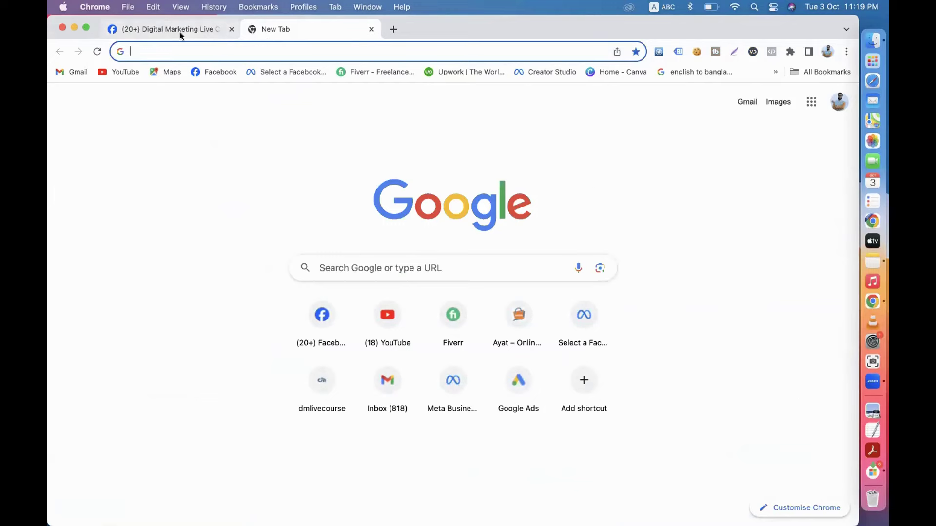
Close the empty new tab and scroll the Digital Marketing Live Course group feed
{"action": "left_click", "coordinate": [170, 30]}
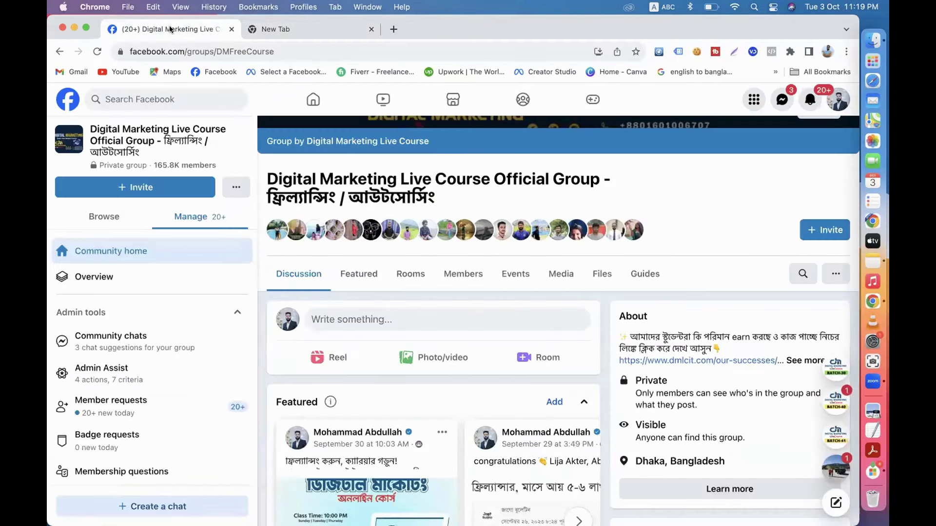
{"action": "left_click", "coordinate": [287, 29]}
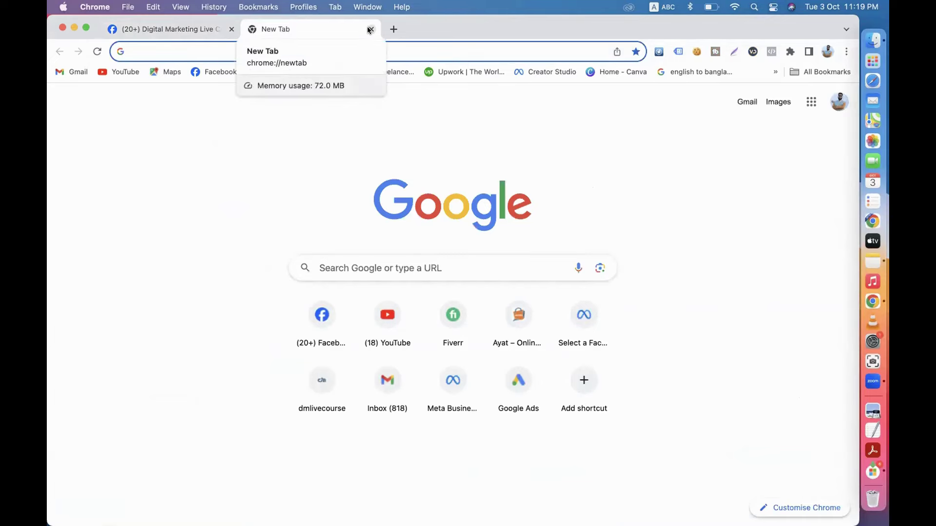
{"action": "left_click", "coordinate": [370, 29]}
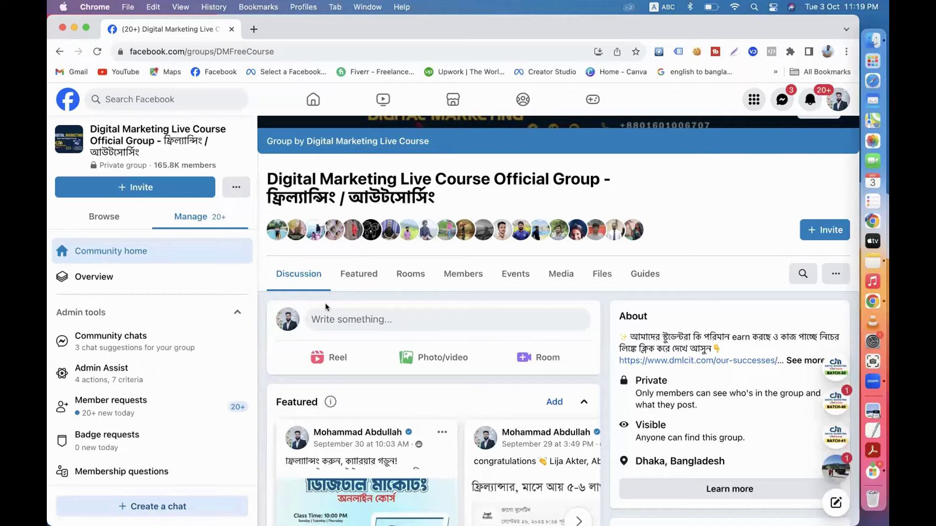
{"action": "scroll", "coordinate": [325, 307], "scroll_direction": "down", "scroll_amount": 15}
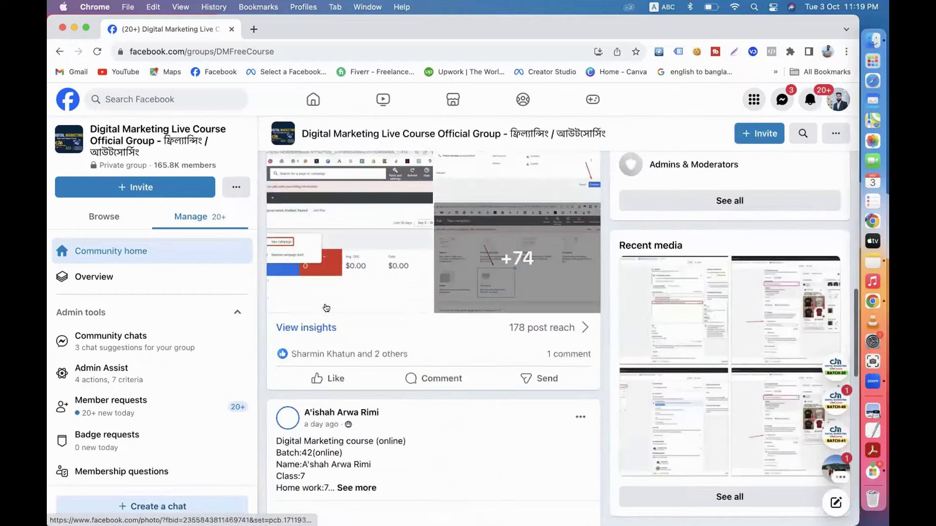
{"action": "scroll", "coordinate": [326, 307], "scroll_direction": "up", "scroll_amount": 5}
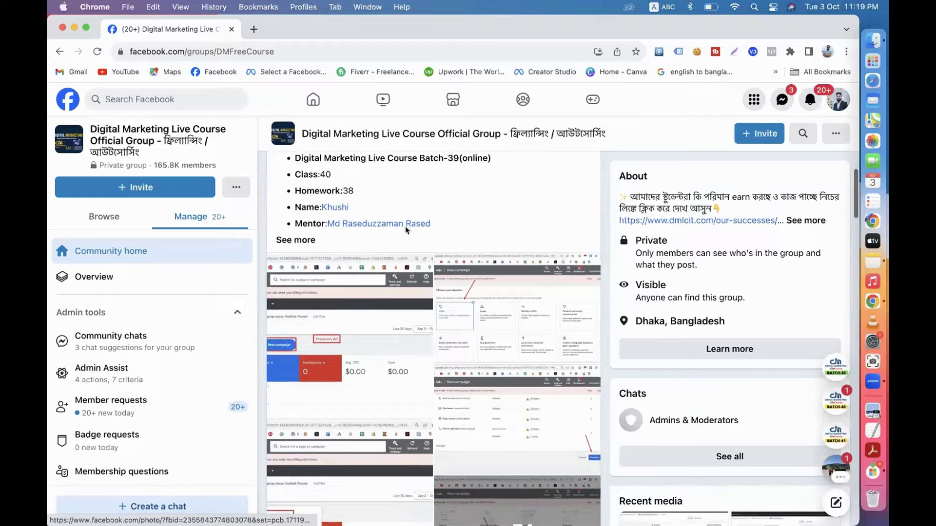
{"action": "left_click", "coordinate": [405, 258]}
{"action": "left_click", "coordinate": [581, 305]}
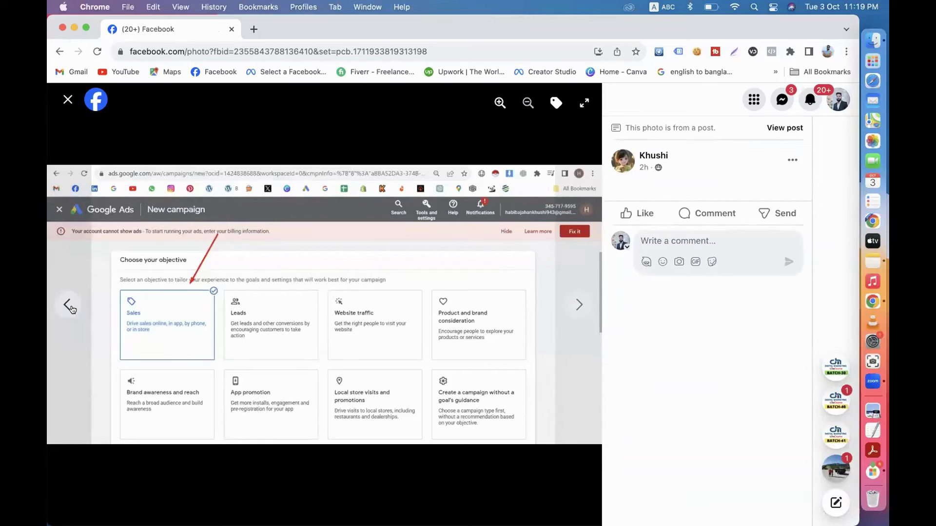
{"action": "left_click", "coordinate": [580, 306]}
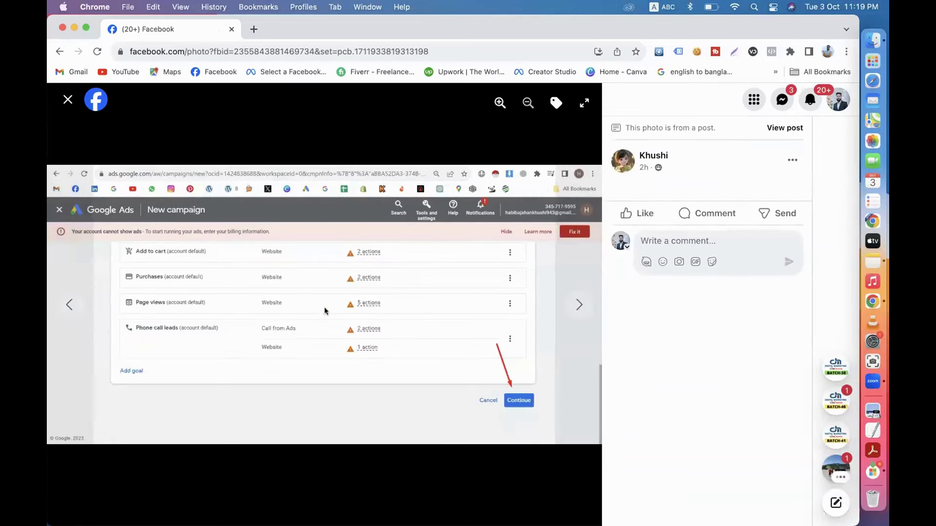
{"action": "left_click", "coordinate": [580, 305]}
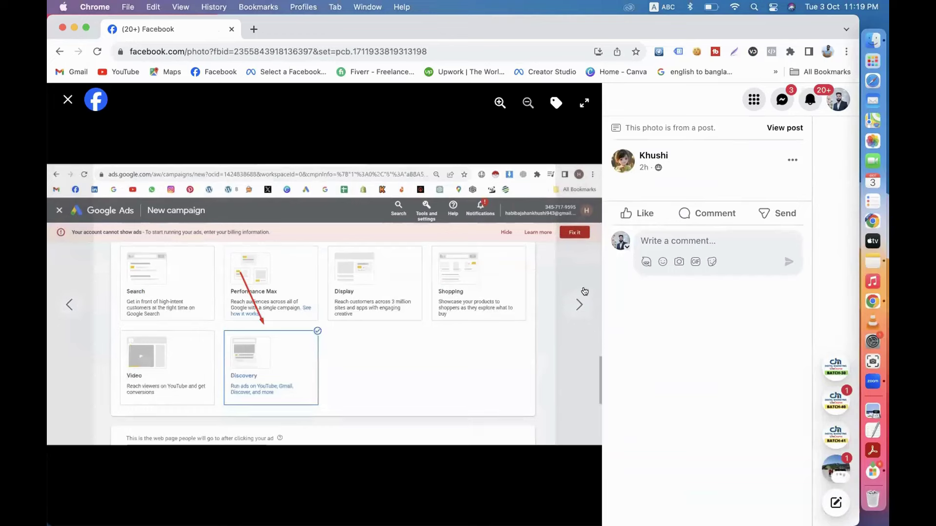
{"action": "left_click", "coordinate": [578, 314]}
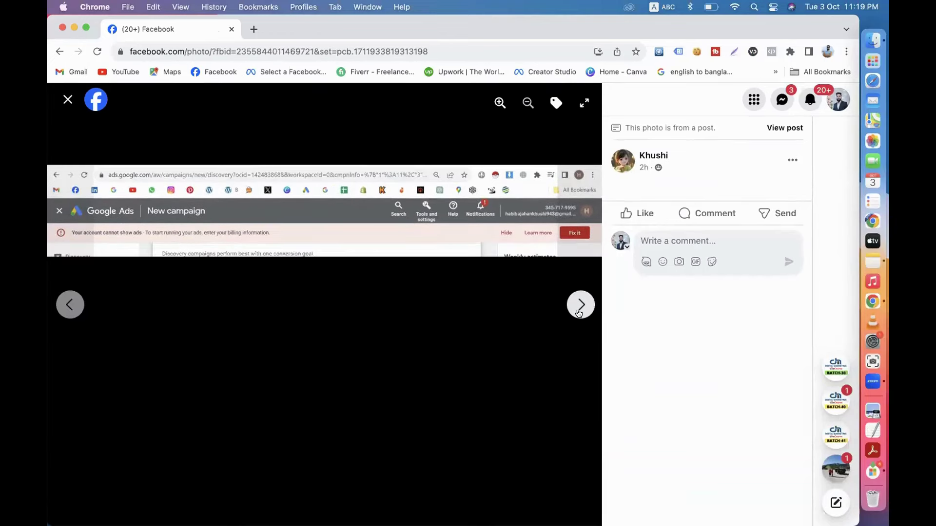
{"action": "left_click", "coordinate": [579, 305]}
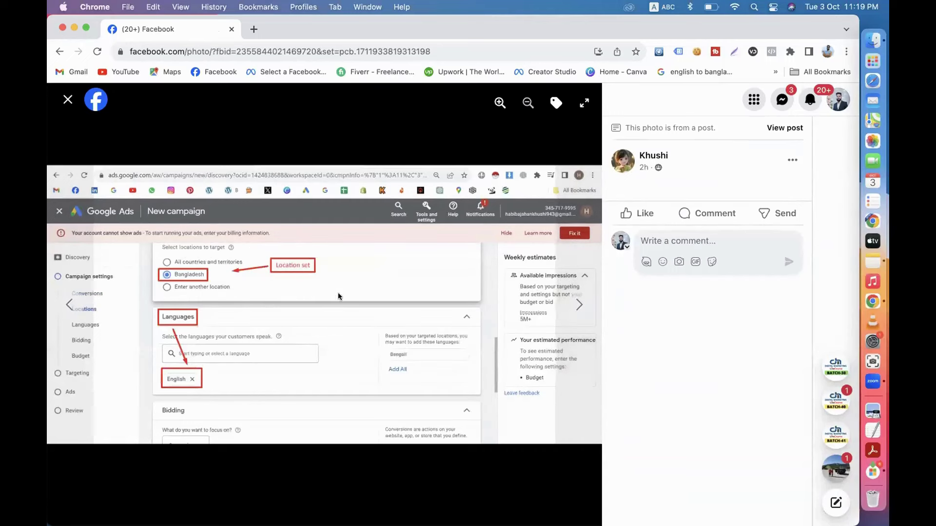
{"action": "left_click", "coordinate": [579, 307]}
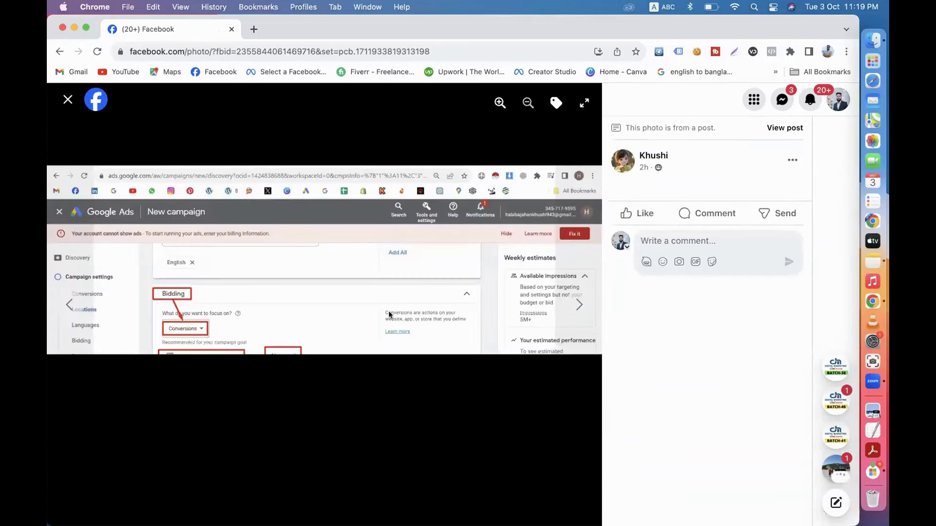
{"action": "left_click", "coordinate": [580, 306]}
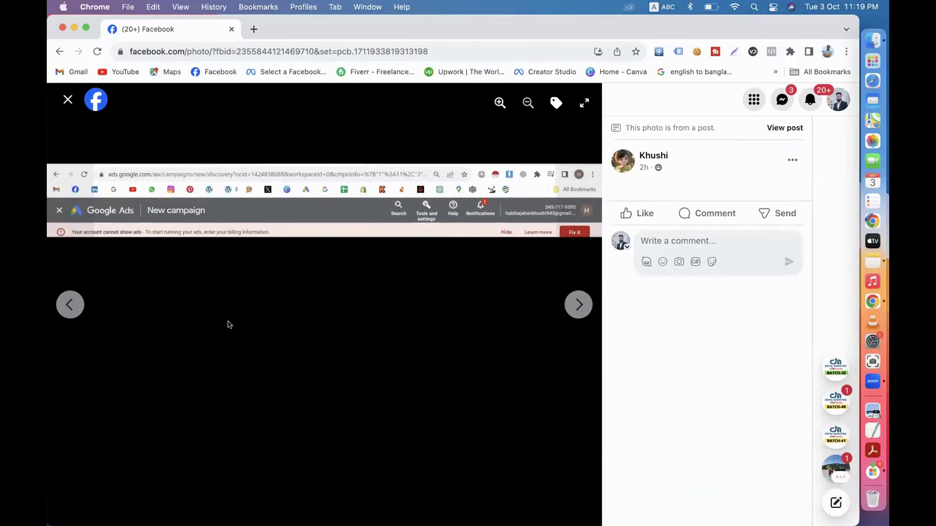
{"action": "left_click", "coordinate": [68, 98]}
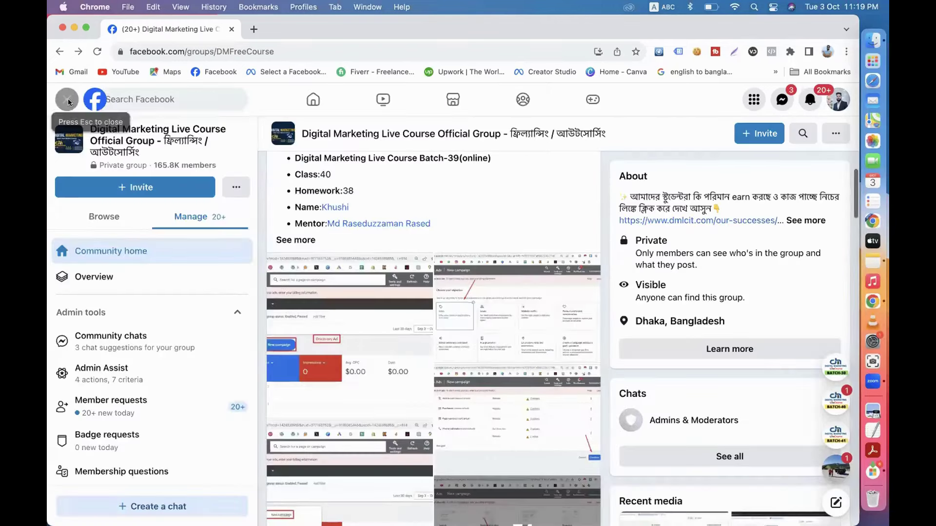
{"action": "scroll", "coordinate": [396, 359], "scroll_direction": "down", "scroll_amount": 5}
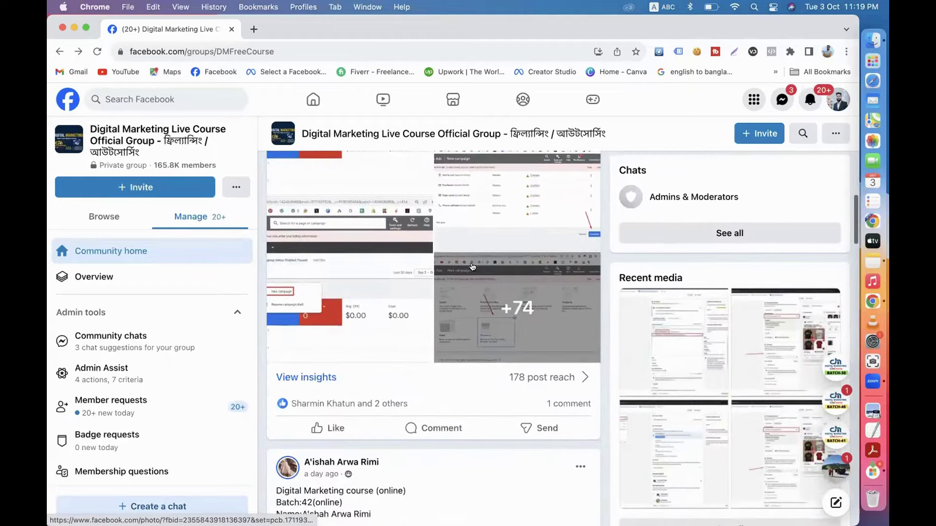
{"action": "scroll", "coordinate": [467, 349], "scroll_direction": "down", "scroll_amount": 20}
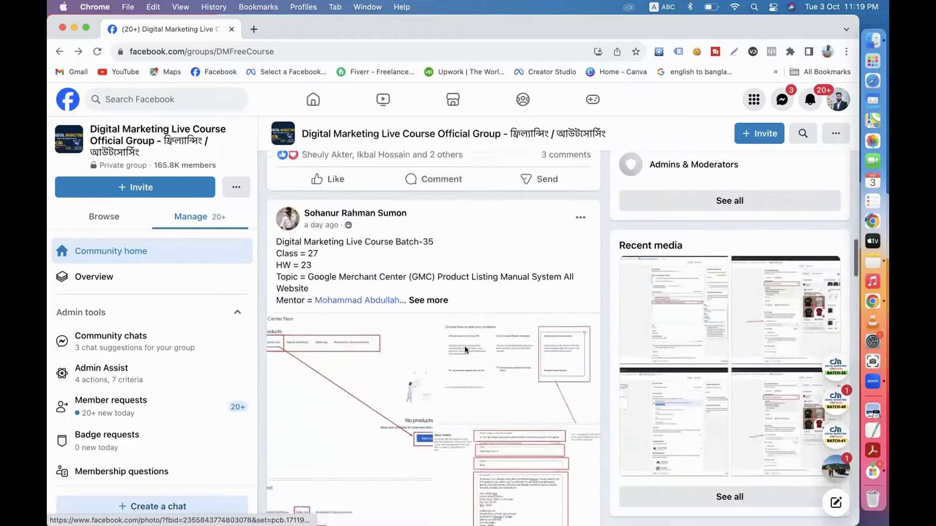
{"action": "scroll", "coordinate": [466, 346], "scroll_direction": "down", "scroll_amount": 20}
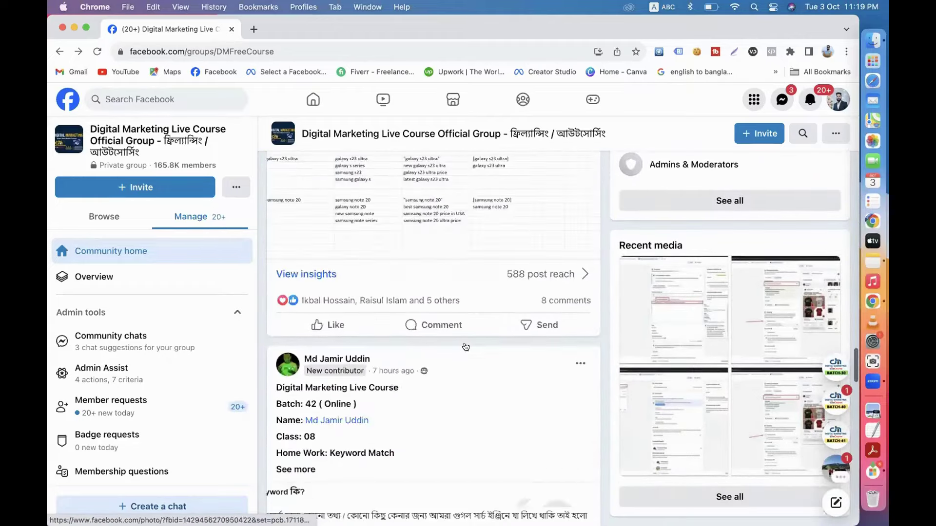
{"action": "scroll", "coordinate": [464, 346], "scroll_direction": "down", "scroll_amount": 20}
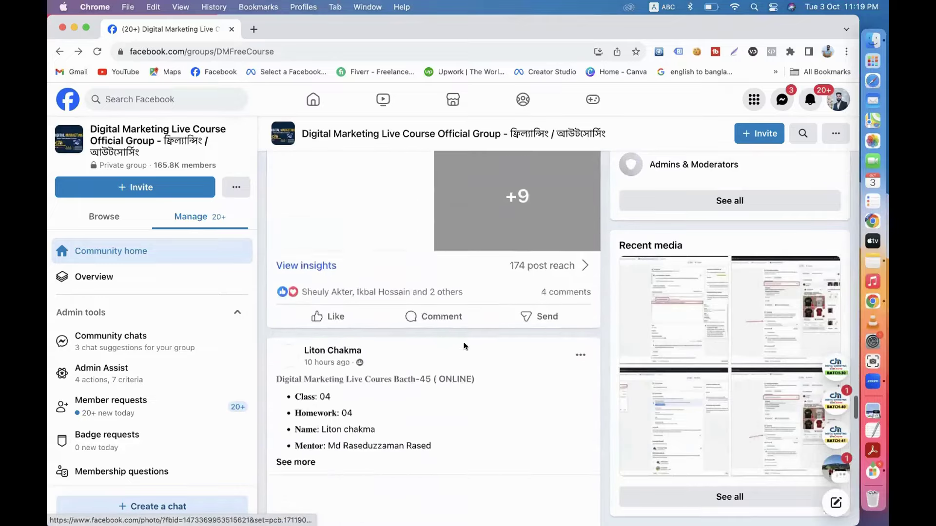
{"action": "scroll", "coordinate": [466, 347], "scroll_direction": "down", "scroll_amount": 5}
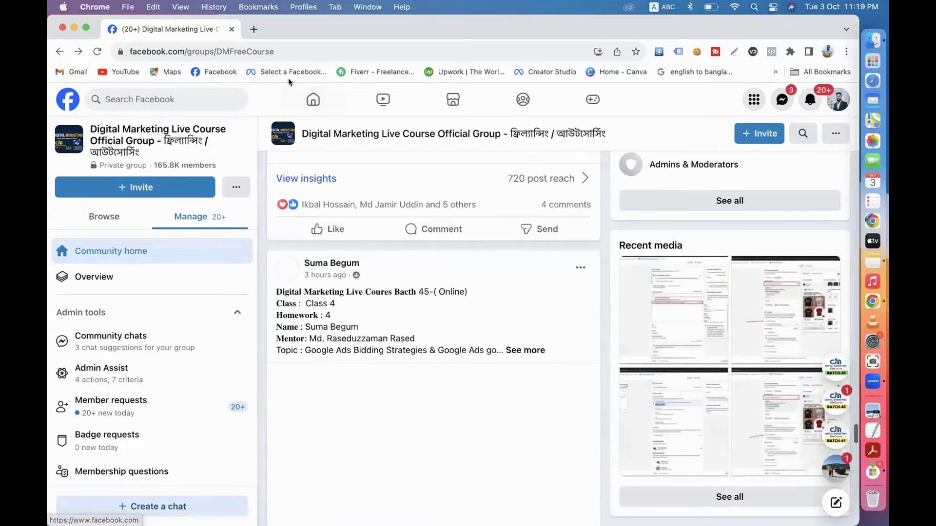
Open the Portfolio bookmark from All Bookmarks in a new browser tab
{"action": "left_click", "coordinate": [254, 30]}
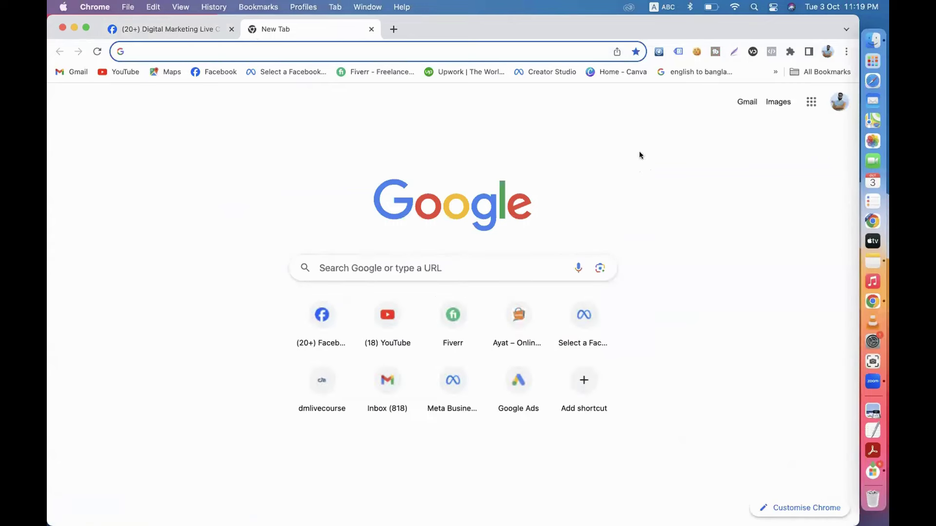
{"action": "left_click", "coordinate": [796, 75]}
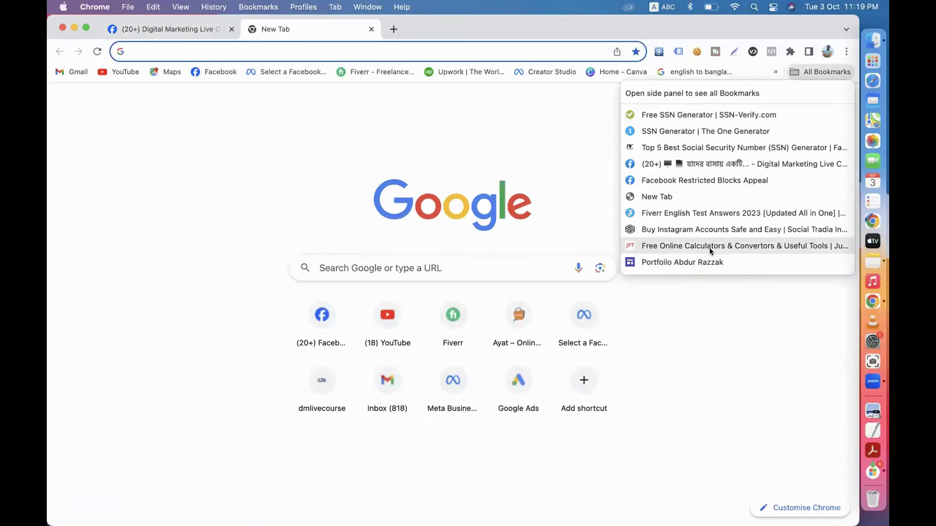
{"action": "left_click", "coordinate": [690, 262]}
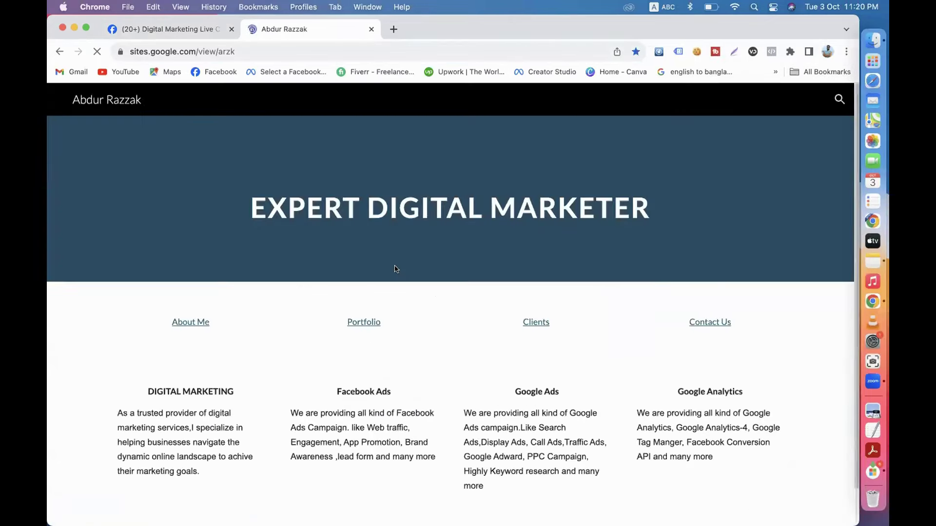
{"action": "scroll", "coordinate": [396, 267], "scroll_direction": "down", "scroll_amount": 10}
{"action": "scroll", "coordinate": [394, 265], "scroll_direction": "up", "scroll_amount": 8}
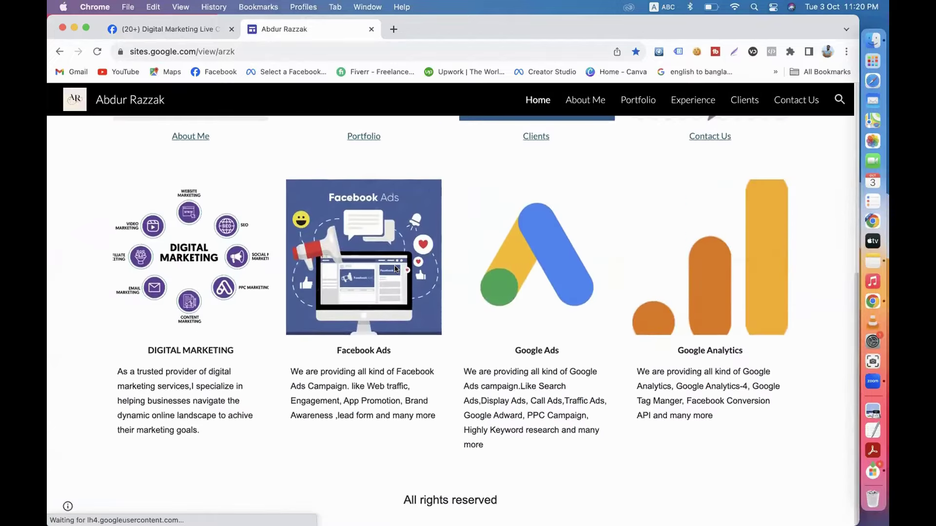
{"action": "scroll", "coordinate": [395, 269], "scroll_direction": "down", "scroll_amount": 6}
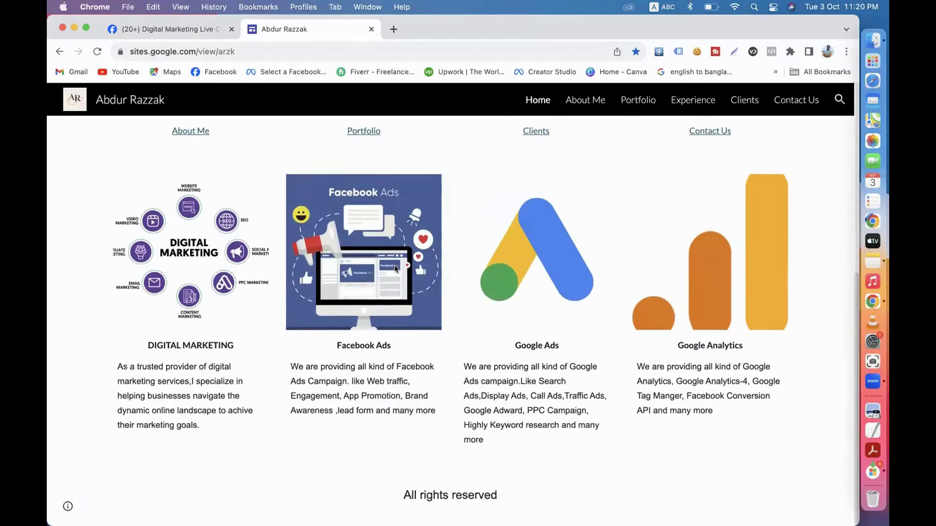
Go to the Portfolio page and scroll through the Facebook Ads, Google Ads and Analytics samples
{"action": "left_click", "coordinate": [636, 101]}
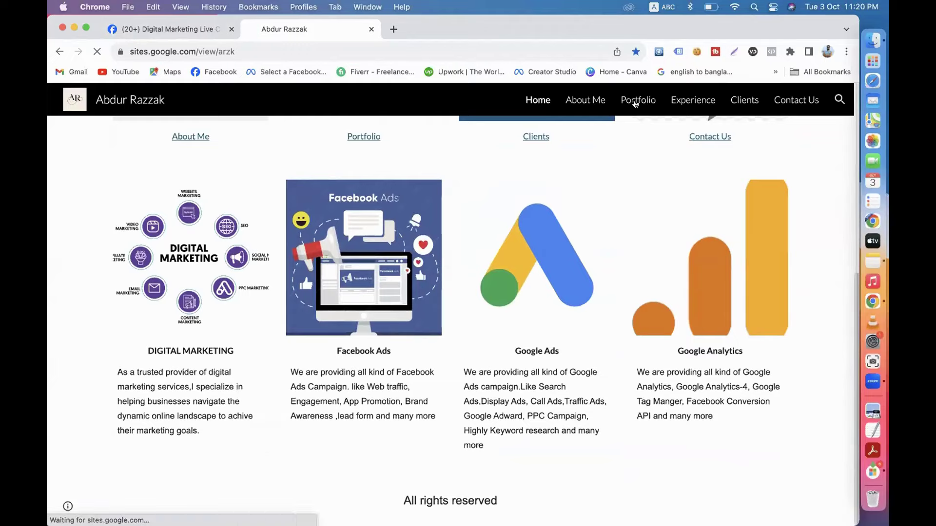
{"action": "scroll", "coordinate": [482, 272], "scroll_direction": "down", "scroll_amount": 6}
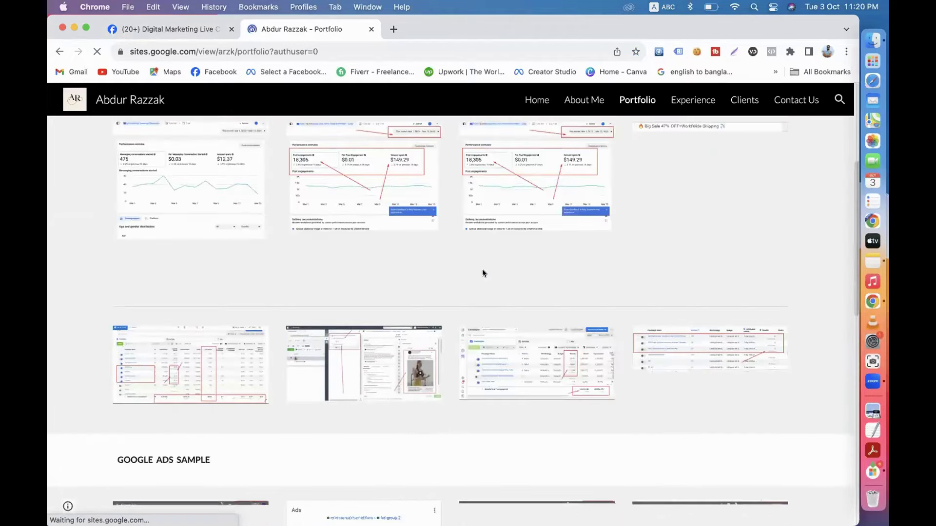
{"action": "scroll", "coordinate": [344, 259], "scroll_direction": "up", "scroll_amount": 4}
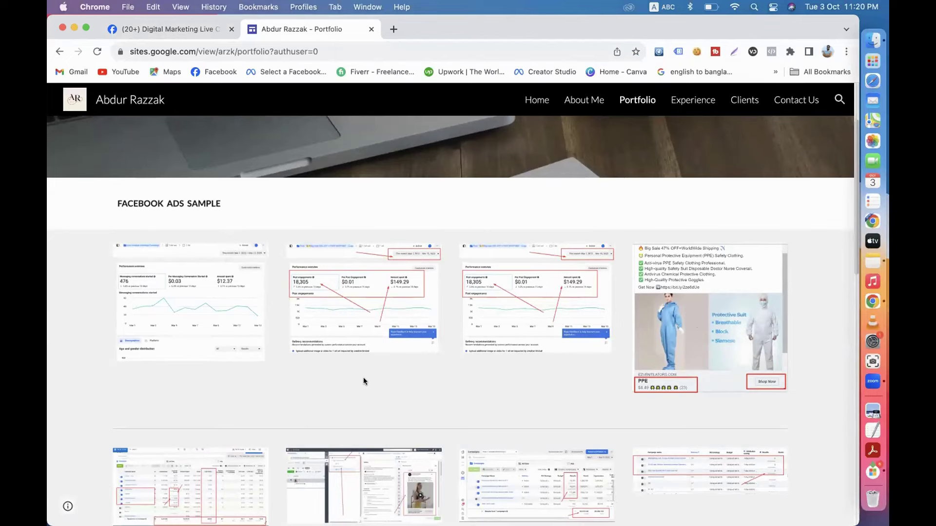
{"action": "scroll", "coordinate": [363, 381], "scroll_direction": "down", "scroll_amount": 6}
{"action": "scroll", "coordinate": [270, 365], "scroll_direction": "down", "scroll_amount": 7}
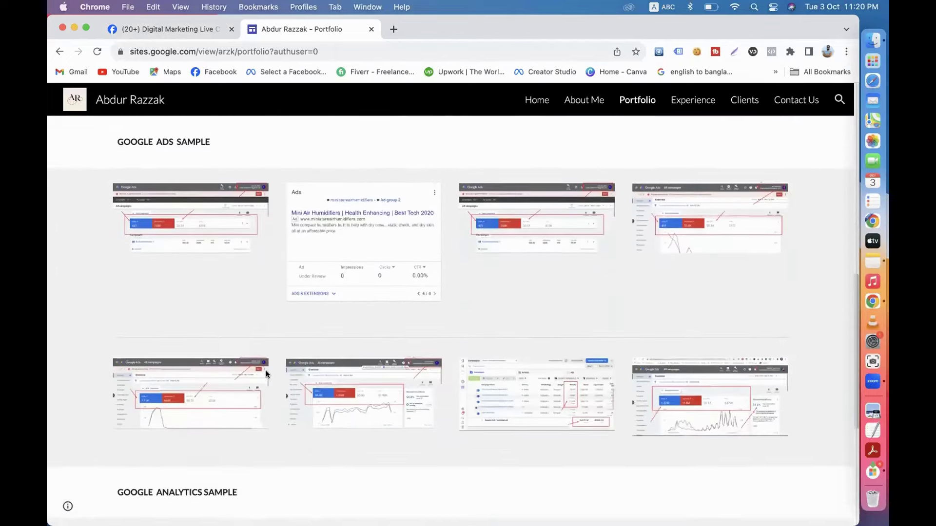
{"action": "scroll", "coordinate": [322, 346], "scroll_direction": "down", "scroll_amount": 3}
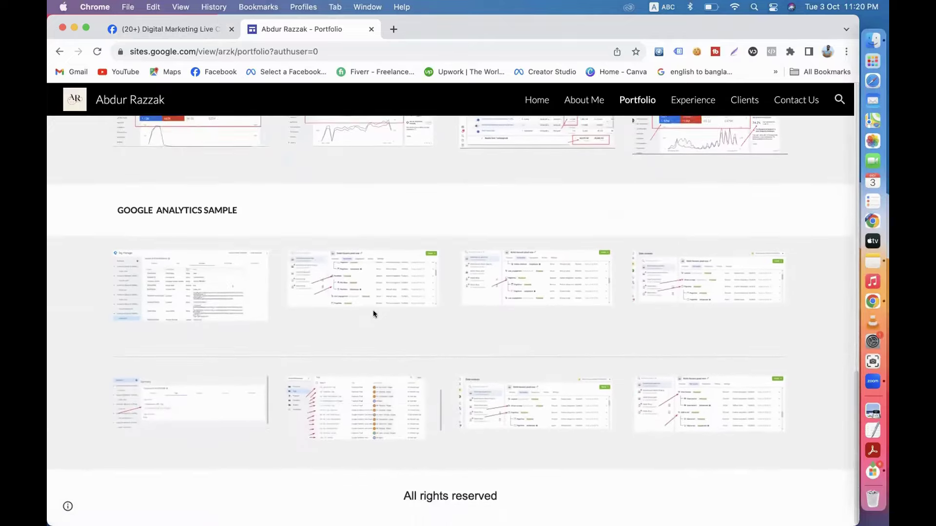
{"action": "scroll", "coordinate": [546, 354], "scroll_direction": "up", "scroll_amount": 15}
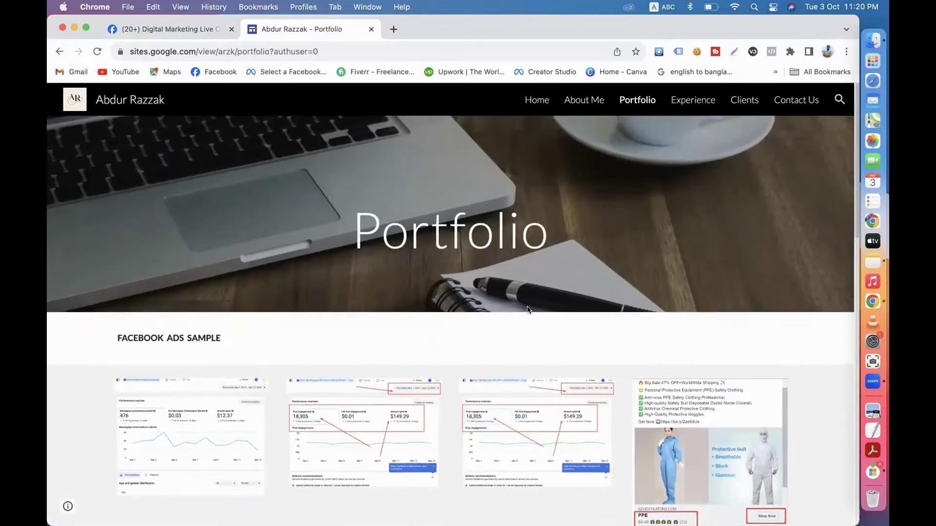
Open the Clients page and select the client names and testimonials text
{"action": "left_click", "coordinate": [740, 102]}
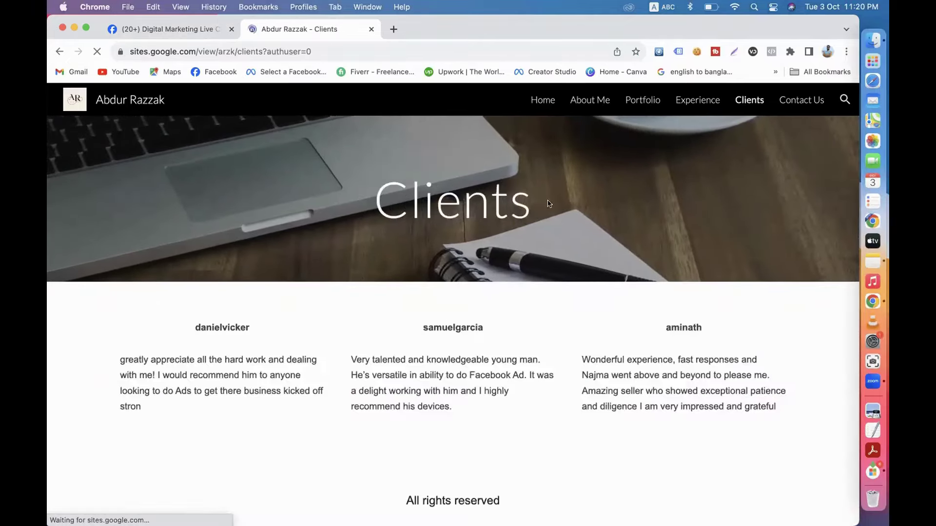
{"action": "scroll", "coordinate": [445, 310], "scroll_direction": "down", "scroll_amount": 5}
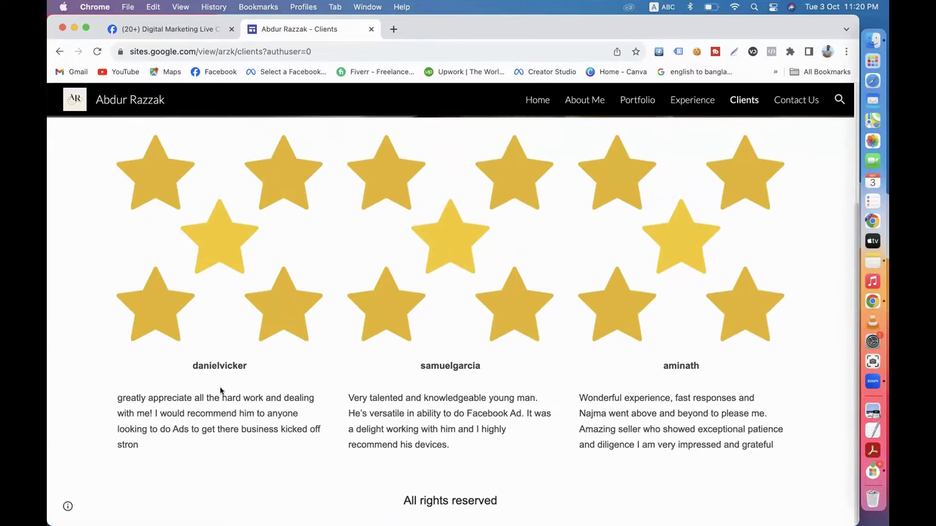
{"action": "left_click_drag", "start_coordinate": [182, 364], "coordinate": [696, 446]}
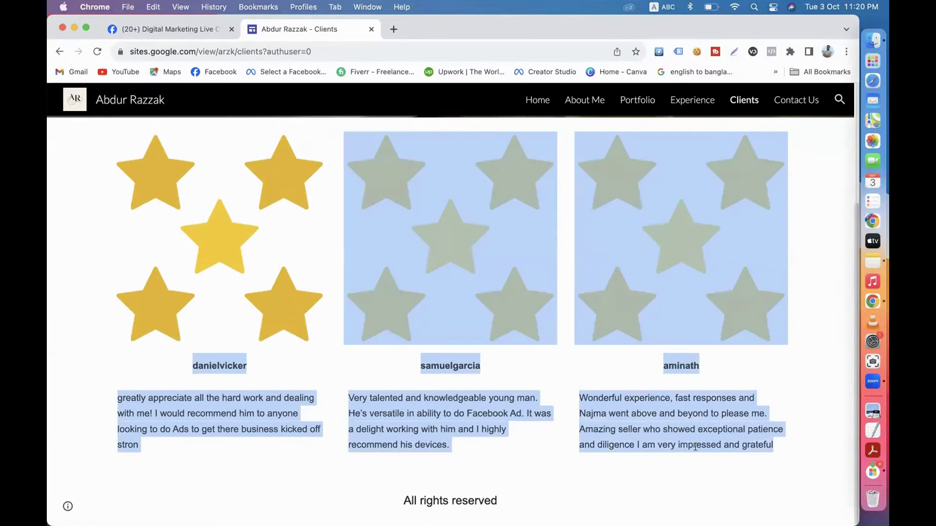
Scroll through the Experience and About Me pages, then go back to Home
{"action": "left_click", "coordinate": [682, 102]}
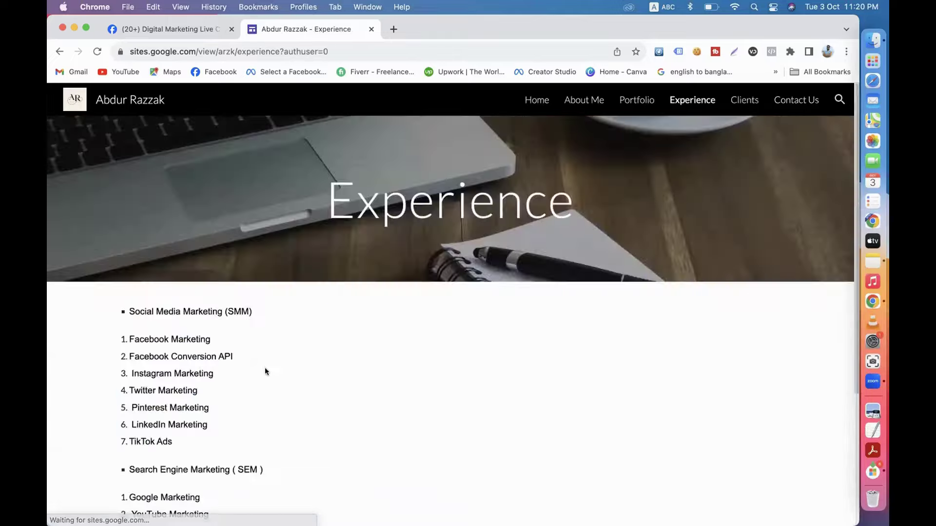
{"action": "scroll", "coordinate": [253, 363], "scroll_direction": "down", "scroll_amount": 5}
{"action": "scroll", "coordinate": [229, 356], "scroll_direction": "up", "scroll_amount": 5}
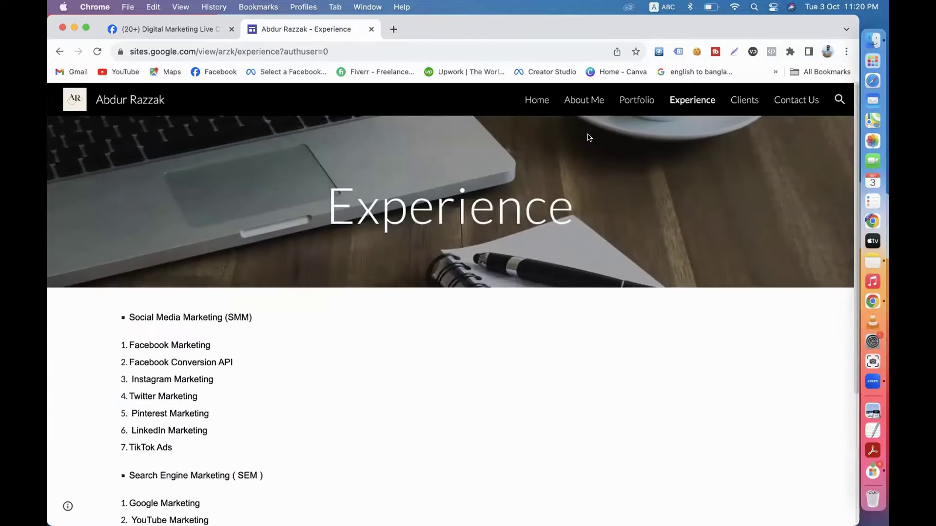
{"action": "left_click", "coordinate": [584, 100]}
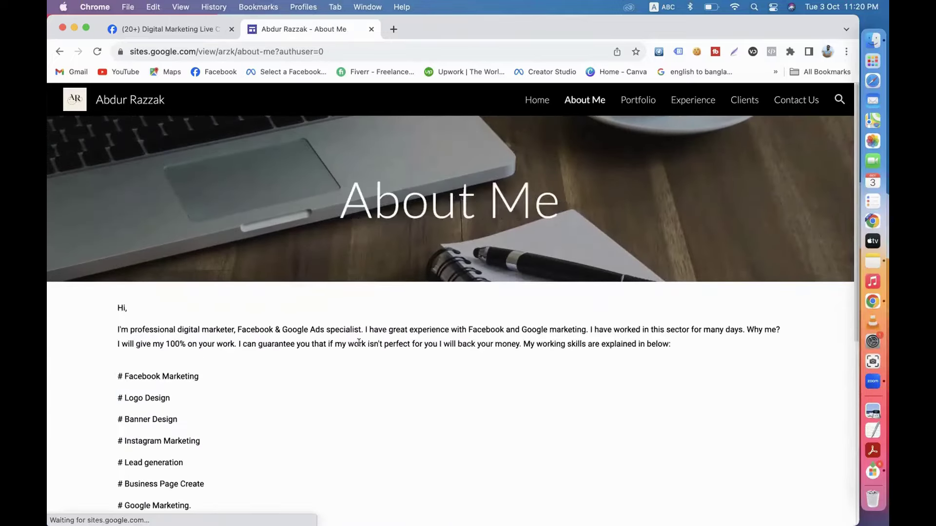
{"action": "scroll", "coordinate": [359, 342], "scroll_direction": "down", "scroll_amount": 8}
{"action": "scroll", "coordinate": [232, 334], "scroll_direction": "up", "scroll_amount": 10}
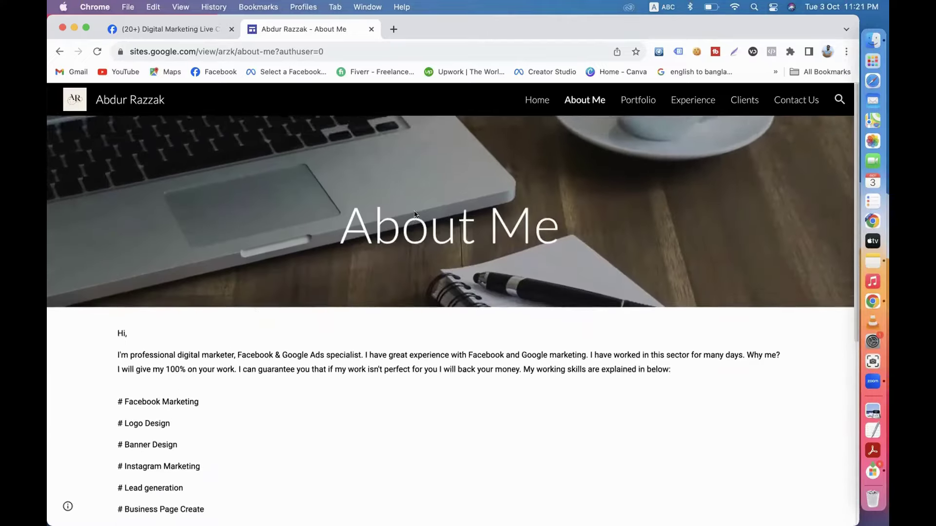
{"action": "left_click", "coordinate": [528, 102]}
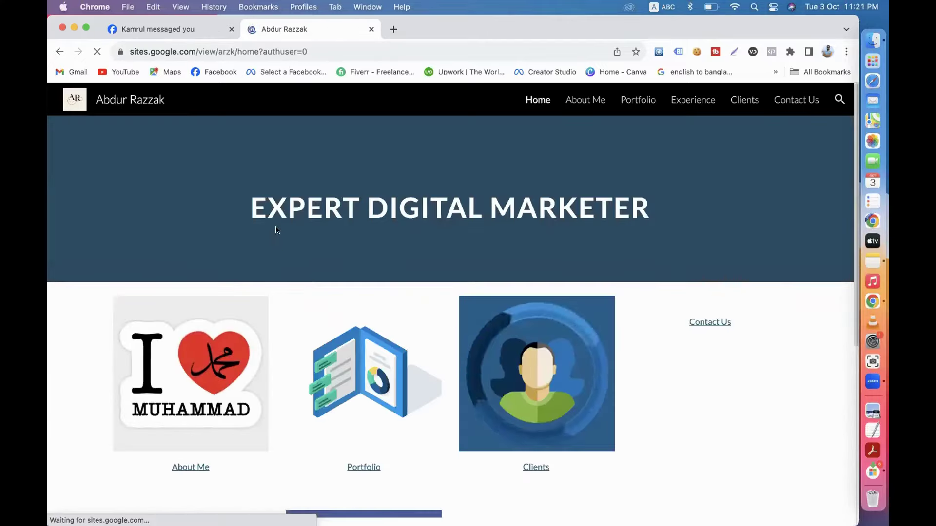
{"action": "scroll", "coordinate": [373, 326], "scroll_direction": "down", "scroll_amount": 10}
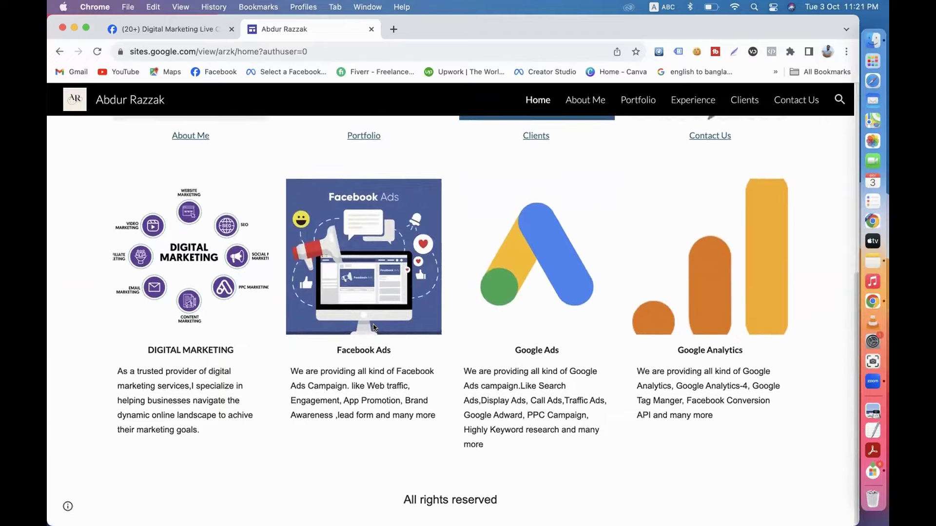
{"action": "scroll", "coordinate": [113, 84], "scroll_direction": "up", "scroll_amount": 10}
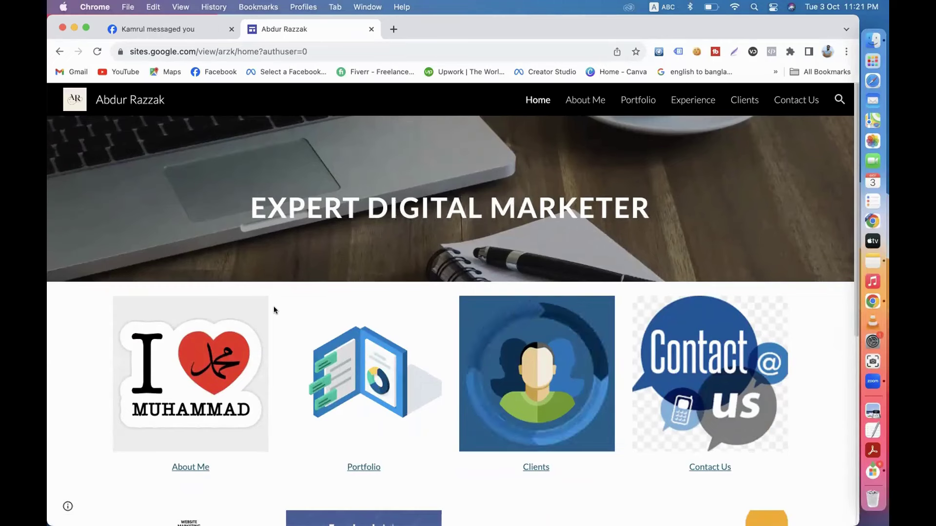
{"action": "scroll", "coordinate": [274, 309], "scroll_direction": "down", "scroll_amount": 7}
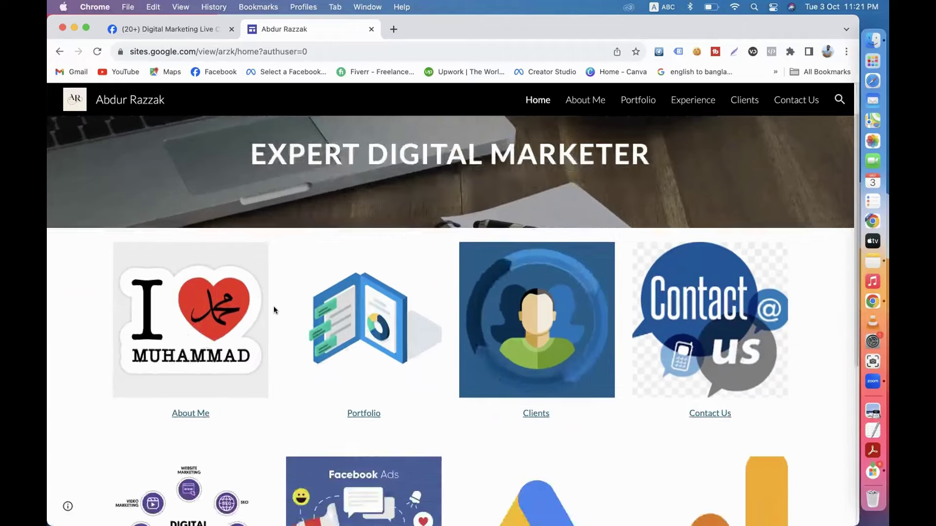
{"action": "scroll", "coordinate": [230, 362], "scroll_direction": "up", "scroll_amount": 7}
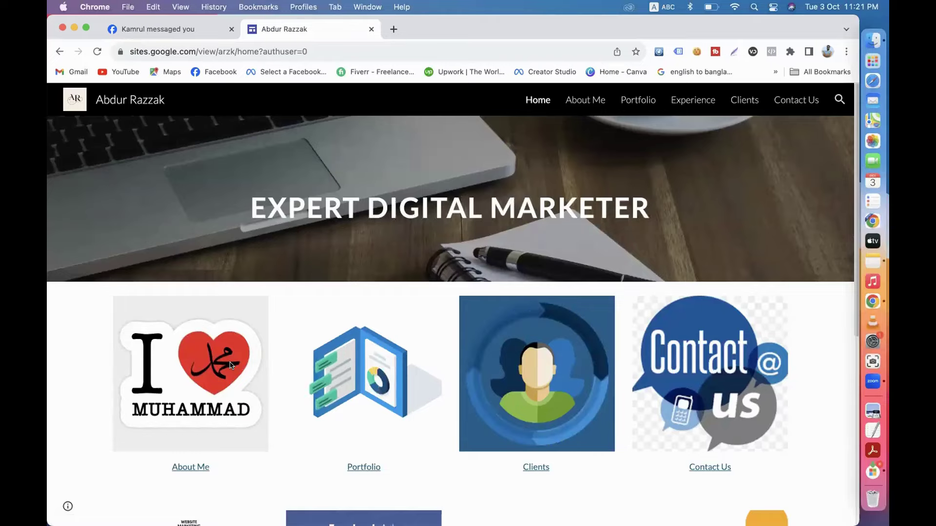
{"action": "scroll", "coordinate": [230, 366], "scroll_direction": "down", "scroll_amount": 7}
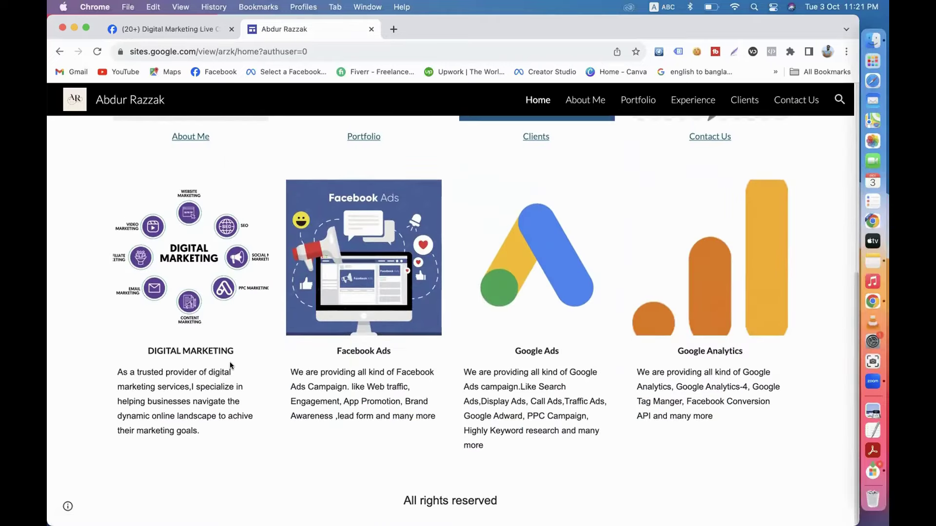
{"action": "scroll", "coordinate": [230, 366], "scroll_direction": "up", "scroll_amount": 7}
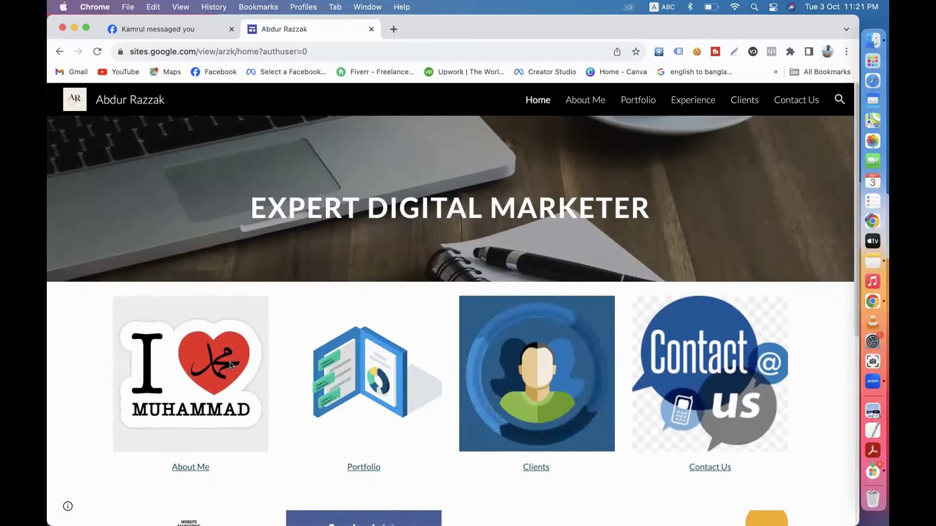
{"action": "scroll", "coordinate": [296, 300], "scroll_direction": "down", "scroll_amount": 7}
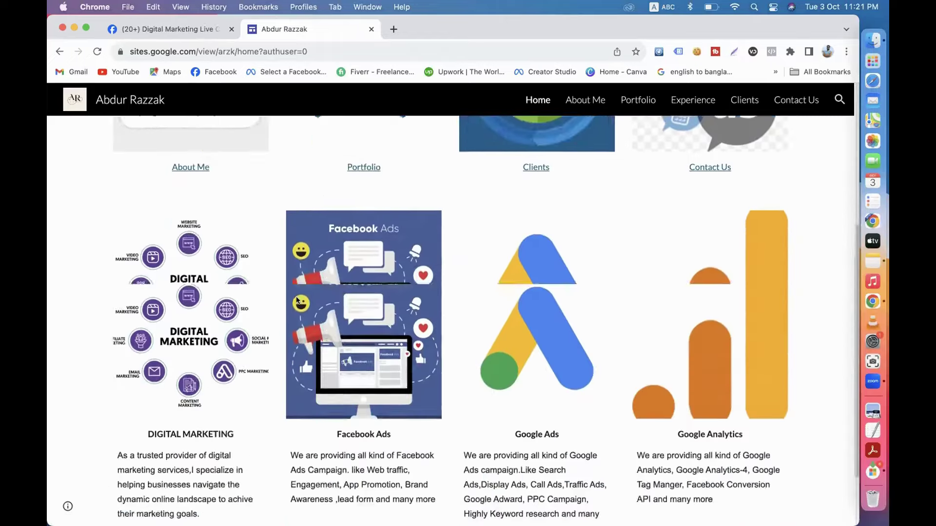
{"action": "left_click", "coordinate": [583, 100]}
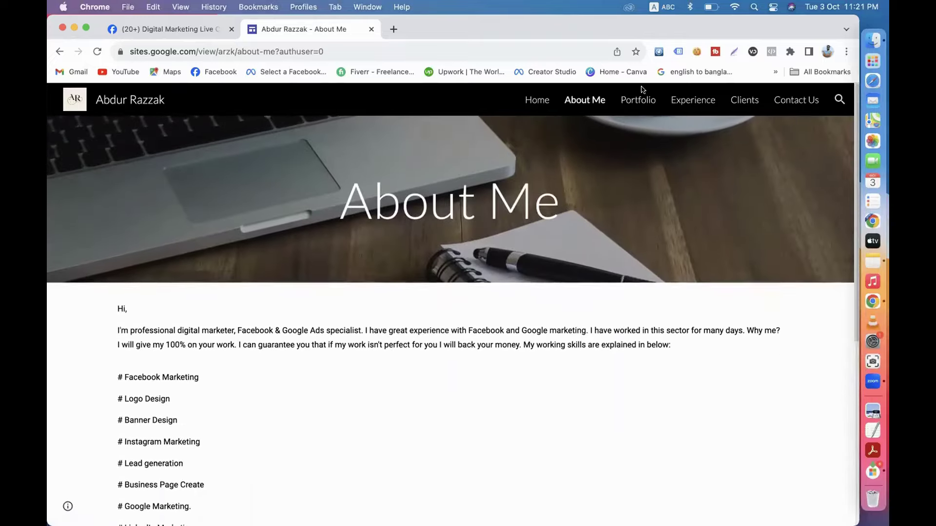
{"action": "left_click", "coordinate": [637, 100]}
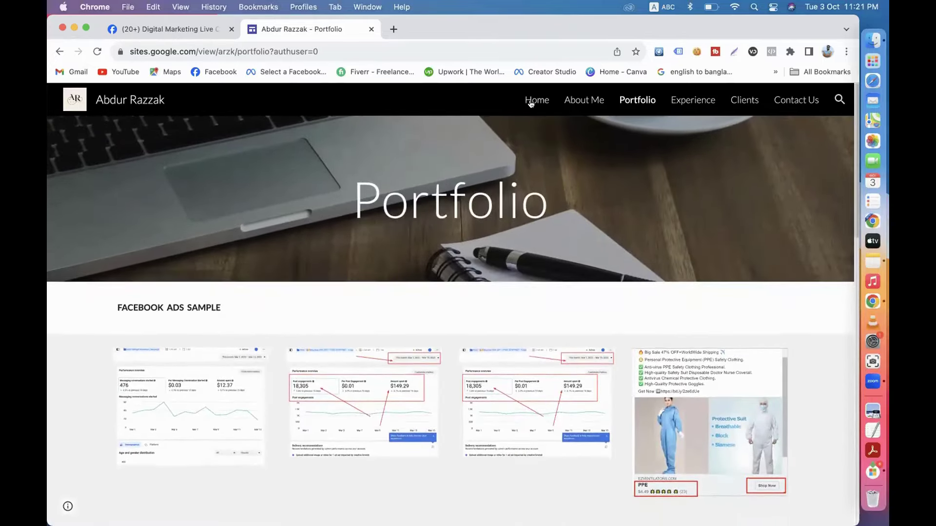
{"action": "left_click", "coordinate": [530, 101]}
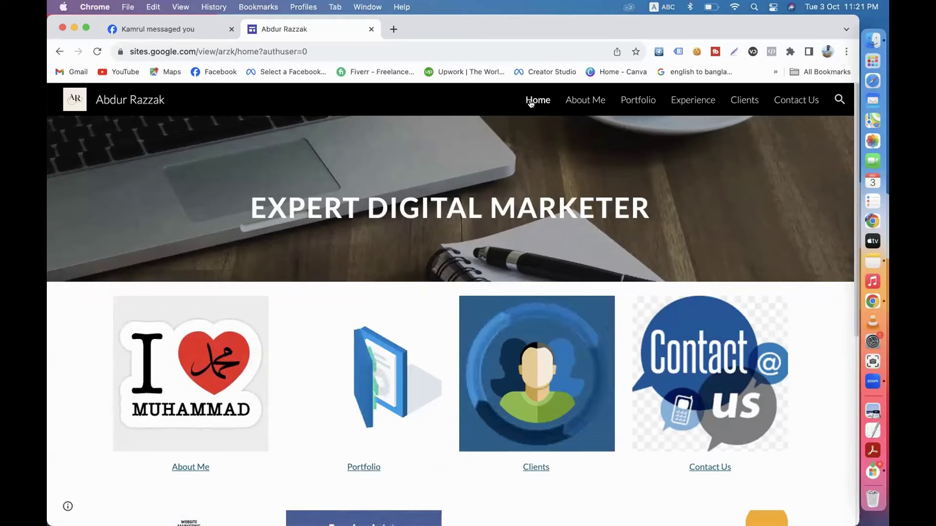
{"action": "scroll", "coordinate": [356, 264], "scroll_direction": "down", "scroll_amount": 7}
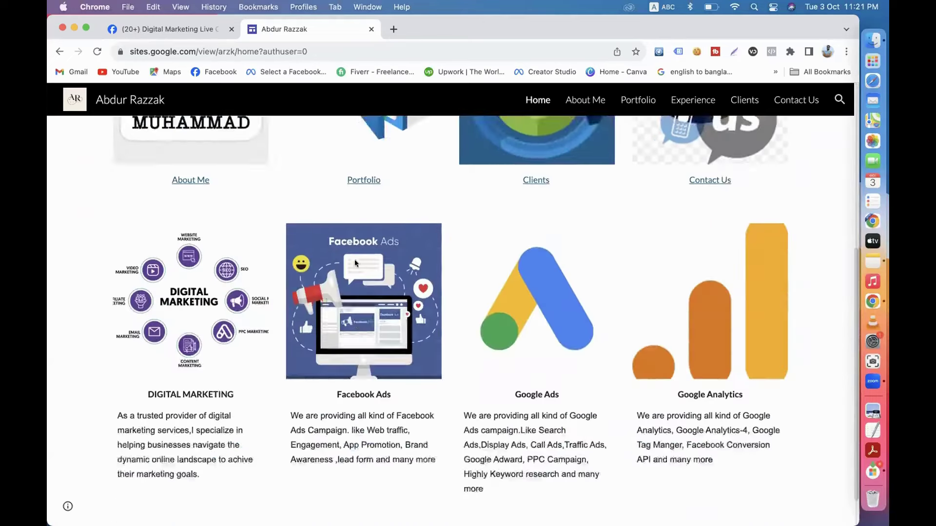
{"action": "left_click", "coordinate": [636, 102]}
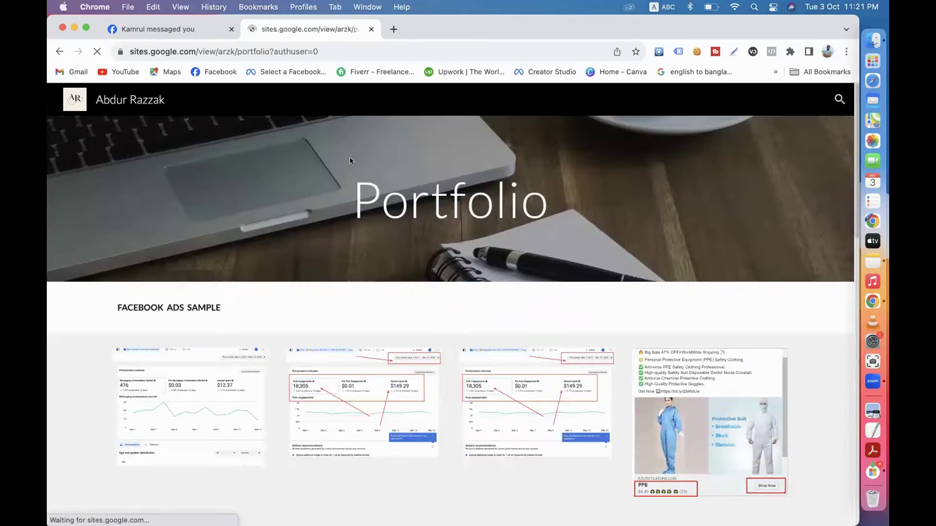
{"action": "scroll", "coordinate": [341, 282], "scroll_direction": "down", "scroll_amount": 15}
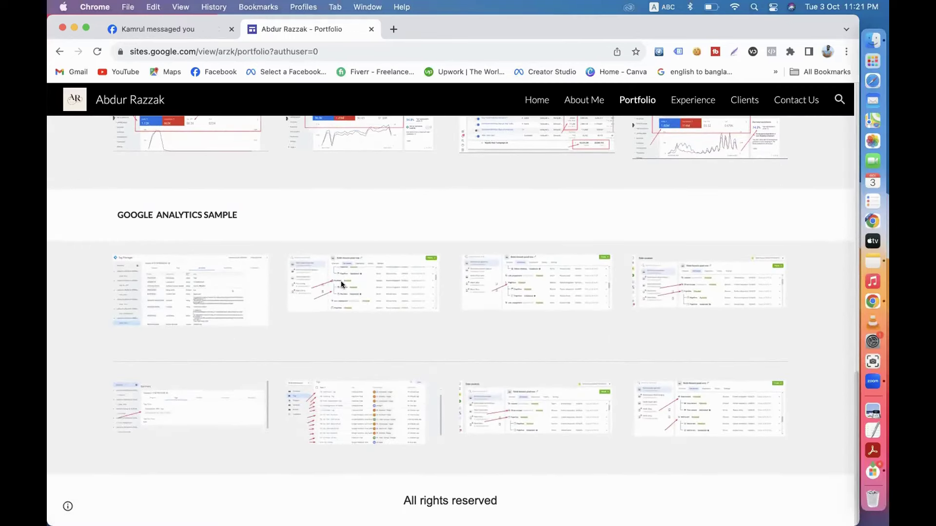
{"action": "scroll", "coordinate": [341, 281], "scroll_direction": "up", "scroll_amount": 15}
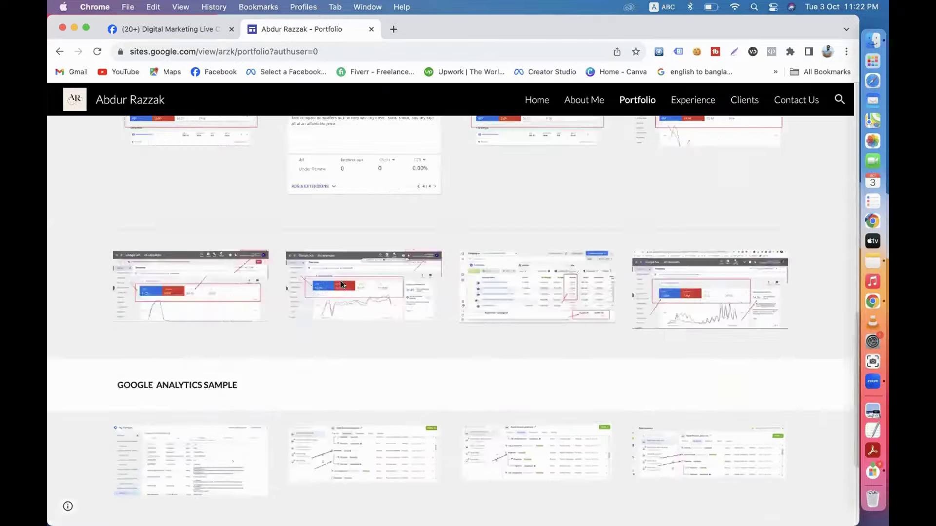
{"action": "left_click", "coordinate": [128, 101]}
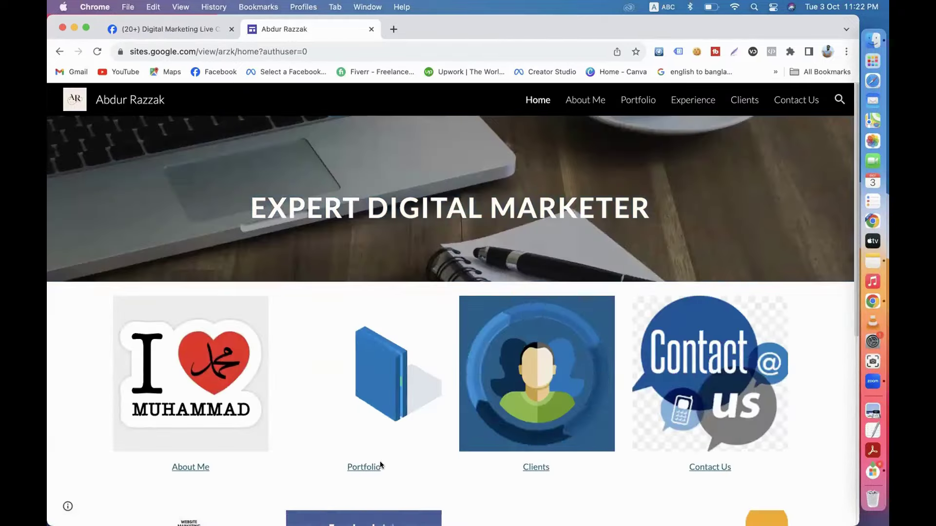
{"action": "scroll", "coordinate": [380, 463], "scroll_direction": "down", "scroll_amount": 7}
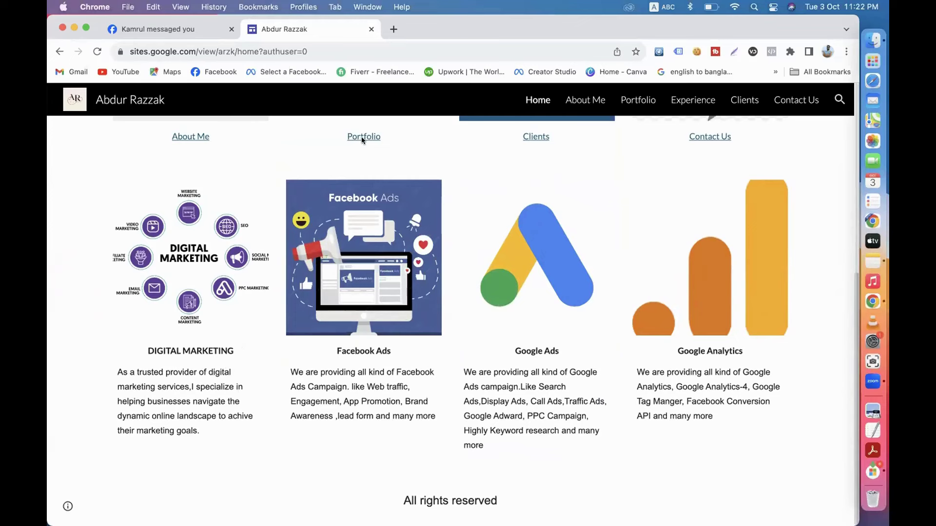
{"action": "left_click", "coordinate": [633, 106]}
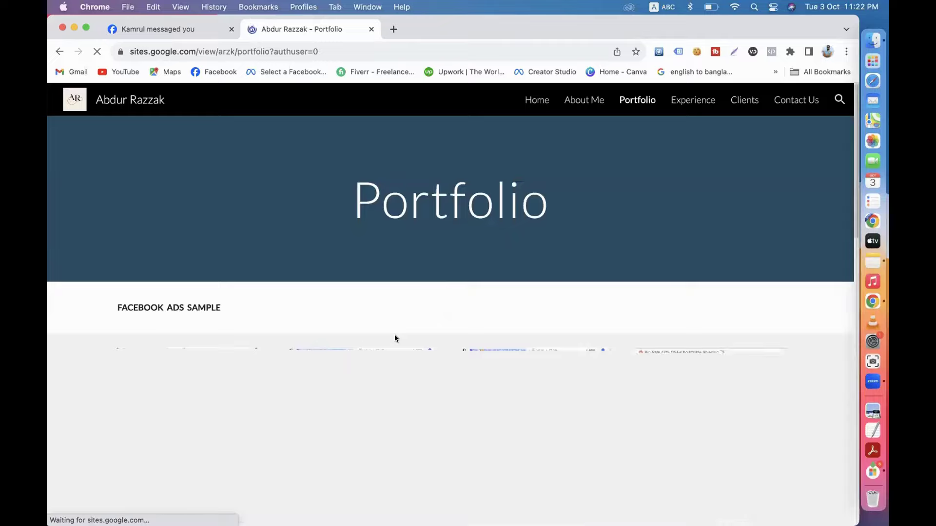
{"action": "scroll", "coordinate": [394, 334], "scroll_direction": "down", "scroll_amount": 5}
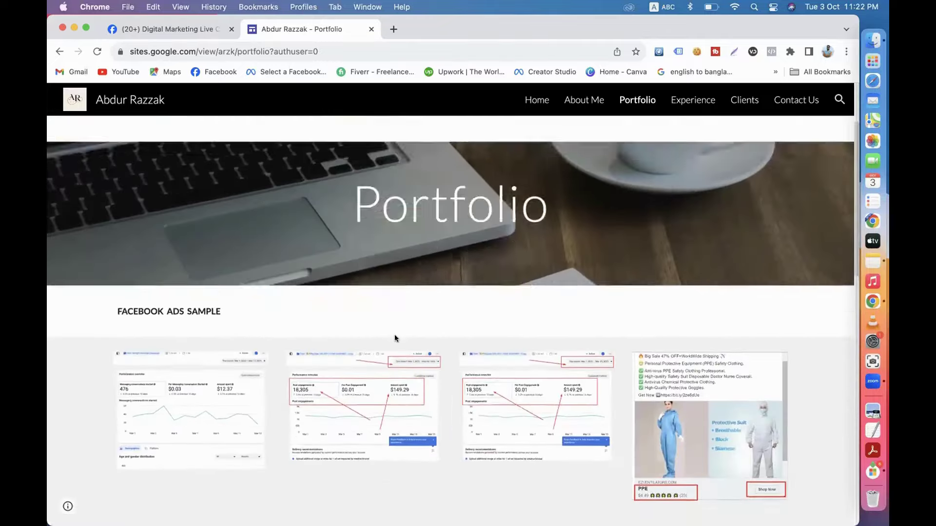
{"action": "scroll", "coordinate": [395, 336], "scroll_direction": "down", "scroll_amount": 15}
{"action": "scroll", "coordinate": [395, 337], "scroll_direction": "up", "scroll_amount": 5}
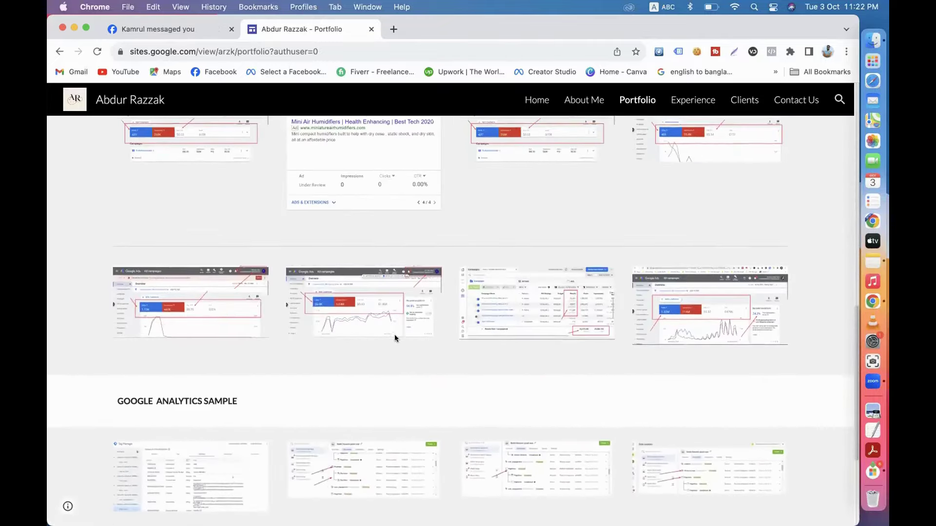
{"action": "scroll", "coordinate": [395, 263], "scroll_direction": "up", "scroll_amount": 5}
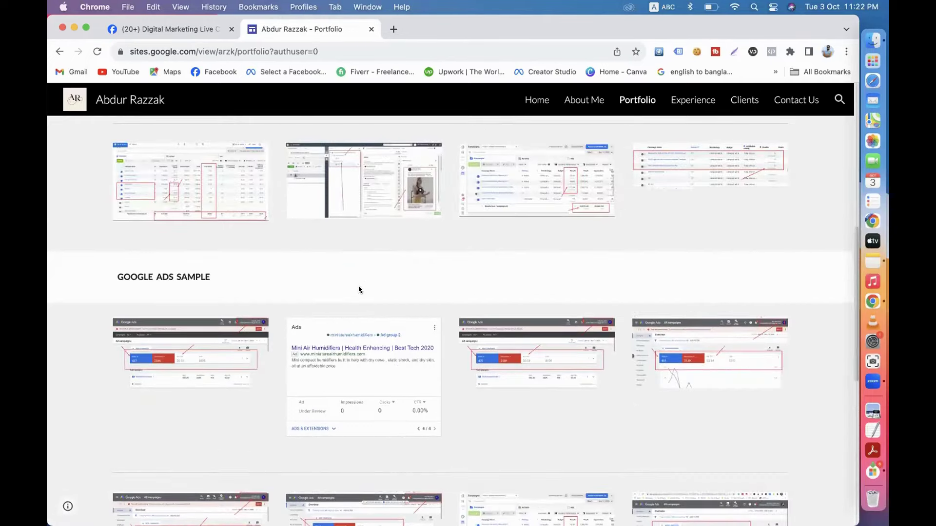
{"action": "scroll", "coordinate": [359, 289], "scroll_direction": "up", "scroll_amount": 4}
{"action": "scroll", "coordinate": [489, 269], "scroll_direction": "up", "scroll_amount": 3}
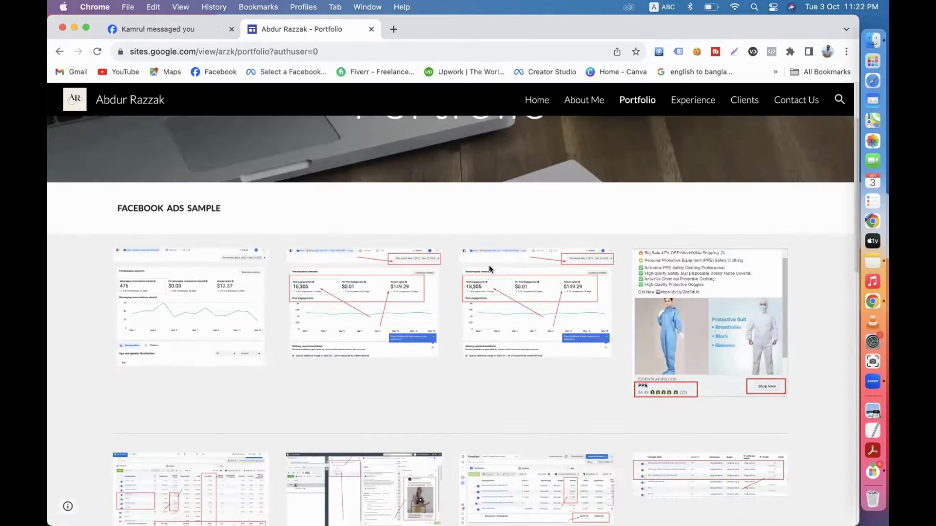
{"action": "scroll", "coordinate": [349, 354], "scroll_direction": "down", "scroll_amount": 12}
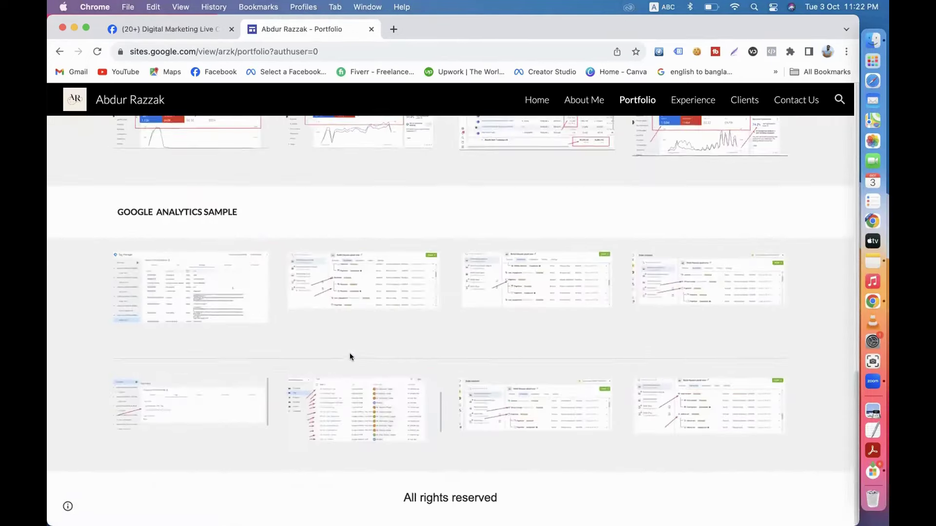
{"action": "scroll", "coordinate": [350, 357], "scroll_direction": "up", "scroll_amount": 15}
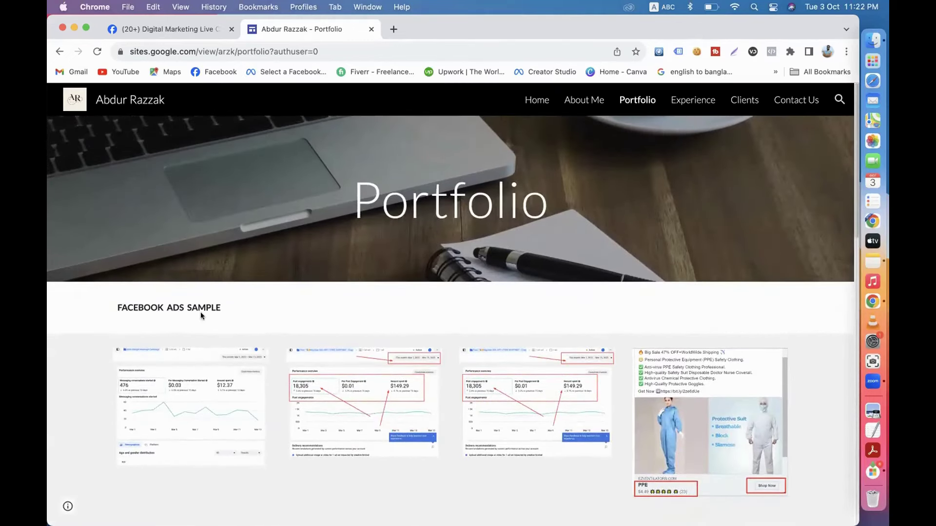
{"action": "left_click", "coordinate": [530, 101]}
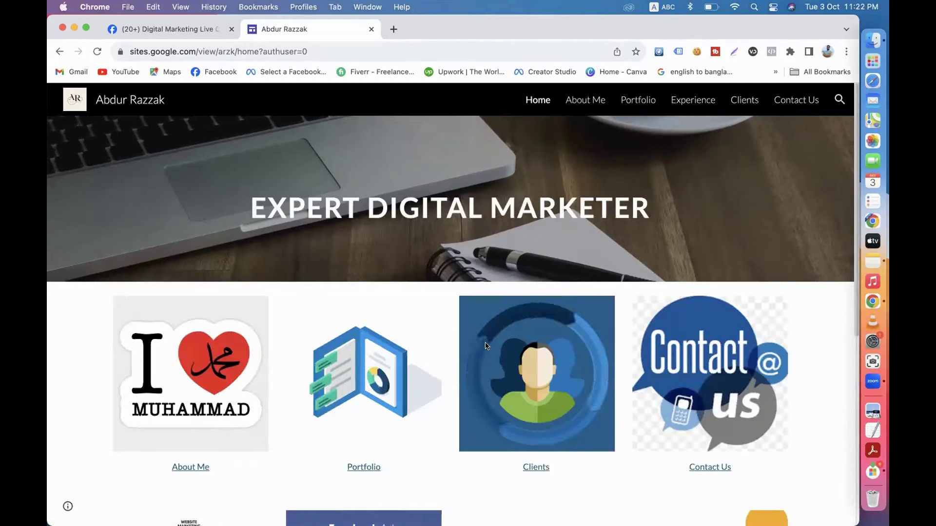
{"action": "scroll", "coordinate": [484, 342], "scroll_direction": "down", "scroll_amount": 7}
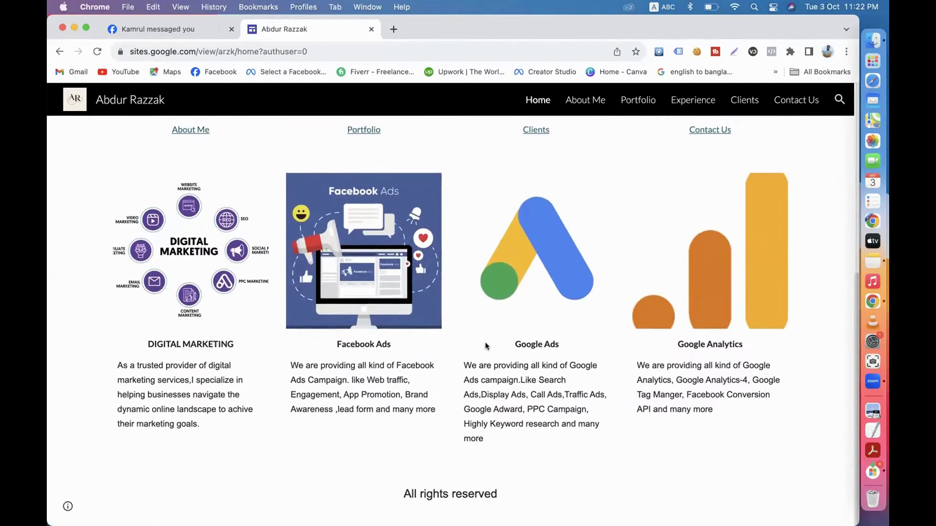
{"action": "scroll", "coordinate": [486, 346], "scroll_direction": "up", "scroll_amount": 7}
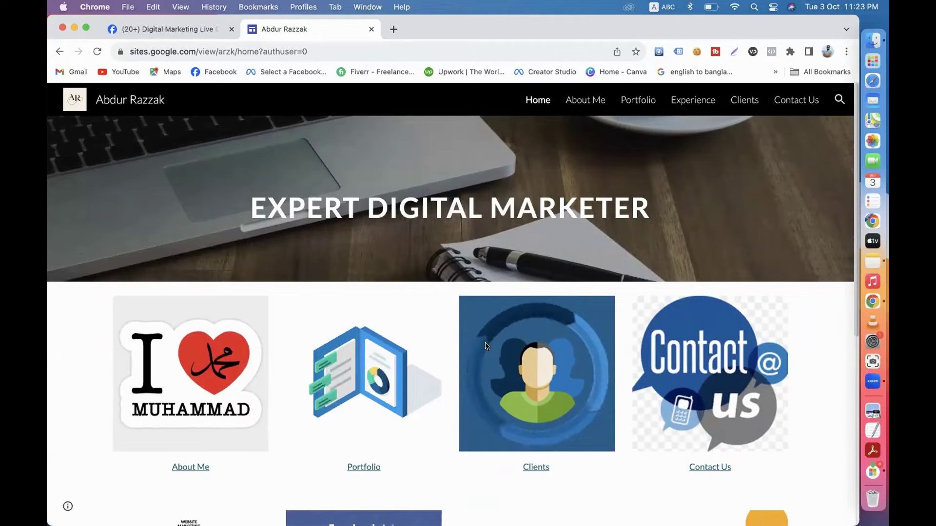
{"action": "scroll", "coordinate": [485, 346], "scroll_direction": "down", "scroll_amount": 7}
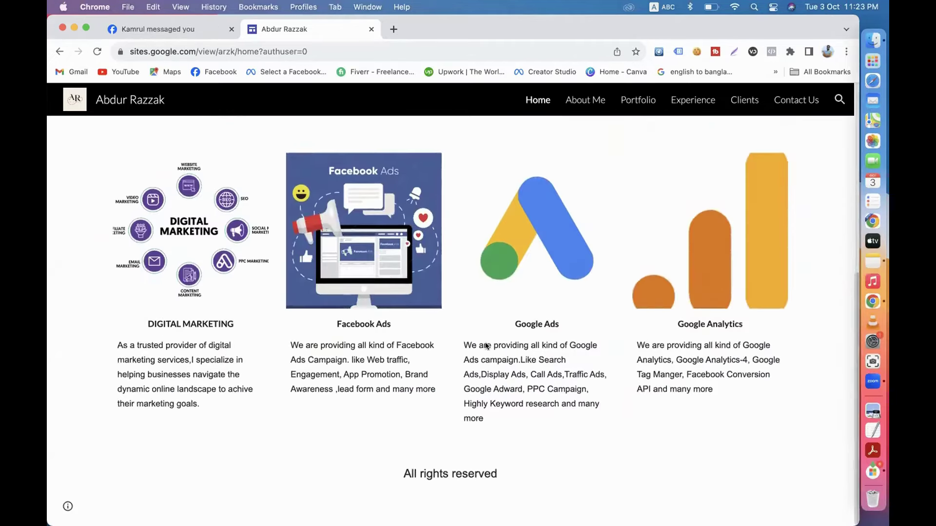
{"action": "scroll", "coordinate": [485, 344], "scroll_direction": "up", "scroll_amount": 10}
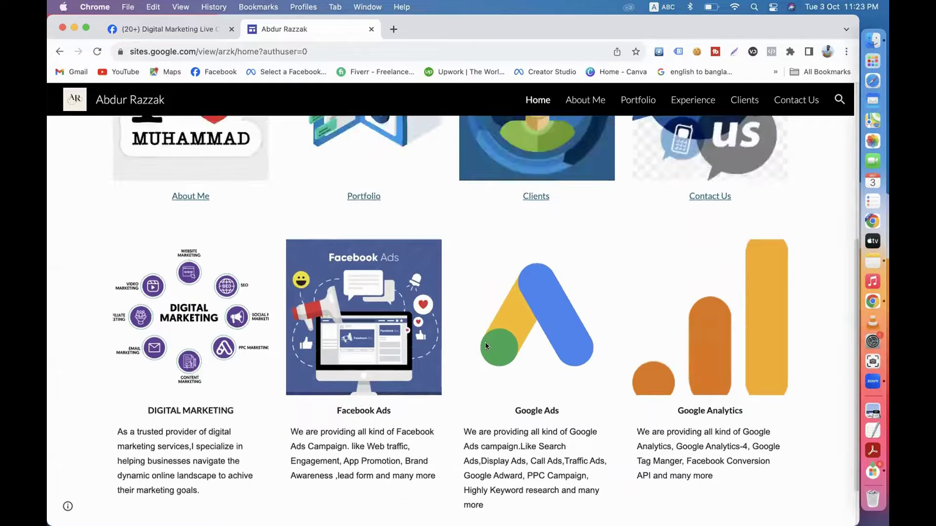
Revisit About Me and Home, close the Facebook tab, and open the page's context menu
{"action": "left_click", "coordinate": [581, 105]}
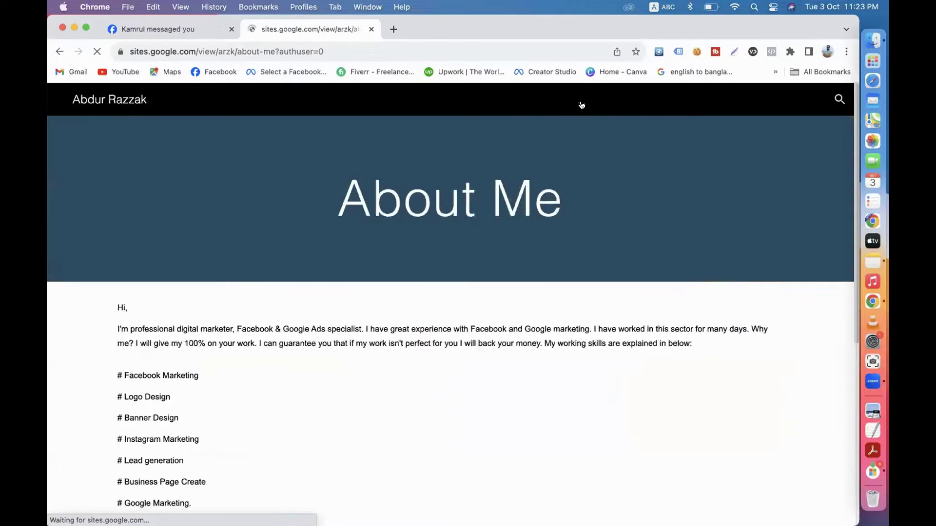
{"action": "scroll", "coordinate": [399, 363], "scroll_direction": "down", "scroll_amount": 6}
{"action": "scroll", "coordinate": [398, 363], "scroll_direction": "up", "scroll_amount": 10}
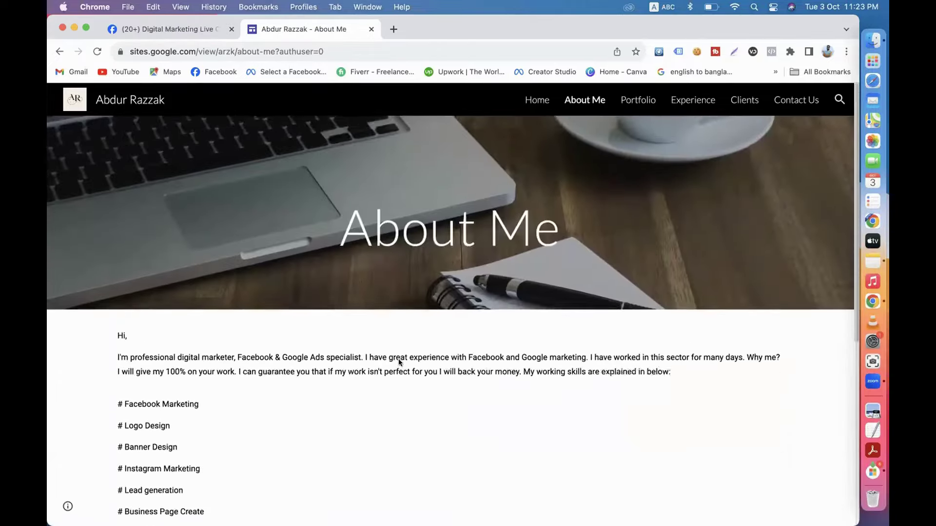
{"action": "left_click", "coordinate": [536, 99]}
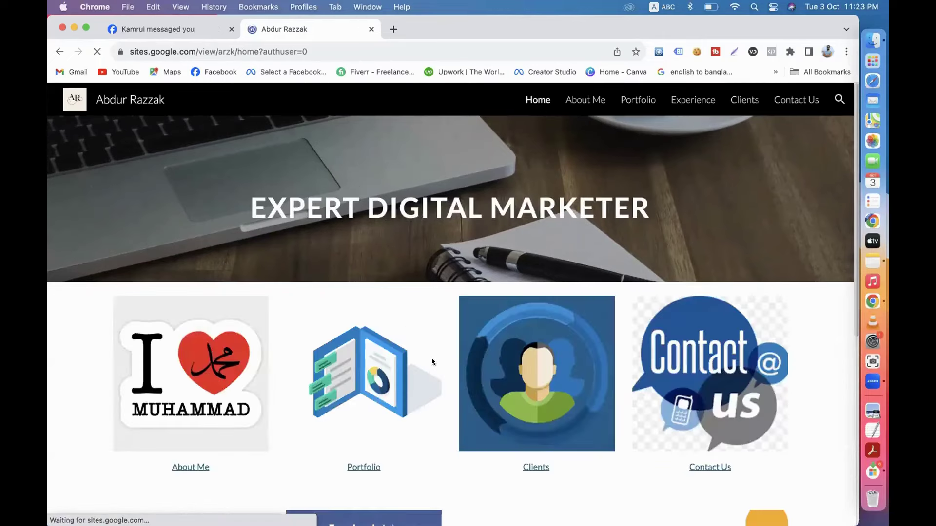
{"action": "scroll", "coordinate": [432, 354], "scroll_direction": "down", "scroll_amount": 3}
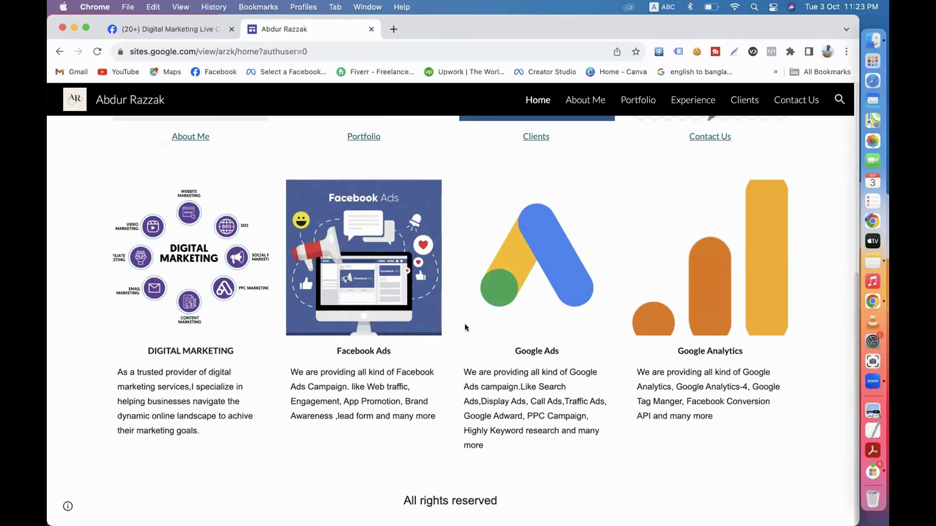
{"action": "left_click", "coordinate": [232, 28]}
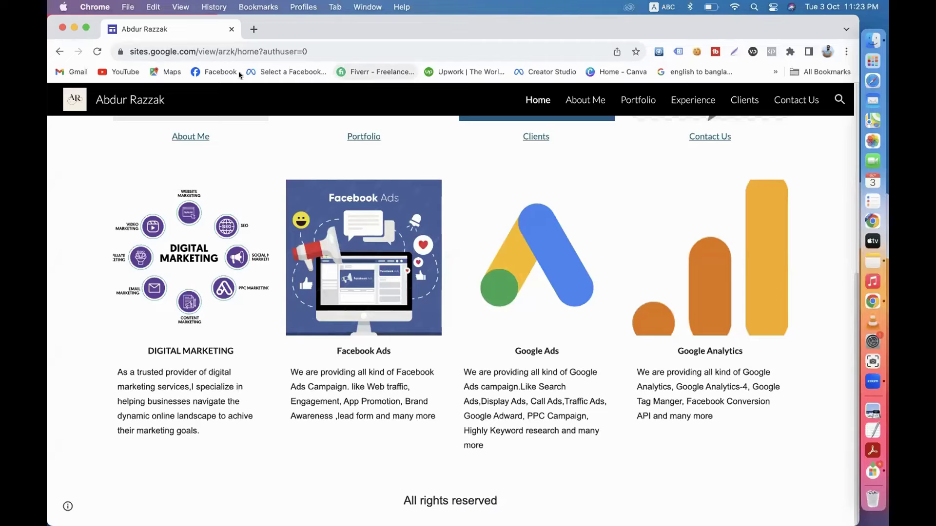
{"action": "right_click", "coordinate": [708, 163]}
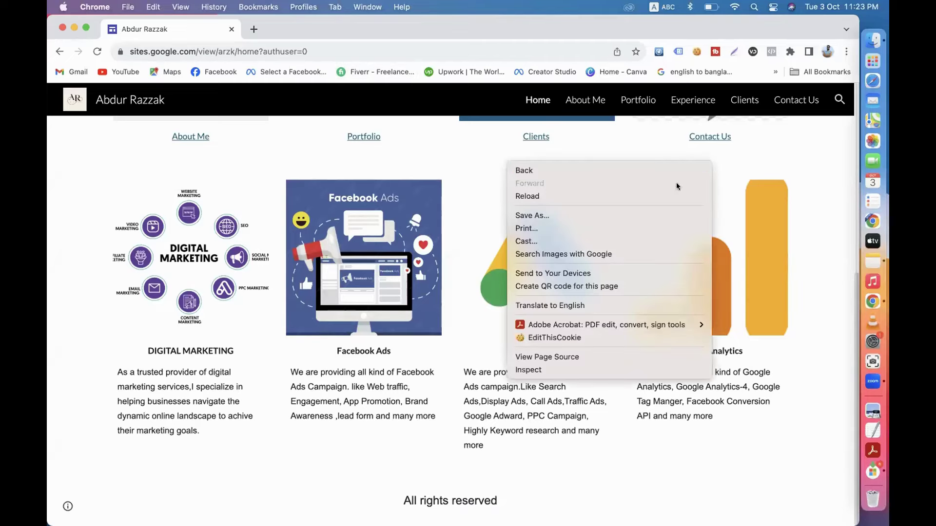
View and close the page source, then inspect the Google Analytics image in developer tools
{"action": "left_click", "coordinate": [547, 358]}
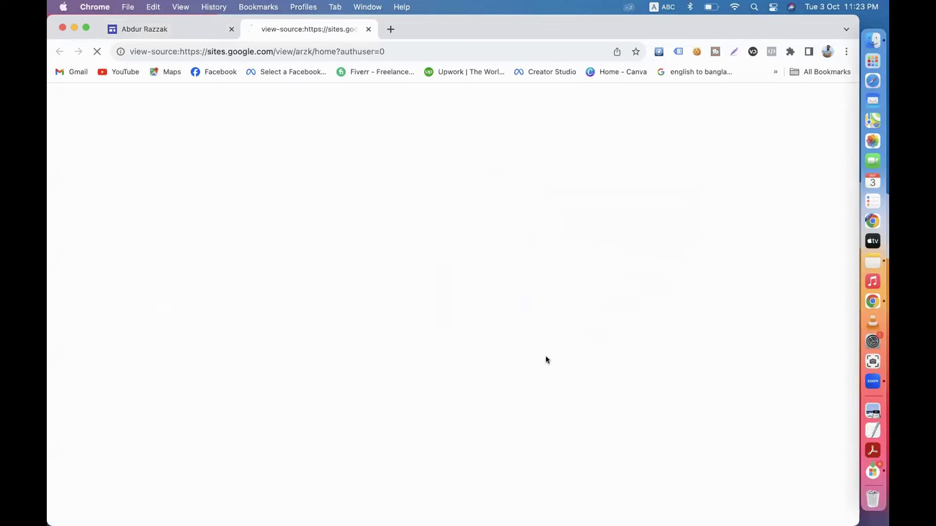
{"action": "left_click", "coordinate": [371, 30]}
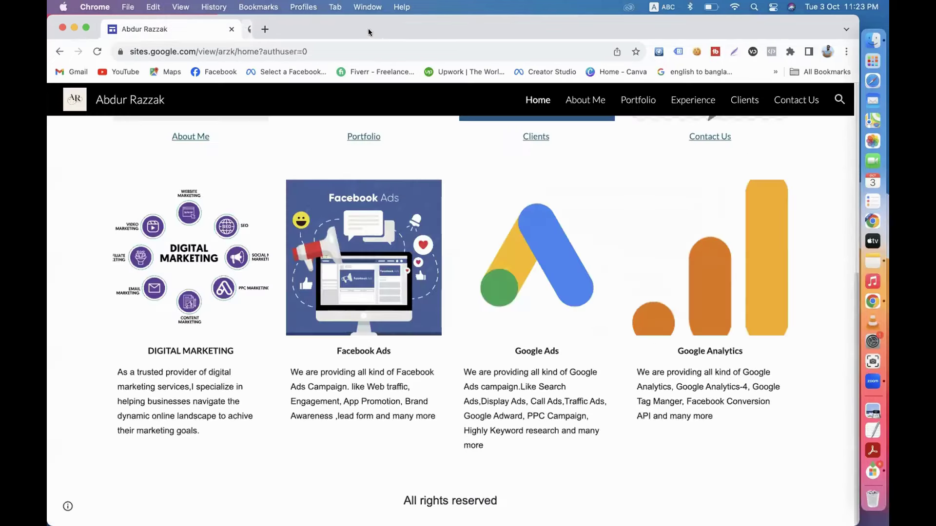
{"action": "right_click", "coordinate": [647, 227]}
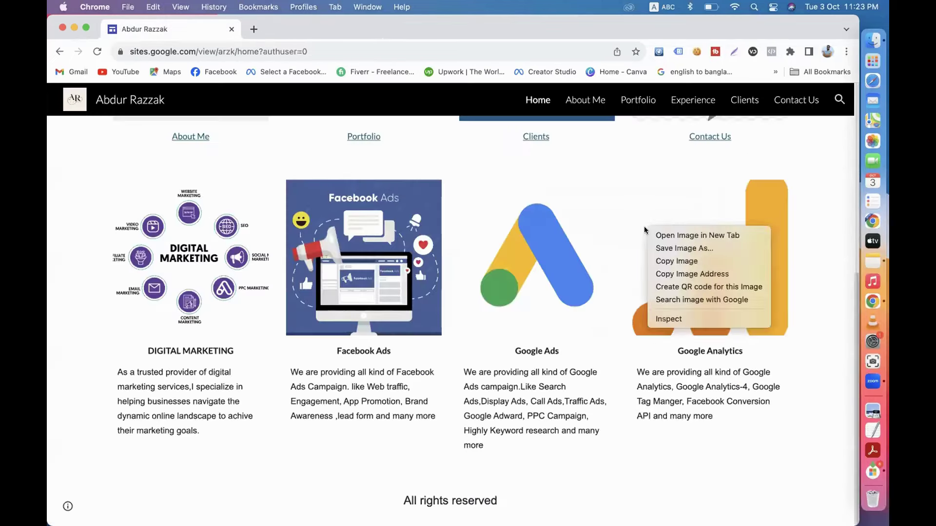
{"action": "left_click", "coordinate": [663, 321]}
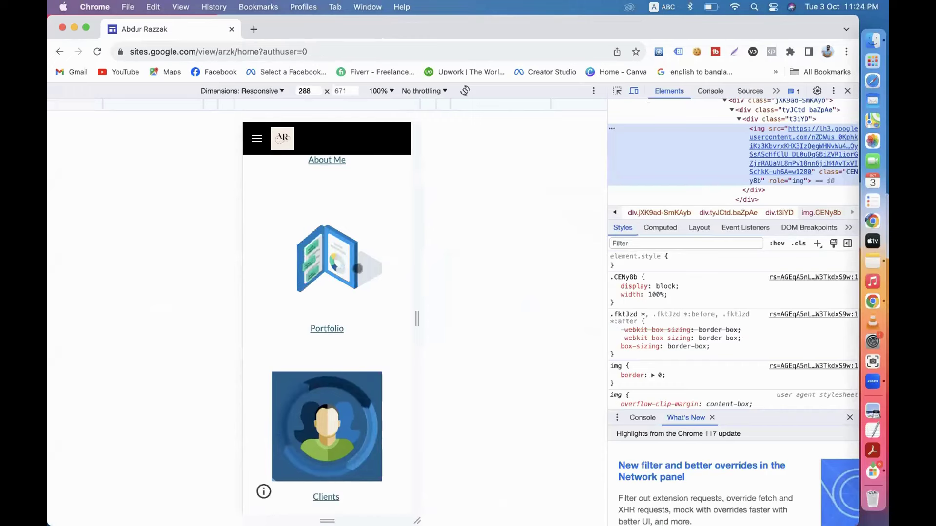
{"action": "left_click", "coordinate": [59, 51]}
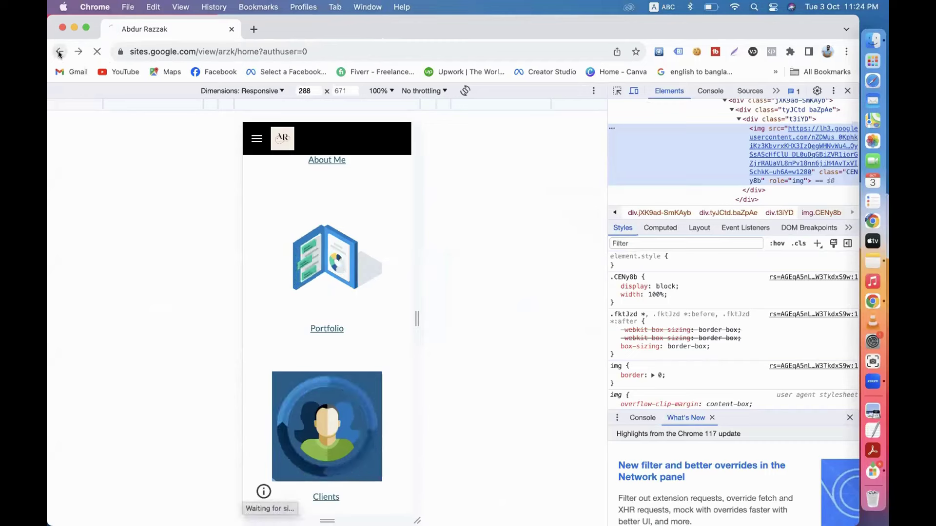
Close the DevTools panel, scroll the About Me page, and open a blank new tab
{"action": "left_click", "coordinate": [847, 90]}
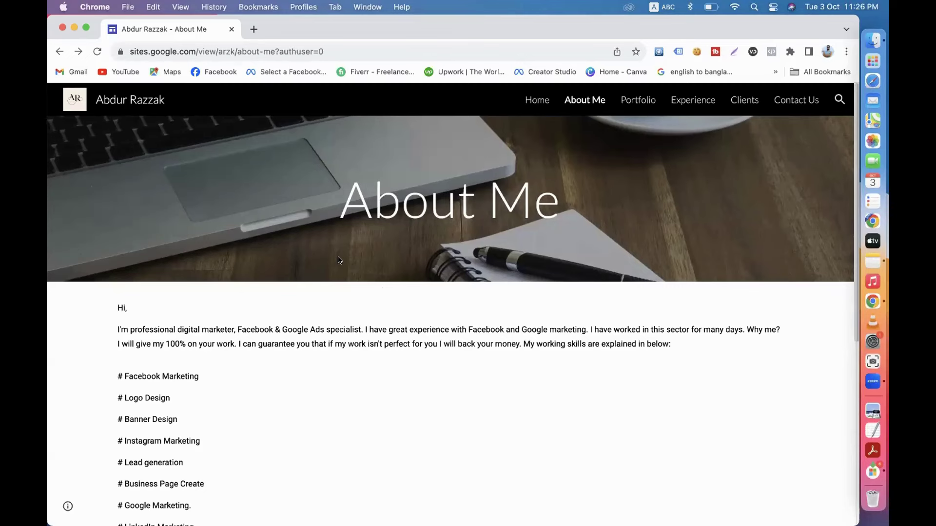
{"action": "scroll", "coordinate": [338, 261], "scroll_direction": "down", "scroll_amount": 6}
{"action": "scroll", "coordinate": [339, 261], "scroll_direction": "up", "scroll_amount": 6}
{"action": "left_click", "coordinate": [253, 30]}
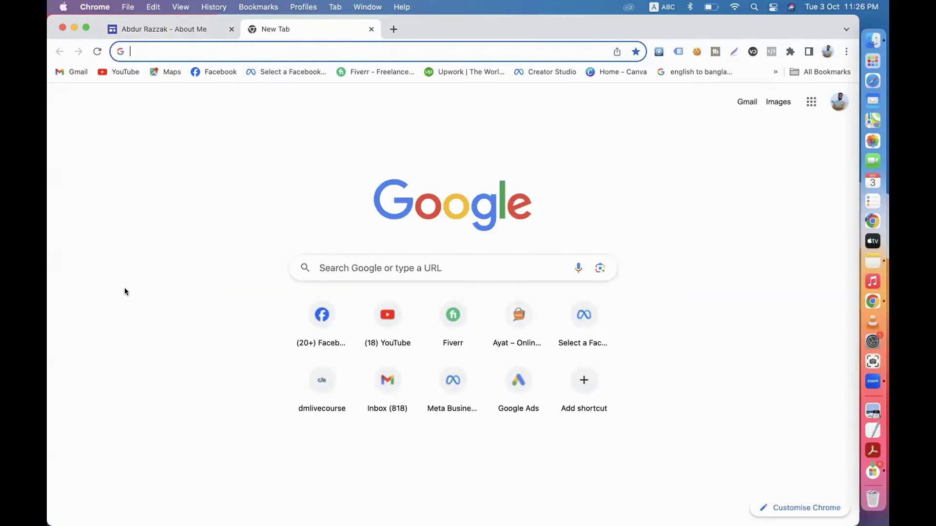
Switch back to the portfolio site tab on its About Me page
{"action": "left_click", "coordinate": [165, 28]}
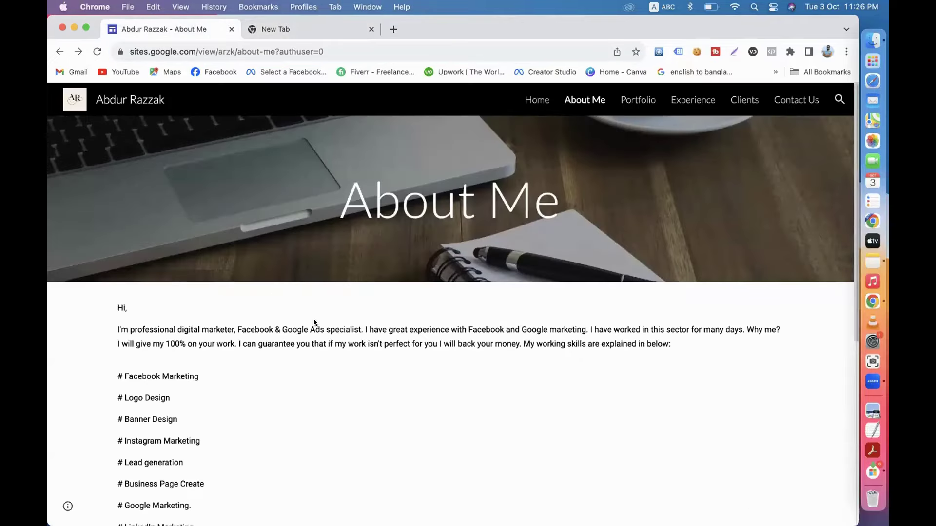
{"action": "scroll", "coordinate": [314, 322], "scroll_direction": "down", "scroll_amount": 10}
{"action": "scroll", "coordinate": [314, 322], "scroll_direction": "up", "scroll_amount": 10}
Go to the Home page and highlight, then deselect, the service card text
{"action": "left_click", "coordinate": [539, 100]}
{"action": "scroll", "coordinate": [291, 393], "scroll_direction": "down", "scroll_amount": 5}
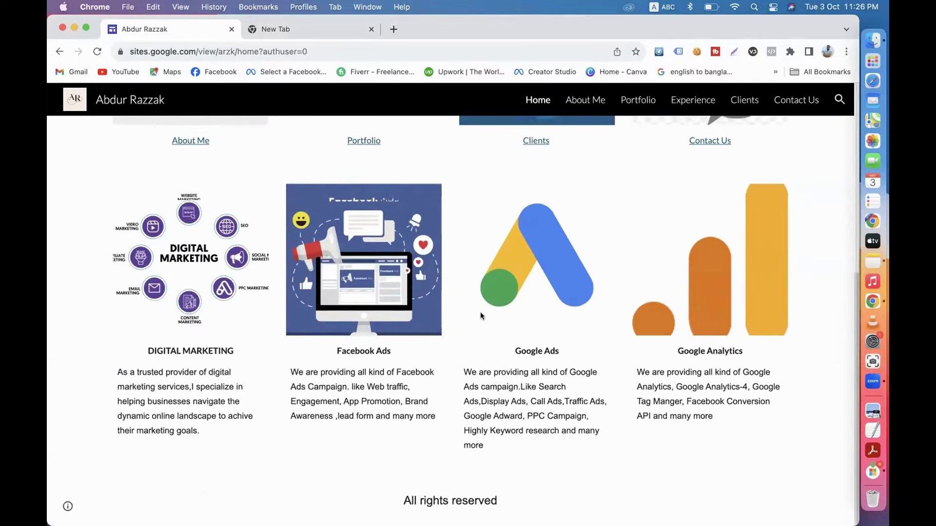
{"action": "scroll", "coordinate": [480, 313], "scroll_direction": "up", "scroll_amount": 5}
{"action": "scroll", "coordinate": [451, 317], "scroll_direction": "down", "scroll_amount": 5}
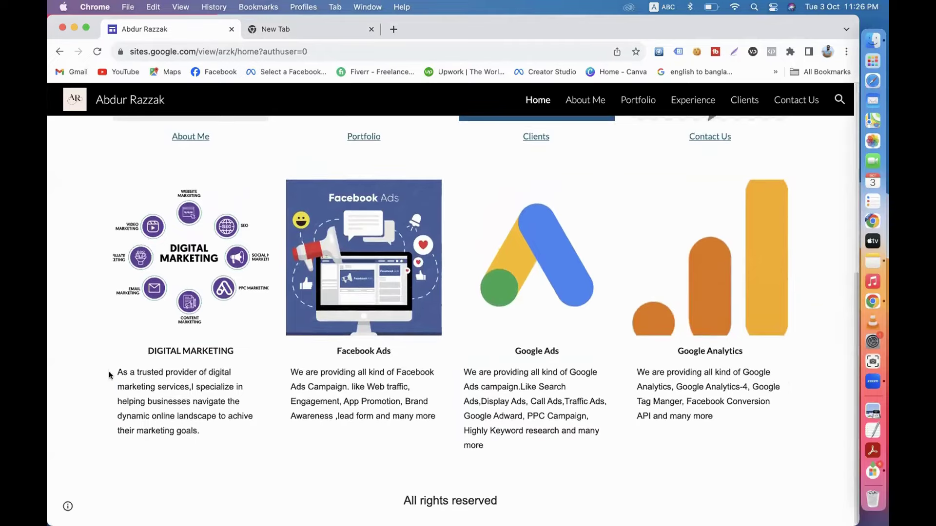
{"action": "left_click_drag", "start_coordinate": [117, 373], "coordinate": [262, 484]}
{"action": "left_click", "coordinate": [437, 374]}
{"action": "scroll", "coordinate": [437, 373], "scroll_direction": "up", "scroll_amount": 5}
{"action": "scroll", "coordinate": [438, 373], "scroll_direction": "down", "scroll_amount": 6}
{"action": "scroll", "coordinate": [437, 373], "scroll_direction": "up", "scroll_amount": 1}
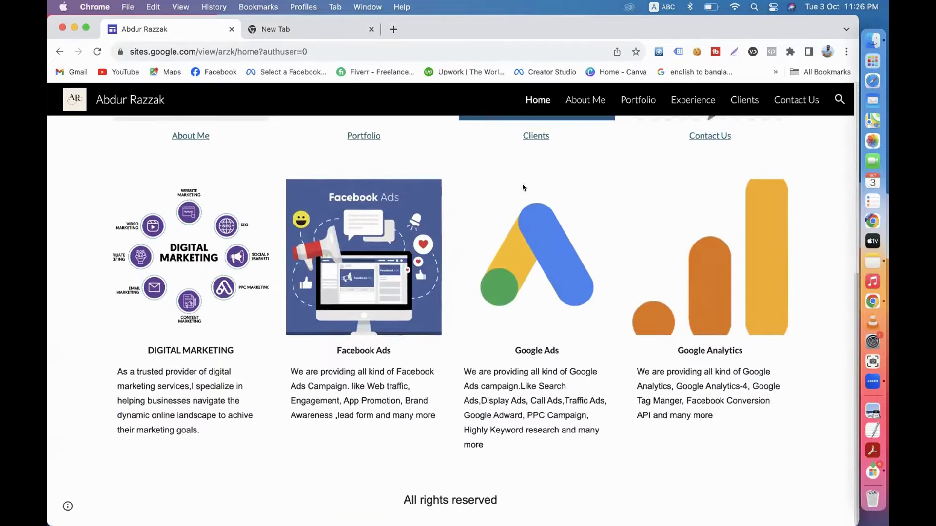
Reopen the About Me page and scroll through its skills list
{"action": "left_click", "coordinate": [581, 100]}
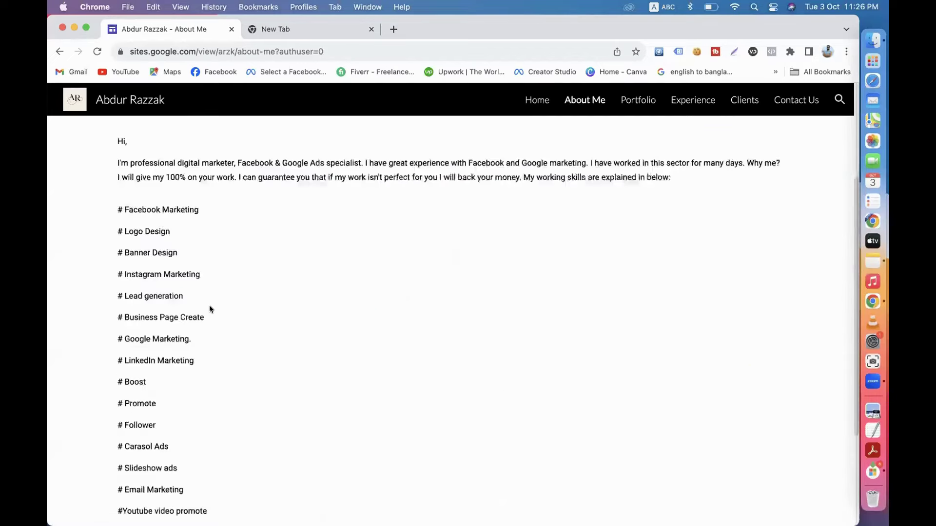
{"action": "scroll", "coordinate": [157, 260], "scroll_direction": "down", "scroll_amount": 3}
{"action": "scroll", "coordinate": [203, 278], "scroll_direction": "up", "scroll_amount": 7}
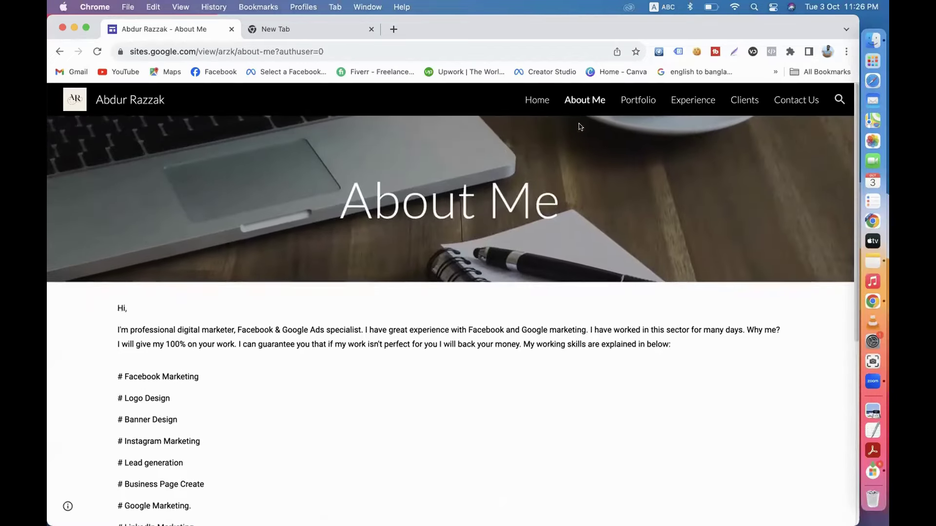
On the Clients page, select each of the three client reviews' text, then deselect
{"action": "left_click", "coordinate": [744, 100]}
{"action": "scroll", "coordinate": [341, 339], "scroll_direction": "down", "scroll_amount": 4}
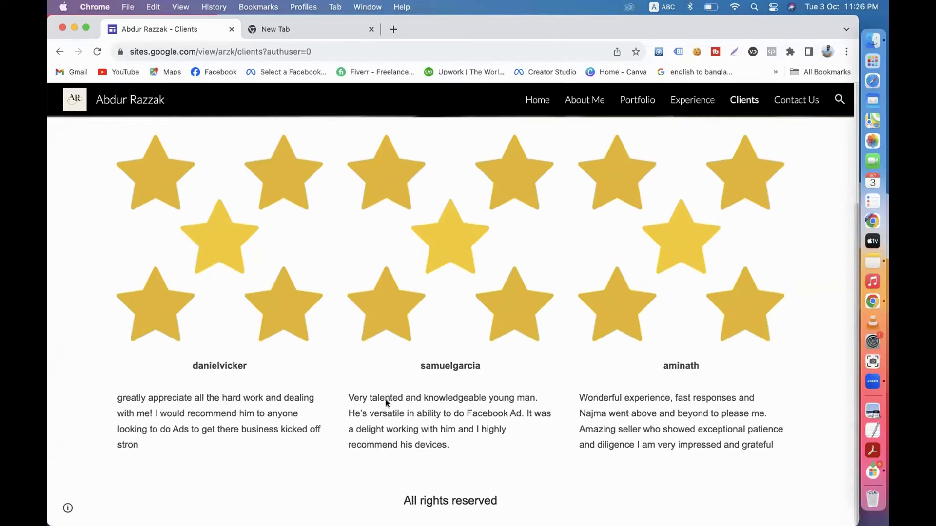
{"action": "left_click_drag", "start_coordinate": [448, 445], "coordinate": [349, 397]}
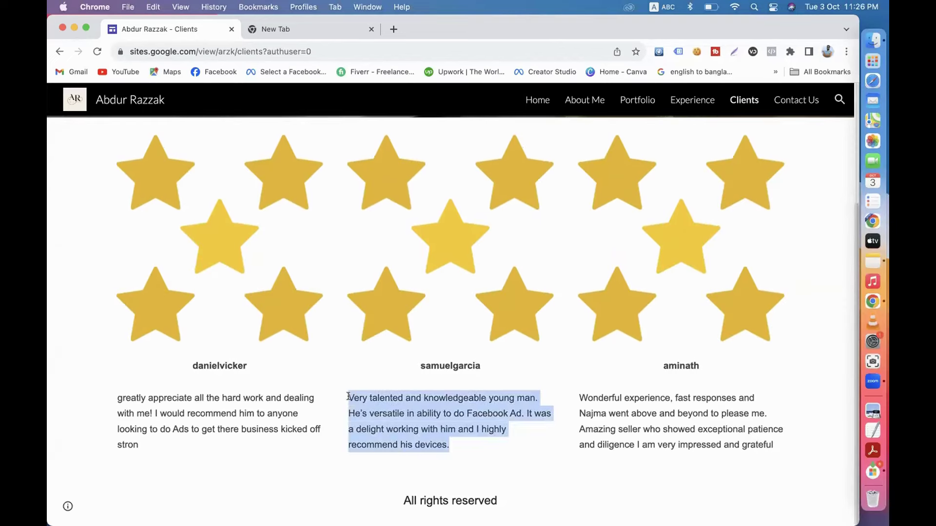
{"action": "left_click_drag", "start_coordinate": [580, 393], "coordinate": [782, 446]}
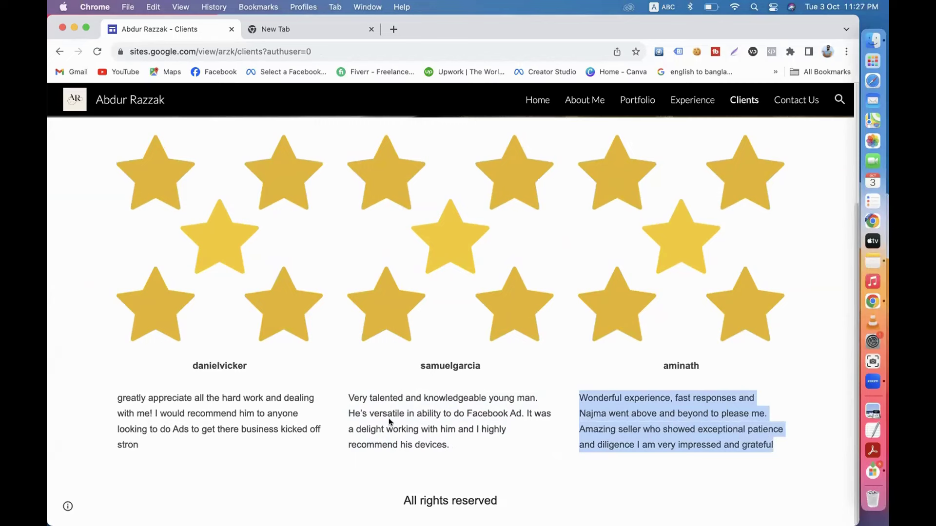
{"action": "left_click_drag", "start_coordinate": [139, 446], "coordinate": [109, 395]}
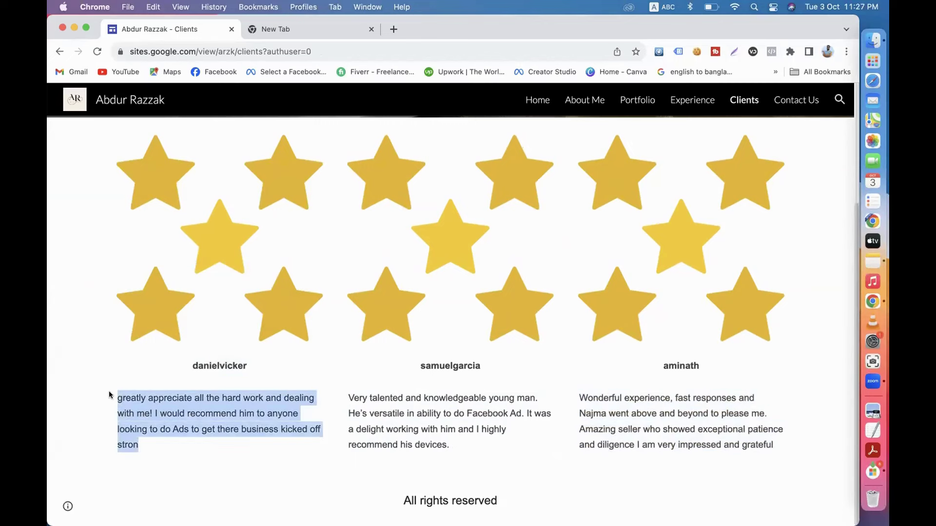
{"action": "left_click", "coordinate": [191, 365]}
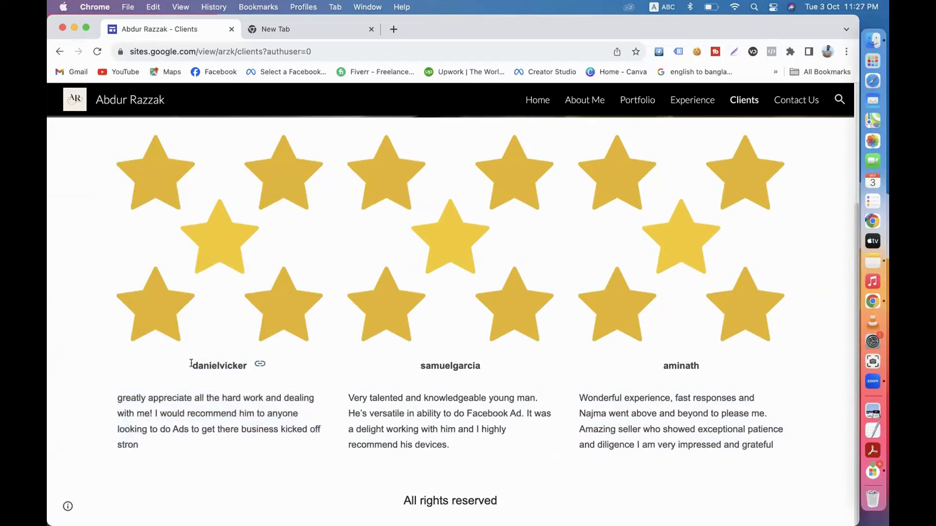
Copy a link to the first review's name heading, then switch to the new tab and back
{"action": "double_click", "coordinate": [245, 366]}
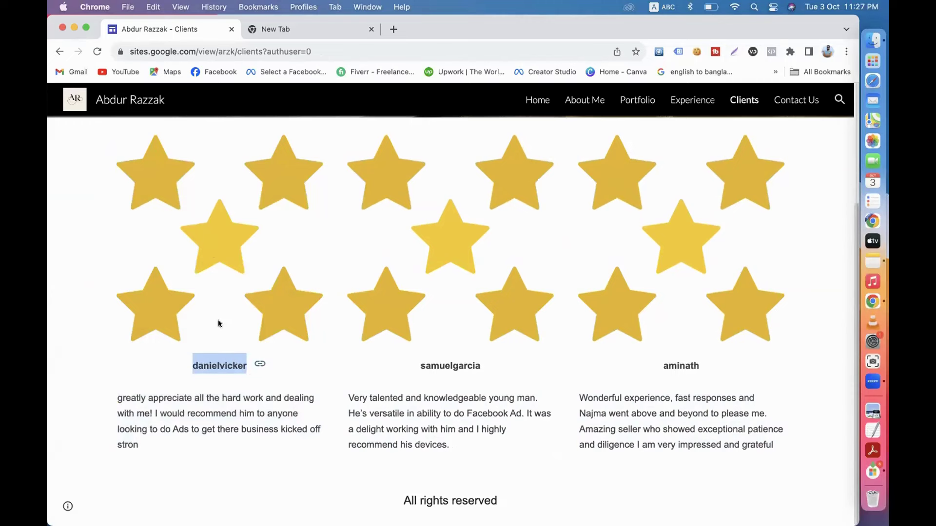
{"action": "left_click", "coordinate": [260, 365]}
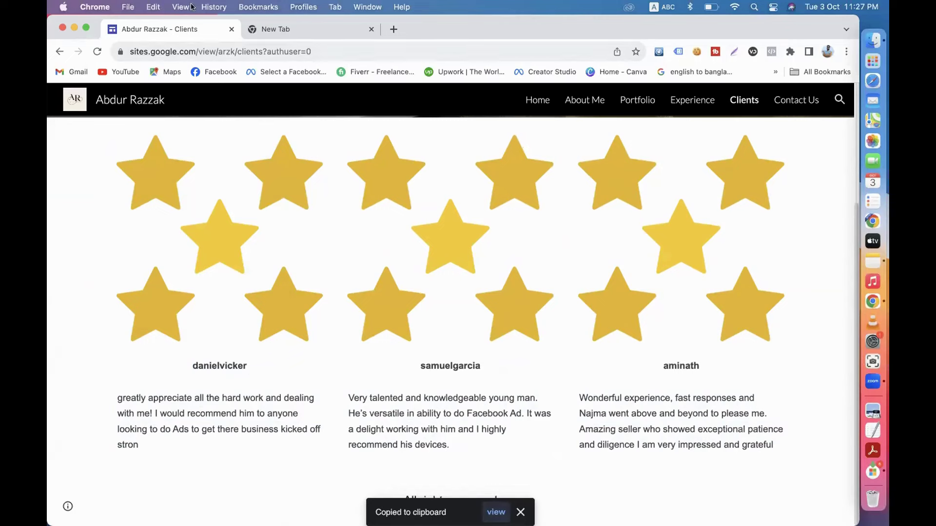
{"action": "left_click", "coordinate": [266, 29]}
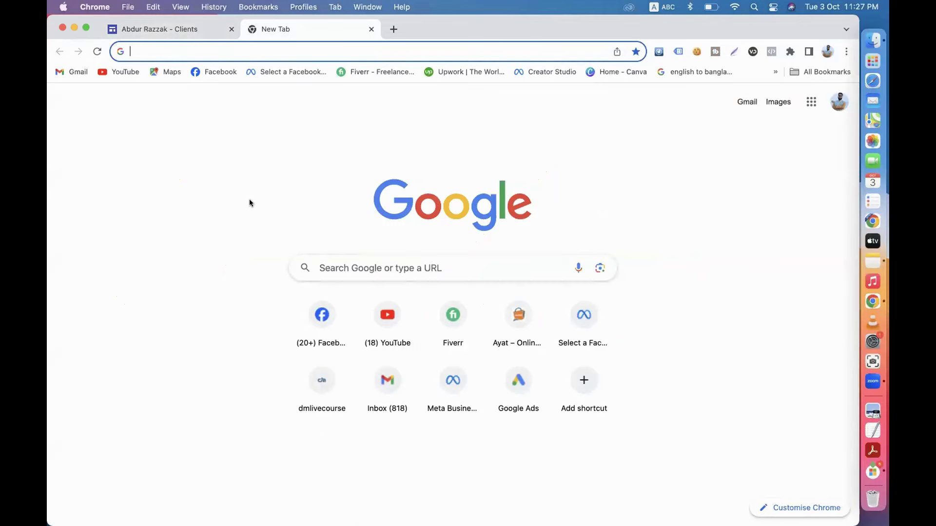
{"action": "left_click", "coordinate": [164, 29]}
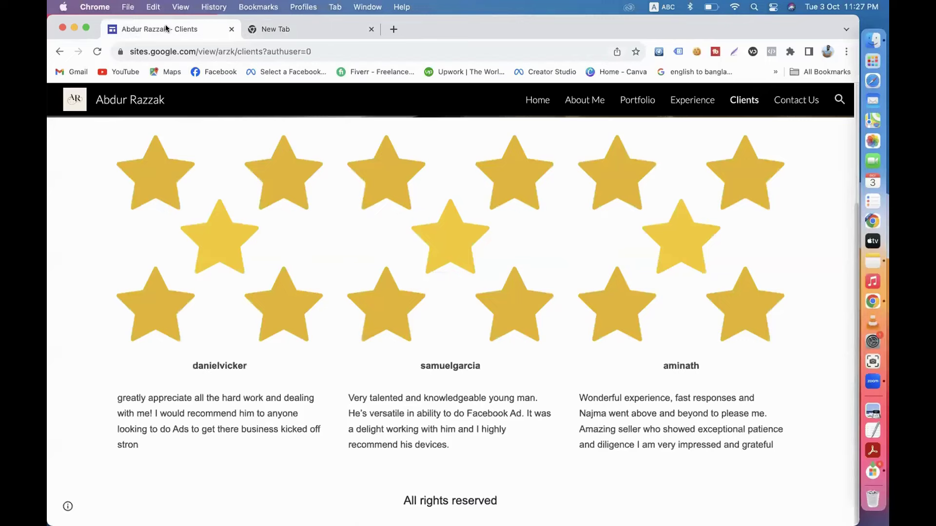
Return to the Home page and scroll it briefly
{"action": "left_click", "coordinate": [537, 101]}
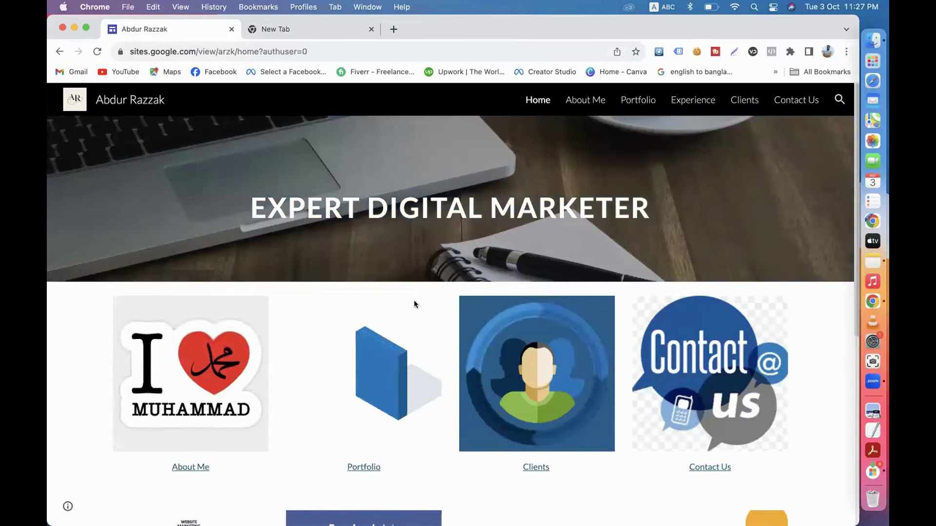
{"action": "scroll", "coordinate": [414, 304], "scroll_direction": "down", "scroll_amount": 7}
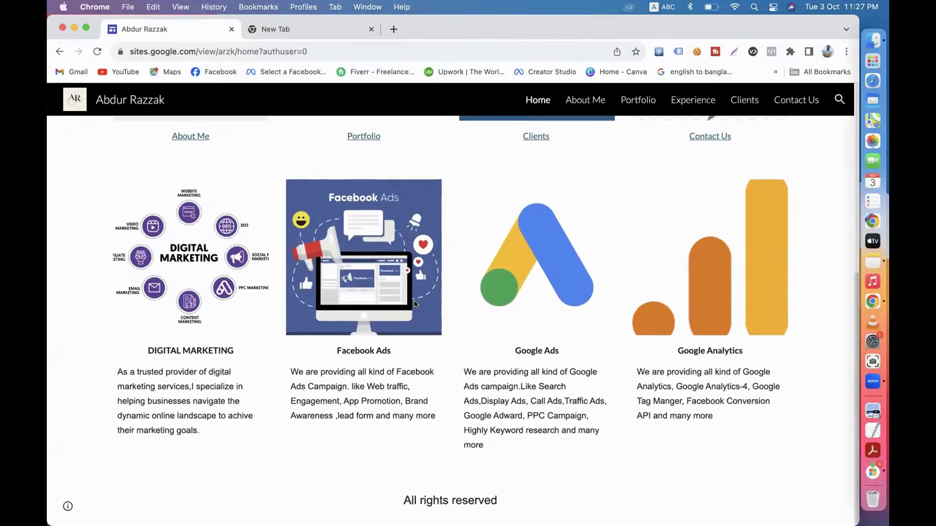
{"action": "scroll", "coordinate": [414, 304], "scroll_direction": "up", "scroll_amount": 10}
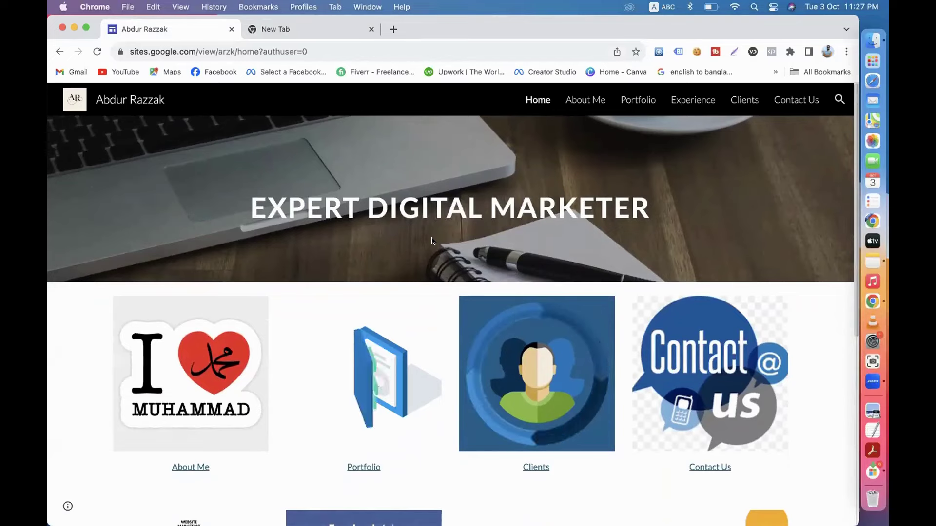
Scroll down to the four service cards and footer, then switch to the New Tab
{"action": "scroll", "coordinate": [431, 240], "scroll_direction": "down", "scroll_amount": 5}
{"action": "scroll", "coordinate": [431, 241], "scroll_direction": "up", "scroll_amount": 5}
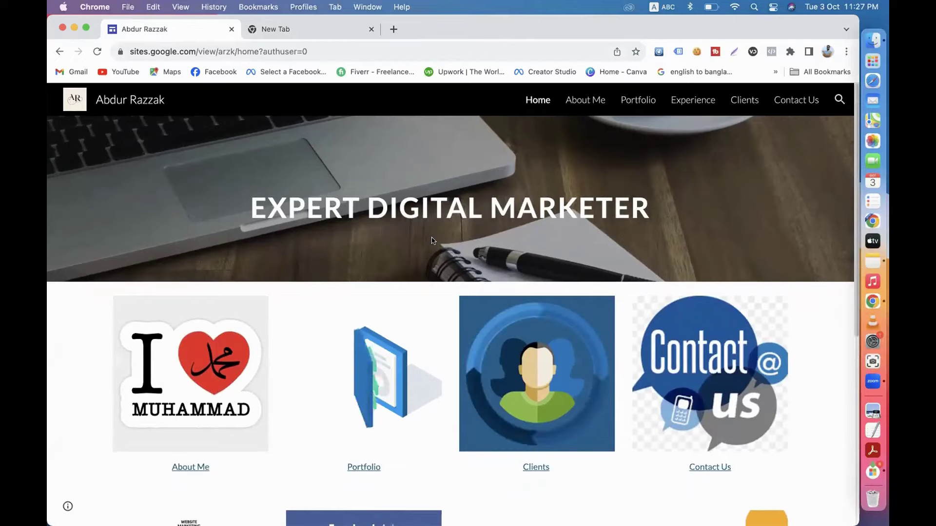
{"action": "scroll", "coordinate": [431, 240], "scroll_direction": "down", "scroll_amount": 7}
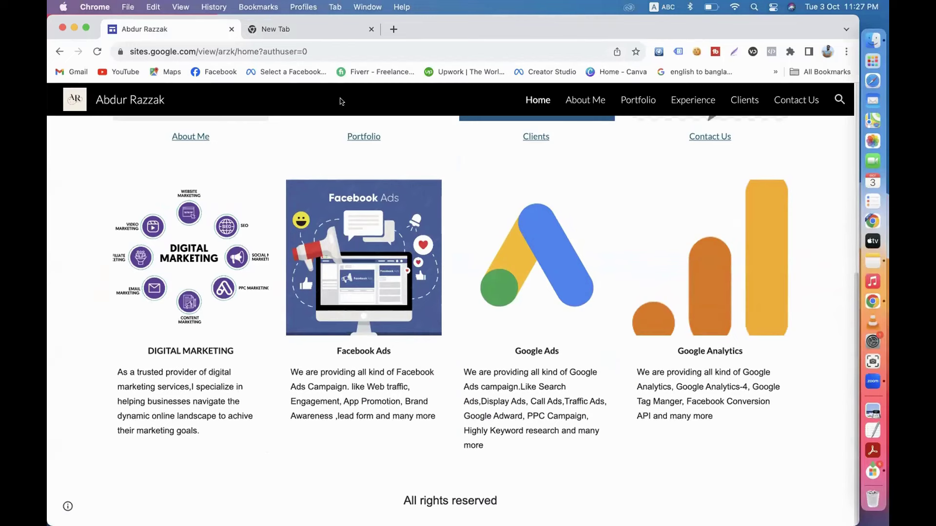
{"action": "left_click", "coordinate": [279, 26]}
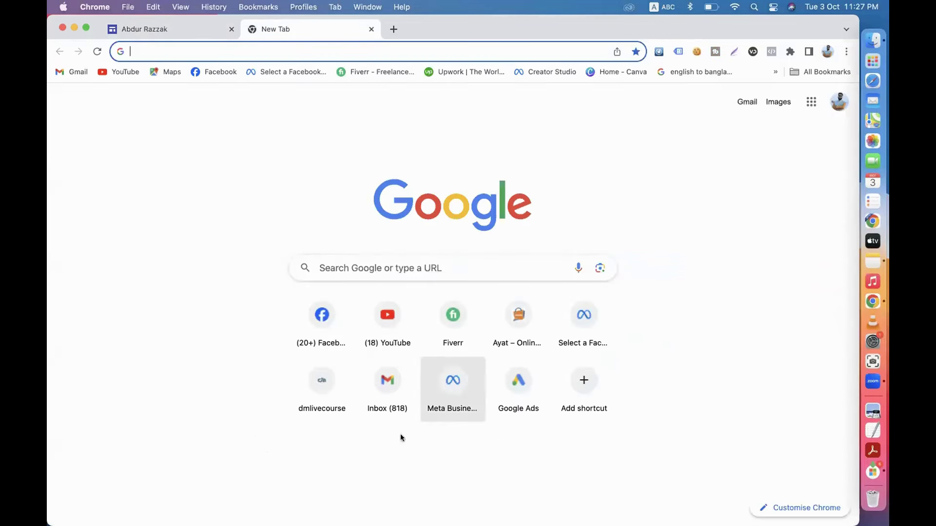
Check the signed-in Google account, then glance at the portfolio tab and come back
{"action": "left_click", "coordinate": [834, 106]}
{"action": "left_click", "coordinate": [561, 154]}
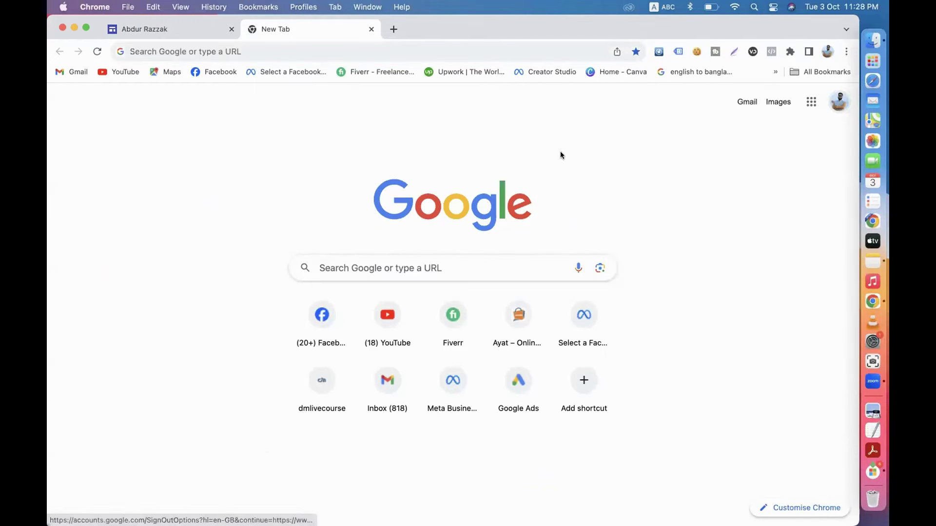
{"action": "left_click", "coordinate": [128, 29]}
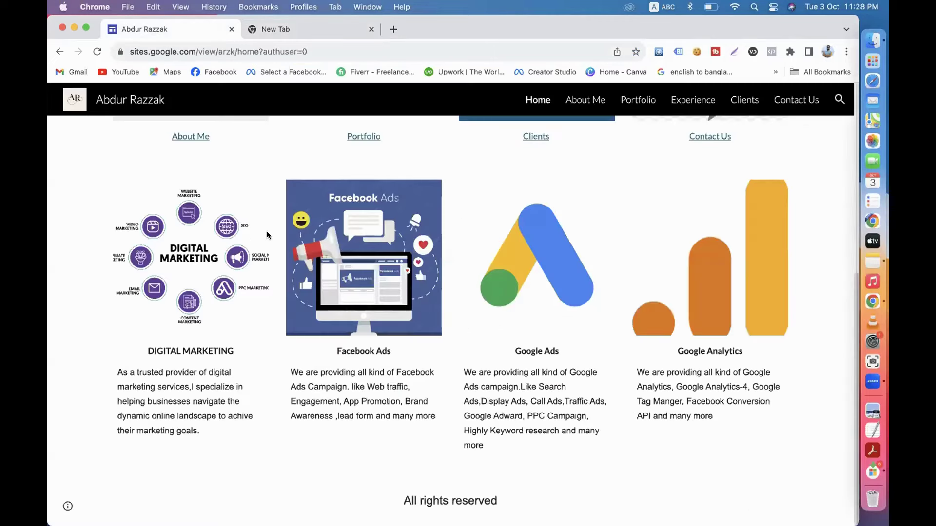
{"action": "left_click", "coordinate": [294, 31]}
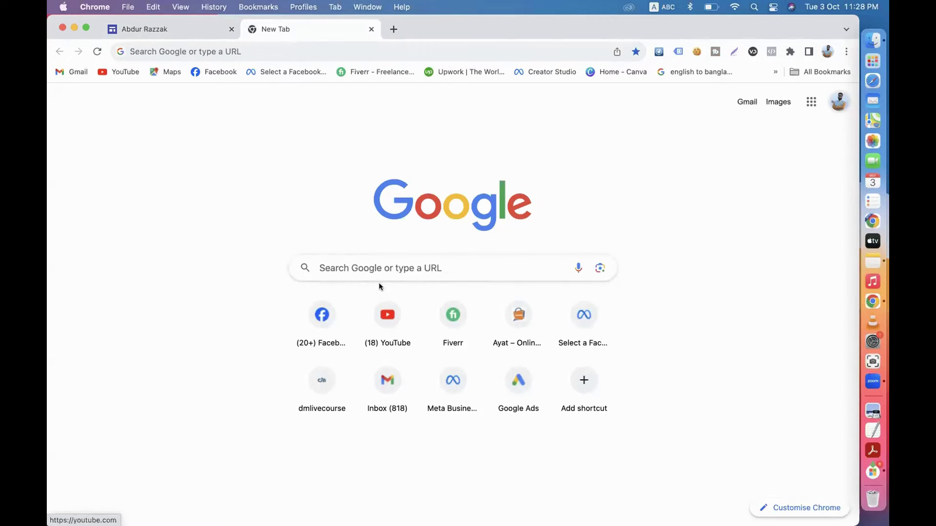
Search Google for 'site goo' and open the Google Sites sign-in result
{"action": "left_click", "coordinate": [378, 267]}
{"action": "left_click", "coordinate": [372, 248]}
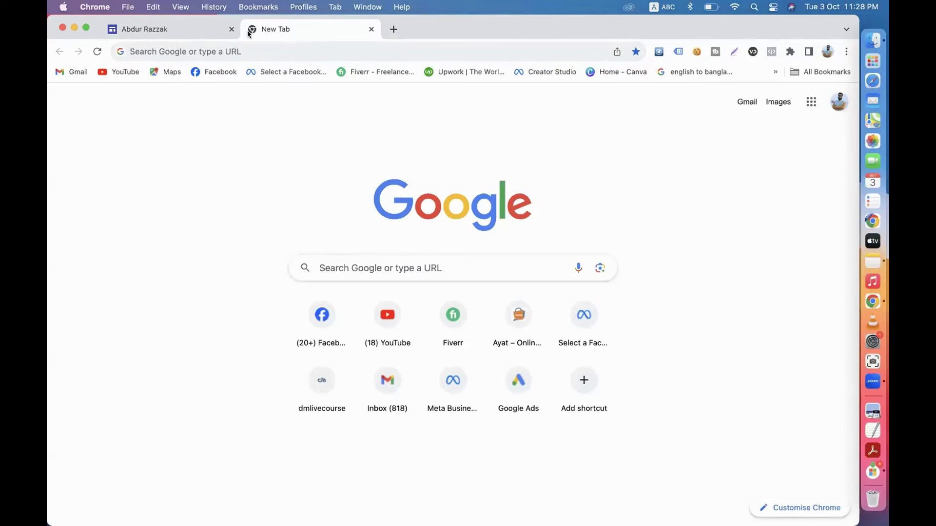
{"action": "left_click", "coordinate": [261, 54]}
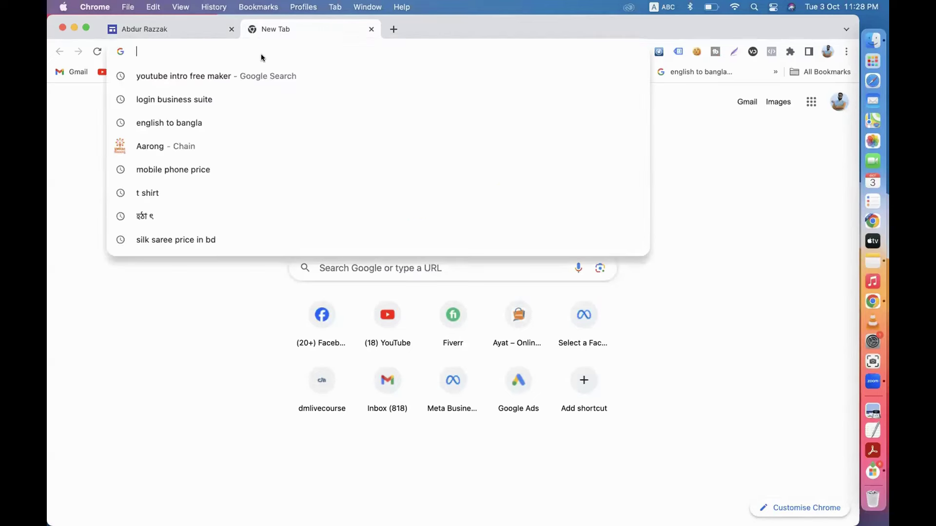
{"action": "type", "text": "site"}
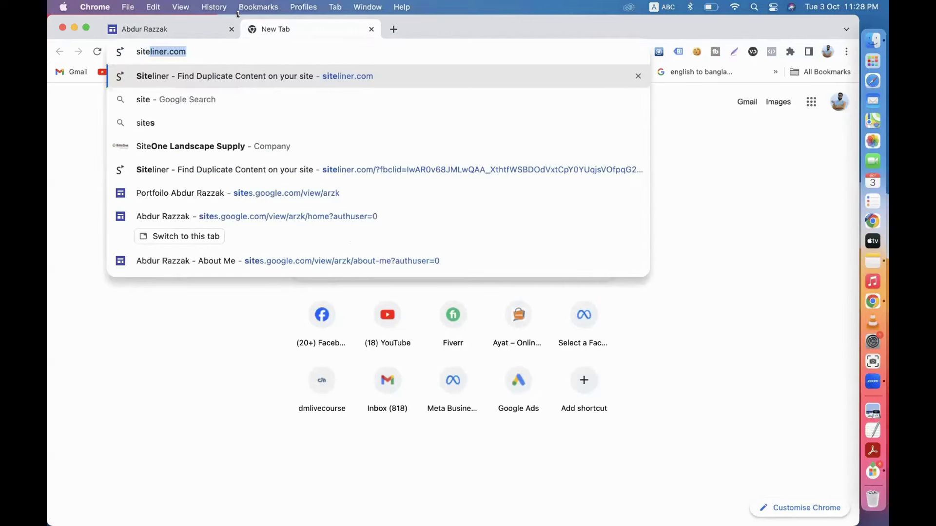
{"action": "type", "text": " goo"}
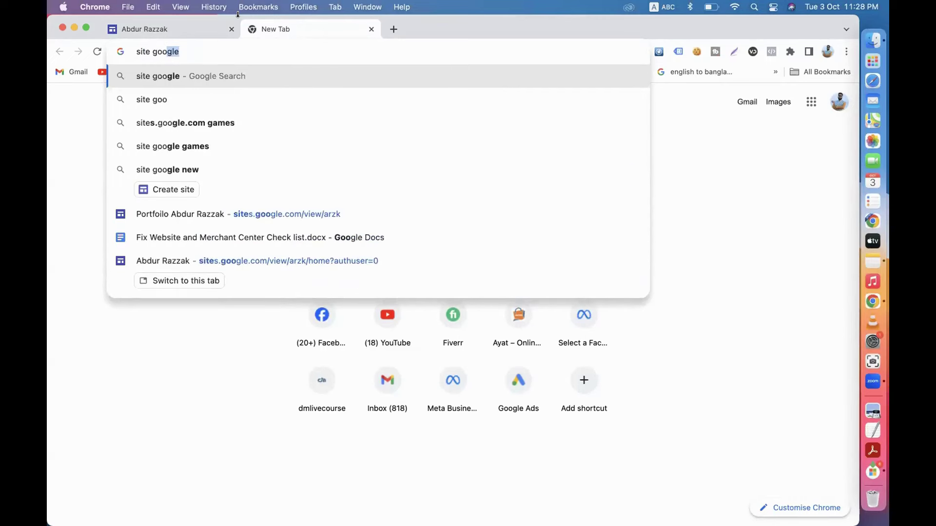
{"action": "key", "text": "Return"}
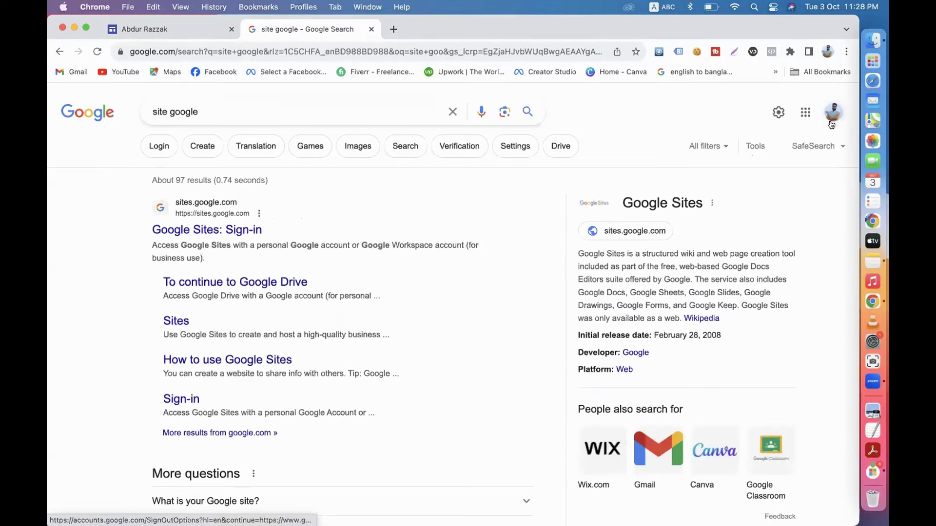
{"action": "left_click", "coordinate": [236, 228]}
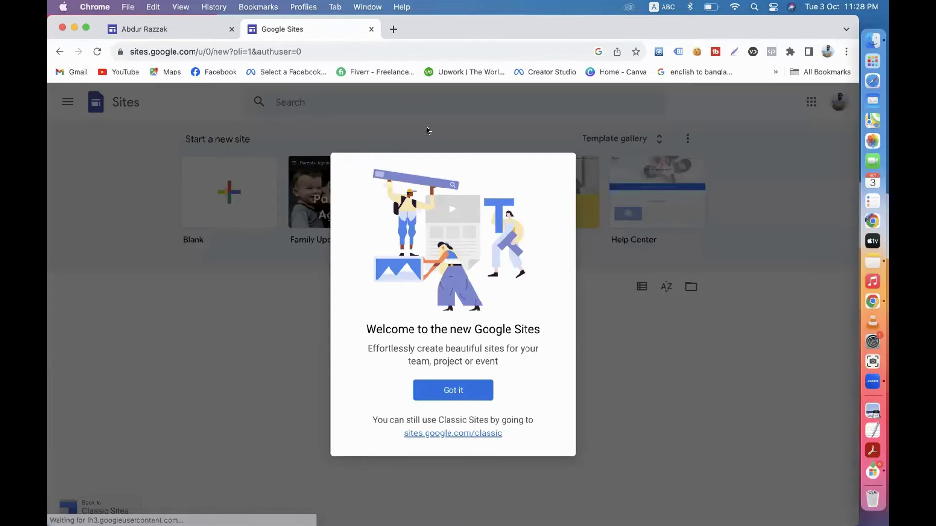
Dismiss the Google Sites welcome message and start a site from the Portfolio template
{"action": "left_click", "coordinate": [447, 393]}
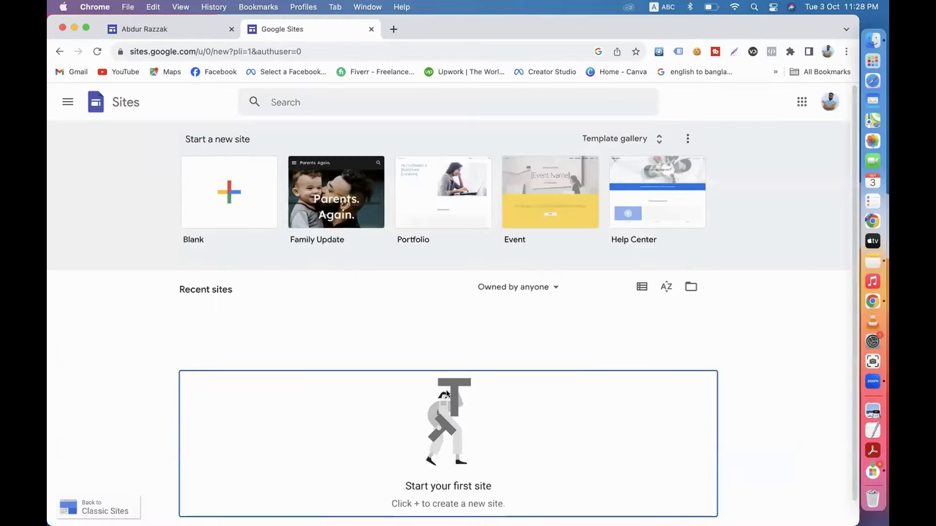
{"action": "scroll", "coordinate": [416, 320], "scroll_direction": "down", "scroll_amount": 1}
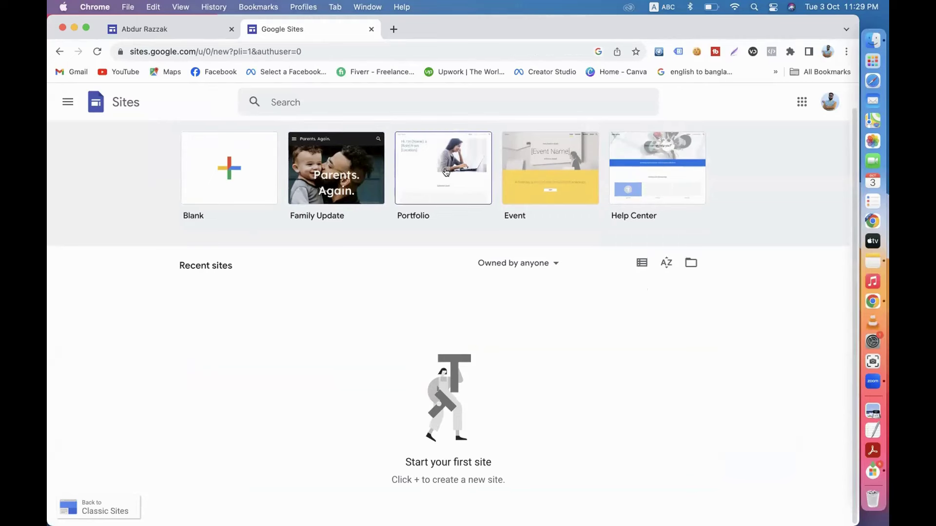
{"action": "left_click", "coordinate": [446, 172]}
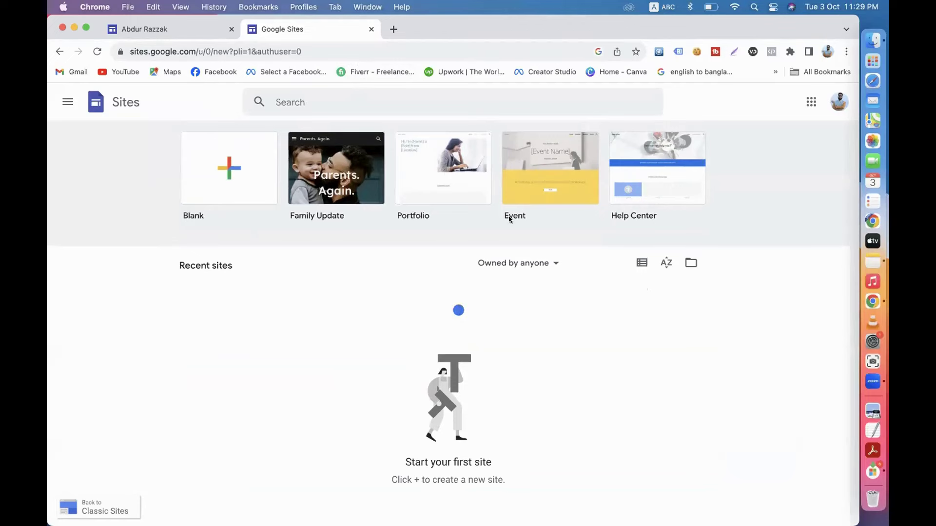
Return to the Sites home page and move the Portfolio site to trash
{"action": "left_click", "coordinate": [59, 51]}
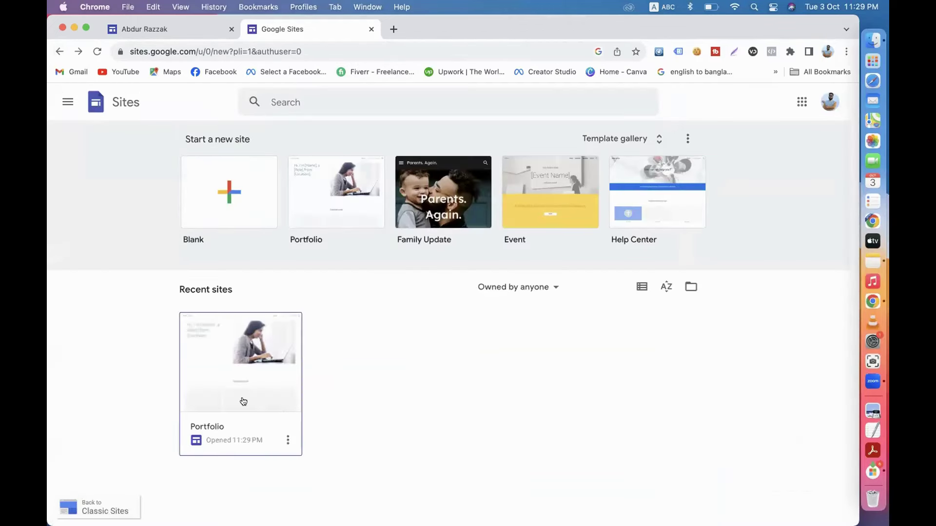
{"action": "left_click", "coordinate": [288, 441]}
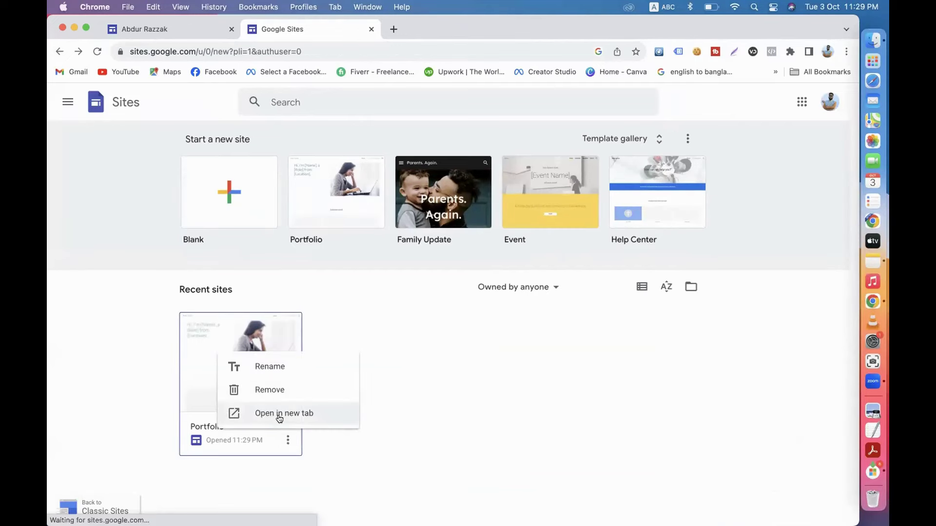
{"action": "left_click", "coordinate": [278, 397]}
{"action": "left_click", "coordinate": [587, 341]}
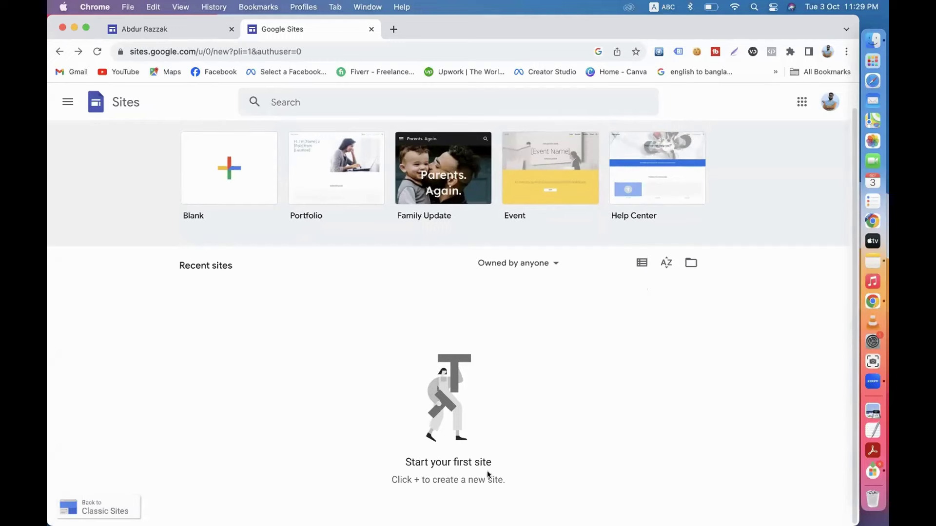
{"action": "triple_click", "coordinate": [468, 475]}
{"action": "left_click", "coordinate": [441, 448]}
Create a new blank site, glancing at the published portfolio site for reference
{"action": "left_click", "coordinate": [225, 184]}
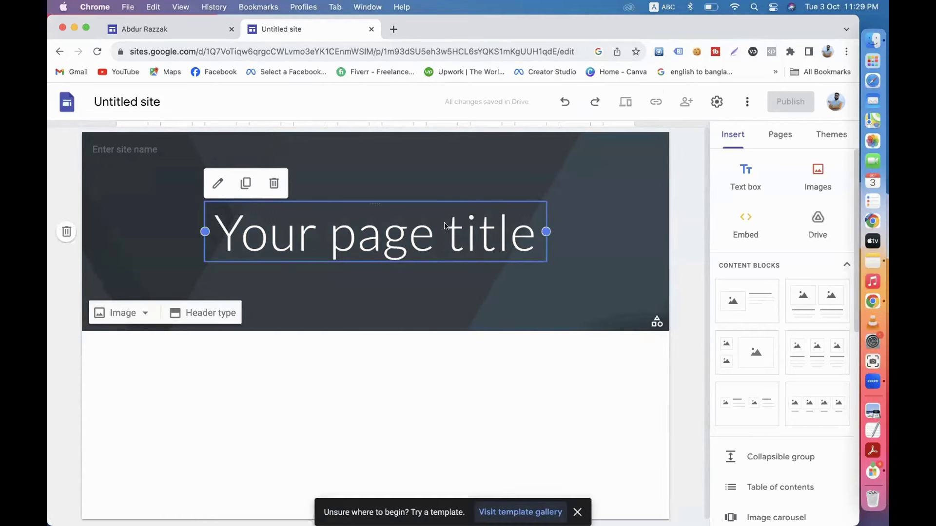
{"action": "key", "text": "ctrl+shift+Tab"}
{"action": "scroll", "coordinate": [331, 282], "scroll_direction": "up", "scroll_amount": 15}
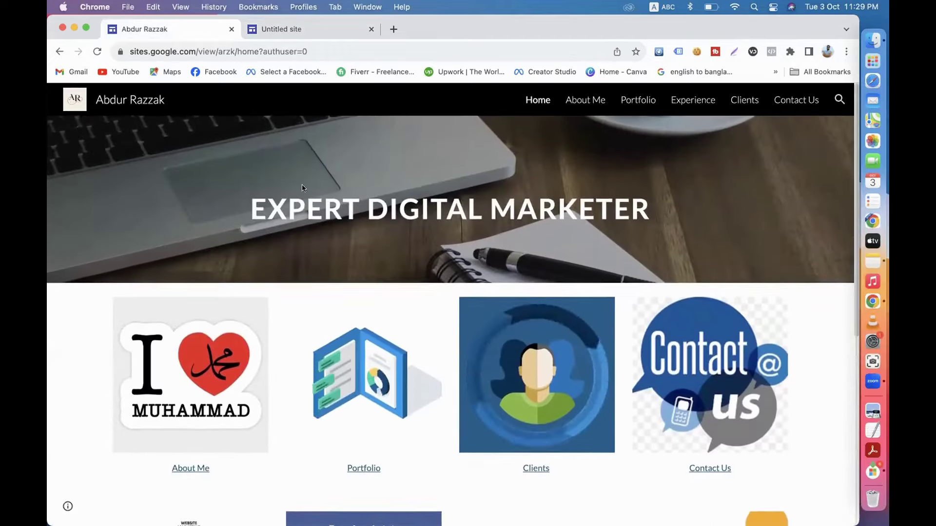
{"action": "left_click", "coordinate": [295, 30]}
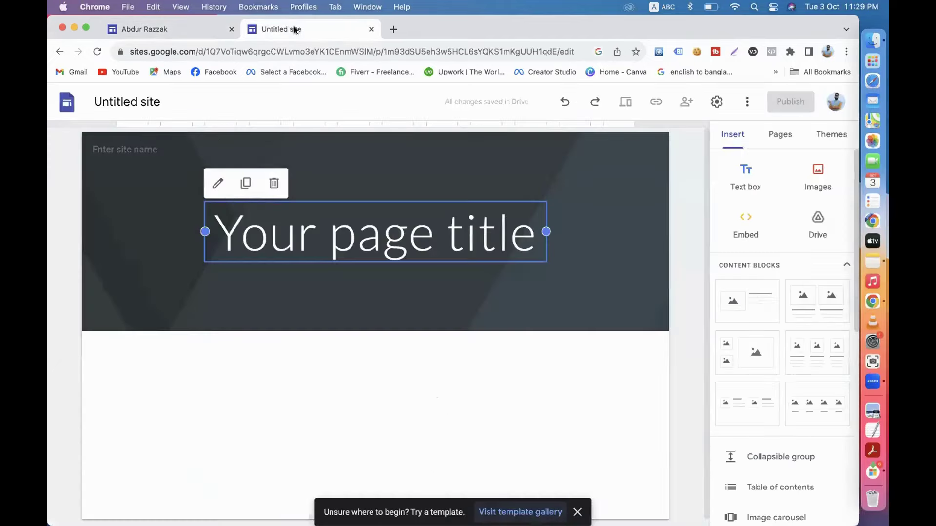
Enter the site owner's name in the header's site name field
{"action": "left_click", "coordinate": [126, 149]}
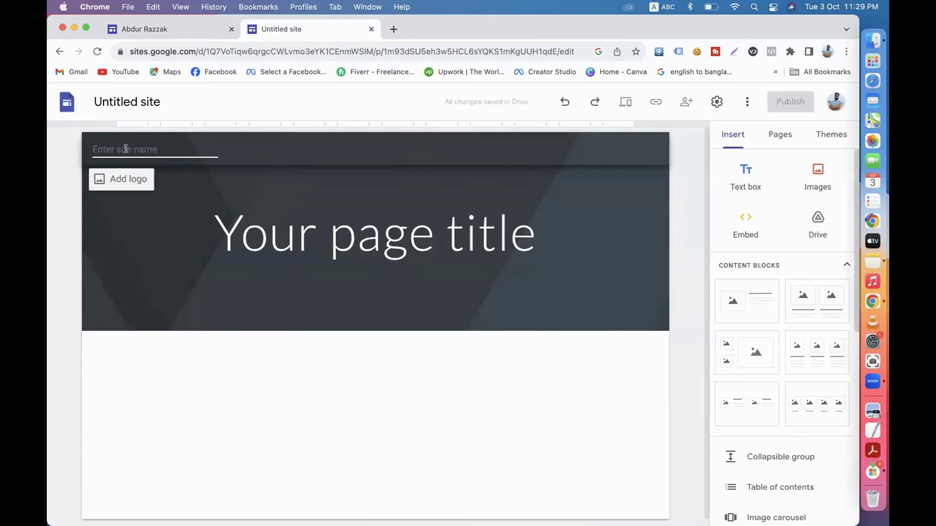
{"action": "type", "text": "mo"}
{"action": "key", "text": "BackSpace"}
{"action": "key", "text": "BackSpace"}
{"action": "type", "text": "Mohammad ab"}
{"action": "key", "text": "BackSpace"}
{"action": "key", "text": "BackSpace"}
{"action": "key", "text": "BackSpace"}
{"action": "key", "text": "BackSpace"}
{"action": "key", "text": "BackSpace"}
{"action": "key", "text": "BackSpace"}
{"action": "key", "text": "BackSpace"}
{"action": "key", "text": "BackSpace"}
{"action": "key", "text": "BackSpace"}
{"action": "key", "text": "BackSpace"}
{"action": "key", "text": "BackSpace"}
{"action": "type", "text": "Abdullah vai"}
{"action": "key", "text": "BackSpace"}
{"action": "key", "text": "BackSpace"}
{"action": "key", "text": "BackSpace"}
{"action": "key", "text": "BackSpace"}
Compare the new site with the published portfolio, then select a word of the page title
{"action": "left_click", "coordinate": [146, 29]}
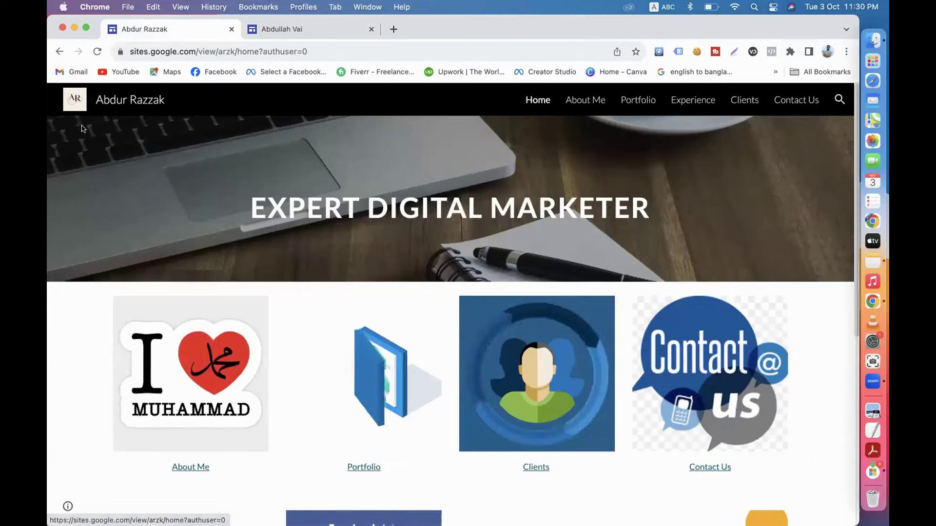
{"action": "left_click", "coordinate": [288, 30]}
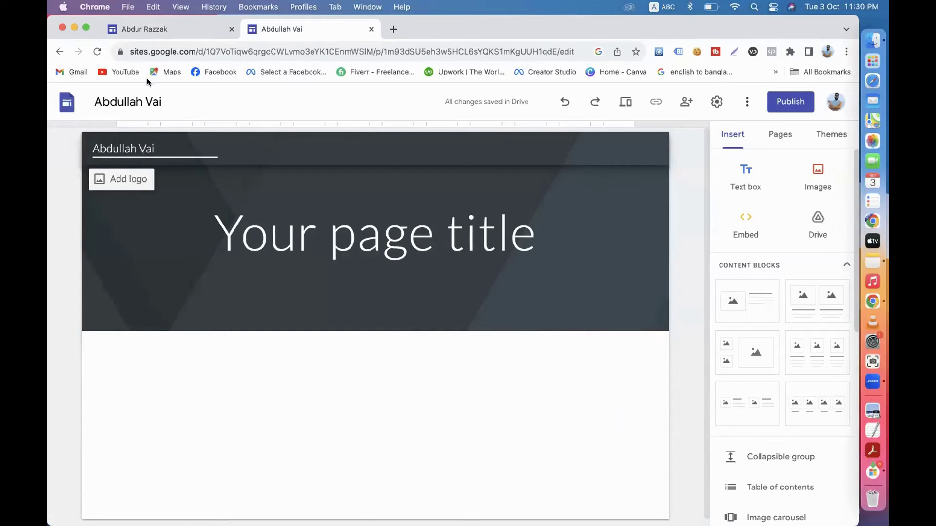
{"action": "left_click", "coordinate": [142, 29]}
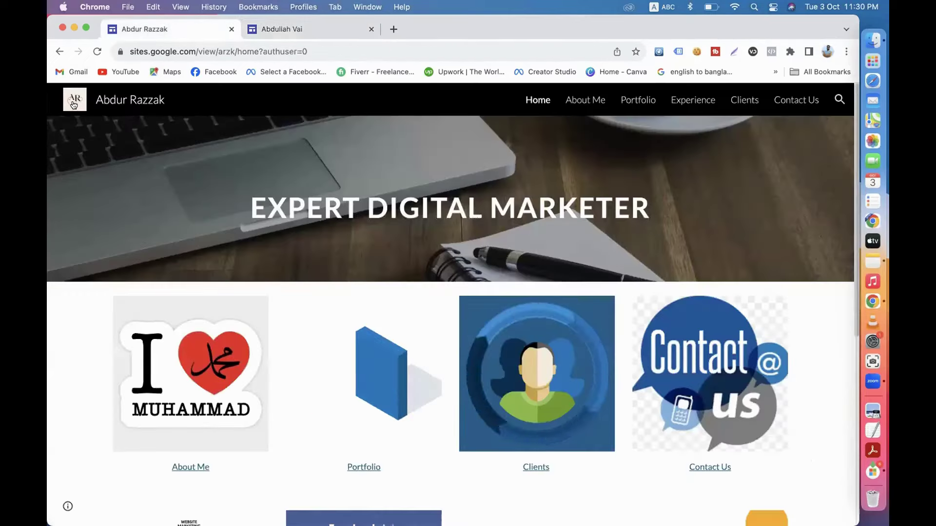
{"action": "left_click", "coordinate": [285, 31]}
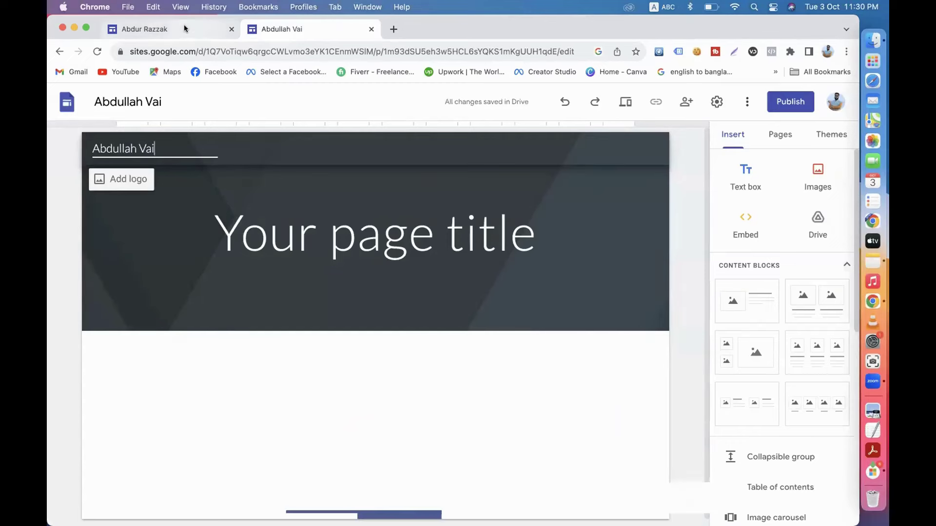
{"action": "left_click", "coordinate": [205, 30]}
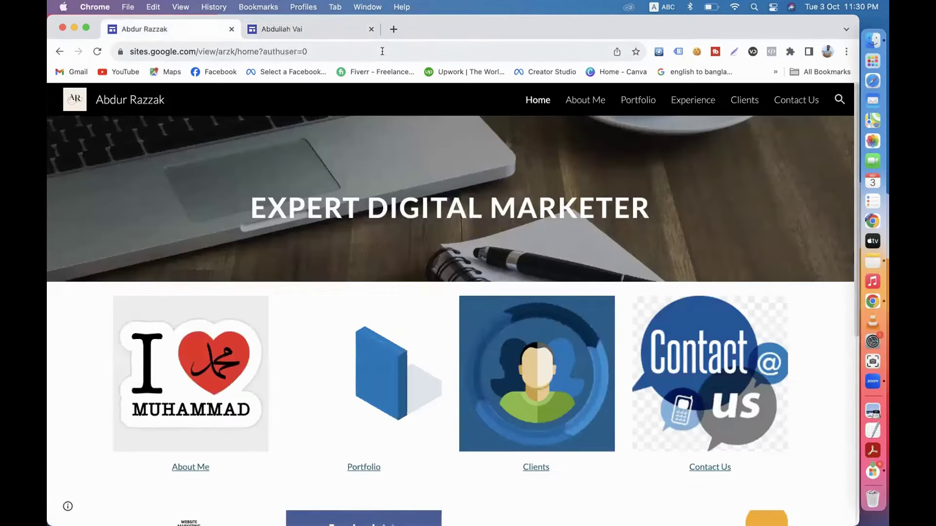
{"action": "left_click", "coordinate": [297, 28]}
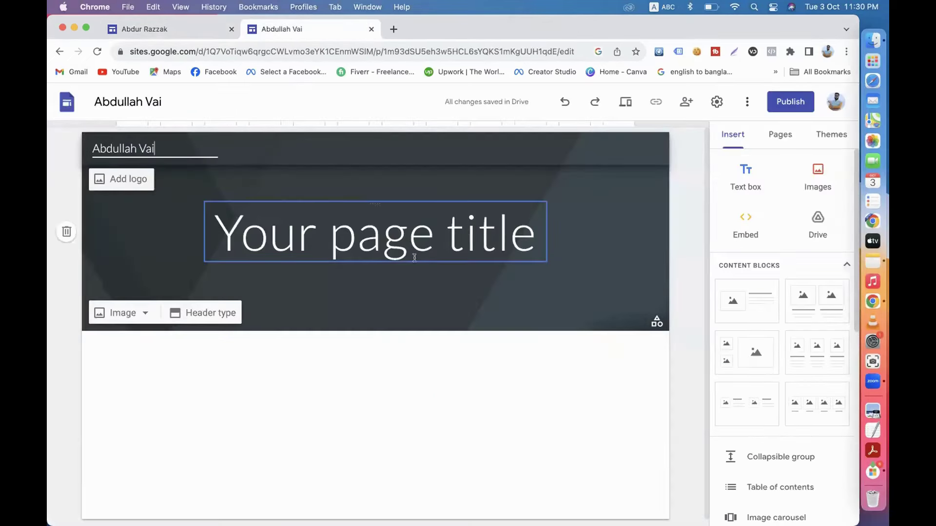
{"action": "double_click", "coordinate": [388, 252]}
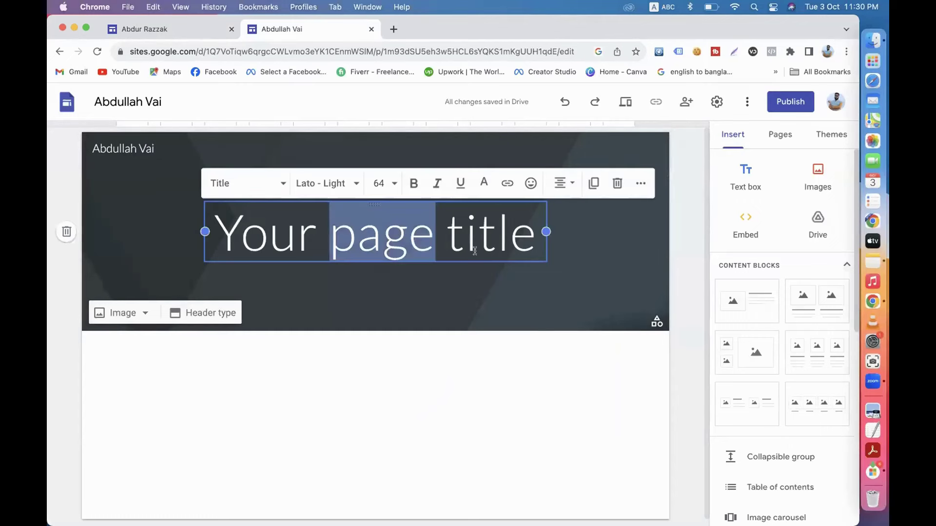
Replace the page title text with 'EXPERT DIGITAL MRKETER'
{"action": "left_click_drag", "start_coordinate": [528, 234], "coordinate": [206, 234]}
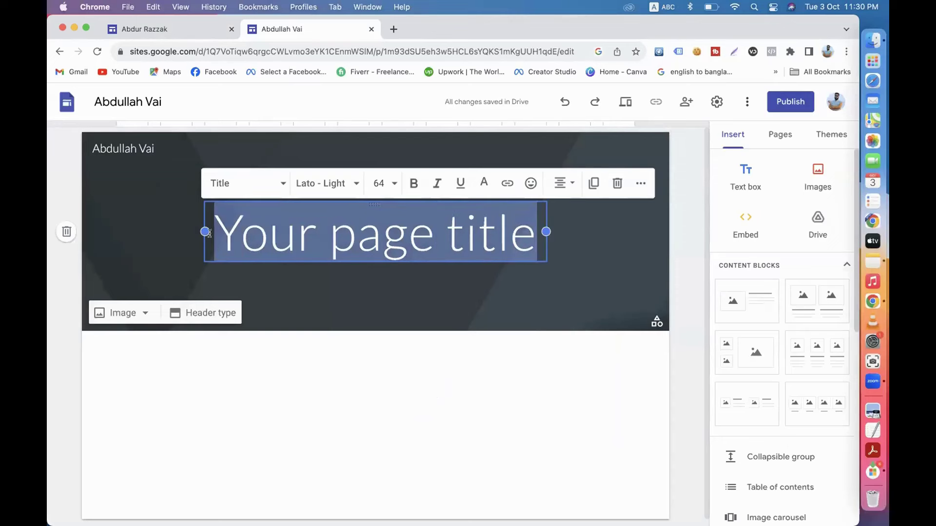
{"action": "type", "text": "E"}
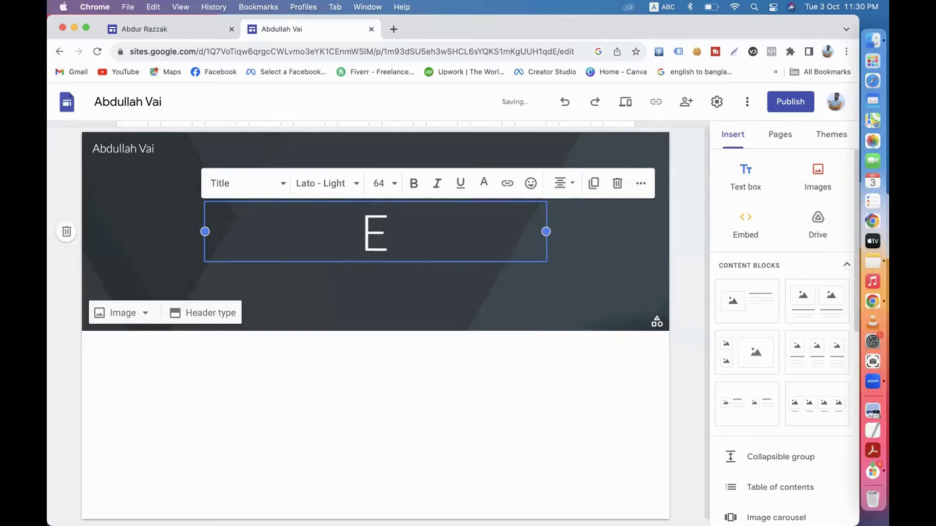
{"action": "key", "text": "BackSpace"}
{"action": "type", "text": "EXPER"}
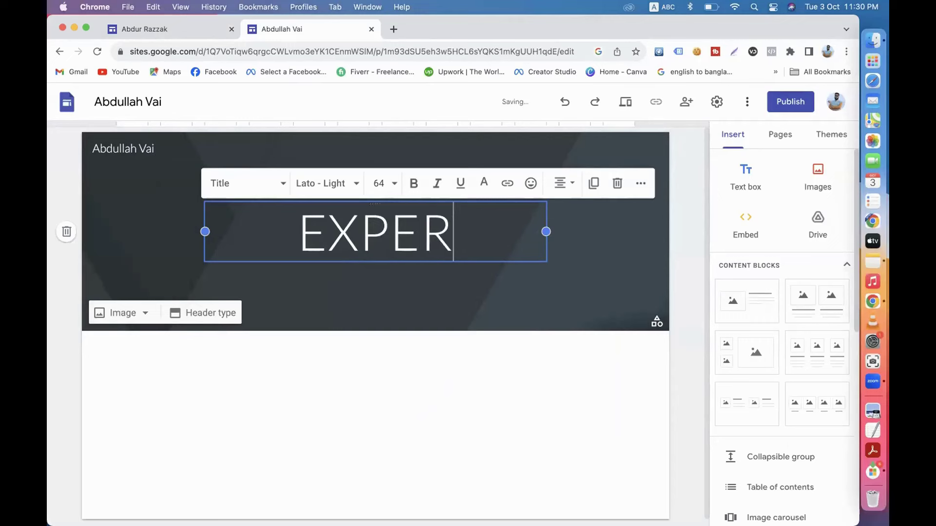
{"action": "type", "text": "T DIGIT"}
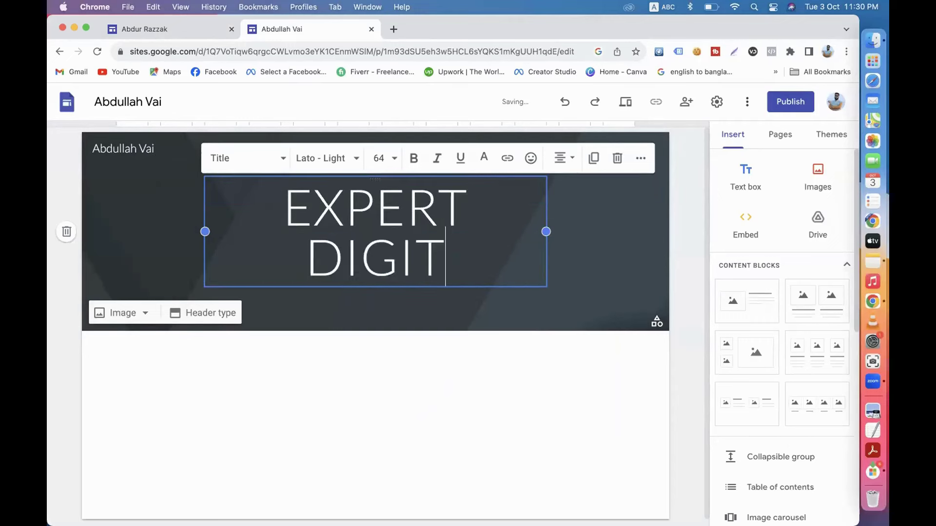
{"action": "type", "text": "AL MRKETER"}
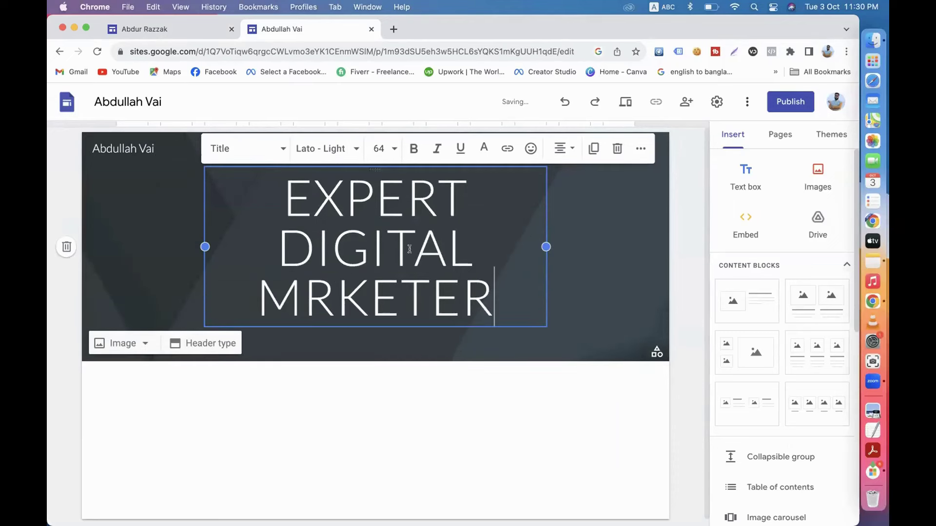
Set the title to font size 36 and widen its box to fit one line
{"action": "left_click_drag", "start_coordinate": [495, 308], "coordinate": [292, 198]}
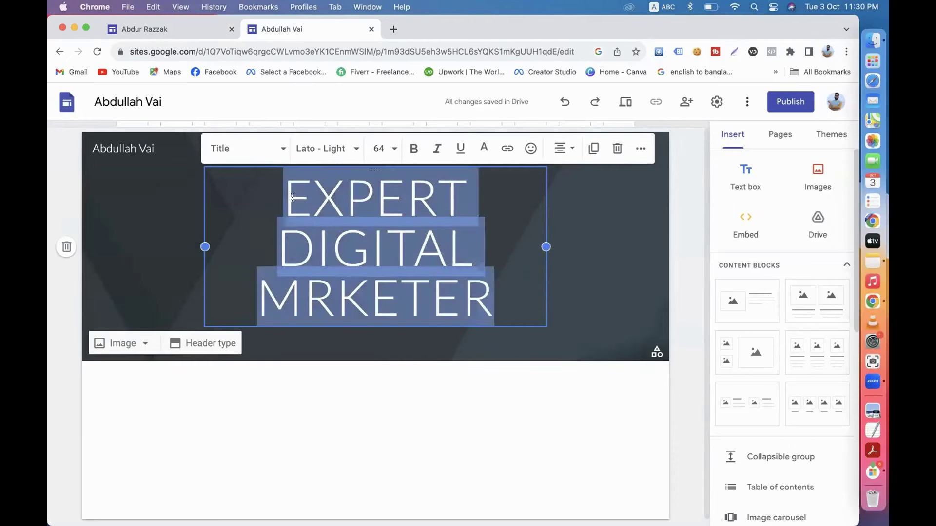
{"action": "left_click", "coordinate": [383, 148]}
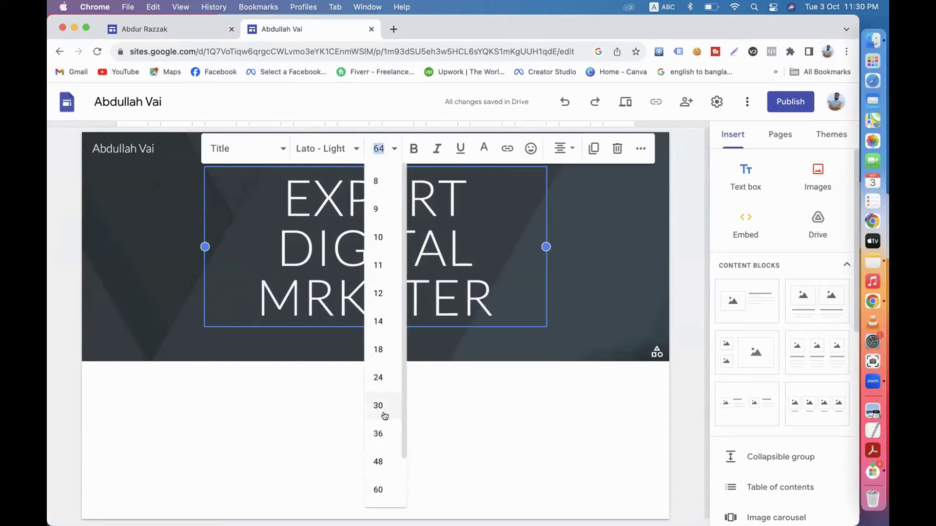
{"action": "left_click", "coordinate": [383, 432]}
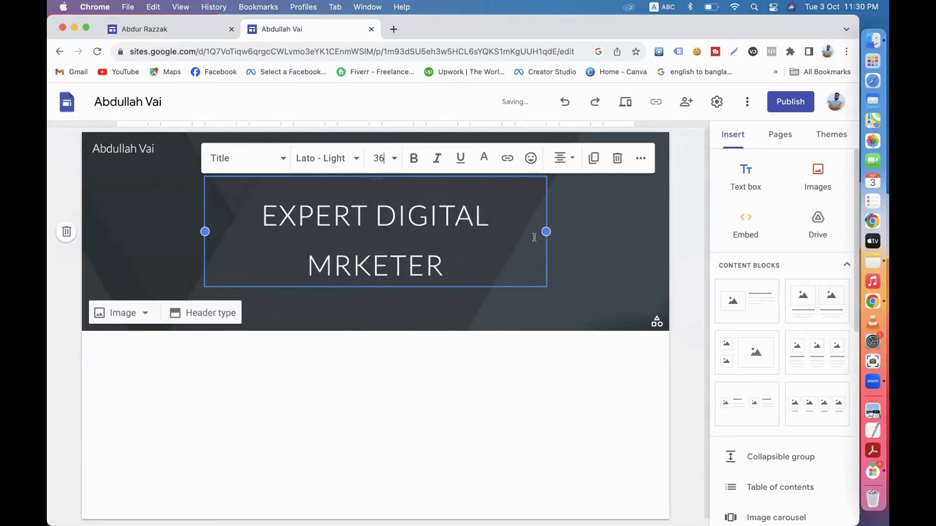
{"action": "left_click_drag", "start_coordinate": [545, 232], "coordinate": [634, 232]}
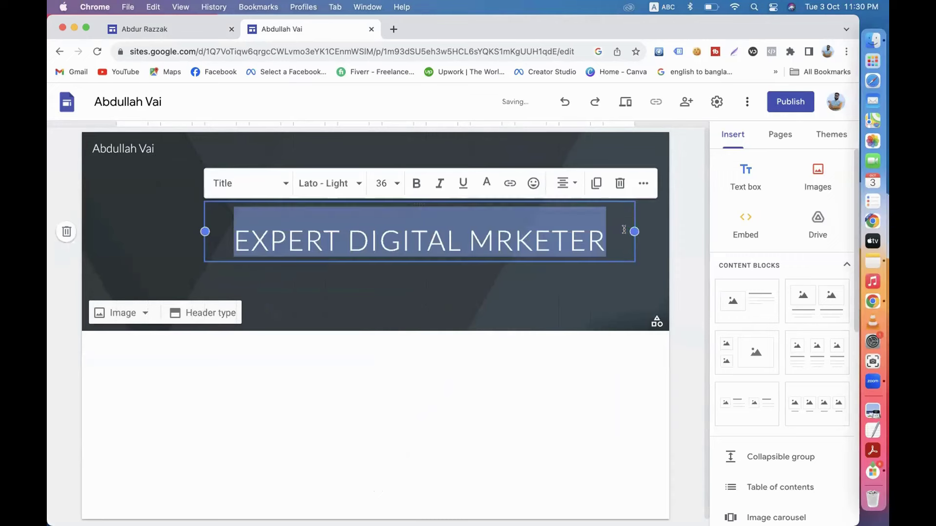
{"action": "left_click", "coordinate": [687, 317]}
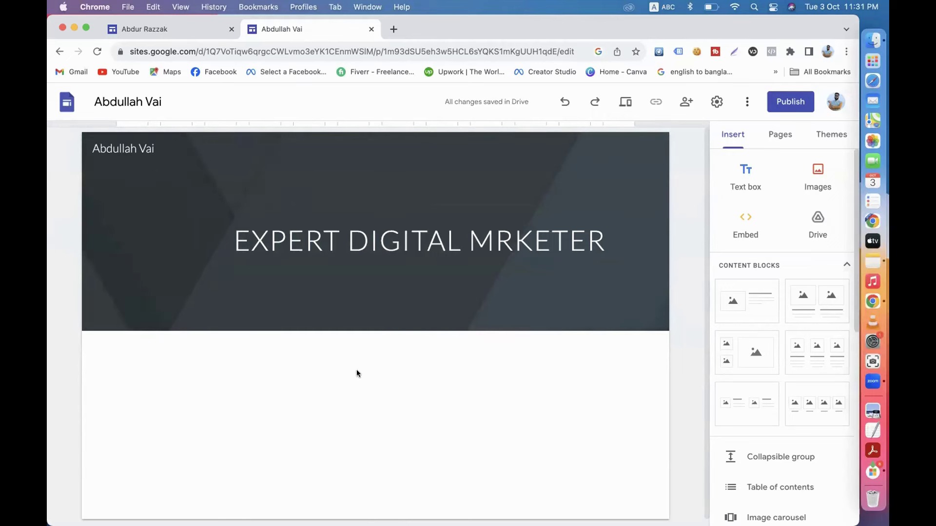
{"action": "scroll", "coordinate": [355, 369], "scroll_direction": "down", "scroll_amount": 1}
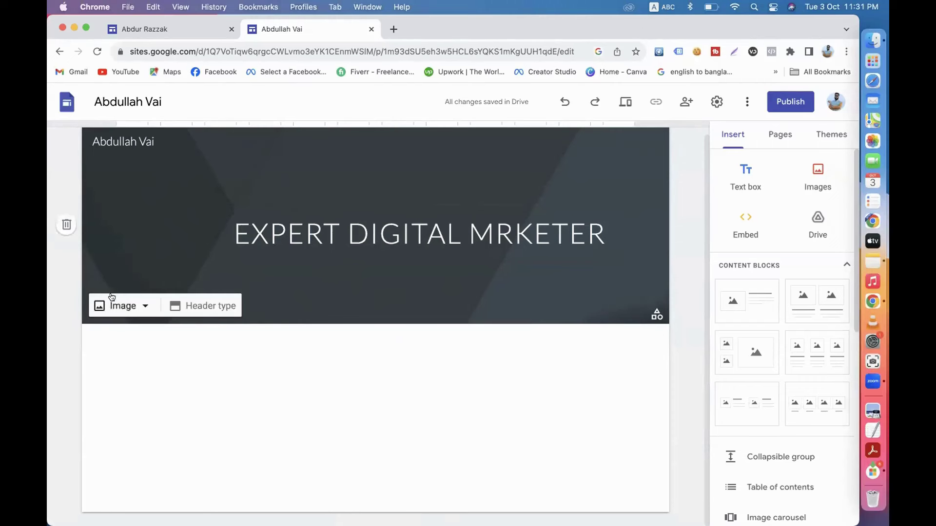
{"action": "left_click", "coordinate": [195, 311]}
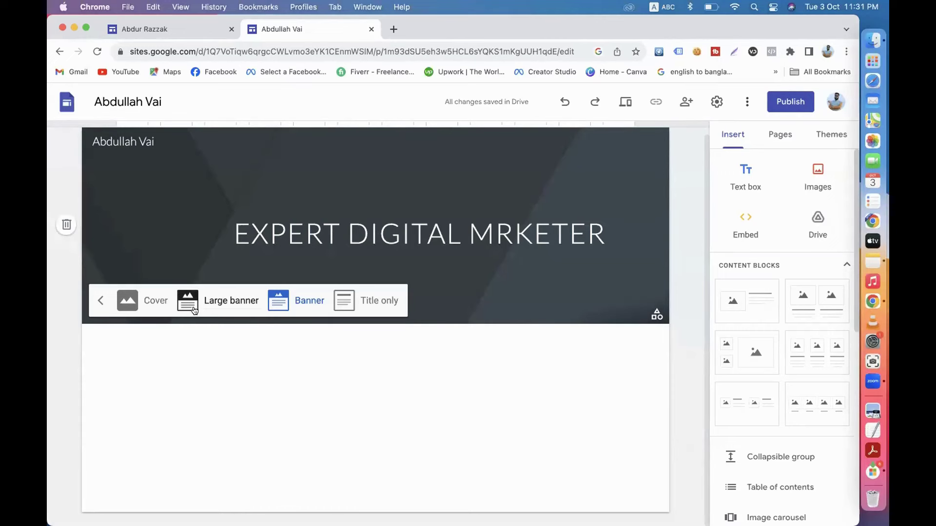
{"action": "left_click", "coordinate": [224, 299]}
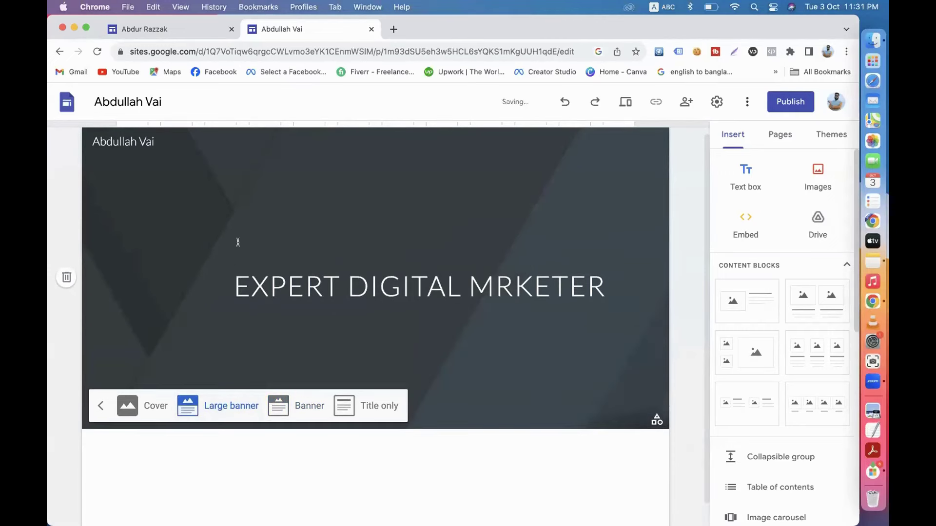
{"action": "left_click", "coordinate": [370, 406]}
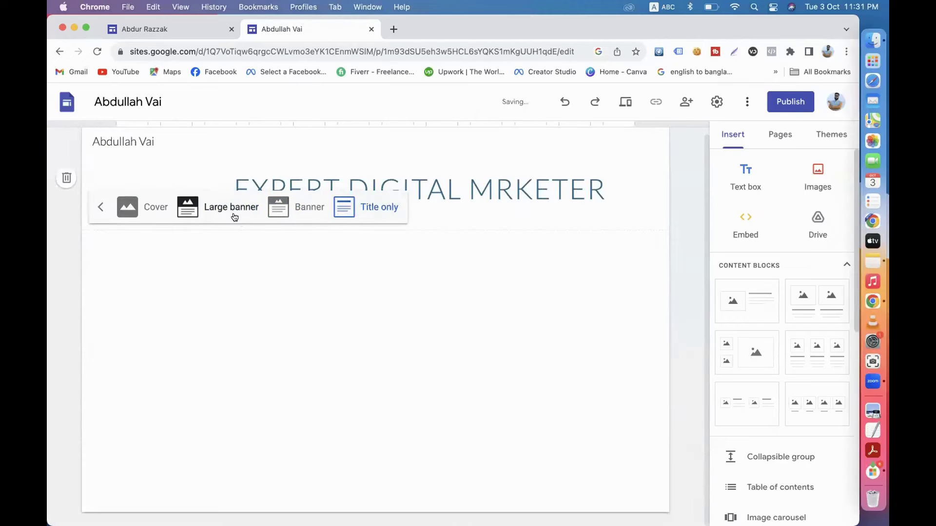
{"action": "left_click", "coordinate": [146, 207]}
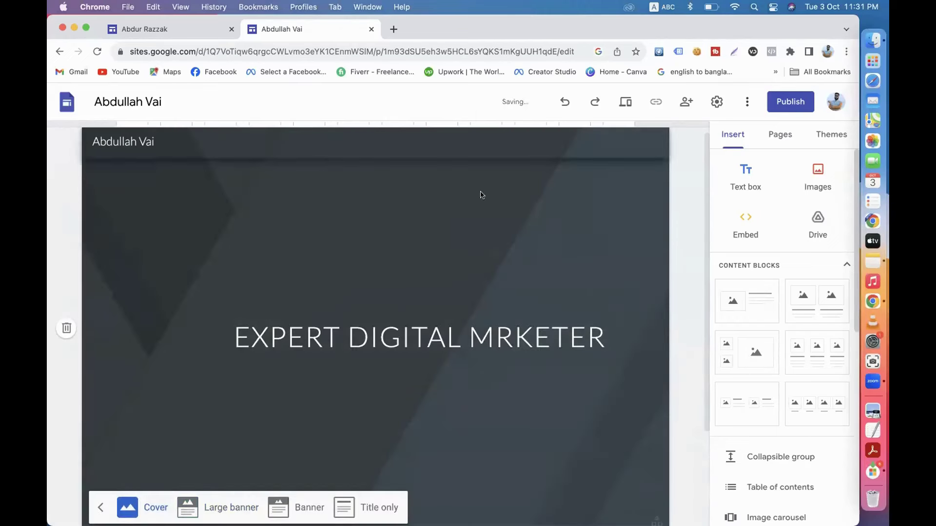
{"action": "left_click", "coordinate": [278, 506]}
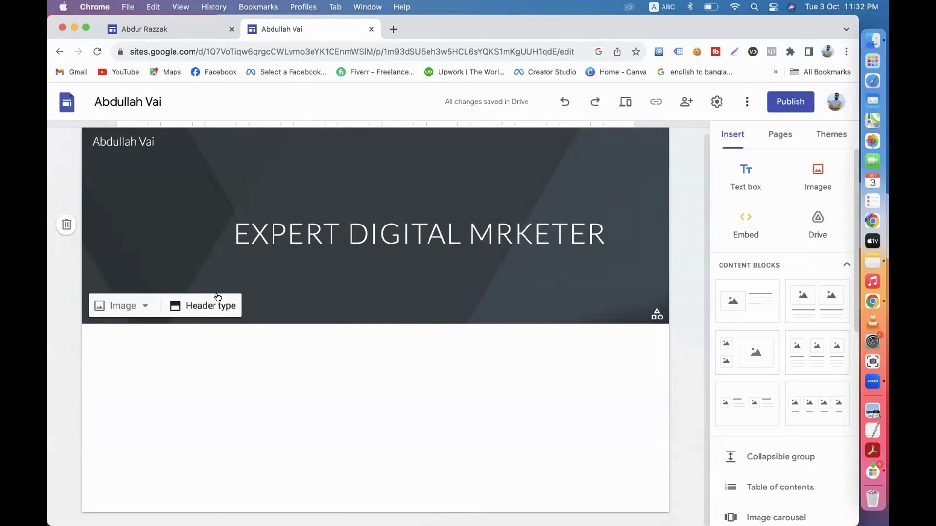
{"action": "left_click", "coordinate": [192, 307]}
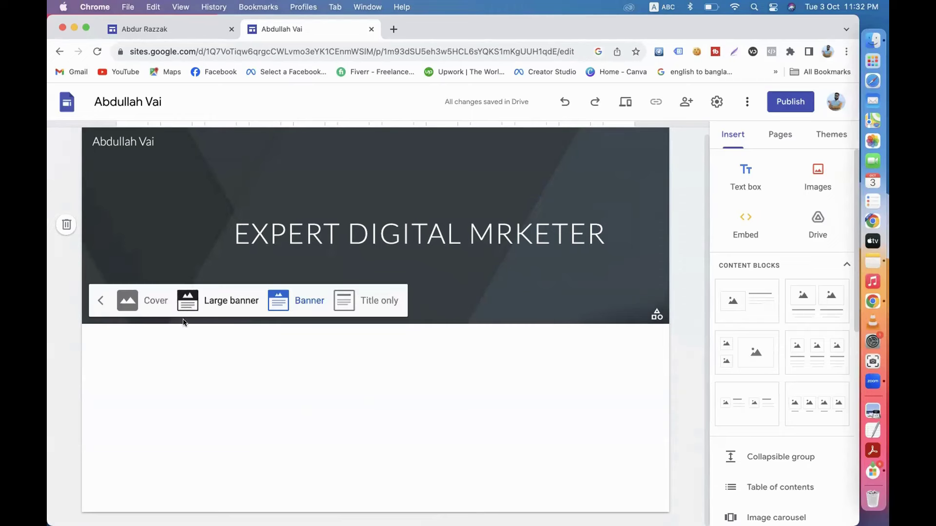
{"action": "left_click", "coordinate": [299, 301]}
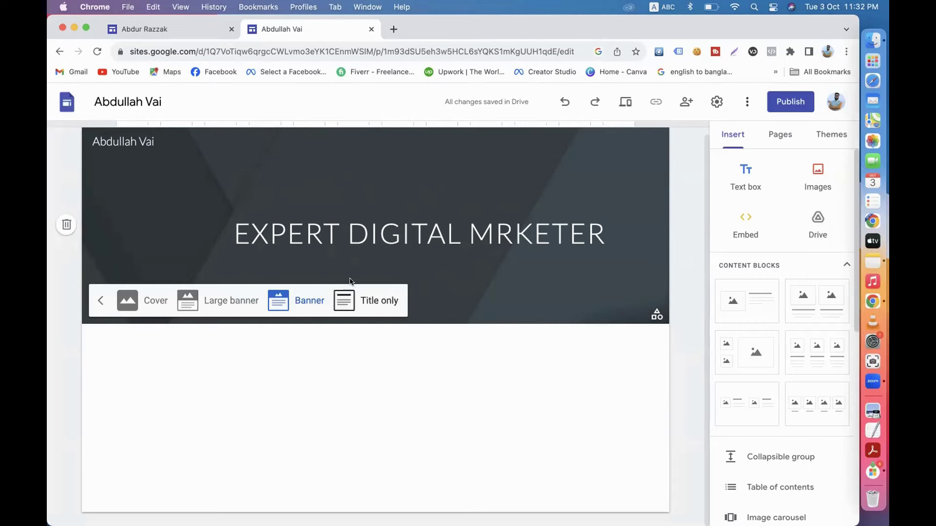
{"action": "left_click", "coordinate": [233, 303]}
{"action": "left_click", "coordinate": [155, 406]}
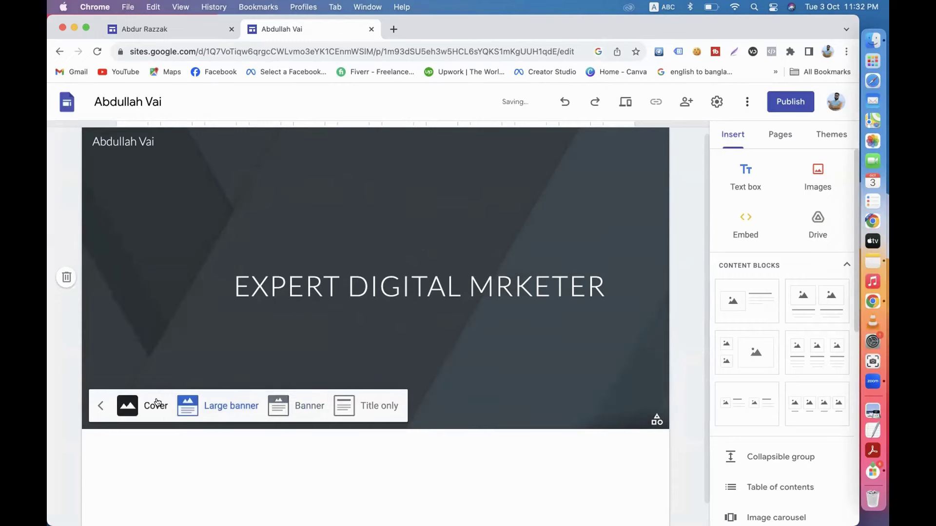
{"action": "left_click", "coordinate": [372, 505]}
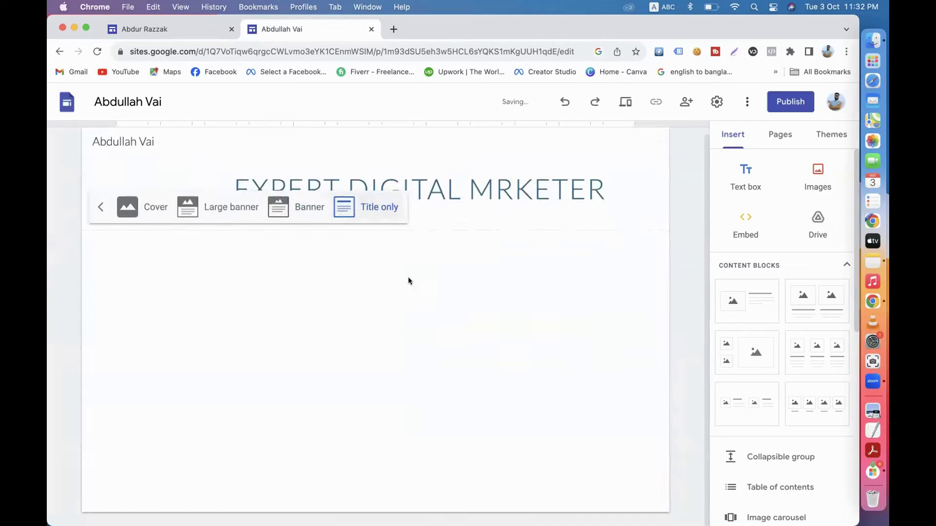
{"action": "left_click", "coordinate": [287, 216]}
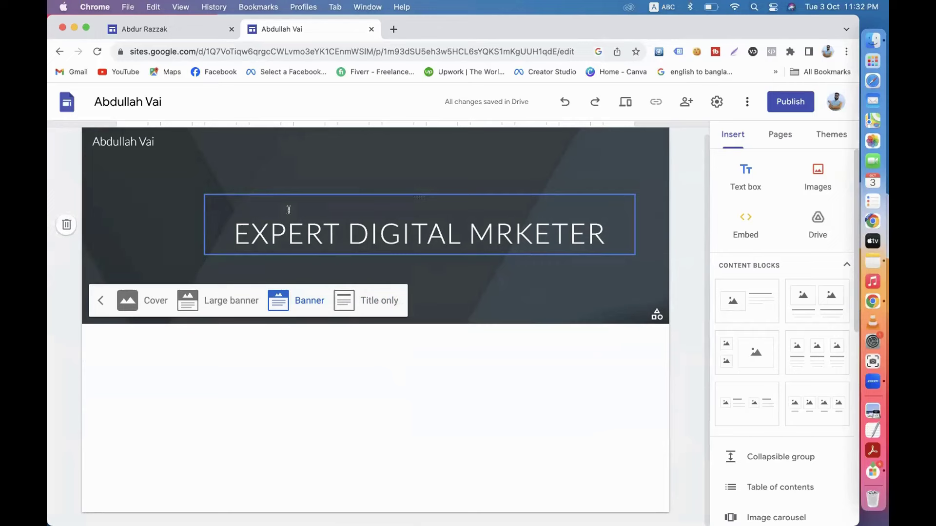
{"action": "left_click", "coordinate": [680, 227]}
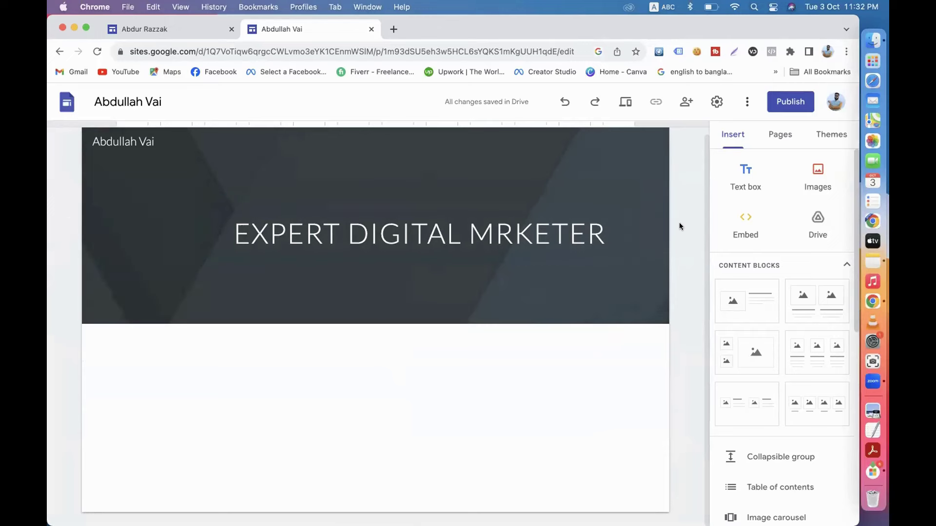
{"action": "mouse_move", "coordinate": [249, 167]}
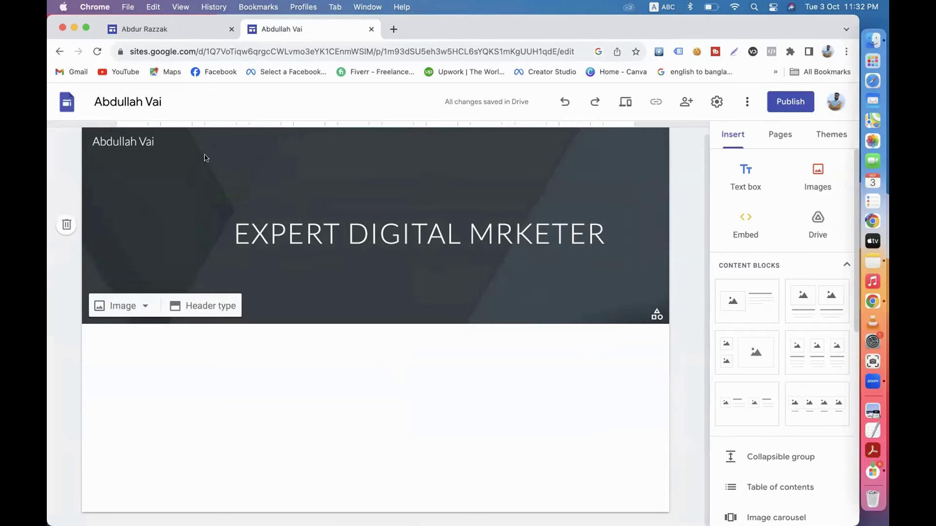
{"action": "left_click", "coordinate": [129, 305]}
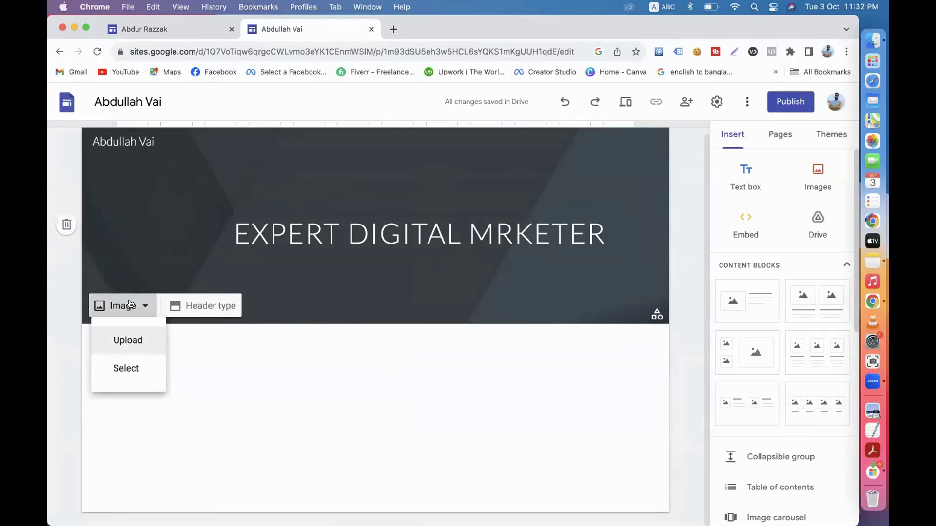
{"action": "left_click", "coordinate": [121, 341]}
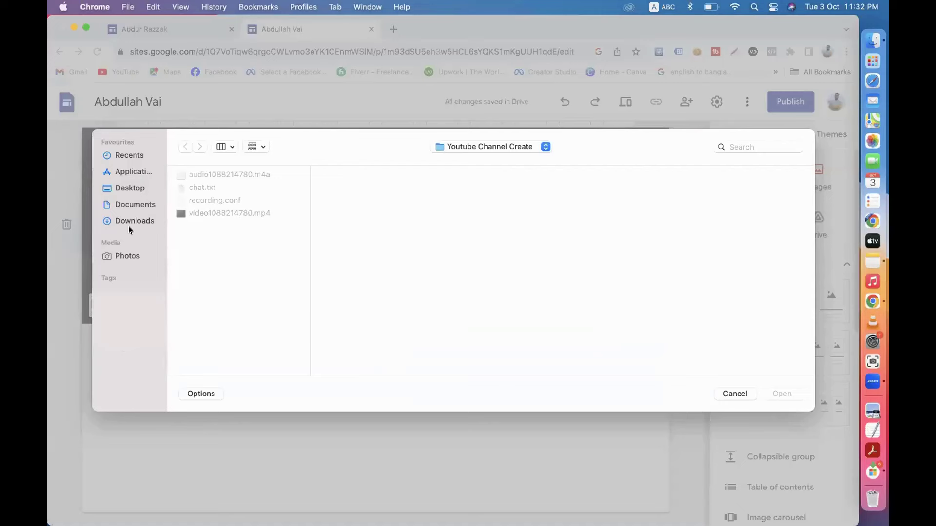
{"action": "left_click", "coordinate": [128, 202]}
{"action": "left_click", "coordinate": [133, 221]}
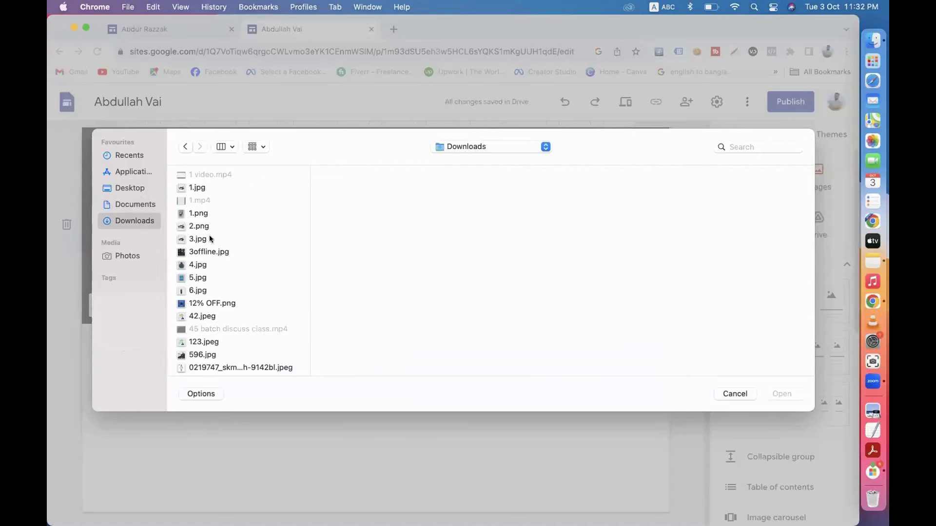
{"action": "left_click", "coordinate": [200, 316]}
{"action": "left_click", "coordinate": [204, 355]}
{"action": "left_click", "coordinate": [205, 369]}
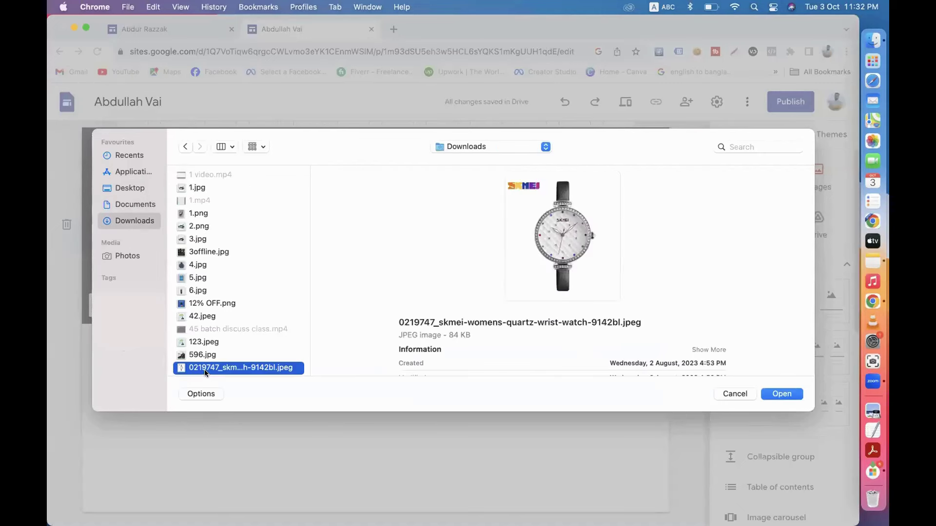
{"action": "scroll", "coordinate": [220, 322], "scroll_direction": "down", "scroll_amount": 10}
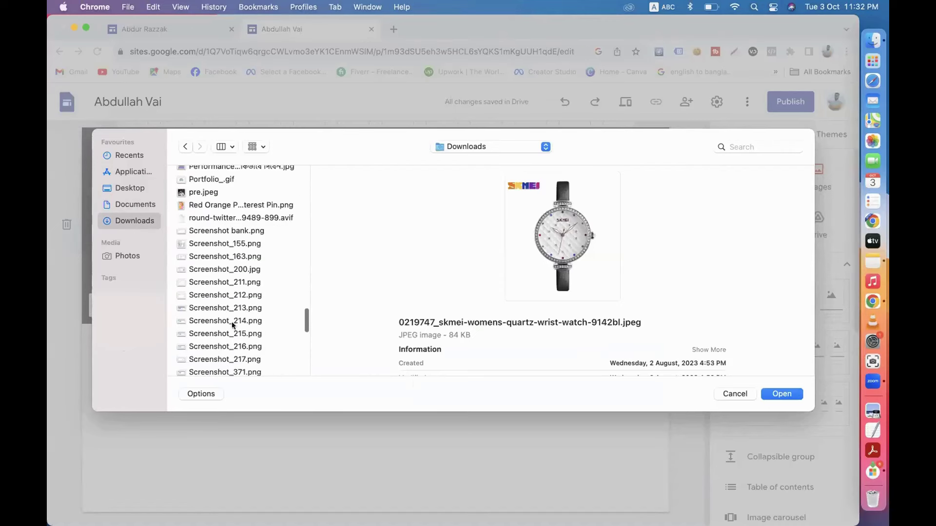
{"action": "left_click", "coordinate": [219, 334]}
{"action": "left_click", "coordinate": [220, 358]}
{"action": "left_click", "coordinate": [221, 368]}
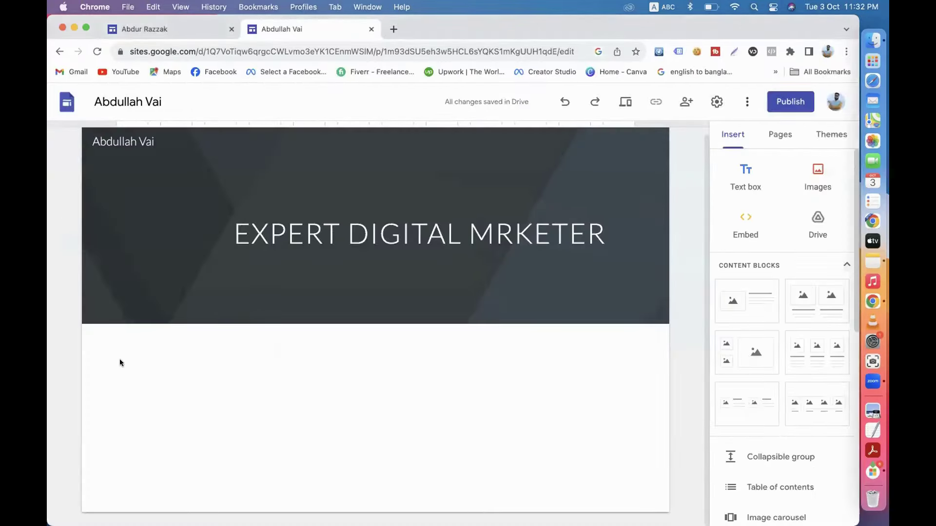
Open the header image library and browse its URL, Search, Your albums and Google Drive sources
{"action": "left_click", "coordinate": [117, 306]}
{"action": "left_click", "coordinate": [135, 375]}
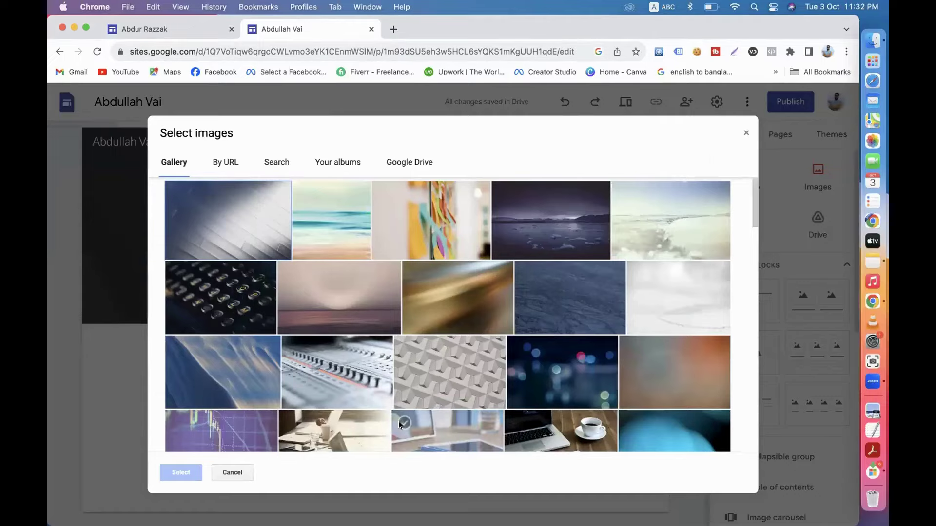
{"action": "scroll", "coordinate": [399, 421], "scroll_direction": "down", "scroll_amount": 5}
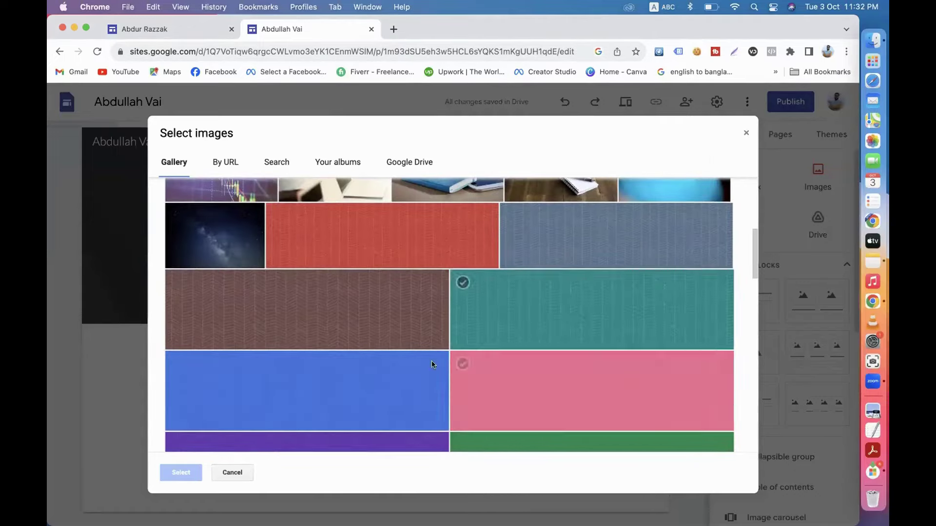
{"action": "scroll", "coordinate": [411, 371], "scroll_direction": "down", "scroll_amount": 10}
{"action": "scroll", "coordinate": [409, 371], "scroll_direction": "down", "scroll_amount": 10}
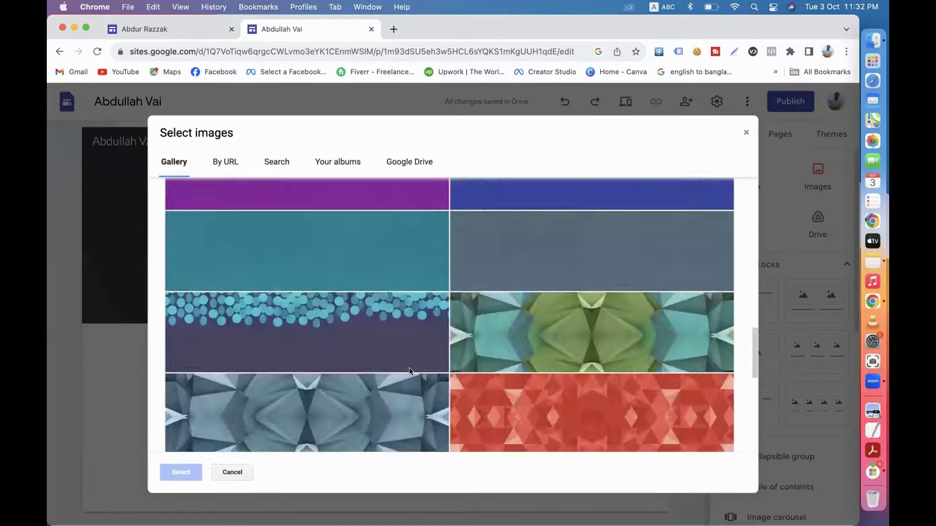
{"action": "left_click", "coordinate": [225, 162]}
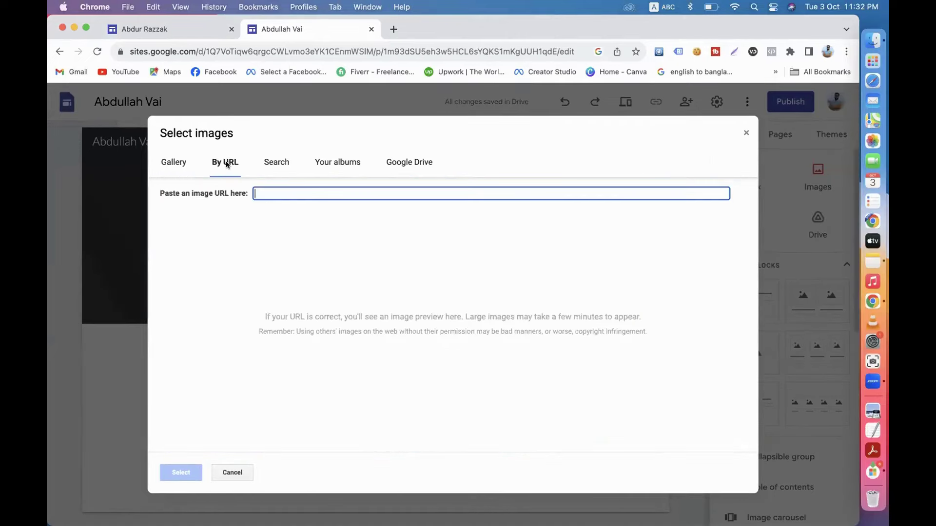
{"action": "left_click", "coordinate": [274, 162]}
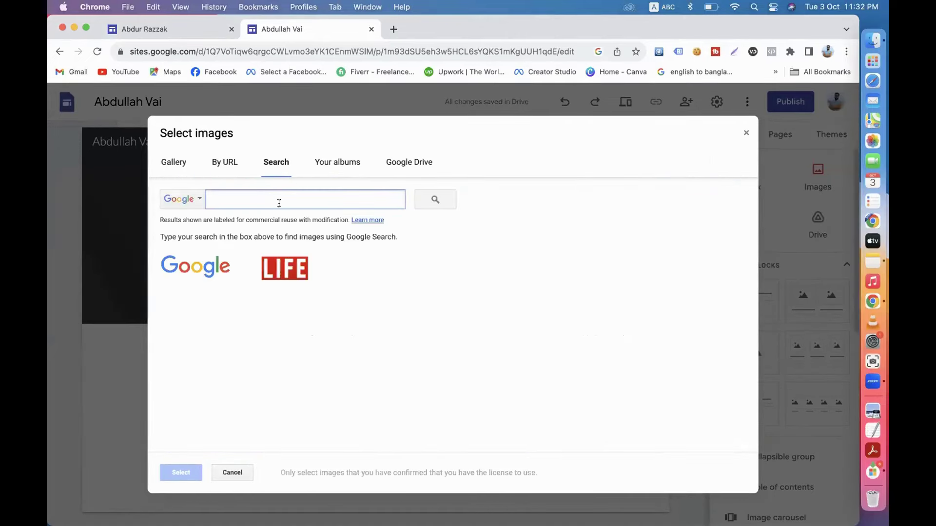
{"action": "left_click", "coordinate": [335, 166]}
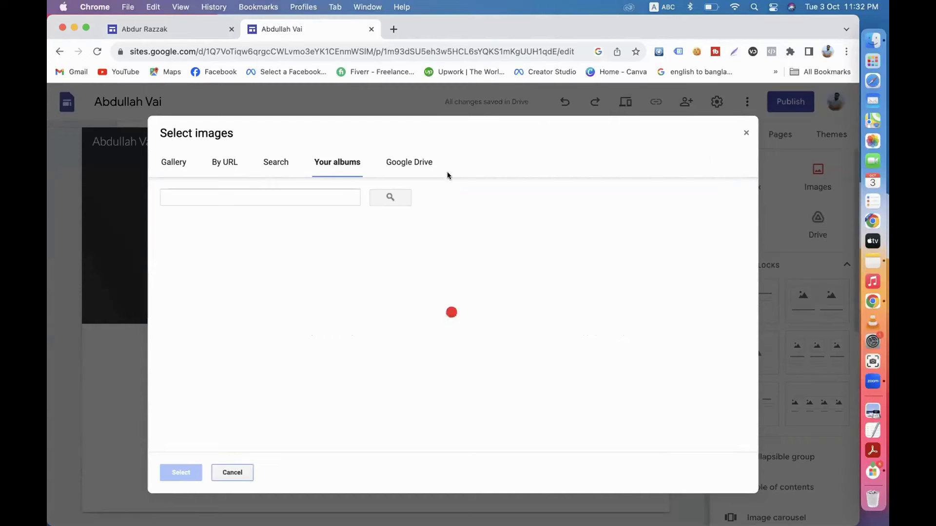
{"action": "left_click", "coordinate": [414, 162]}
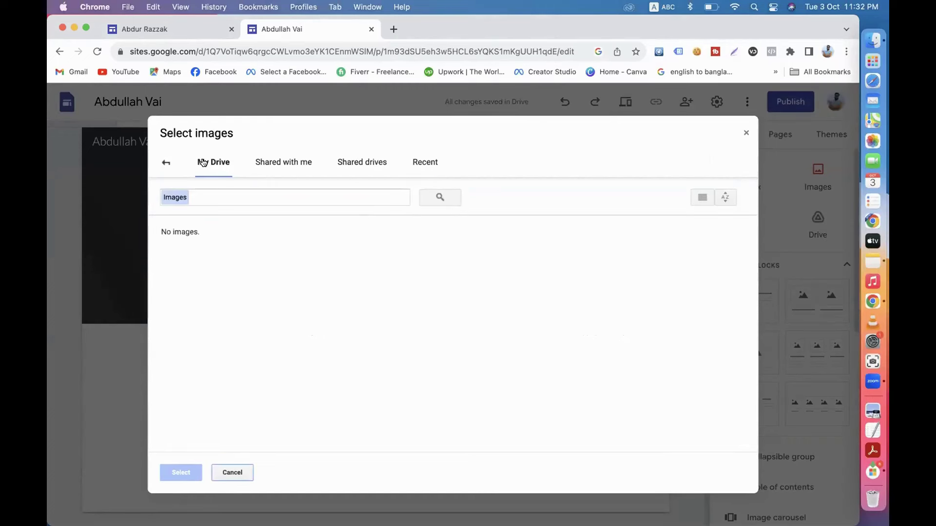
Choose the desk-and-laptop photo from the Gallery as the header background
{"action": "left_click", "coordinate": [165, 163]}
{"action": "scroll", "coordinate": [420, 327], "scroll_direction": "down", "scroll_amount": 5}
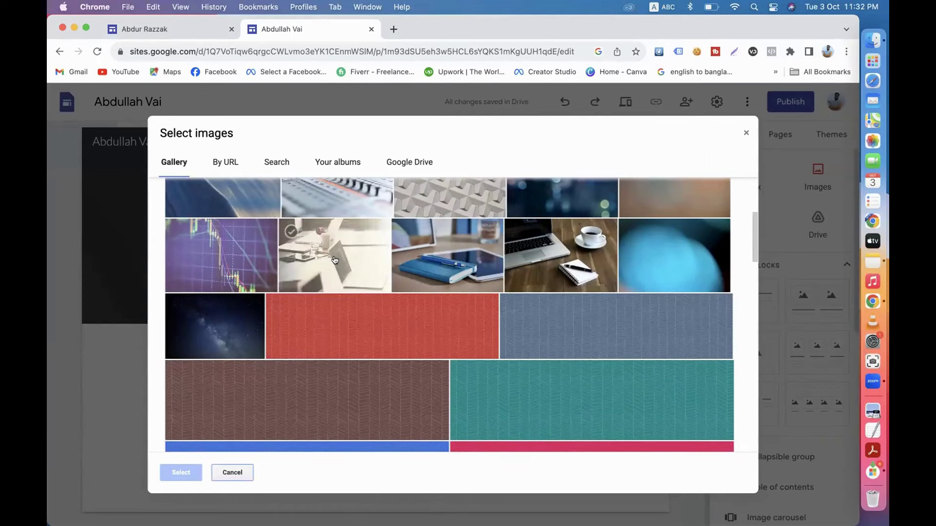
{"action": "left_click", "coordinate": [314, 274]}
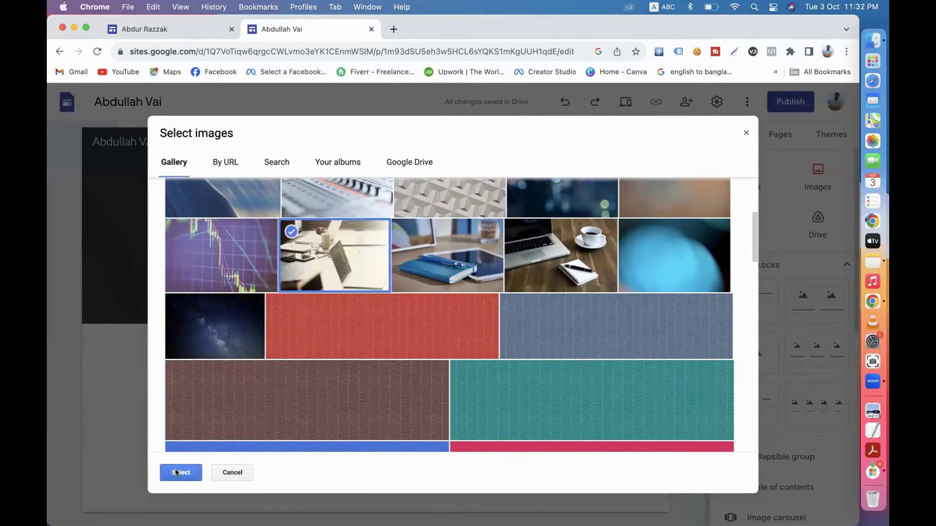
{"action": "left_click", "coordinate": [178, 472]}
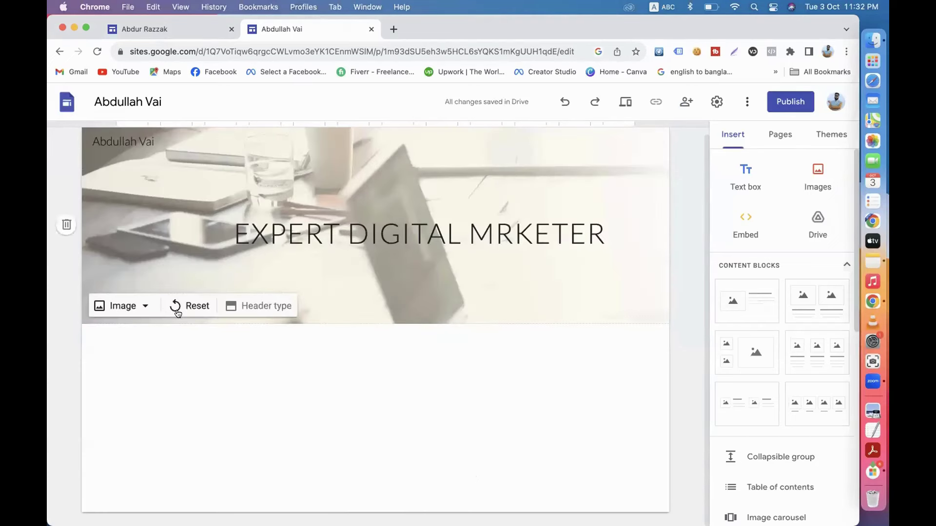
{"action": "double_click", "coordinate": [148, 226]}
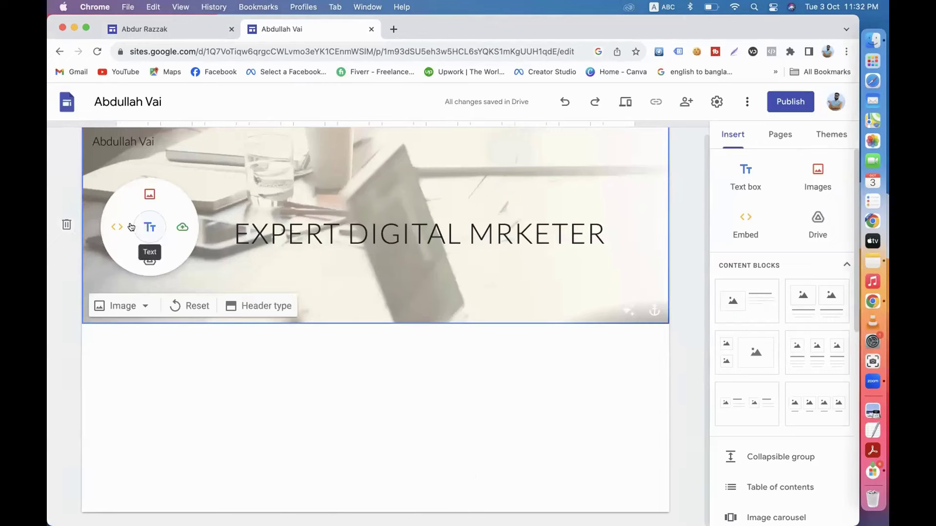
{"action": "double_click", "coordinate": [311, 174]}
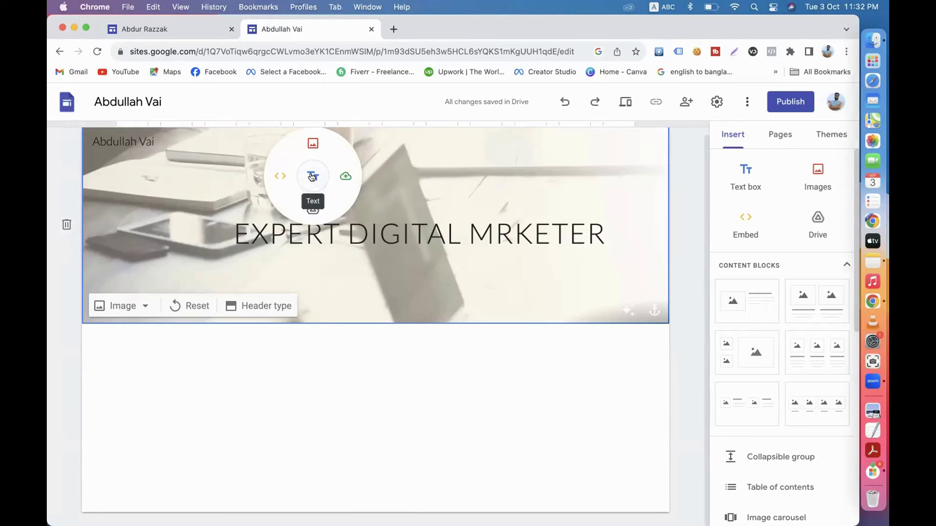
{"action": "left_click", "coordinate": [311, 177]}
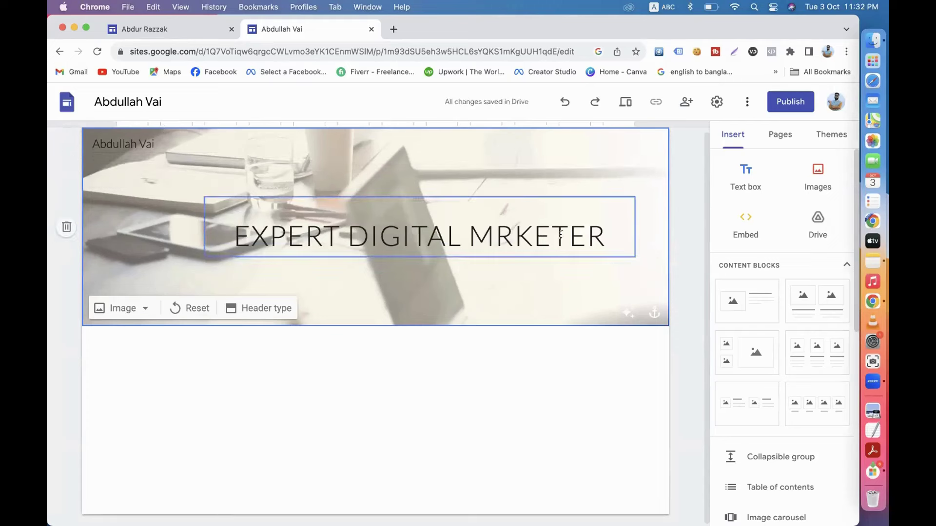
{"action": "left_click", "coordinate": [606, 237]}
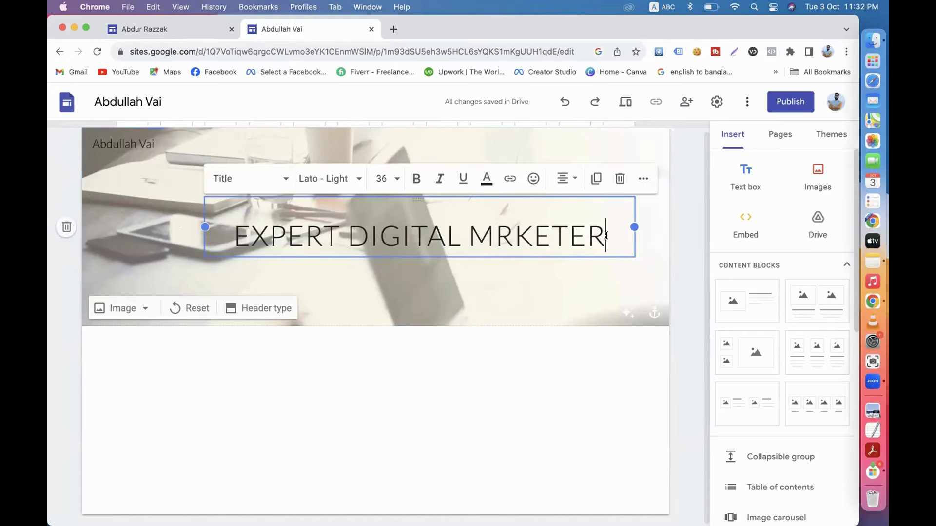
Make the title bold, keeping its text style as Title
{"action": "left_click_drag", "start_coordinate": [607, 231], "coordinate": [227, 220]}
{"action": "left_click", "coordinate": [415, 180]}
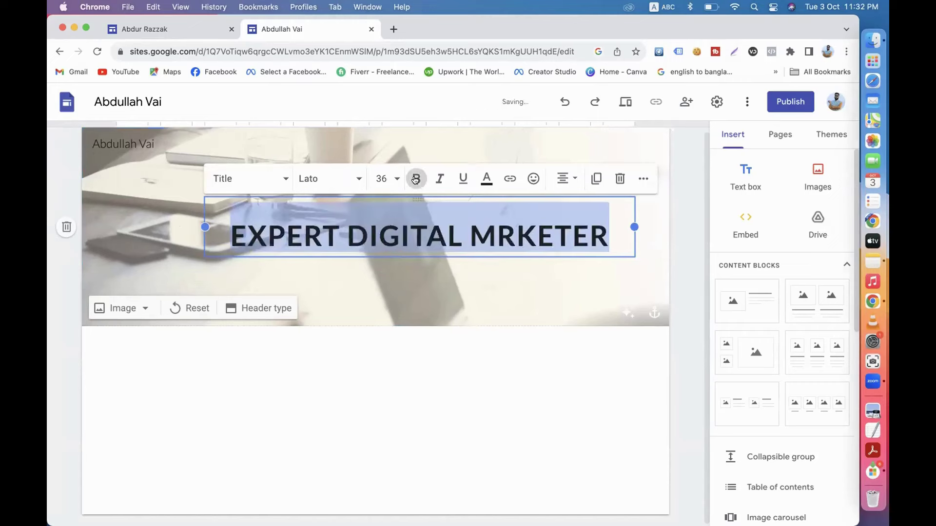
{"action": "left_click", "coordinate": [683, 277]}
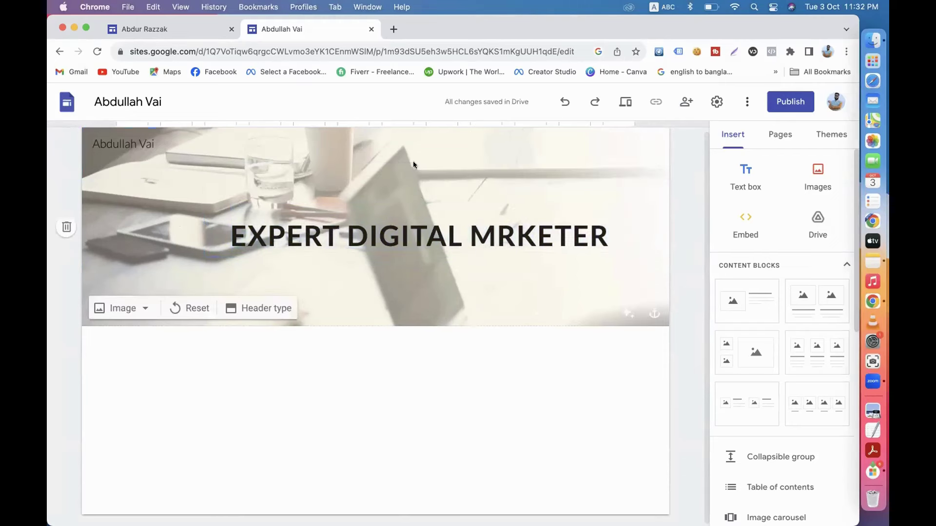
{"action": "double_click", "coordinate": [520, 234]}
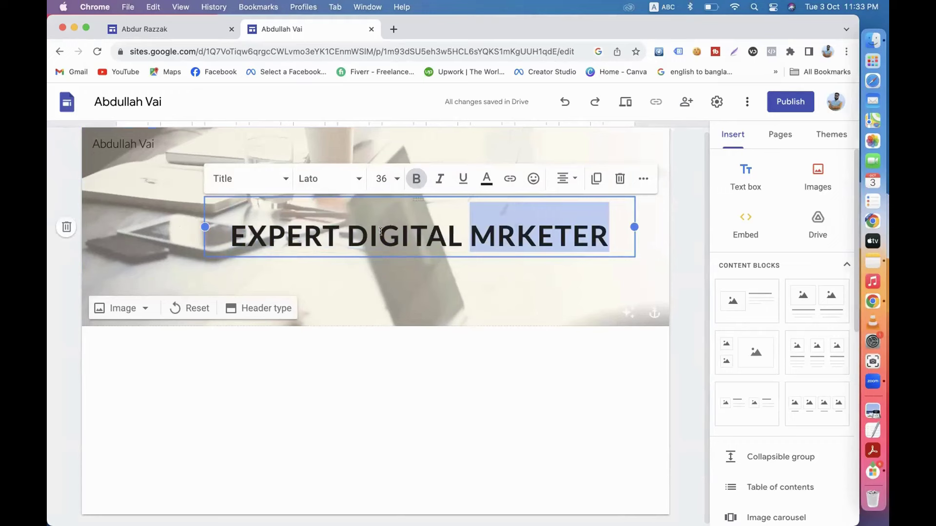
{"action": "left_click_drag", "start_coordinate": [231, 232], "coordinate": [602, 229]}
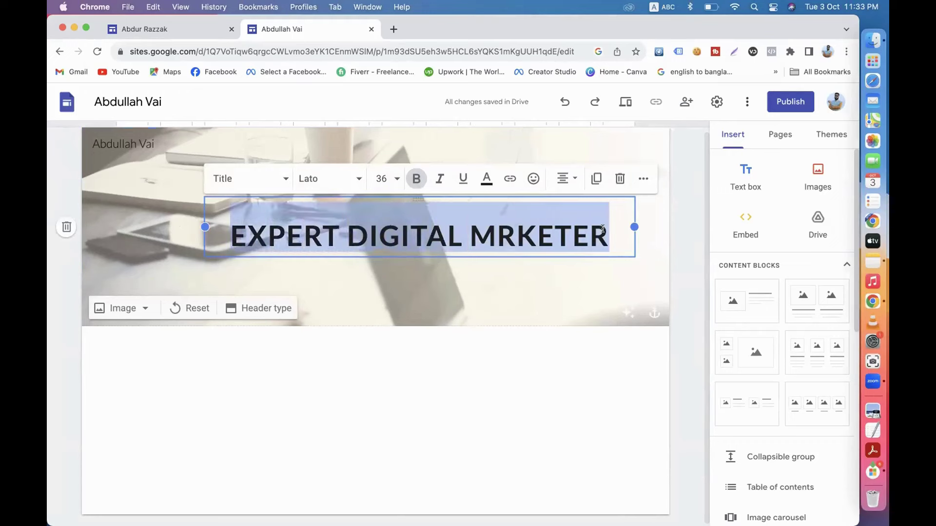
{"action": "left_click", "coordinate": [285, 179]}
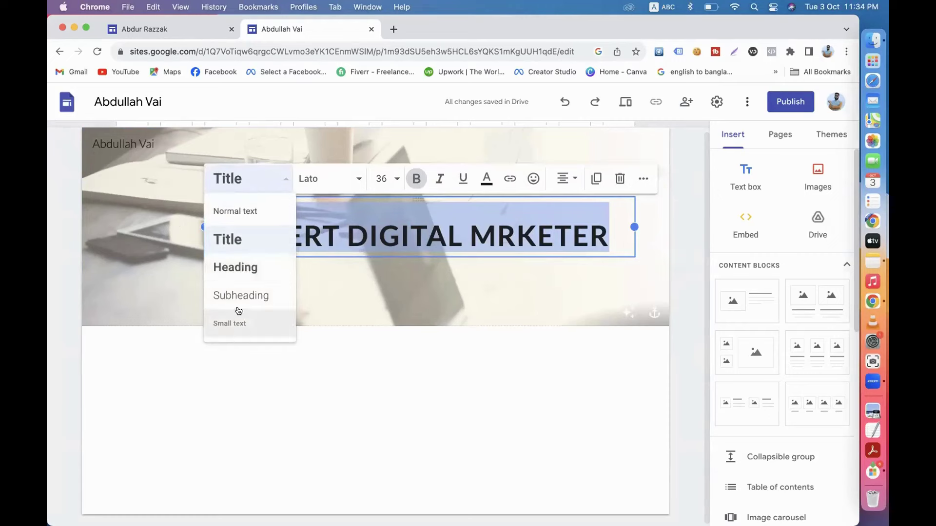
{"action": "left_click", "coordinate": [607, 223]}
Make the whole title italic and underlined
{"action": "left_click_drag", "start_coordinate": [610, 229], "coordinate": [124, 227]}
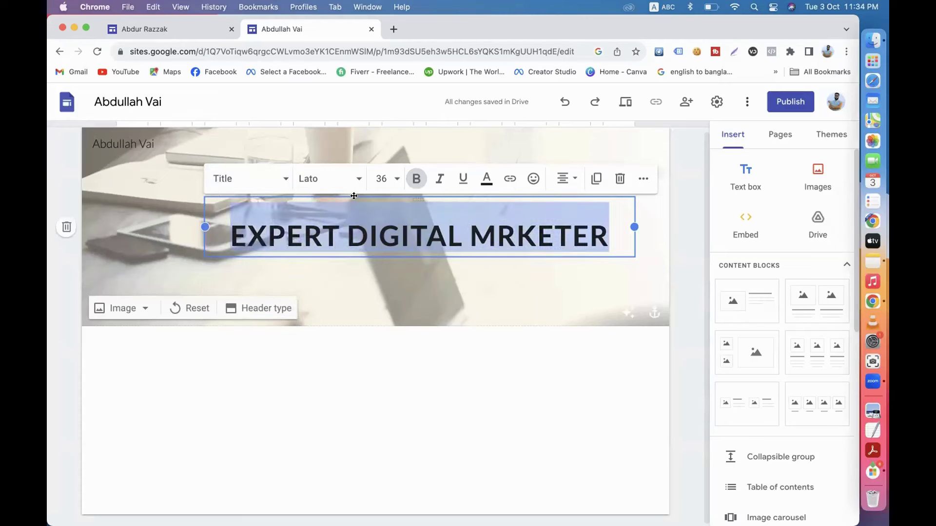
{"action": "left_click", "coordinate": [439, 178]}
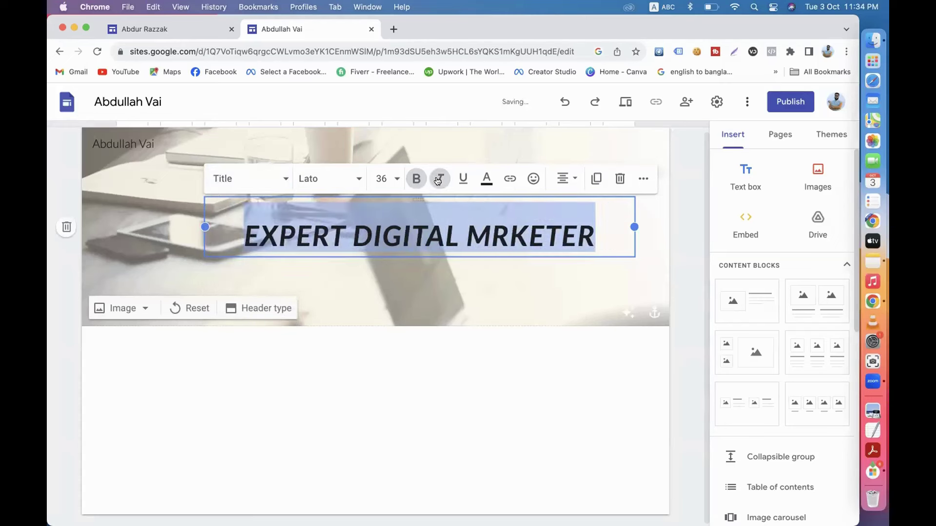
{"action": "left_click", "coordinate": [463, 179]}
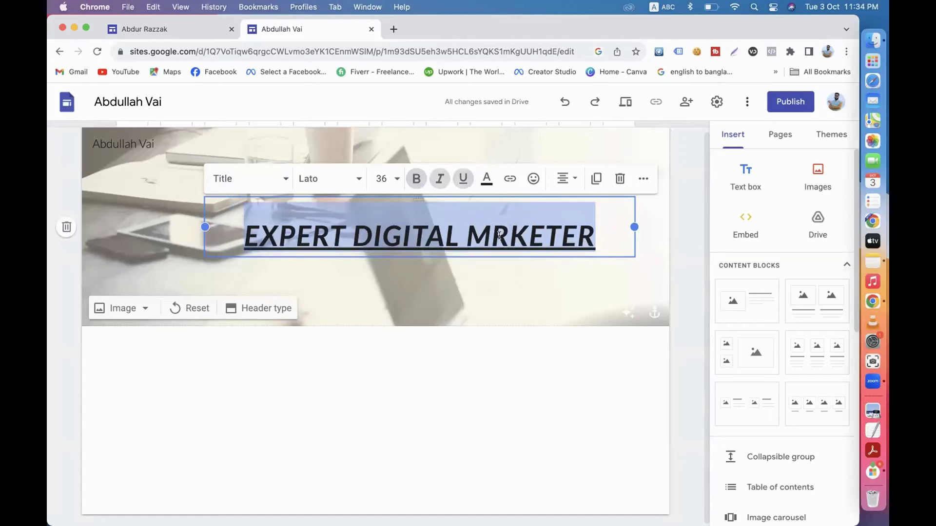
{"action": "left_click", "coordinate": [486, 179]}
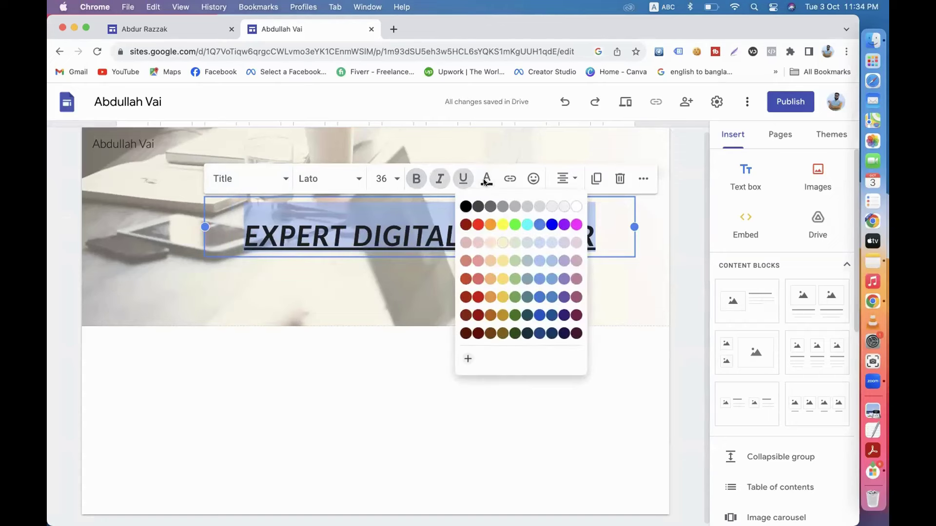
{"action": "left_click", "coordinate": [475, 225]}
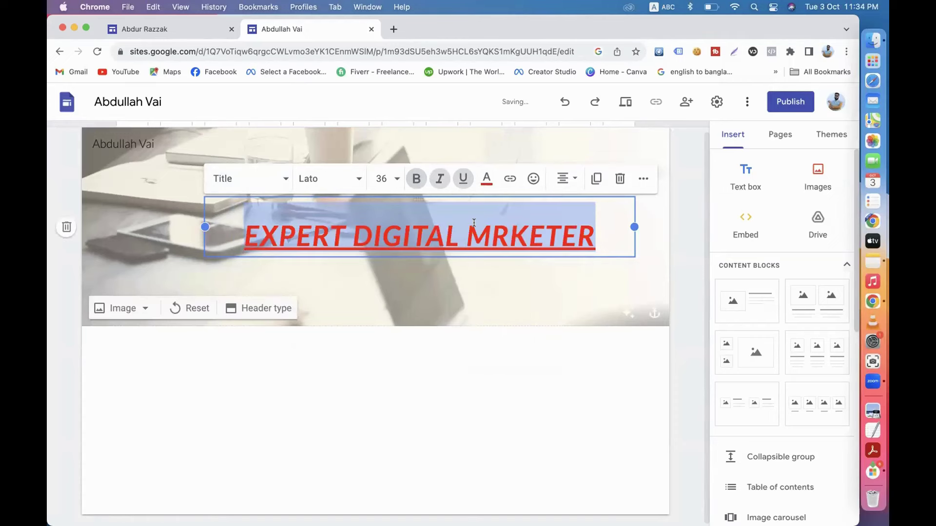
{"action": "left_click", "coordinate": [487, 179]}
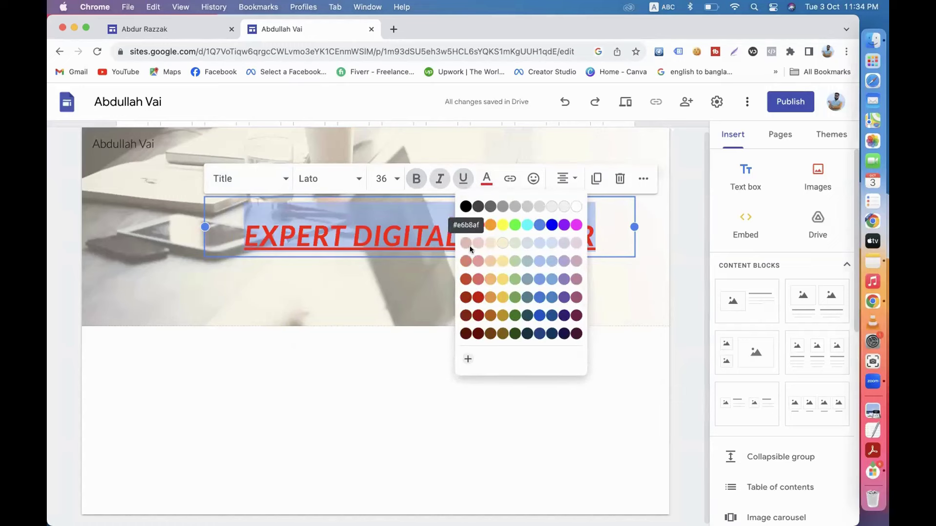
{"action": "left_click", "coordinate": [466, 205]}
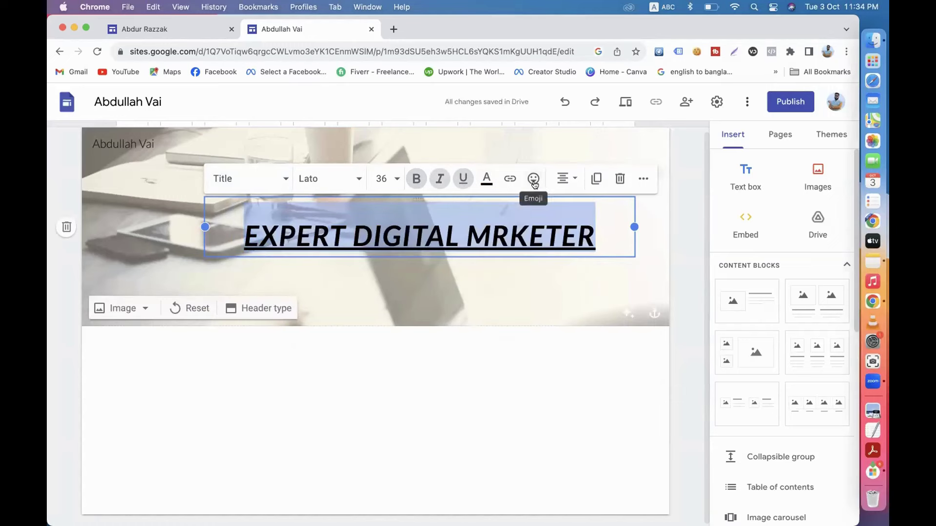
{"action": "left_click", "coordinate": [566, 179]}
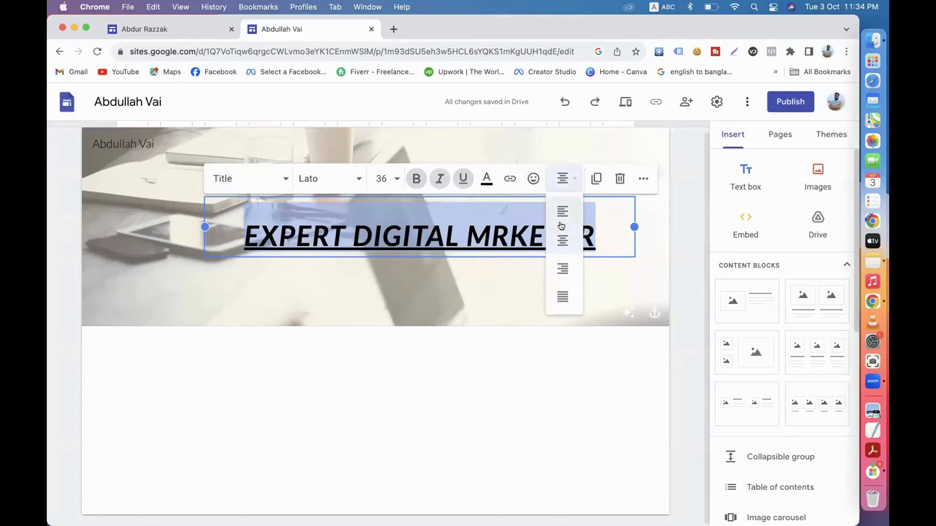
{"action": "left_click", "coordinate": [643, 178]}
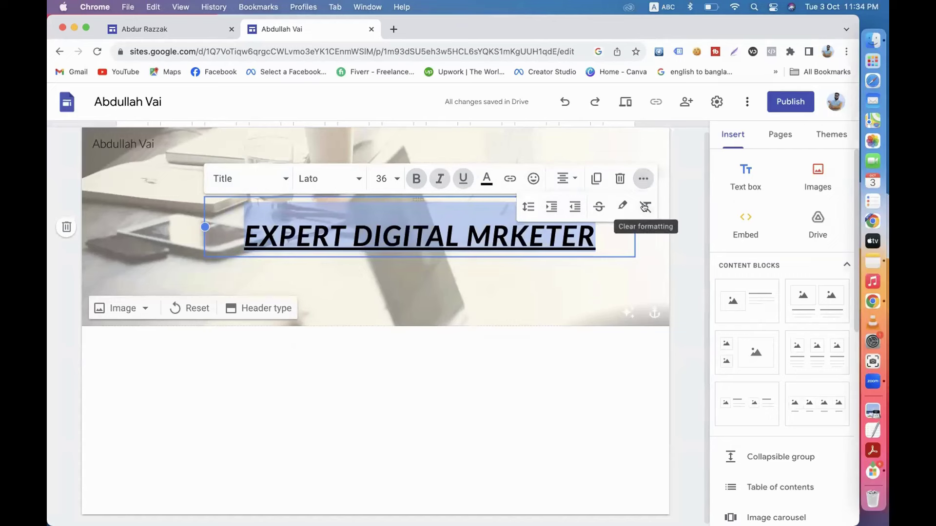
{"action": "left_click", "coordinate": [622, 205]}
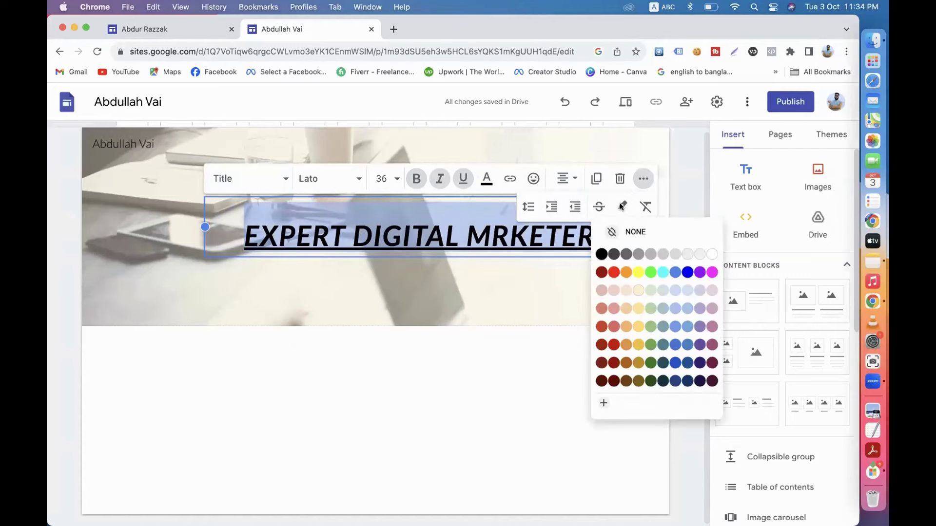
{"action": "left_click", "coordinate": [615, 273]}
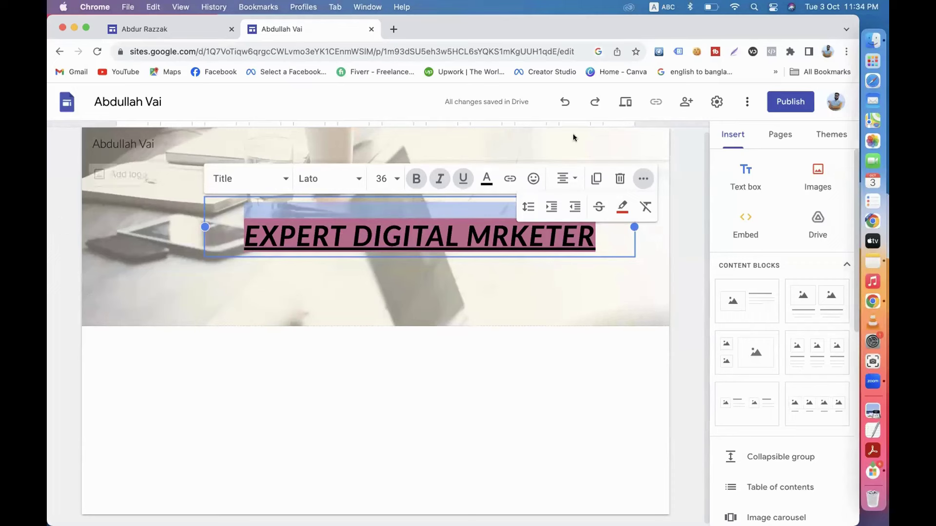
{"action": "left_click", "coordinate": [560, 109]}
{"action": "left_click", "coordinate": [686, 262]}
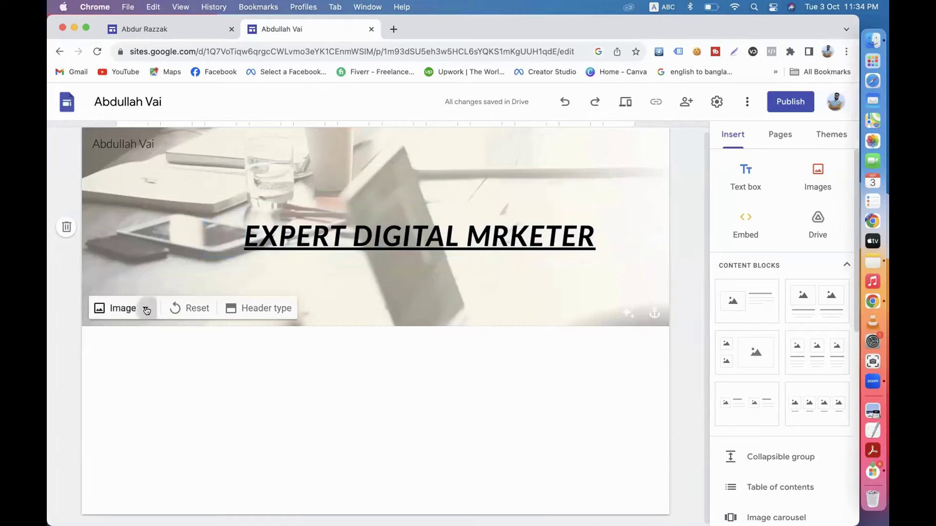
Set the laptop, coffee cup and notebook stock photo as the header background
{"action": "left_click", "coordinate": [123, 308]}
{"action": "left_click", "coordinate": [126, 371]}
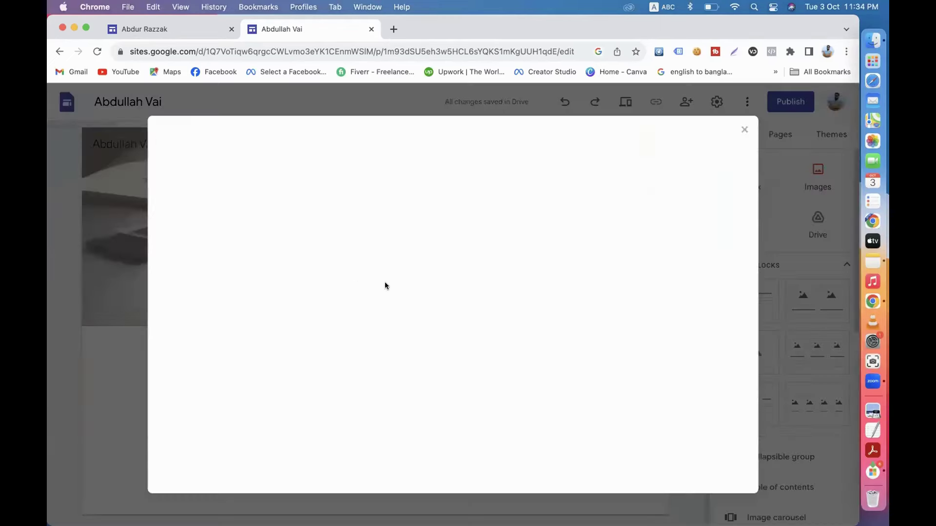
{"action": "scroll", "coordinate": [448, 330], "scroll_direction": "down", "scroll_amount": 5}
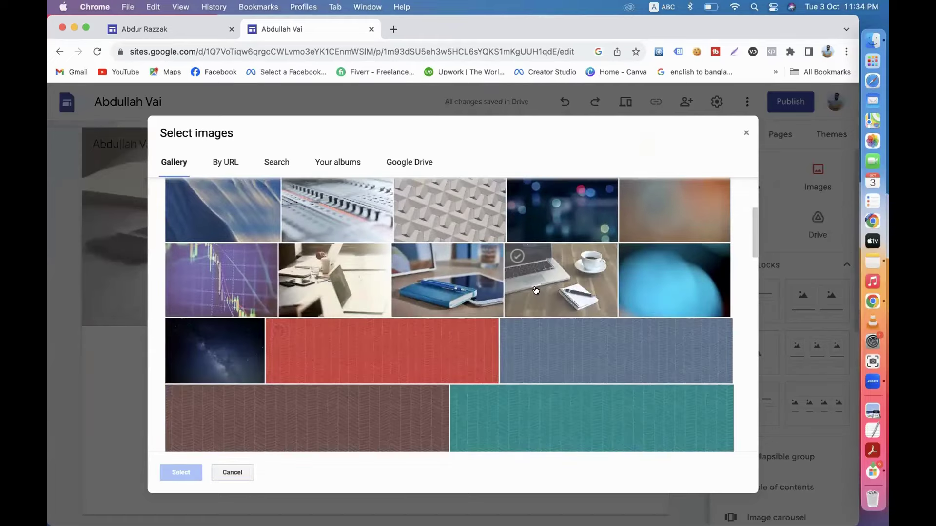
{"action": "left_click", "coordinate": [550, 280]}
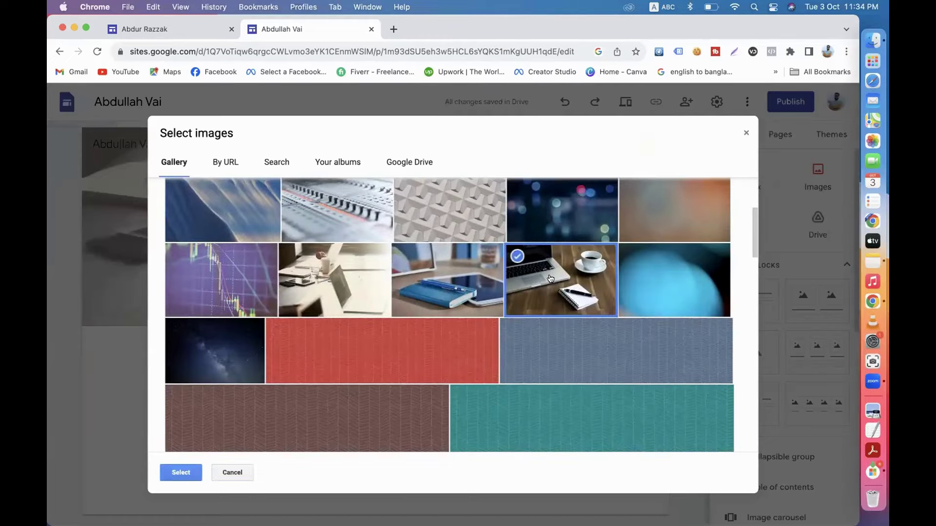
{"action": "left_click", "coordinate": [180, 472]}
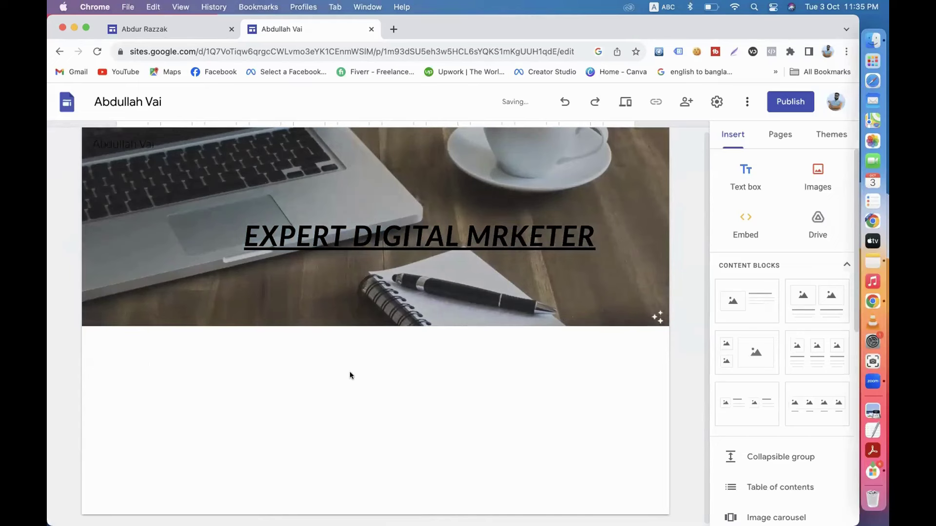
{"action": "left_click", "coordinate": [456, 230]}
{"action": "key", "text": "shift+Right"}
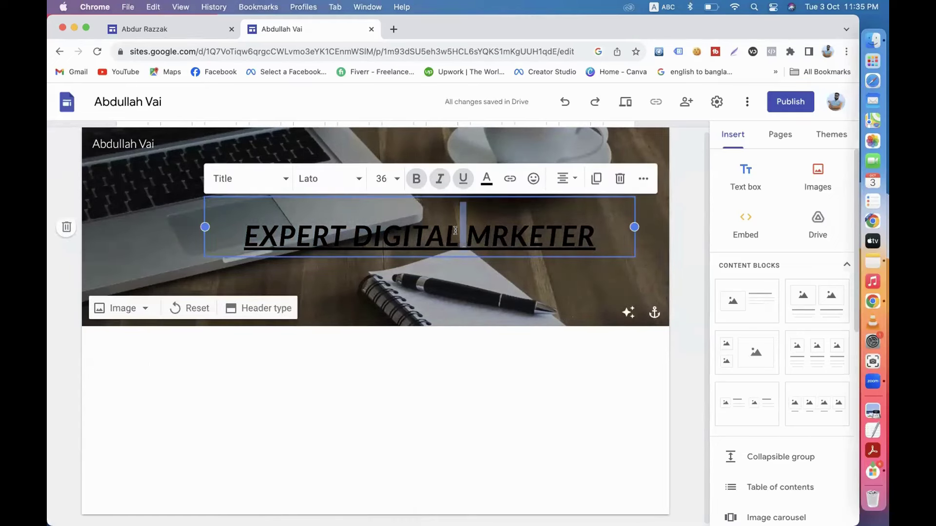
Undo the stray 'A' and make the title text white
{"action": "type", "text": "A"}
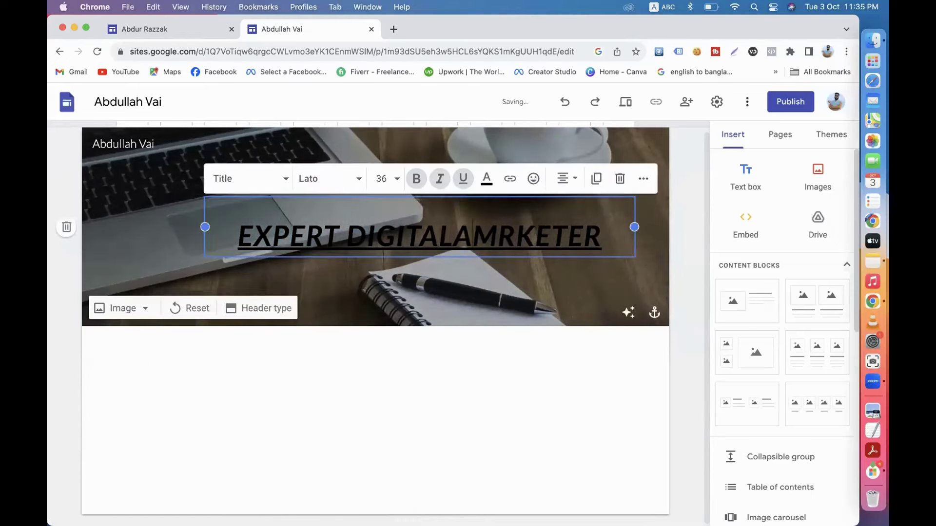
{"action": "key", "text": "super+z"}
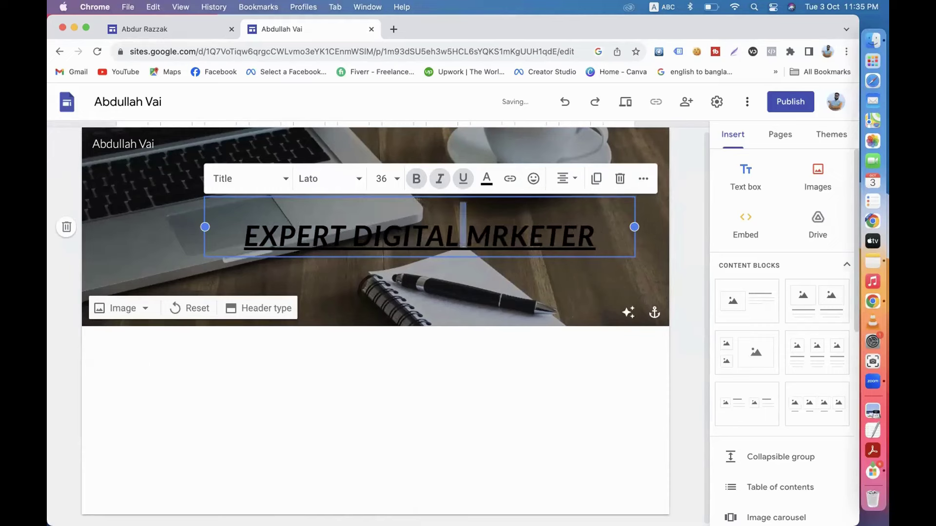
{"action": "left_click_drag", "start_coordinate": [600, 234], "coordinate": [249, 208]}
{"action": "left_click", "coordinate": [486, 179]}
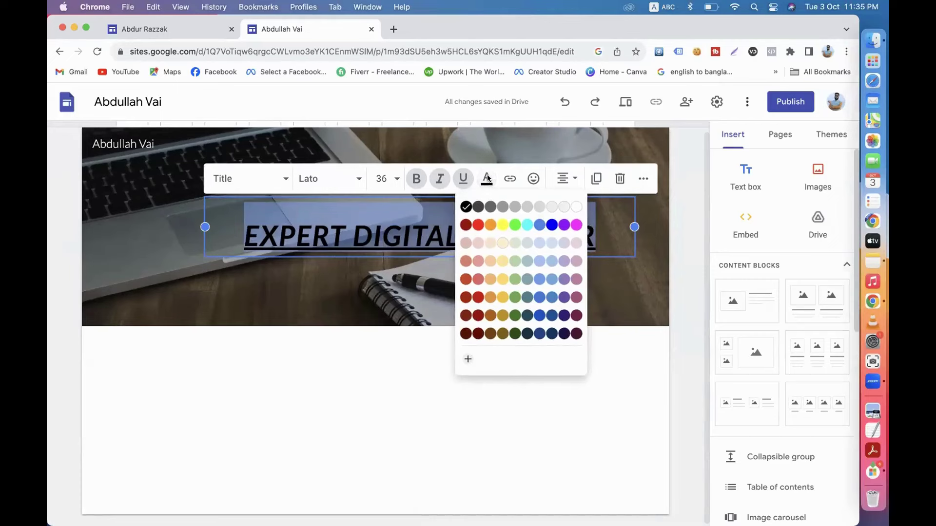
{"action": "left_click", "coordinate": [576, 207]}
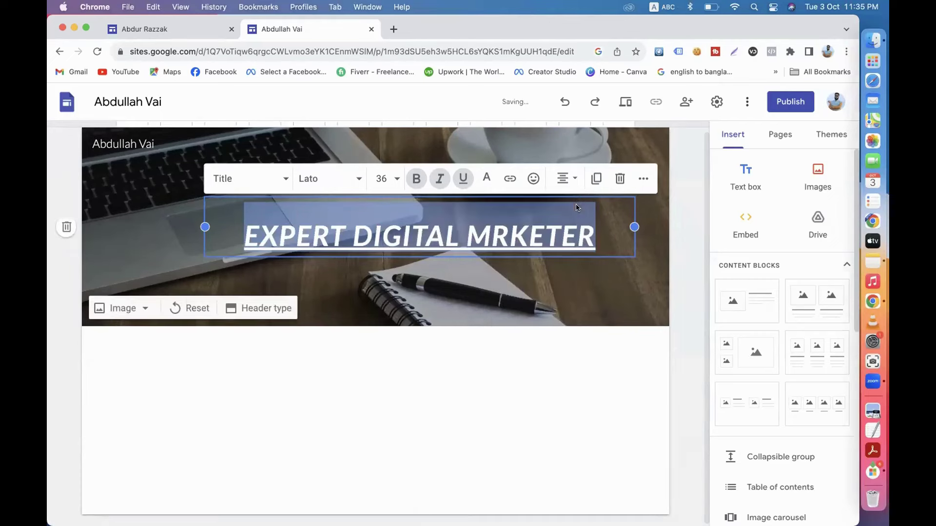
{"action": "left_click", "coordinate": [675, 279]}
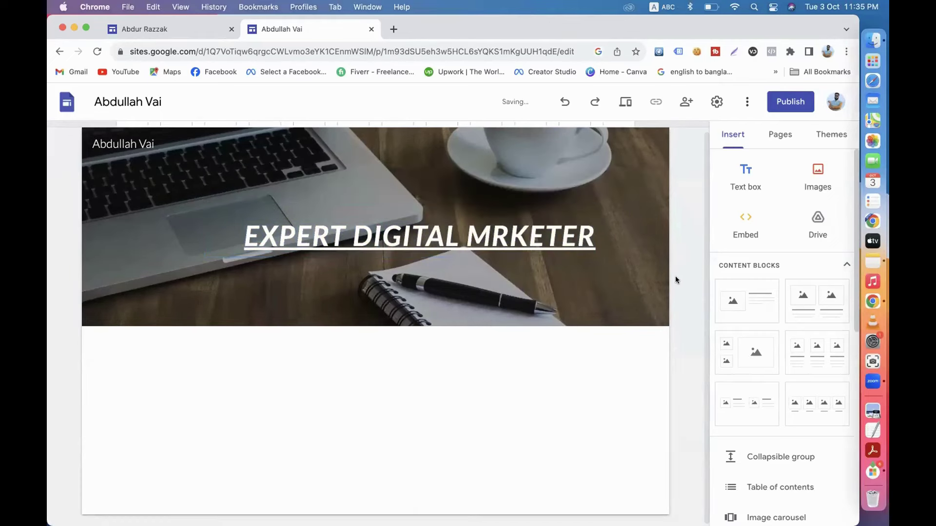
Widen the title box leftward, set the title to size 48 and remove its underline
{"action": "left_click", "coordinate": [527, 244]}
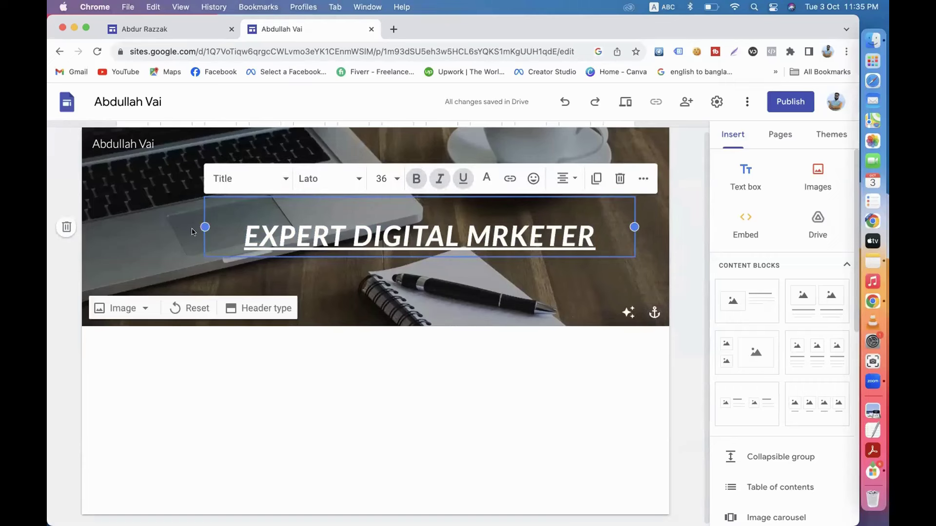
{"action": "left_click_drag", "start_coordinate": [204, 227], "coordinate": [117, 227]}
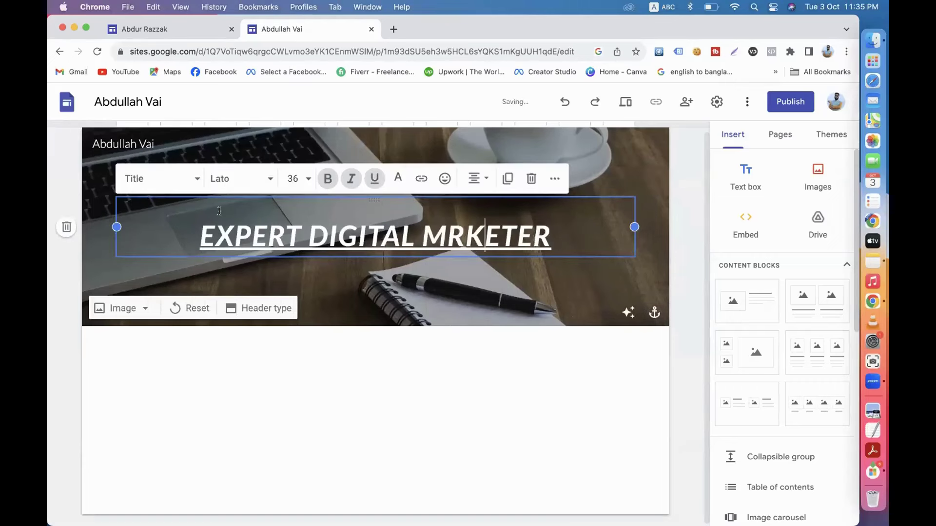
{"action": "left_click_drag", "start_coordinate": [551, 240], "coordinate": [197, 240]}
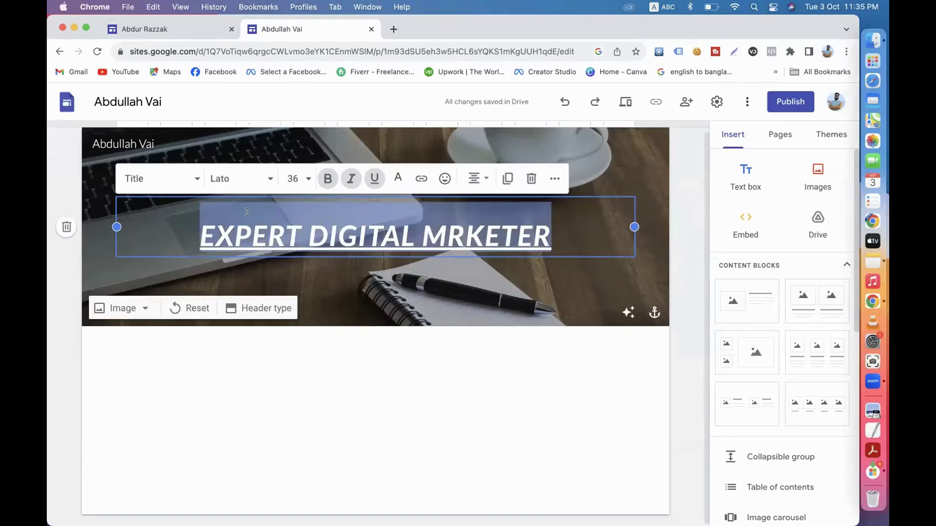
{"action": "left_click", "coordinate": [308, 181]}
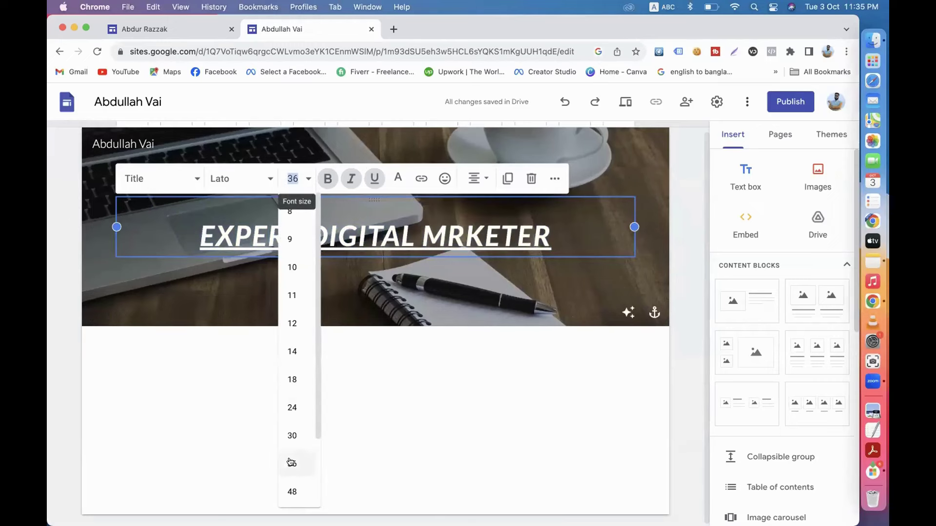
{"action": "left_click", "coordinate": [293, 442]}
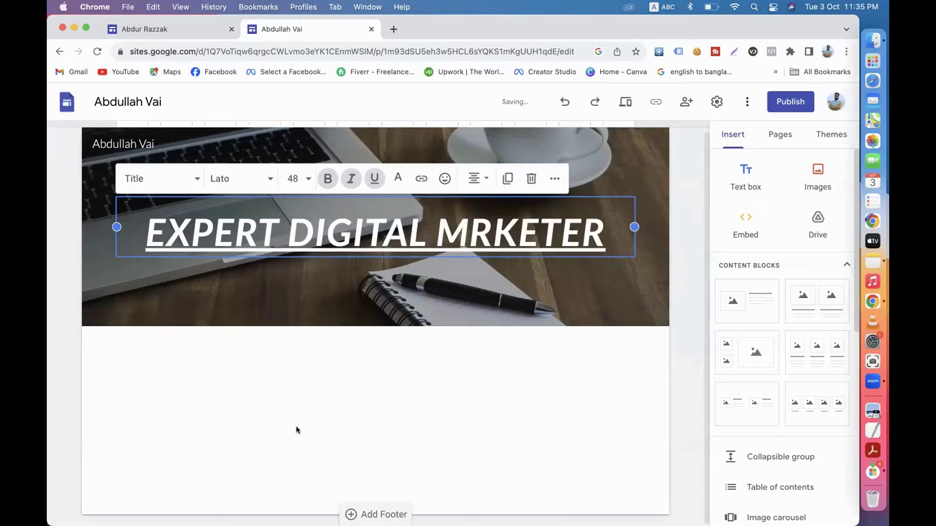
{"action": "left_click", "coordinate": [374, 180]}
{"action": "left_click", "coordinate": [685, 214]}
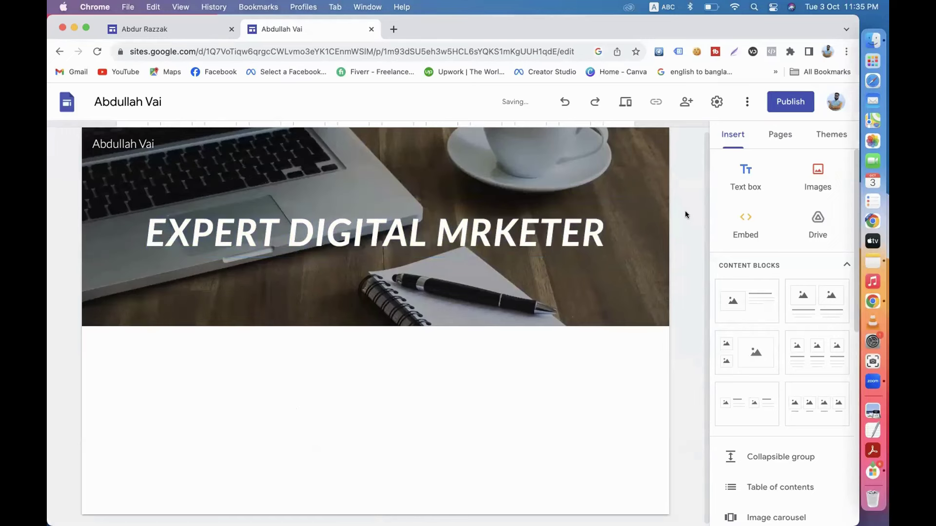
Widen the title text box to the right
{"action": "left_click", "coordinate": [418, 229]}
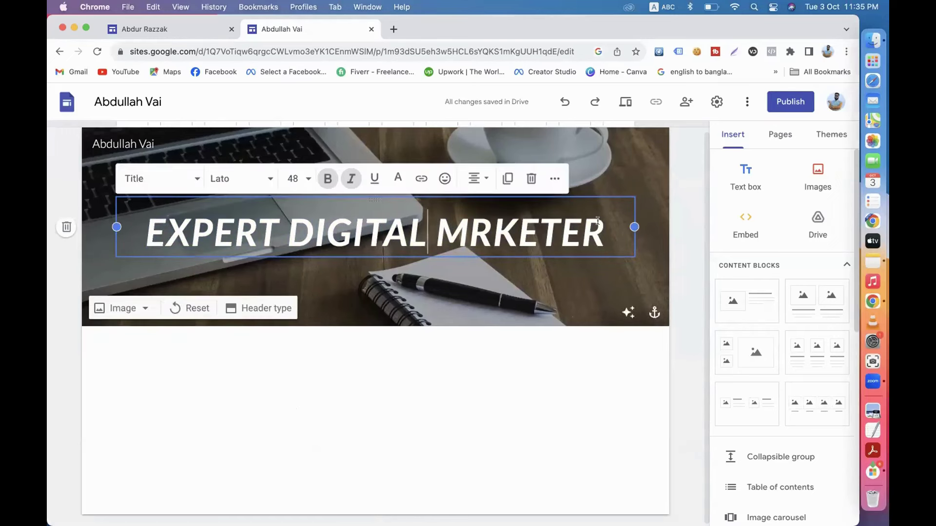
{"action": "left_click", "coordinate": [694, 248]}
{"action": "left_click", "coordinate": [435, 233]}
{"action": "left_click", "coordinate": [686, 287]}
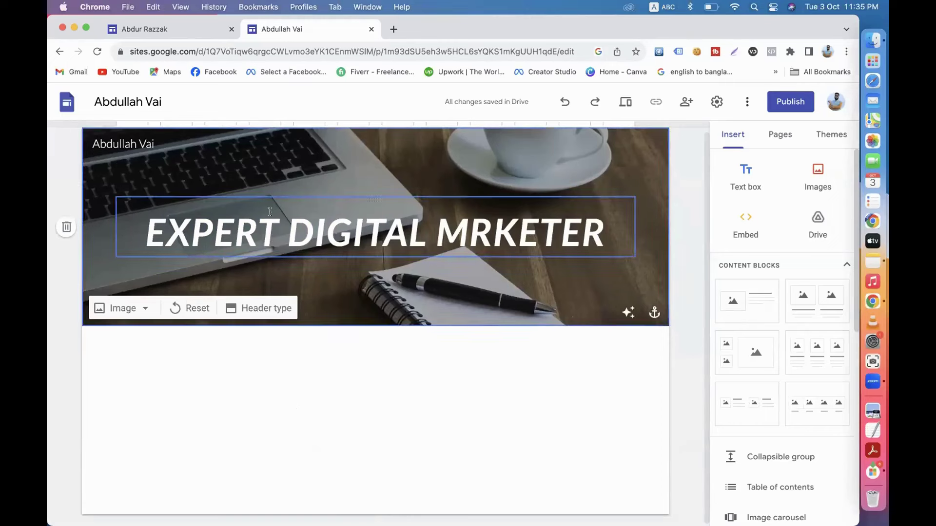
{"action": "left_click", "coordinate": [286, 233]}
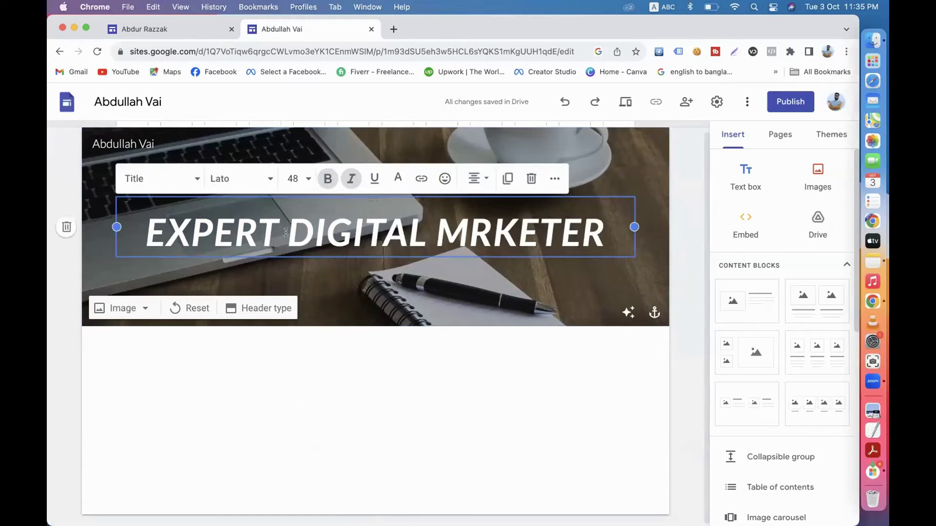
{"action": "left_click_drag", "start_coordinate": [635, 227], "coordinate": [666, 229]}
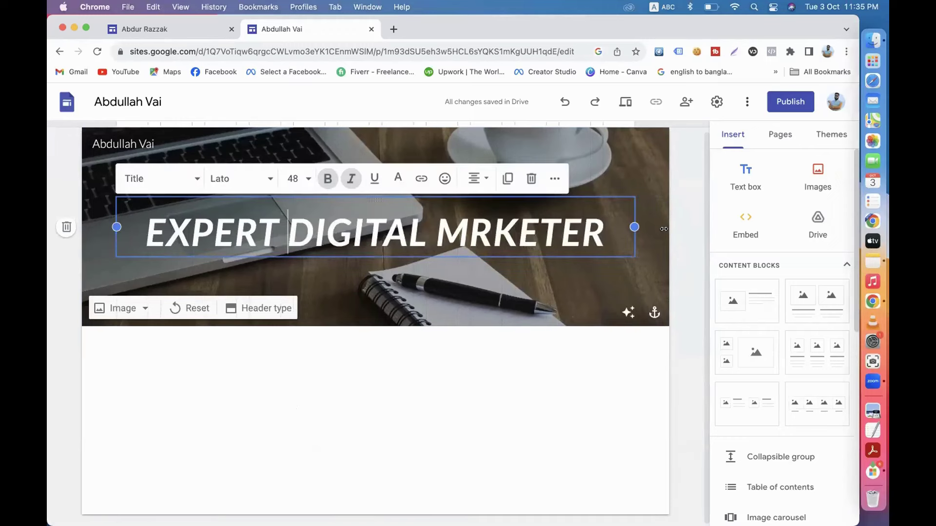
{"action": "left_click", "coordinate": [684, 301]}
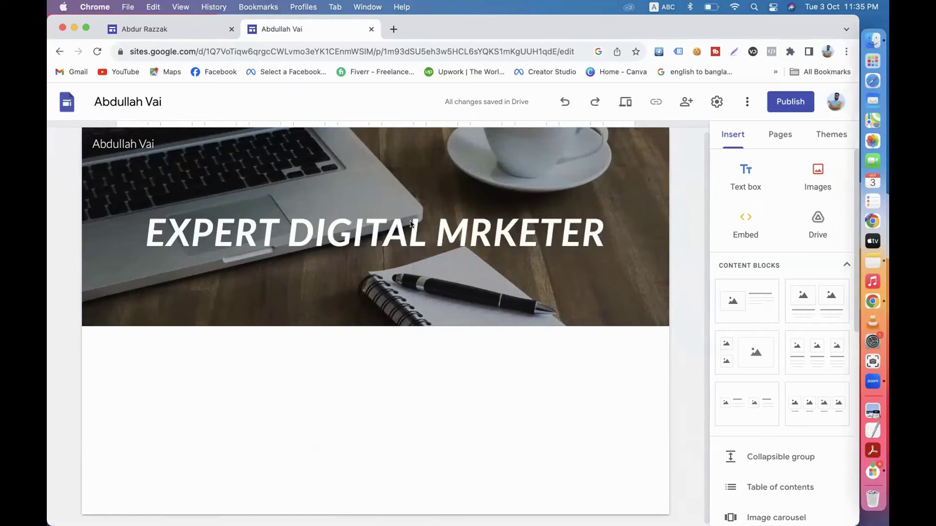
Insert 'A' so the title reads EXPERT DIGITAL MARKETER
{"action": "left_click", "coordinate": [473, 233]}
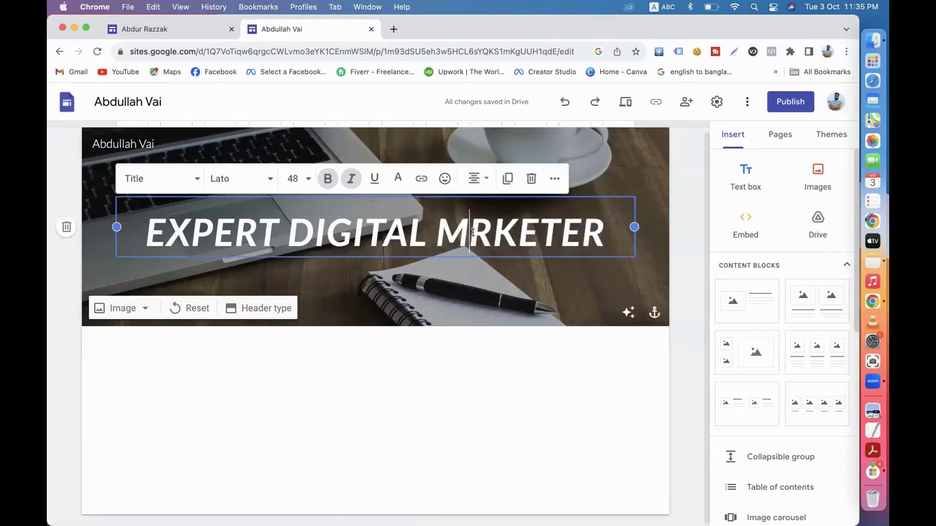
{"action": "type", "text": "A"}
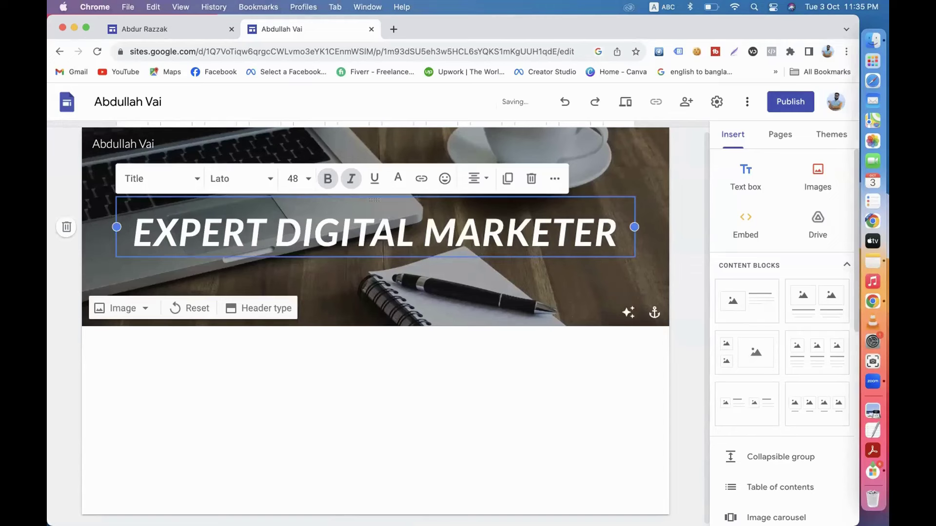
{"action": "left_click", "coordinate": [552, 233]}
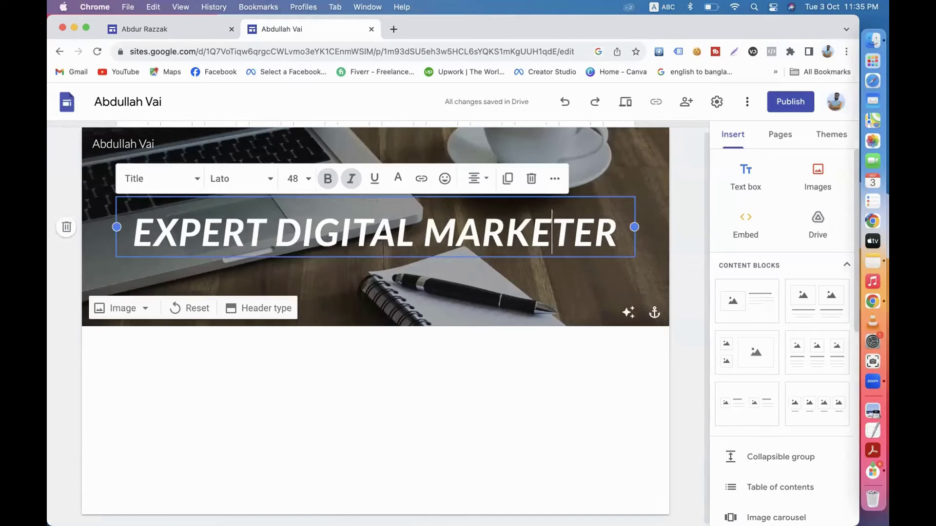
{"action": "left_click", "coordinate": [688, 284]}
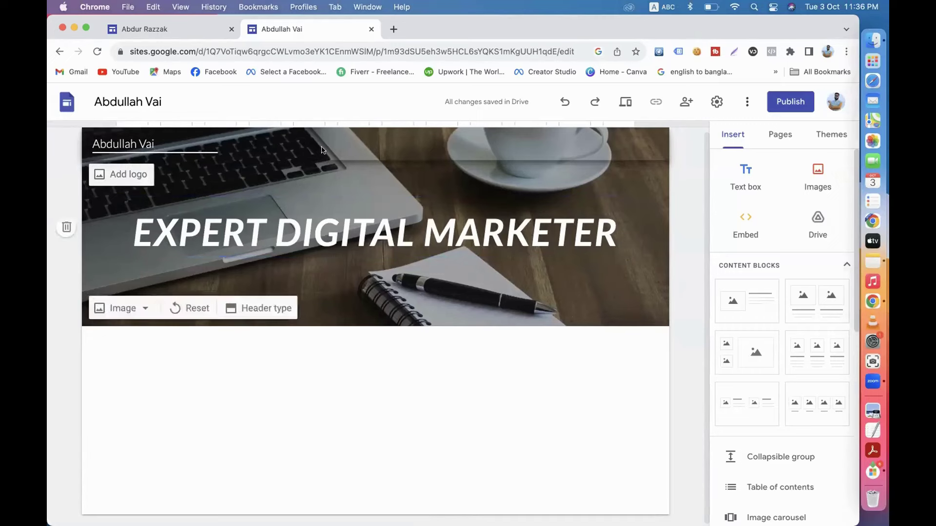
Set the navigation bar colour to Black in the site settings
{"action": "left_click", "coordinate": [116, 176]}
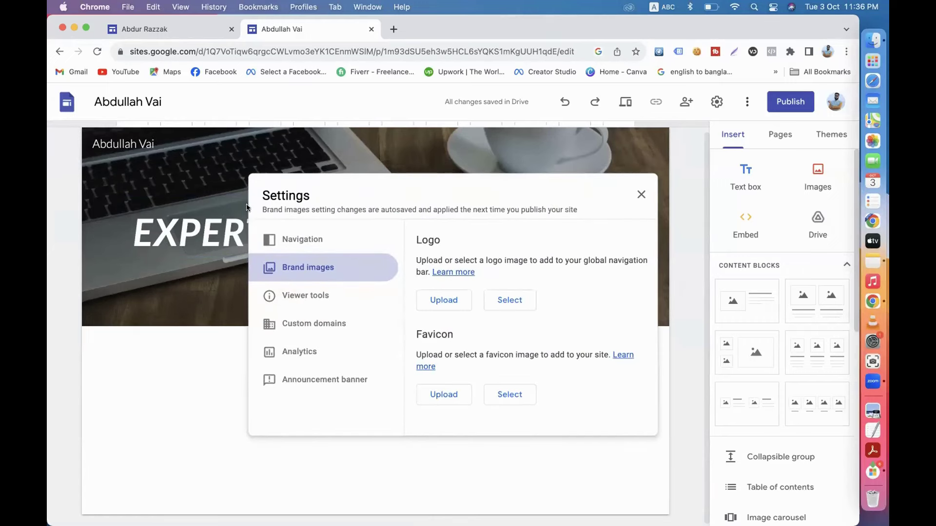
{"action": "left_click", "coordinate": [301, 241]}
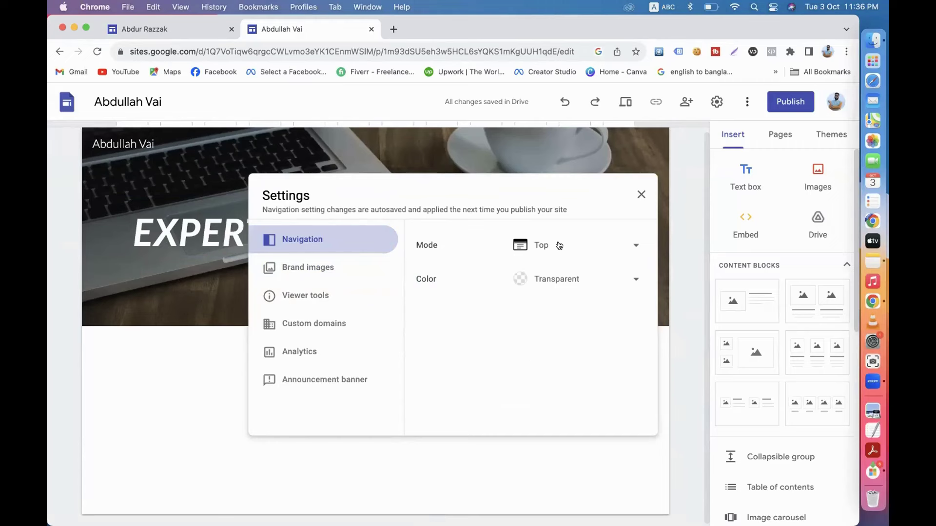
{"action": "left_click", "coordinate": [636, 280]}
{"action": "left_click", "coordinate": [540, 332]}
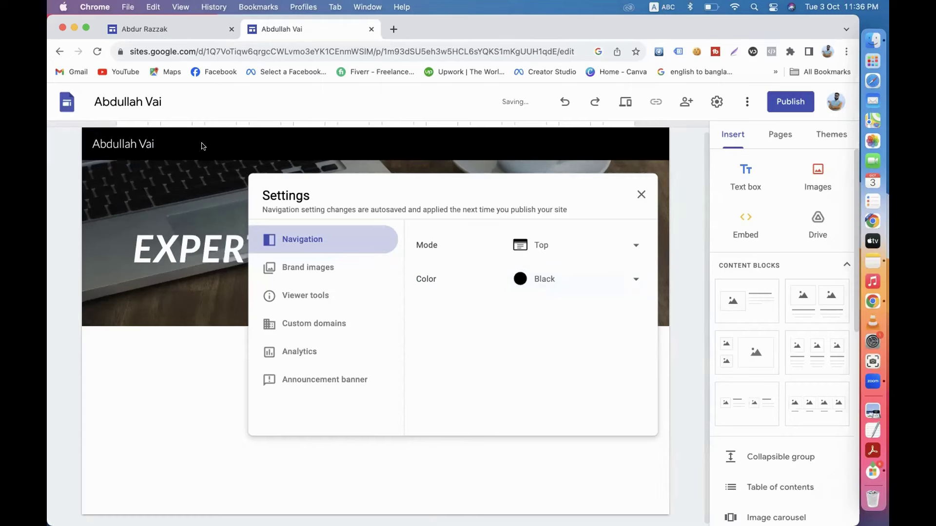
{"action": "left_click", "coordinate": [641, 194]}
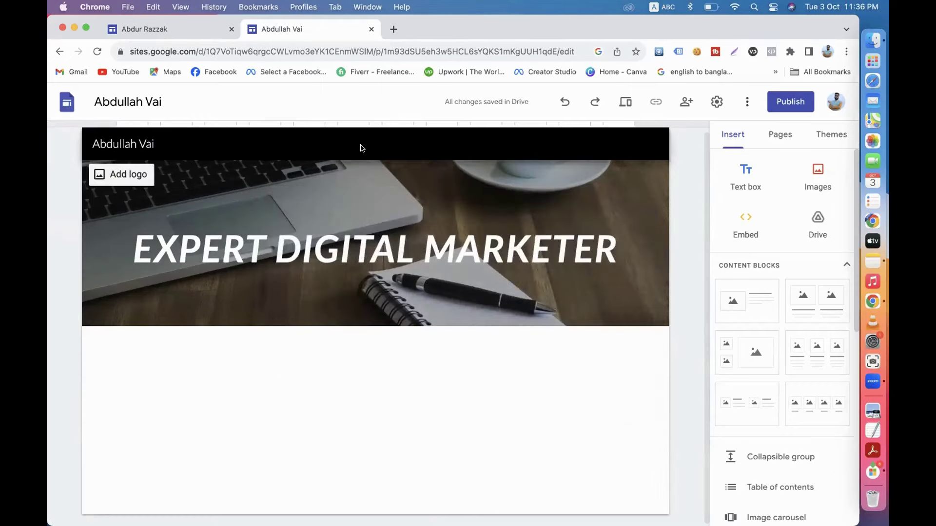
Try side navigation mode, then settle on top navigation with a black bar
{"action": "left_click", "coordinate": [134, 175]}
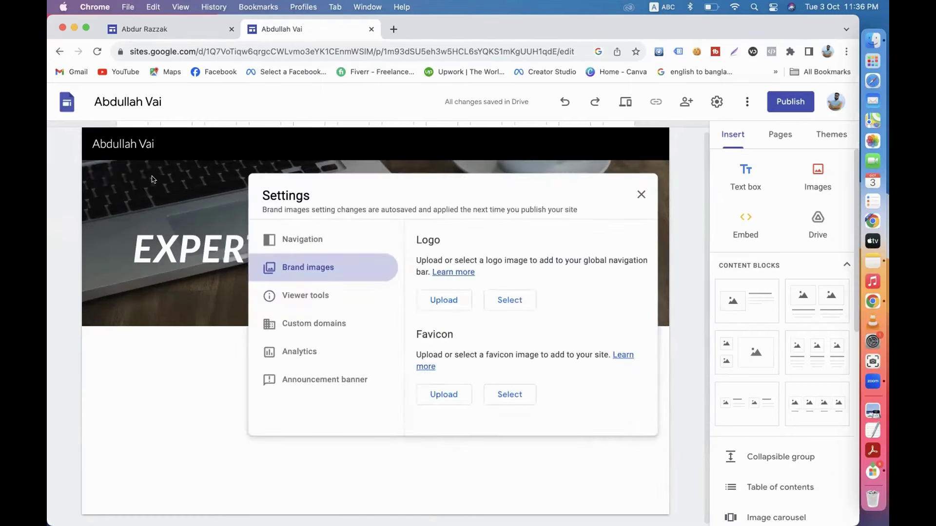
{"action": "left_click", "coordinate": [292, 229]}
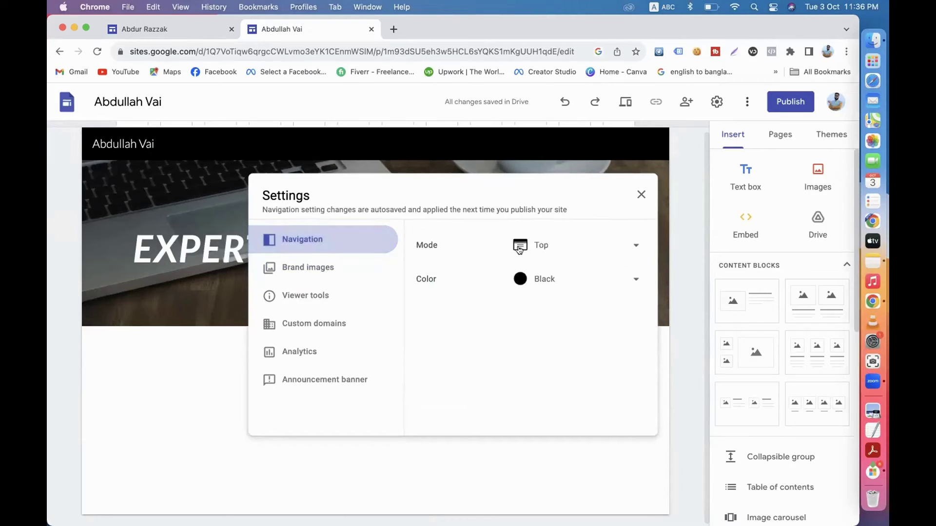
{"action": "left_click", "coordinate": [550, 244]}
{"action": "left_click", "coordinate": [543, 271]}
{"action": "left_click", "coordinate": [541, 243]}
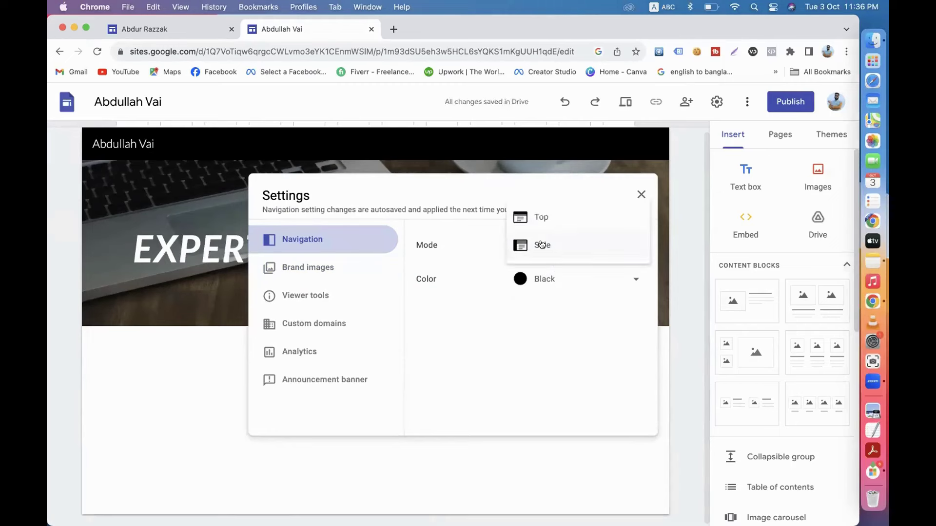
{"action": "left_click", "coordinate": [526, 215]}
{"action": "left_click", "coordinate": [539, 245]}
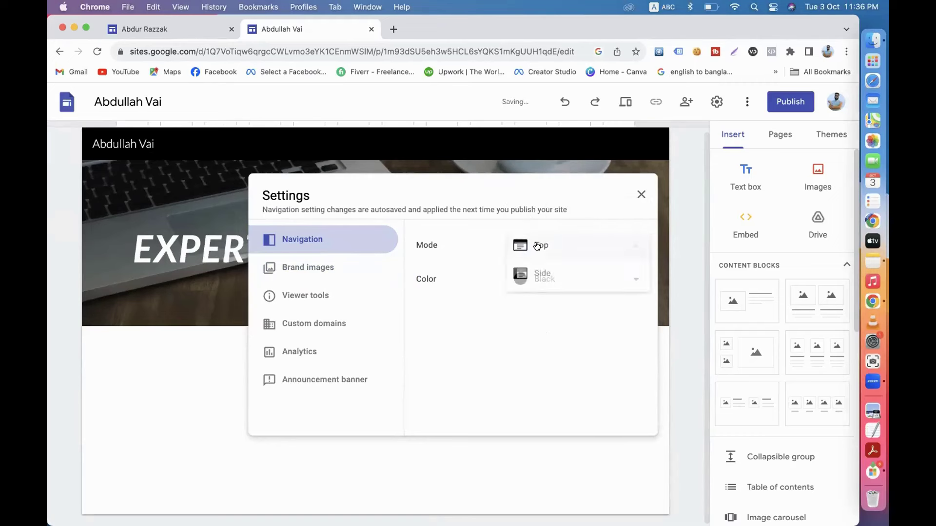
{"action": "left_click", "coordinate": [542, 284]}
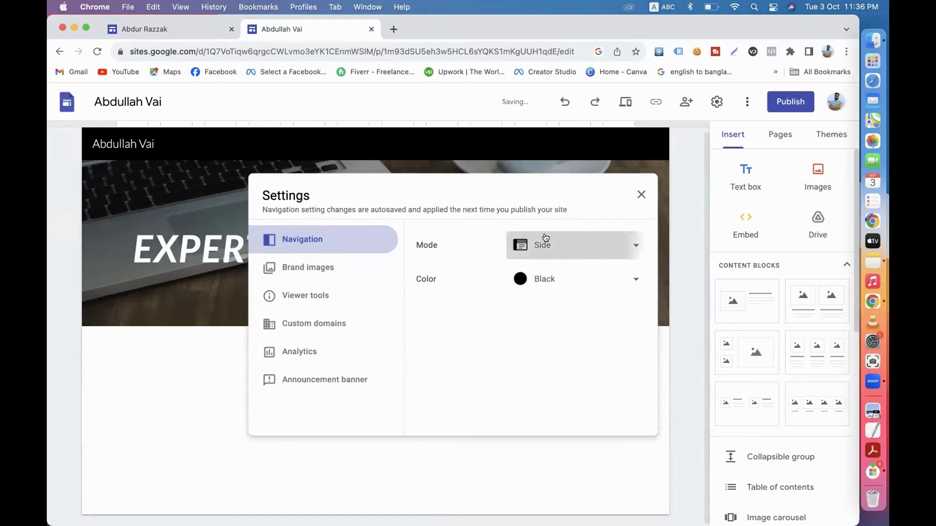
{"action": "left_click", "coordinate": [546, 241]}
{"action": "left_click", "coordinate": [527, 218]}
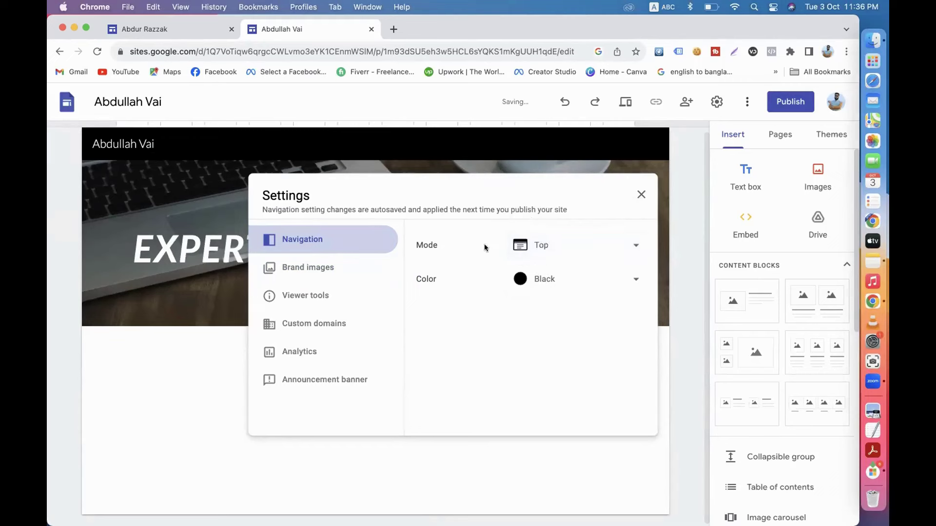
{"action": "left_click", "coordinate": [560, 280]}
{"action": "left_click", "coordinate": [540, 254]}
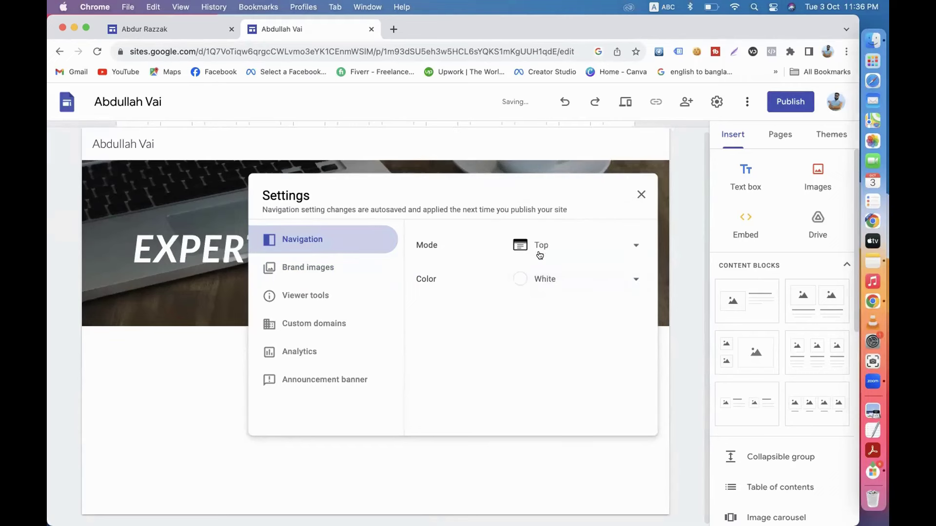
{"action": "left_click", "coordinate": [537, 275]}
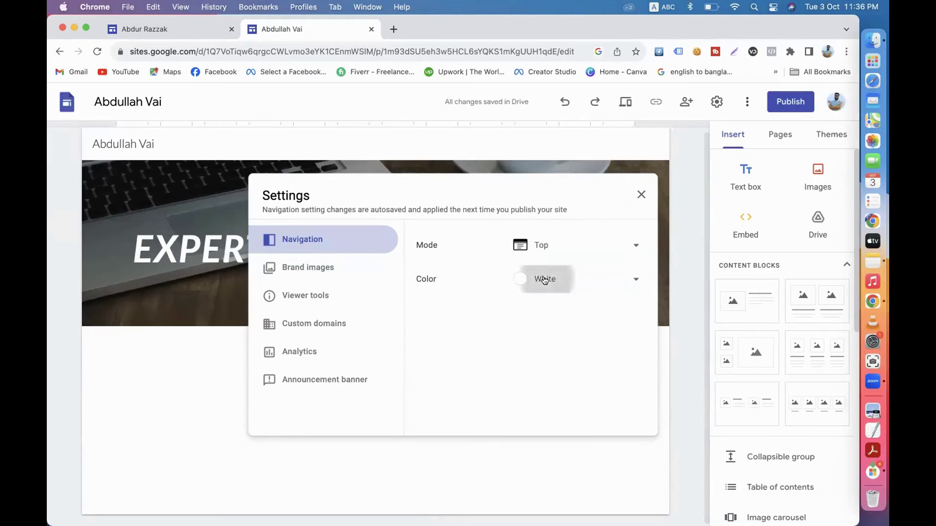
{"action": "left_click", "coordinate": [536, 307]}
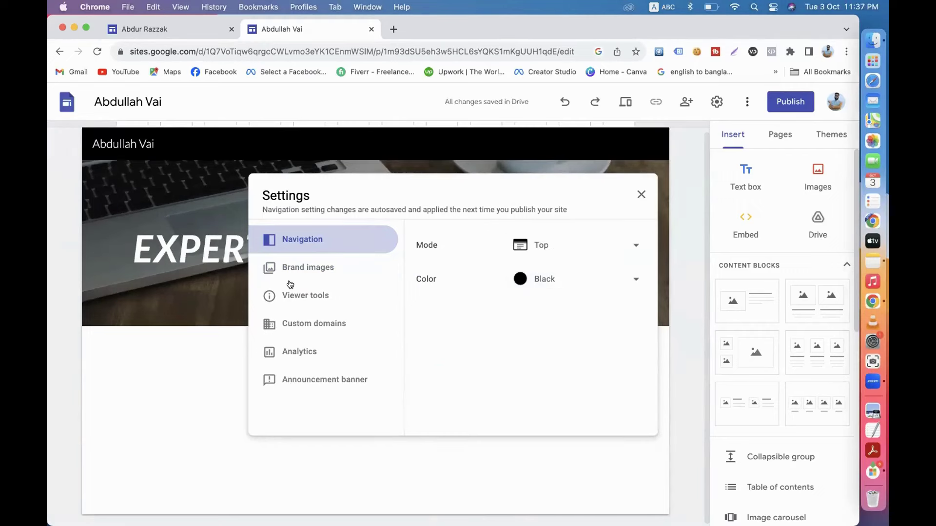
Open Brand images and start a logo upload, cancelling the file picker
{"action": "left_click", "coordinate": [318, 267]}
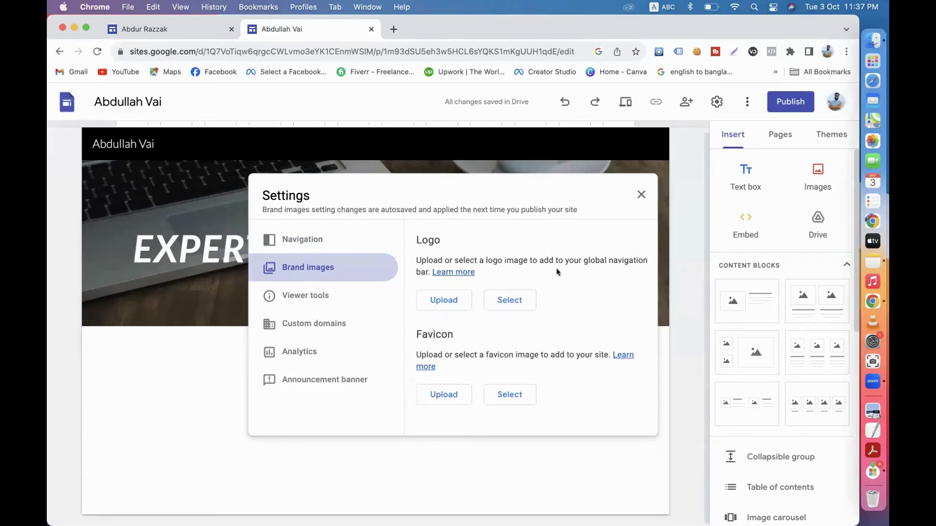
{"action": "left_click", "coordinate": [443, 308]}
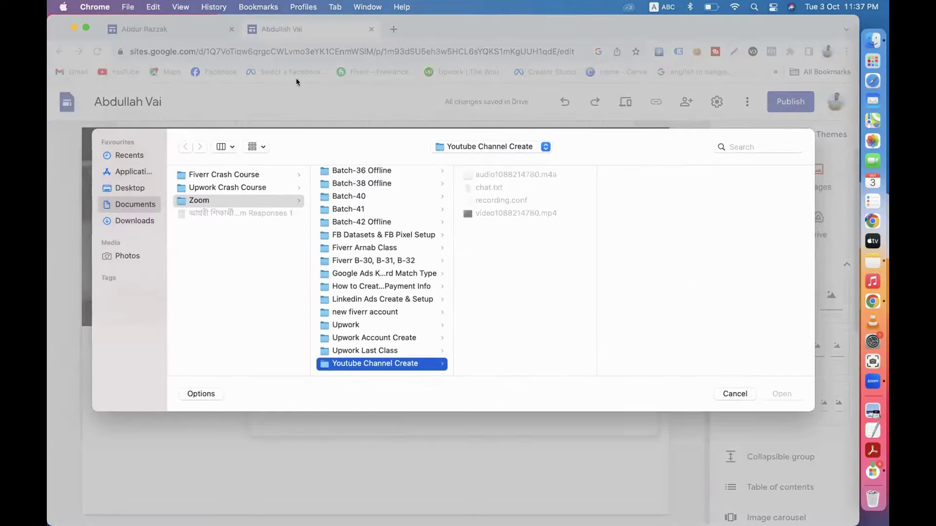
{"action": "left_click", "coordinate": [735, 394]}
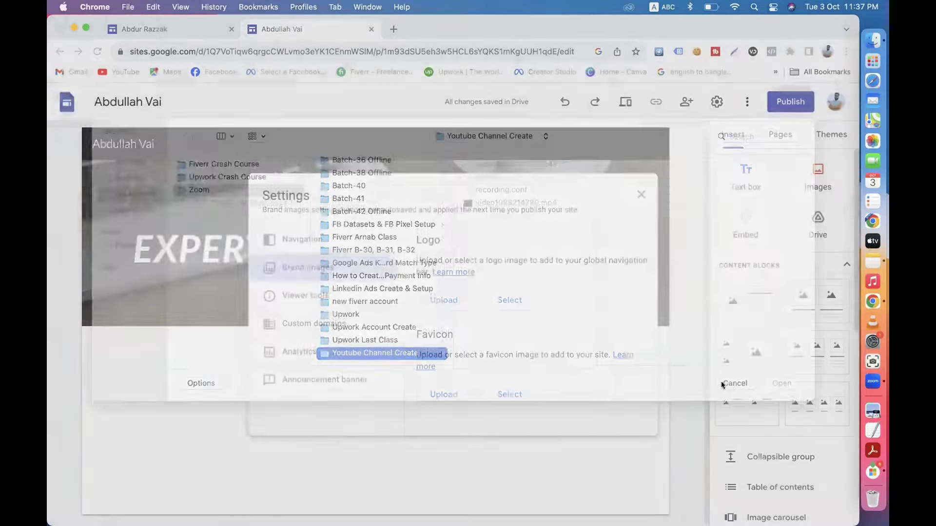
{"action": "left_click", "coordinate": [393, 29]}
Create a 300 × 300 px custom-size design on canva.com
{"action": "type", "text": "canva.com"}
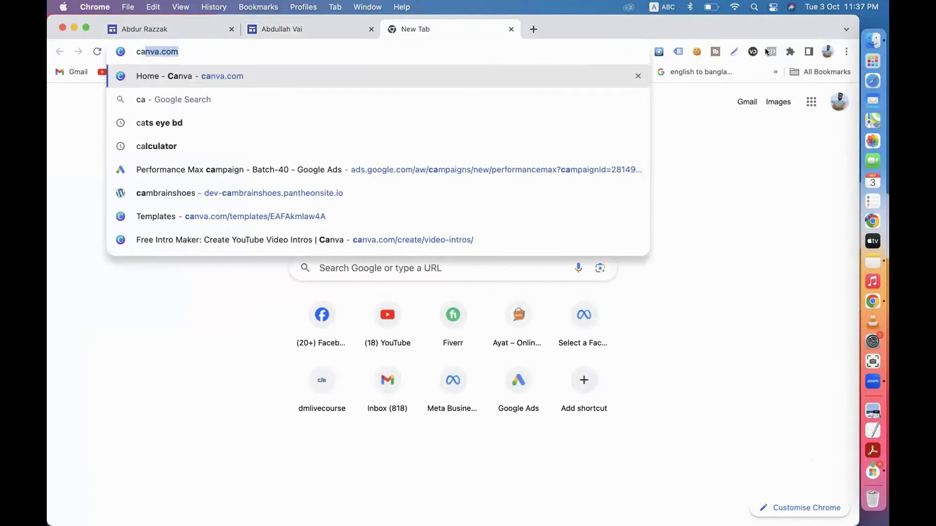
{"action": "key", "text": "Return"}
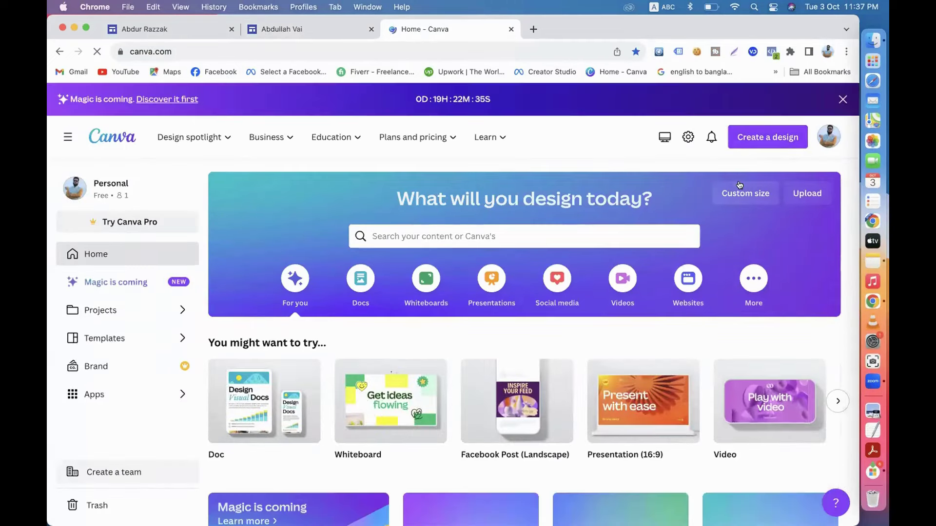
{"action": "left_click", "coordinate": [739, 193]}
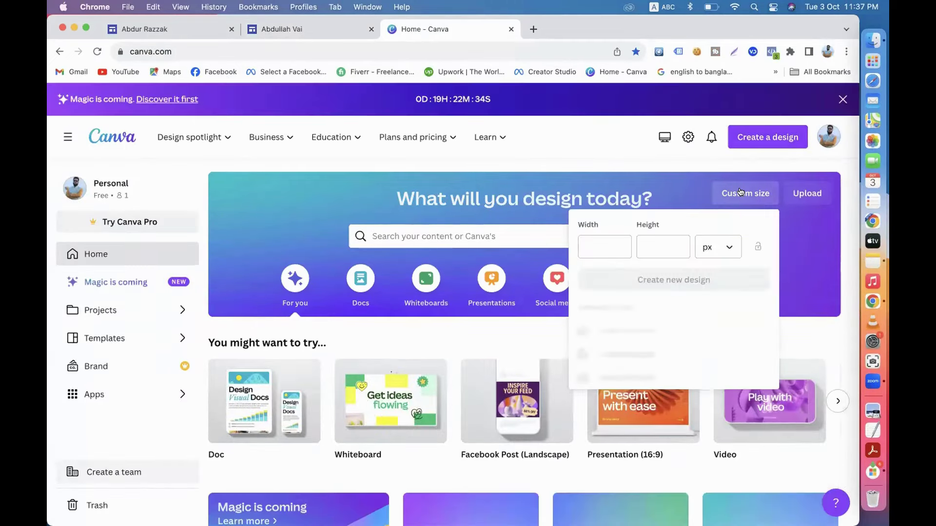
{"action": "left_click", "coordinate": [602, 251]}
{"action": "type", "text": "300"}
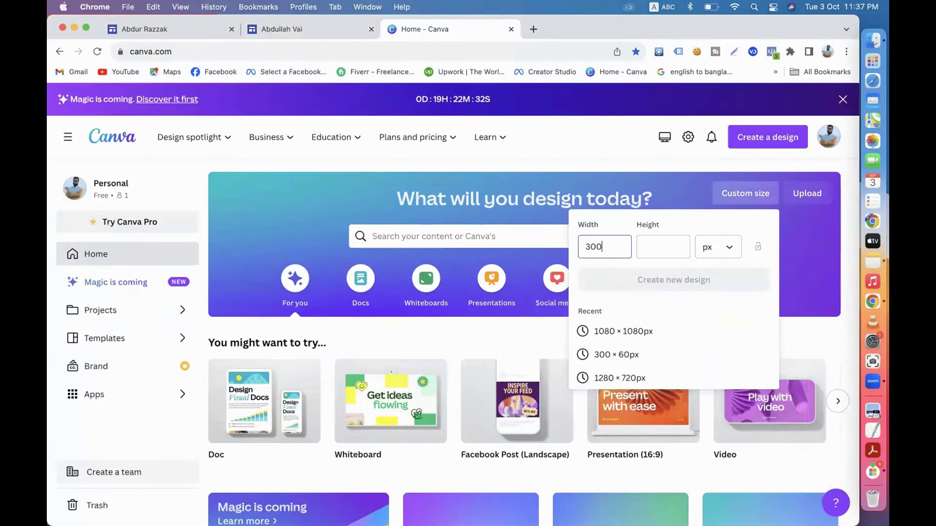
{"action": "left_click", "coordinate": [663, 247]}
{"action": "type", "text": "300"}
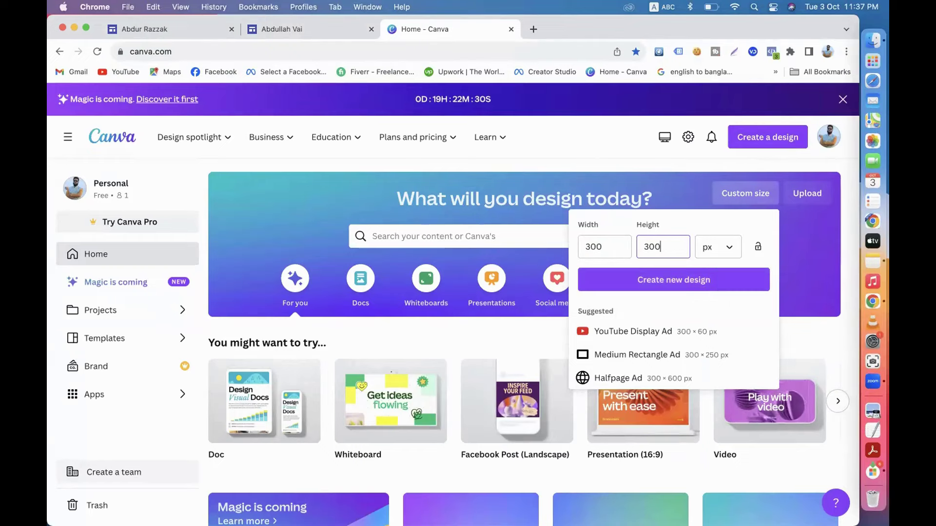
{"action": "left_click", "coordinate": [685, 282]}
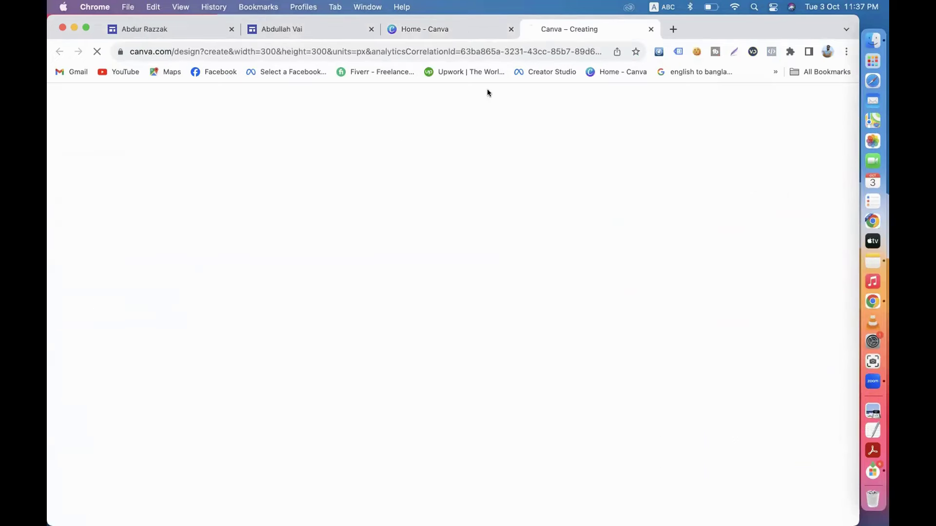
Apply the AV initials logo template, enter the owner's name, and delete BEAUTY SALON
{"action": "left_click", "coordinate": [511, 29]}
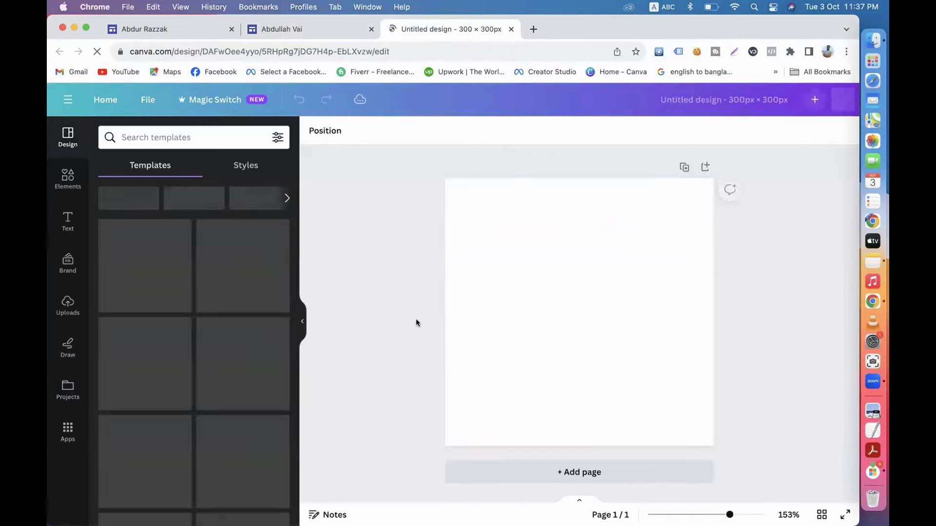
{"action": "scroll", "coordinate": [134, 282], "scroll_direction": "down", "scroll_amount": 5}
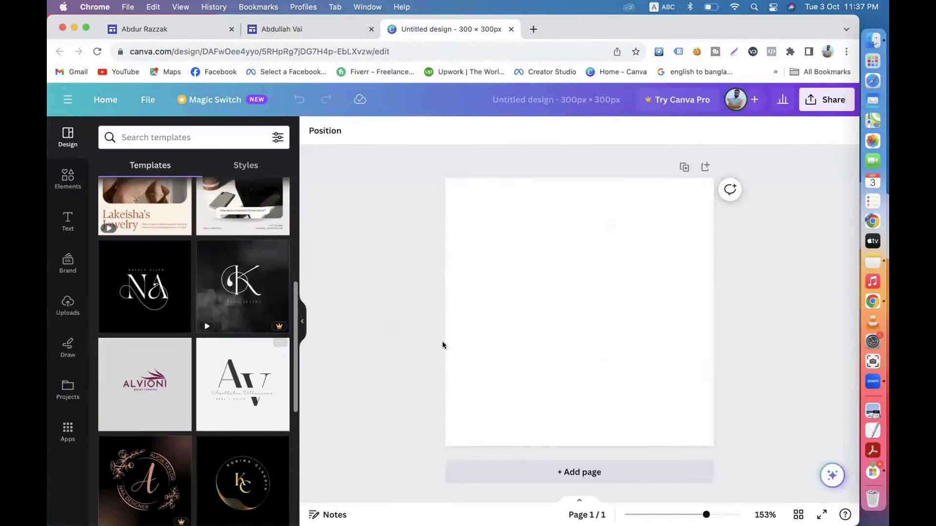
{"action": "left_click", "coordinate": [256, 385]}
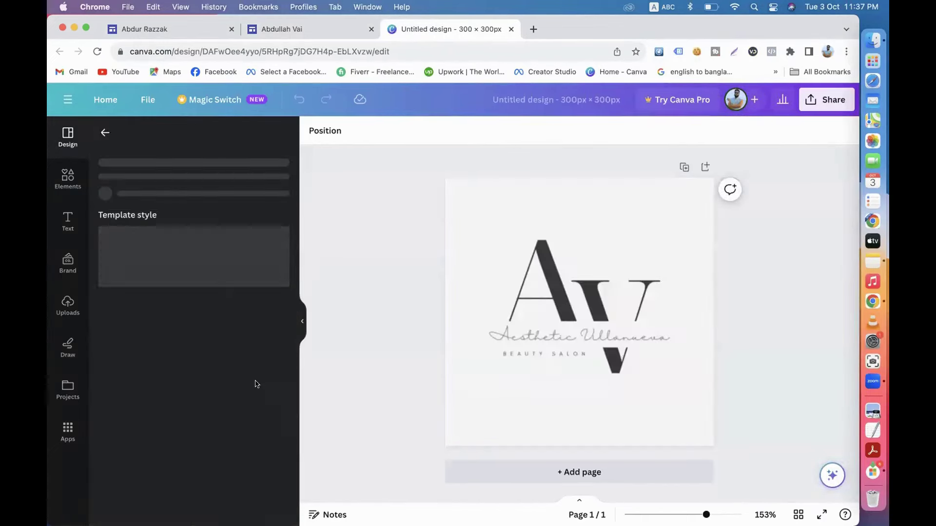
{"action": "left_click", "coordinate": [692, 365]}
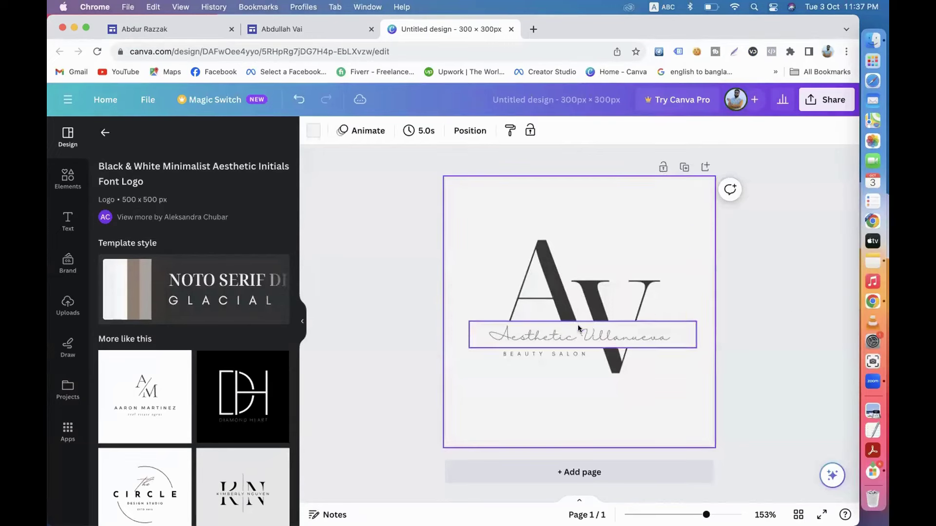
{"action": "double_click", "coordinate": [619, 334]}
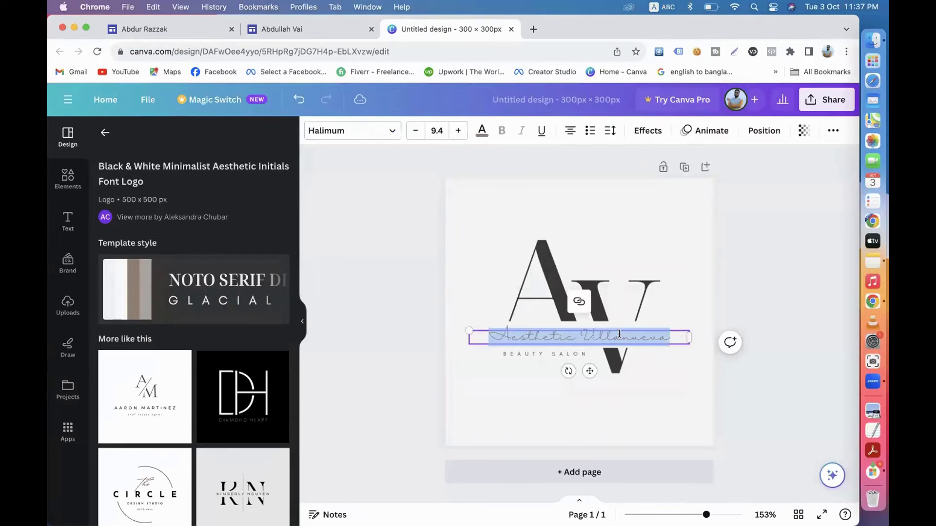
{"action": "type", "text": "abdu"}
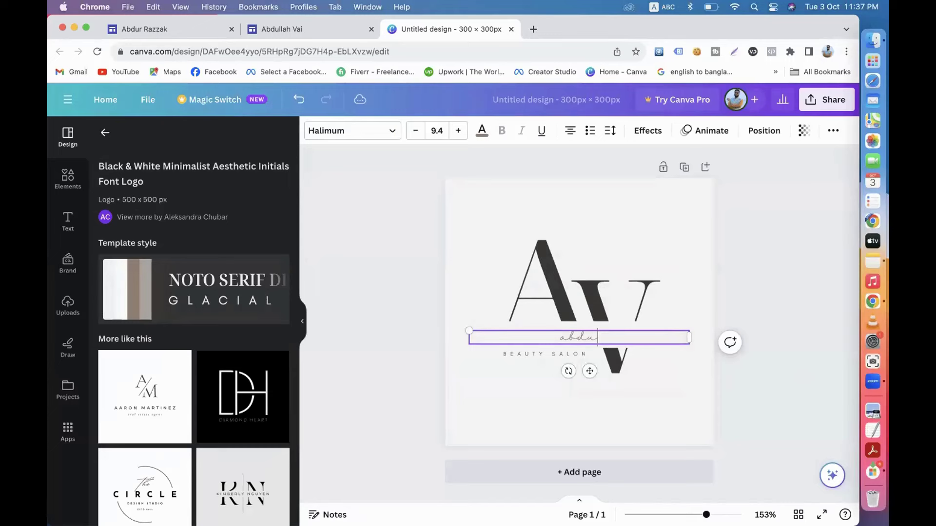
{"action": "type", "text": "llah vai"}
{"action": "double_click", "coordinate": [545, 354]}
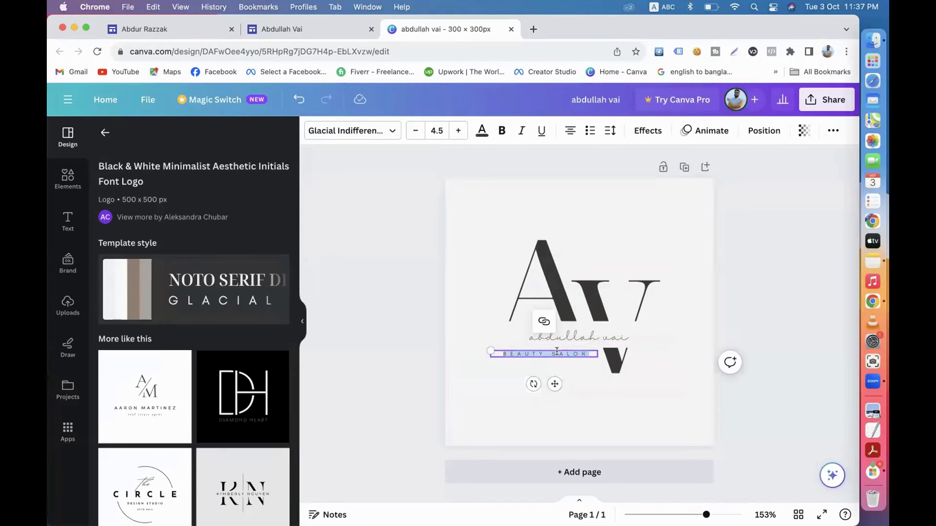
{"action": "key", "text": "BackSpace"}
{"action": "left_click", "coordinate": [741, 299]}
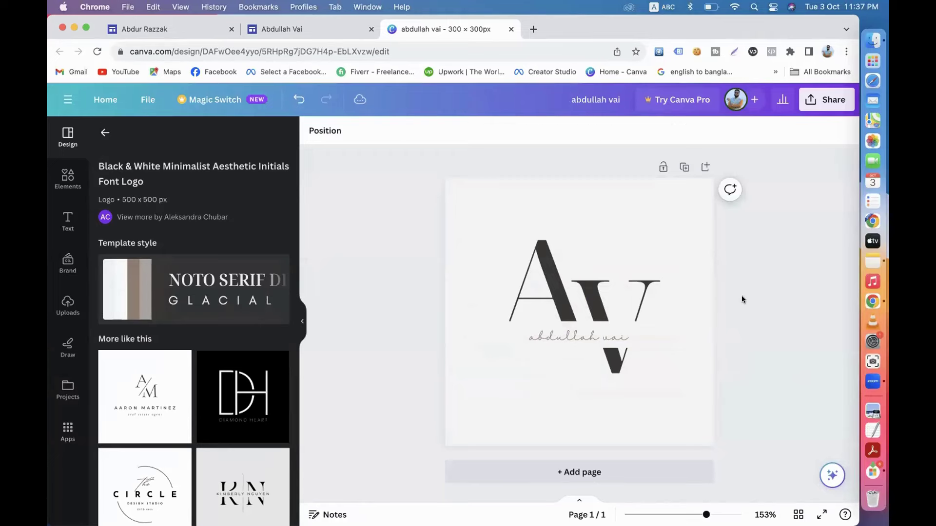
Download the logo as a PNG file
{"action": "left_click", "coordinate": [814, 103]}
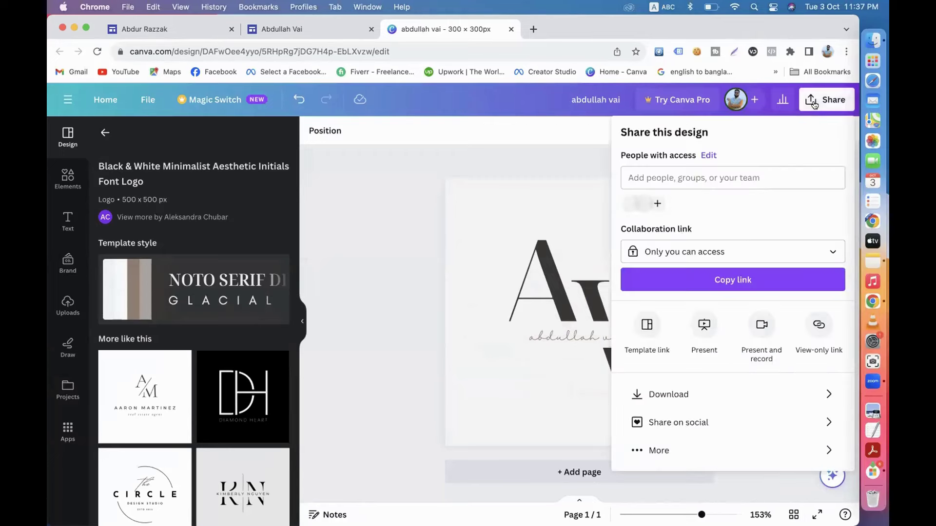
{"action": "left_click", "coordinate": [682, 392]}
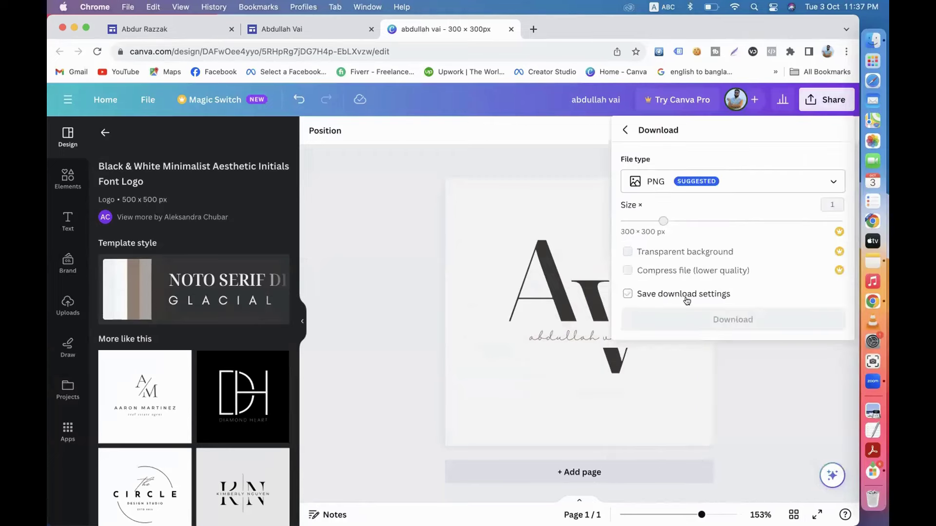
{"action": "left_click", "coordinate": [723, 319]}
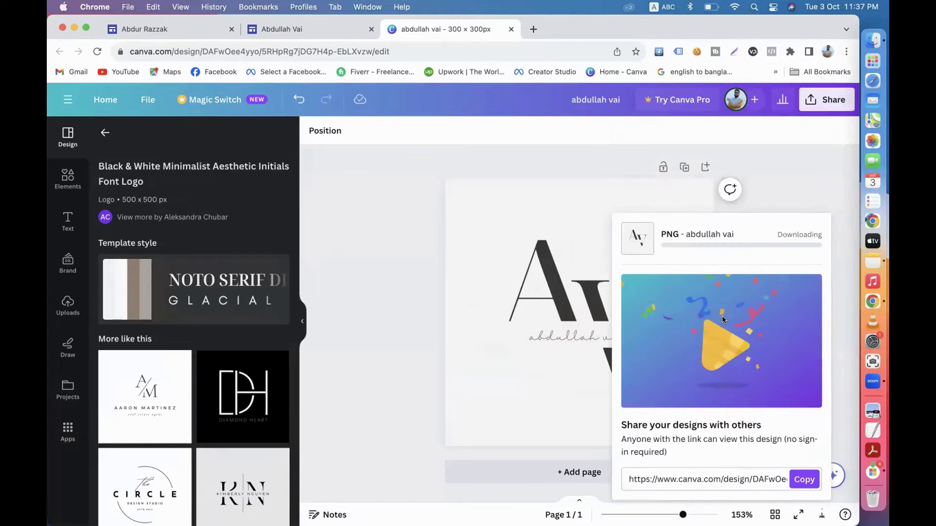
{"action": "left_click", "coordinate": [296, 29]}
{"action": "left_click", "coordinate": [144, 28]}
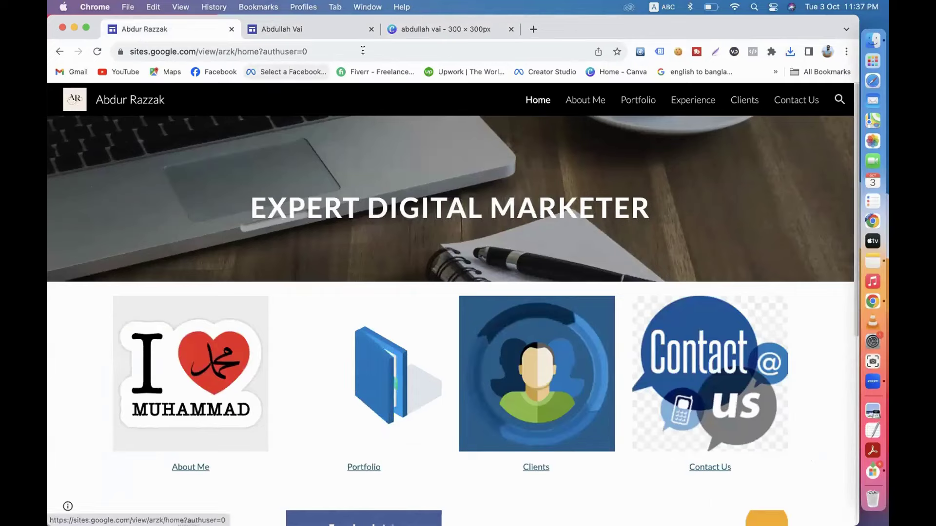
Close the site settings, check the published reference site's header logo, then return to the Canva design
{"action": "left_click", "coordinate": [321, 28]}
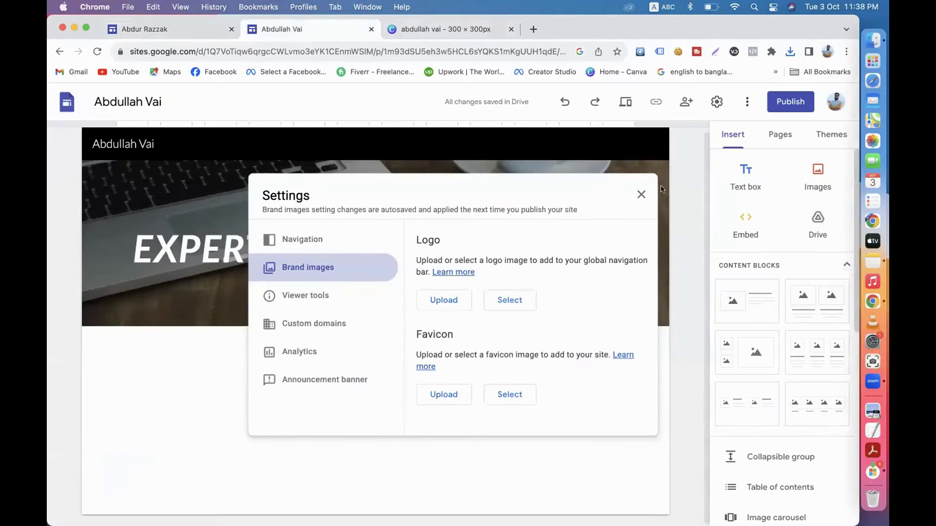
{"action": "left_click", "coordinate": [641, 194]}
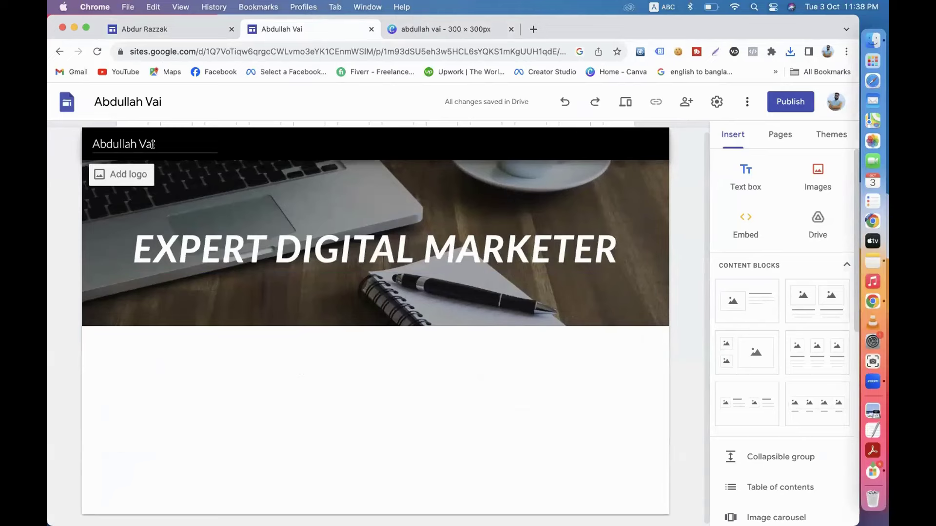
{"action": "left_click", "coordinate": [156, 29]}
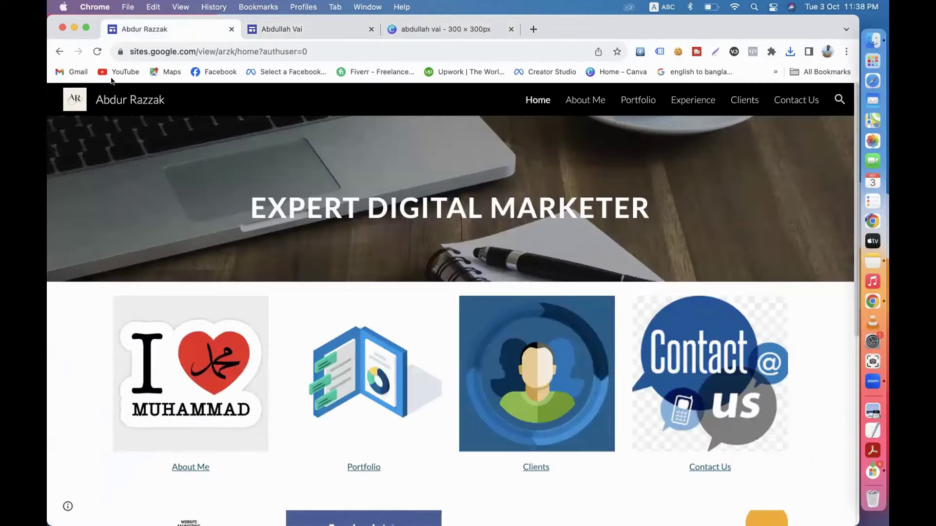
{"action": "left_click", "coordinate": [77, 103]}
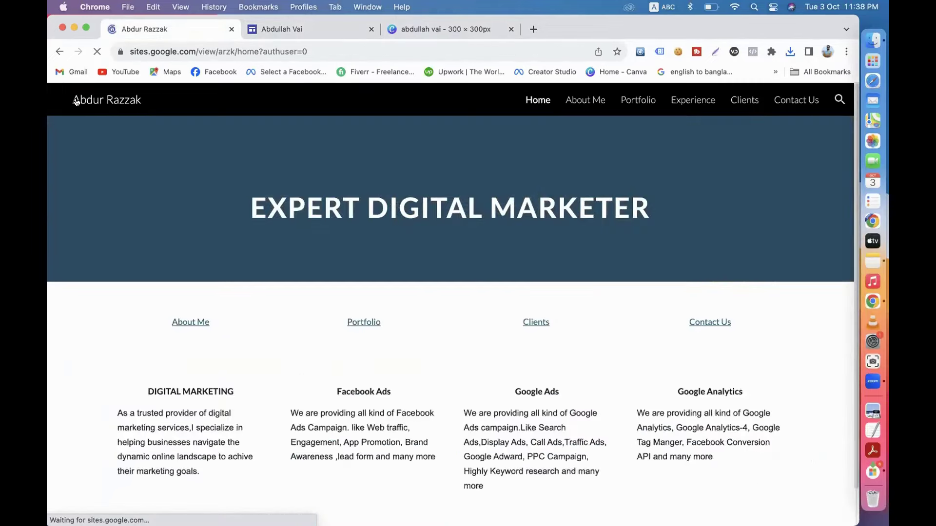
{"action": "left_click", "coordinate": [424, 31]}
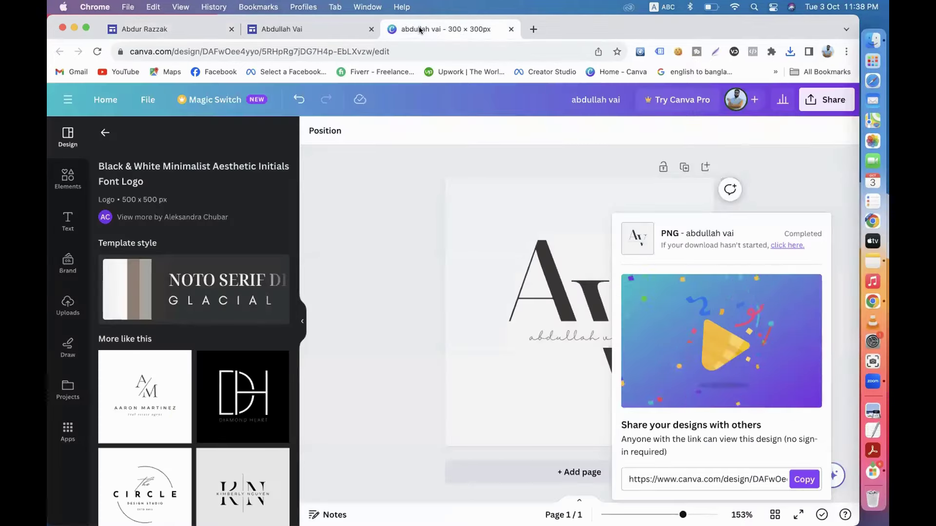
Make the logo's page background black and both the A and V letters white
{"action": "left_click", "coordinate": [469, 205]}
{"action": "left_click", "coordinate": [312, 130]}
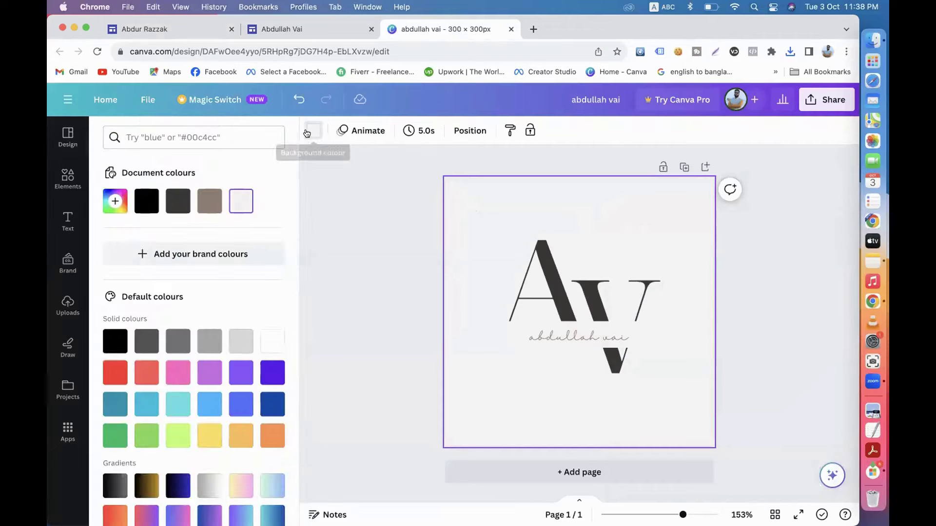
{"action": "left_click", "coordinate": [115, 341]}
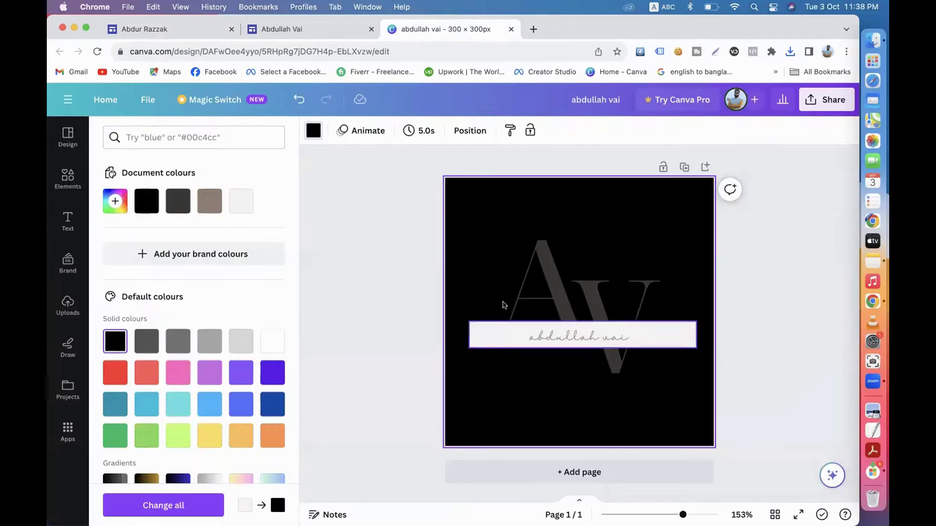
{"action": "left_click", "coordinate": [532, 287]}
{"action": "left_click", "coordinate": [481, 132]}
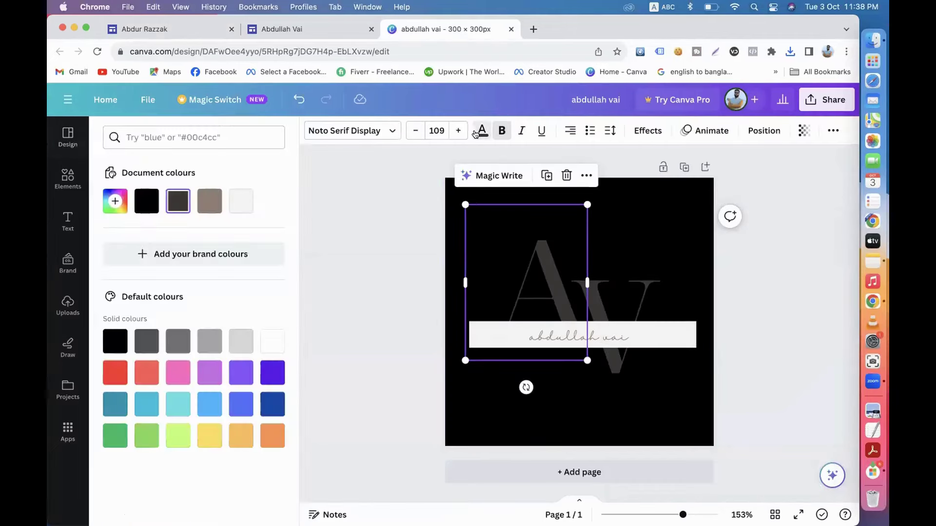
{"action": "left_click", "coordinate": [272, 341]}
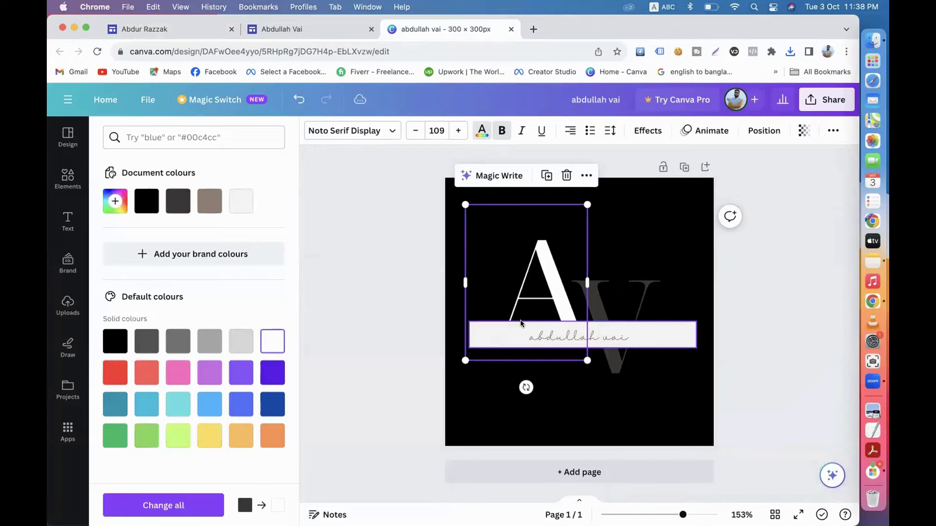
{"action": "left_click", "coordinate": [612, 297]}
{"action": "left_click", "coordinate": [484, 132]}
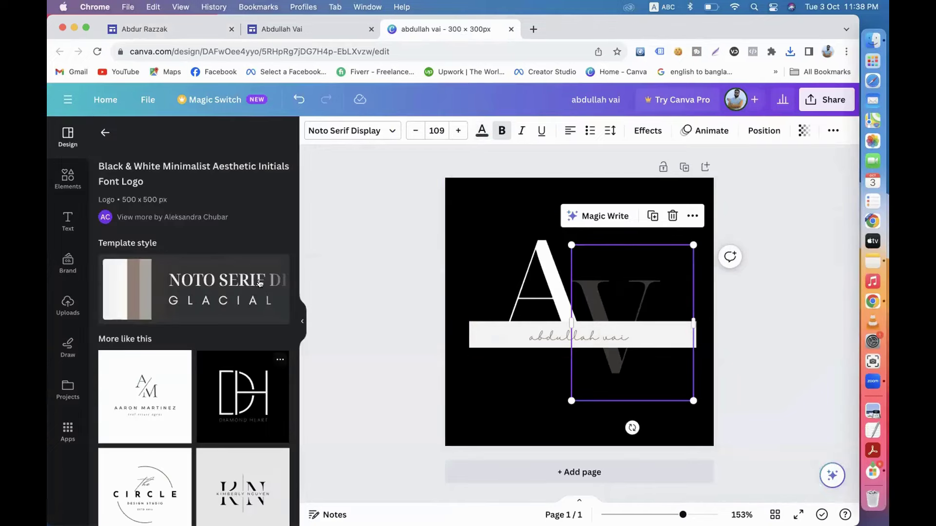
{"action": "left_click", "coordinate": [484, 132]}
{"action": "left_click", "coordinate": [268, 341]}
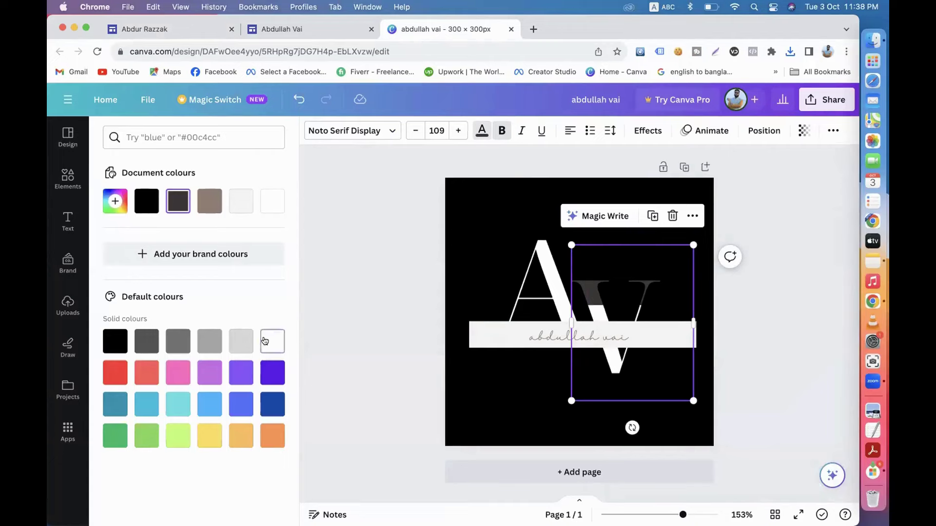
{"action": "key", "text": "Escape"}
{"action": "key", "text": "Escape"}
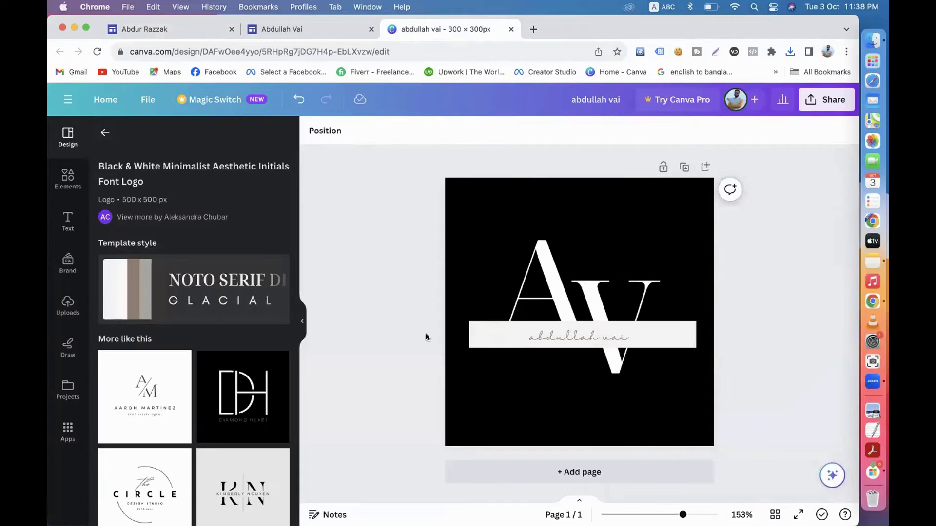
Delete the white bar and the script name text so only the AV initials remain
{"action": "left_click", "coordinate": [476, 325]}
{"action": "key", "text": "Delete"}
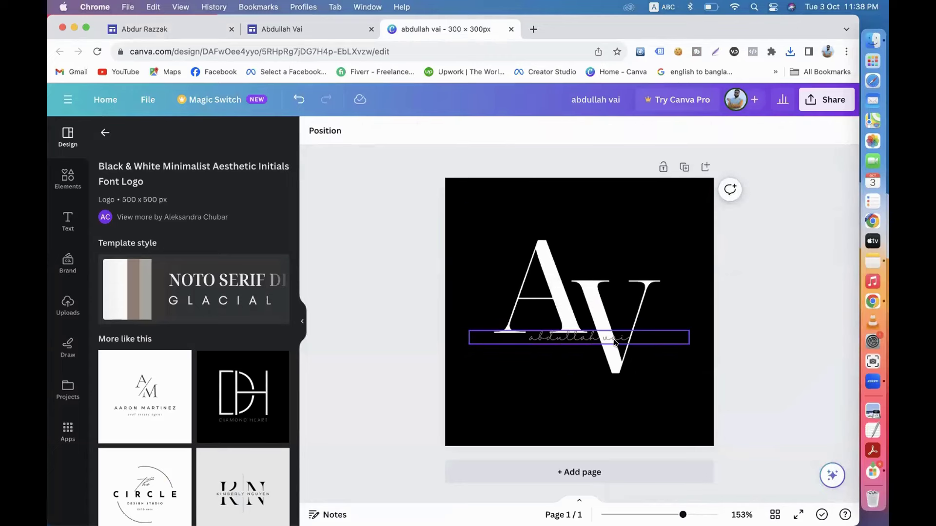
{"action": "left_click", "coordinate": [601, 342]}
{"action": "key", "text": "Delete"}
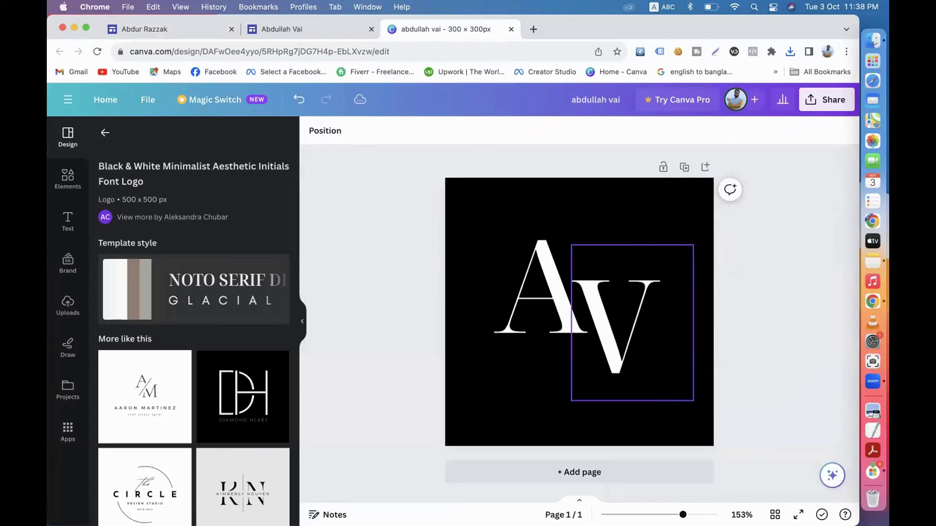
{"action": "left_click", "coordinate": [65, 227]}
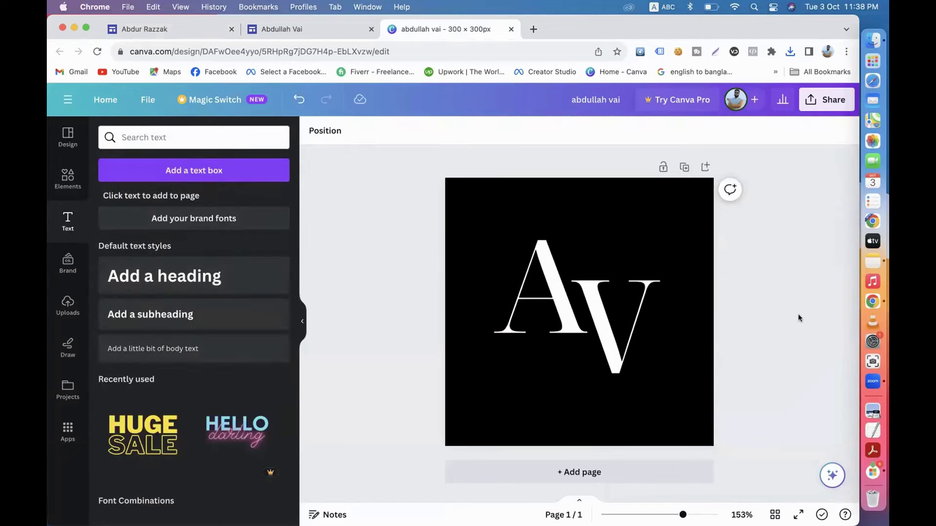
{"action": "left_click", "coordinate": [262, 29]}
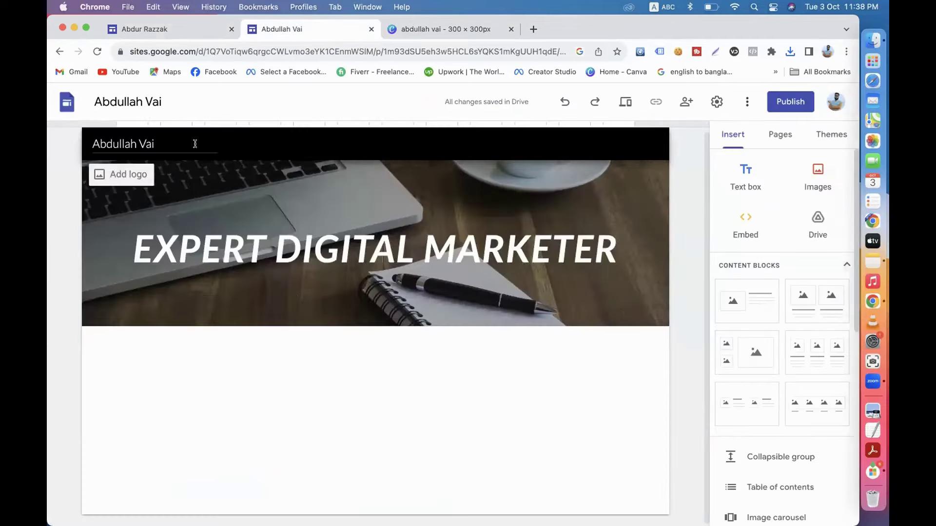
Compare the published portfolio site's header, then go back to the white-on-black AV logo in Canva
{"action": "left_click", "coordinate": [168, 23]}
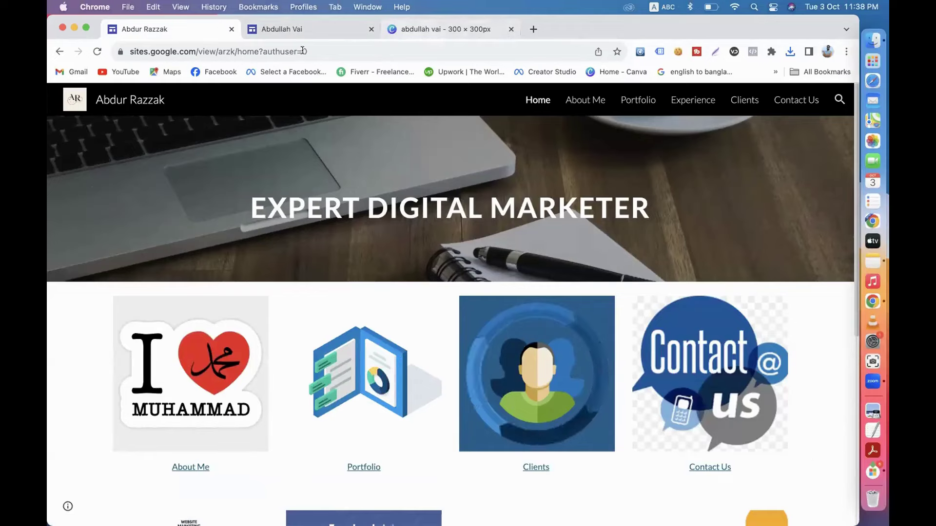
{"action": "left_click", "coordinate": [404, 37]}
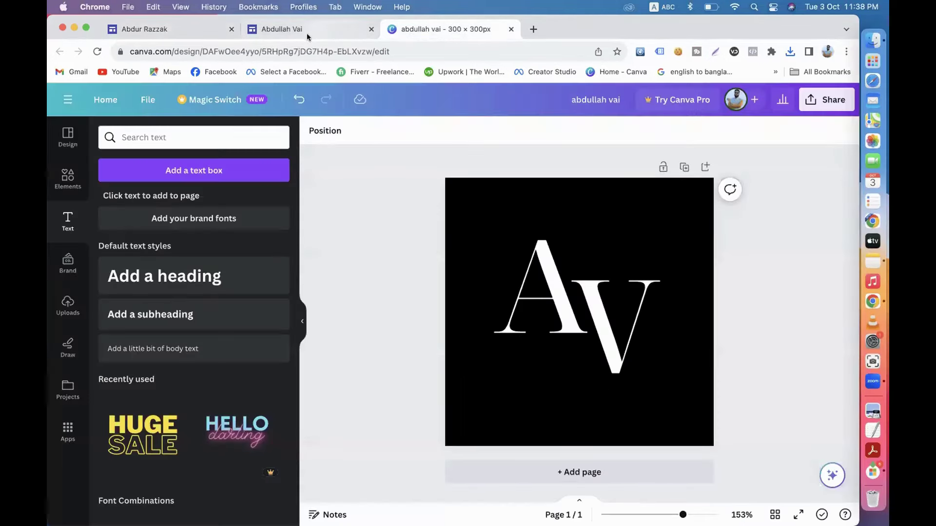
{"action": "left_click", "coordinate": [309, 33]}
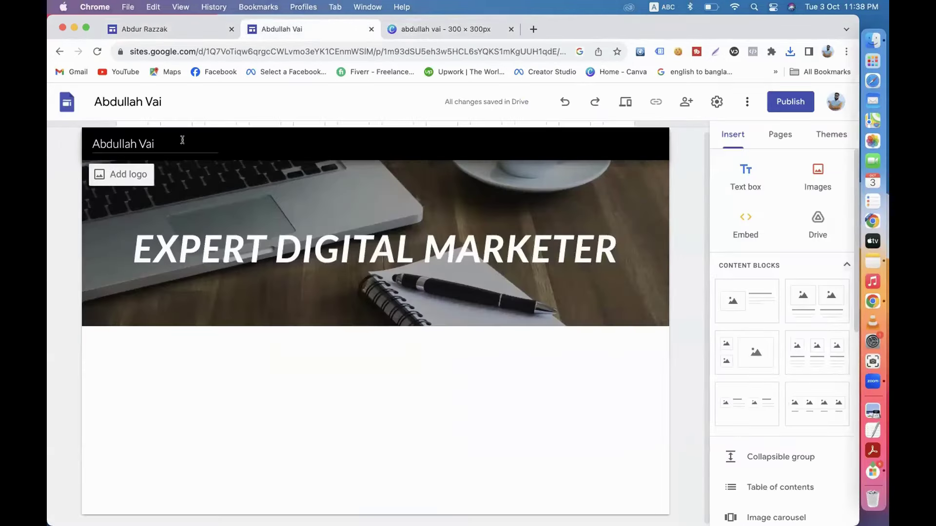
{"action": "left_click", "coordinate": [405, 29]}
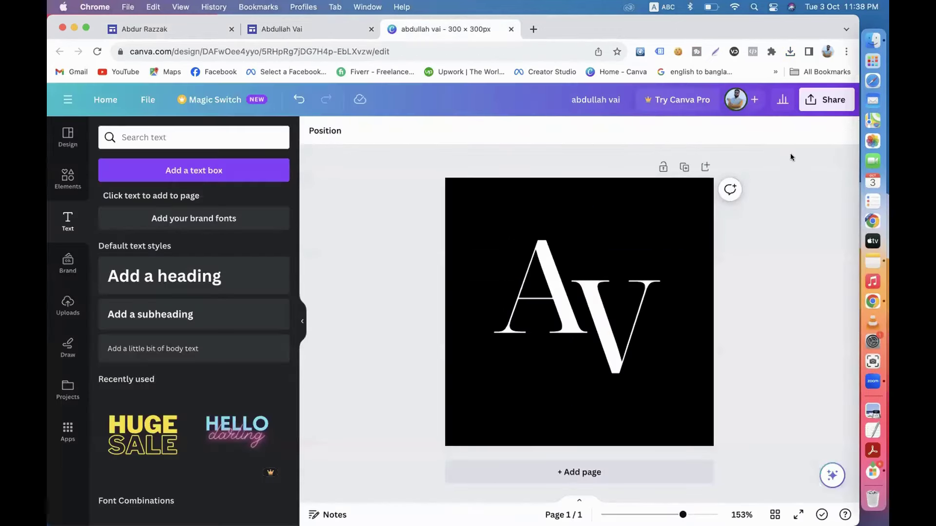
Append 'final' to the AV logo design's title and download it as a PNG
{"action": "left_click", "coordinate": [626, 101]}
{"action": "type", "text": "final"}
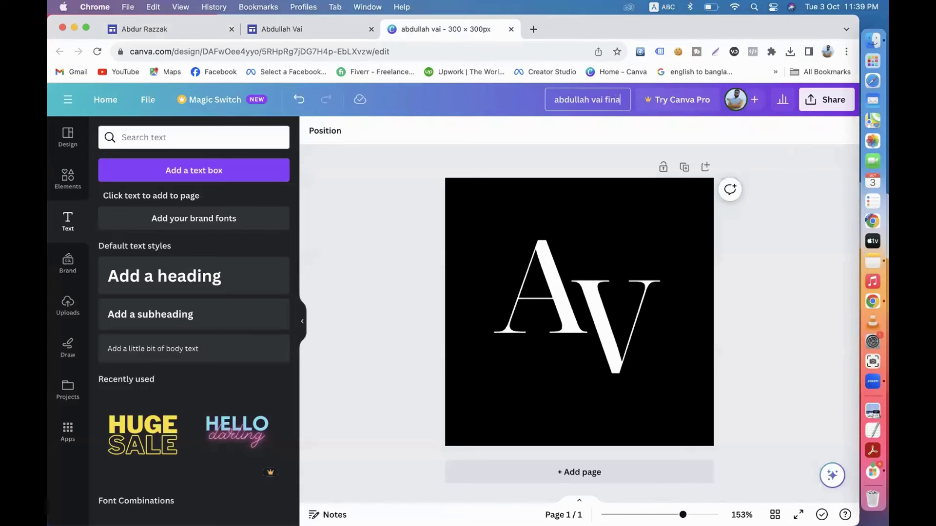
{"action": "left_click", "coordinate": [827, 99]}
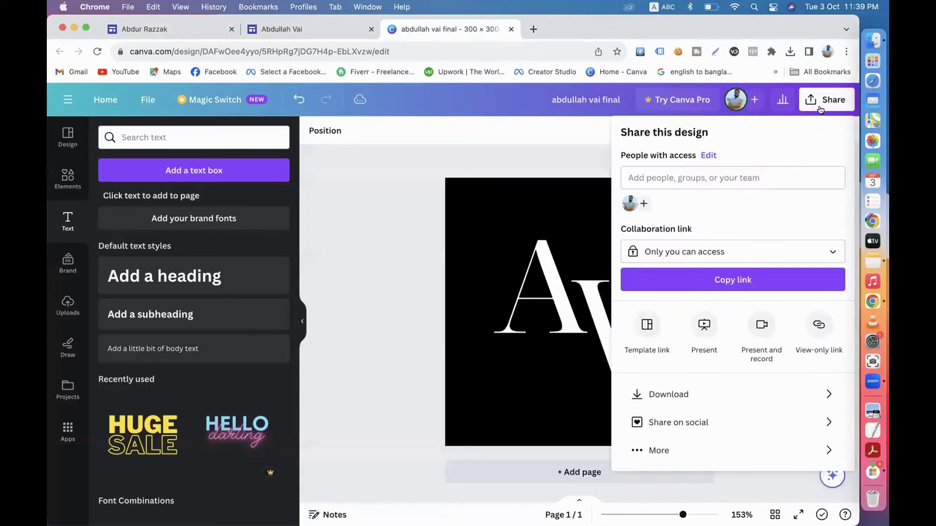
{"action": "left_click", "coordinate": [709, 395]}
{"action": "left_click", "coordinate": [731, 319]}
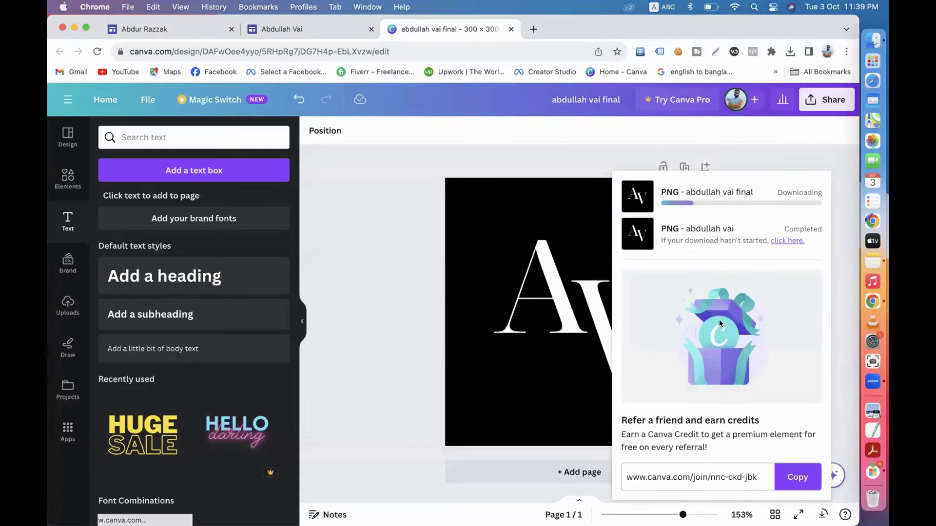
{"action": "left_click", "coordinate": [302, 28]}
Upload the final AV PNG from Downloads as the site logo under Brand images
{"action": "mouse_move", "coordinate": [171, 164]}
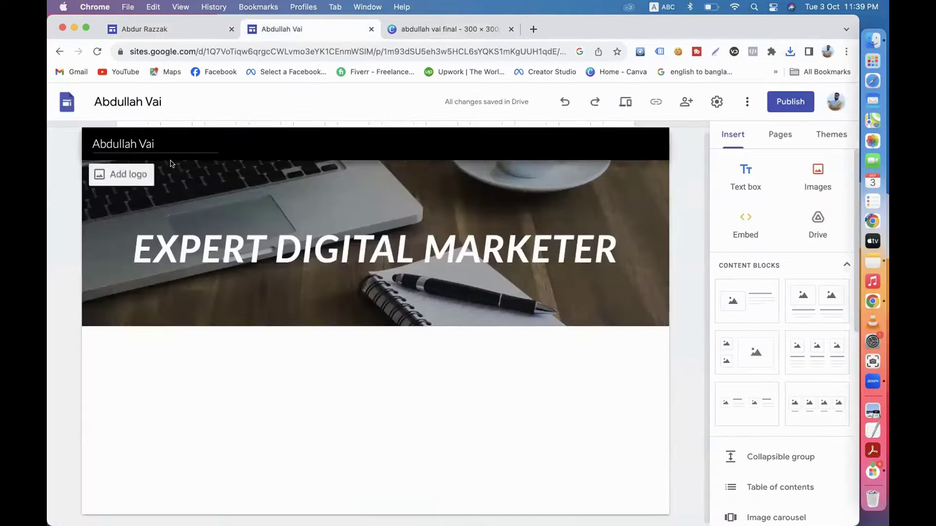
{"action": "left_click", "coordinate": [125, 175]}
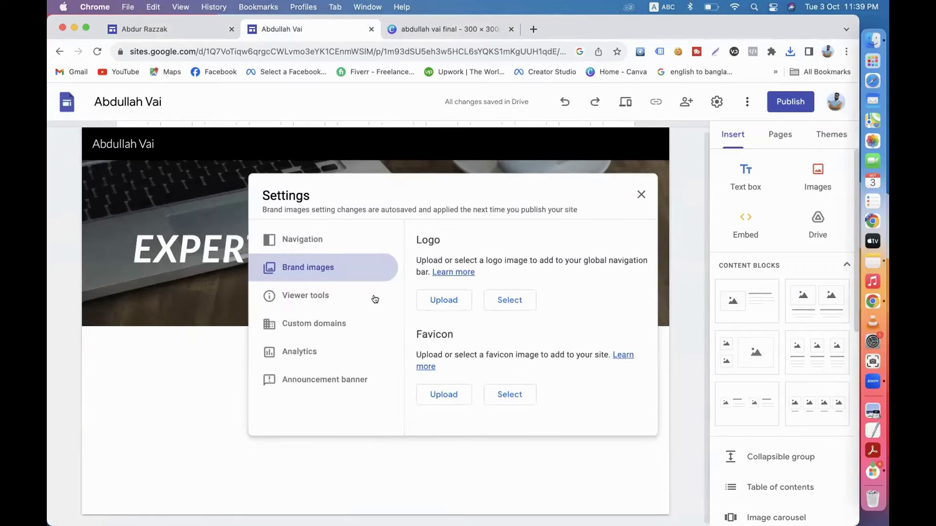
{"action": "left_click", "coordinate": [433, 306]}
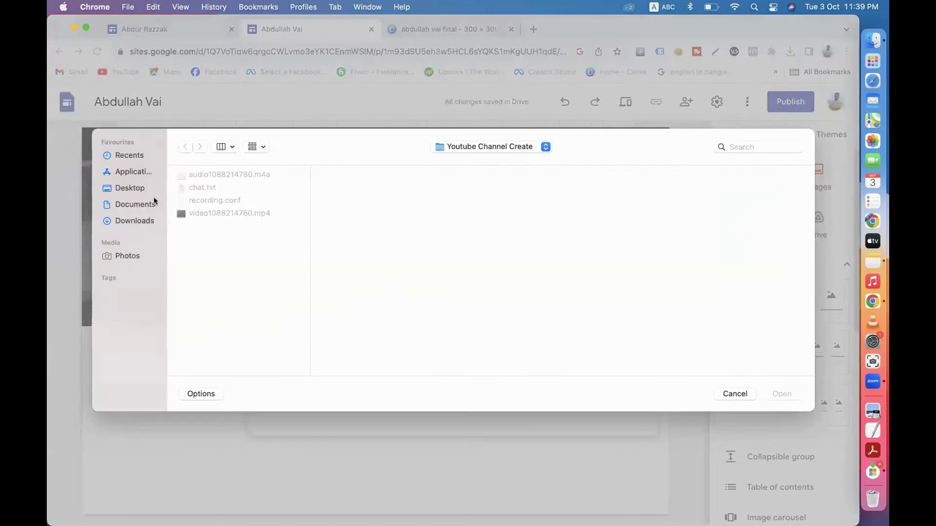
{"action": "left_click", "coordinate": [137, 219]}
{"action": "left_click", "coordinate": [189, 249]}
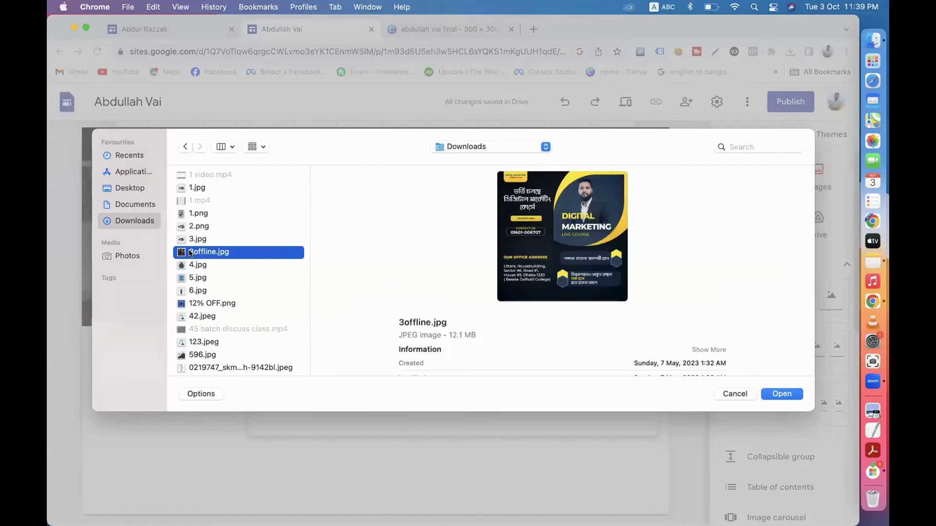
{"action": "key", "text": "a"}
{"action": "scroll", "coordinate": [182, 241], "scroll_direction": "down", "scroll_amount": 5}
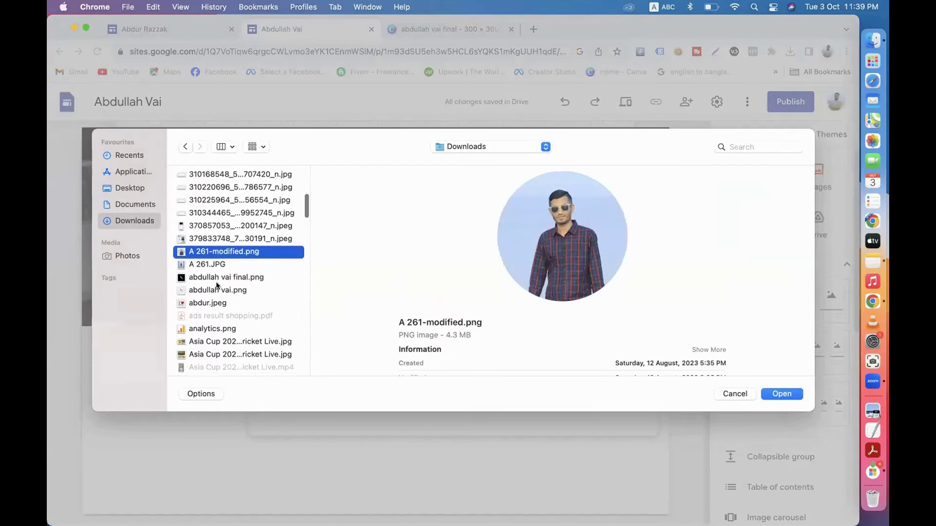
{"action": "left_click", "coordinate": [222, 278]}
{"action": "left_click", "coordinate": [780, 393]}
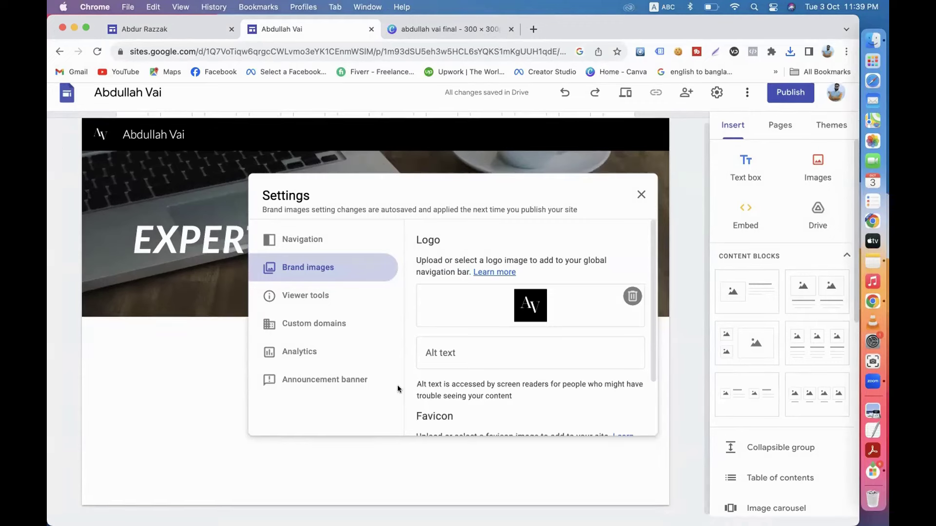
{"action": "scroll", "coordinate": [551, 368], "scroll_direction": "down", "scroll_amount": 3}
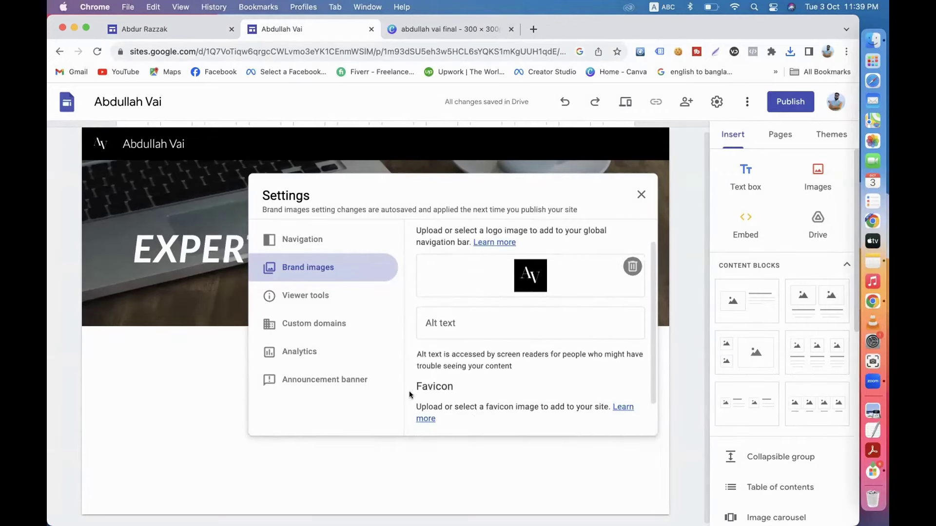
{"action": "scroll", "coordinate": [499, 388], "scroll_direction": "down", "scroll_amount": 2}
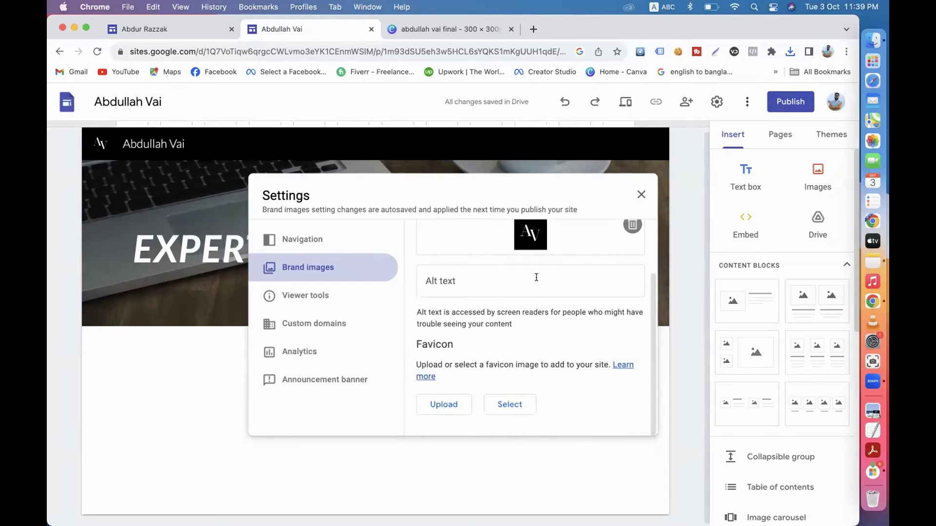
Upload the same final AV PNG from Downloads as the site's favicon
{"action": "left_click", "coordinate": [439, 406]}
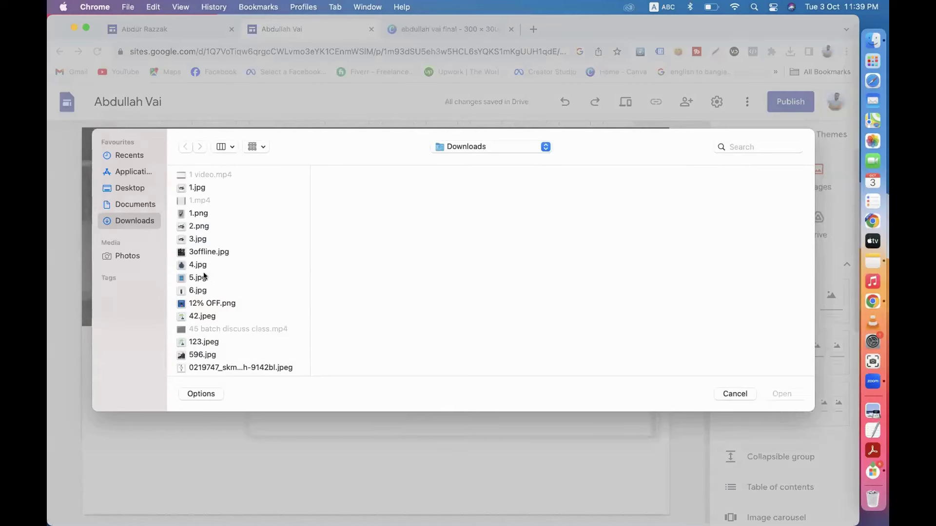
{"action": "scroll", "coordinate": [230, 303], "scroll_direction": "down", "scroll_amount": 15}
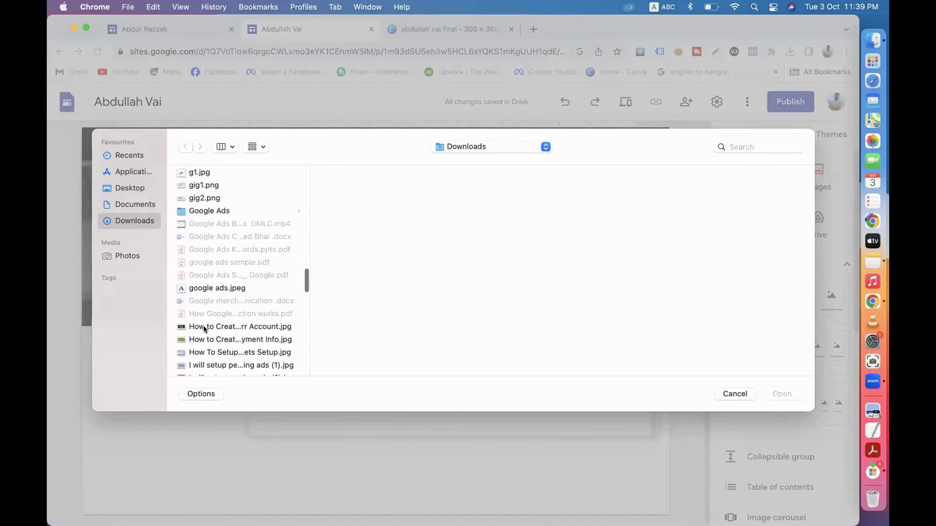
{"action": "left_click", "coordinate": [205, 328]}
{"action": "key", "text": "a"}
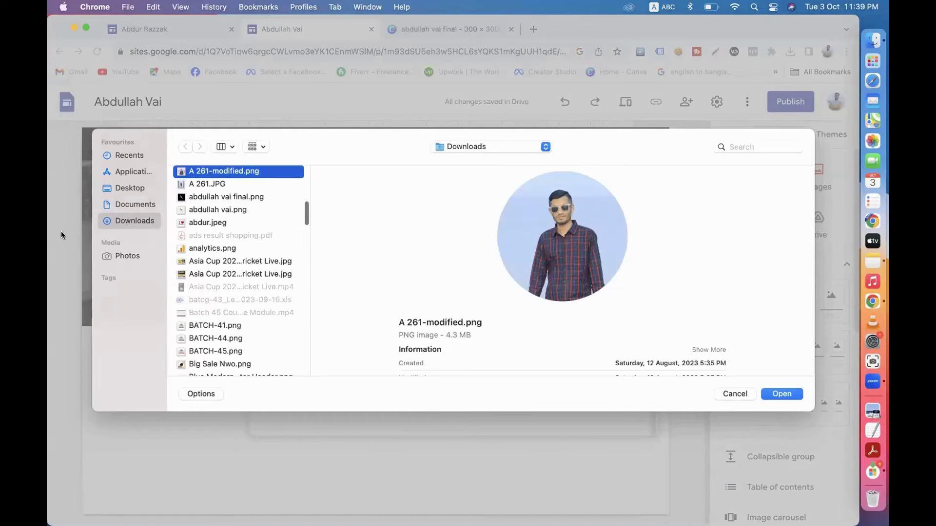
{"action": "left_click", "coordinate": [194, 198]}
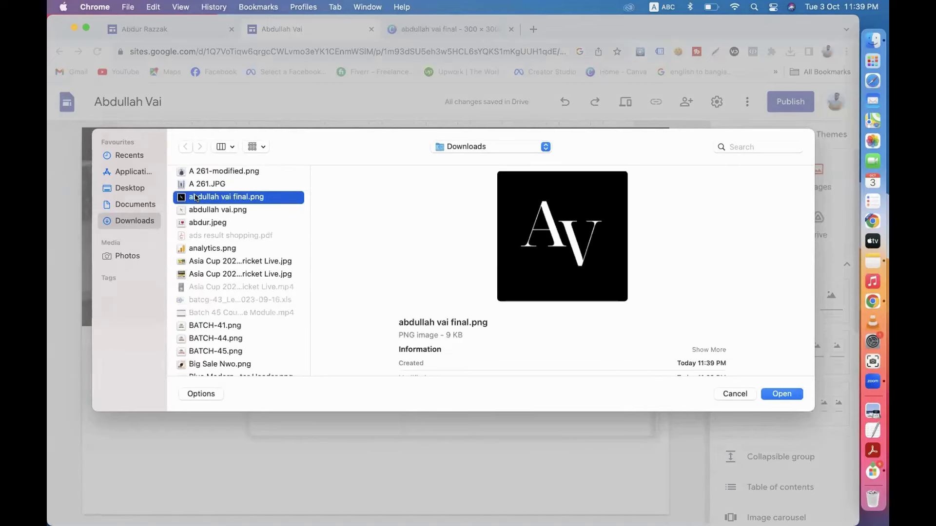
{"action": "left_click", "coordinate": [790, 395]}
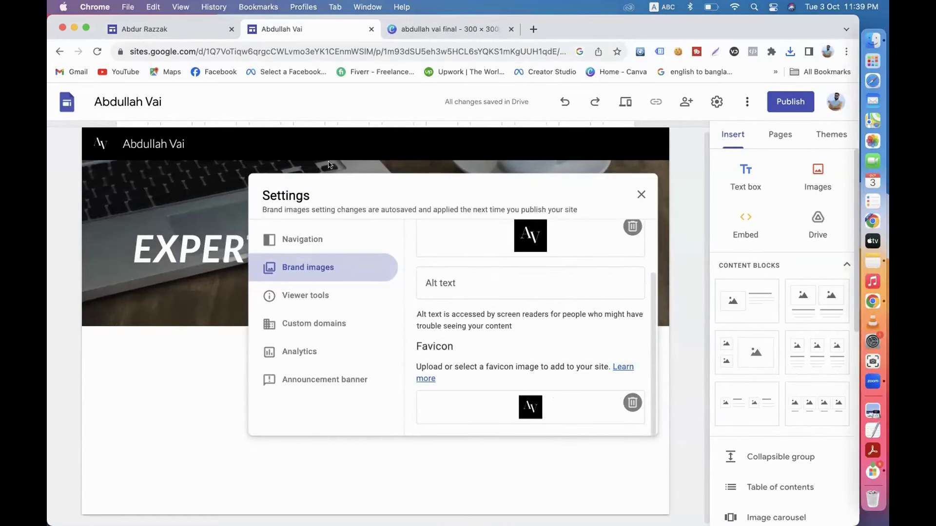
{"action": "left_click", "coordinate": [533, 29]}
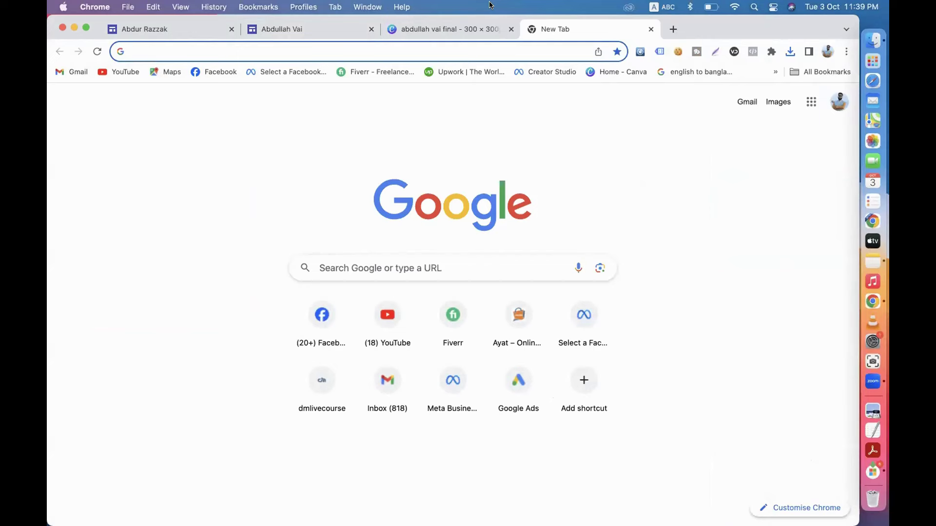
Load dmlivecourse.com in one tab and dmlcit.com in a second new tab
{"action": "type", "text": "d"}
{"action": "key", "text": "Return"}
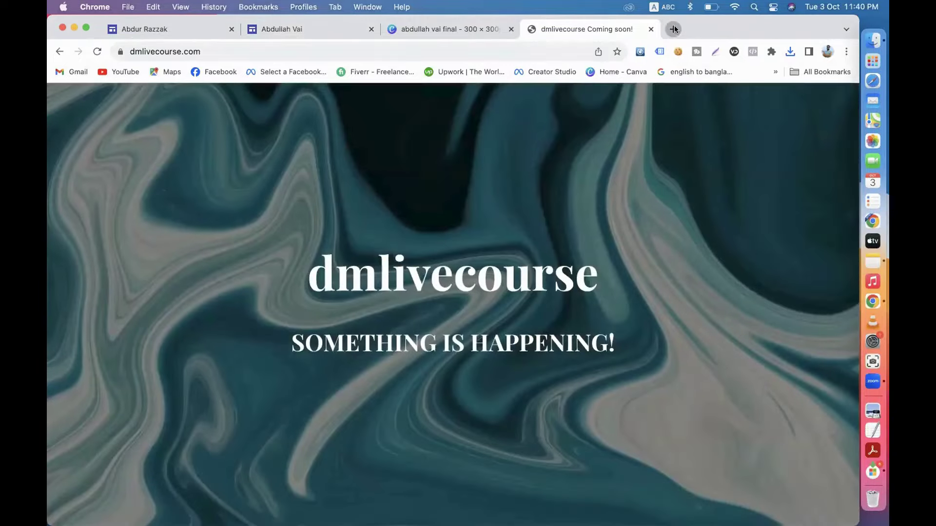
{"action": "left_click", "coordinate": [673, 29]}
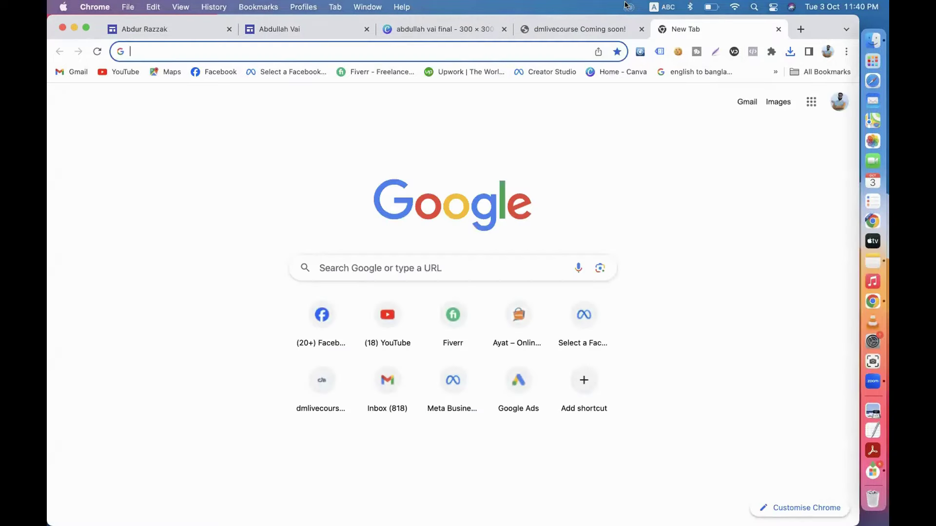
{"action": "type", "text": "dmlc"}
{"action": "key", "text": "Return"}
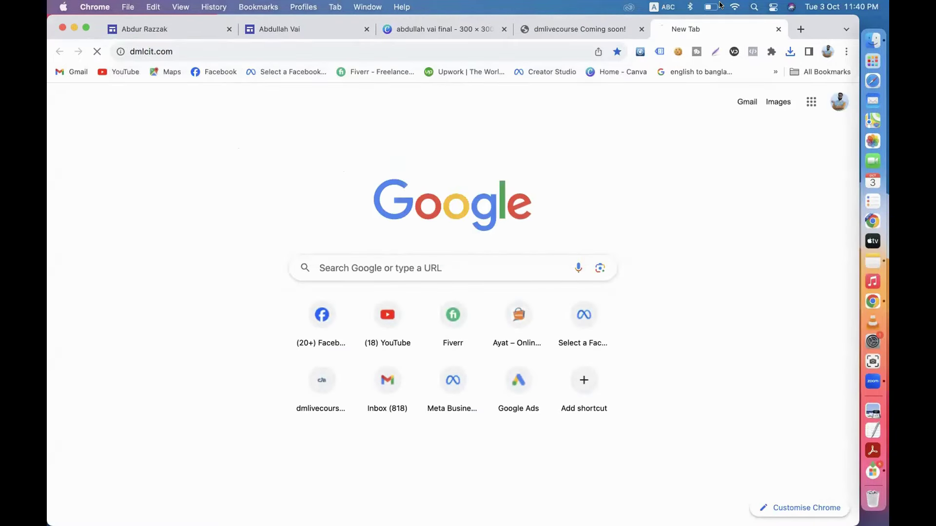
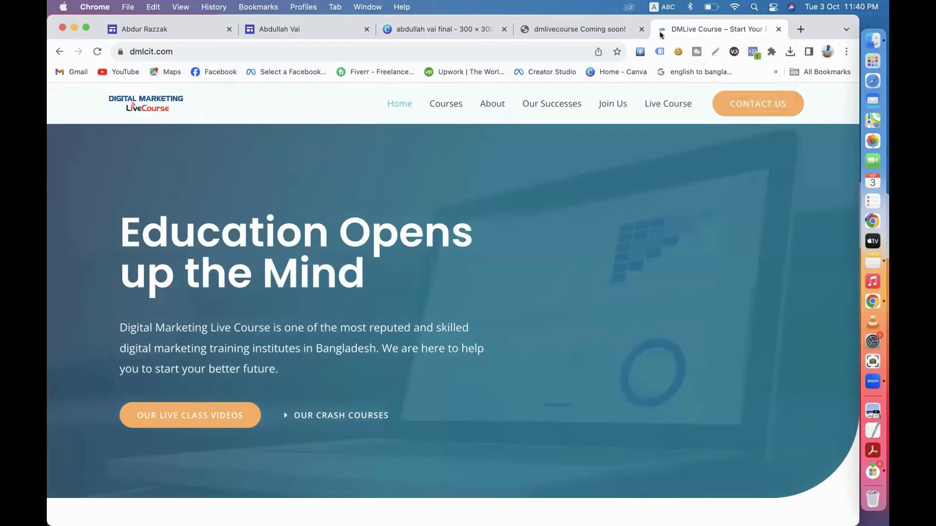
Close the 'Coming soon' DMLive Course tab and return to the site editor
{"action": "left_click", "coordinate": [250, 28]}
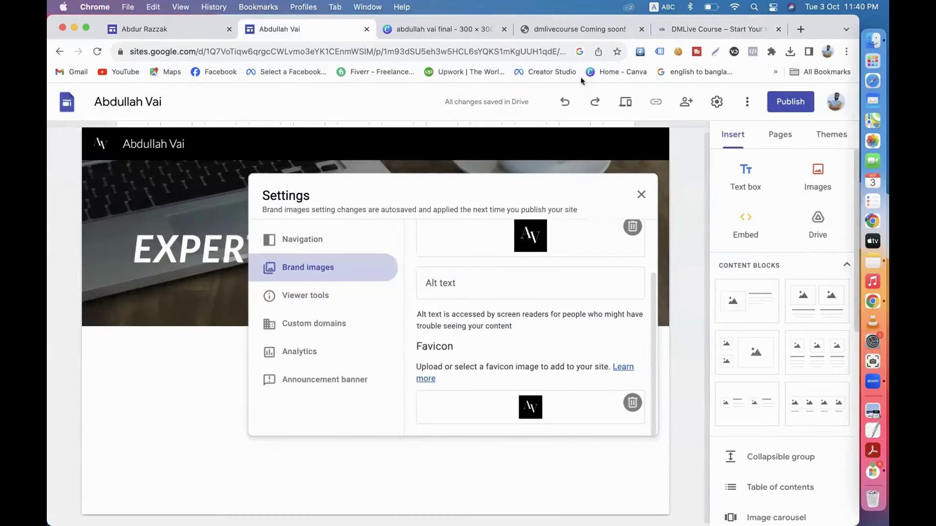
{"action": "left_click", "coordinate": [687, 33]}
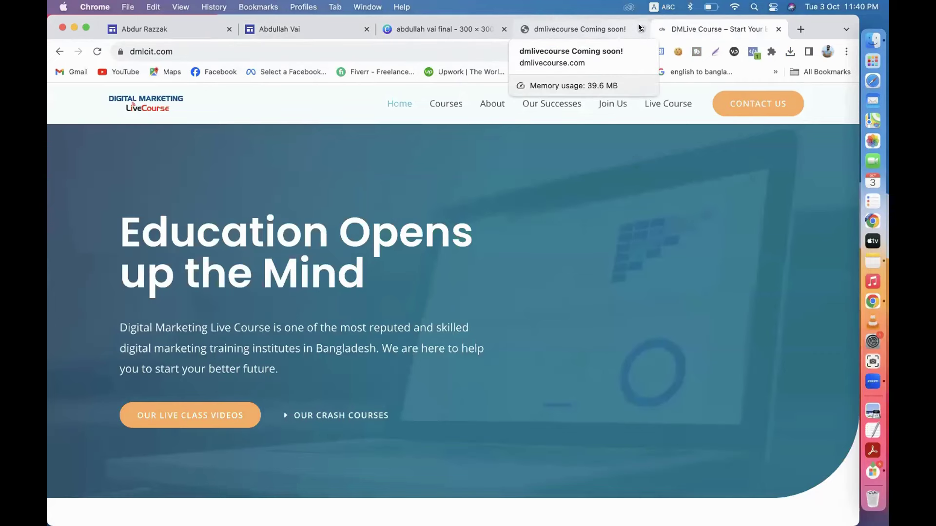
{"action": "left_click", "coordinate": [641, 30]}
{"action": "left_click", "coordinate": [289, 29]}
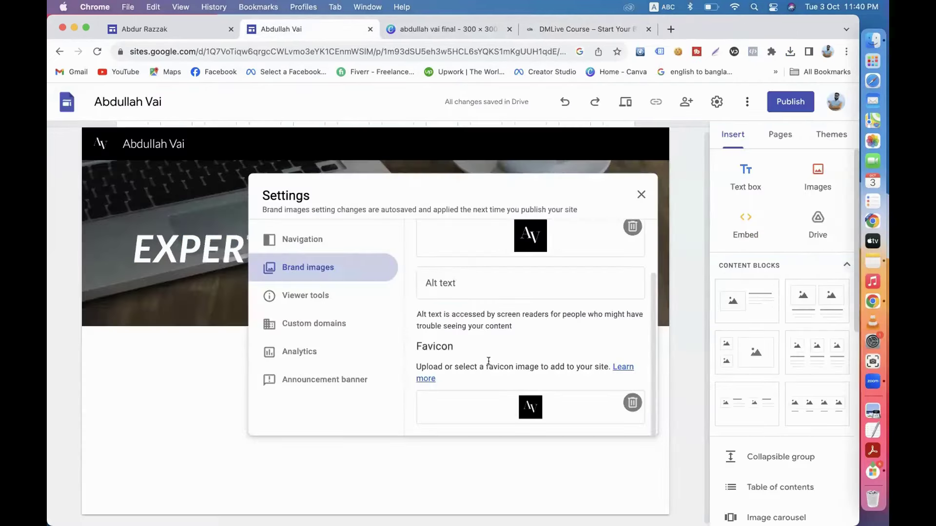
Review the Custom domains, Viewer tools, Analytics and Navigation settings, then close Settings
{"action": "left_click", "coordinate": [330, 325]}
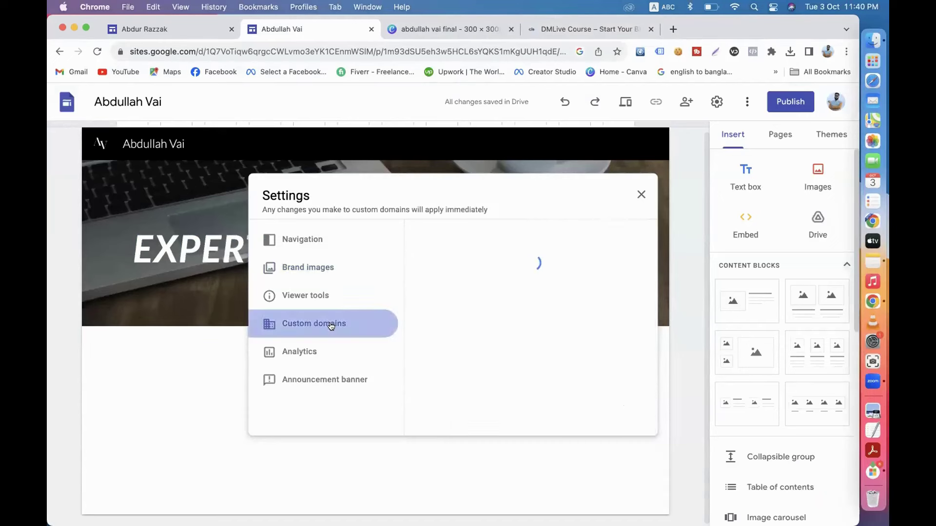
{"action": "left_click", "coordinate": [307, 297]}
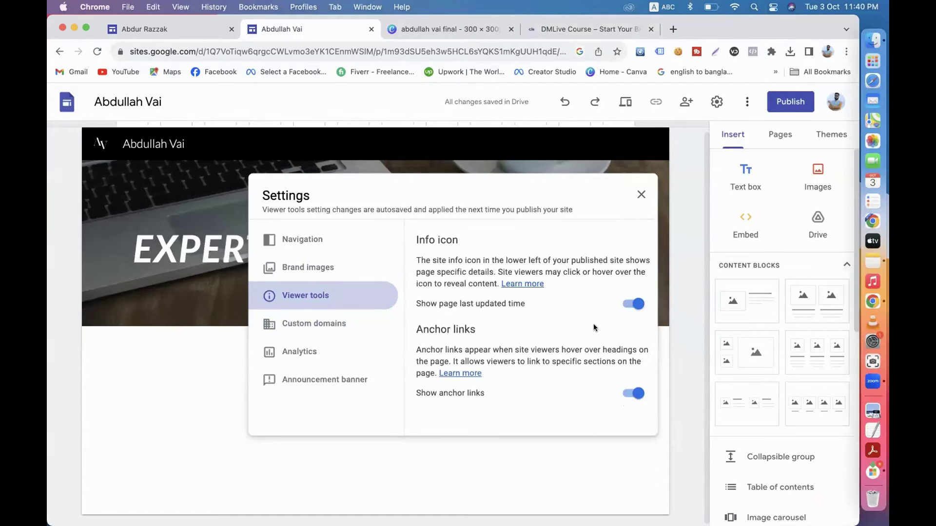
{"action": "left_click", "coordinate": [308, 357]}
{"action": "left_click", "coordinate": [302, 244]}
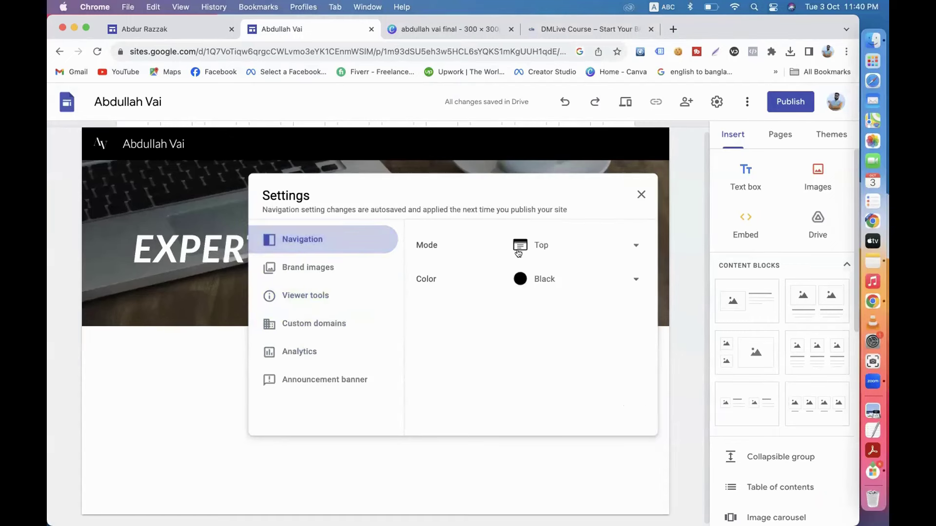
{"action": "left_click", "coordinate": [641, 194]}
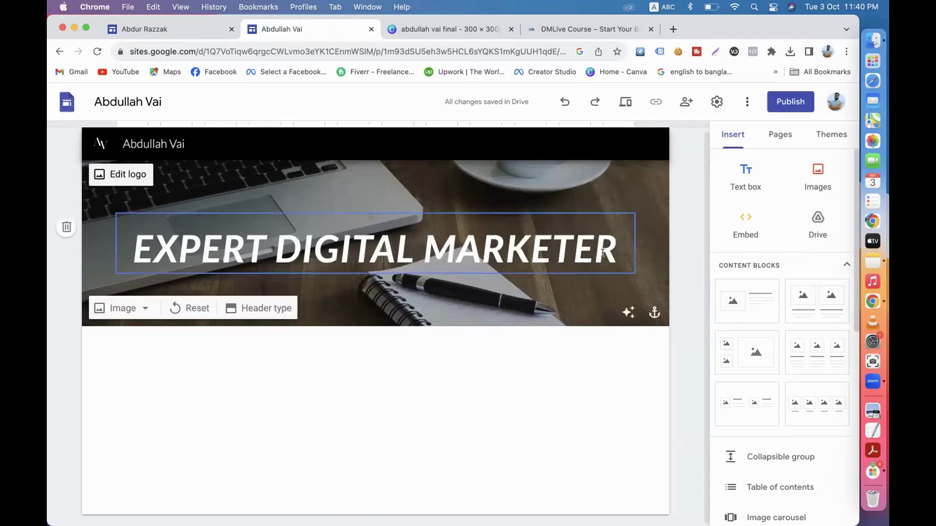
Underline the whole EXPERT DIGITAL MARKETER header title
{"action": "left_click_drag", "start_coordinate": [603, 253], "coordinate": [213, 234]}
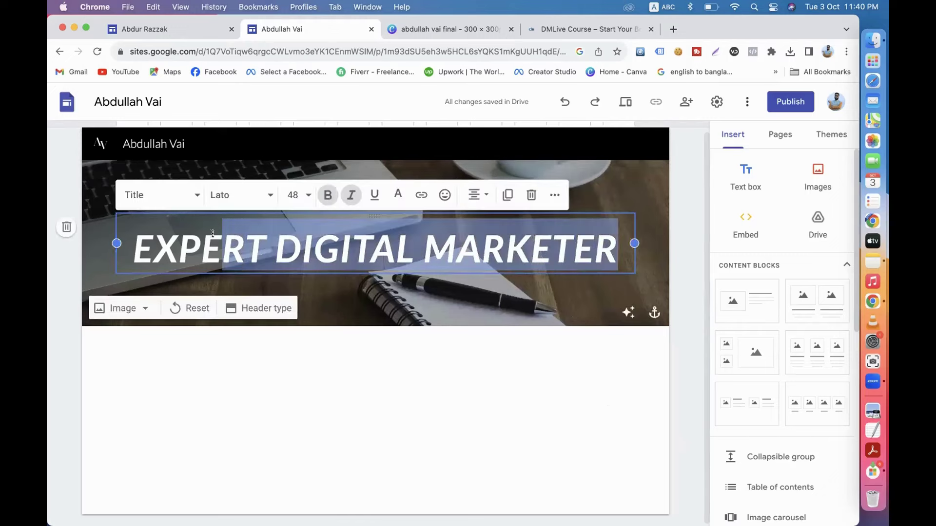
{"action": "double_click", "coordinate": [151, 237]}
{"action": "left_click_drag", "start_coordinate": [151, 237], "coordinate": [537, 240]}
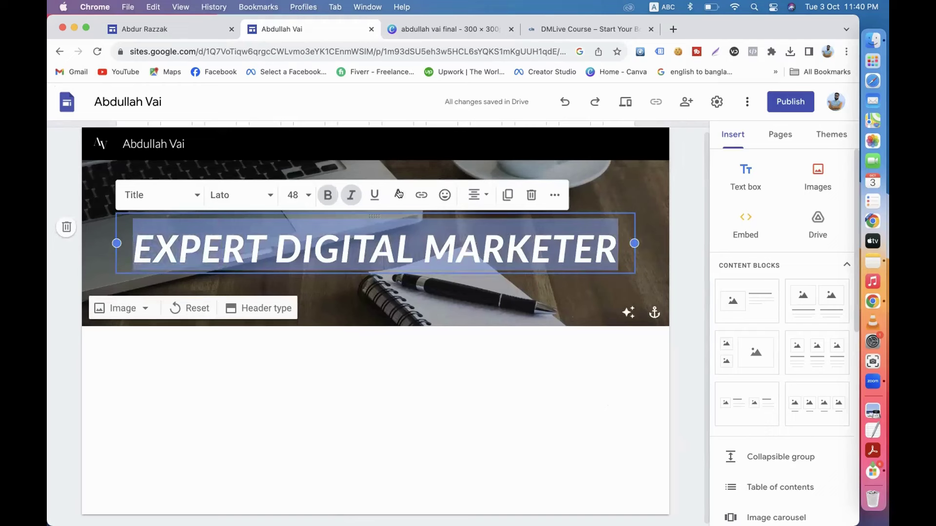
{"action": "left_click", "coordinate": [374, 195]}
{"action": "left_click", "coordinate": [695, 353]}
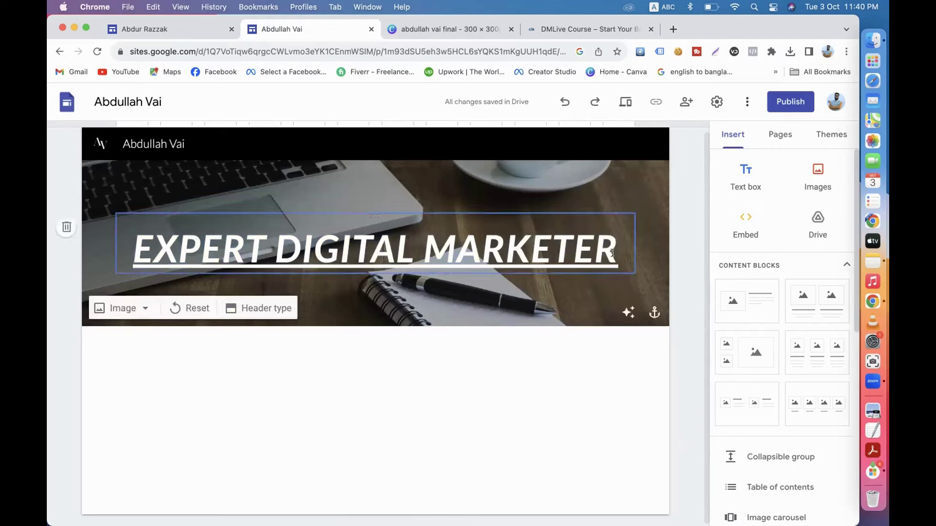
Deselect the title and switch to the published reference site tab
{"action": "mouse_move", "coordinate": [614, 265]}
{"action": "left_mouse_down"}
{"action": "mouse_move", "coordinate": [555, 260]}
{"action": "mouse_move", "coordinate": [615, 262]}
{"action": "left_mouse_up"}
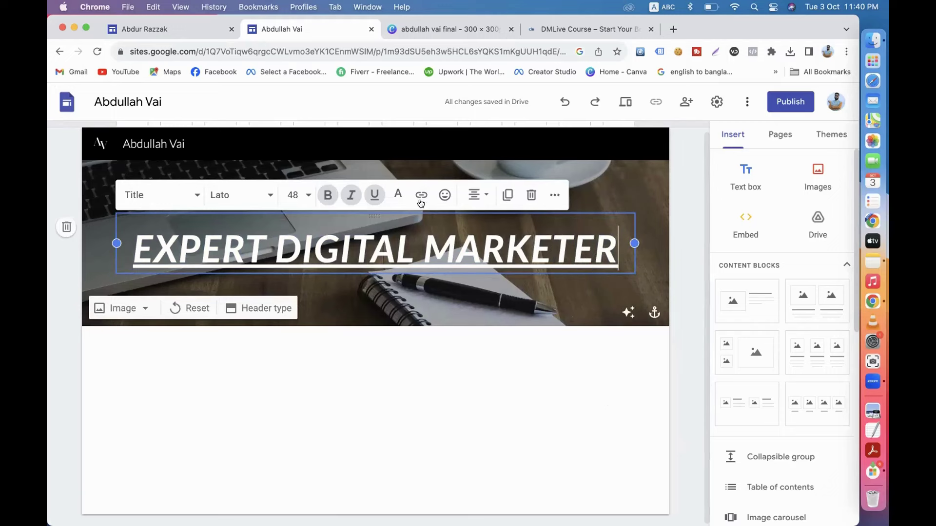
{"action": "left_click", "coordinate": [693, 334]}
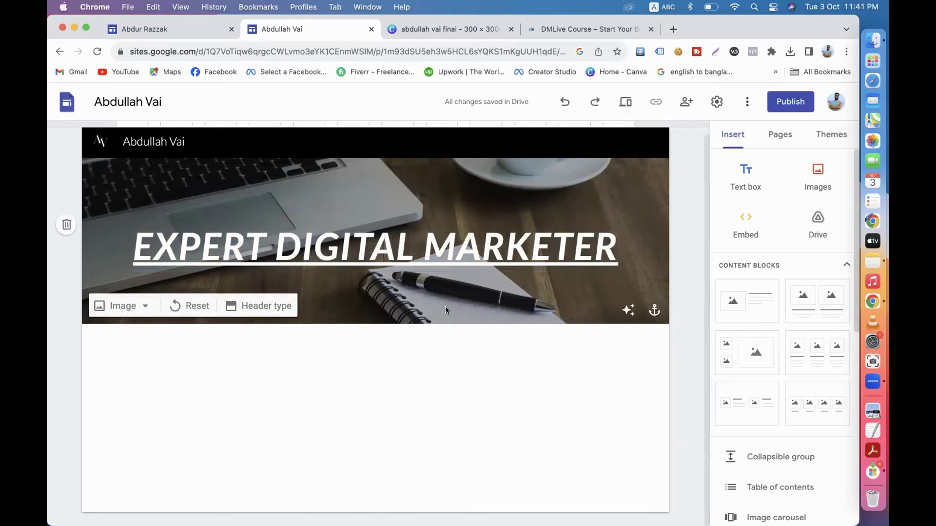
{"action": "scroll", "coordinate": [446, 306], "scroll_direction": "up", "scroll_amount": 1}
{"action": "left_click", "coordinate": [162, 28]}
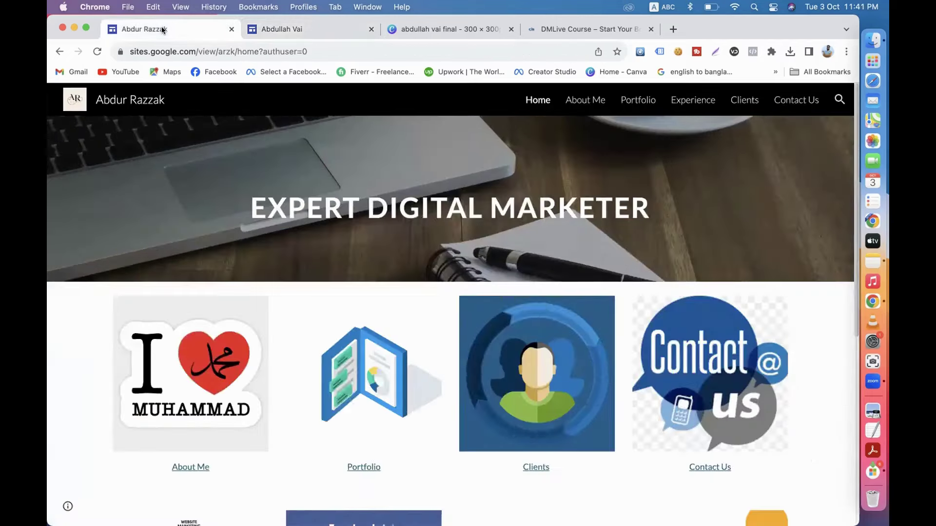
Scroll through the published reference site, then return to the Google Sites editor tab
{"action": "scroll", "coordinate": [242, 215], "scroll_direction": "up", "scroll_amount": 1}
{"action": "scroll", "coordinate": [242, 215], "scroll_direction": "down", "scroll_amount": 1}
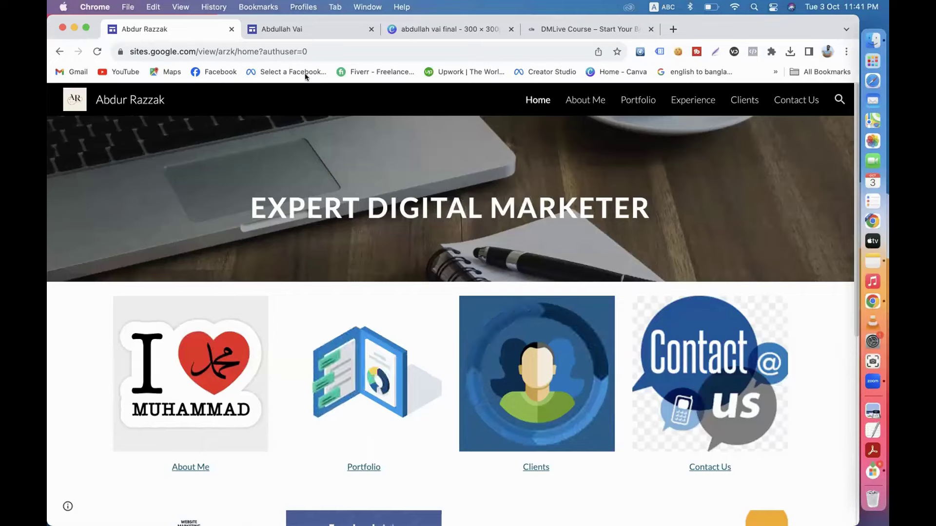
{"action": "left_click", "coordinate": [287, 32]}
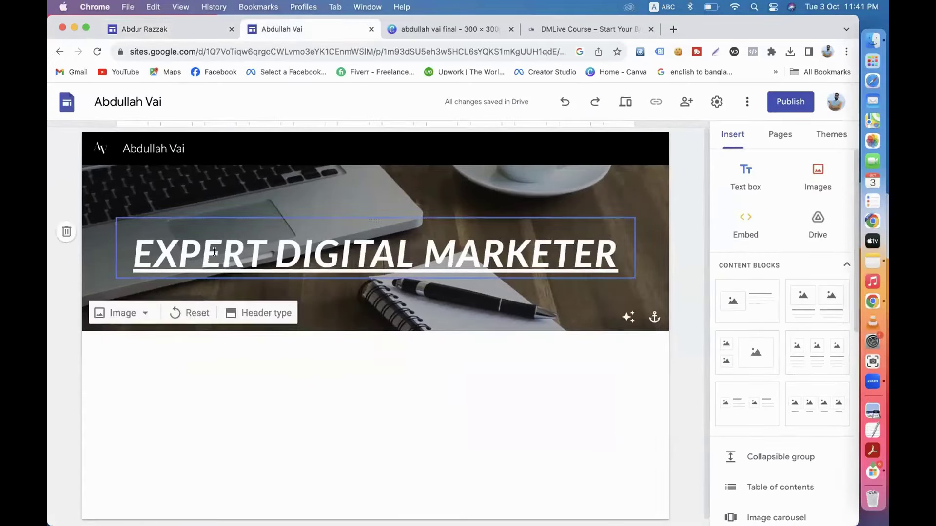
Add a new page named 'About Me' from the Pages panel
{"action": "left_click", "coordinate": [777, 135]}
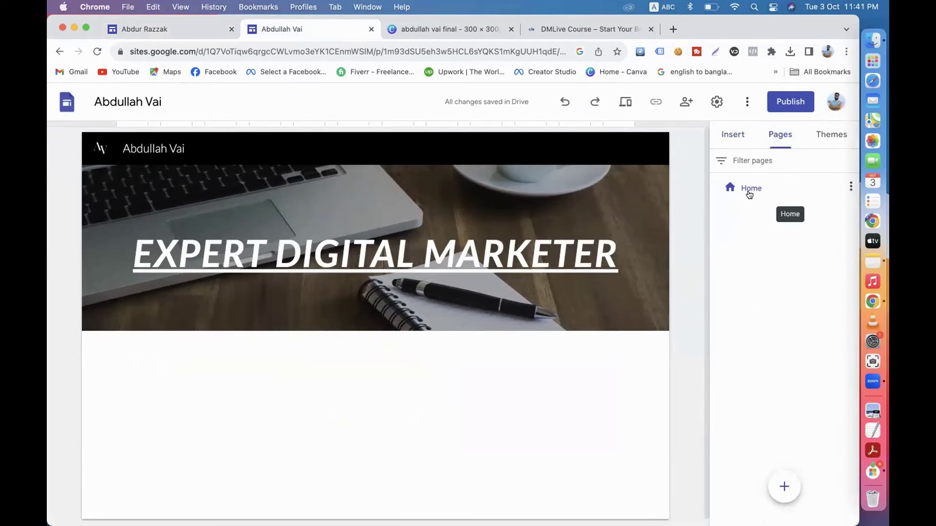
{"action": "mouse_move", "coordinate": [785, 487]}
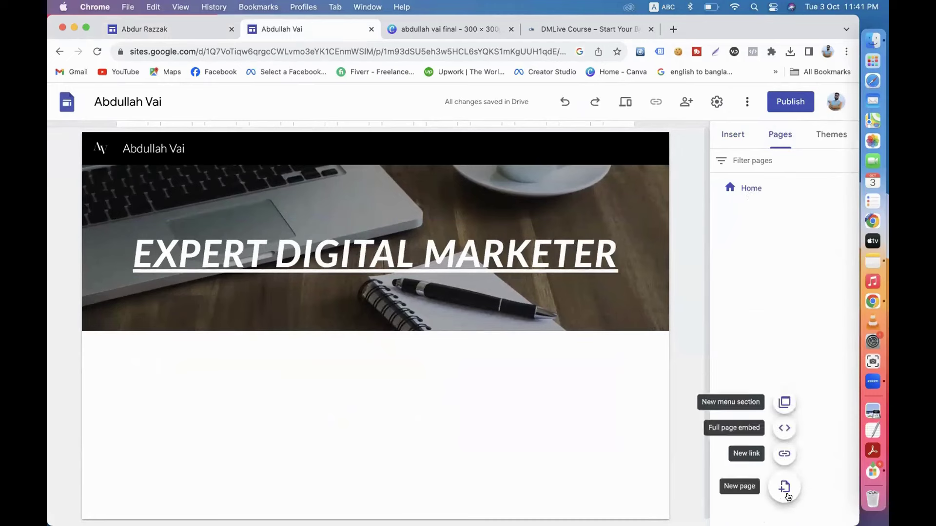
{"action": "left_click", "coordinate": [785, 488]}
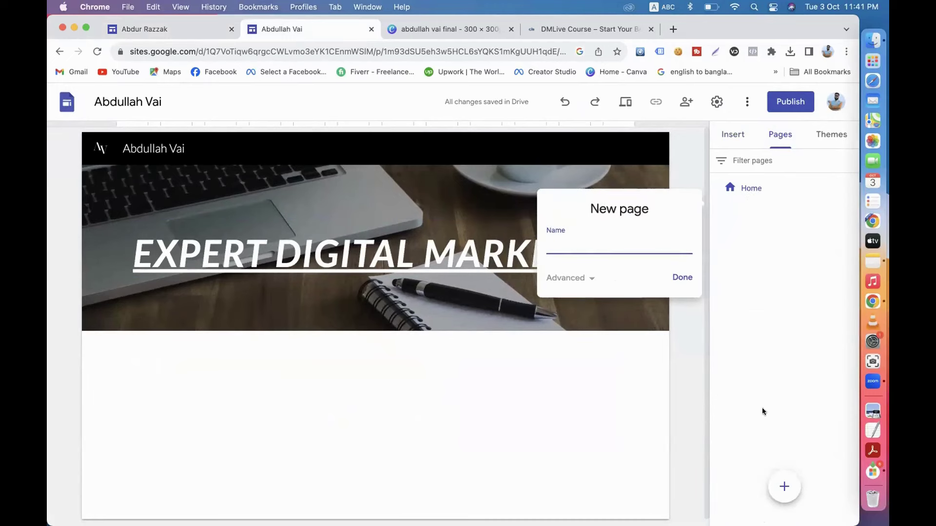
{"action": "type", "text": "About me"}
{"action": "key", "text": "BackSpace"}
{"action": "key", "text": "BackSpace"}
{"action": "type", "text": "Me"}
{"action": "left_click", "coordinate": [669, 277]}
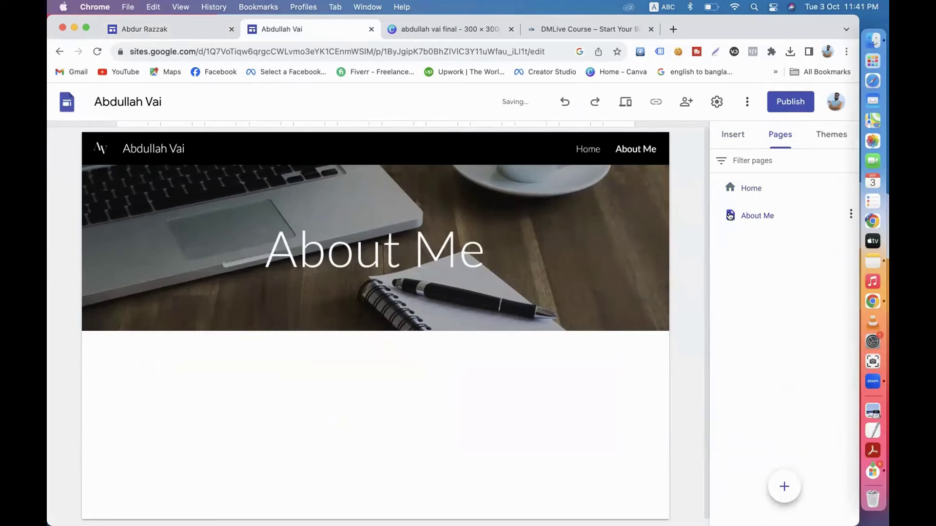
{"action": "left_click", "coordinate": [729, 216]}
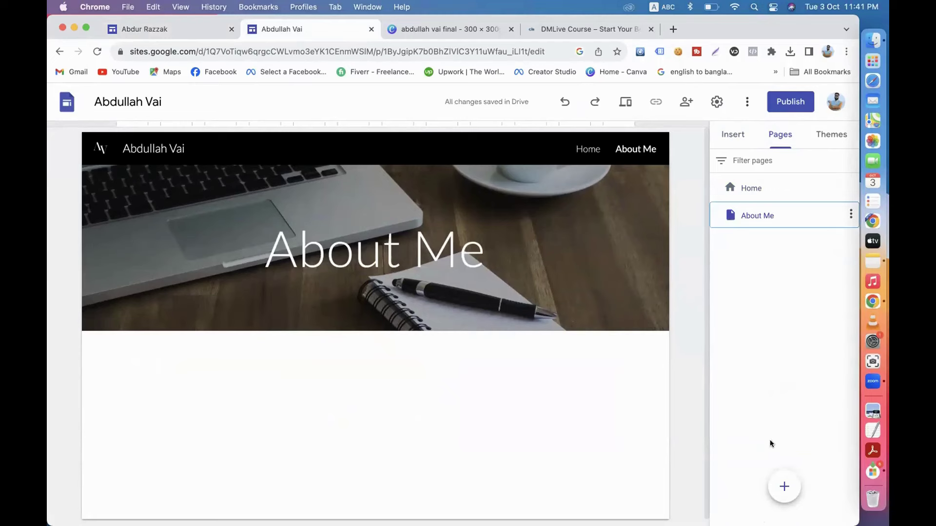
Add a 'Portfolio' page and start another new page named 'Contact Us'
{"action": "left_click", "coordinate": [784, 486]}
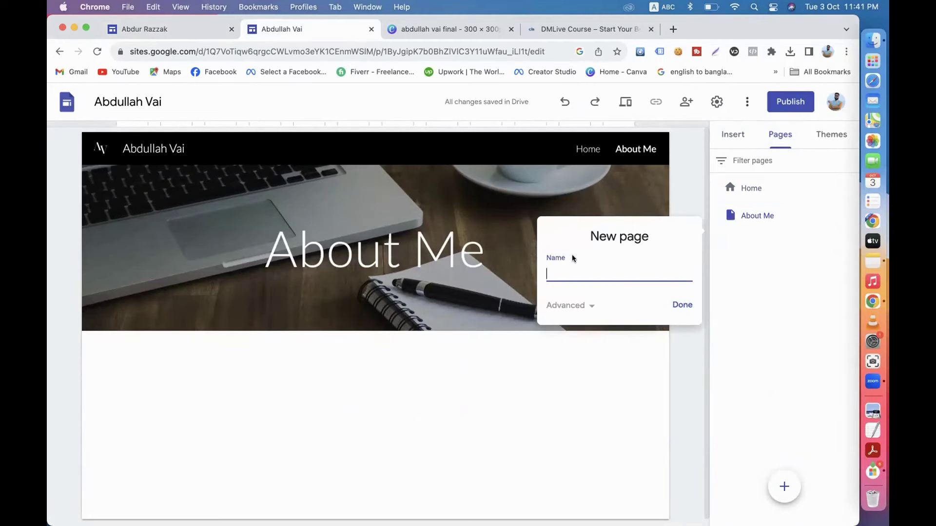
{"action": "type", "text": "Portfolio"}
{"action": "left_click", "coordinate": [678, 304]}
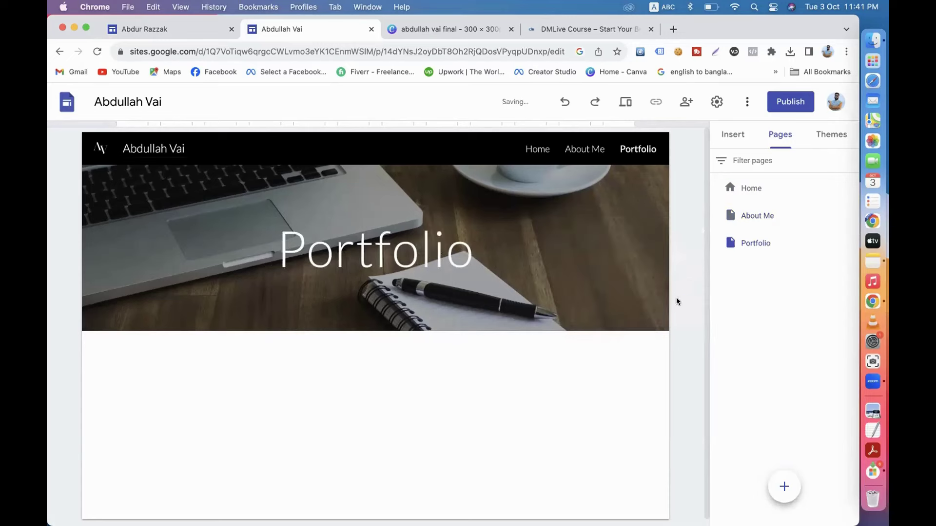
{"action": "left_click", "coordinate": [784, 486]}
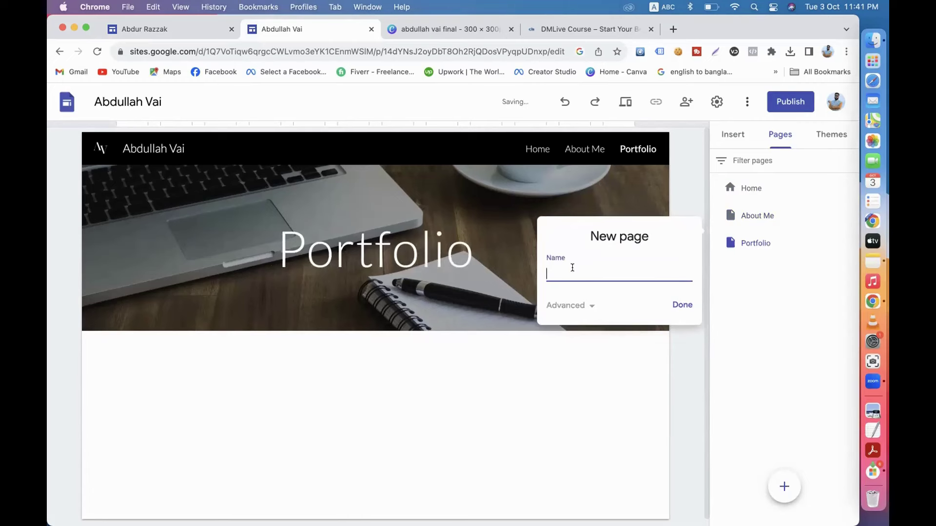
{"action": "type", "text": "Conta"}
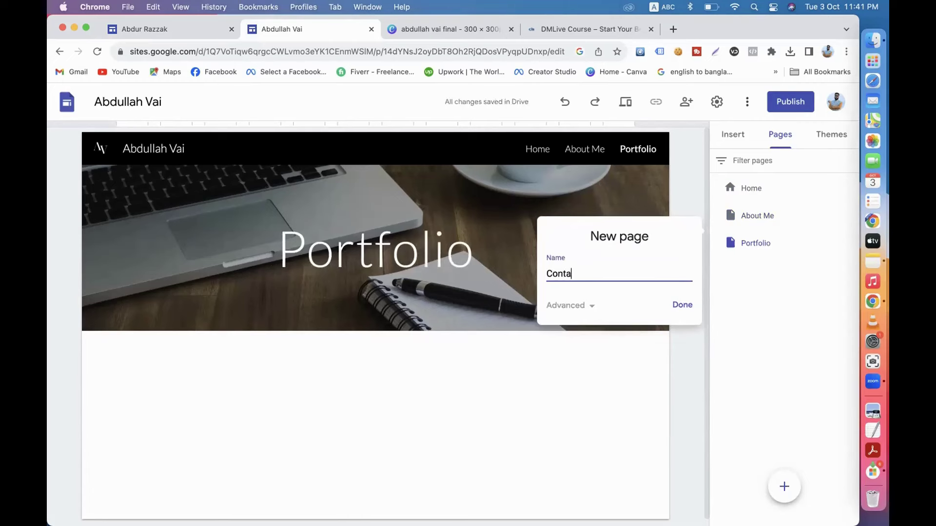
{"action": "type", "text": "ct us"}
{"action": "key", "text": "BackSpace"}
{"action": "key", "text": "BackSpace"}
{"action": "key", "text": "BackSpace"}
{"action": "key", "text": "BackSpace"}
{"action": "key", "text": "BackSpace"}
{"action": "key", "text": "BackSpace"}
Finish the Contact Us page and add a page named 'Experience'
{"action": "left_click", "coordinate": [683, 304]}
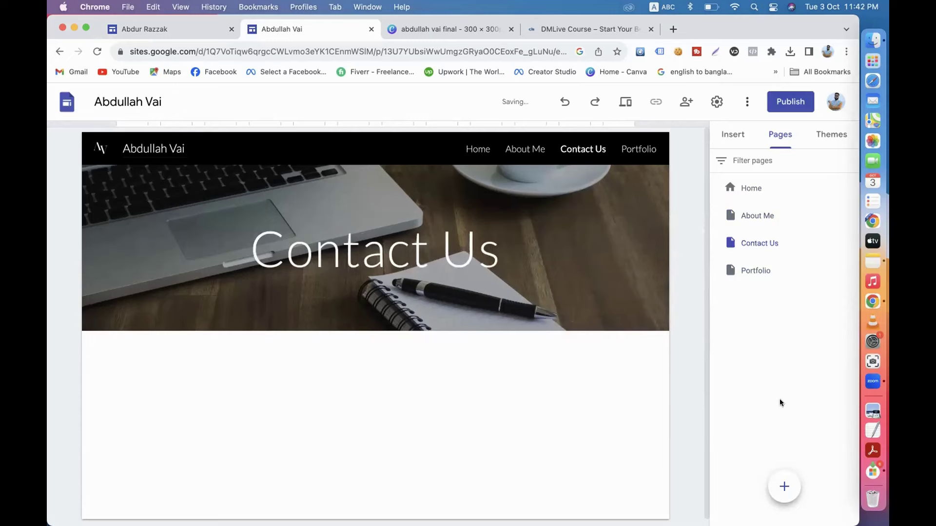
{"action": "left_click", "coordinate": [782, 487]}
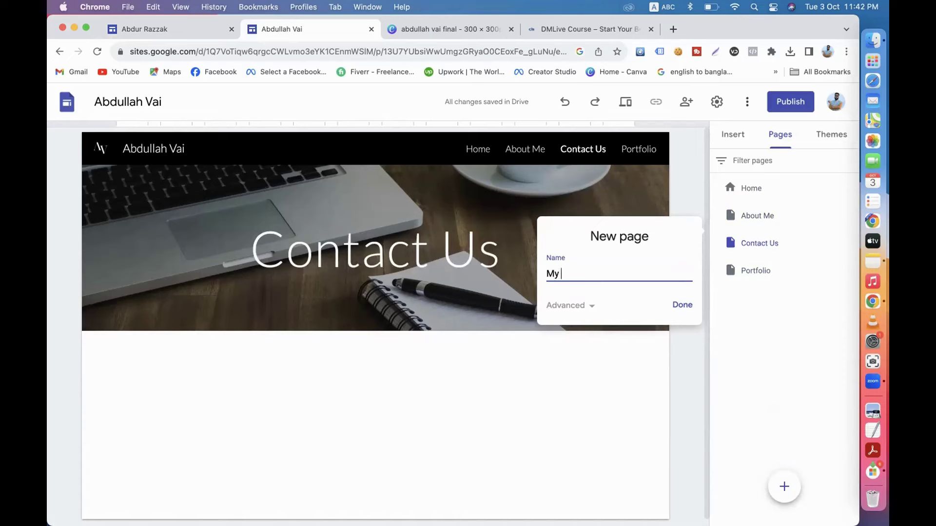
{"action": "type", "text": "me"}
{"action": "key", "text": "BackSpace"}
{"action": "key", "text": "BackSpace"}
{"action": "key", "text": "BackSpace"}
{"action": "type", "text": "ume"}
{"action": "key", "text": "BackSpace"}
{"action": "key", "text": "BackSpace"}
{"action": "key", "text": "BackSpace"}
{"action": "key", "text": "BackSpace"}
{"action": "key", "text": "BackSpace"}
{"action": "key", "text": "BackSpace"}
{"action": "key", "text": "BackSpace"}
{"action": "key", "text": "BackSpace"}
{"action": "type", "text": "Experience"}
{"action": "left_click", "coordinate": [682, 304]}
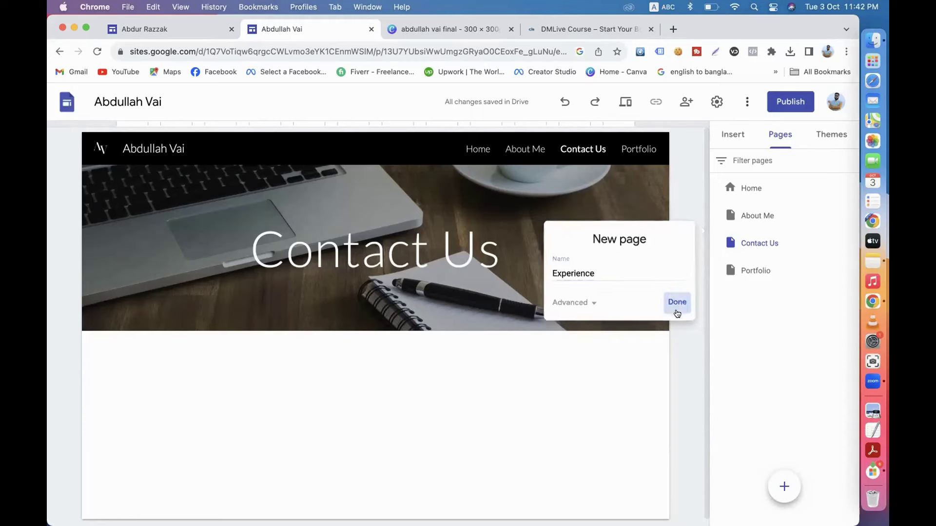
Add a clients page, retyping the misspelled 'Clinet' name as 'Clients'
{"action": "left_click", "coordinate": [785, 487]}
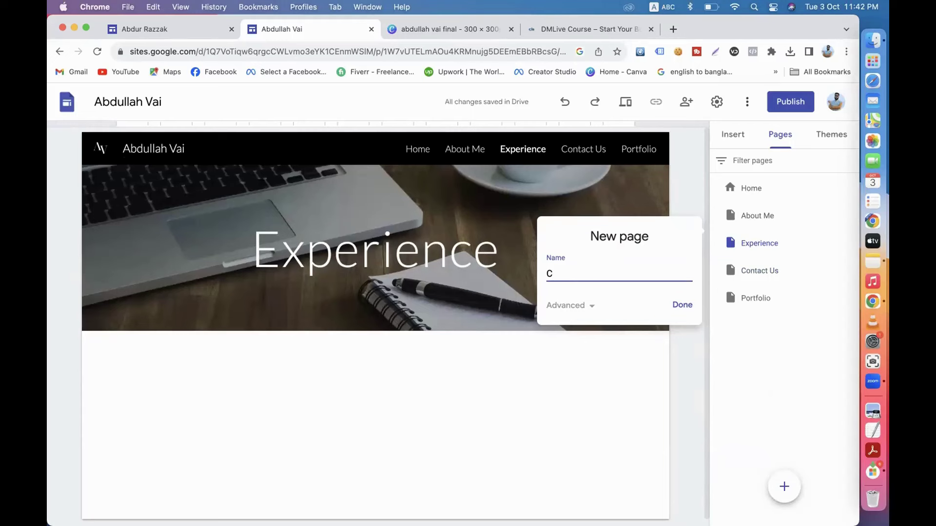
{"action": "type", "text": "Clinet"}
{"action": "double_click", "coordinate": [593, 267]}
{"action": "type", "text": "Clients"}
{"action": "left_click", "coordinate": [675, 308]}
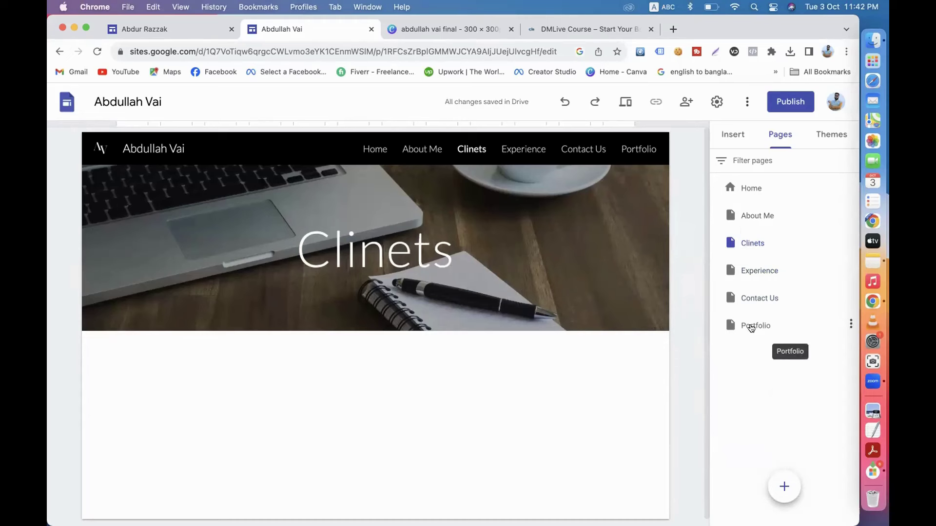
Reorder pages so Portfolio sits beneath About Me, then open the Home page for editing
{"action": "left_click_drag", "start_coordinate": [751, 327], "coordinate": [731, 324]}
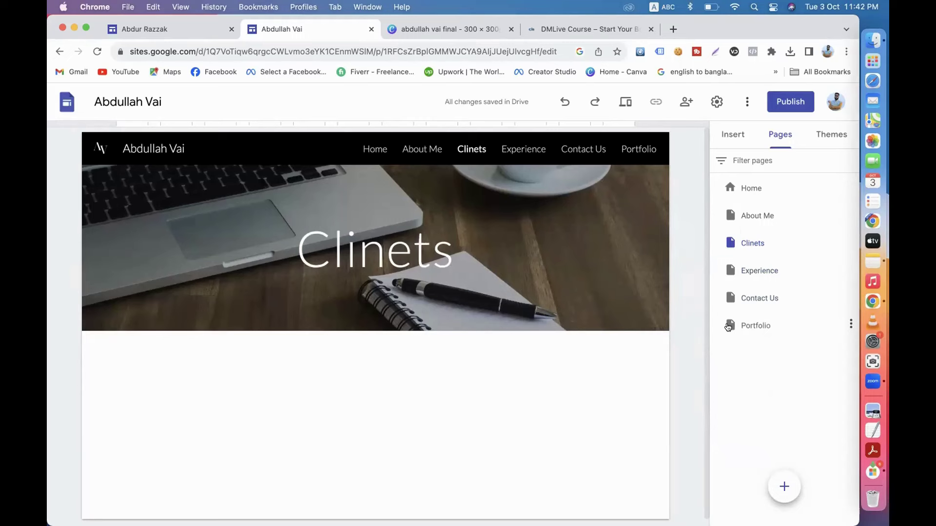
{"action": "left_click_drag", "start_coordinate": [728, 327], "coordinate": [722, 226]}
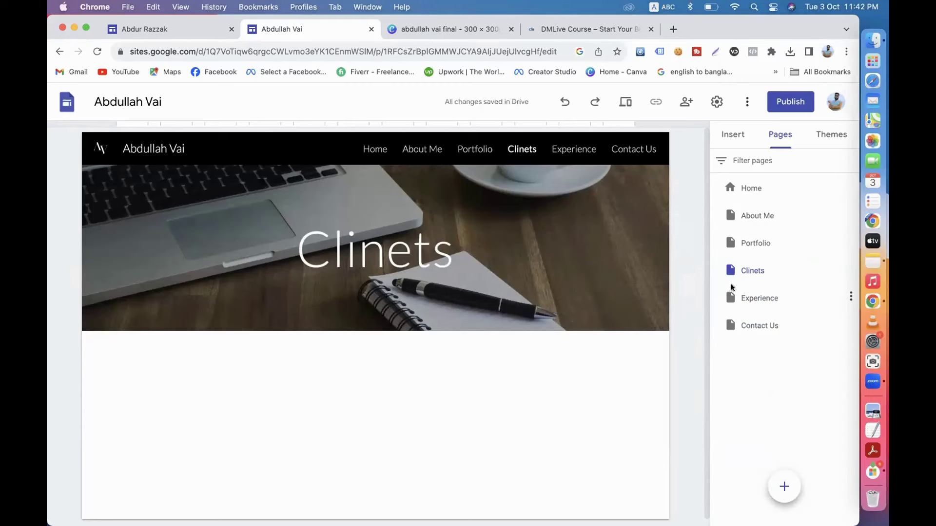
{"action": "mouse_move", "coordinate": [728, 292]}
{"action": "left_mouse_down"}
{"action": "mouse_move", "coordinate": [727, 261]}
{"action": "mouse_move", "coordinate": [728, 294]}
{"action": "left_mouse_up"}
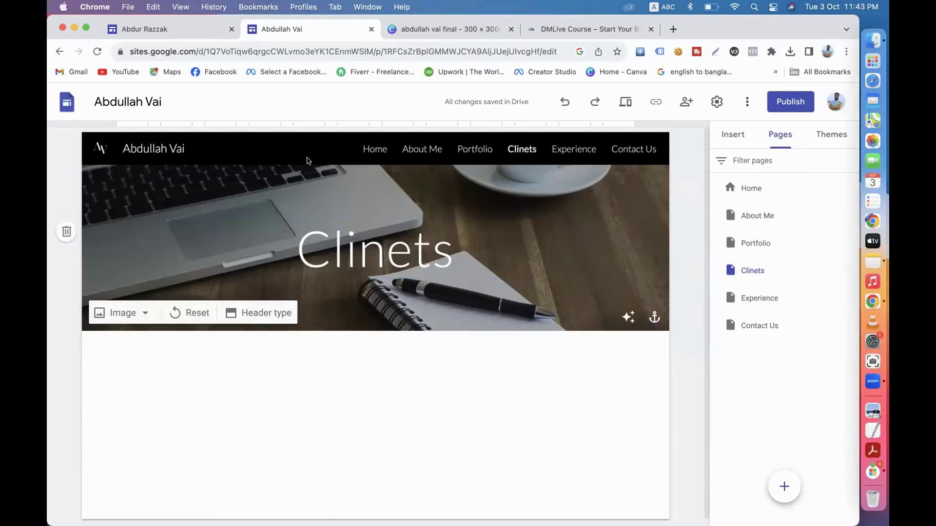
{"action": "left_click", "coordinate": [373, 152]}
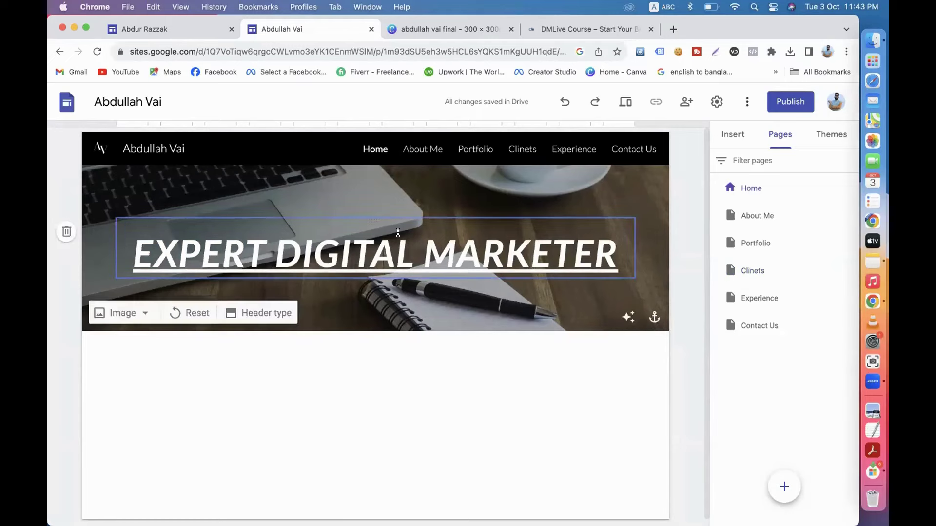
{"action": "left_click", "coordinate": [166, 28]}
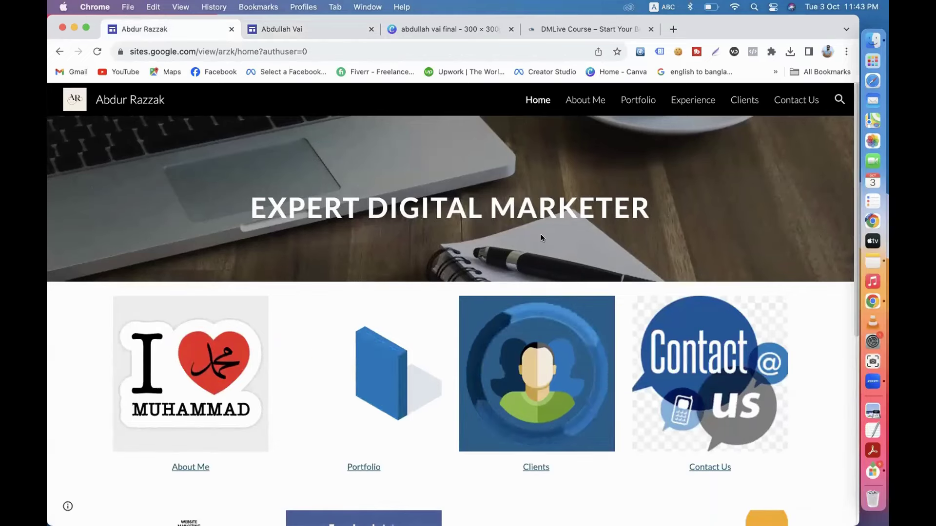
{"action": "scroll", "coordinate": [541, 237], "scroll_direction": "down", "scroll_amount": 3}
{"action": "scroll", "coordinate": [460, 334], "scroll_direction": "down", "scroll_amount": 4}
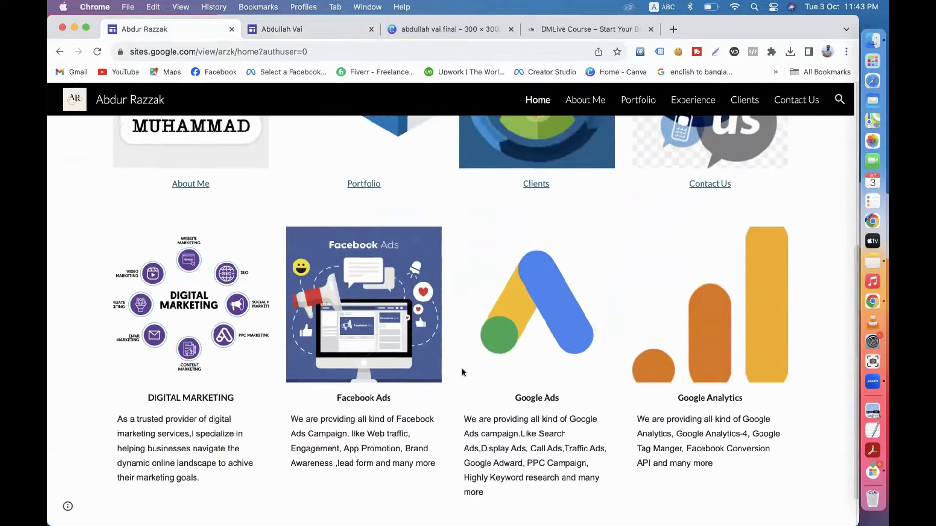
{"action": "scroll", "coordinate": [482, 340], "scroll_direction": "up", "scroll_amount": 6}
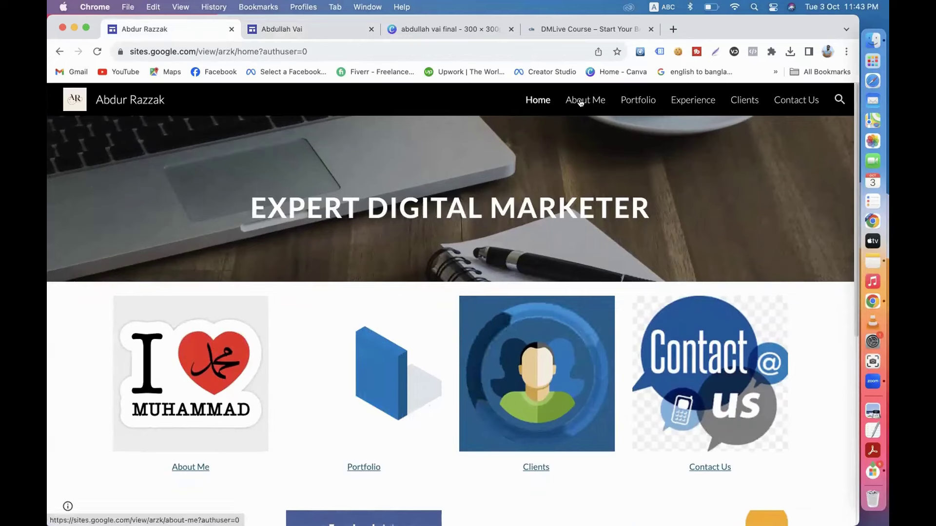
{"action": "left_click", "coordinate": [580, 100]}
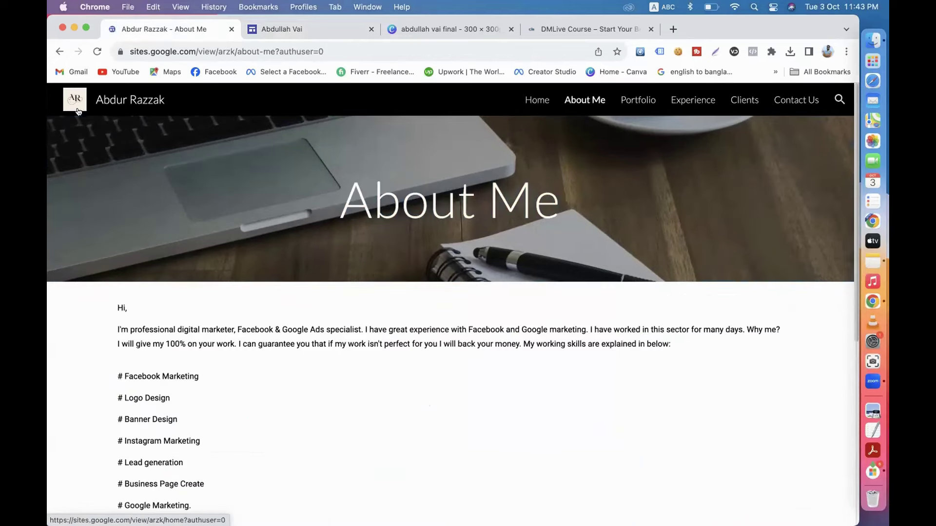
{"action": "left_click", "coordinate": [57, 48]}
{"action": "scroll", "coordinate": [292, 246], "scroll_direction": "down", "scroll_amount": 10}
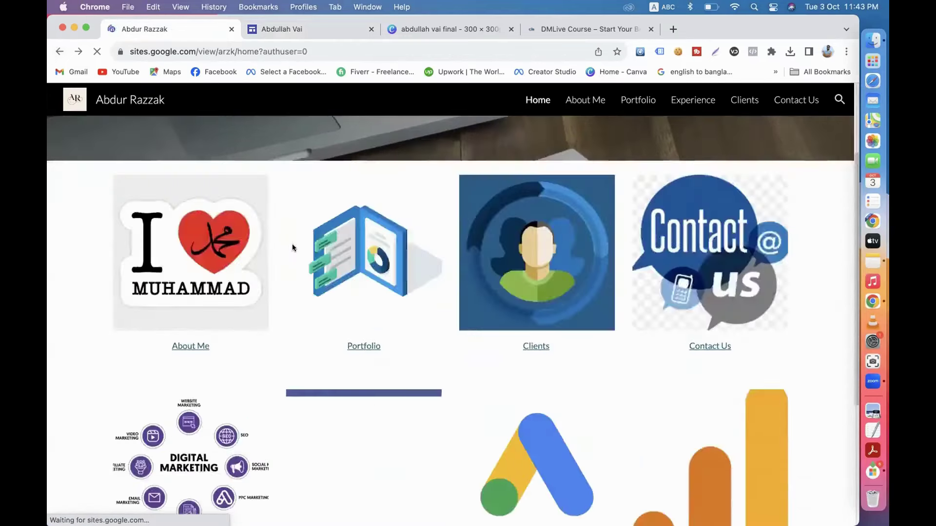
{"action": "left_click", "coordinate": [188, 192]}
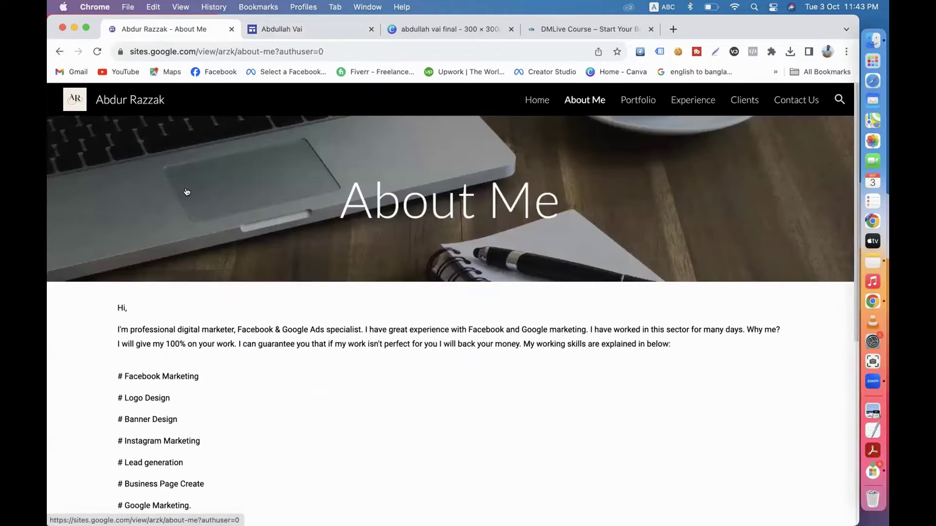
{"action": "left_click", "coordinate": [59, 51]}
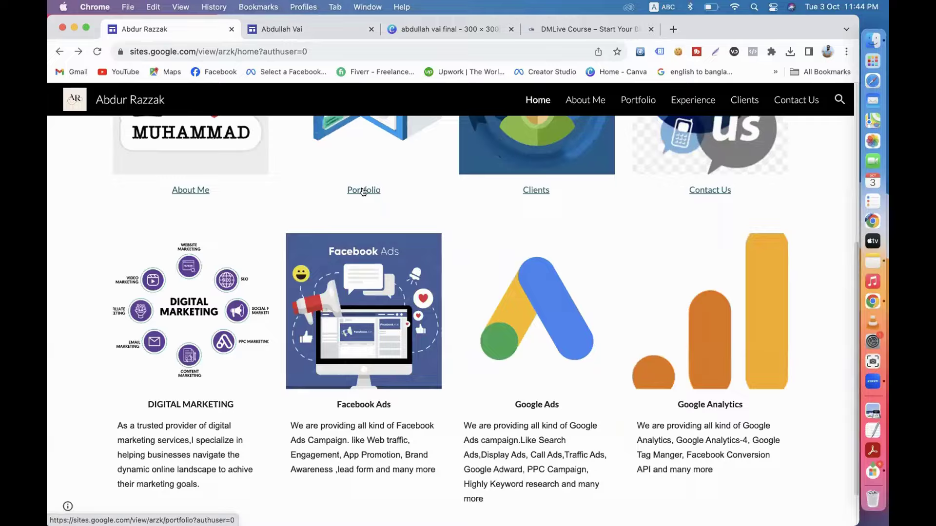
{"action": "scroll", "coordinate": [566, 333], "scroll_direction": "down", "scroll_amount": 3}
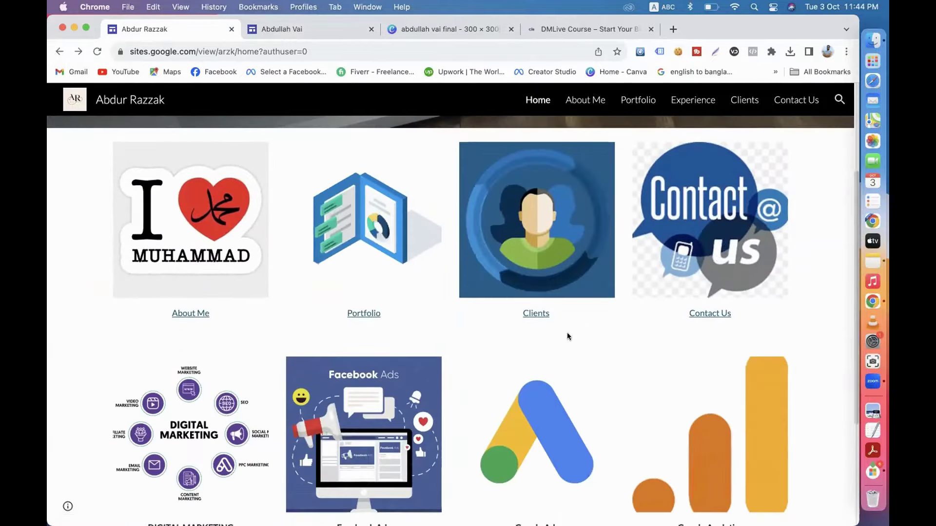
{"action": "scroll", "coordinate": [545, 332], "scroll_direction": "up", "scroll_amount": 3}
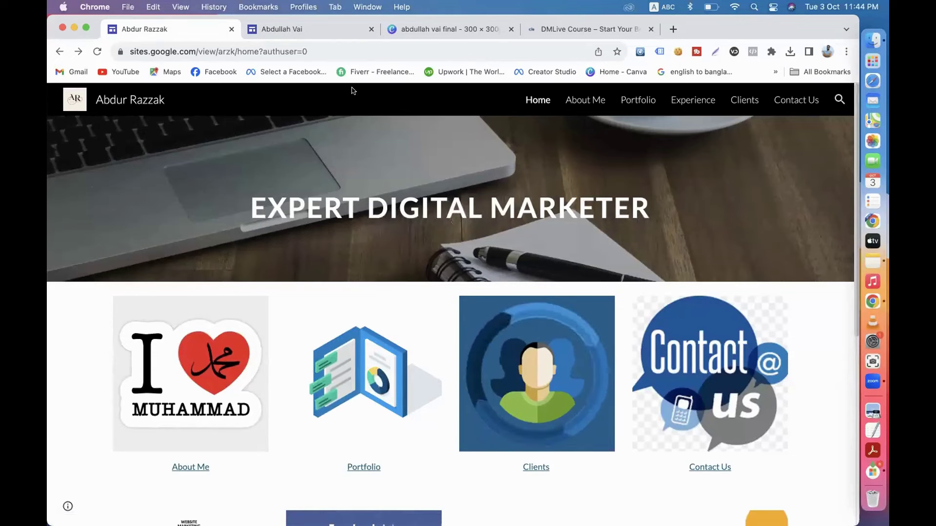
{"action": "left_click", "coordinate": [286, 28]}
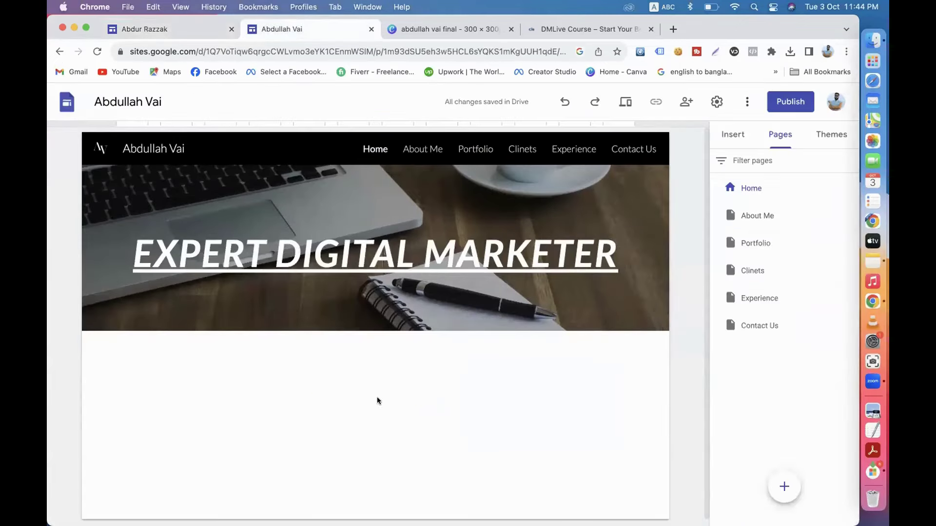
Browse the site themes and the Simple theme's font styles without applying any, then switch to Insert
{"action": "scroll", "coordinate": [377, 400], "scroll_direction": "down", "scroll_amount": 1}
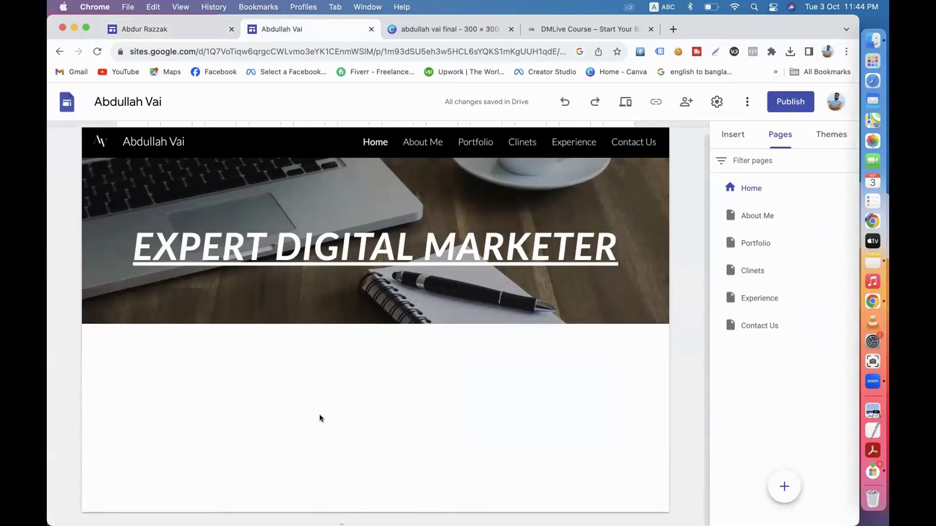
{"action": "left_click", "coordinate": [831, 137]}
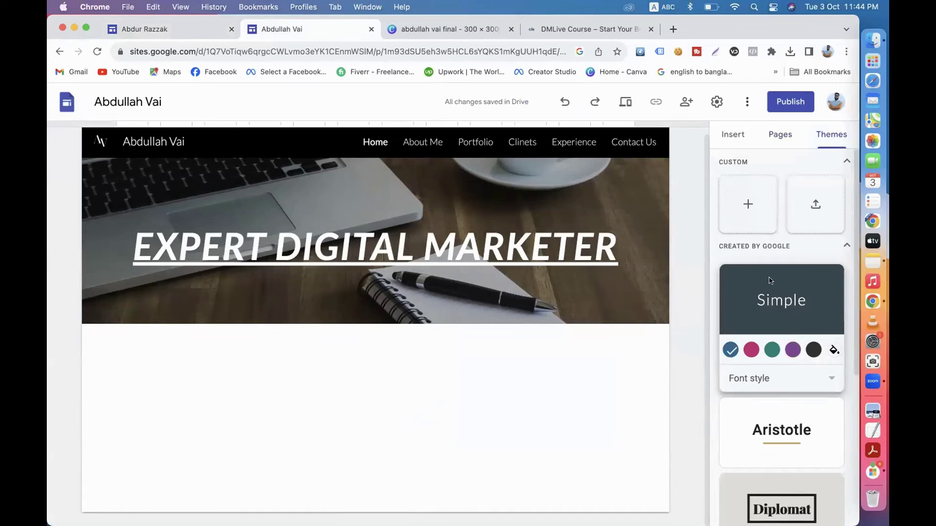
{"action": "left_click", "coordinate": [829, 379]}
{"action": "left_click", "coordinate": [689, 387]}
{"action": "scroll", "coordinate": [797, 435], "scroll_direction": "down", "scroll_amount": 5}
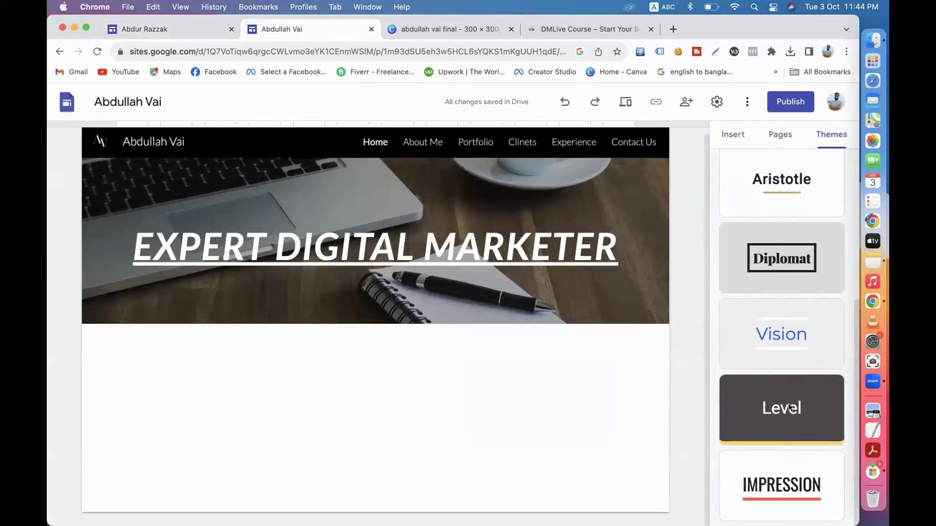
{"action": "scroll", "coordinate": [785, 285], "scroll_direction": "up", "scroll_amount": 5}
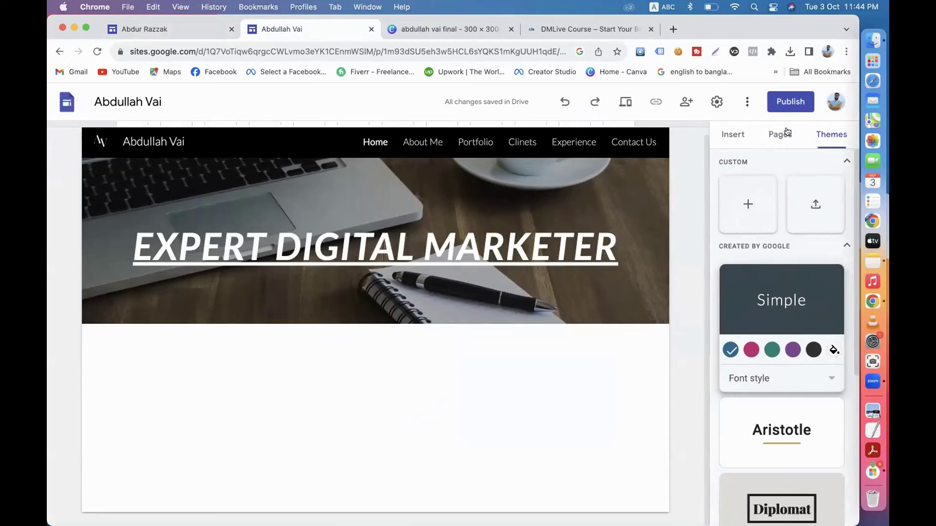
{"action": "left_click", "coordinate": [738, 135]}
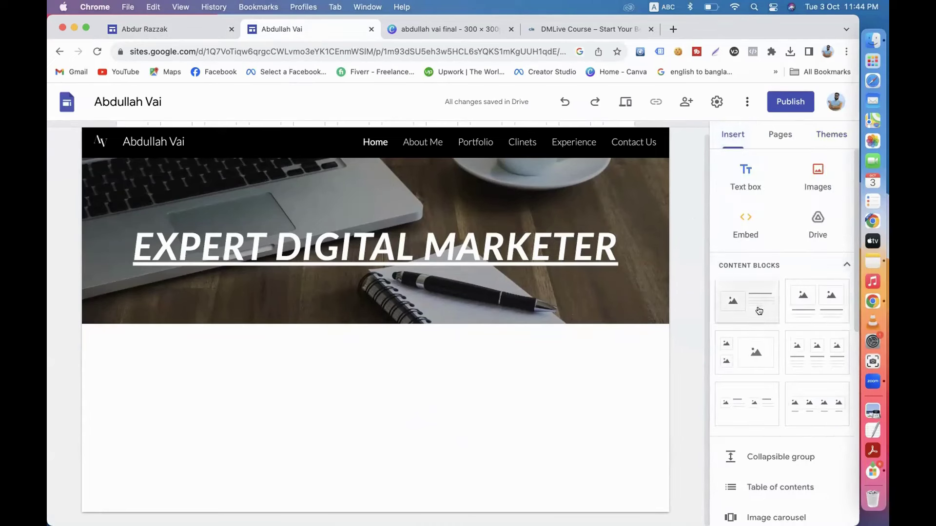
Insert an image carousel of six images (1.png through 5.jpg) uploaded from Downloads
{"action": "scroll", "coordinate": [759, 309], "scroll_direction": "down", "scroll_amount": 2}
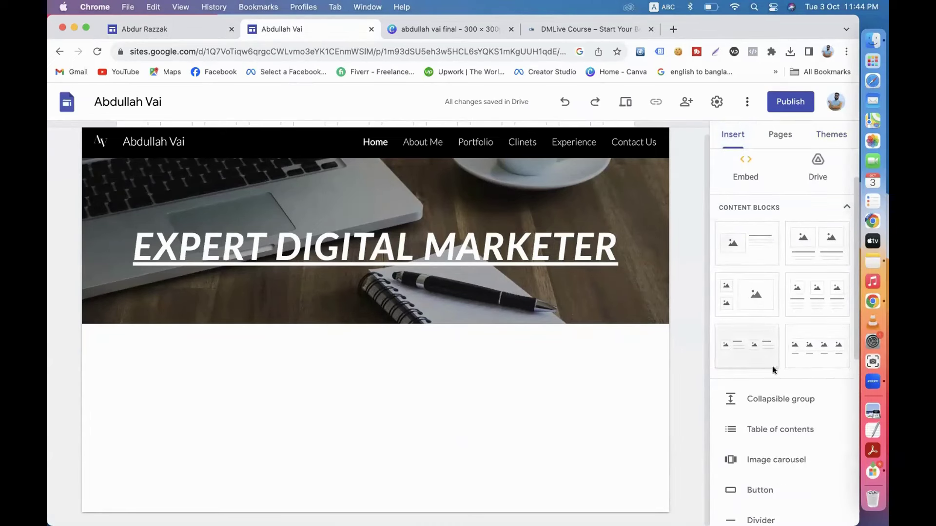
{"action": "scroll", "coordinate": [788, 405], "scroll_direction": "down", "scroll_amount": 5}
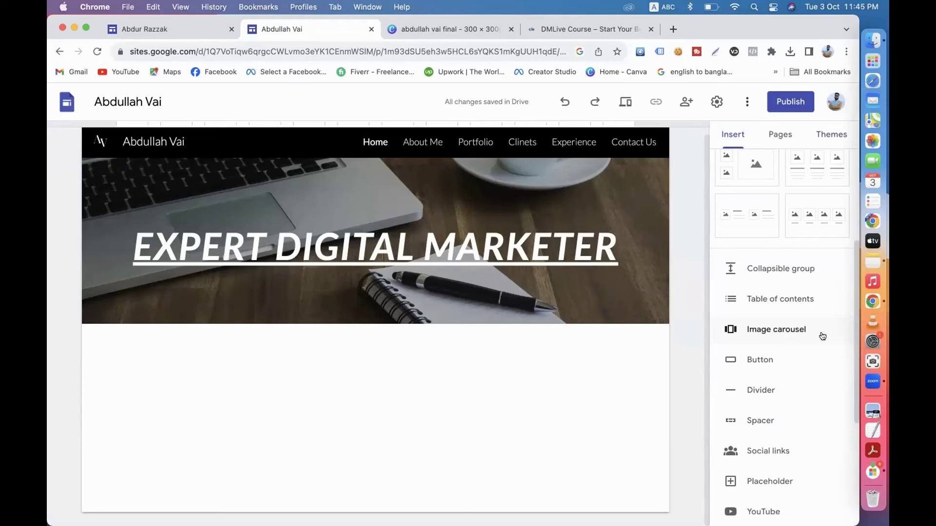
{"action": "left_click", "coordinate": [772, 331]}
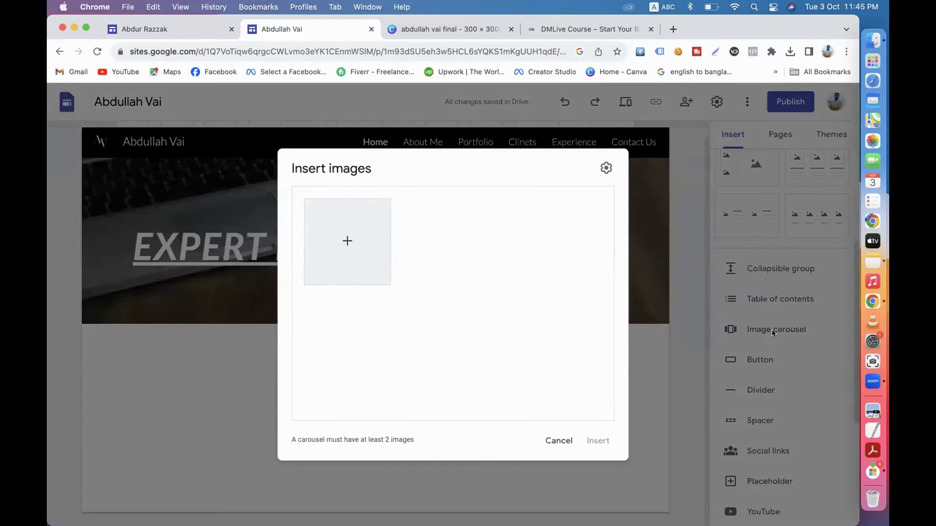
{"action": "left_click", "coordinate": [347, 241]}
{"action": "left_click", "coordinate": [383, 279]}
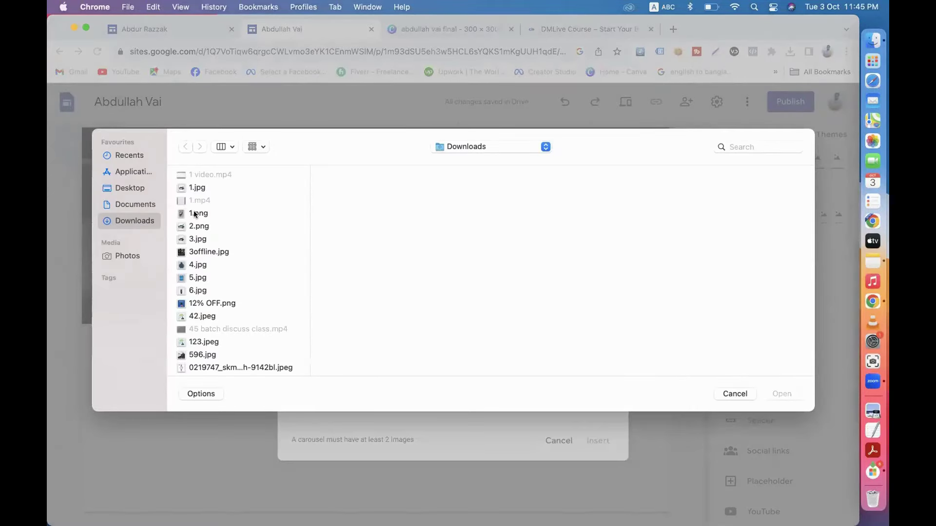
{"action": "left_click_drag", "start_coordinate": [195, 215], "coordinate": [204, 278]}
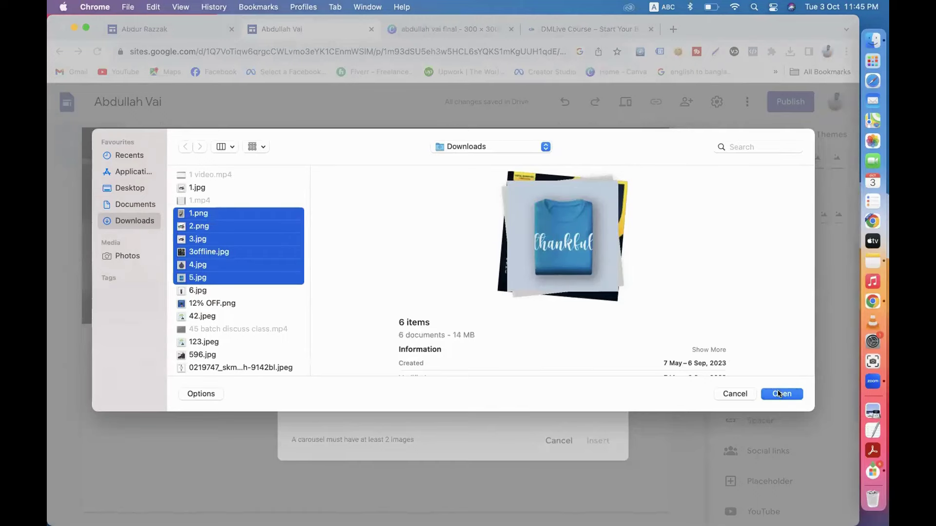
{"action": "left_click", "coordinate": [779, 394]}
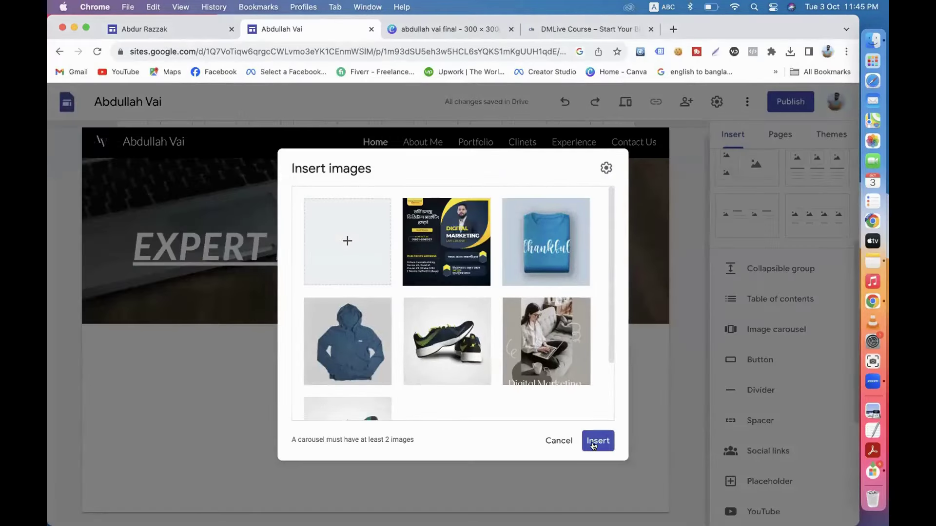
{"action": "left_click", "coordinate": [593, 445]}
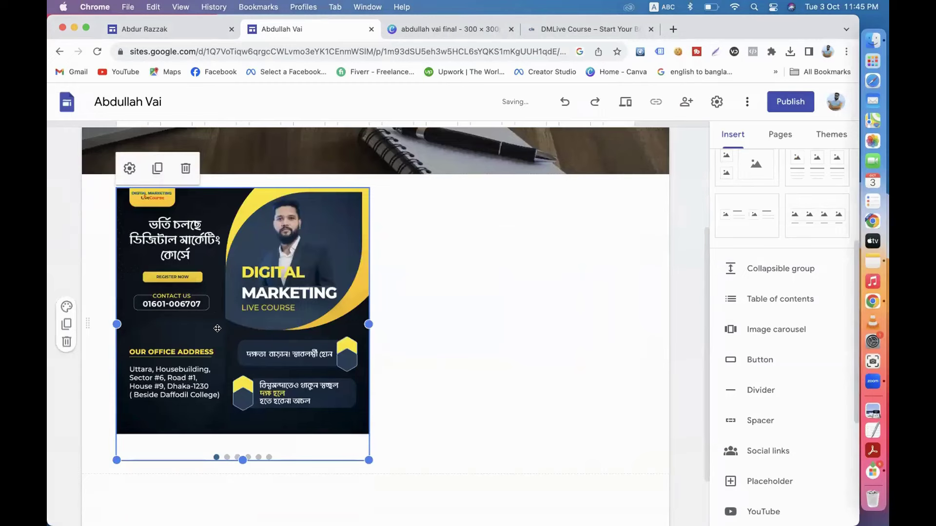
{"action": "scroll", "coordinate": [489, 349], "scroll_direction": "down", "scroll_amount": 3}
{"action": "scroll", "coordinate": [489, 348], "scroll_direction": "up", "scroll_amount": 4}
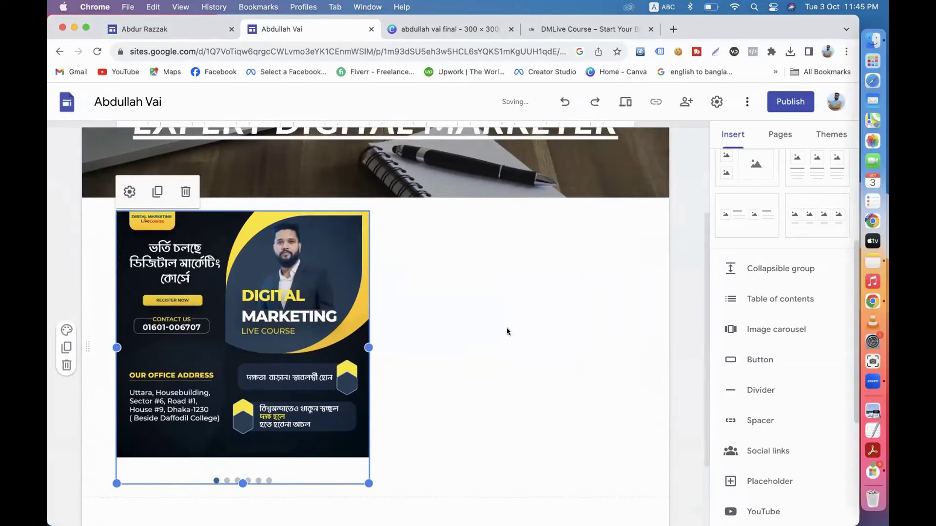
{"action": "scroll", "coordinate": [679, 330], "scroll_direction": "down", "scroll_amount": 2}
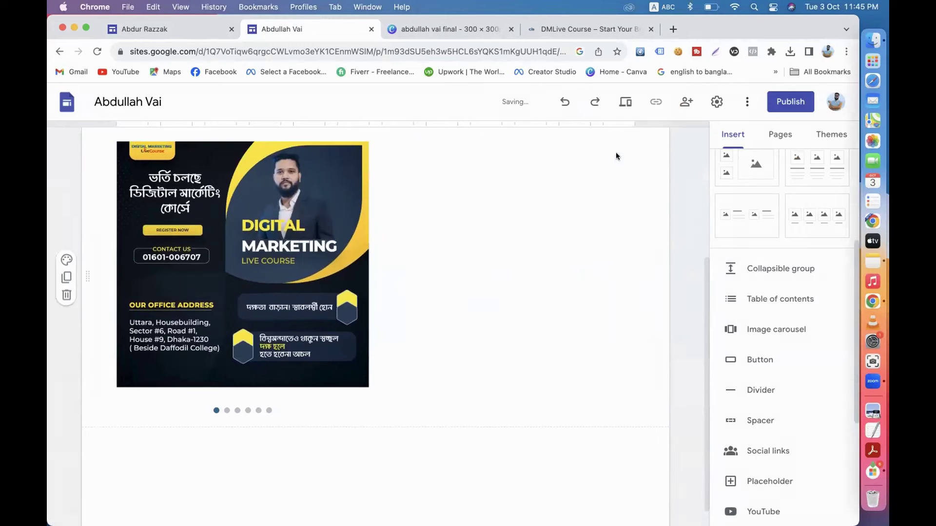
Preview the site, then open the carousel's image settings and close them unchanged
{"action": "left_click", "coordinate": [626, 101]}
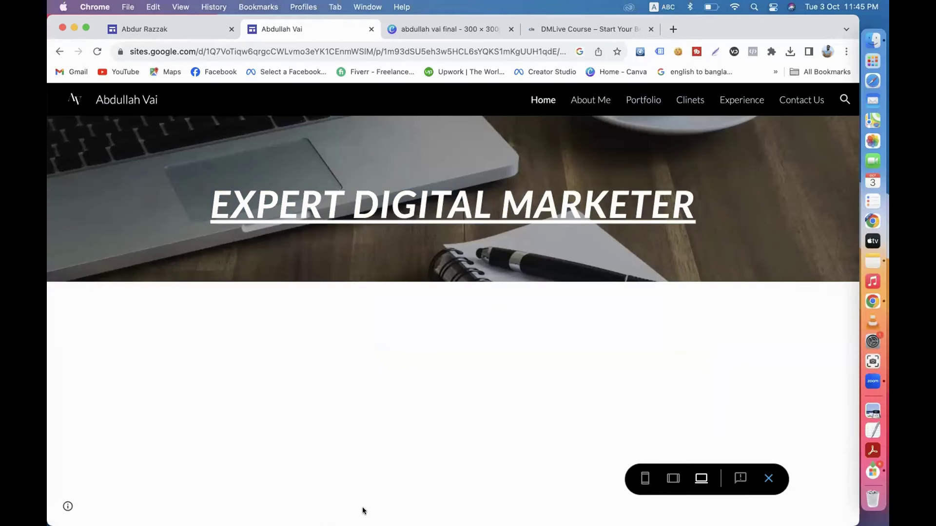
{"action": "left_click", "coordinate": [769, 478]}
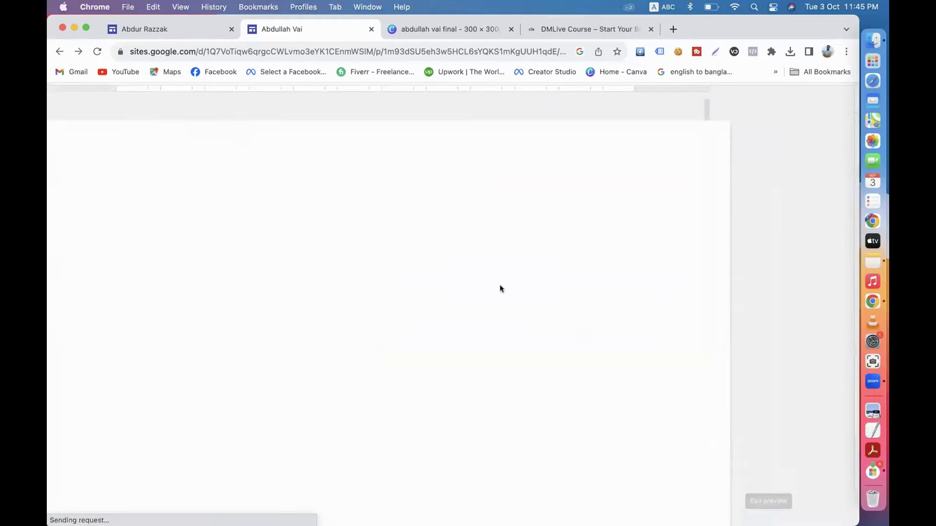
{"action": "scroll", "coordinate": [484, 287], "scroll_direction": "down", "scroll_amount": 5}
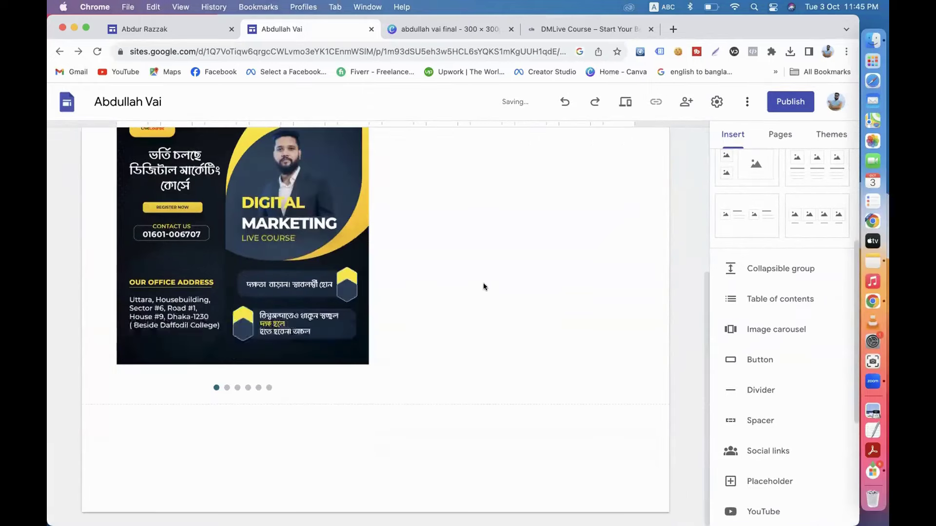
{"action": "left_click", "coordinate": [189, 260]}
{"action": "scroll", "coordinate": [200, 264], "scroll_direction": "up", "scroll_amount": 3}
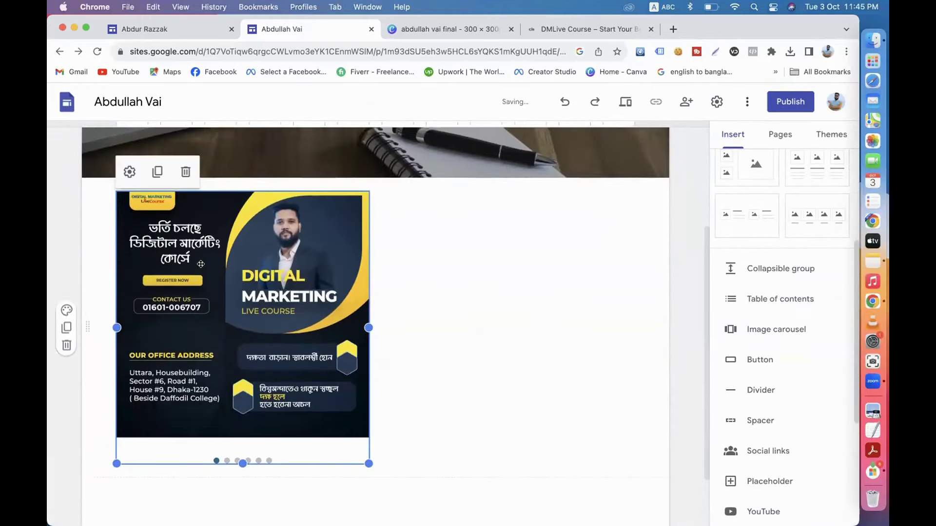
{"action": "left_click", "coordinate": [130, 198]}
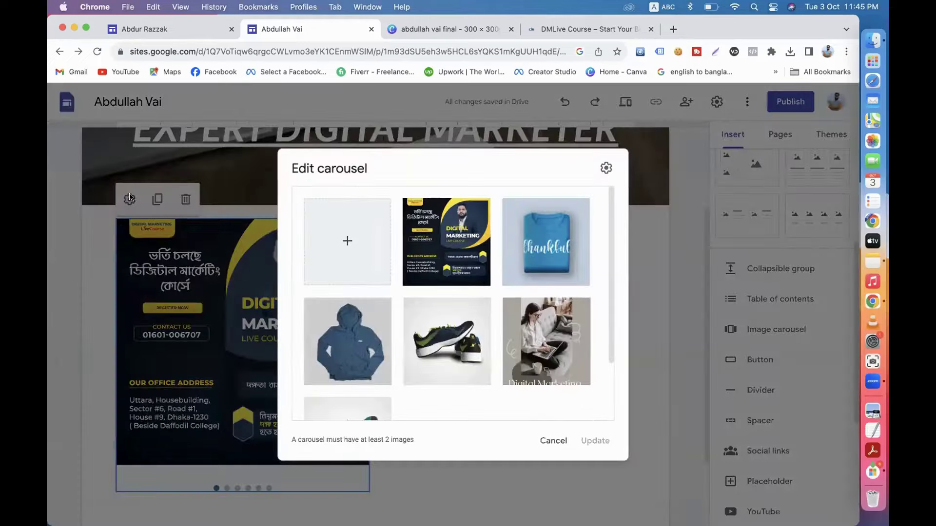
{"action": "scroll", "coordinate": [369, 339], "scroll_direction": "down", "scroll_amount": 1}
{"action": "mouse_move", "coordinate": [369, 340]}
{"action": "scroll", "coordinate": [369, 340], "scroll_direction": "down", "scroll_amount": 2}
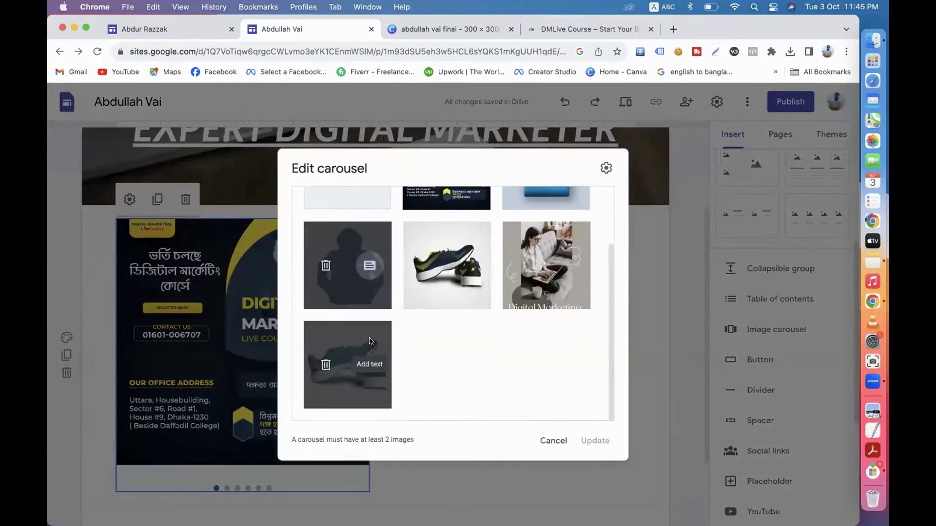
{"action": "scroll", "coordinate": [369, 340], "scroll_direction": "up", "scroll_amount": 3}
{"action": "left_click", "coordinate": [546, 440]}
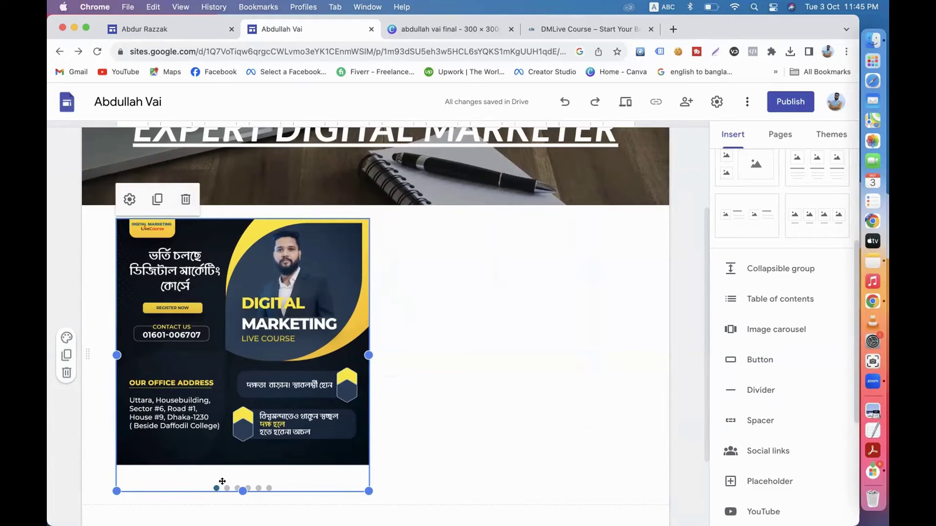
Delete the image carousel section from below the EXPERT DIGITAL MARKETER header
{"action": "left_click", "coordinate": [473, 441]}
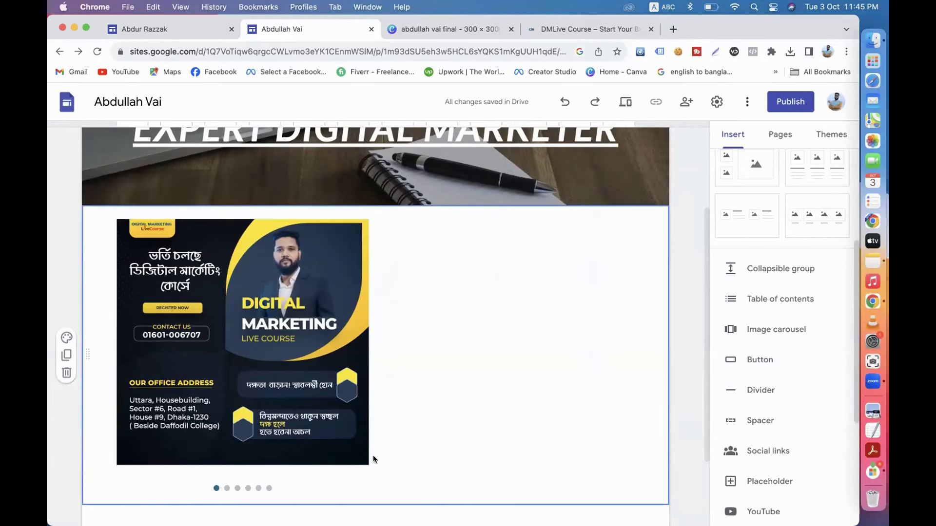
{"action": "scroll", "coordinate": [373, 456], "scroll_direction": "down", "scroll_amount": 3}
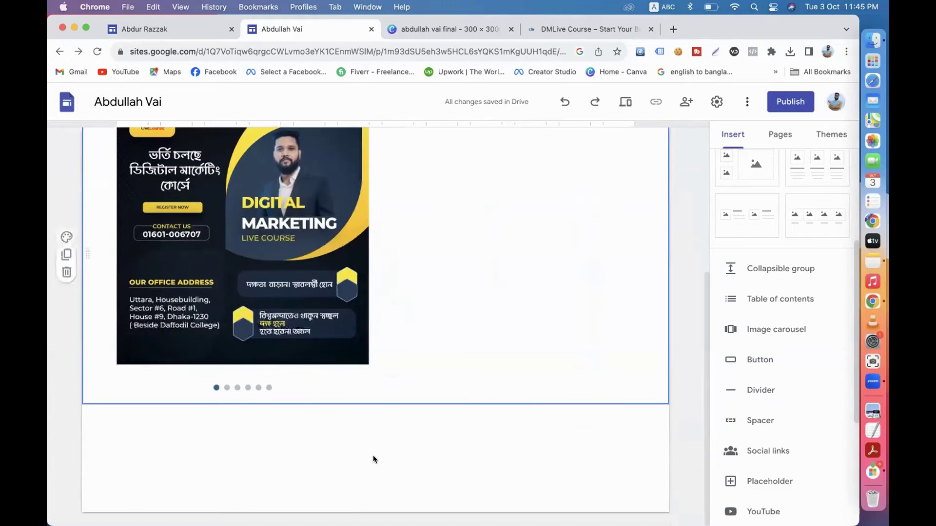
{"action": "left_click", "coordinate": [224, 384]}
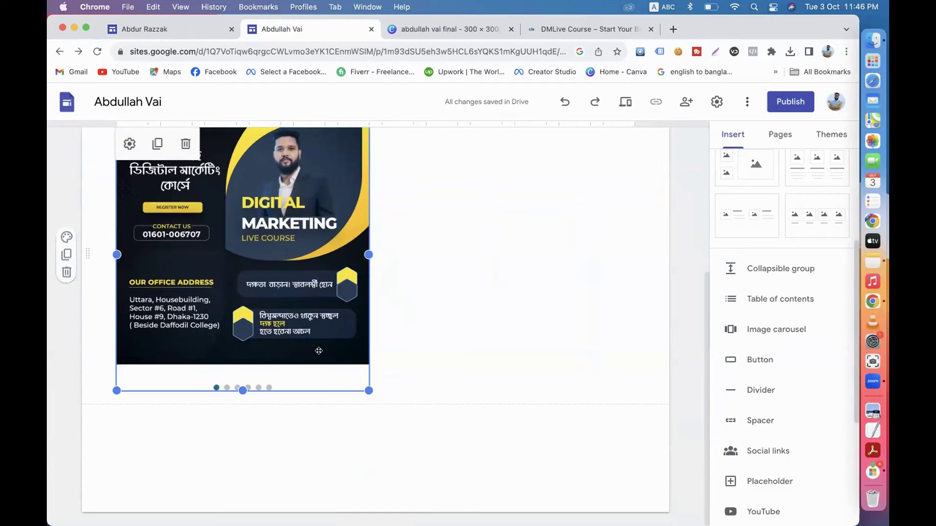
{"action": "scroll", "coordinate": [319, 351], "scroll_direction": "up", "scroll_amount": 6}
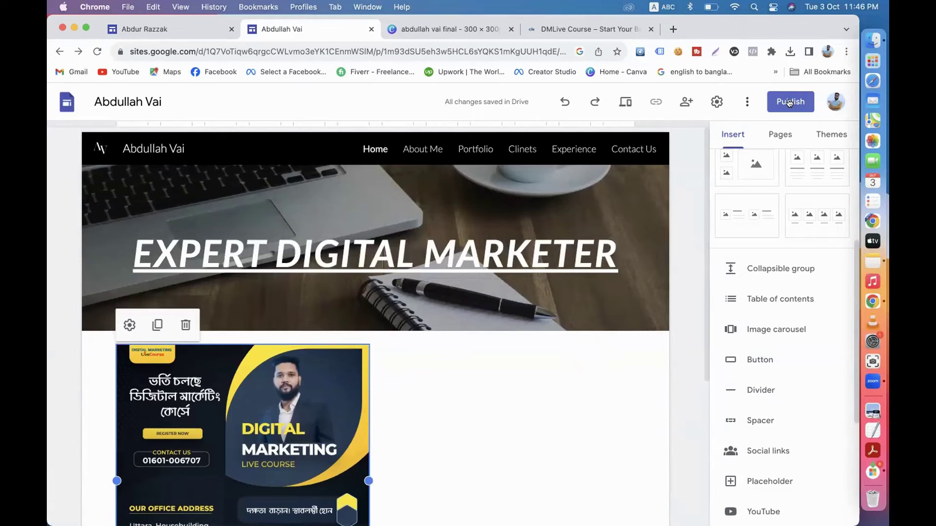
{"action": "scroll", "coordinate": [613, 238], "scroll_direction": "down", "scroll_amount": 3}
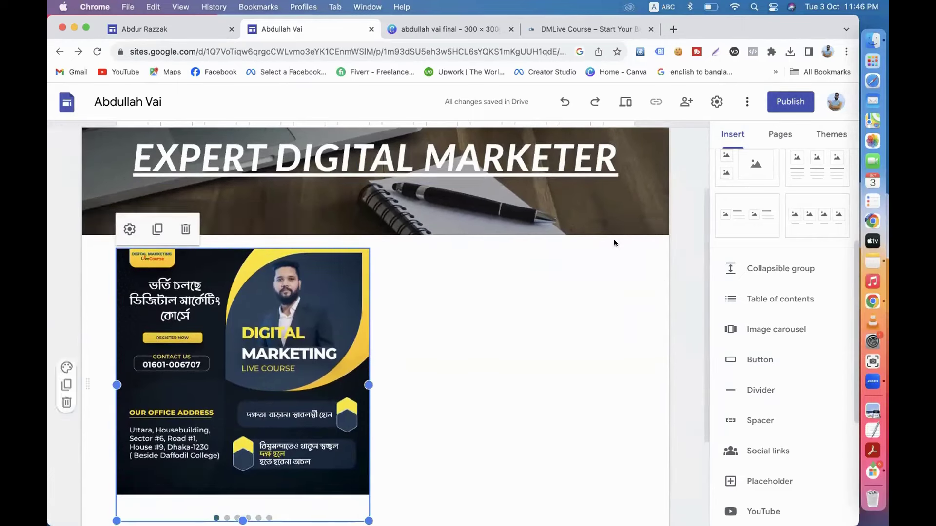
{"action": "scroll", "coordinate": [329, 367], "scroll_direction": "down", "scroll_amount": 3}
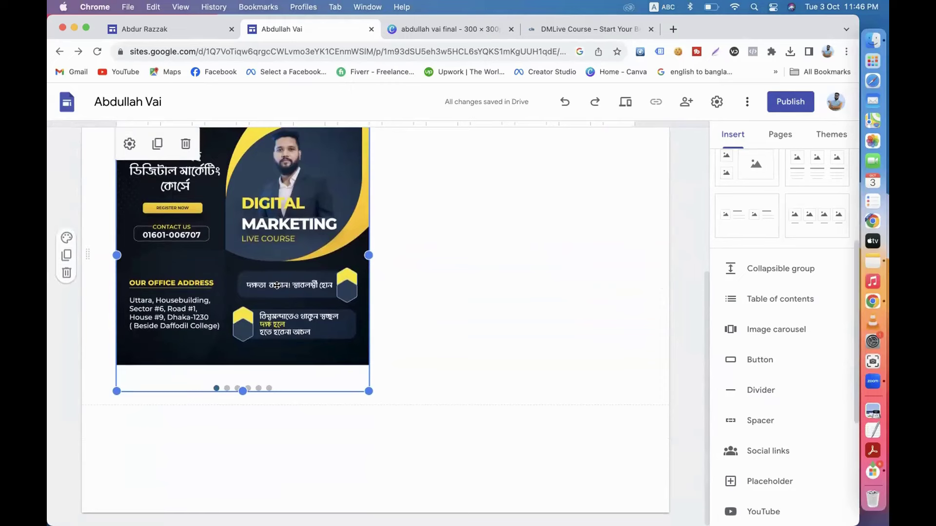
{"action": "left_click", "coordinate": [67, 273]}
{"action": "scroll", "coordinate": [541, 365], "scroll_direction": "down", "scroll_amount": 1}
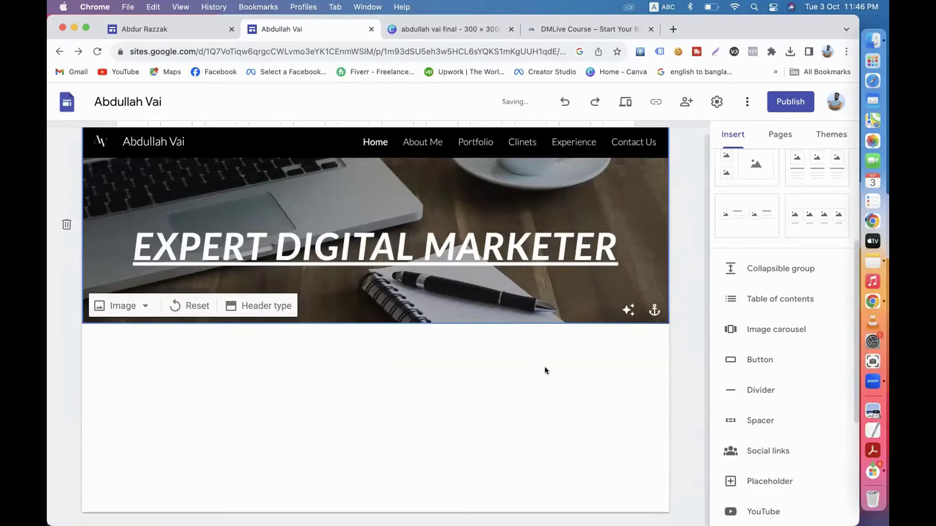
{"action": "left_click", "coordinate": [118, 34]}
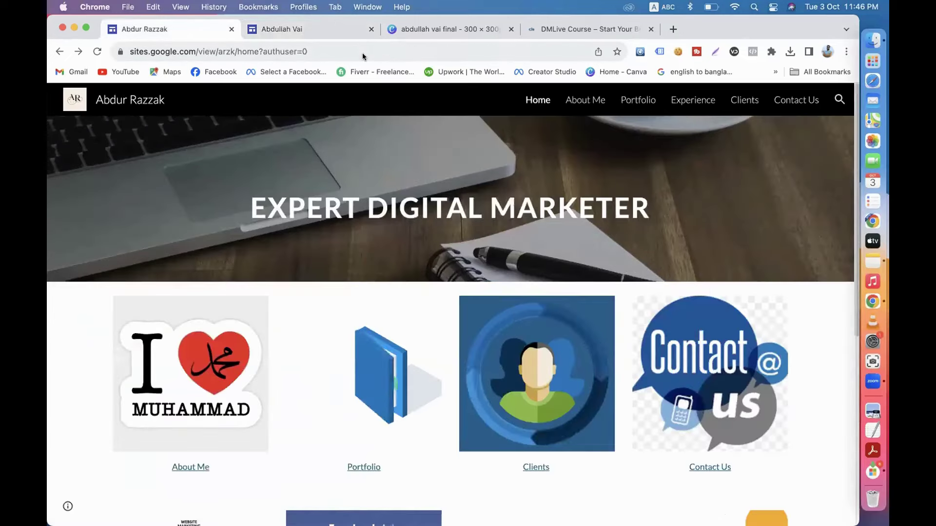
{"action": "left_click", "coordinate": [288, 29]}
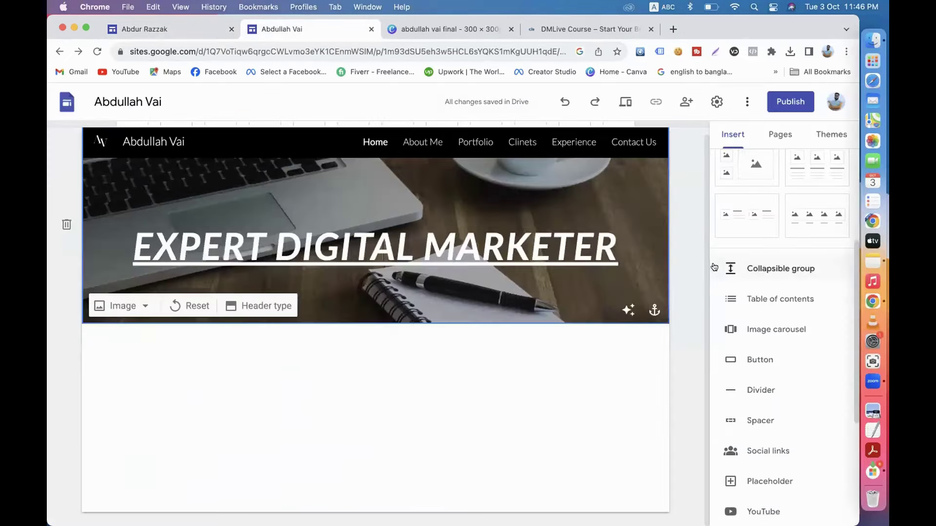
{"action": "scroll", "coordinate": [763, 385], "scroll_direction": "down", "scroll_amount": 3}
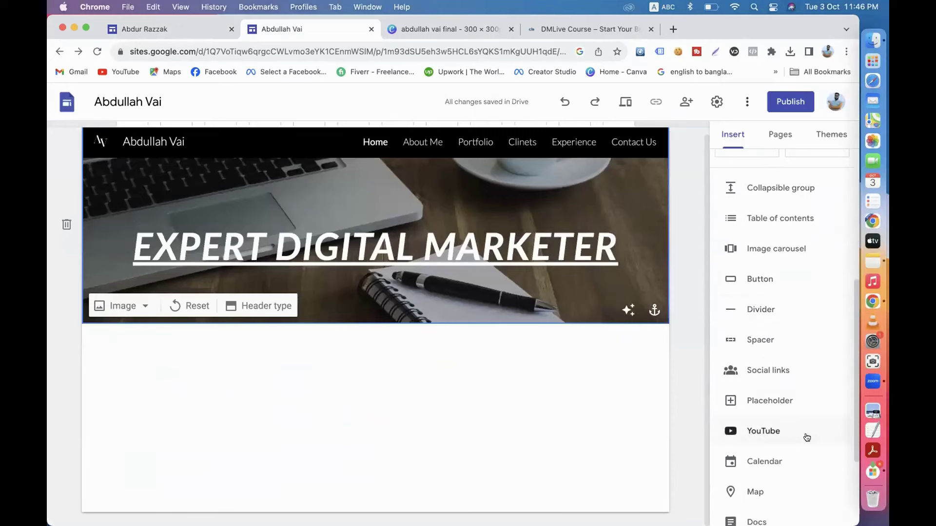
{"action": "scroll", "coordinate": [806, 437], "scroll_direction": "down", "scroll_amount": 5}
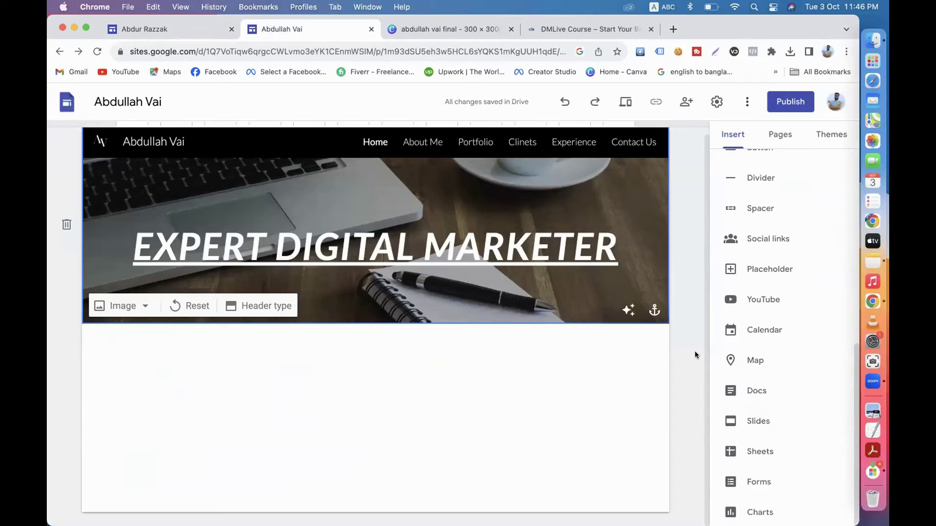
{"action": "left_click", "coordinate": [743, 386]}
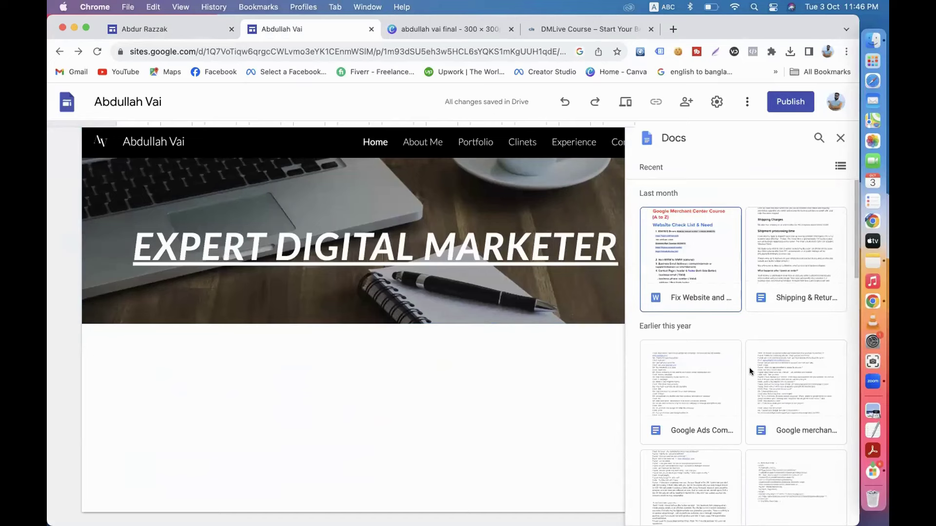
{"action": "scroll", "coordinate": [750, 368], "scroll_direction": "down", "scroll_amount": 2}
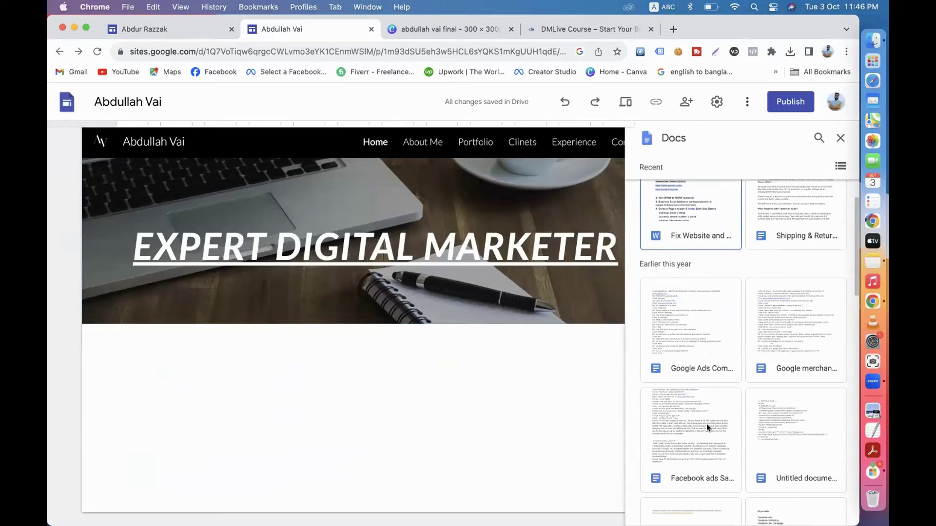
{"action": "left_click", "coordinate": [671, 333]}
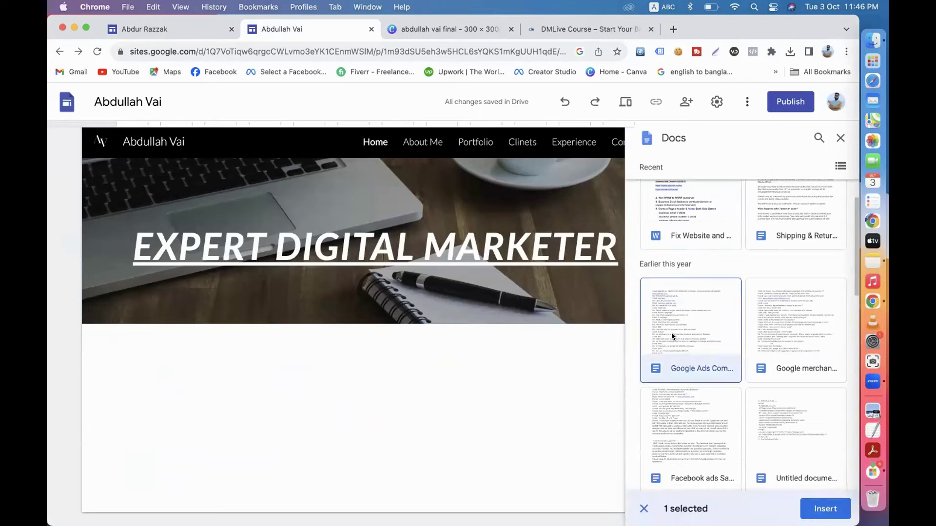
{"action": "left_click", "coordinate": [825, 502]}
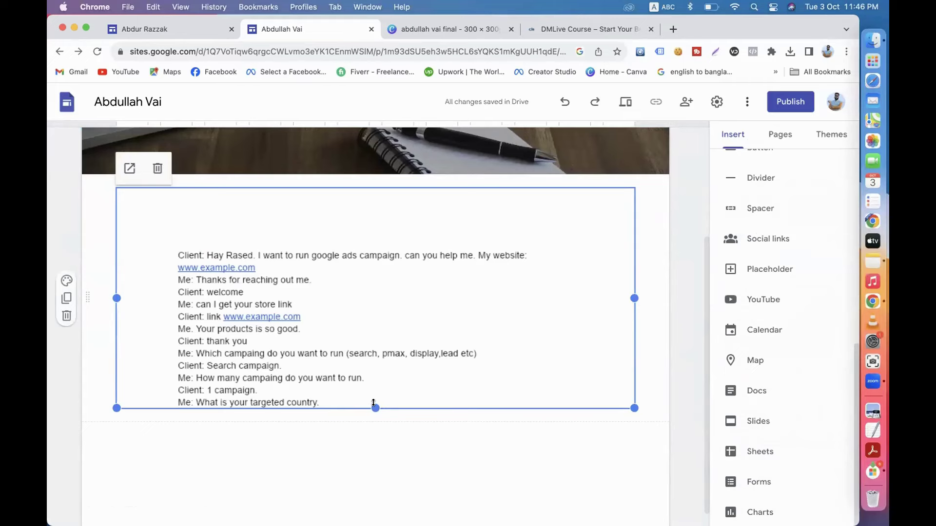
{"action": "left_click_drag", "start_coordinate": [375, 408], "coordinate": [374, 521]}
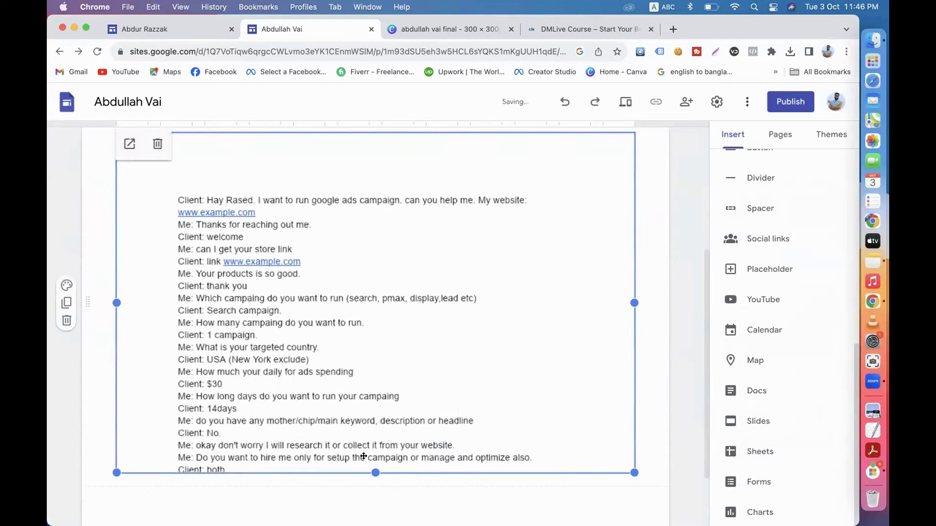
{"action": "scroll", "coordinate": [368, 389], "scroll_direction": "down", "scroll_amount": 3}
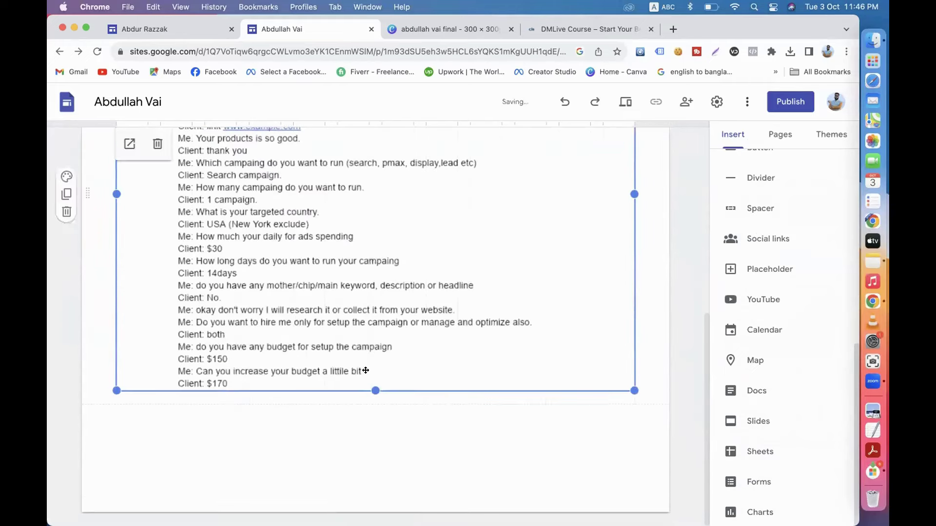
{"action": "left_click_drag", "start_coordinate": [373, 388], "coordinate": [390, 494]}
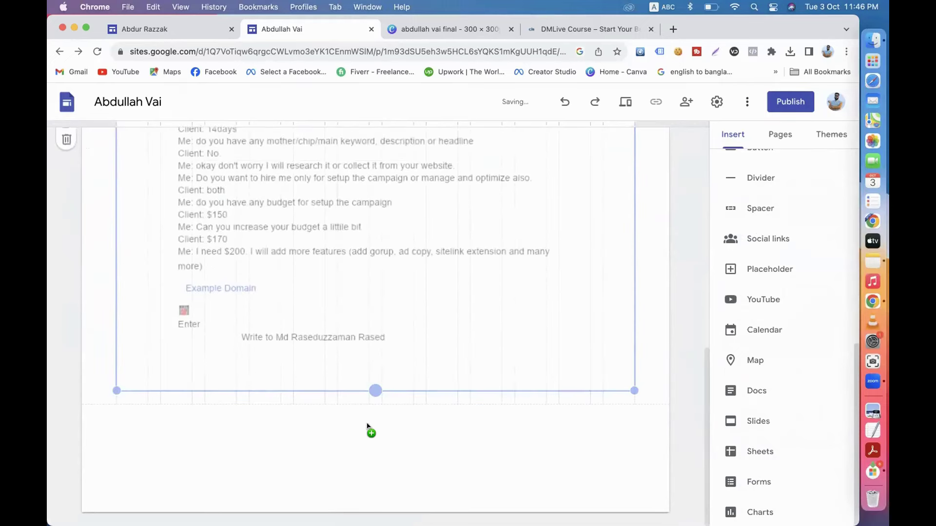
{"action": "scroll", "coordinate": [336, 325], "scroll_direction": "up", "scroll_amount": 8}
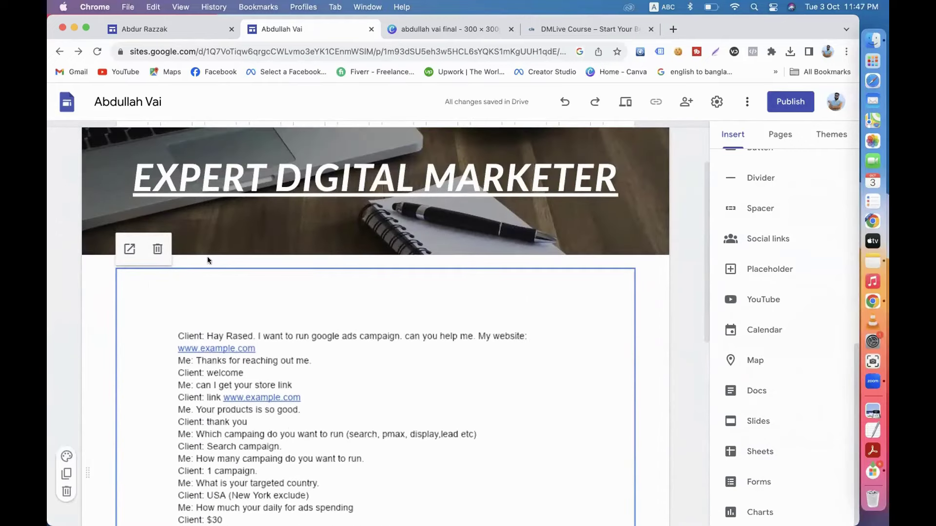
{"action": "left_click", "coordinate": [157, 249]}
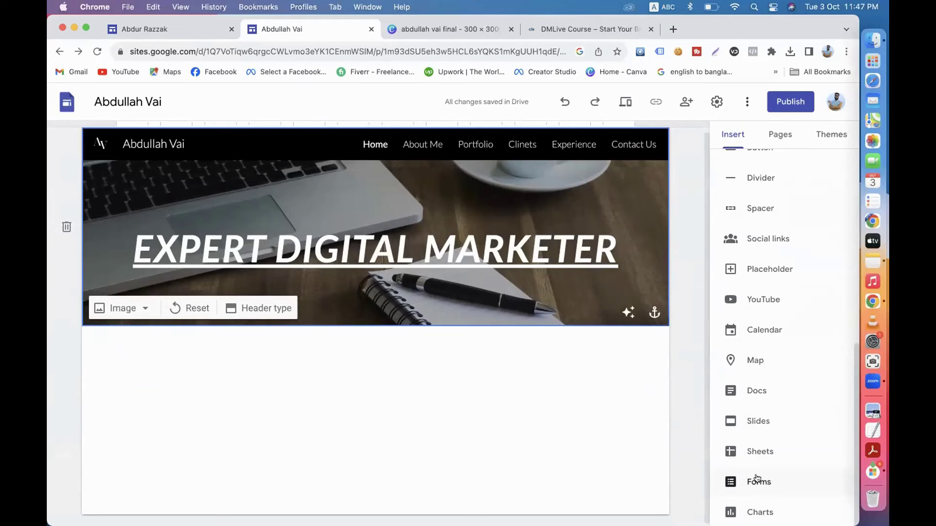
Embed the Fiverr Gig Check Form, delete it again, then start adding a YouTube video
{"action": "left_click", "coordinate": [757, 479]}
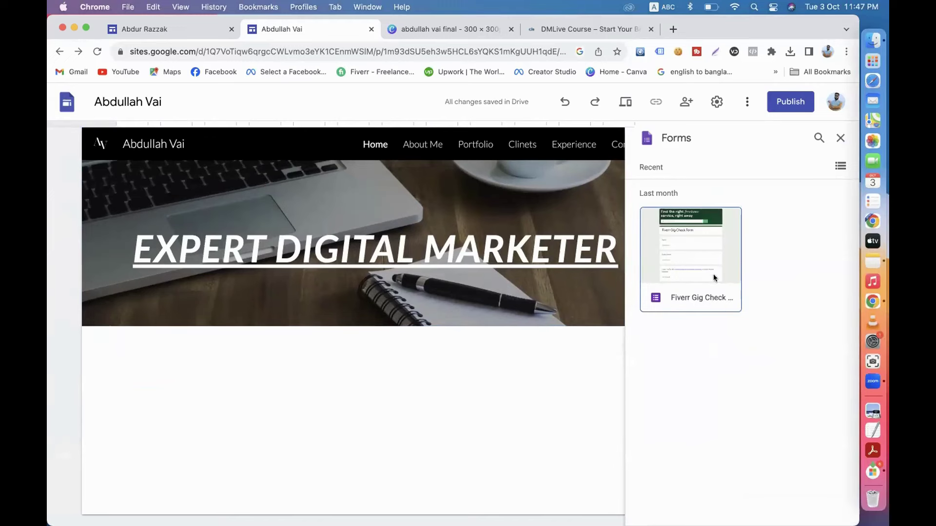
{"action": "left_click", "coordinate": [686, 264]}
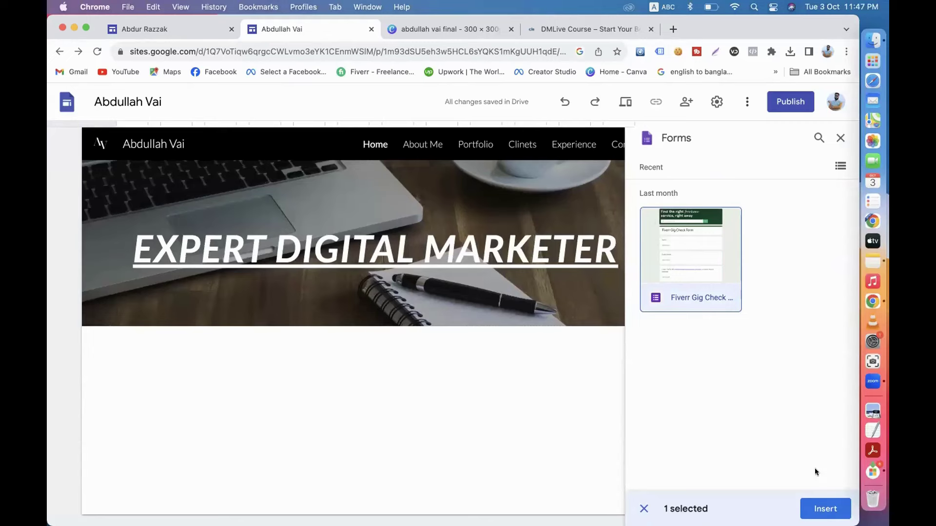
{"action": "left_click", "coordinate": [825, 507]}
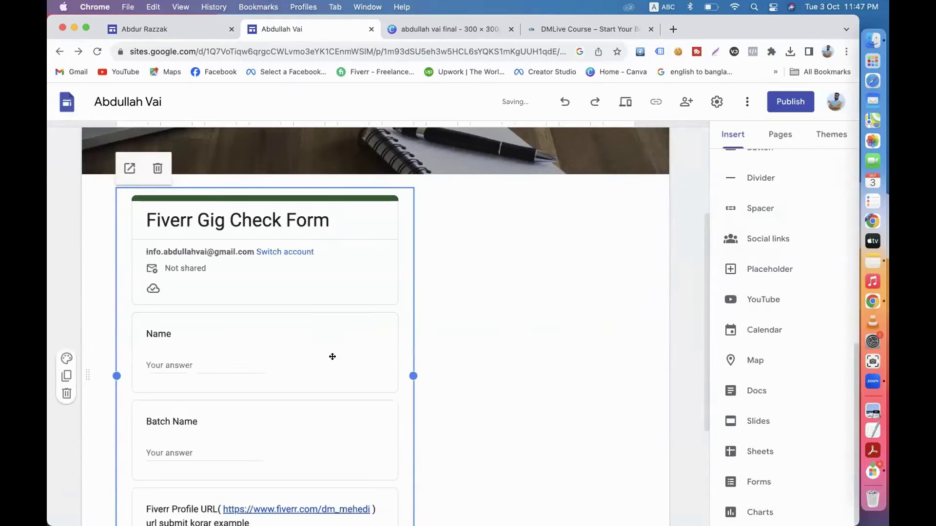
{"action": "scroll", "coordinate": [332, 361], "scroll_direction": "down", "scroll_amount": 3}
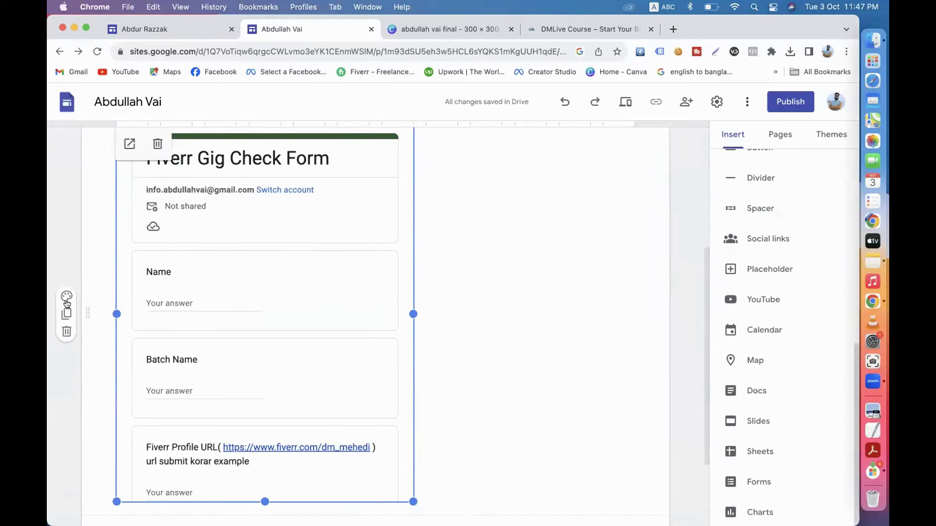
{"action": "left_click", "coordinate": [67, 332]}
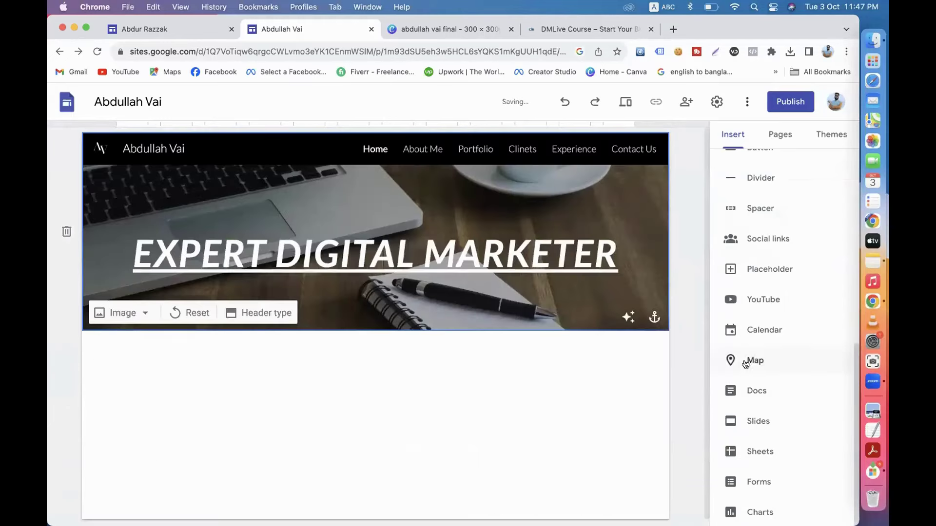
{"action": "left_click", "coordinate": [753, 300]}
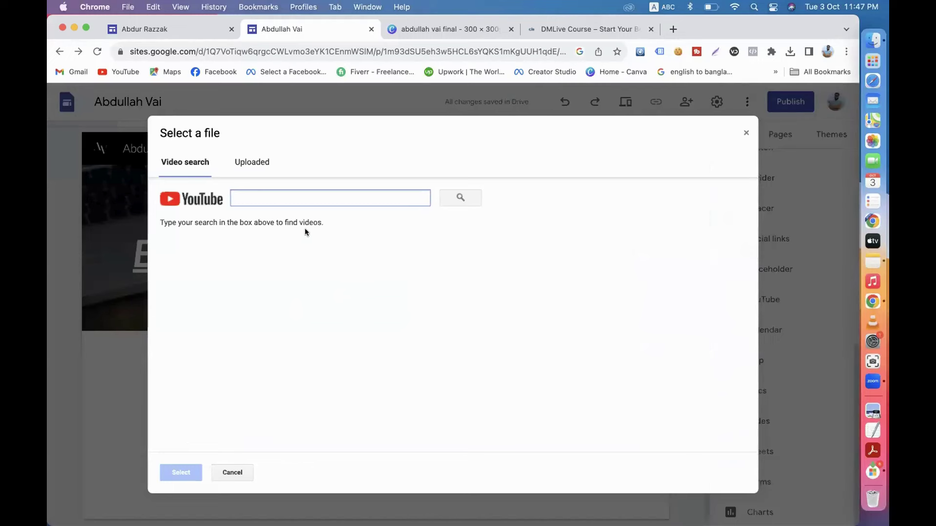
Search YouTube in the Select a file dialog for 'digital marketing live course'
{"action": "left_click", "coordinate": [239, 164]}
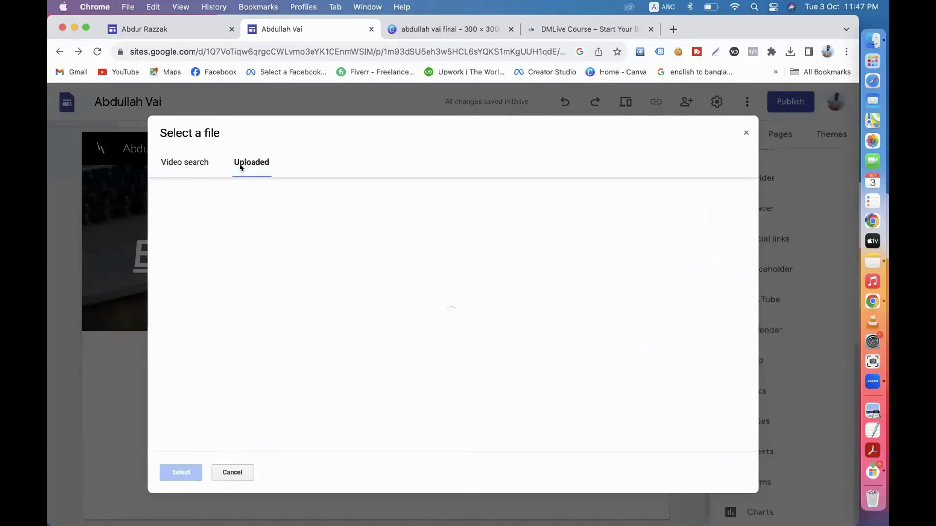
{"action": "left_click", "coordinate": [209, 165]}
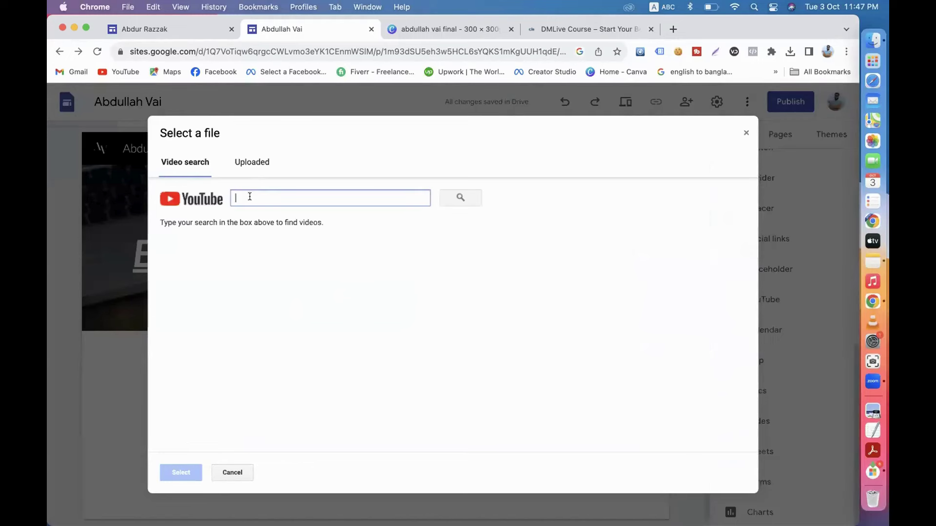
{"action": "type", "text": "digital marketing"}
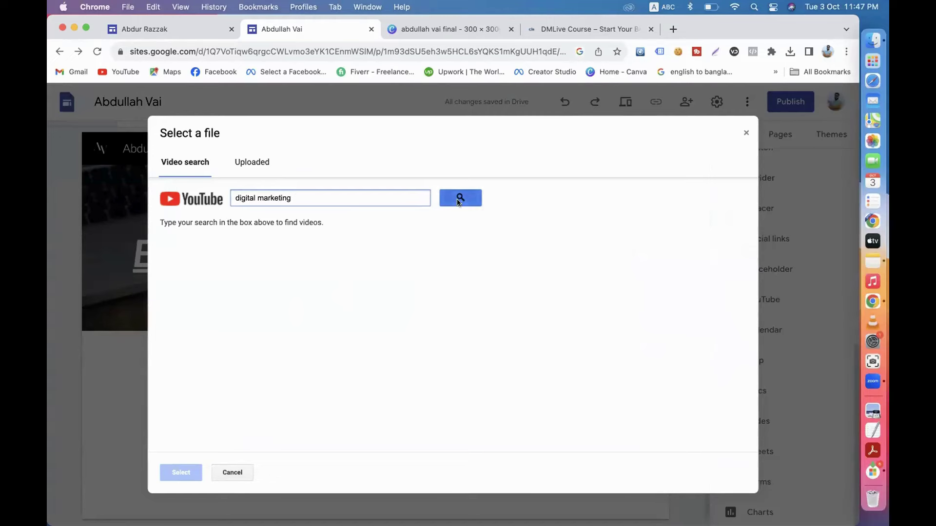
{"action": "left_click", "coordinate": [458, 202]}
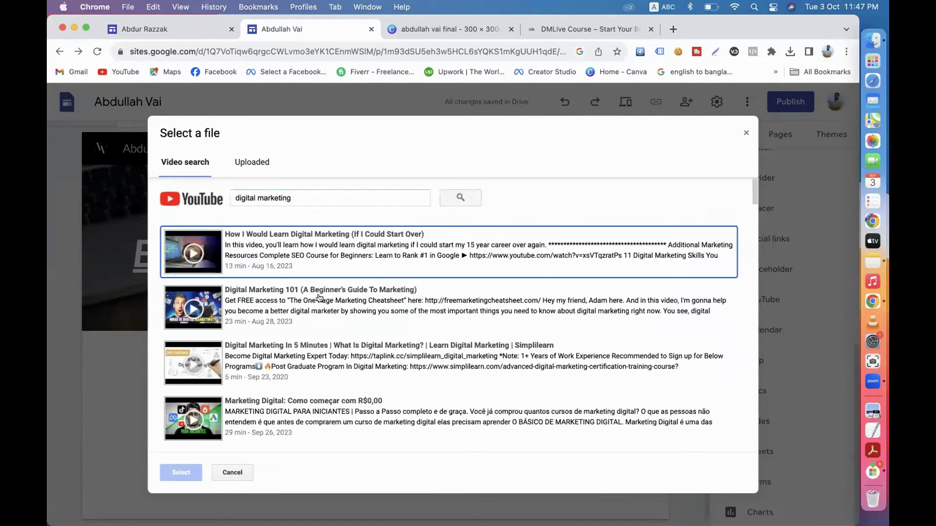
{"action": "scroll", "coordinate": [292, 364], "scroll_direction": "down", "scroll_amount": 10}
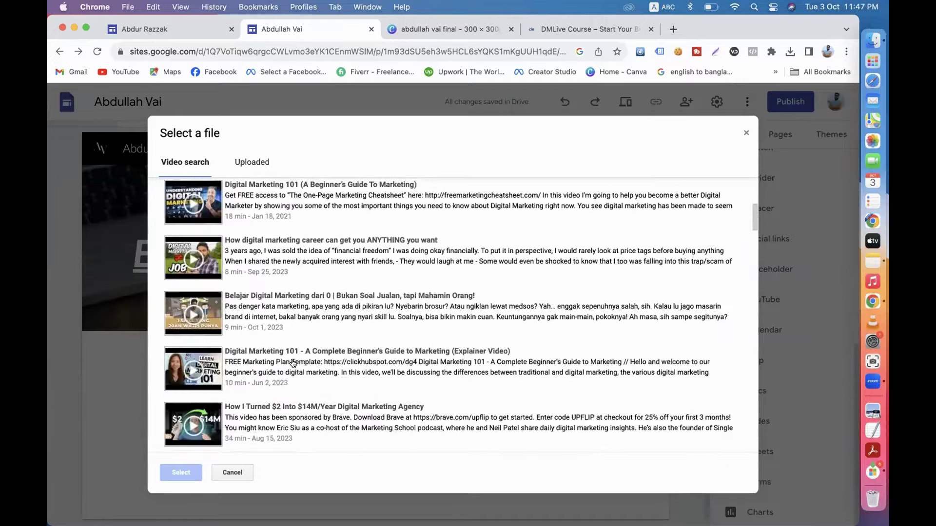
{"action": "scroll", "coordinate": [293, 363], "scroll_direction": "down", "scroll_amount": 10}
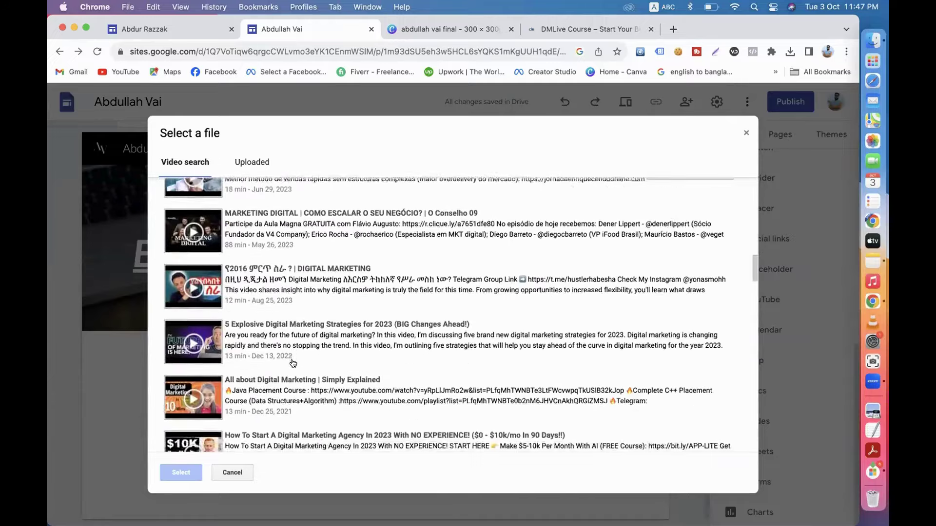
{"action": "scroll", "coordinate": [293, 363], "scroll_direction": "up", "scroll_amount": 20}
{"action": "left_click", "coordinate": [301, 195]}
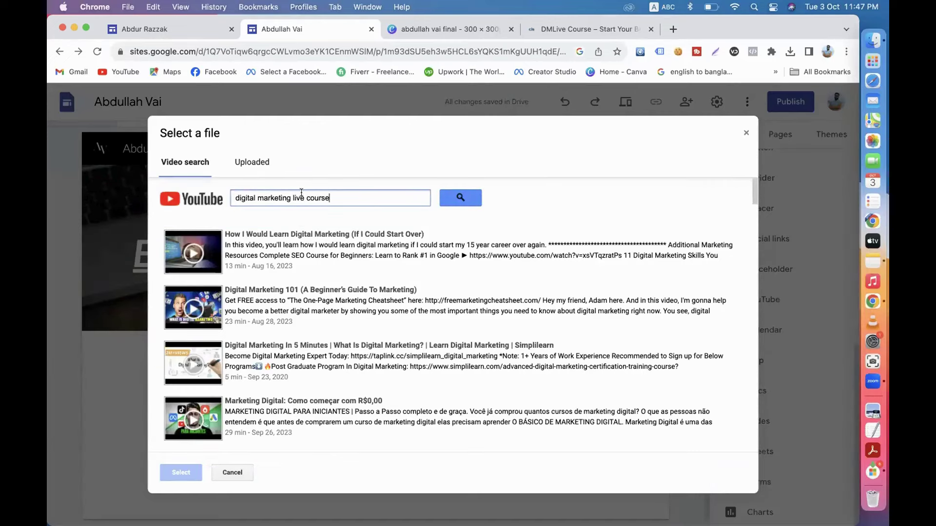
{"action": "key", "text": "Return"}
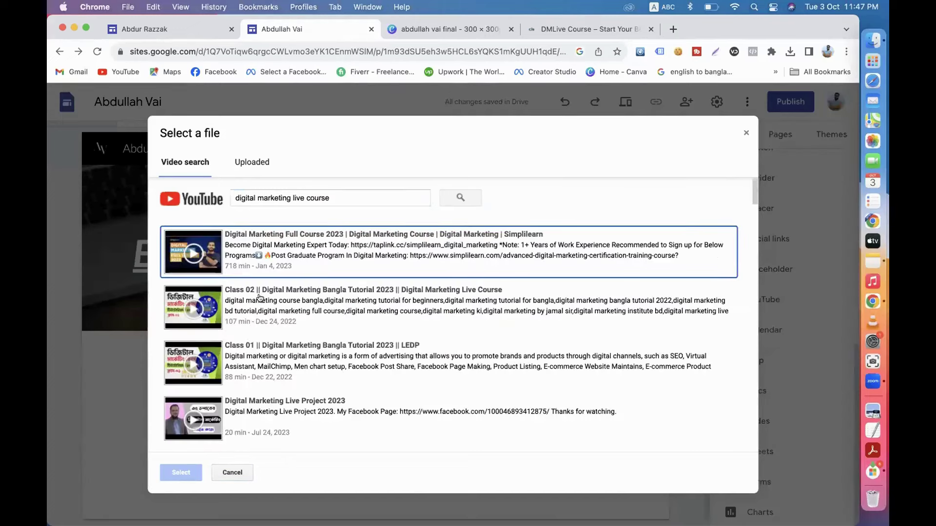
Select the Class 01 and Class 02 tutorial videos and insert both on the page
{"action": "left_click", "coordinate": [248, 368]}
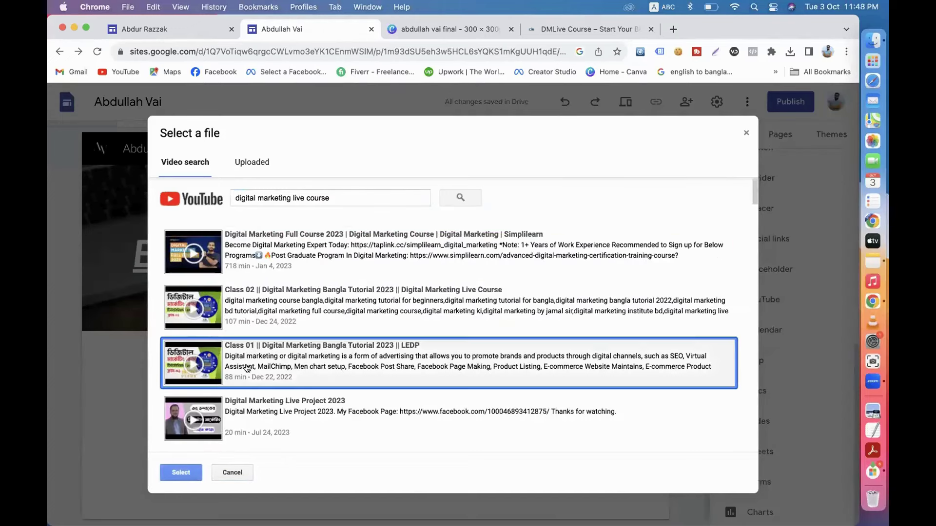
{"action": "left_click", "coordinate": [242, 319]}
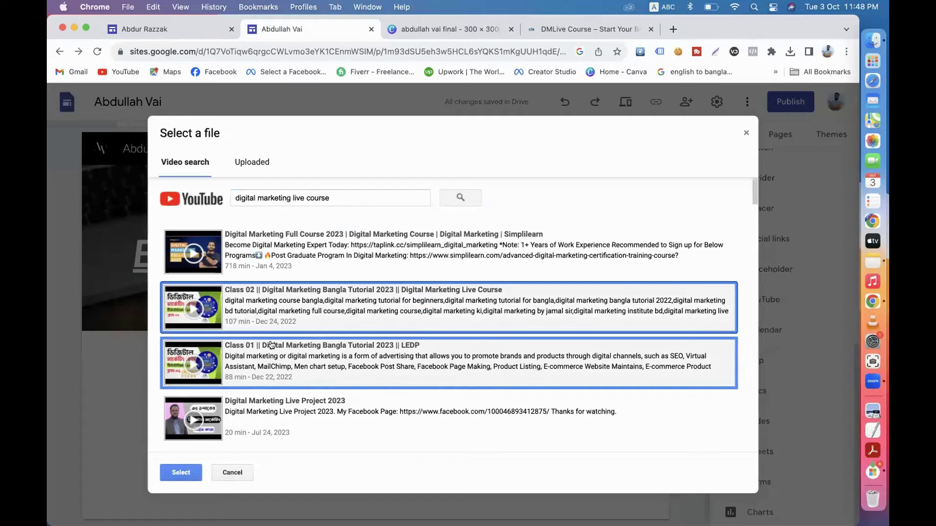
{"action": "left_click", "coordinate": [176, 469]}
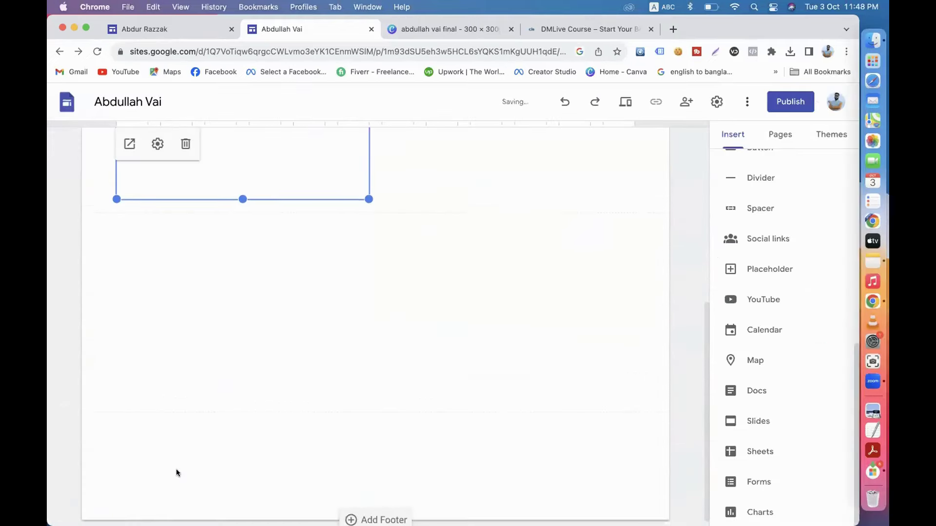
Inspect the Class 01 video's player settings and close them without changes
{"action": "scroll", "coordinate": [418, 317], "scroll_direction": "up", "scroll_amount": 3}
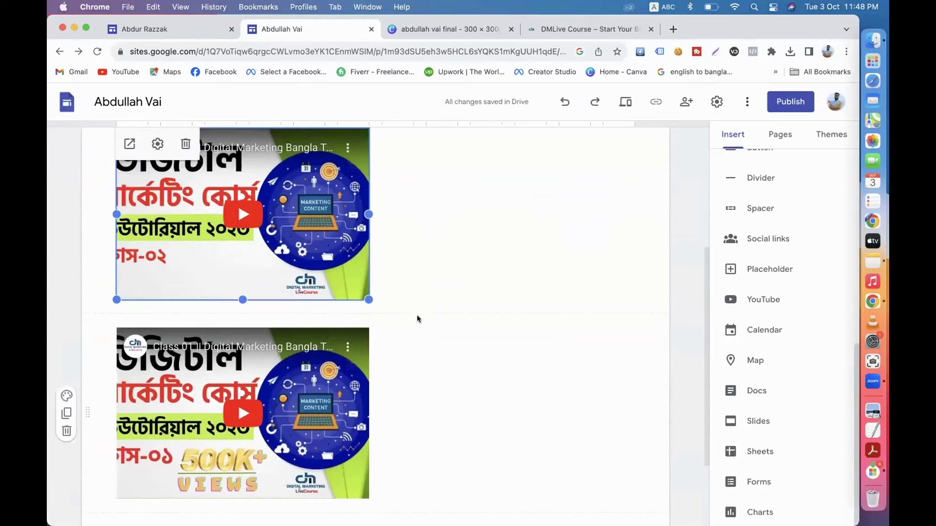
{"action": "left_click", "coordinate": [276, 394]}
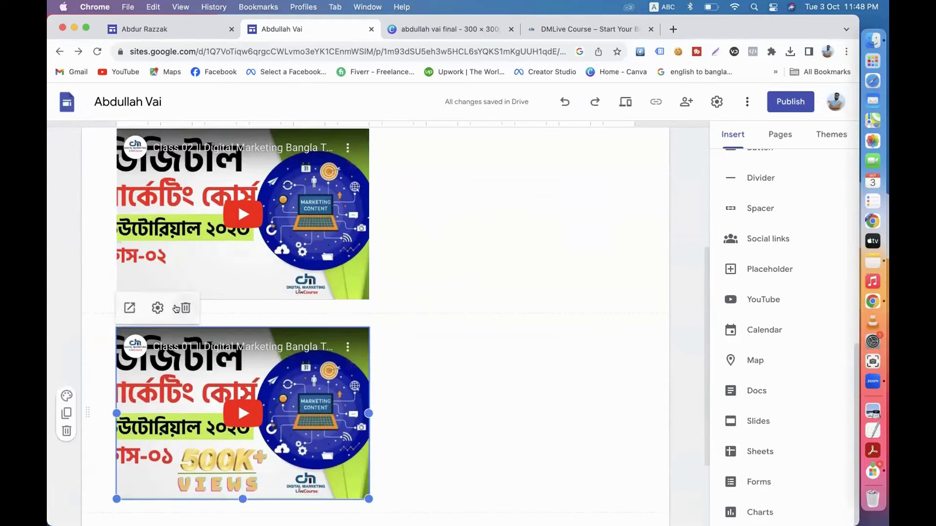
{"action": "left_click", "coordinate": [158, 308]}
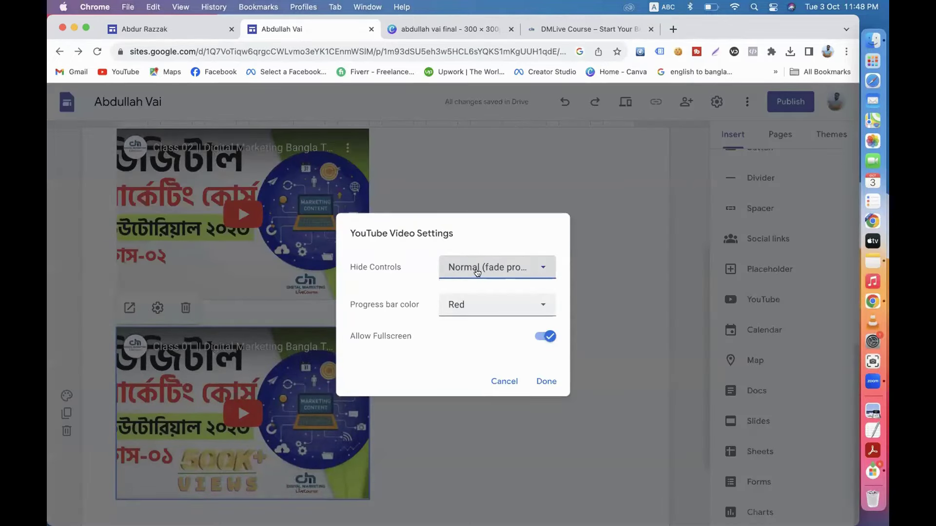
{"action": "left_click", "coordinate": [477, 272]}
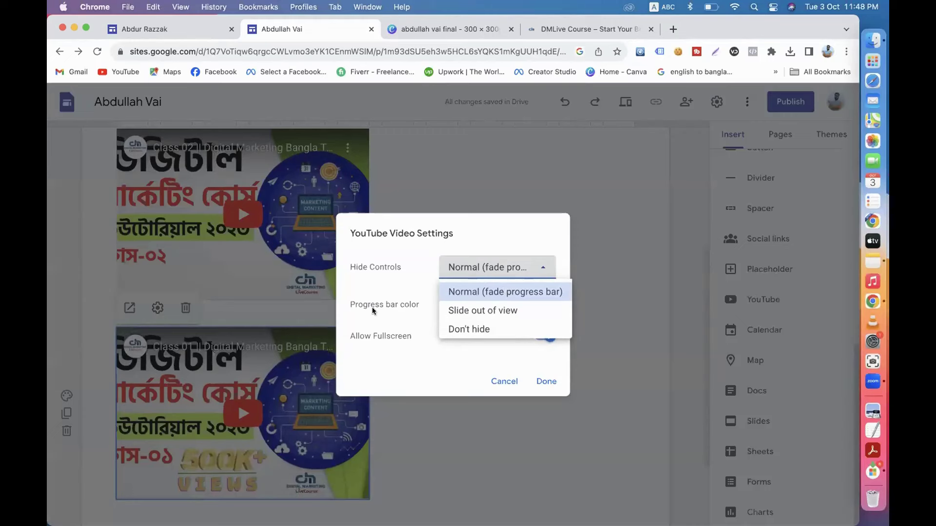
{"action": "left_click", "coordinate": [494, 380]}
Rearrange the embeds so the Class 01 video sits left of Class 02
{"action": "left_click", "coordinate": [280, 403]}
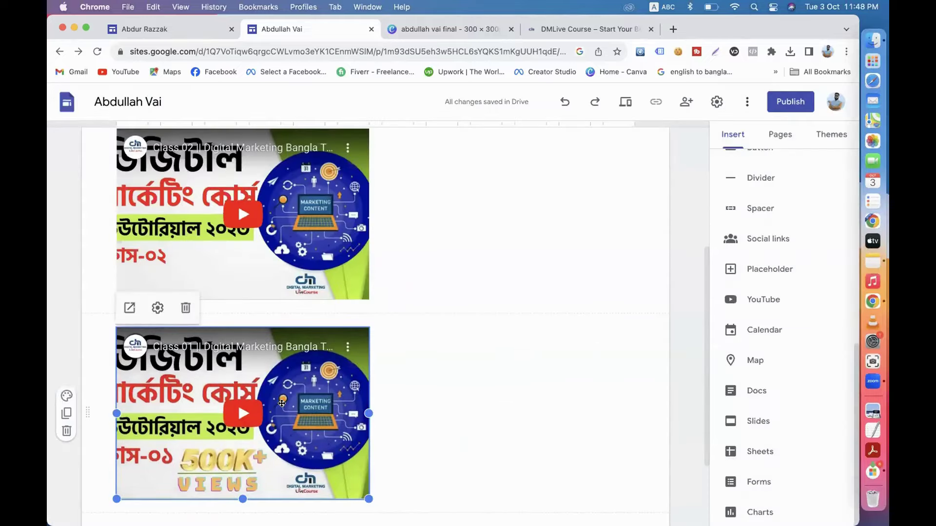
{"action": "left_click_drag", "start_coordinate": [282, 403], "coordinate": [428, 363]}
{"action": "scroll", "coordinate": [546, 343], "scroll_direction": "down", "scroll_amount": 3}
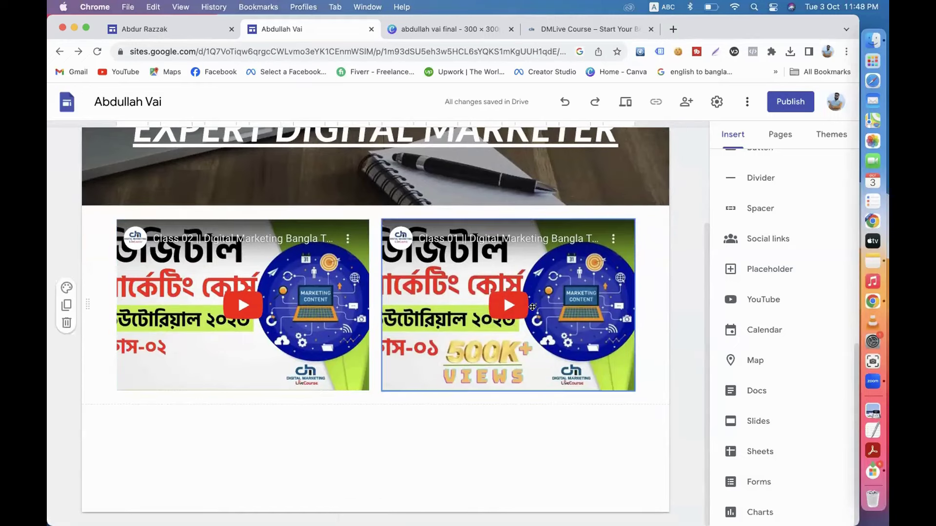
{"action": "left_click_drag", "start_coordinate": [522, 309], "coordinate": [312, 469]}
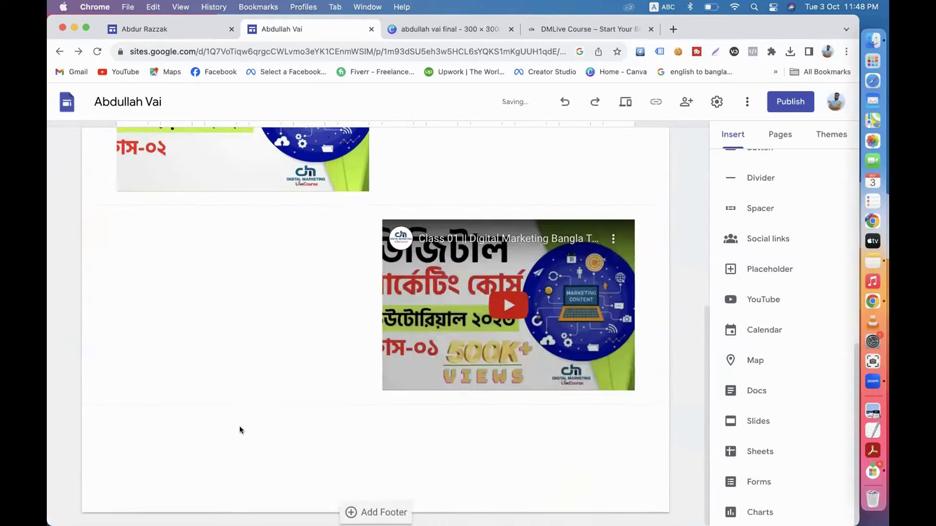
{"action": "left_click_drag", "start_coordinate": [401, 342], "coordinate": [527, 226]}
{"action": "scroll", "coordinate": [236, 310], "scroll_direction": "up", "scroll_amount": 5}
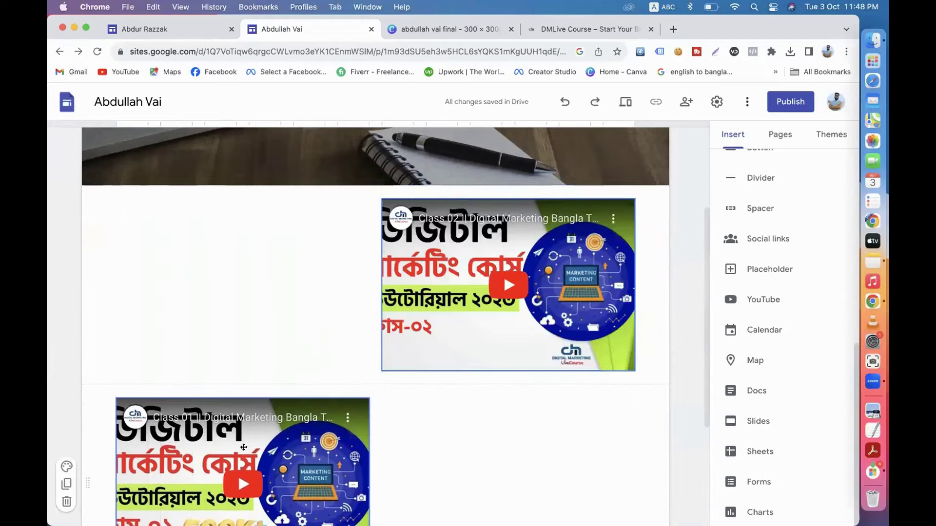
{"action": "left_click_drag", "start_coordinate": [243, 448], "coordinate": [195, 234]}
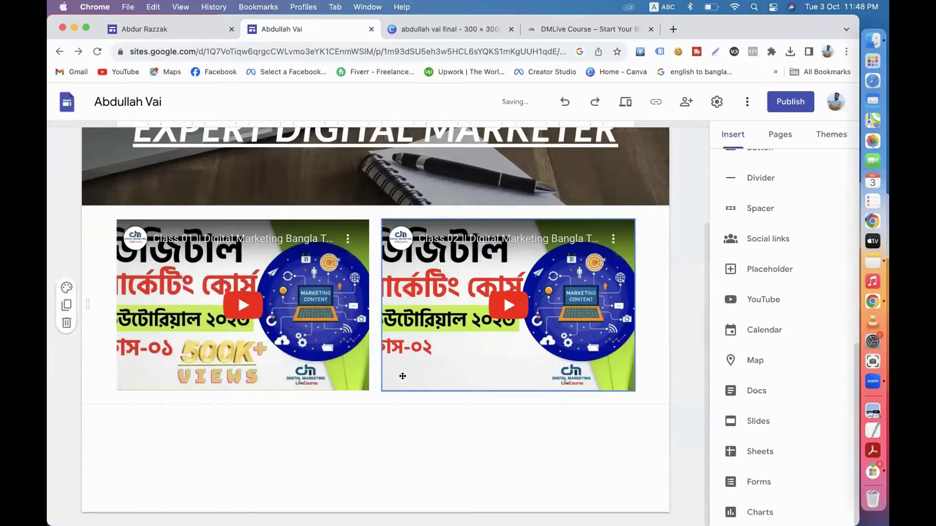
Delete the Class 02 and Class 01 video embeds from the page
{"action": "left_click", "coordinate": [505, 298]}
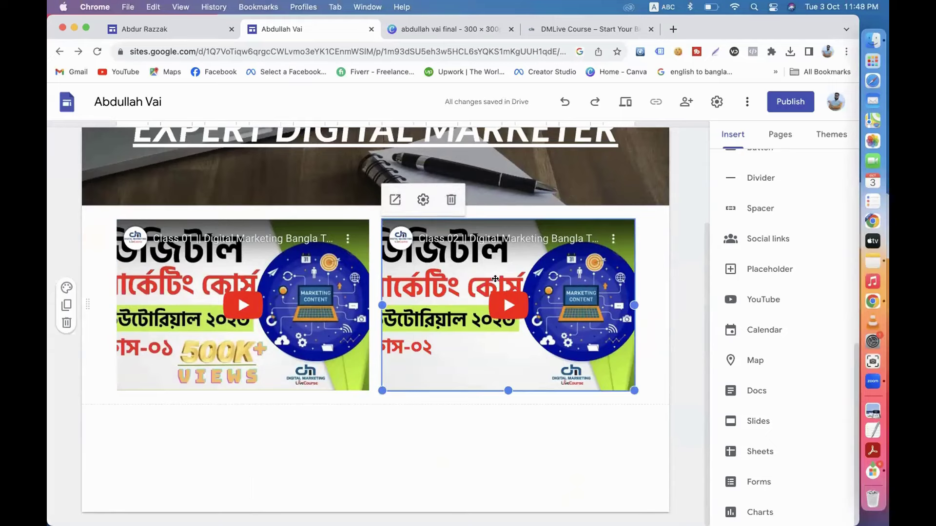
{"action": "left_click", "coordinate": [451, 201]}
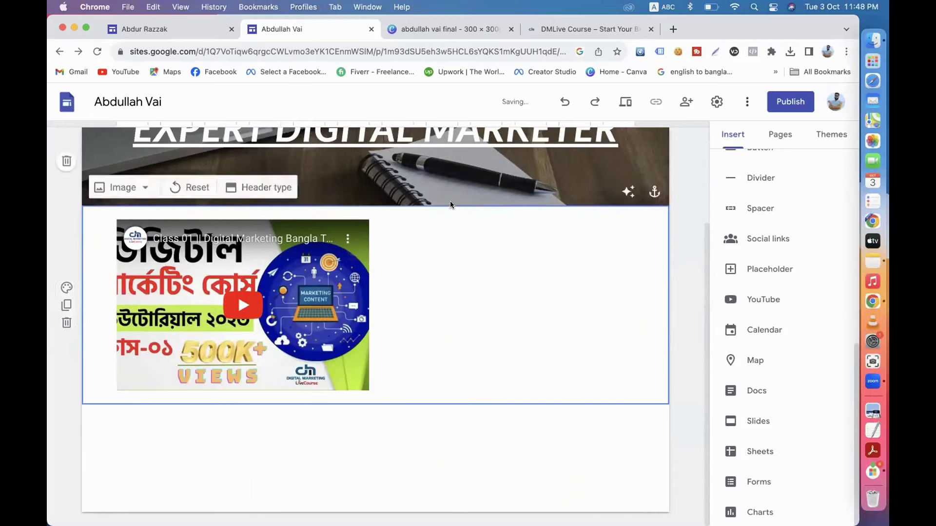
{"action": "left_click", "coordinate": [352, 281]}
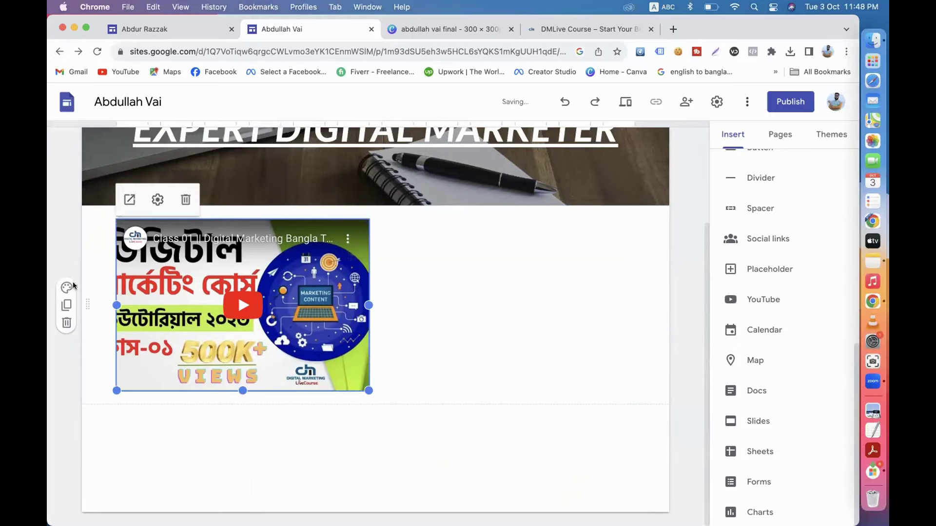
{"action": "left_click", "coordinate": [185, 200]}
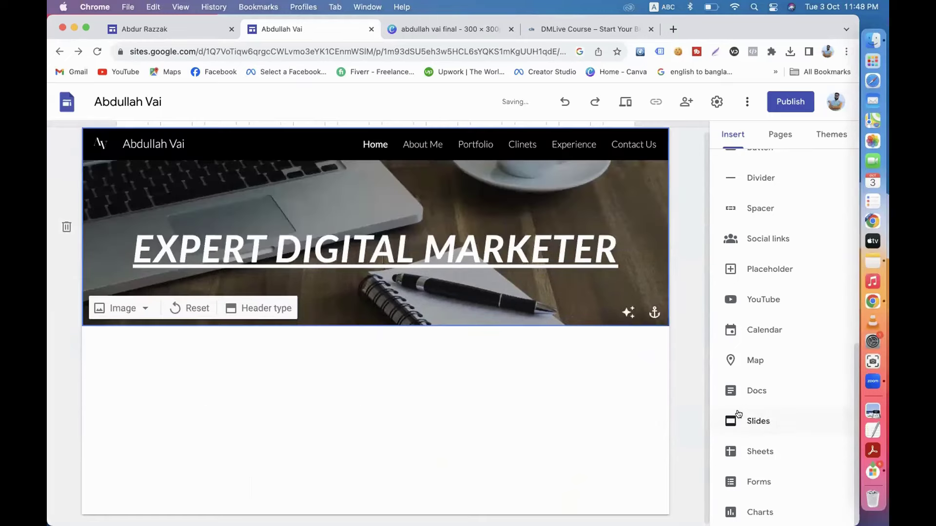
Compare with the reference site, then insert a four-image content block below the header
{"action": "scroll", "coordinate": [804, 448], "scroll_direction": "up", "scroll_amount": 8}
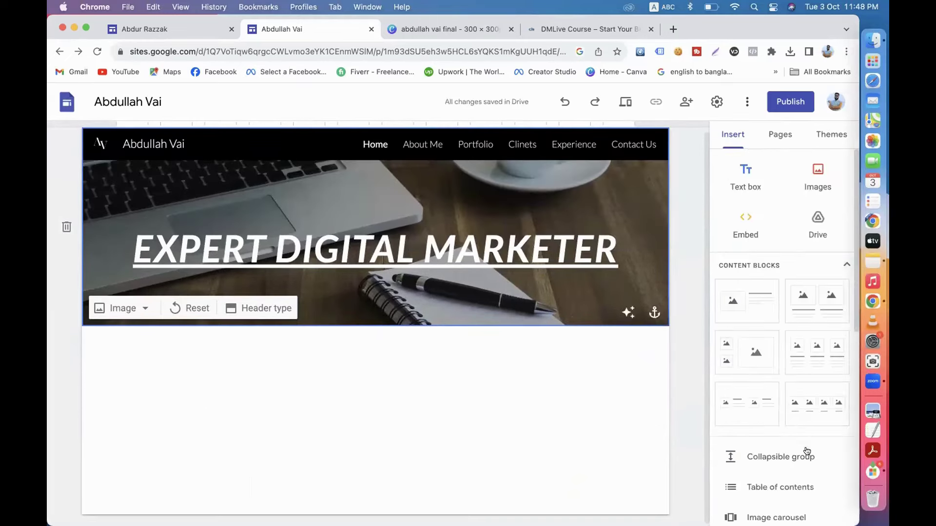
{"action": "left_click", "coordinate": [118, 30]}
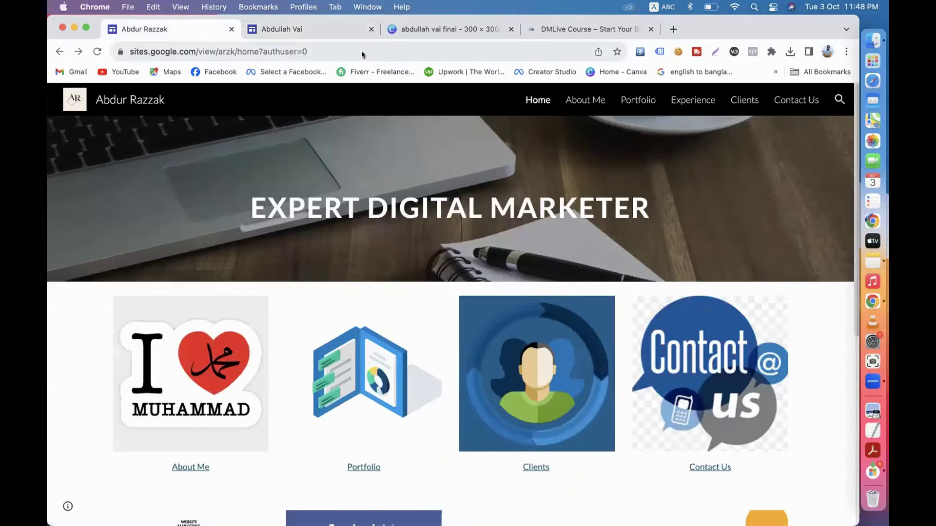
{"action": "left_click", "coordinate": [312, 30]}
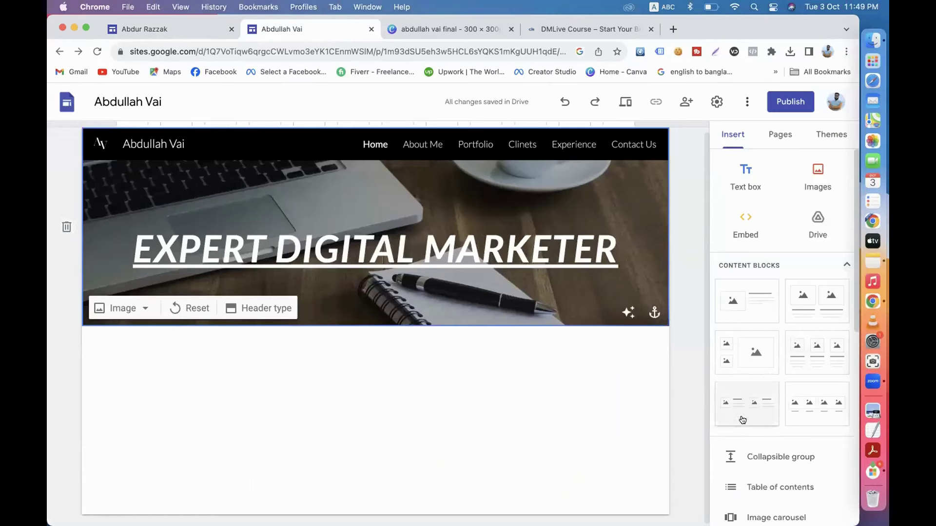
{"action": "left_click", "coordinate": [814, 406]}
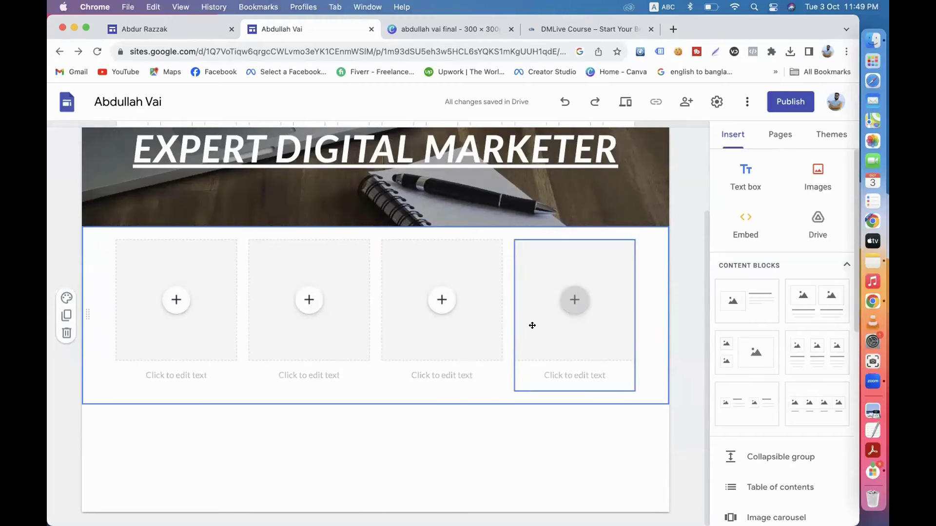
{"action": "left_click", "coordinate": [161, 29]}
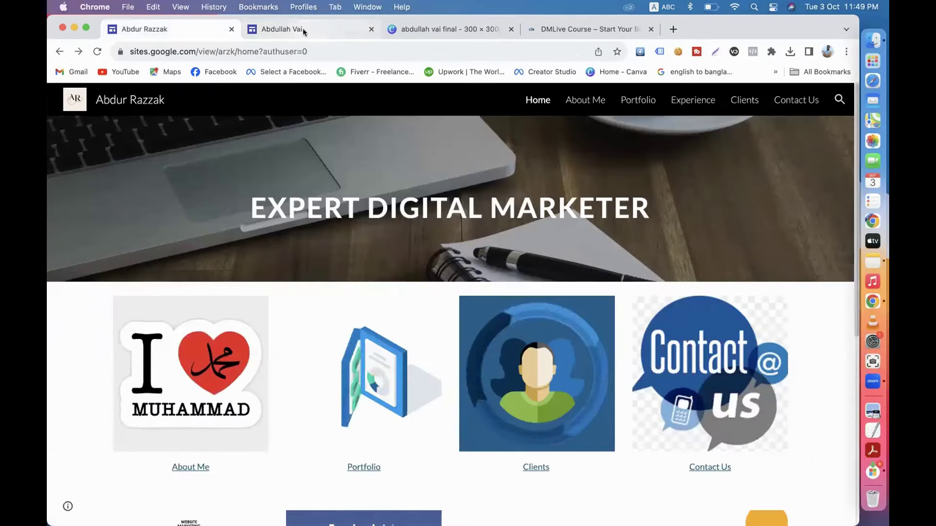
Upload the suited portrait photo from Downloads into the first image tile
{"action": "left_click", "coordinate": [302, 28]}
{"action": "left_click", "coordinate": [146, 29]}
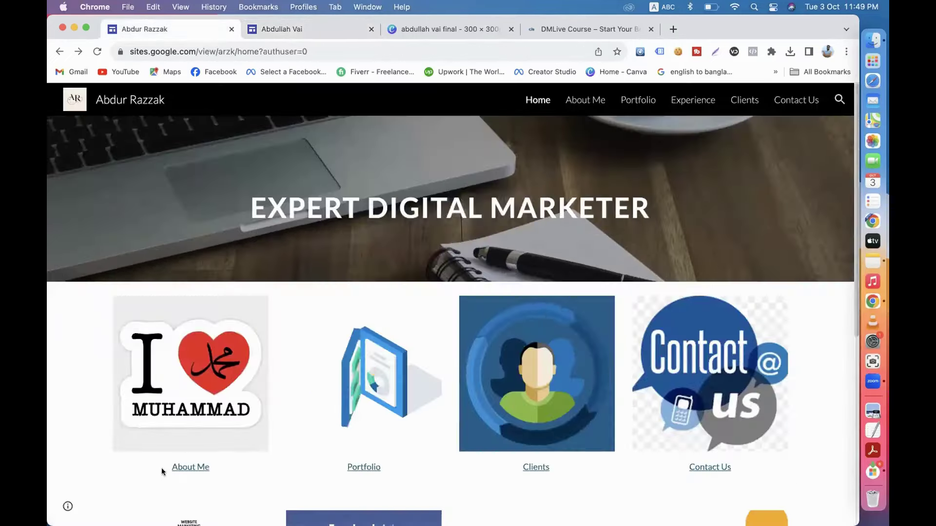
{"action": "left_click", "coordinate": [299, 29]}
{"action": "left_click", "coordinate": [176, 300]}
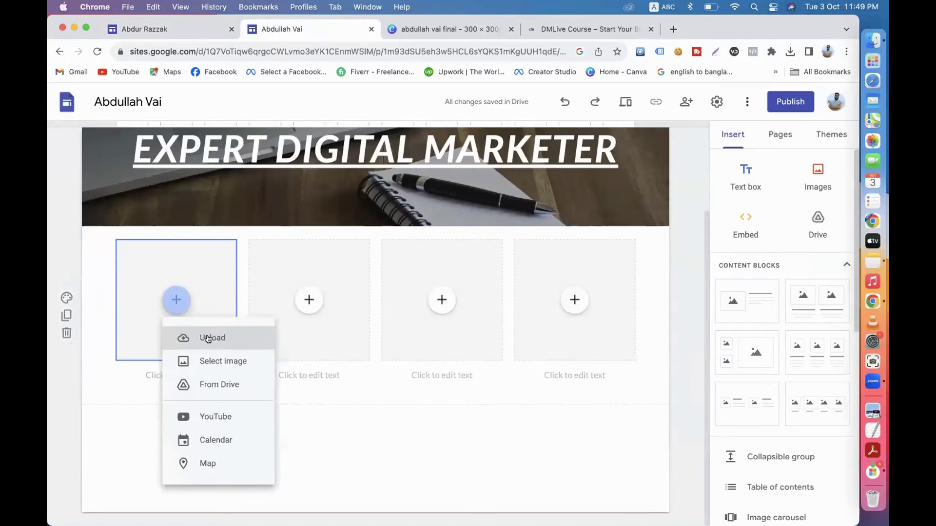
{"action": "left_click", "coordinate": [208, 339]}
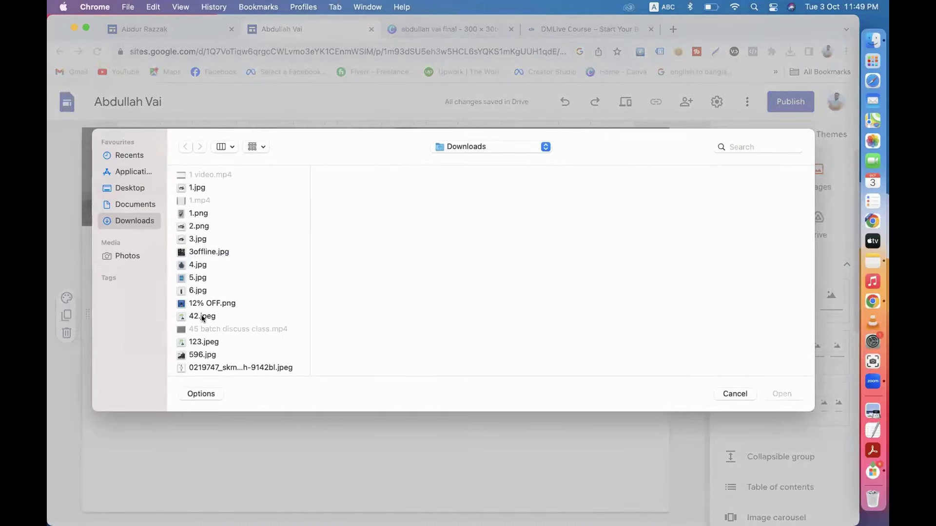
{"action": "scroll", "coordinate": [204, 318], "scroll_direction": "down", "scroll_amount": 10}
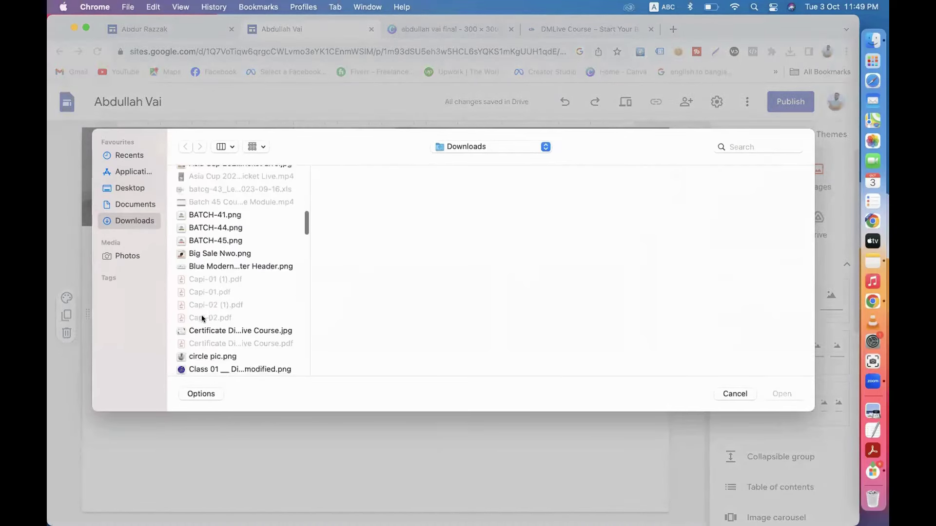
{"action": "scroll", "coordinate": [203, 318], "scroll_direction": "down", "scroll_amount": 15}
{"action": "scroll", "coordinate": [220, 254], "scroll_direction": "up", "scroll_amount": 3}
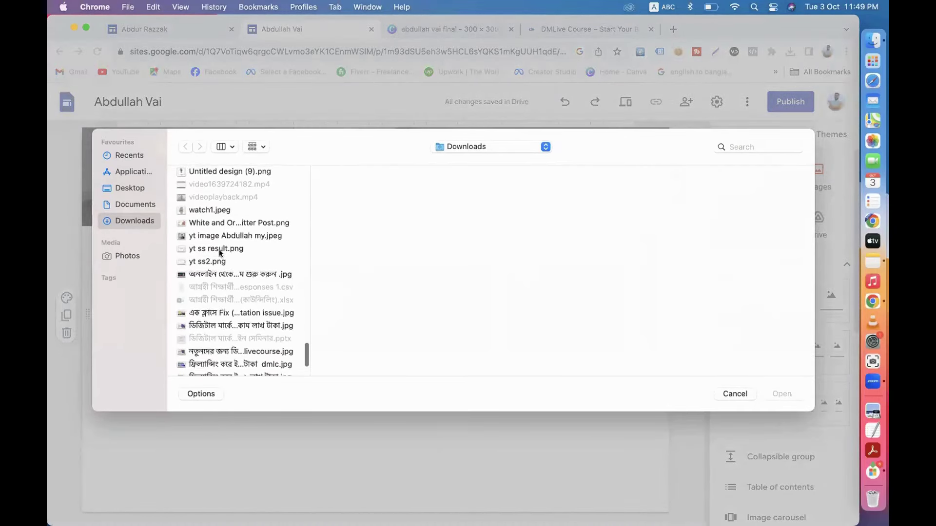
{"action": "left_click", "coordinate": [201, 236]}
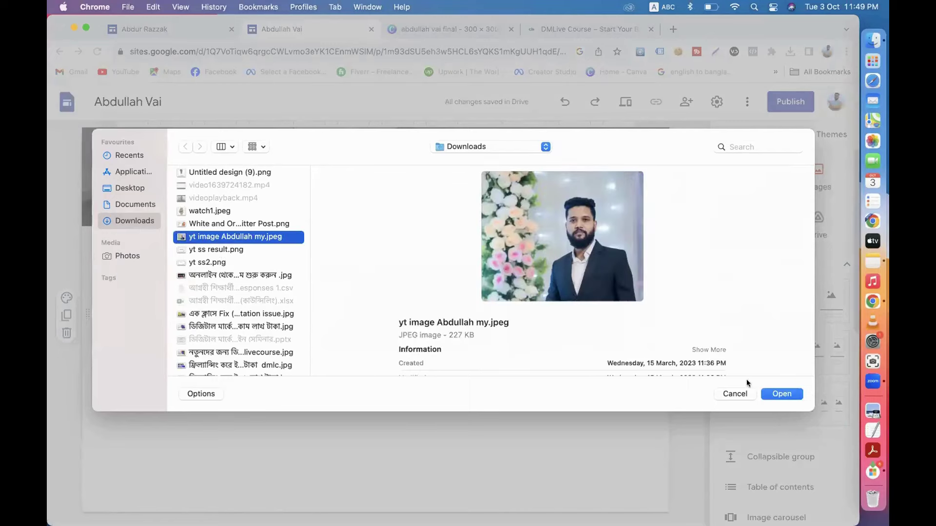
{"action": "left_click", "coordinate": [775, 394]}
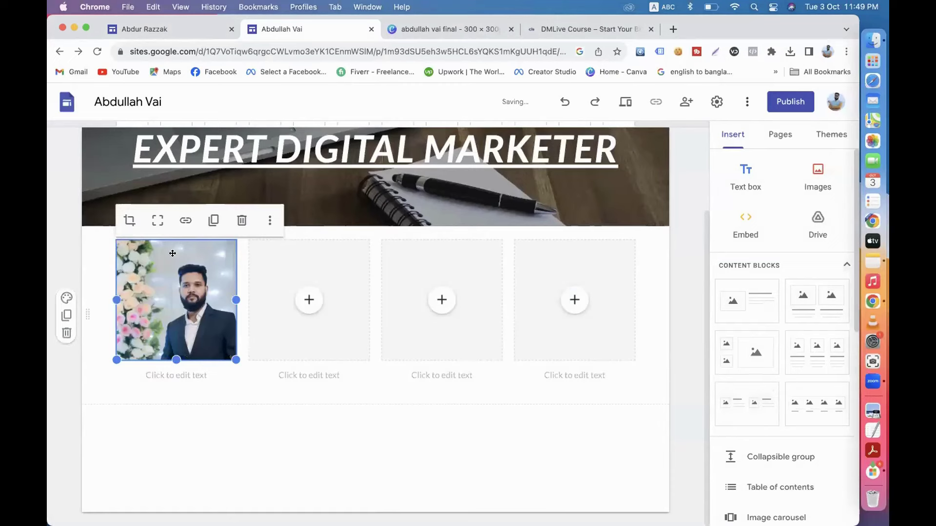
Remove the portrait so the first tile is empty again, and bring up Finder
{"action": "left_click", "coordinate": [242, 222]}
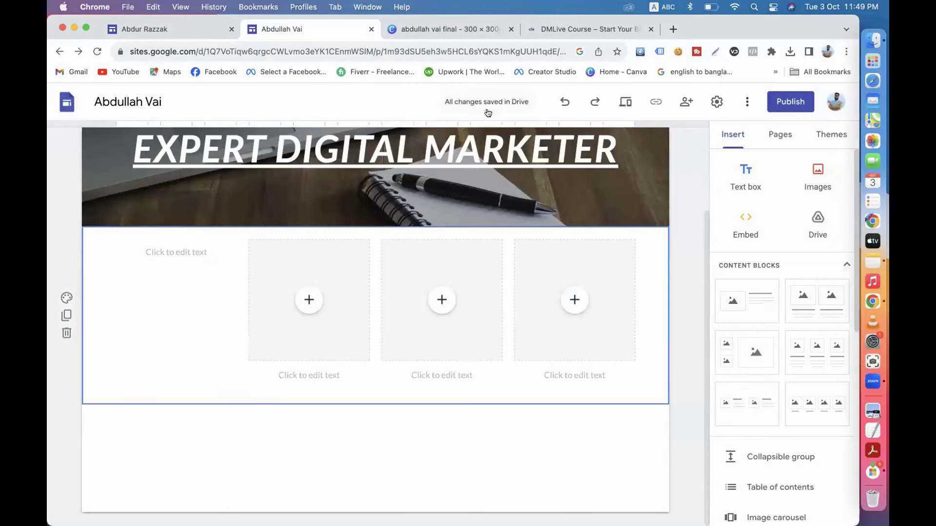
{"action": "left_click", "coordinate": [564, 101]}
{"action": "left_click", "coordinate": [564, 101]}
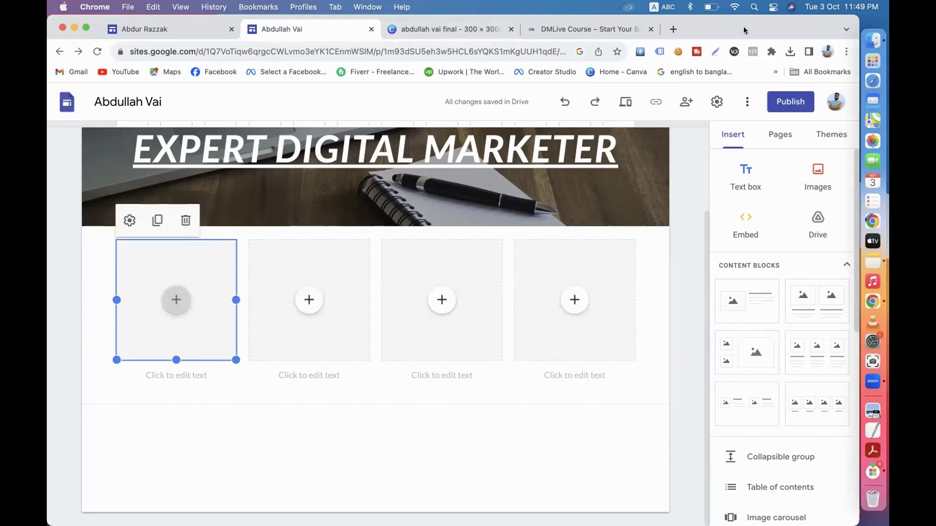
{"action": "left_click", "coordinate": [873, 42]}
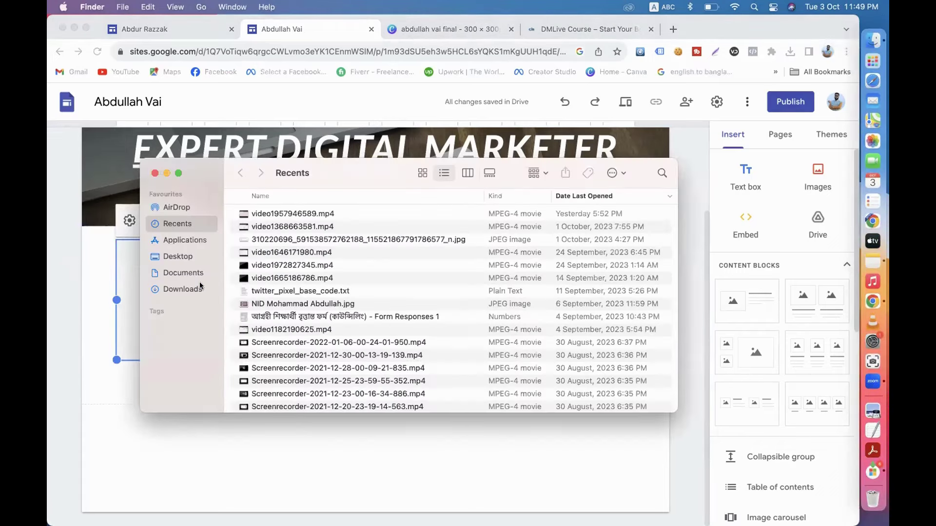
Browse Finder's Documents and Downloads folders for the portrait, then start a new Chrome tab search
{"action": "left_click", "coordinate": [187, 273]}
{"action": "scroll", "coordinate": [324, 337], "scroll_direction": "down", "scroll_amount": 3}
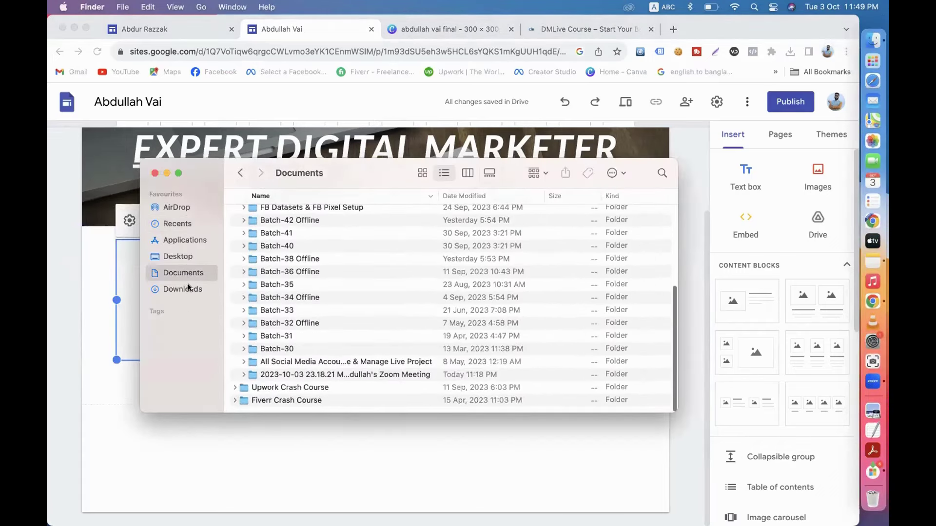
{"action": "left_click", "coordinate": [189, 289]}
{"action": "scroll", "coordinate": [344, 333], "scroll_direction": "down", "scroll_amount": 10}
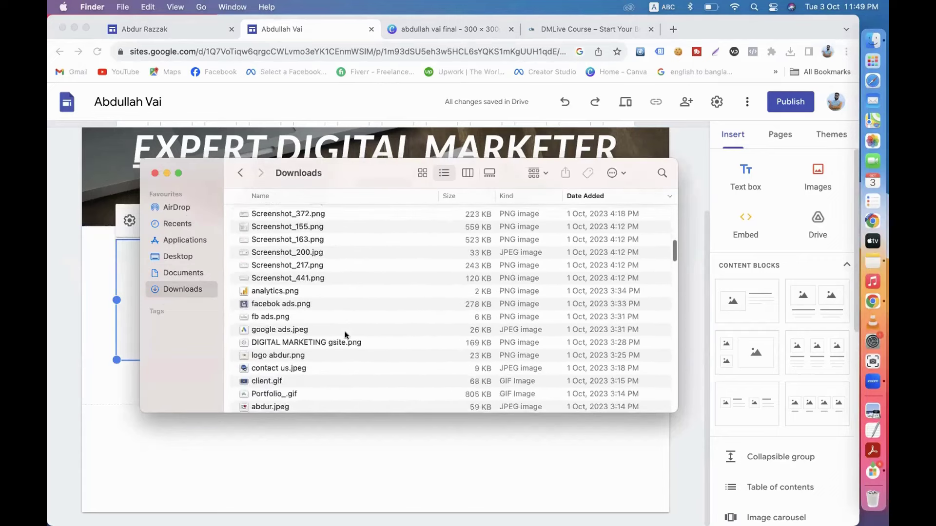
{"action": "scroll", "coordinate": [345, 335], "scroll_direction": "down", "scroll_amount": 3}
{"action": "scroll", "coordinate": [346, 335], "scroll_direction": "down", "scroll_amount": 15}
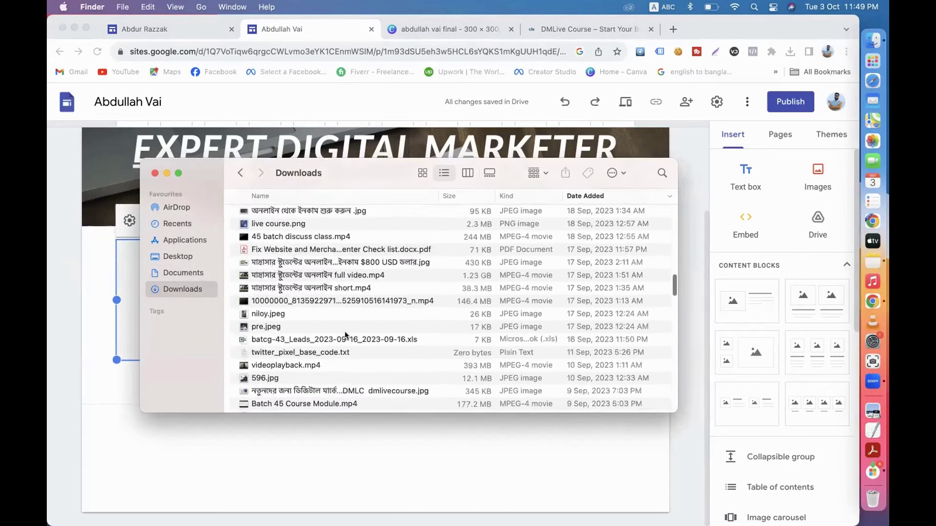
{"action": "scroll", "coordinate": [345, 335], "scroll_direction": "down", "scroll_amount": 15}
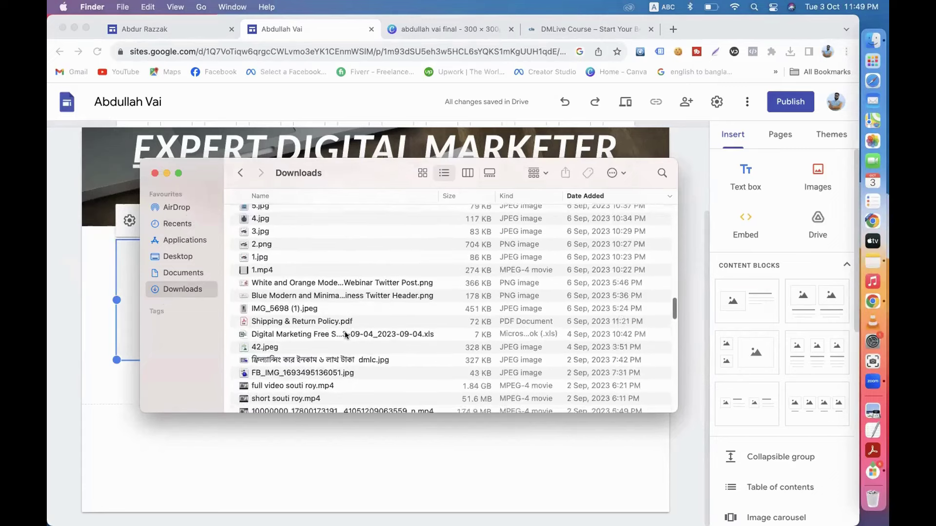
{"action": "scroll", "coordinate": [345, 336], "scroll_direction": "down", "scroll_amount": 15}
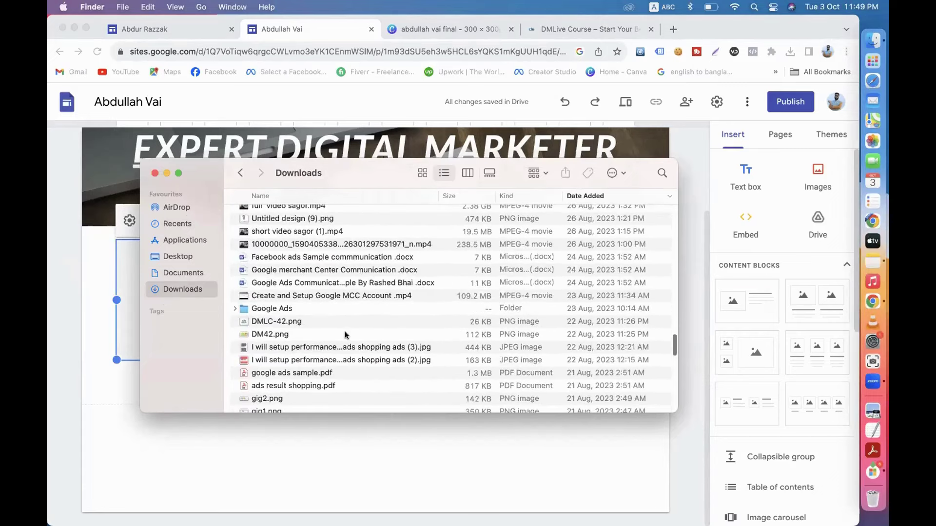
{"action": "scroll", "coordinate": [345, 335], "scroll_direction": "down", "scroll_amount": 4}
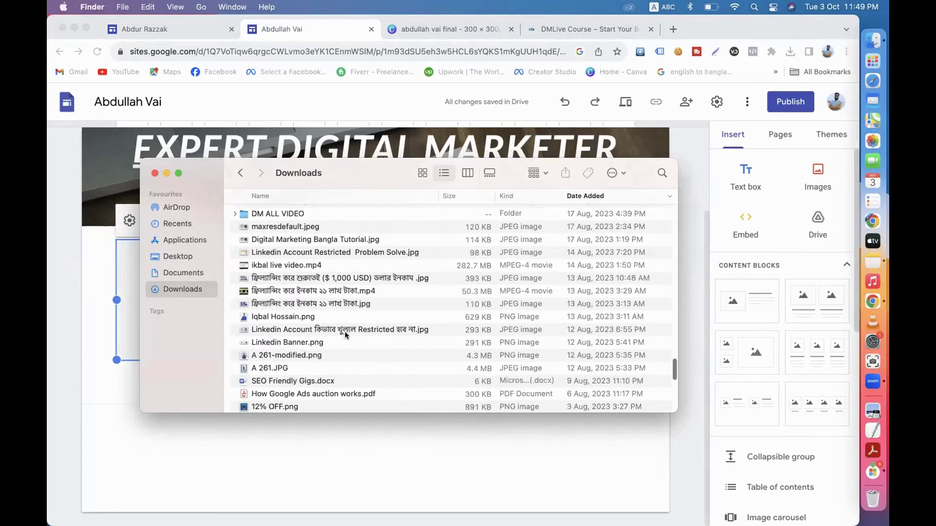
{"action": "scroll", "coordinate": [344, 334], "scroll_direction": "down", "scroll_amount": 3}
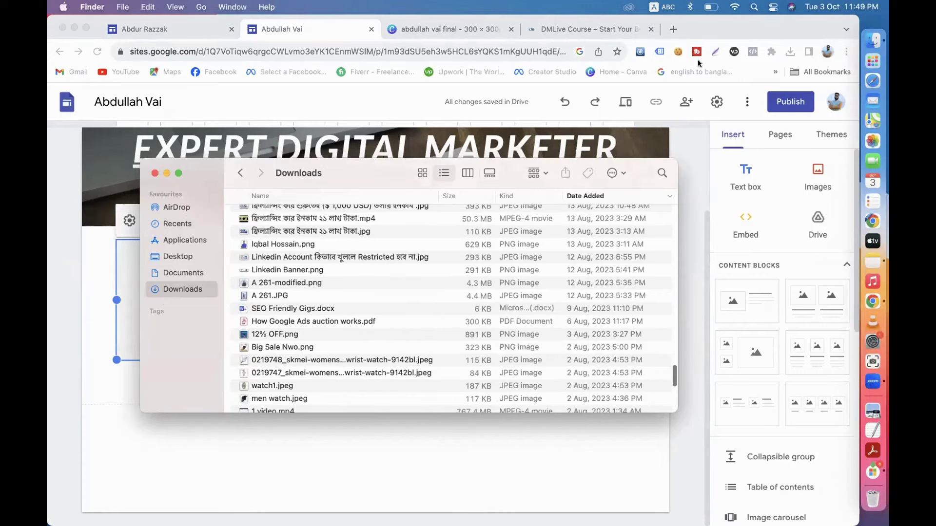
{"action": "left_click", "coordinate": [675, 29]}
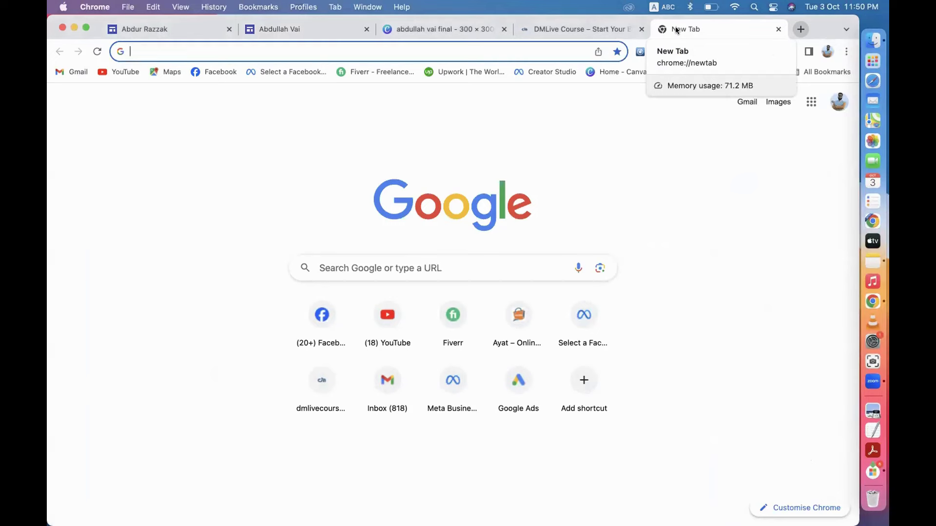
{"action": "type", "text": "rem"}
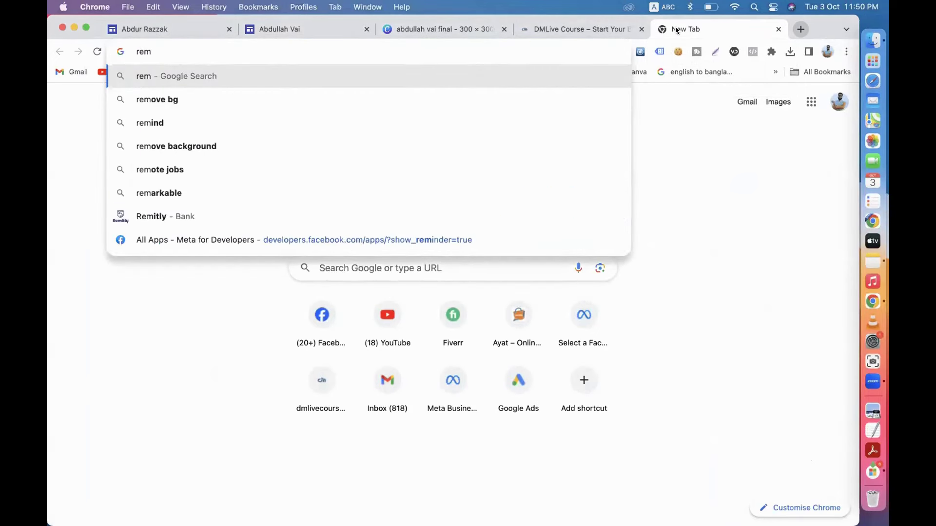
Remove the suited portrait's background on remove.bg and download the transparent PNG
{"action": "left_click", "coordinate": [234, 100]}
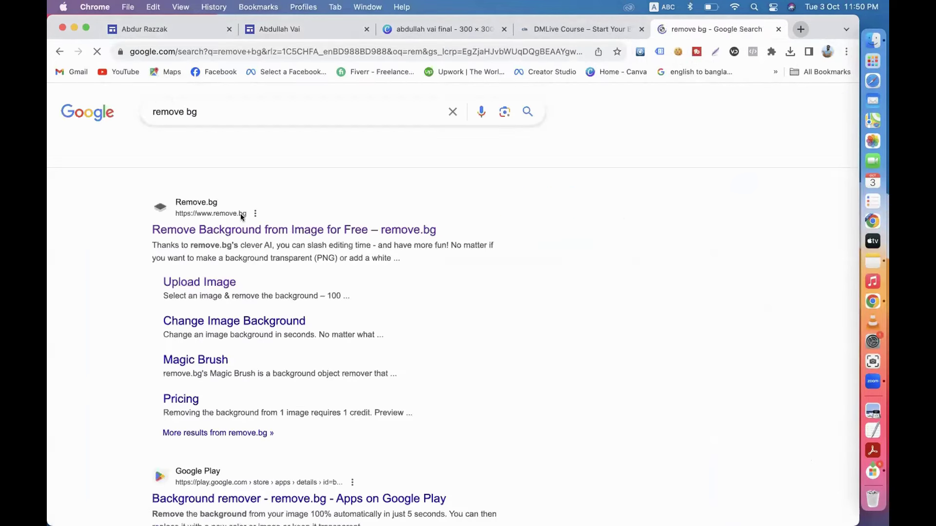
{"action": "left_click", "coordinate": [234, 229]}
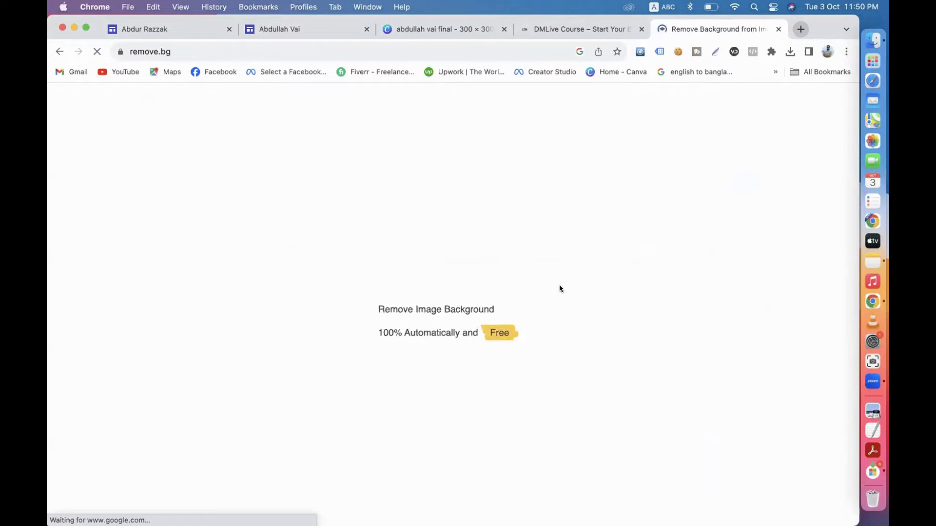
{"action": "left_click", "coordinate": [560, 329]}
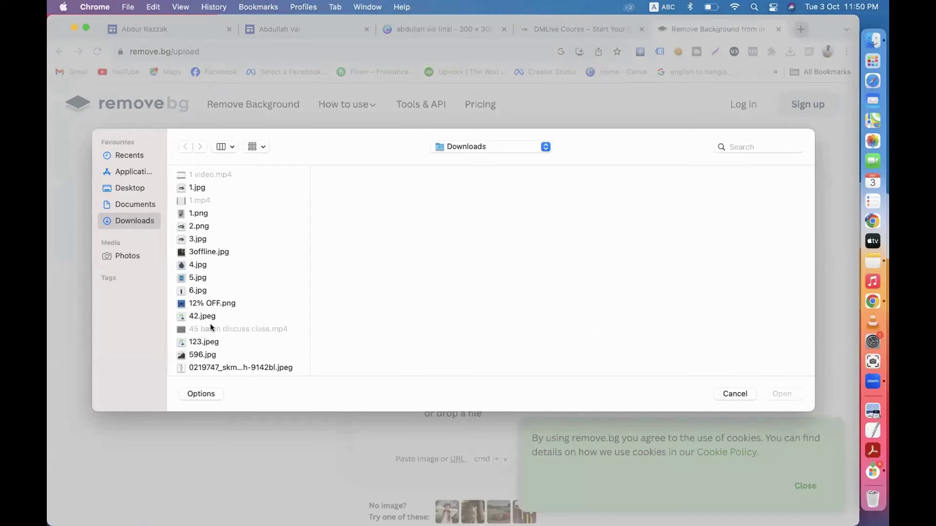
{"action": "left_click", "coordinate": [201, 342]}
{"action": "key", "text": "y"}
{"action": "scroll", "coordinate": [201, 342], "scroll_direction": "down", "scroll_amount": 3}
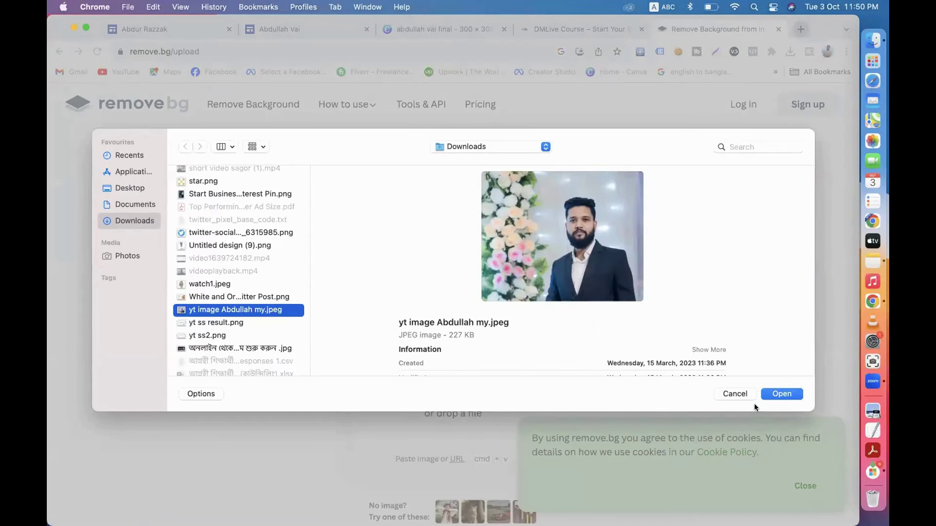
{"action": "left_click", "coordinate": [780, 396]}
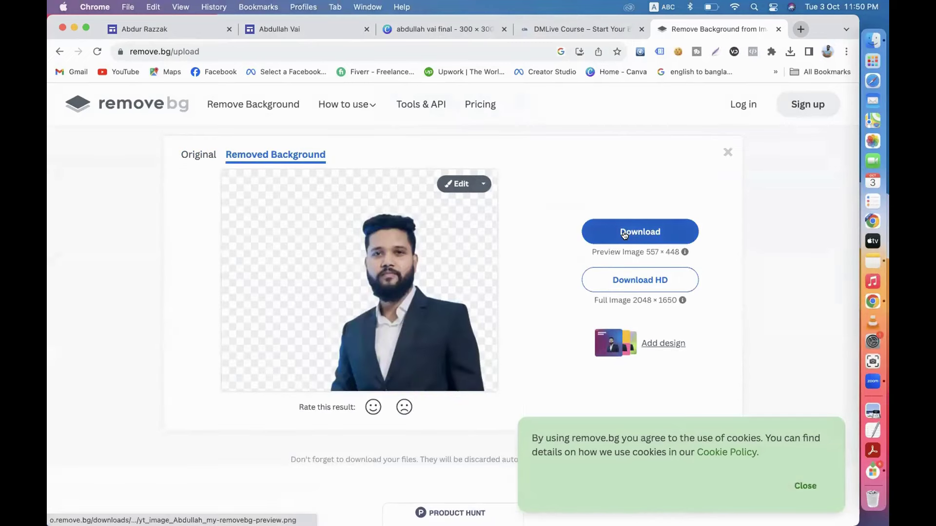
{"action": "left_click", "coordinate": [624, 234]}
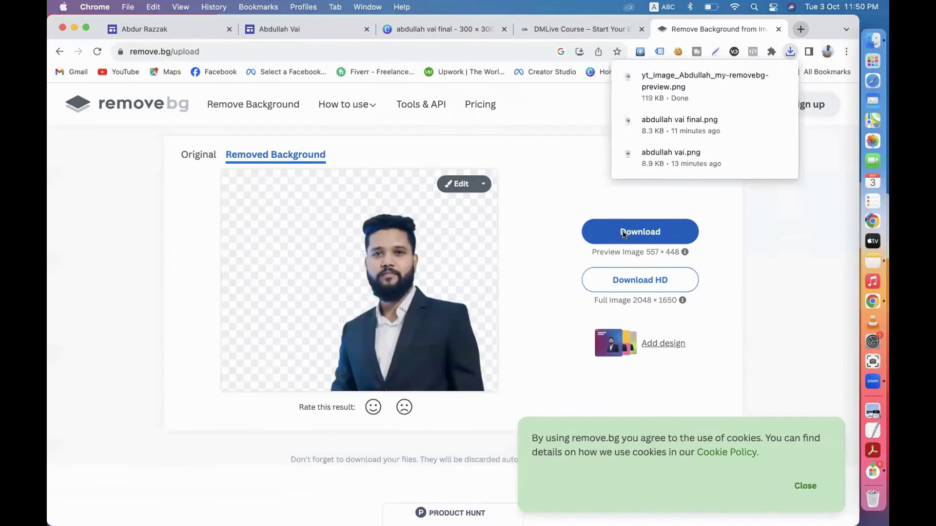
{"action": "left_click", "coordinate": [262, 27]}
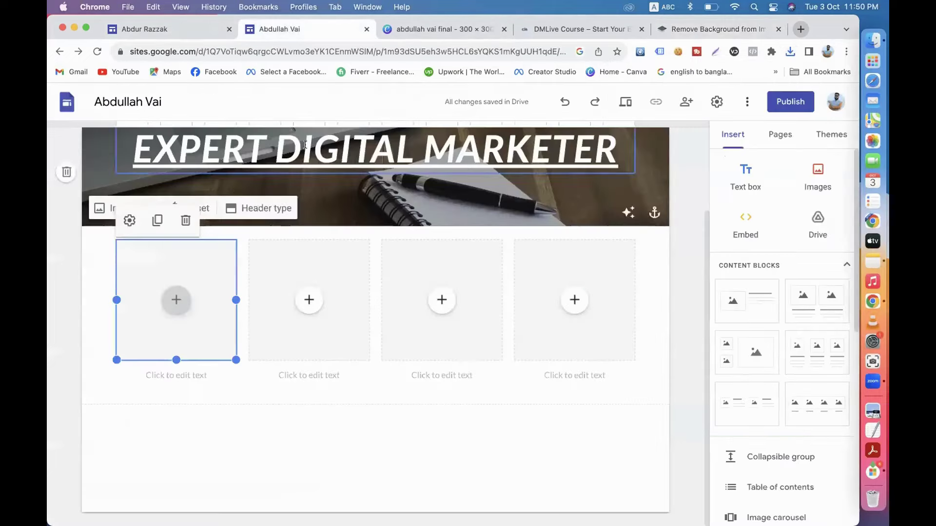
Upload the background-free portrait PNG into the first image tile
{"action": "left_click", "coordinate": [176, 299]}
{"action": "left_click", "coordinate": [207, 338]}
{"action": "left_click", "coordinate": [203, 304]}
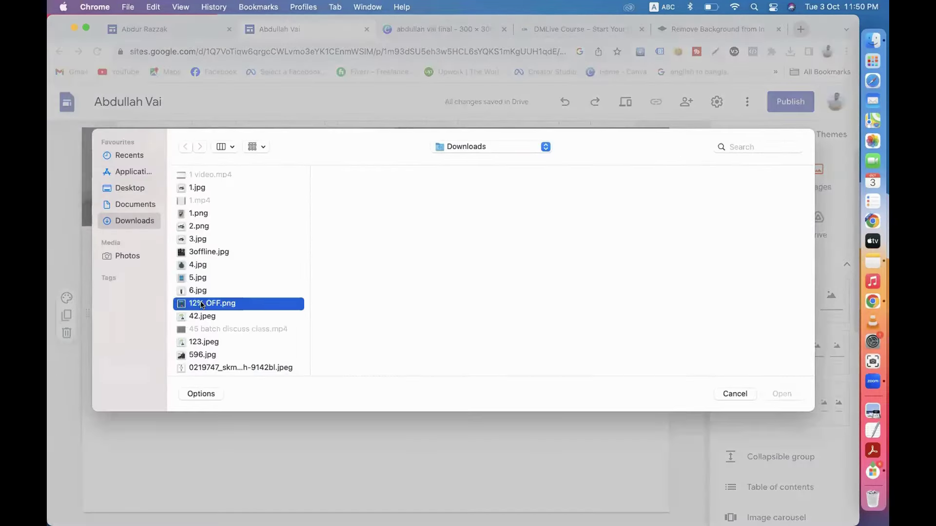
{"action": "type", "text": "yt"}
{"action": "scroll", "coordinate": [198, 307], "scroll_direction": "down", "scroll_amount": 3}
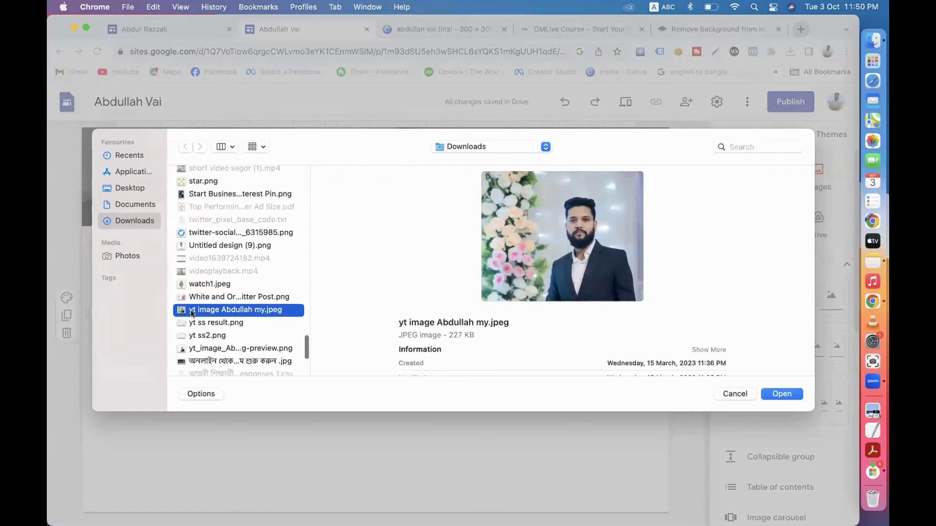
{"action": "left_click", "coordinate": [212, 349]}
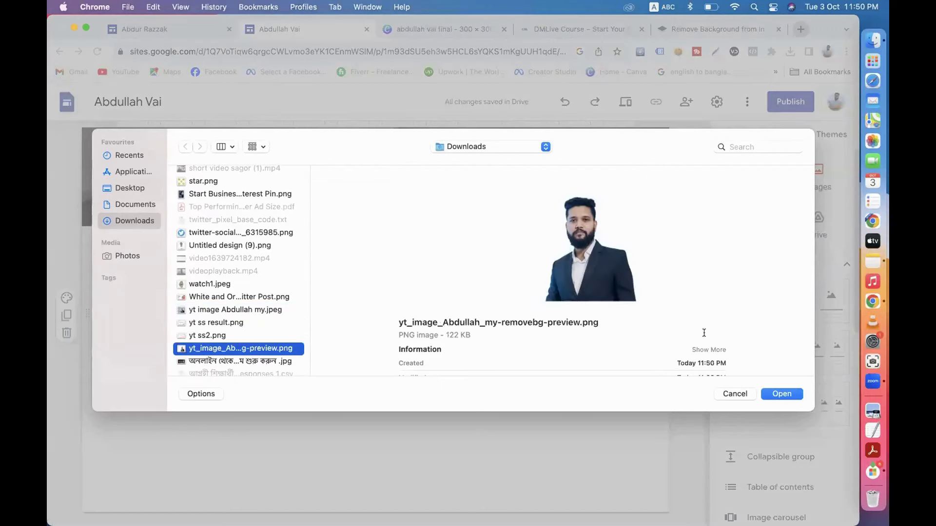
{"action": "left_click", "coordinate": [780, 394]}
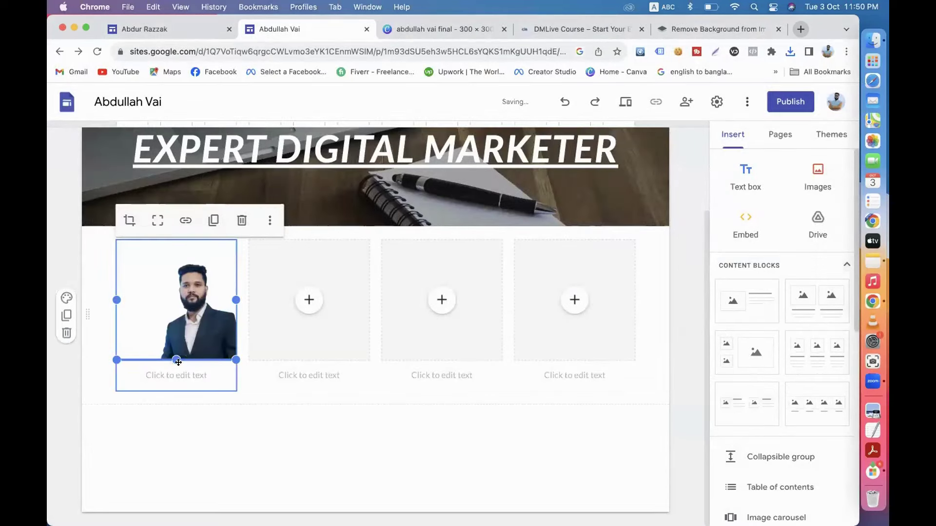
Try fitting and cropping the portrait frame, undo it, and return to the Home page
{"action": "left_click", "coordinate": [154, 223]}
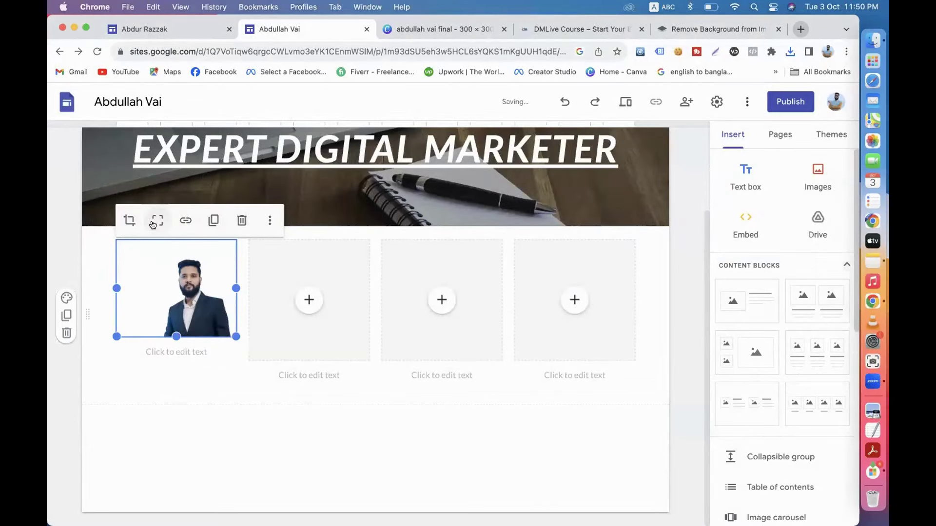
{"action": "left_click", "coordinate": [564, 103]}
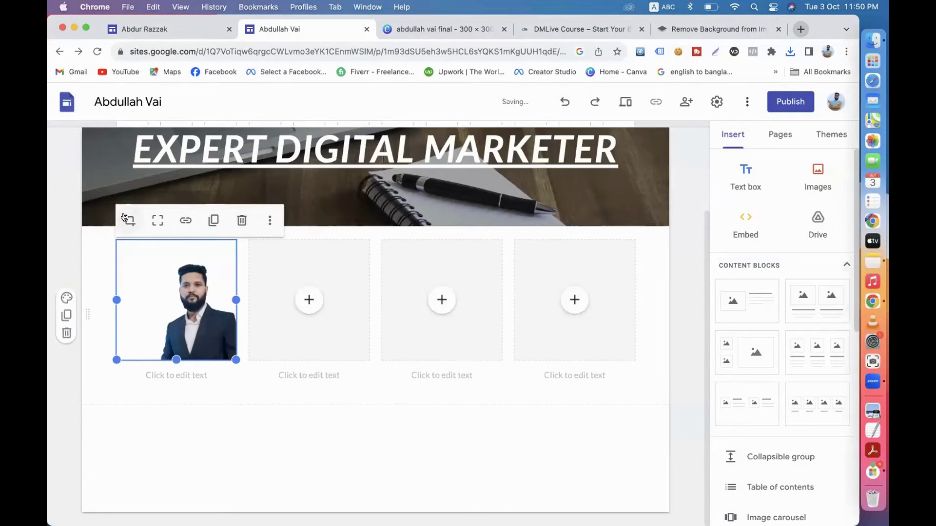
{"action": "left_click", "coordinate": [125, 217]}
{"action": "left_click", "coordinate": [201, 223]}
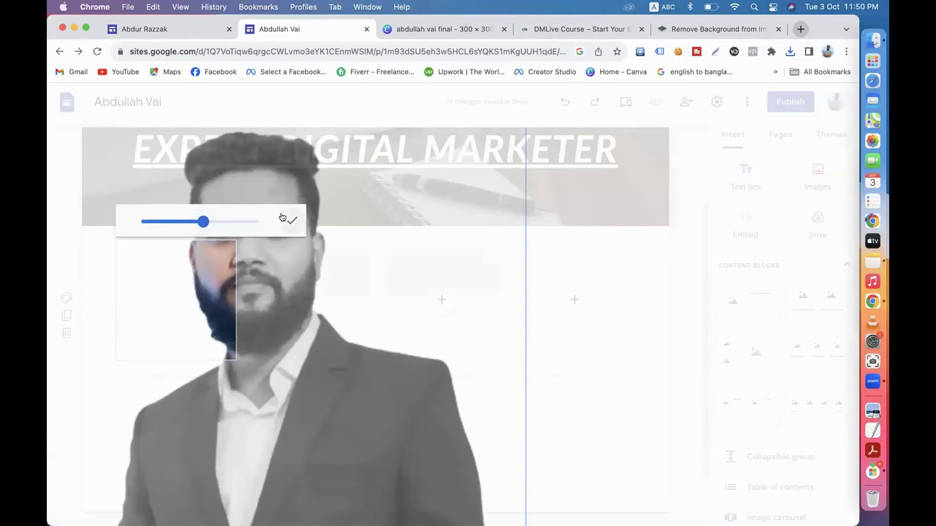
{"action": "left_click", "coordinate": [59, 51]}
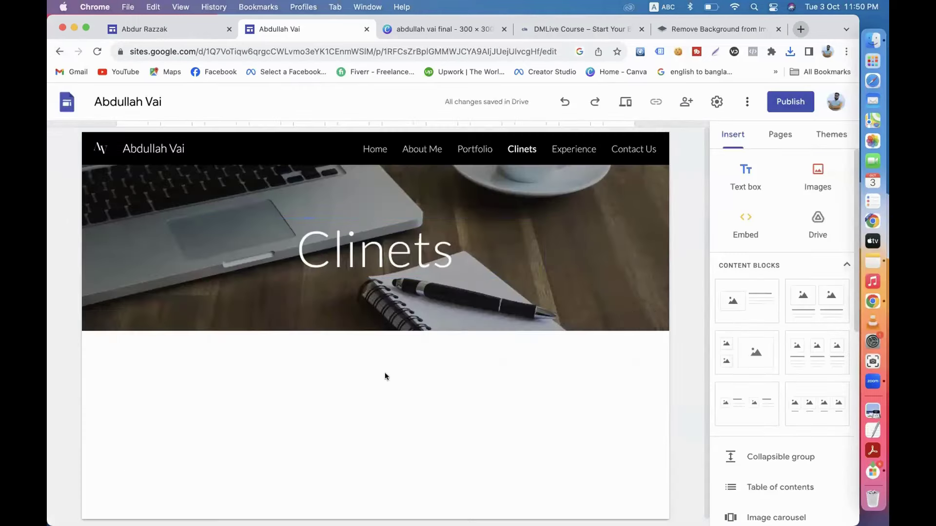
{"action": "left_click", "coordinate": [595, 101]}
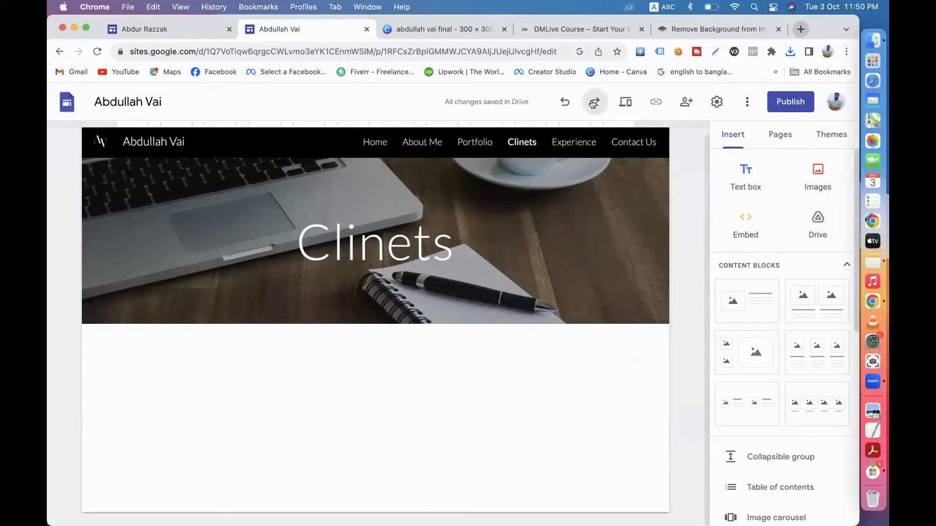
{"action": "scroll", "coordinate": [275, 373], "scroll_direction": "down", "scroll_amount": 2}
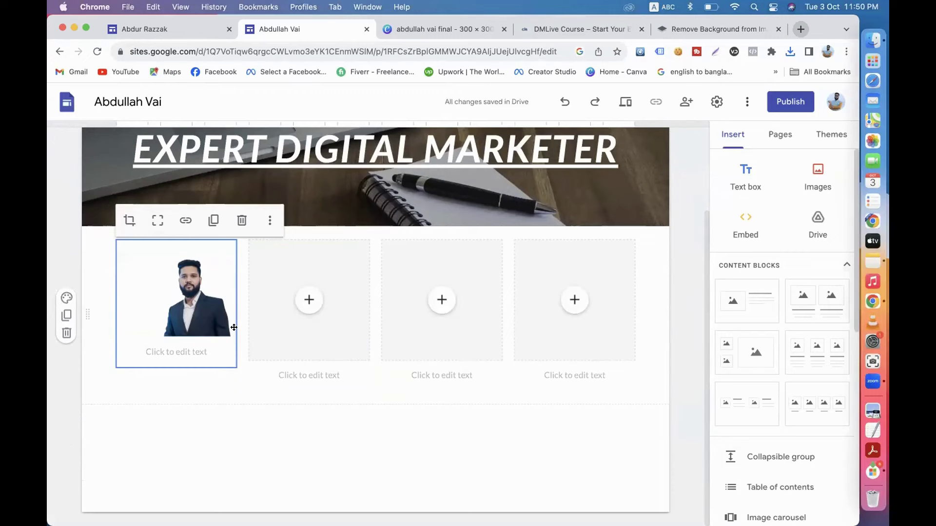
Crop the headshot slightly and resize it from its bottom edge to sit above the caption
{"action": "left_click", "coordinate": [233, 288]}
{"action": "left_click", "coordinate": [184, 308]}
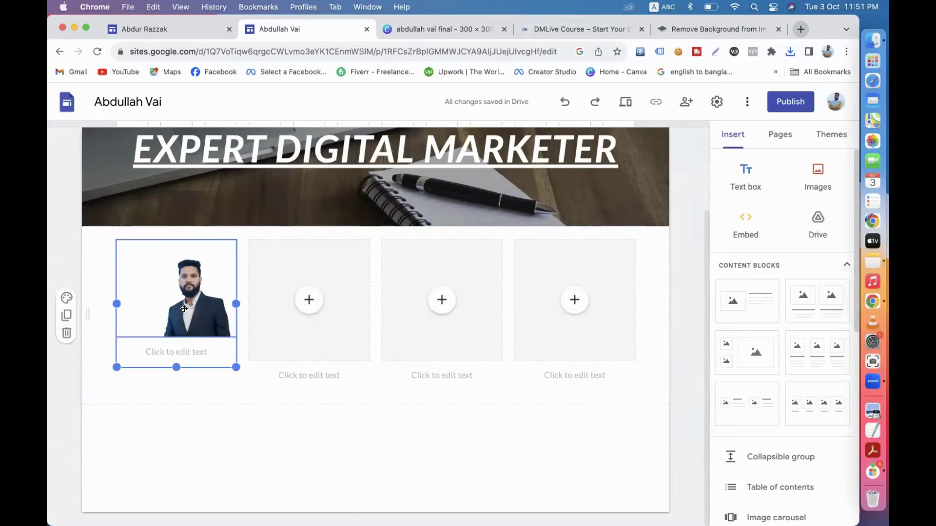
{"action": "double_click", "coordinate": [184, 308]}
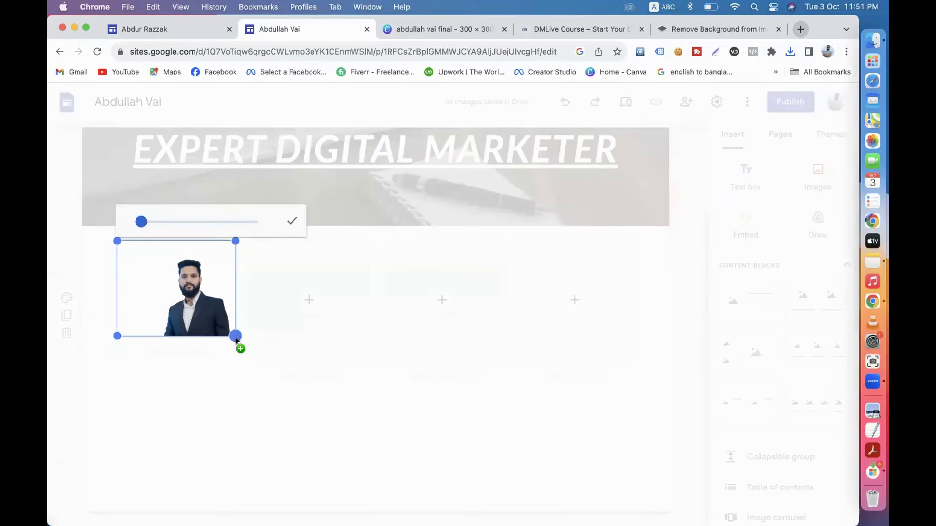
{"action": "mouse_move", "coordinate": [236, 340]}
{"action": "left_mouse_down"}
{"action": "mouse_move", "coordinate": [246, 343]}
{"action": "mouse_move", "coordinate": [231, 340]}
{"action": "left_mouse_up"}
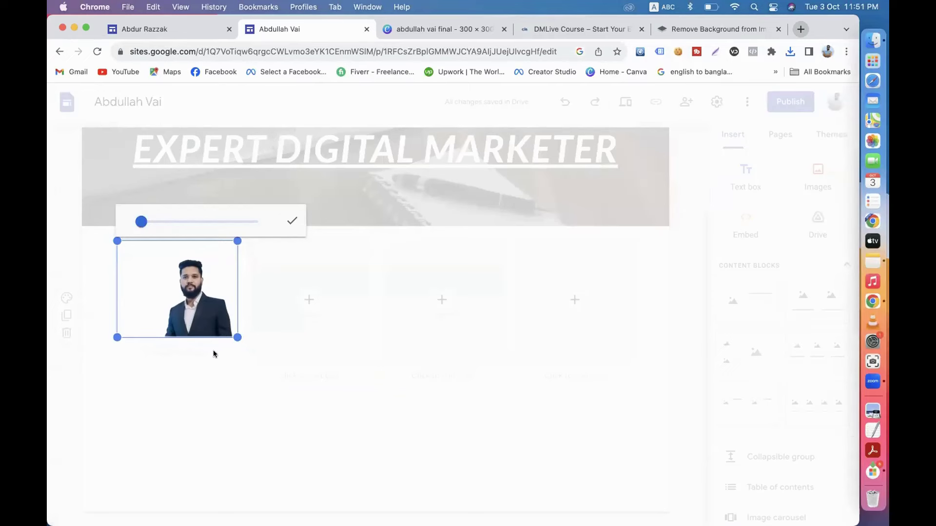
{"action": "left_click", "coordinate": [291, 223]}
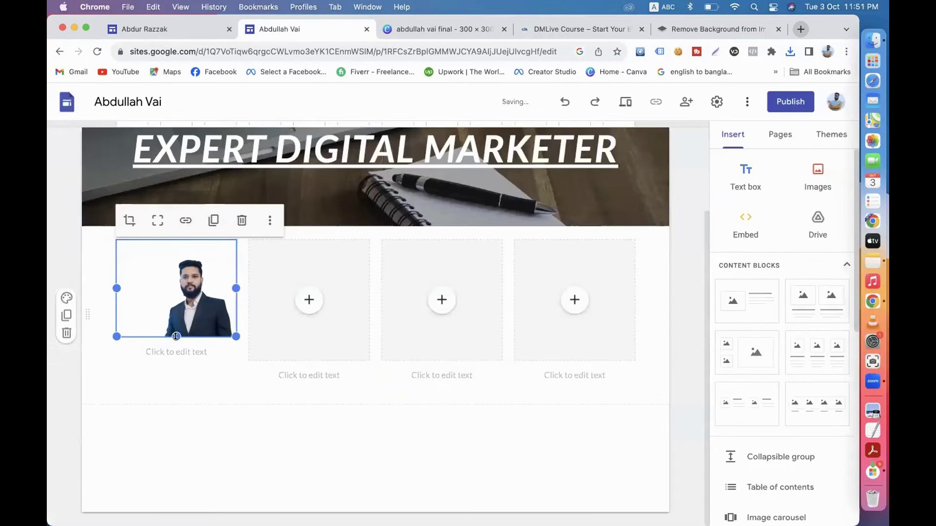
{"action": "mouse_move", "coordinate": [174, 336]}
{"action": "left_mouse_down"}
{"action": "mouse_move", "coordinate": [173, 345]}
{"action": "mouse_move", "coordinate": [168, 337]}
{"action": "left_mouse_up"}
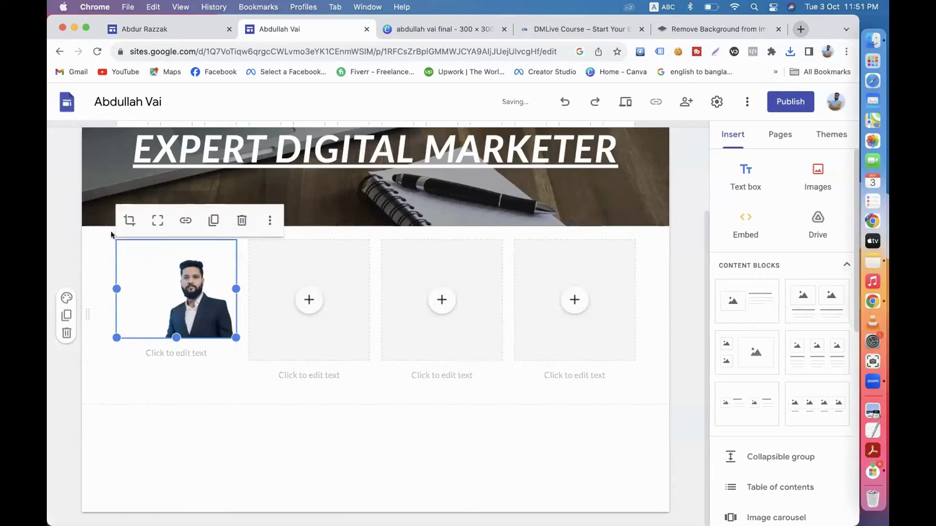
{"action": "left_click", "coordinate": [194, 431]}
{"action": "left_click", "coordinate": [179, 349]}
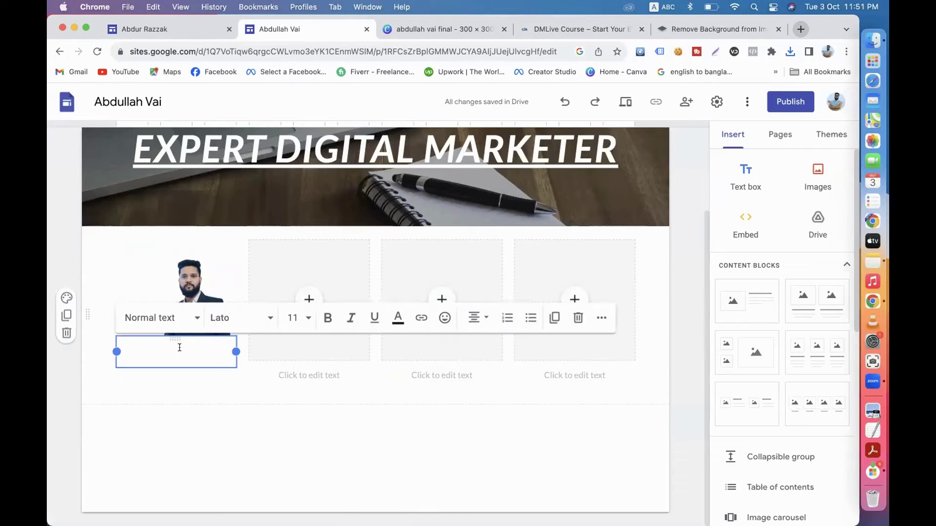
{"action": "left_click", "coordinate": [600, 318]}
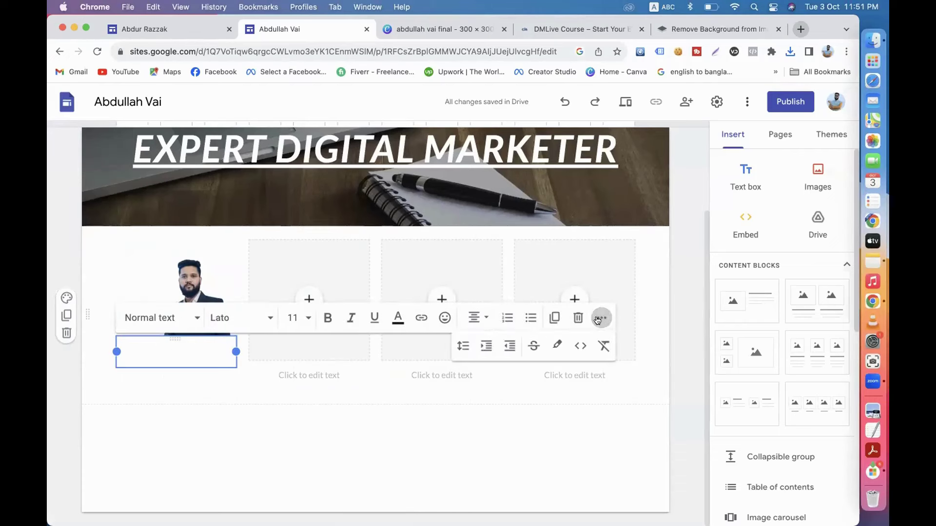
{"action": "left_click", "coordinate": [174, 430]}
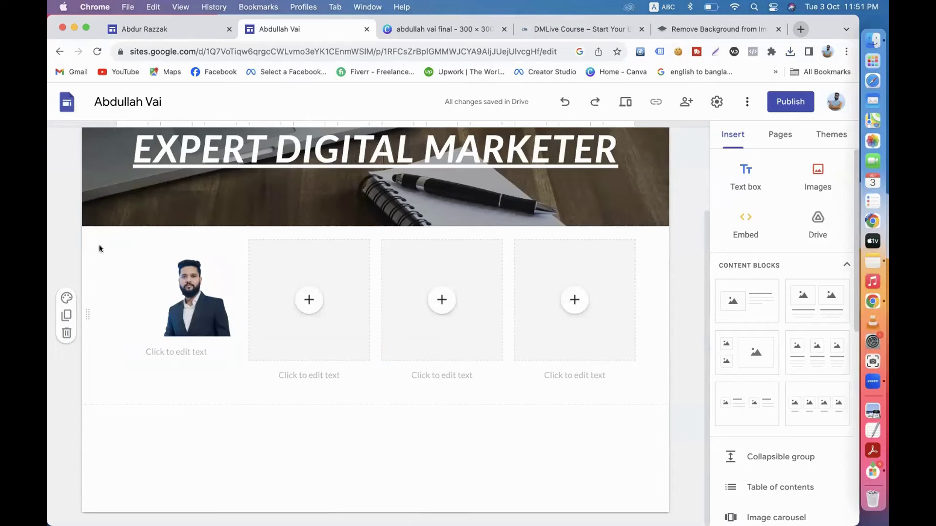
{"action": "left_click", "coordinate": [66, 299]}
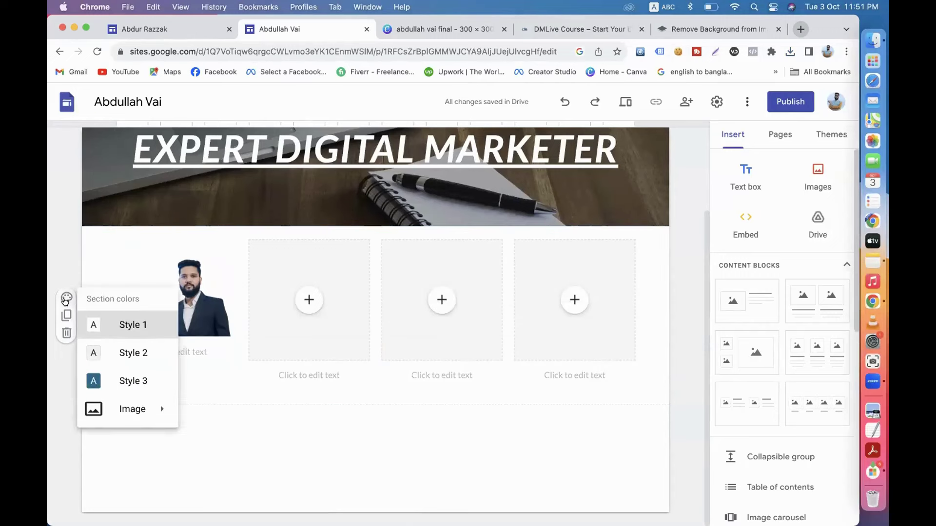
{"action": "left_click", "coordinate": [109, 347]}
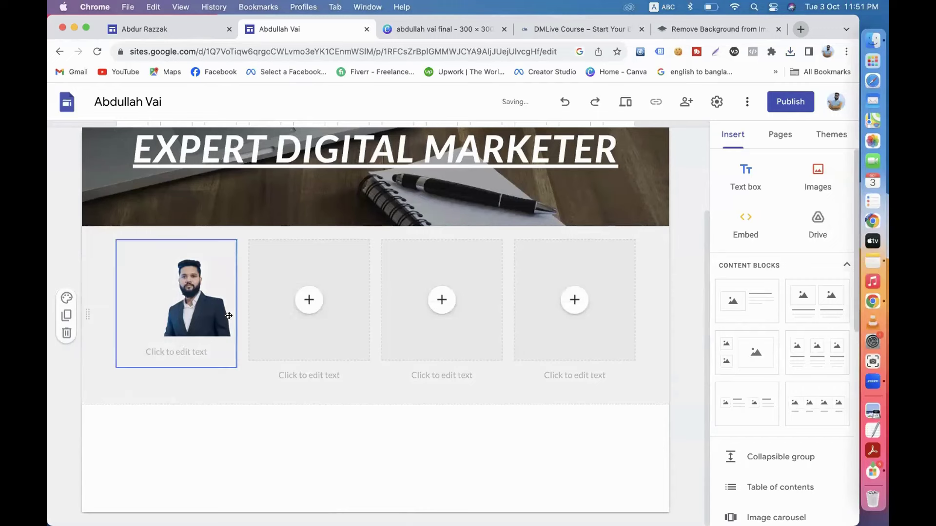
{"action": "left_click", "coordinate": [65, 298]}
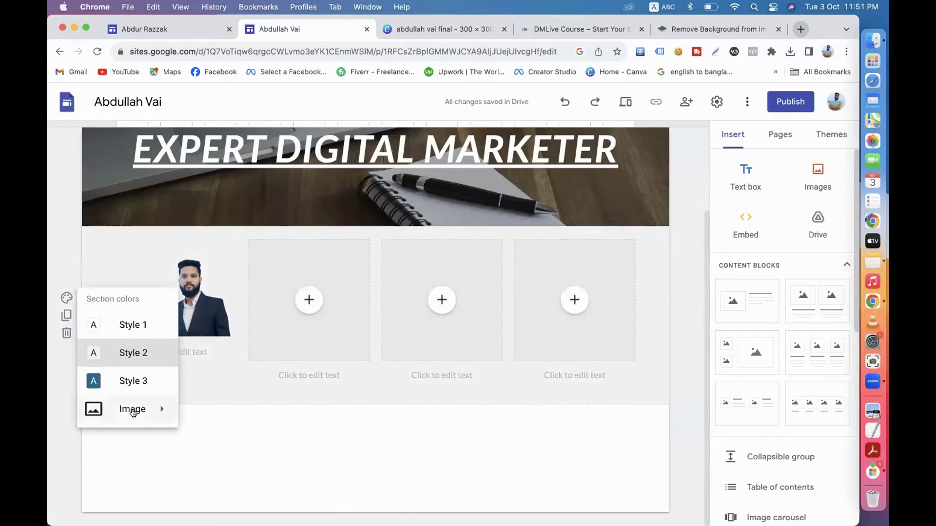
{"action": "left_click", "coordinate": [111, 381]}
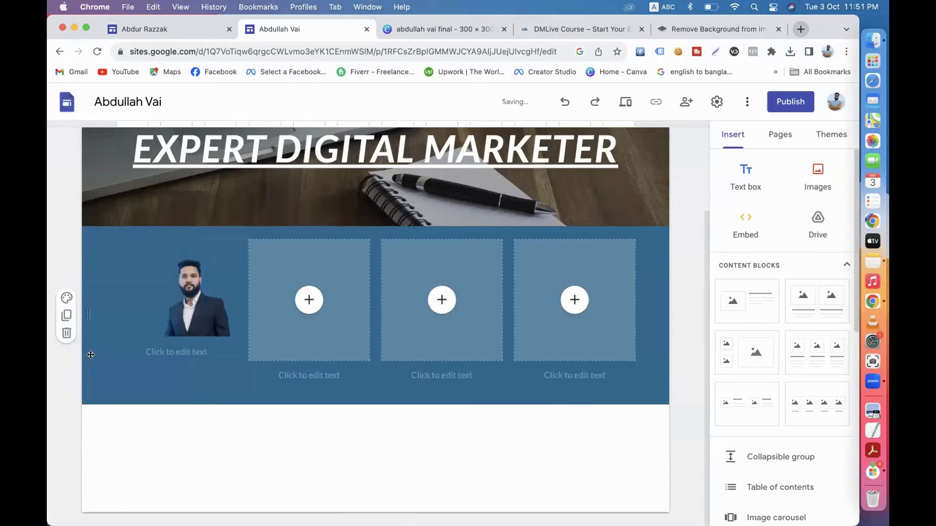
{"action": "left_click", "coordinate": [65, 305]}
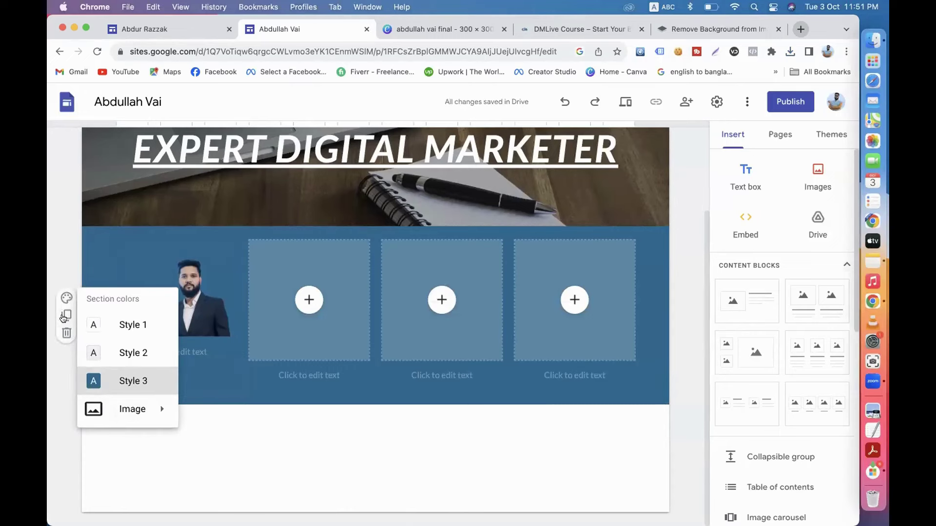
{"action": "left_click", "coordinate": [66, 298]}
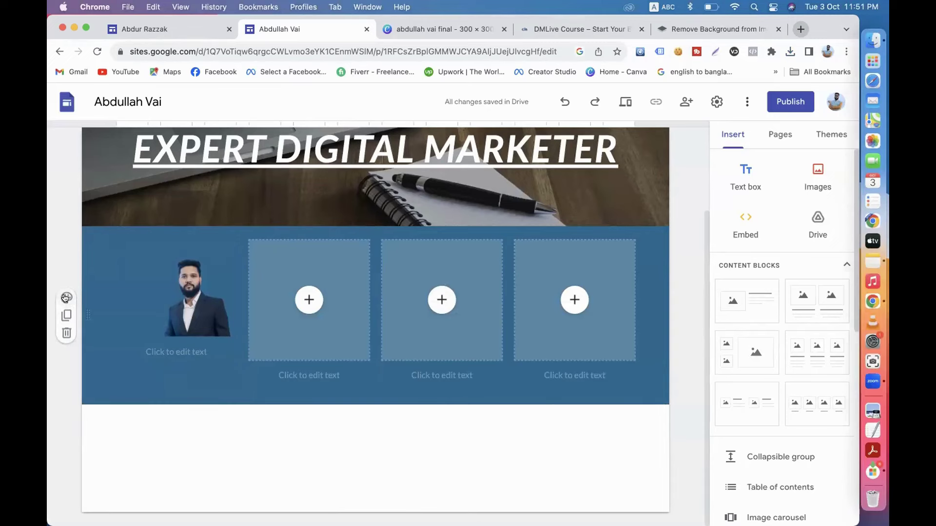
{"action": "left_click", "coordinate": [66, 297]}
{"action": "left_click", "coordinate": [108, 333]}
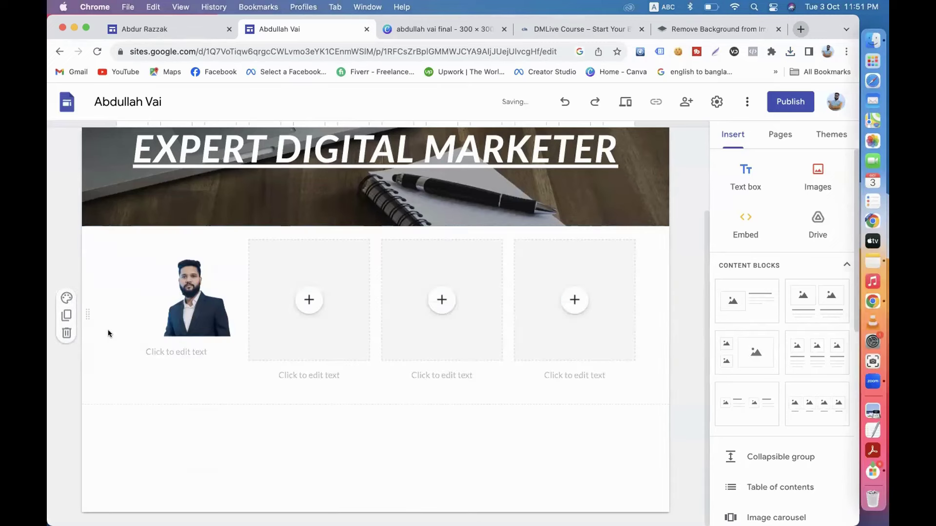
After checking the reference site, give the tile section the grey Style 2 colour
{"action": "left_click", "coordinate": [184, 33]}
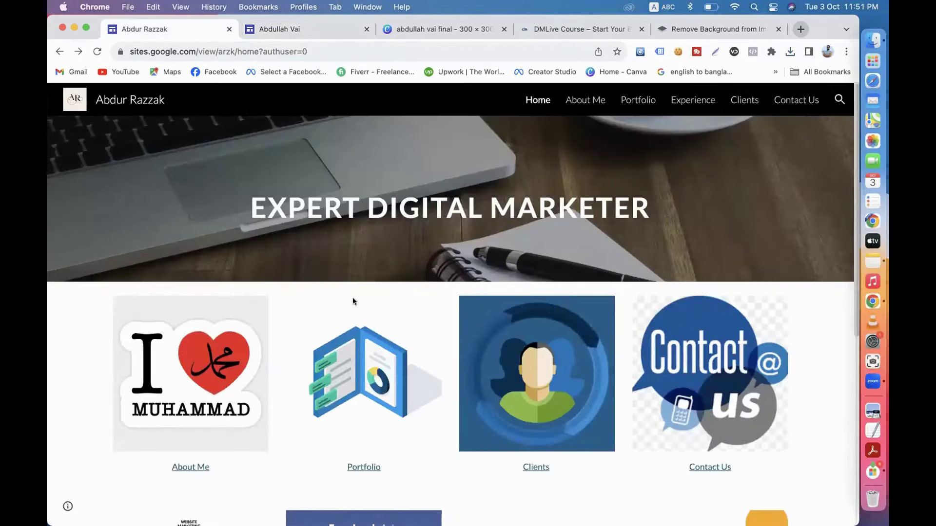
{"action": "scroll", "coordinate": [353, 297], "scroll_direction": "down", "scroll_amount": 5}
{"action": "scroll", "coordinate": [352, 298], "scroll_direction": "up", "scroll_amount": 2}
{"action": "scroll", "coordinate": [353, 299], "scroll_direction": "up", "scroll_amount": 3}
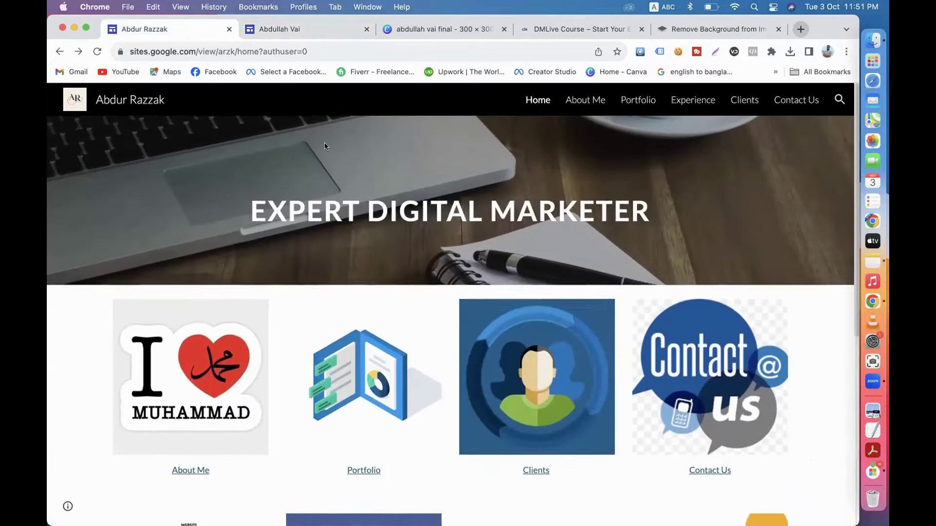
{"action": "left_click", "coordinate": [320, 26]}
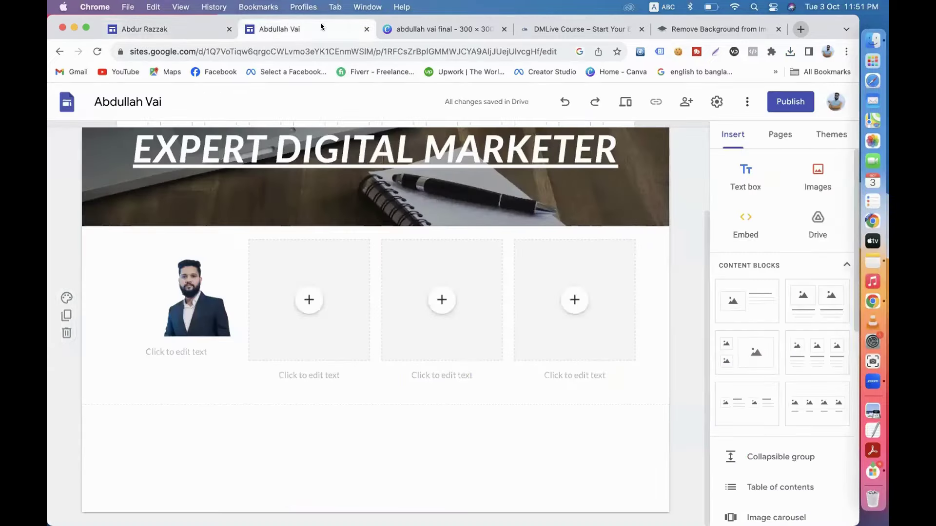
{"action": "left_click", "coordinate": [66, 297]}
{"action": "left_click", "coordinate": [109, 356]}
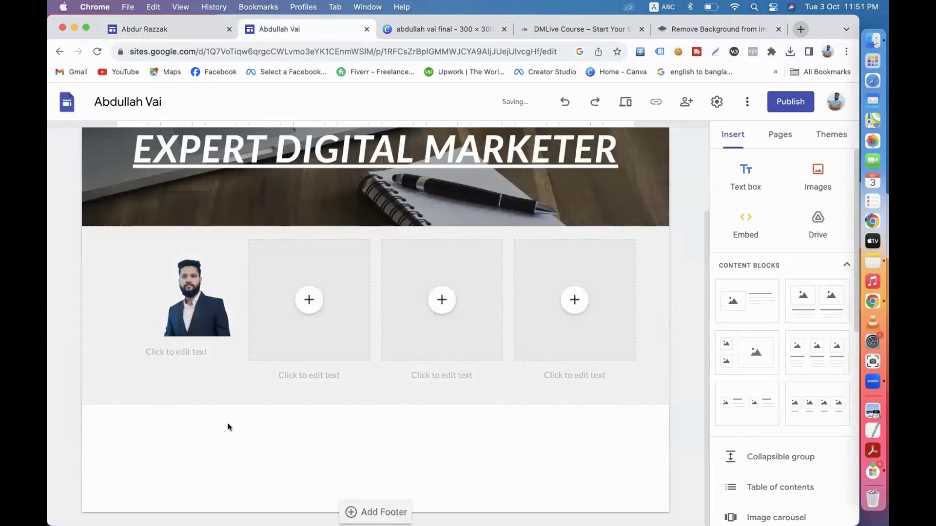
Upload Portfolio_.gif from Downloads into the second image tile
{"action": "left_click", "coordinate": [308, 300]}
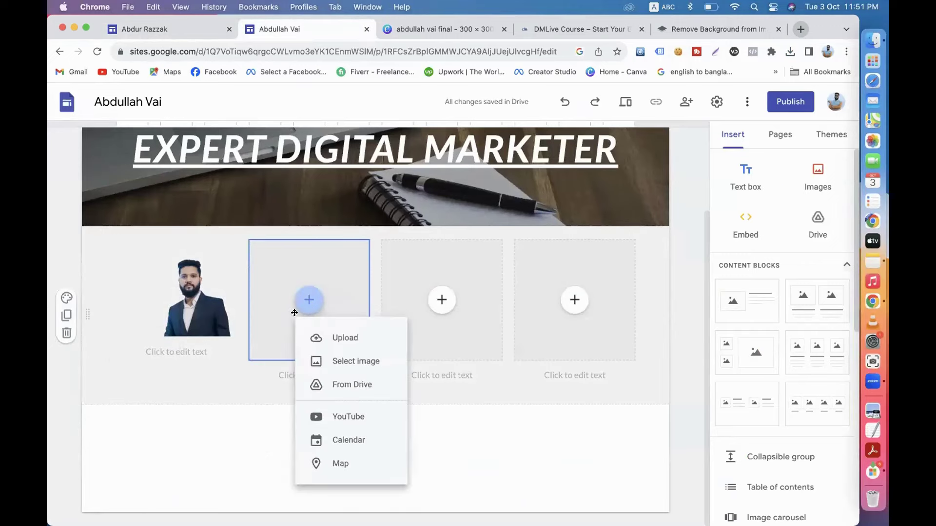
{"action": "left_click", "coordinate": [334, 335]}
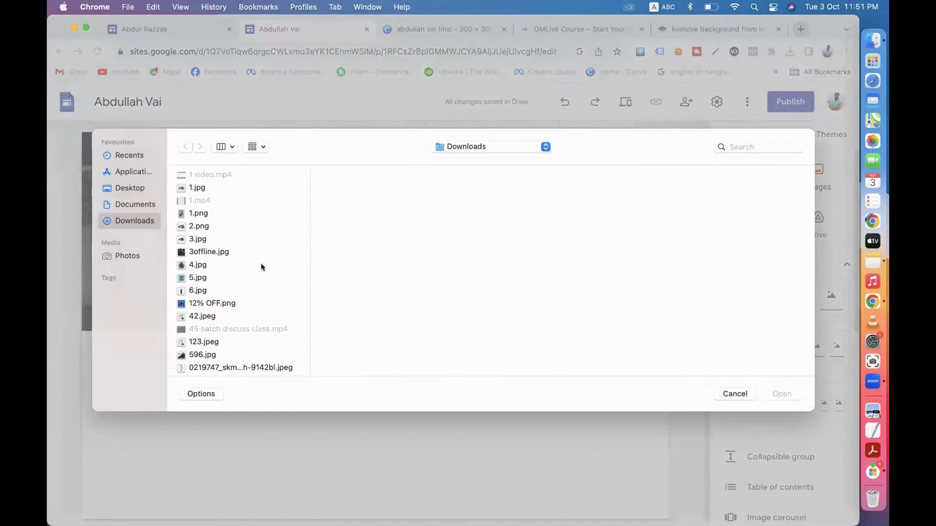
{"action": "left_click", "coordinate": [199, 304]}
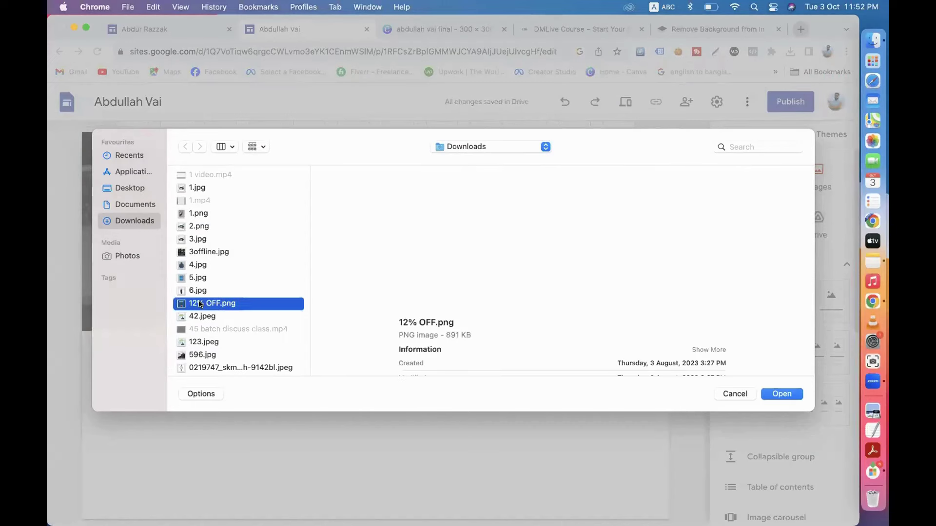
{"action": "key", "text": "p"}
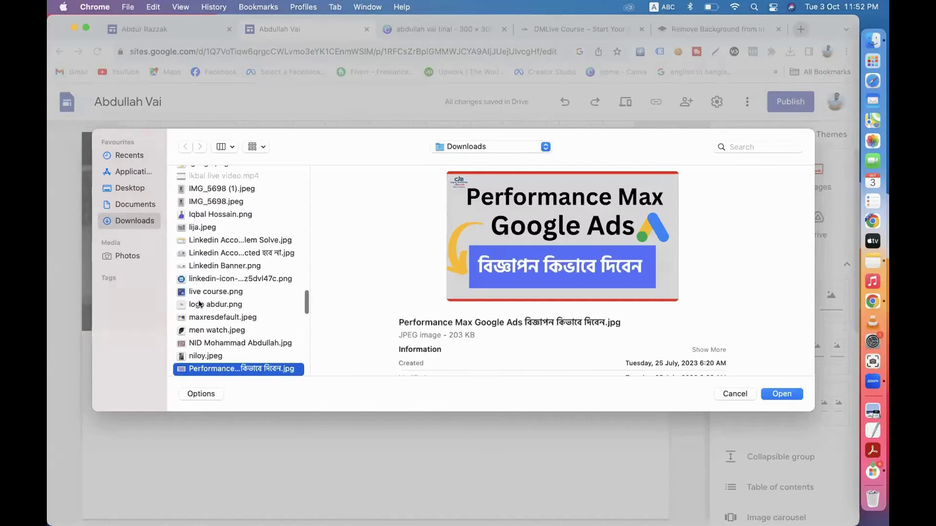
{"action": "scroll", "coordinate": [200, 304], "scroll_direction": "down", "scroll_amount": 4}
{"action": "left_click", "coordinate": [214, 283]}
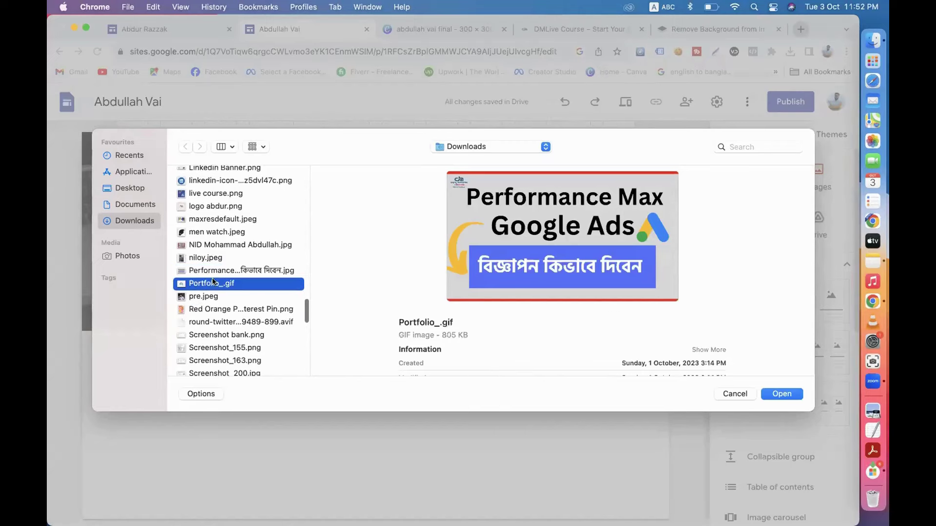
{"action": "key", "text": "Return"}
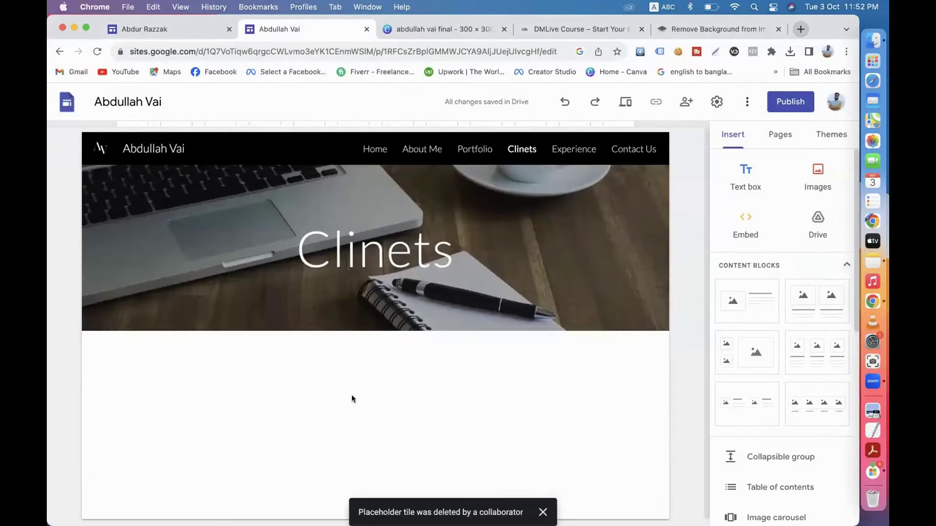
{"action": "scroll", "coordinate": [393, 379], "scroll_direction": "down", "scroll_amount": 1}
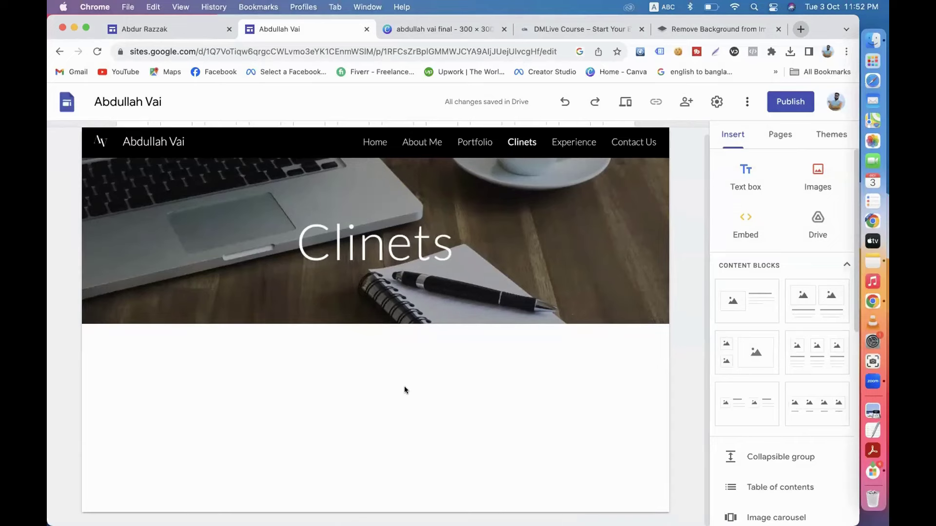
Search Google for 'portfolio gif' in a new tab, then go back to the Sites editor
{"action": "left_click", "coordinate": [802, 29]}
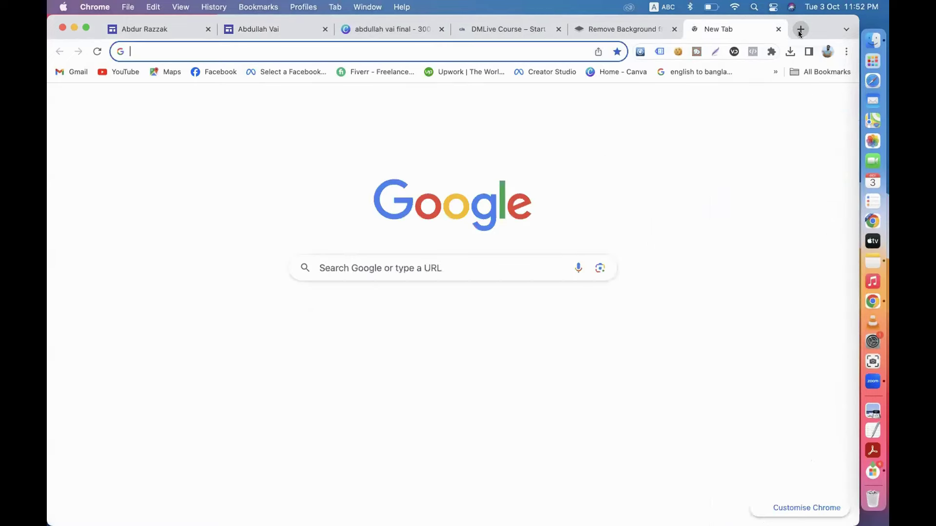
{"action": "type", "text": "portfolio"}
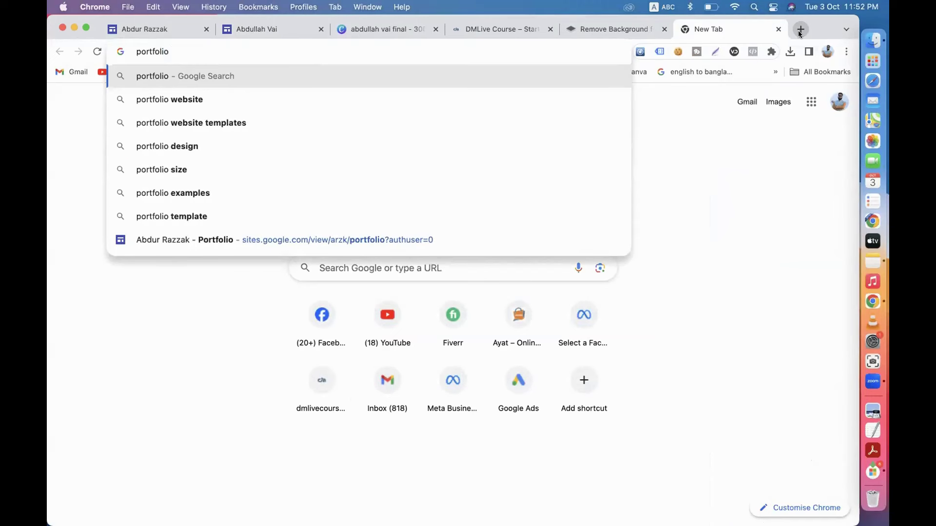
{"action": "type", "text": " gif"}
{"action": "key", "text": "Return"}
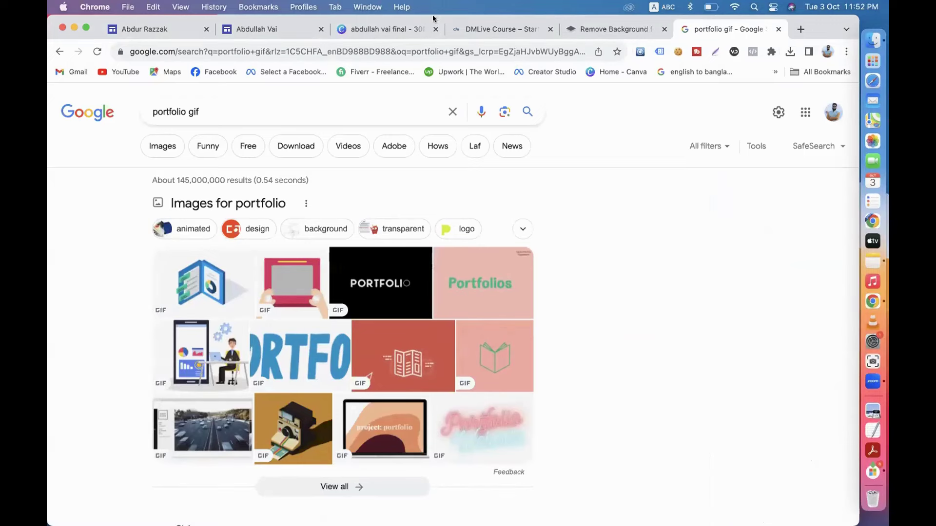
{"action": "left_click", "coordinate": [273, 25]}
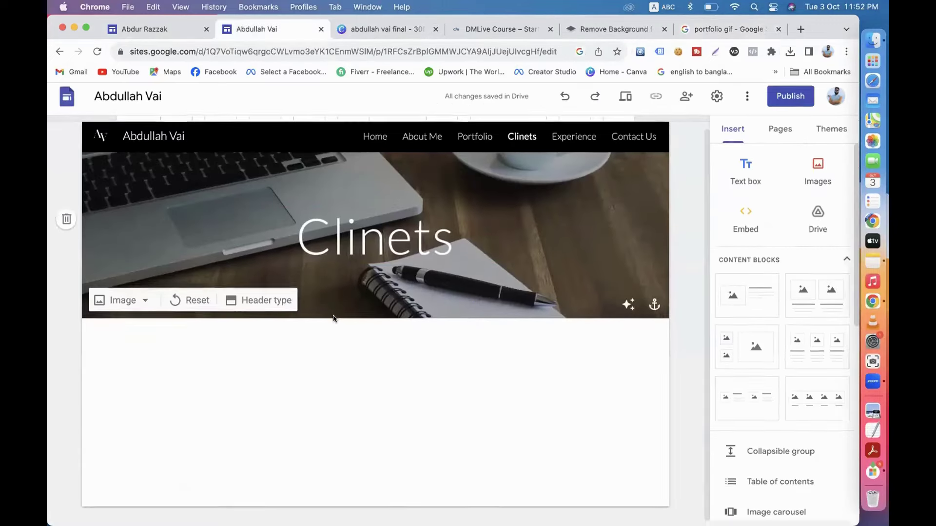
On the Home page, upload Portfolio_.gif into the second tile
{"action": "left_click", "coordinate": [565, 101]}
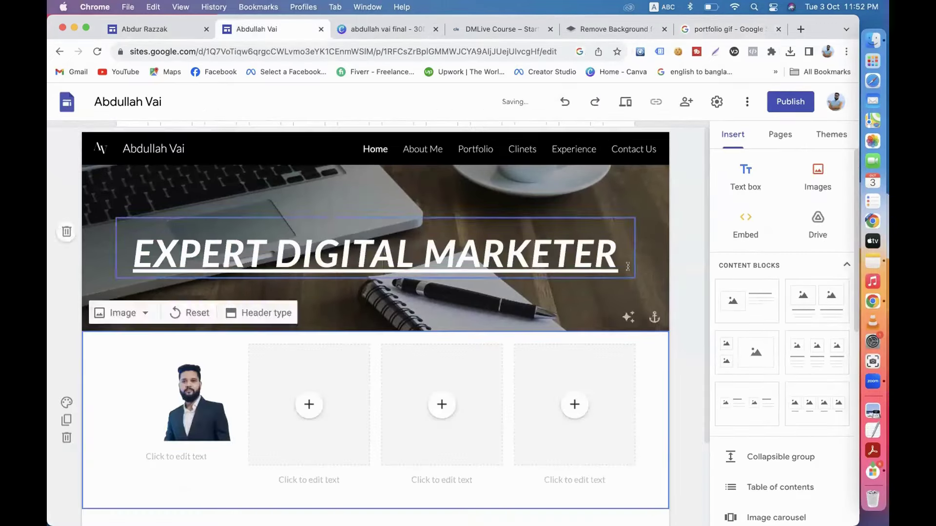
{"action": "scroll", "coordinate": [683, 292], "scroll_direction": "down", "scroll_amount": 2}
{"action": "left_click", "coordinate": [309, 299]}
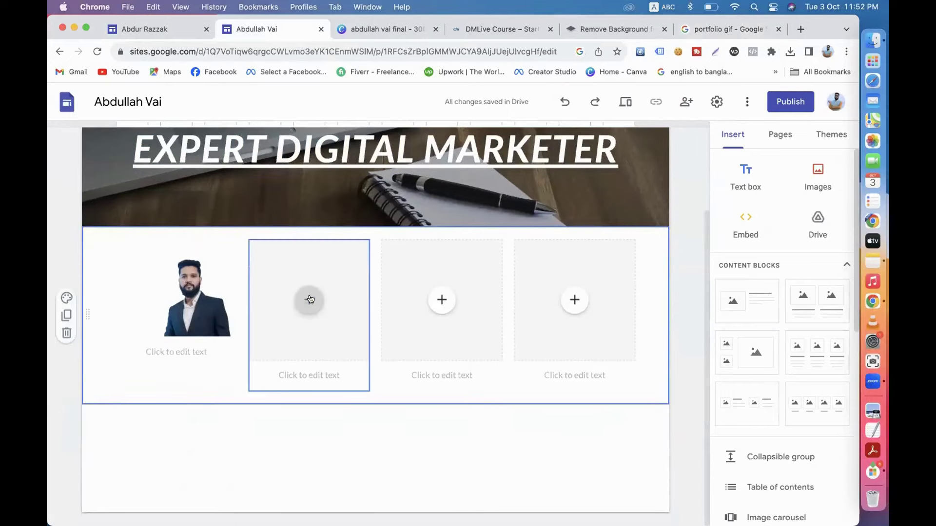
{"action": "left_click", "coordinate": [310, 337]}
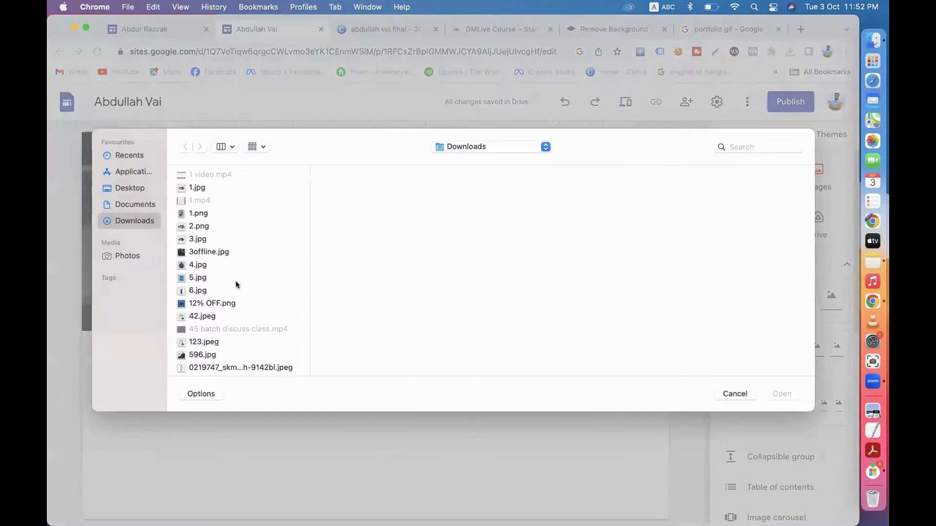
{"action": "left_click", "coordinate": [211, 303]}
{"action": "key", "text": "p"}
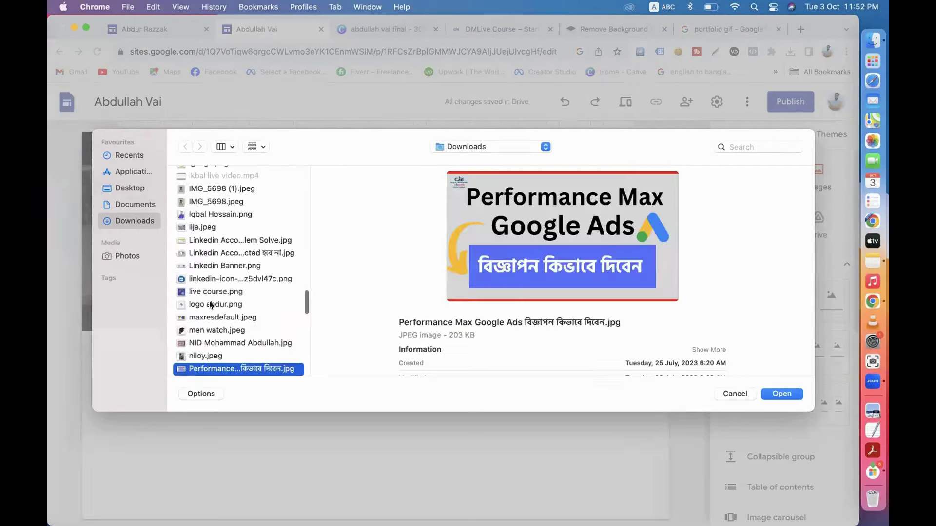
{"action": "scroll", "coordinate": [202, 277], "scroll_direction": "down", "scroll_amount": 5}
{"action": "left_click", "coordinate": [219, 263]}
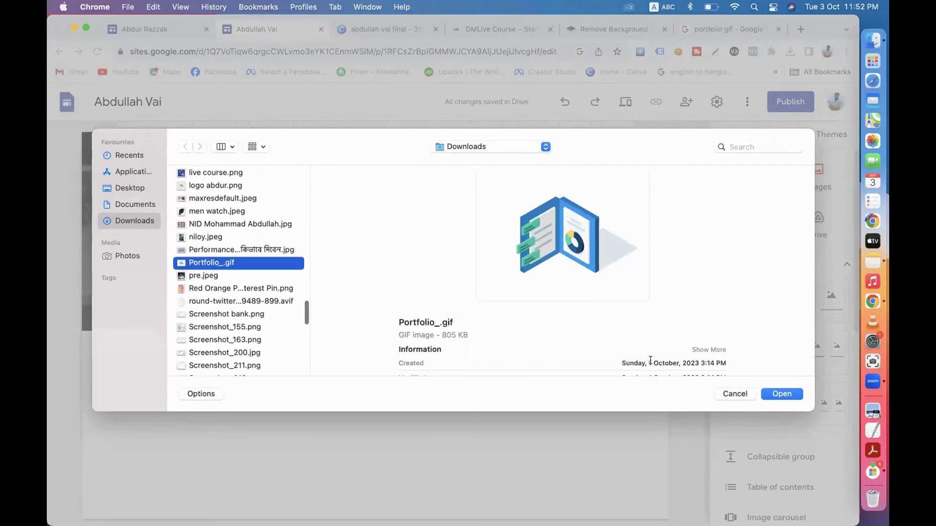
{"action": "left_click", "coordinate": [779, 394]}
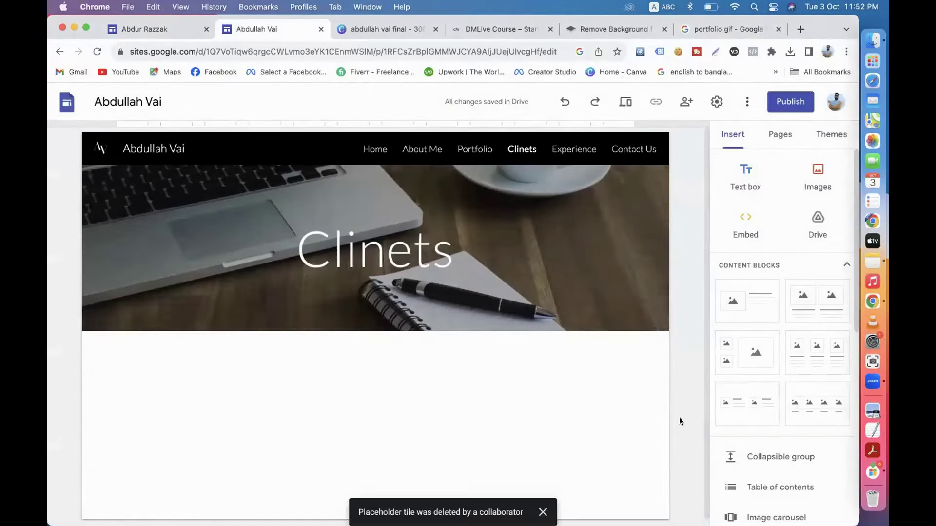
{"action": "scroll", "coordinate": [681, 421], "scroll_direction": "down", "scroll_amount": 1}
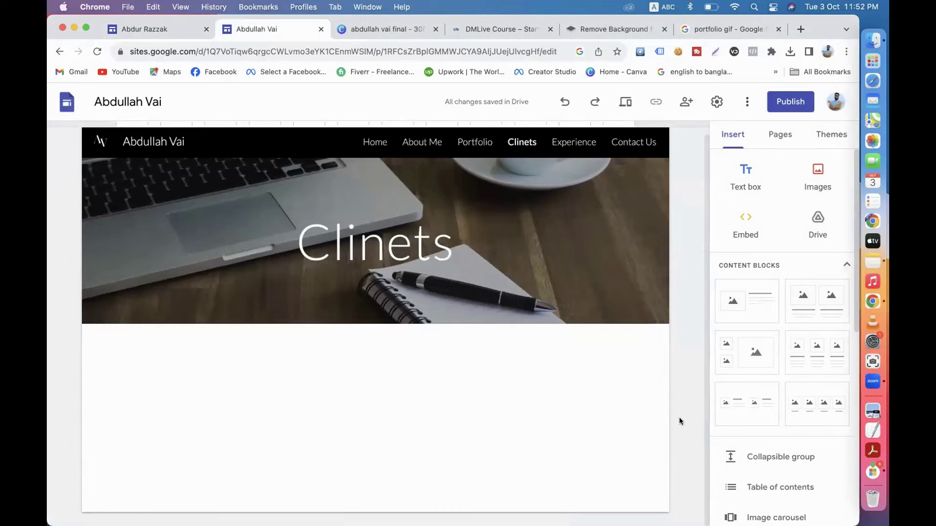
Reload the editor, reopen Home, and make the tile section light grey
{"action": "left_click", "coordinate": [565, 101]}
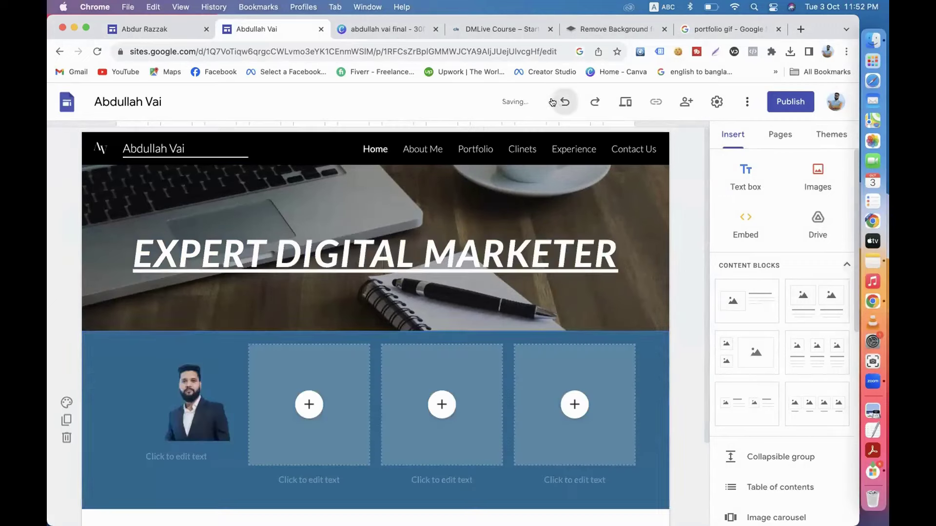
{"action": "left_click", "coordinate": [99, 52]}
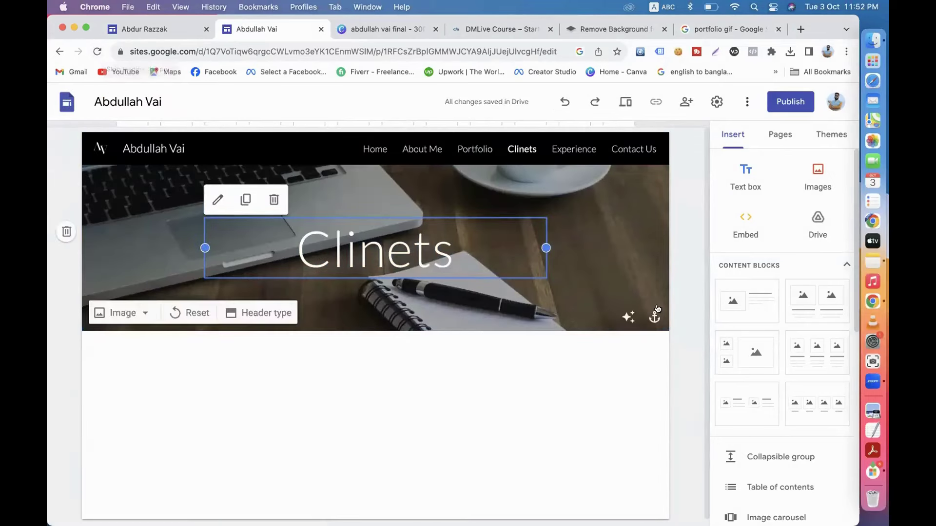
{"action": "left_click", "coordinate": [371, 150]}
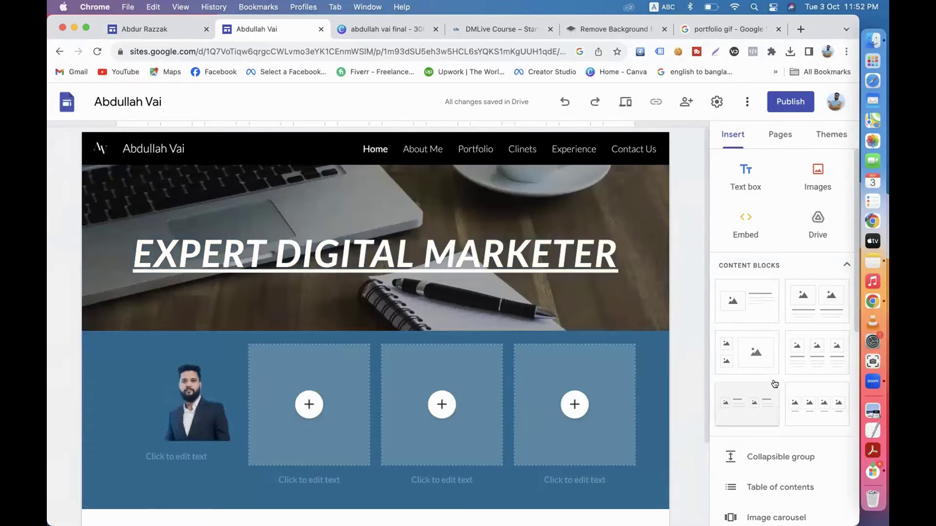
{"action": "scroll", "coordinate": [681, 388], "scroll_direction": "down", "scroll_amount": 3}
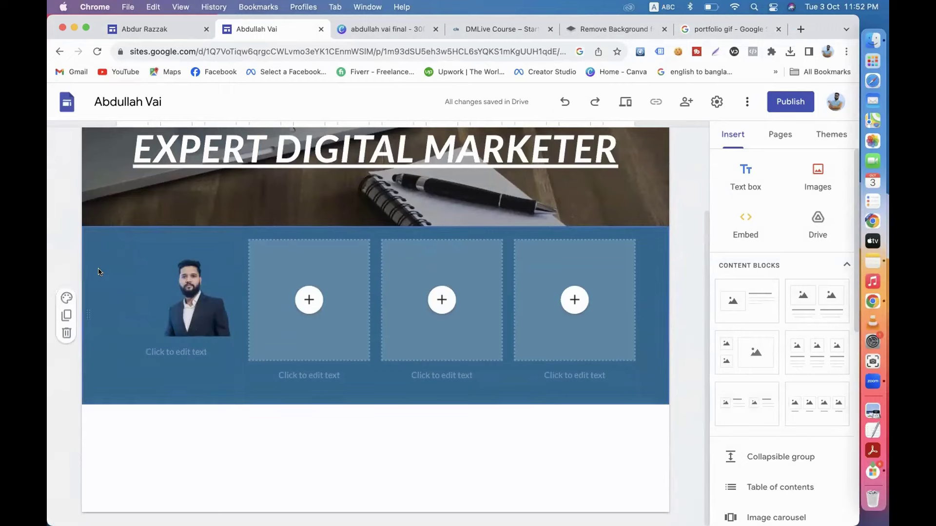
{"action": "left_click", "coordinate": [67, 298]}
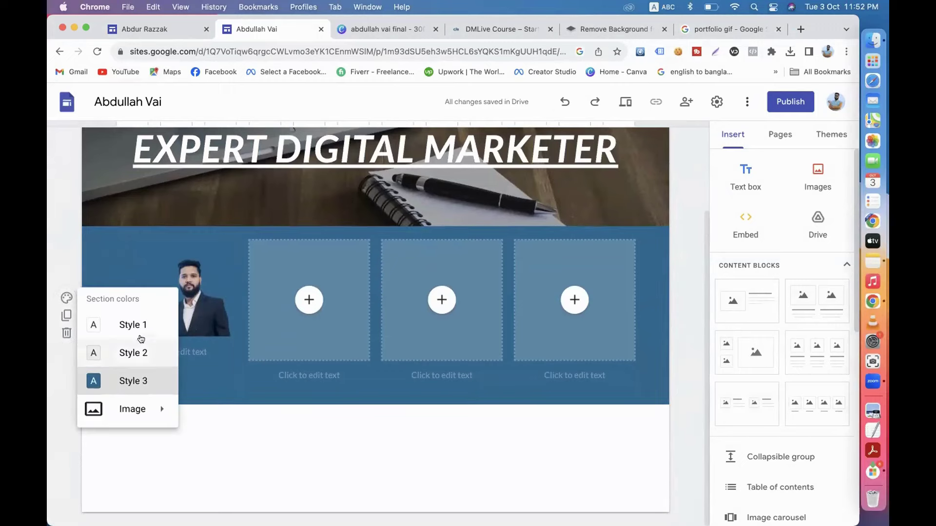
{"action": "left_click", "coordinate": [120, 353]}
Insert Portfolio_.gif from Downloads into the second tile again
{"action": "left_click", "coordinate": [309, 299]}
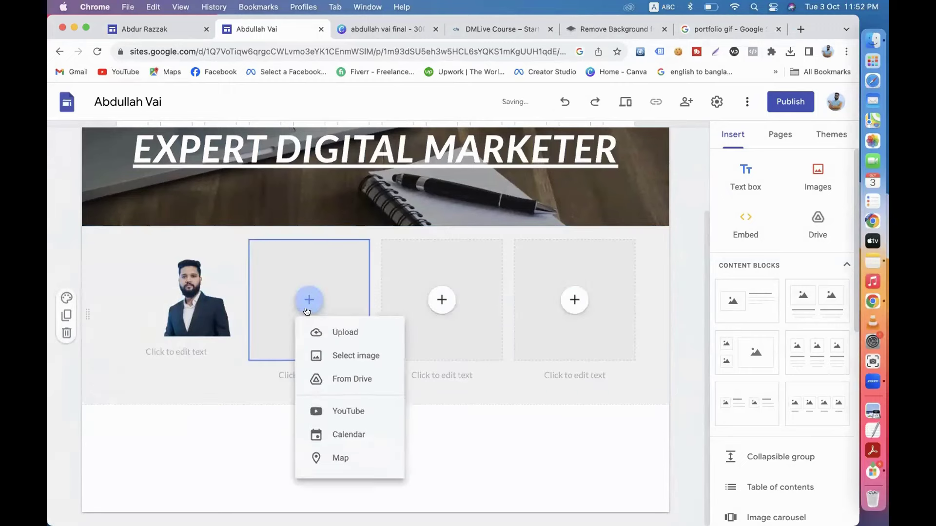
{"action": "left_click", "coordinate": [339, 338]}
{"action": "left_click", "coordinate": [202, 303]}
{"action": "key", "text": "p"}
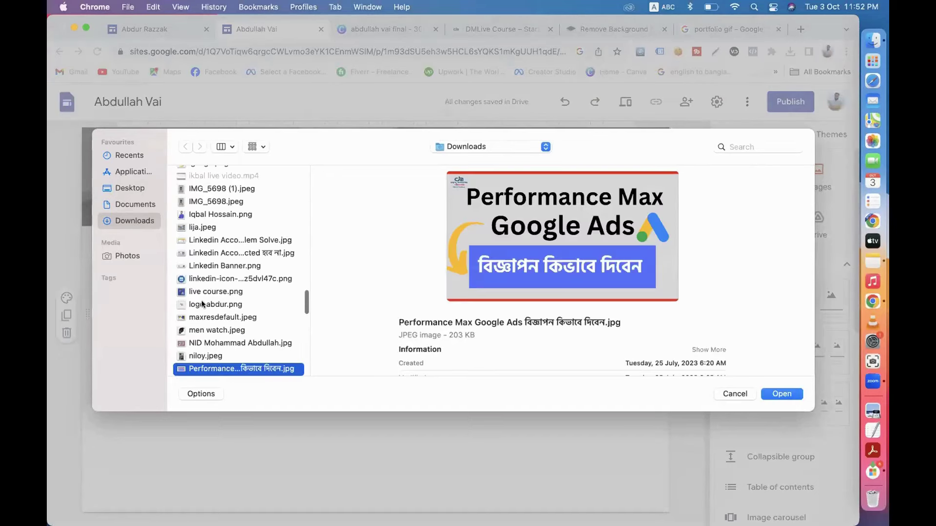
{"action": "scroll", "coordinate": [202, 304], "scroll_direction": "down", "scroll_amount": 4}
{"action": "left_click", "coordinate": [206, 280]}
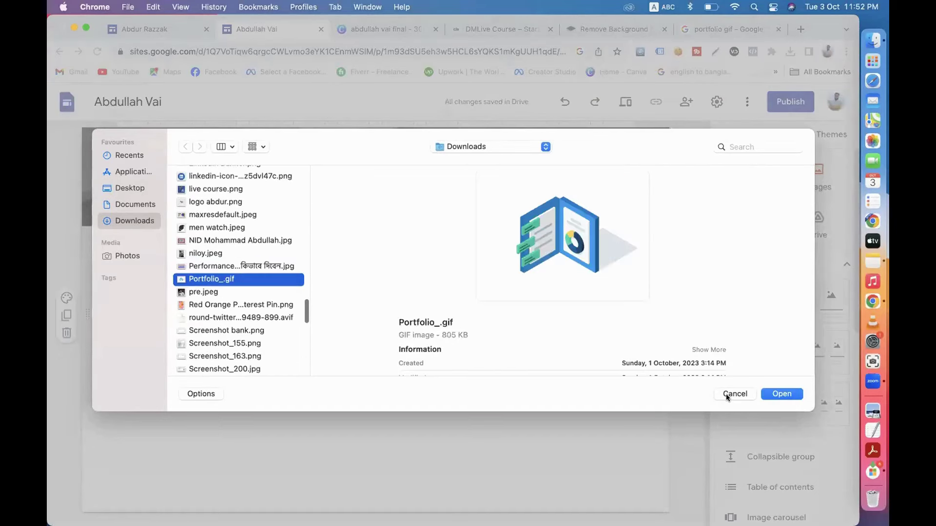
{"action": "left_click", "coordinate": [782, 393]}
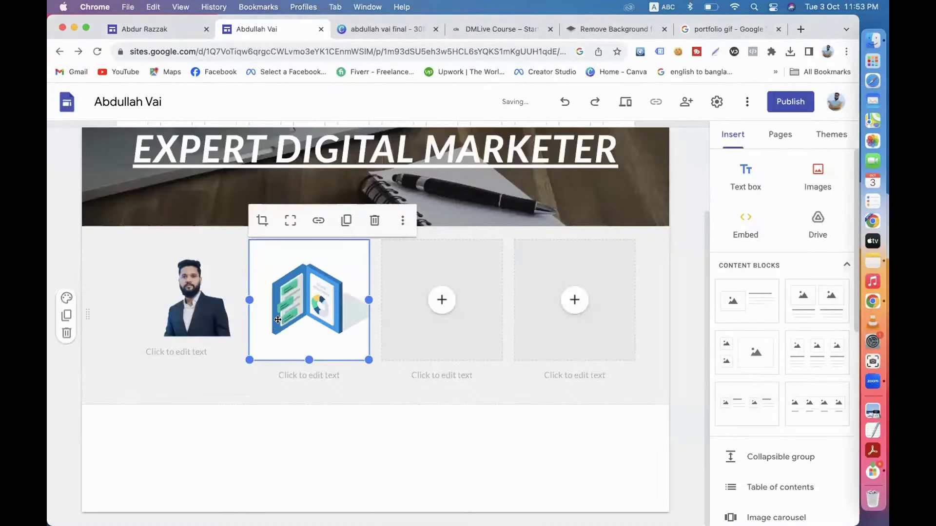
Compare the page with the portfolio gif search results and the finished reference site
{"action": "left_click", "coordinate": [721, 28]}
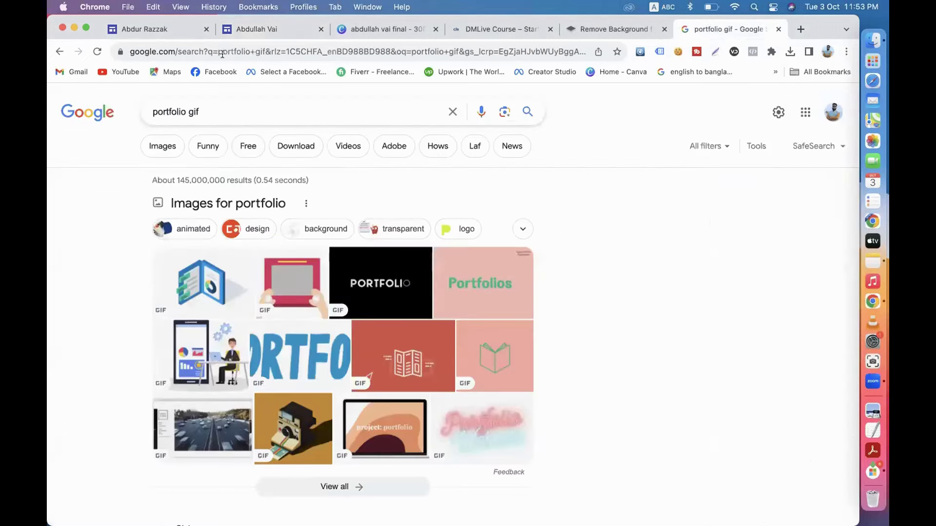
{"action": "left_click", "coordinate": [247, 28]}
{"action": "scroll", "coordinate": [489, 312], "scroll_direction": "up", "scroll_amount": 3}
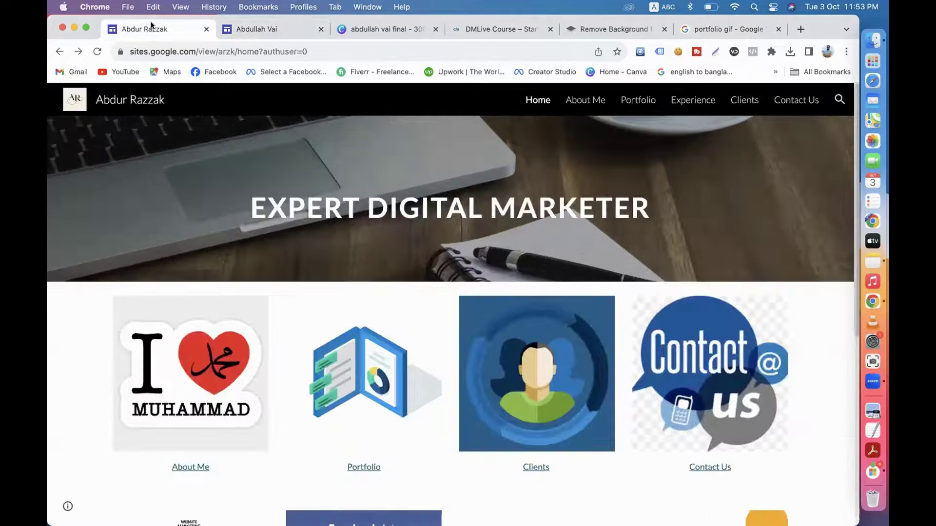
{"action": "left_click", "coordinate": [146, 29]}
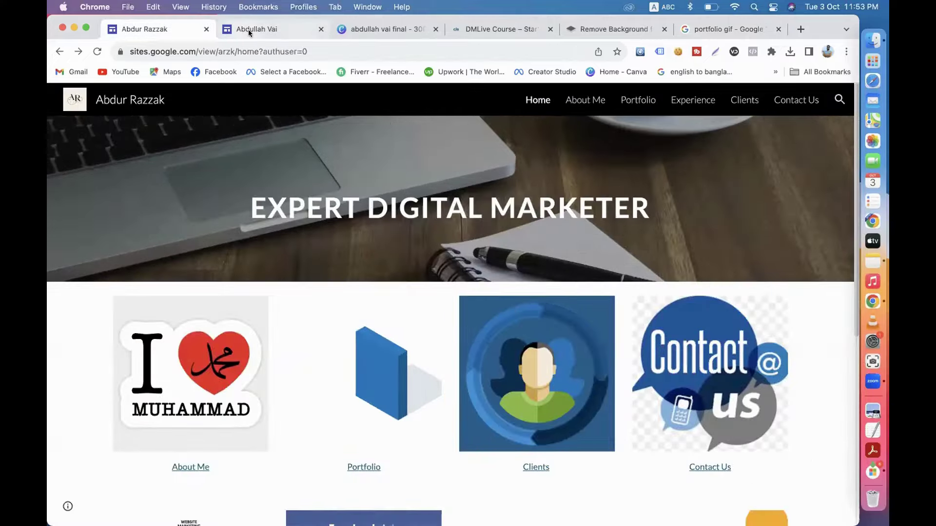
Upload client.gif from the Downloads folder into the third Home page tile
{"action": "scroll", "coordinate": [603, 374], "scroll_direction": "down", "scroll_amount": 3}
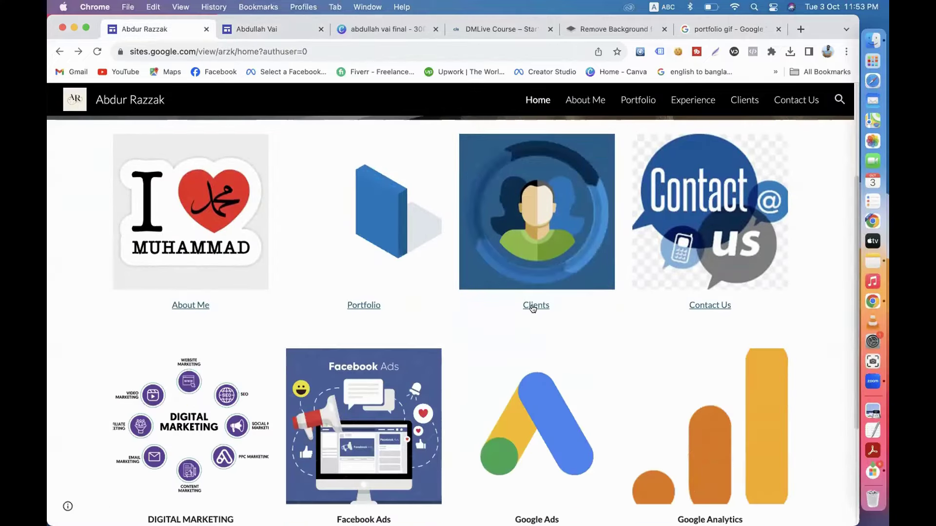
{"action": "left_click", "coordinate": [534, 307]}
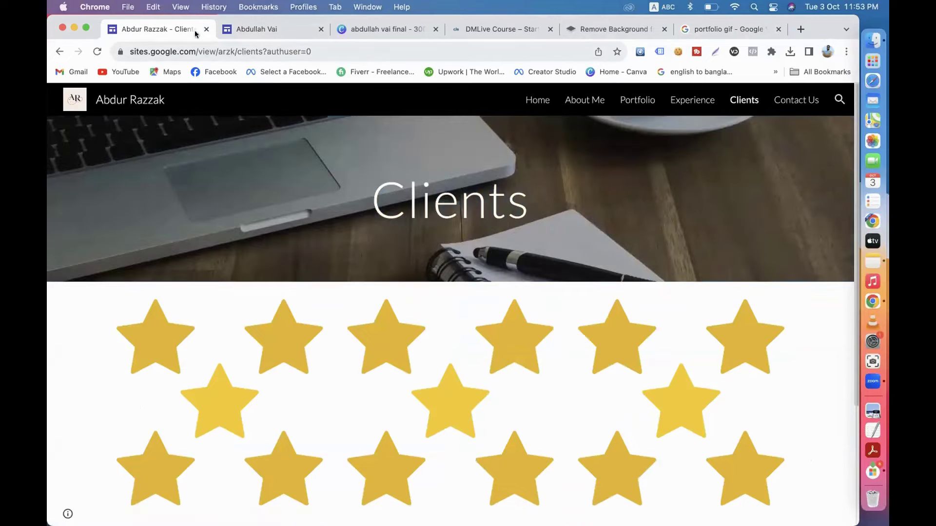
{"action": "left_click", "coordinate": [247, 28]}
{"action": "left_click", "coordinate": [441, 403]}
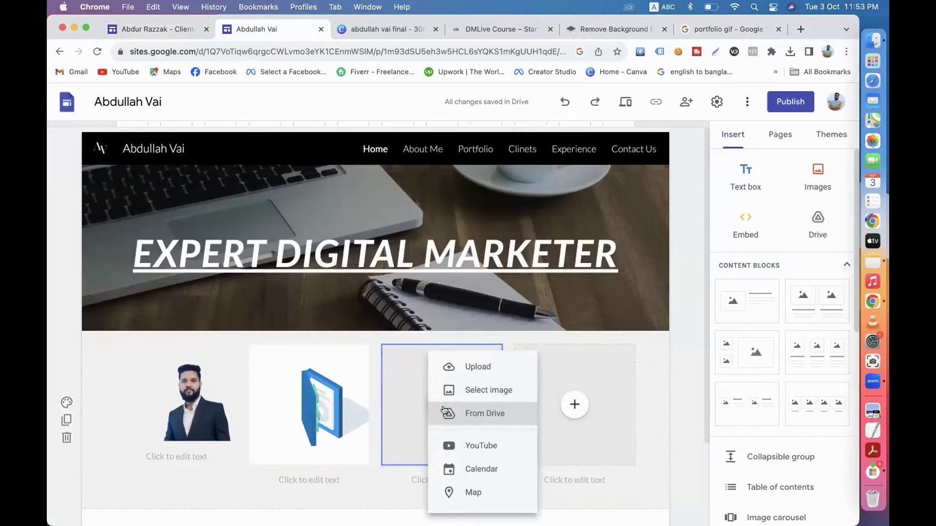
{"action": "left_click", "coordinate": [492, 366]}
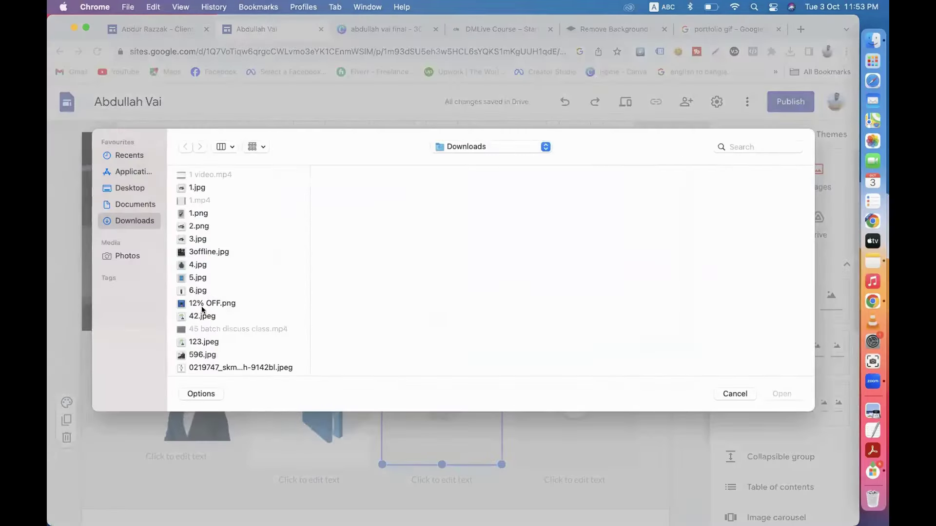
{"action": "left_click", "coordinate": [202, 307]}
{"action": "key", "text": "c"}
{"action": "scroll", "coordinate": [200, 312], "scroll_direction": "down", "scroll_amount": 3}
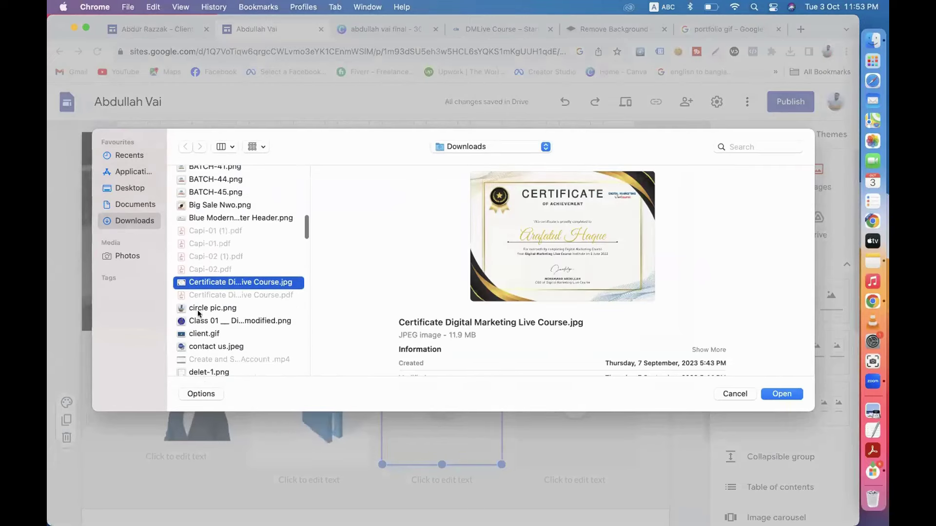
{"action": "left_click", "coordinate": [205, 333]}
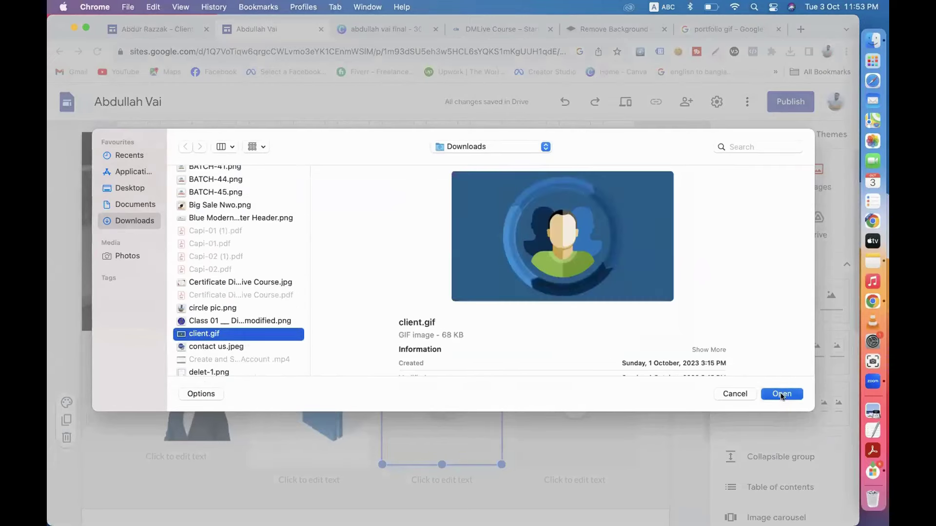
{"action": "left_click", "coordinate": [782, 394]}
Upload contact us.jpeg from Downloads into the fourth tile
{"action": "scroll", "coordinate": [780, 395], "scroll_direction": "down", "scroll_amount": 3}
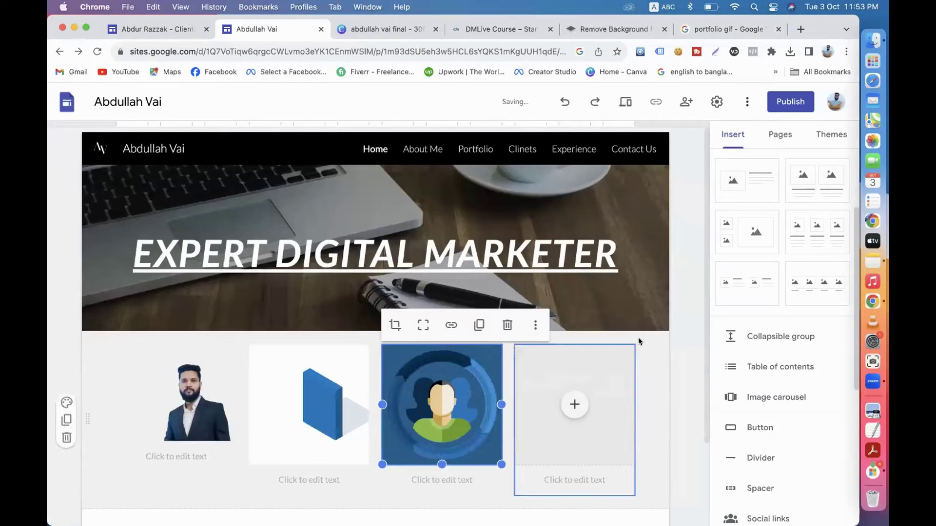
{"action": "scroll", "coordinate": [683, 370], "scroll_direction": "down", "scroll_amount": 3}
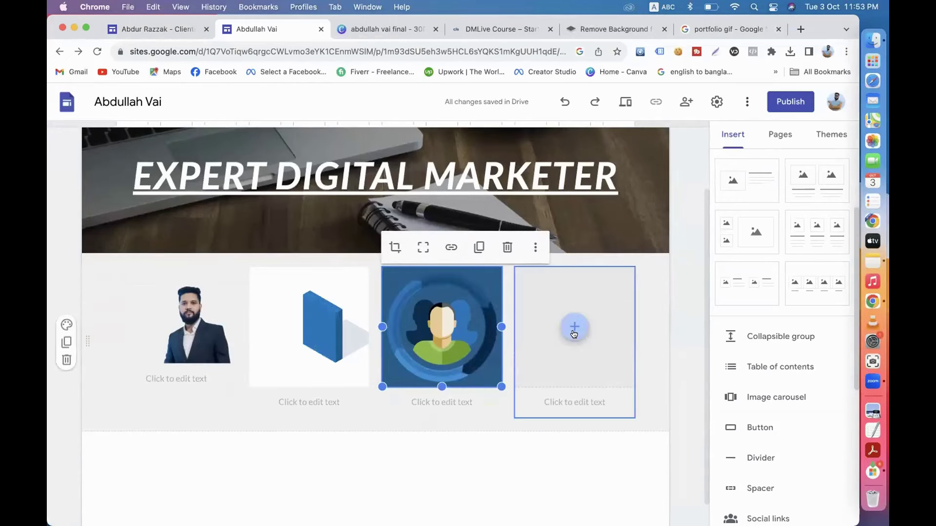
{"action": "left_click", "coordinate": [574, 334]}
{"action": "left_click", "coordinate": [591, 363]}
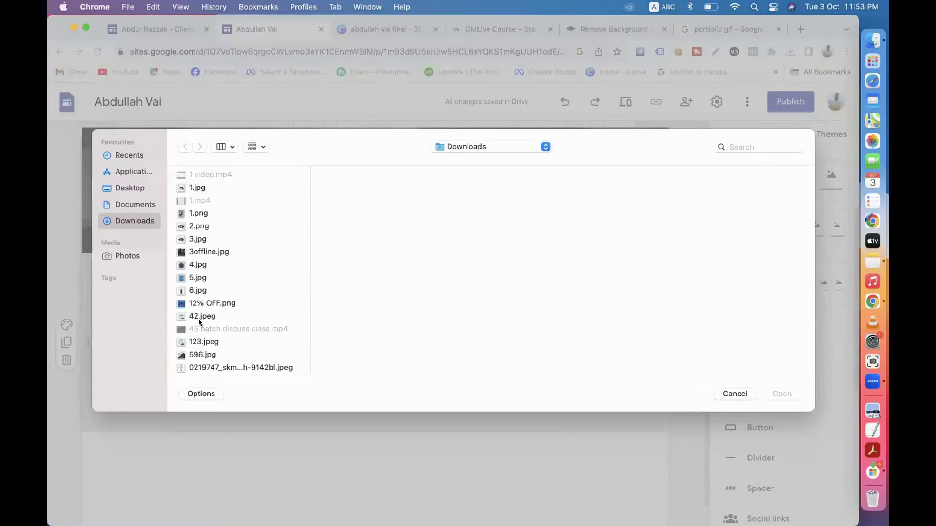
{"action": "key", "text": "c"}
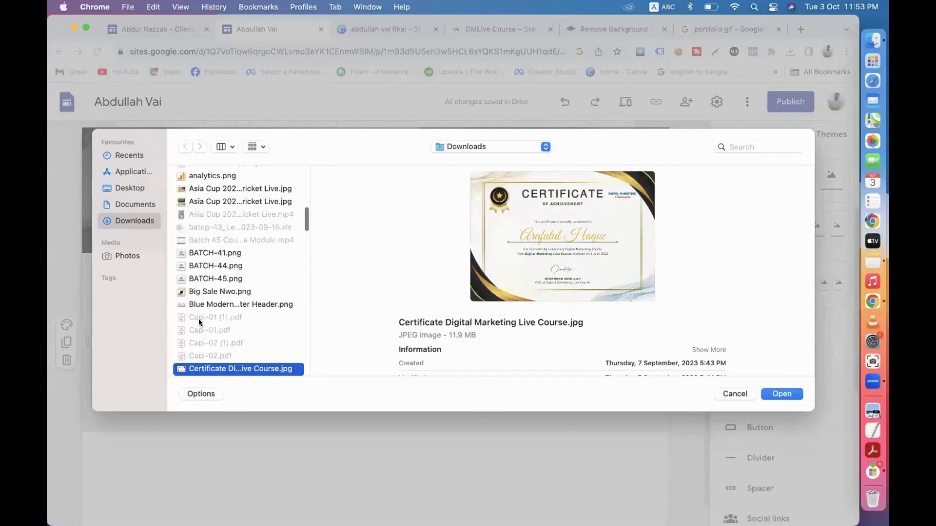
{"action": "scroll", "coordinate": [199, 322], "scroll_direction": "down", "scroll_amount": 5}
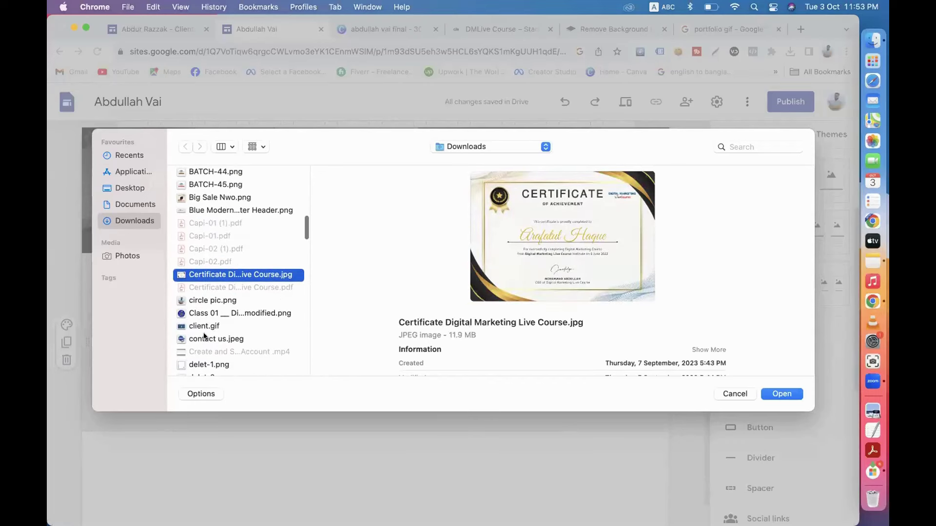
{"action": "left_click", "coordinate": [205, 338]}
{"action": "left_click", "coordinate": [776, 393]}
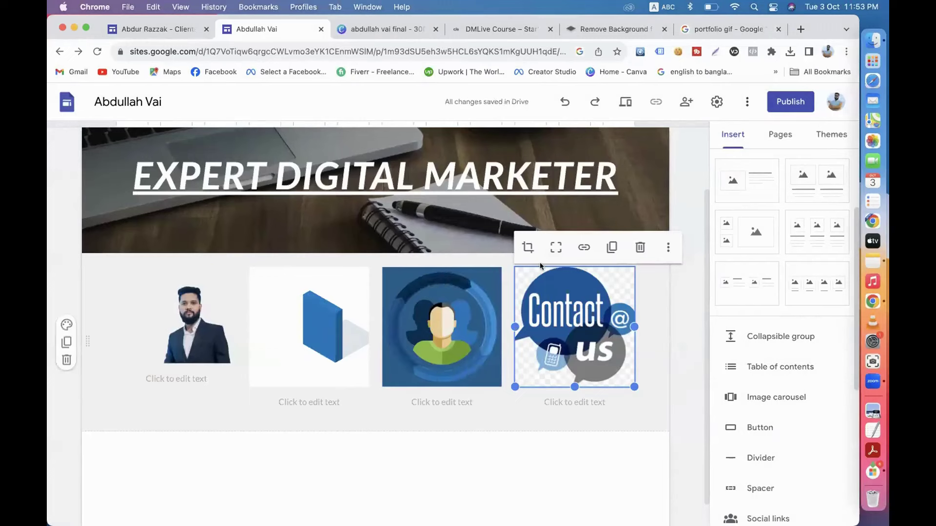
Type test captions 'hgcdfx' and 'gvvb' under the first two image tiles
{"action": "left_click", "coordinate": [583, 246]}
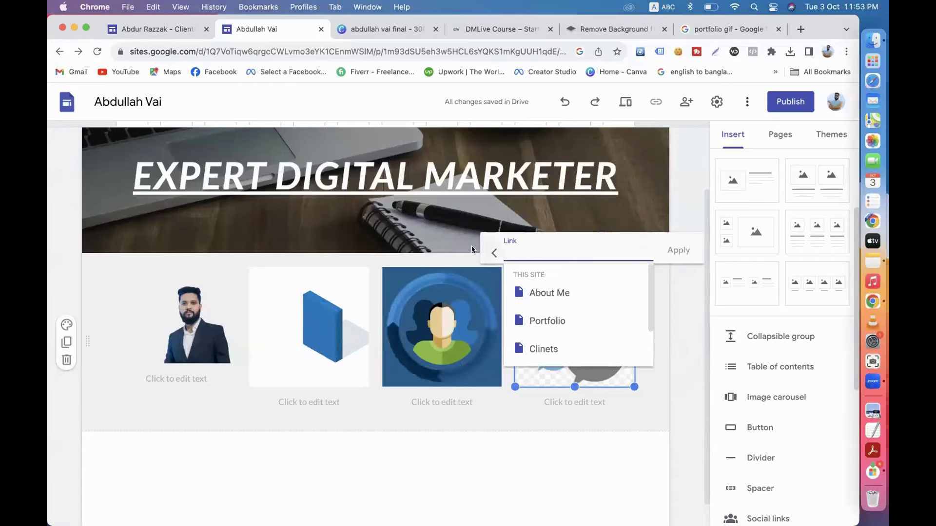
{"action": "left_click", "coordinate": [687, 334]}
{"action": "left_click", "coordinate": [188, 370]}
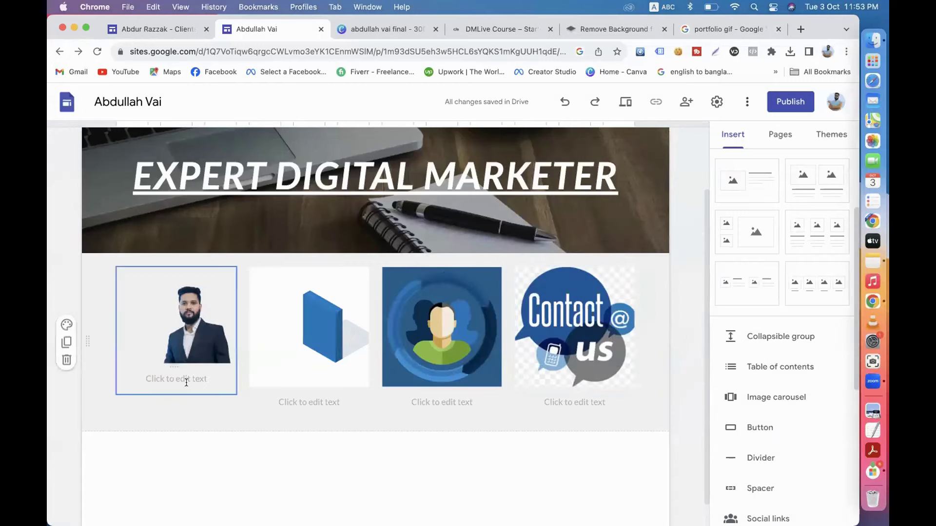
{"action": "left_click", "coordinate": [324, 367]}
{"action": "left_click", "coordinate": [173, 307]}
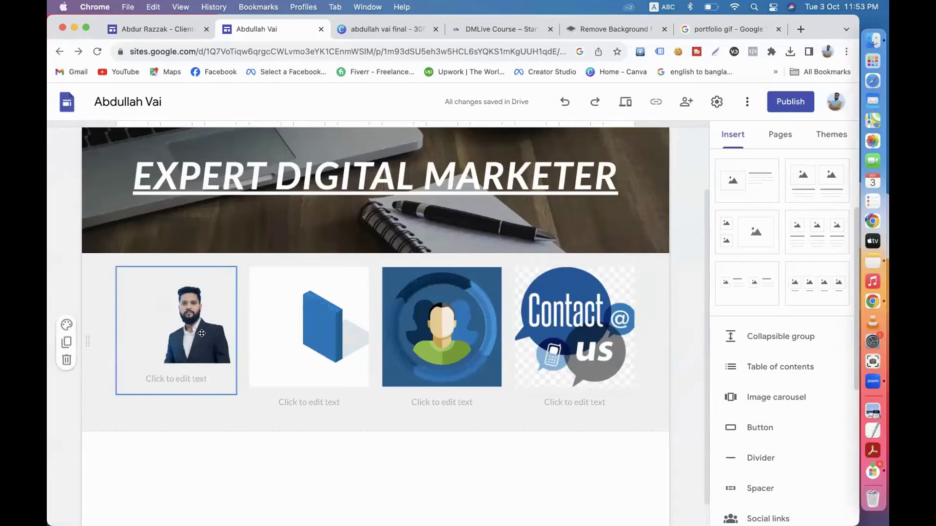
{"action": "left_click", "coordinate": [156, 380]}
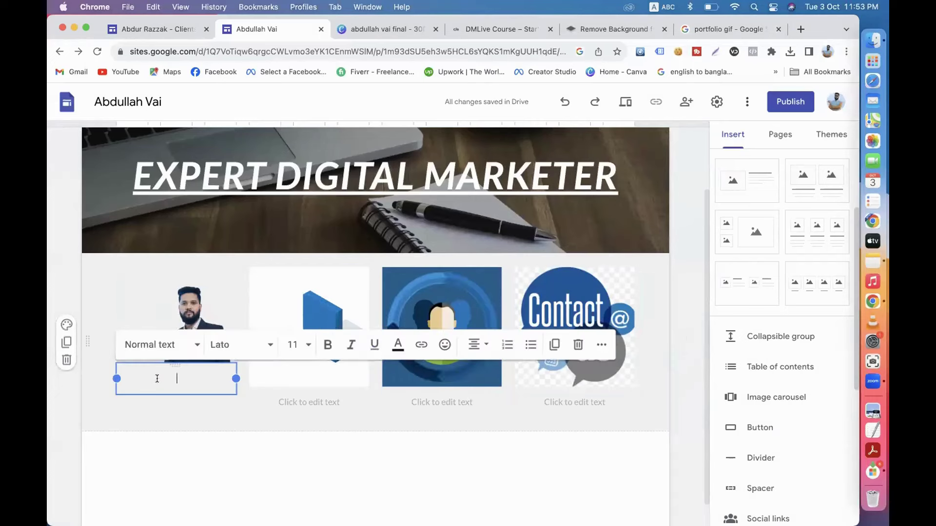
{"action": "type", "text": "hgcdfx"}
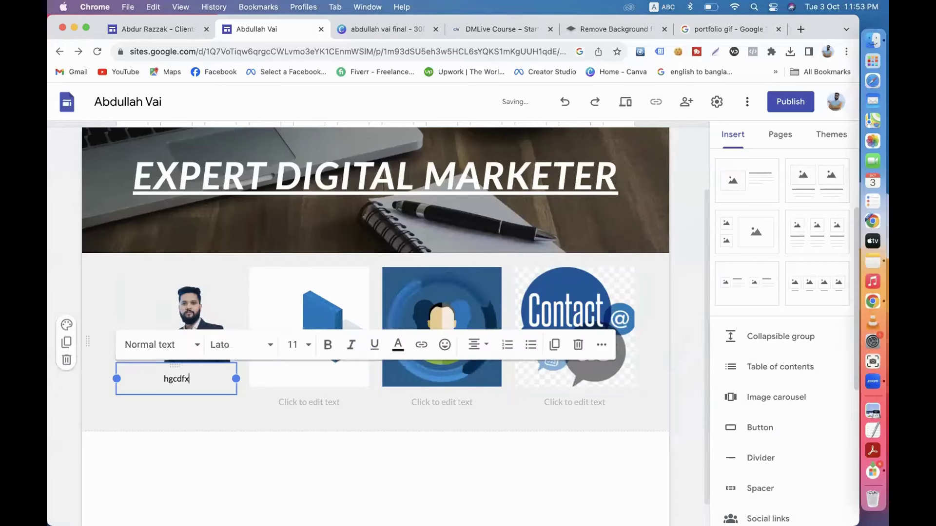
{"action": "left_click", "coordinate": [289, 383]}
{"action": "left_click", "coordinate": [309, 402]}
{"action": "type", "text": "gvvb"}
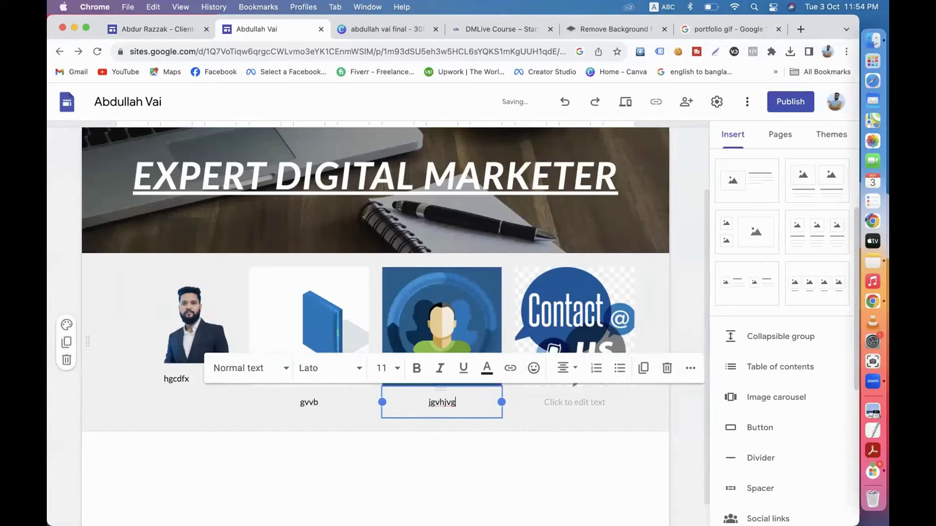
Select and delete the test caption text under the tiles
{"action": "left_click", "coordinate": [325, 401]}
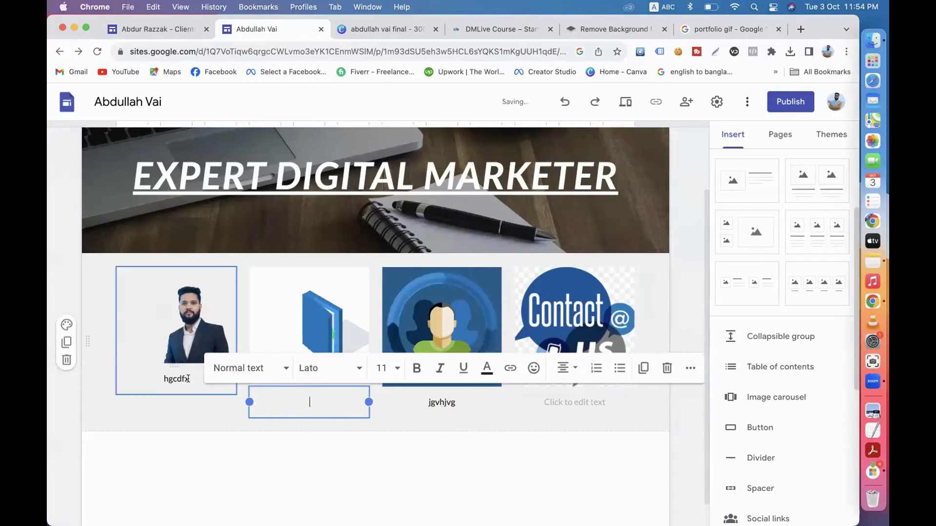
{"action": "left_click_drag", "start_coordinate": [189, 378], "coordinate": [137, 372]}
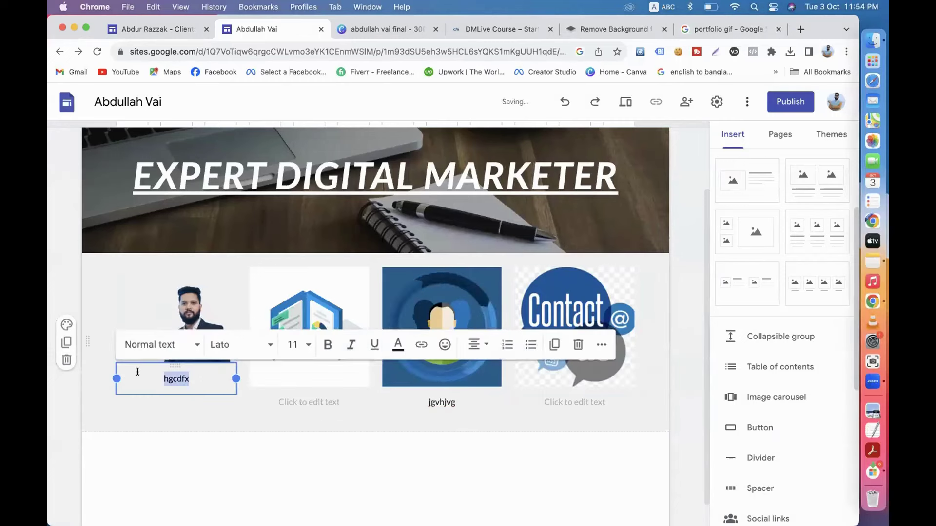
{"action": "double_click", "coordinate": [442, 402]}
{"action": "key", "text": "BackSpace"}
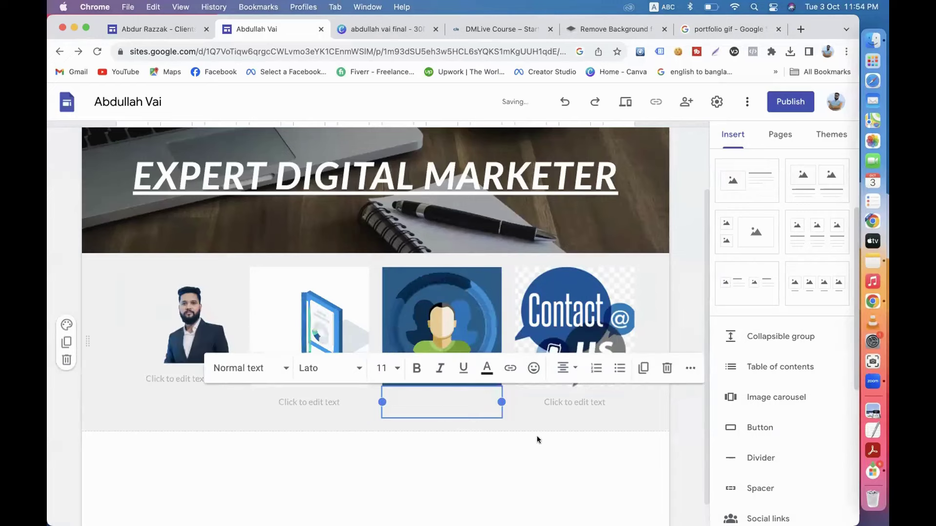
{"action": "left_click", "coordinate": [681, 290]}
Link the first tile's caption to the About Me page
{"action": "scroll", "coordinate": [675, 278], "scroll_direction": "up", "scroll_amount": 3}
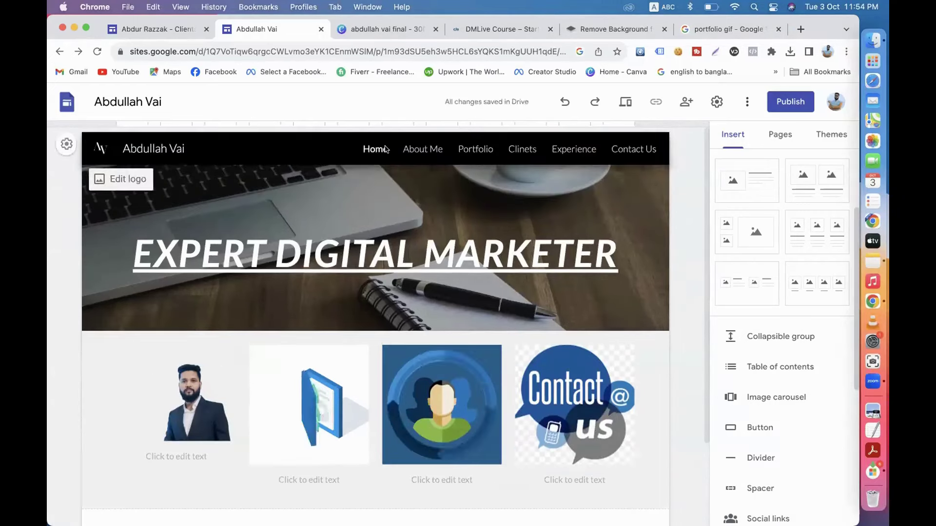
{"action": "scroll", "coordinate": [669, 264], "scroll_direction": "down", "scroll_amount": 3}
{"action": "left_click", "coordinate": [224, 324]}
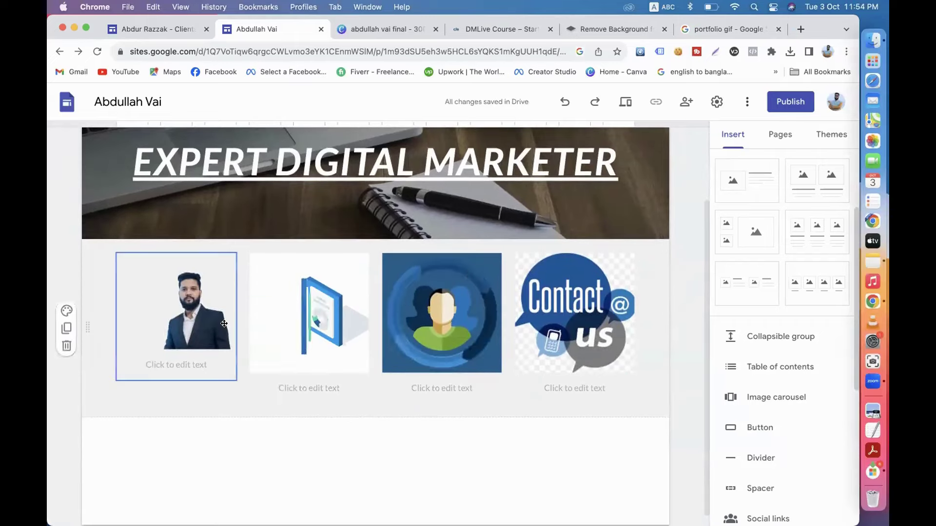
{"action": "left_click", "coordinate": [180, 310]}
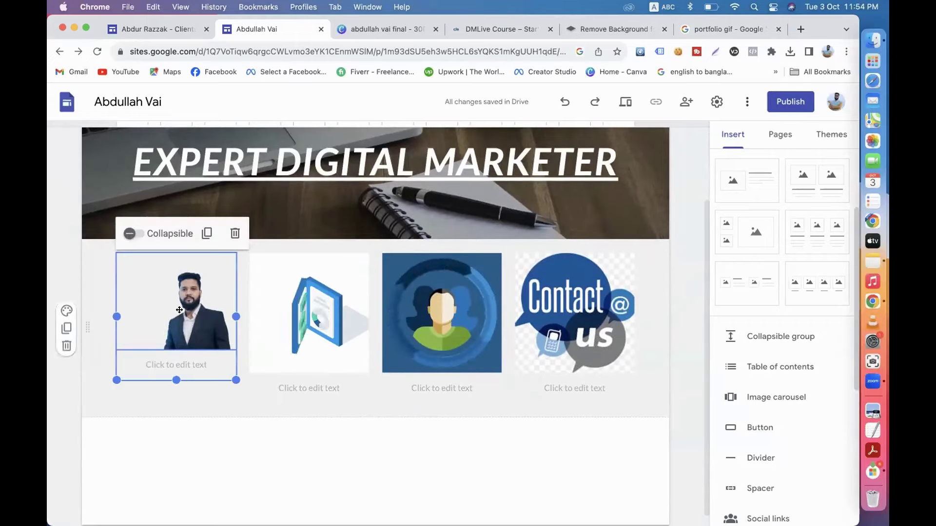
{"action": "left_click", "coordinate": [144, 474]}
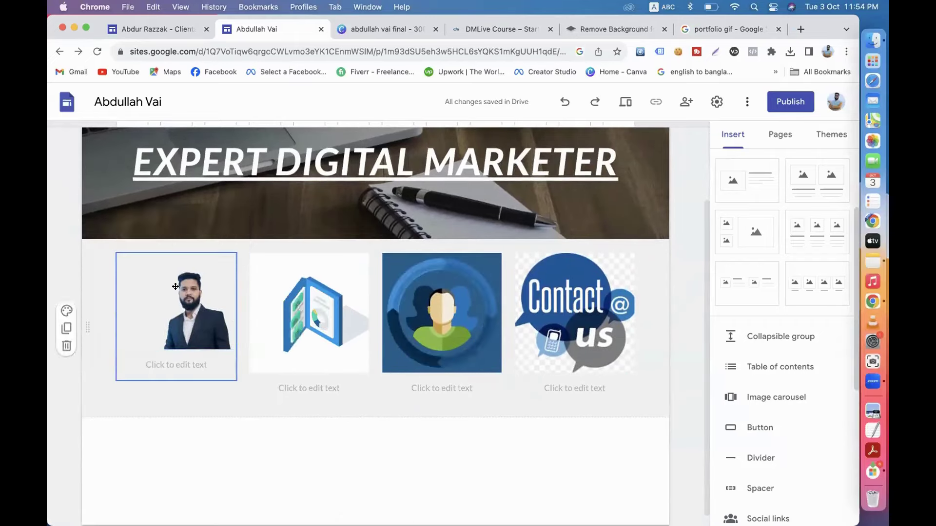
{"action": "left_click", "coordinate": [187, 306]}
{"action": "left_click", "coordinate": [176, 363]}
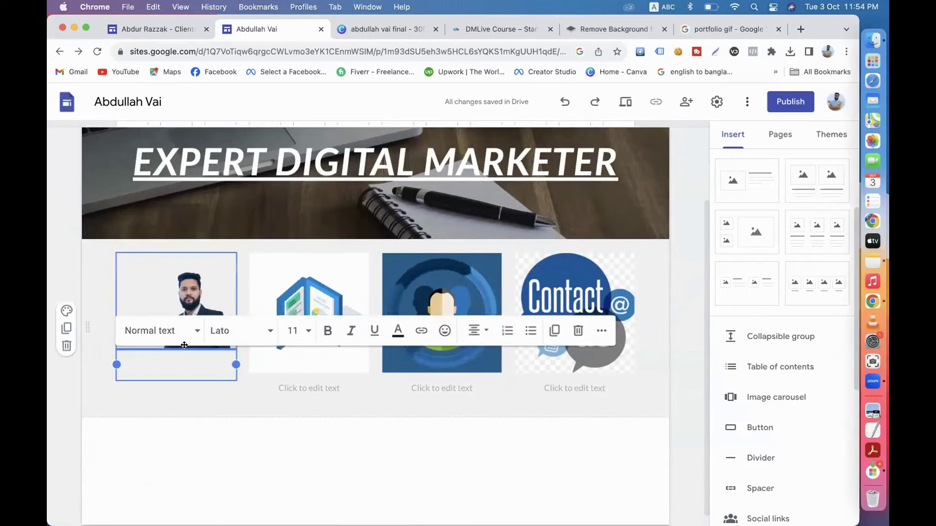
{"action": "left_click", "coordinate": [421, 331]}
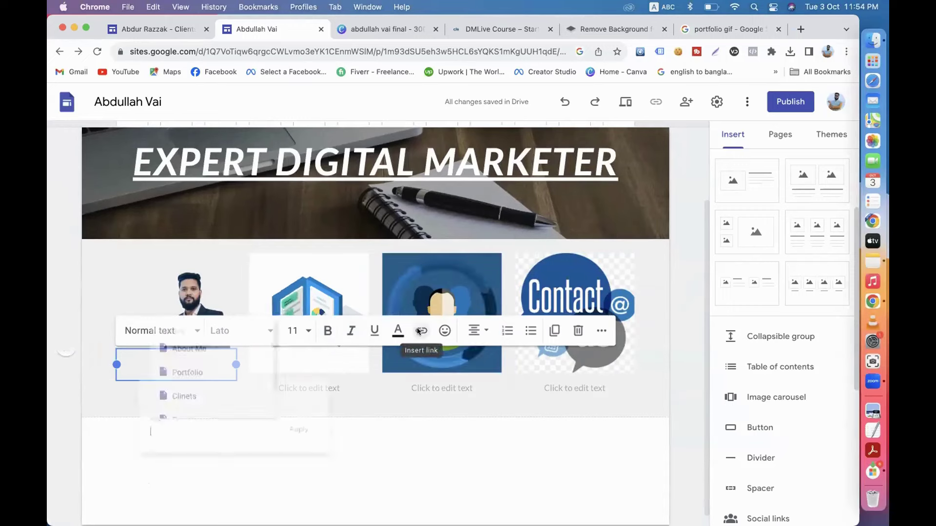
{"action": "scroll", "coordinate": [203, 380], "scroll_direction": "down", "scroll_amount": 2}
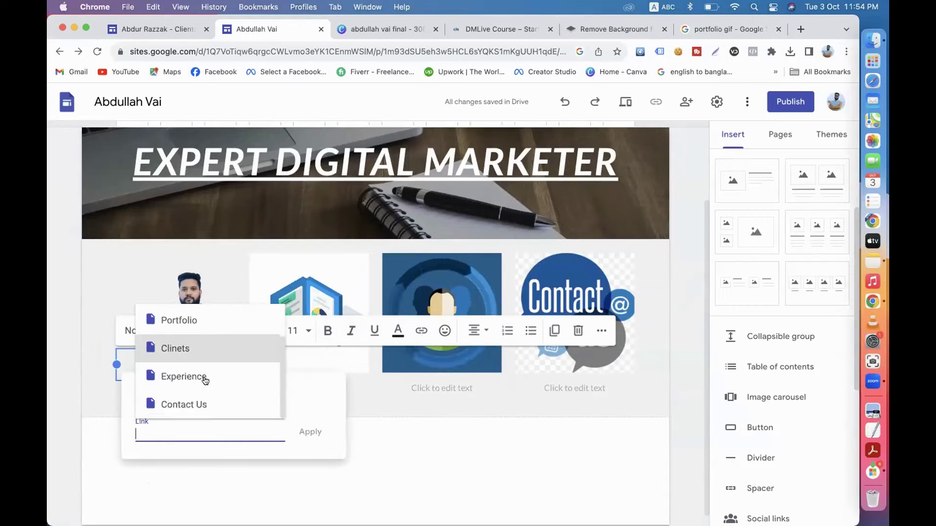
{"action": "scroll", "coordinate": [210, 363], "scroll_direction": "up", "scroll_amount": 2}
{"action": "left_click", "coordinate": [186, 340]}
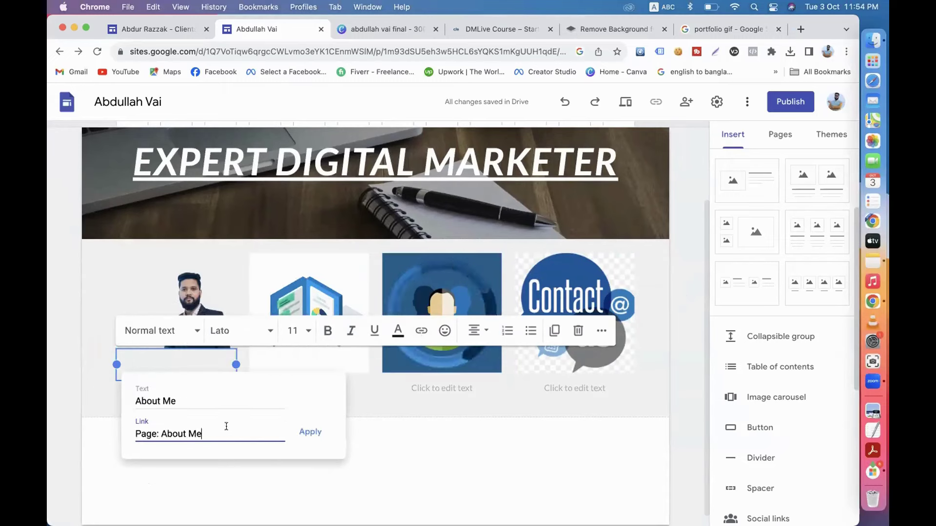
{"action": "left_click", "coordinate": [309, 432]}
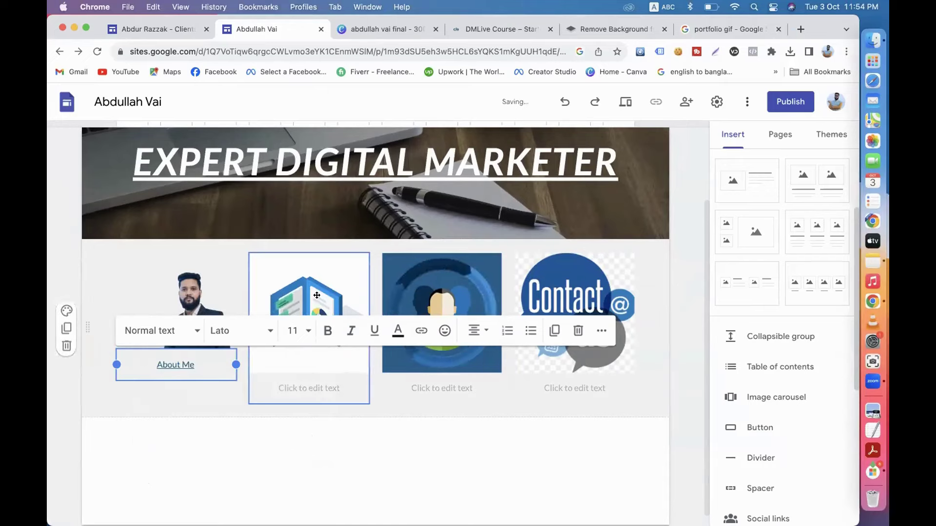
Link the second and third captions to the Portfolio and Clinets pages
{"action": "left_click", "coordinate": [302, 389]}
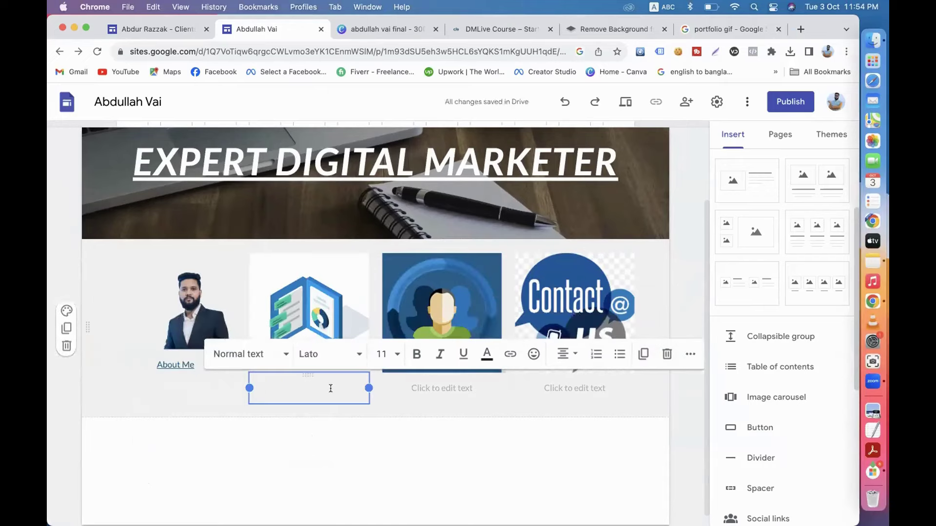
{"action": "key", "text": "super+k"}
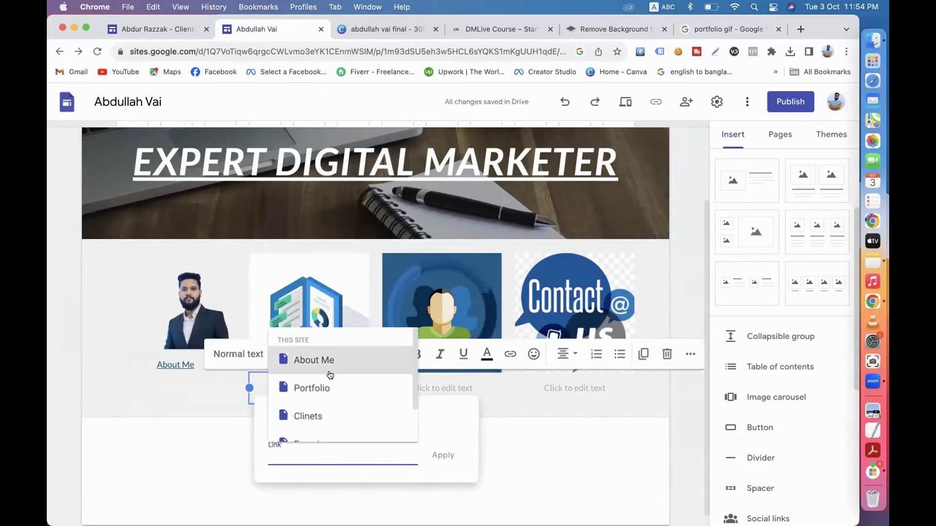
{"action": "left_click", "coordinate": [312, 387]}
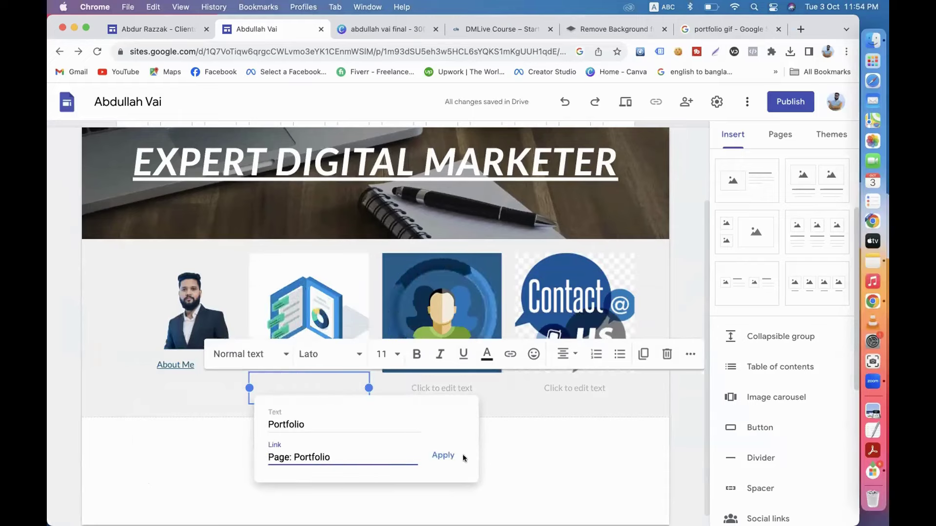
{"action": "left_click", "coordinate": [434, 450]}
{"action": "left_click", "coordinate": [463, 390]}
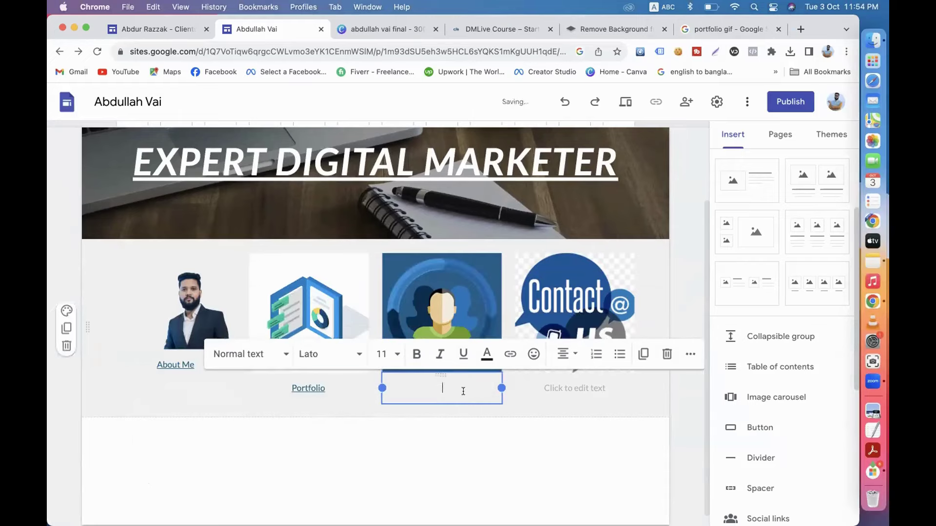
{"action": "left_click", "coordinate": [510, 354]}
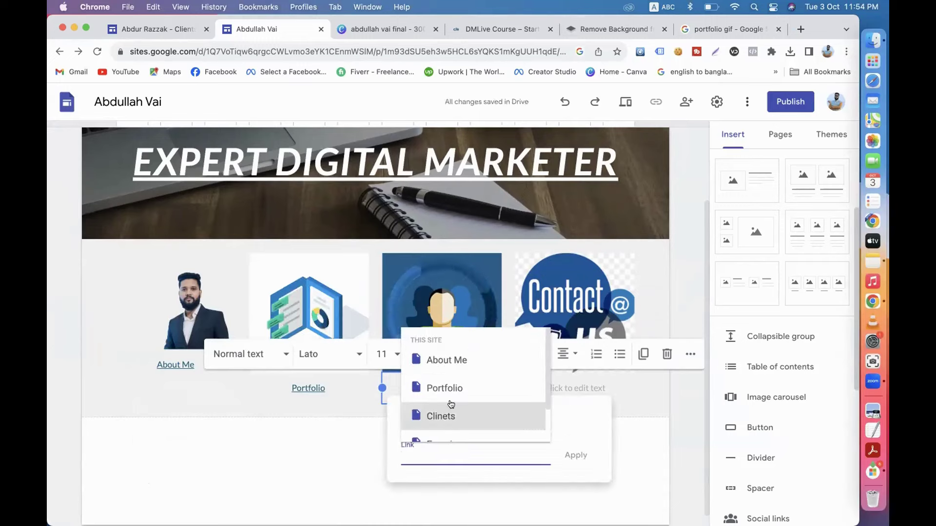
{"action": "scroll", "coordinate": [457, 410], "scroll_direction": "down", "scroll_amount": 1}
{"action": "left_click", "coordinate": [441, 384]}
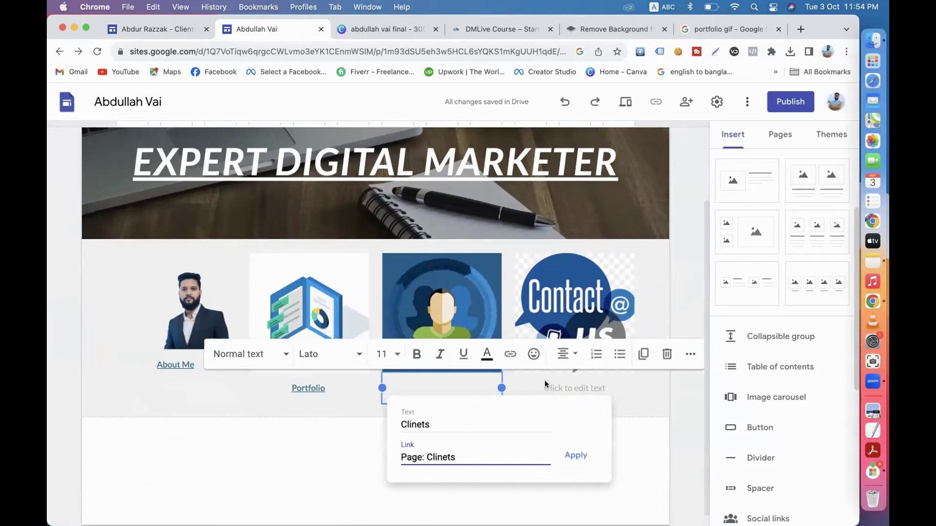
{"action": "left_click", "coordinate": [575, 454]}
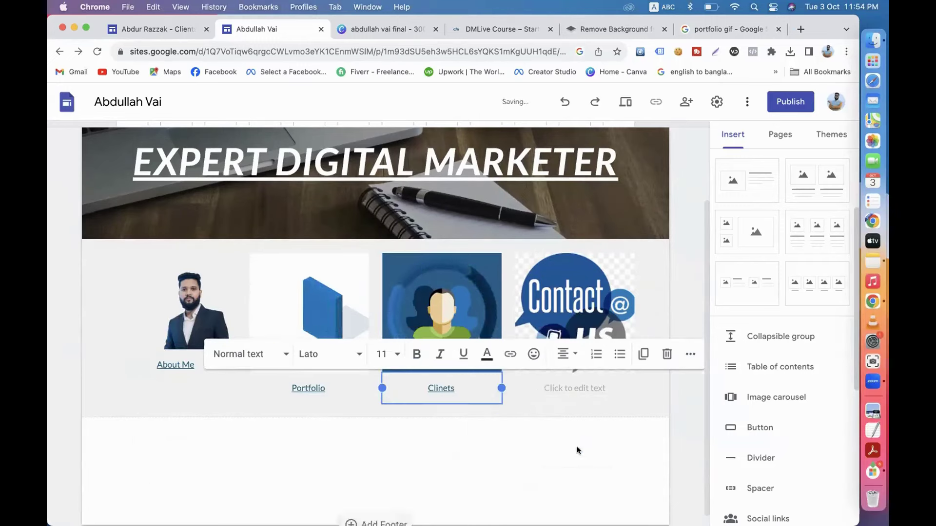
Link the fourth tile's caption to the Contact Us page
{"action": "left_click", "coordinate": [564, 389]}
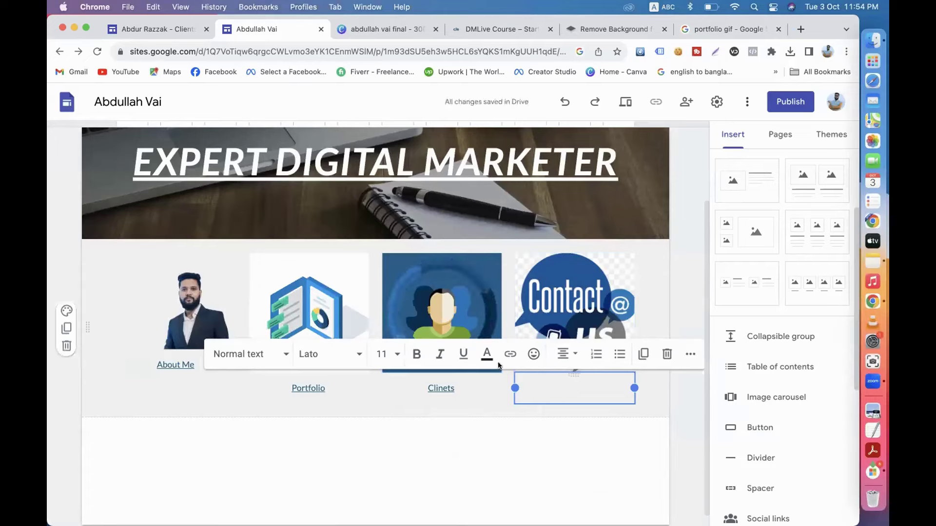
{"action": "left_click", "coordinate": [509, 354]}
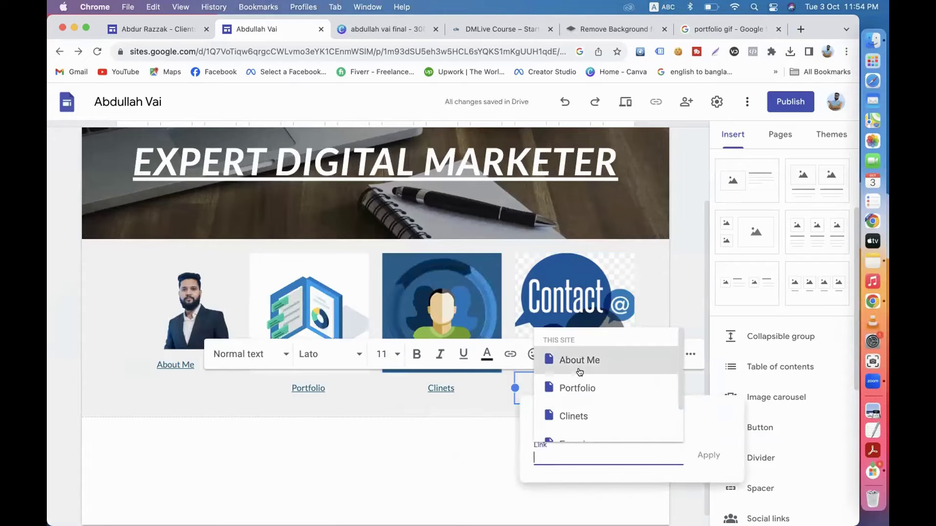
{"action": "scroll", "coordinate": [580, 428], "scroll_direction": "down", "scroll_amount": 2}
{"action": "left_click", "coordinate": [571, 427]}
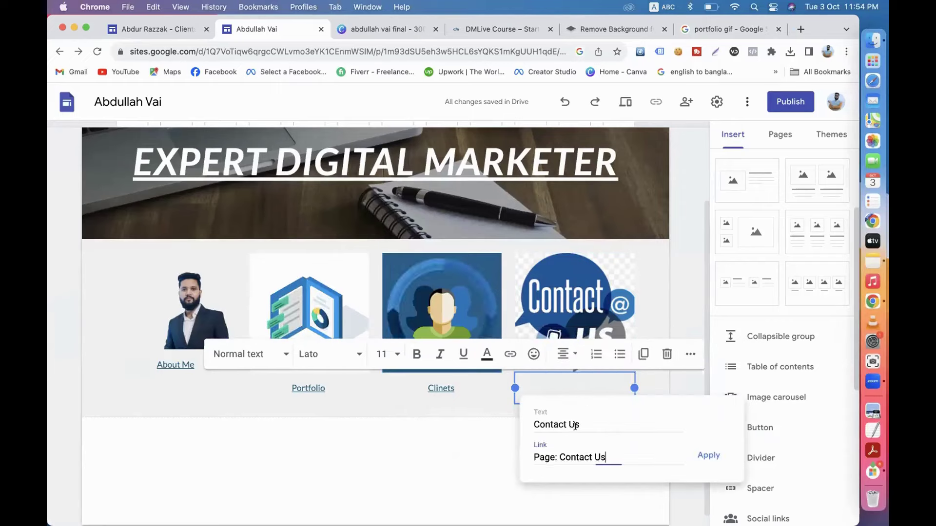
{"action": "left_click", "coordinate": [708, 454]}
{"action": "left_click", "coordinate": [688, 408]}
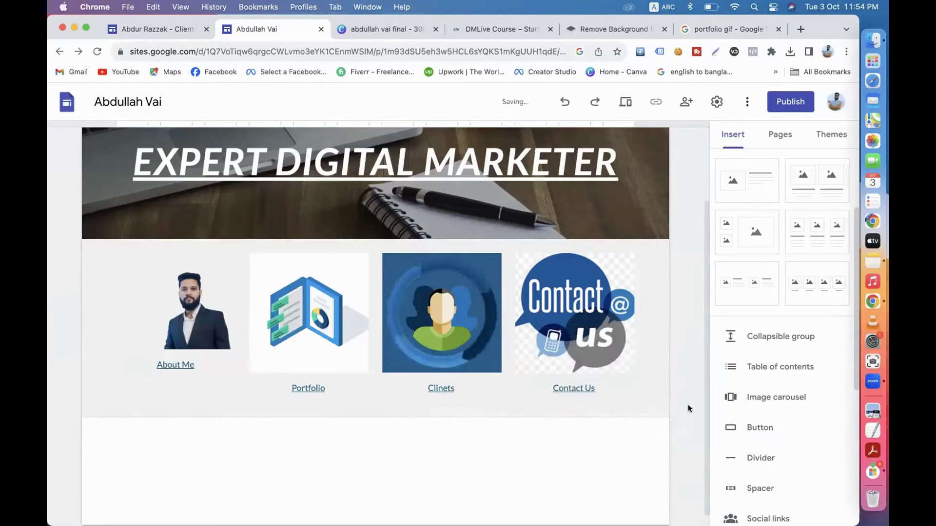
{"action": "scroll", "coordinate": [688, 408], "scroll_direction": "down", "scroll_amount": 1}
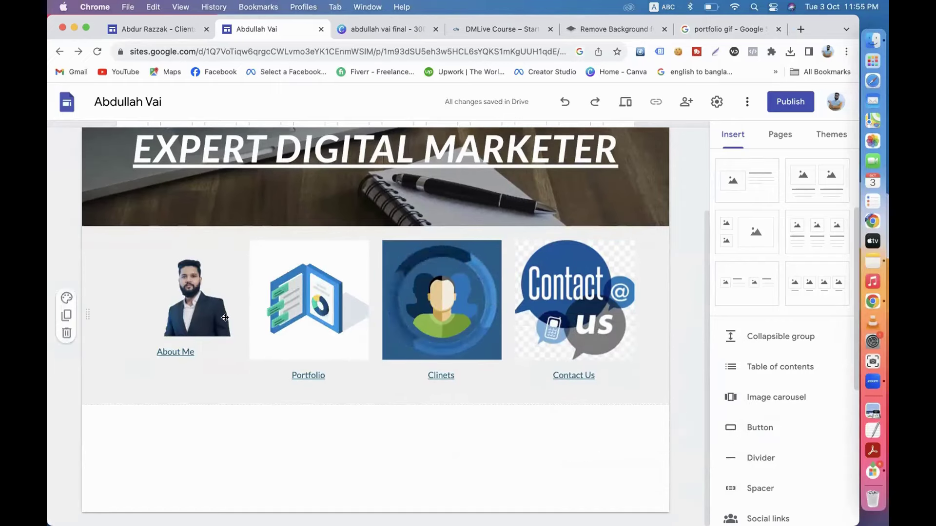
Resize the portrait photo tile with its handles until it fits the row
{"action": "mouse_move", "coordinate": [295, 502]}
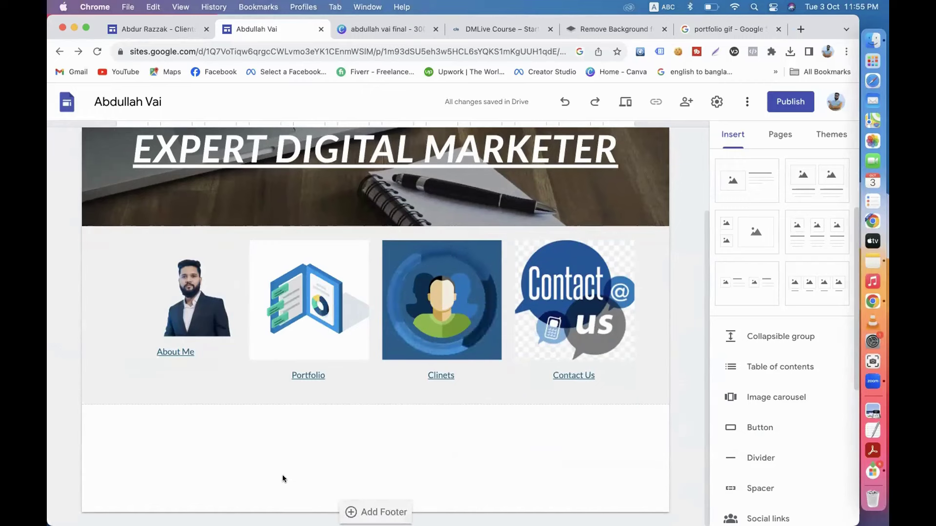
{"action": "left_click", "coordinate": [192, 352]}
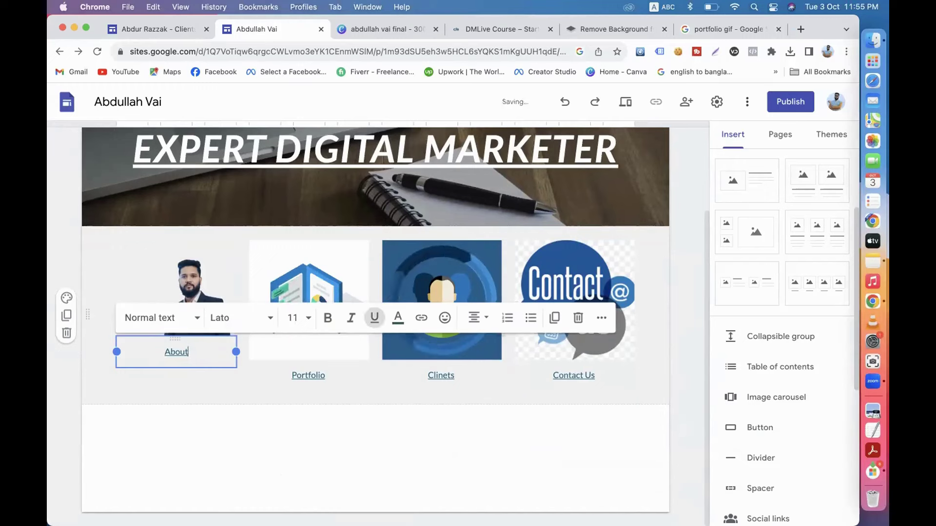
{"action": "left_click", "coordinate": [184, 425]}
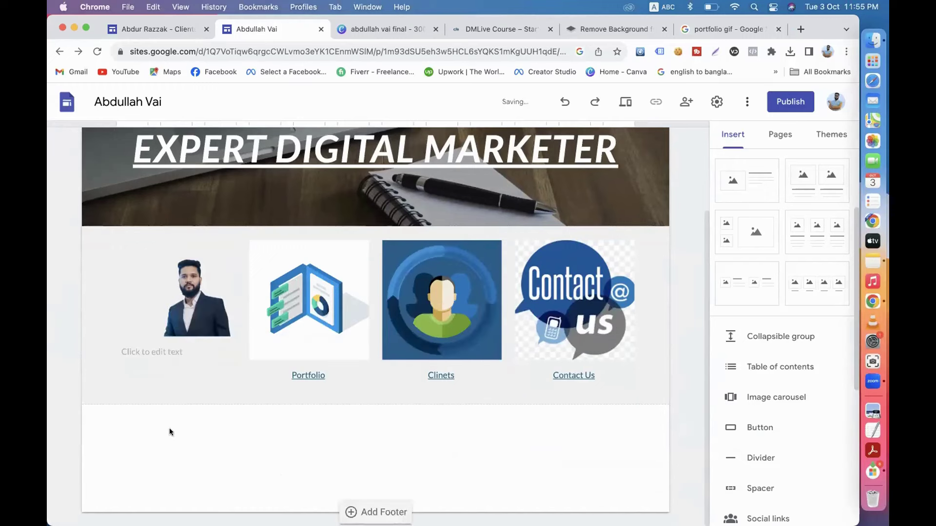
{"action": "left_click", "coordinate": [140, 328]}
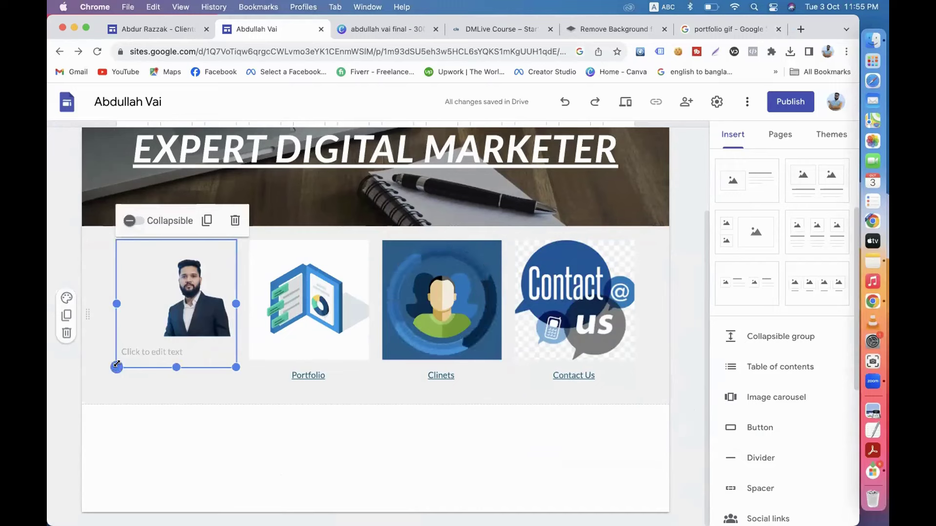
{"action": "left_click_drag", "start_coordinate": [116, 365], "coordinate": [91, 419]}
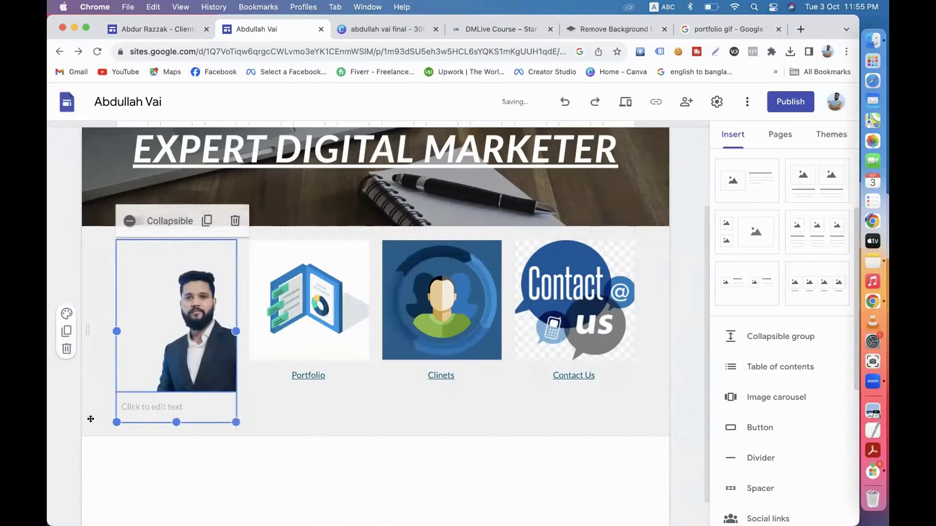
{"action": "left_click", "coordinate": [117, 472]}
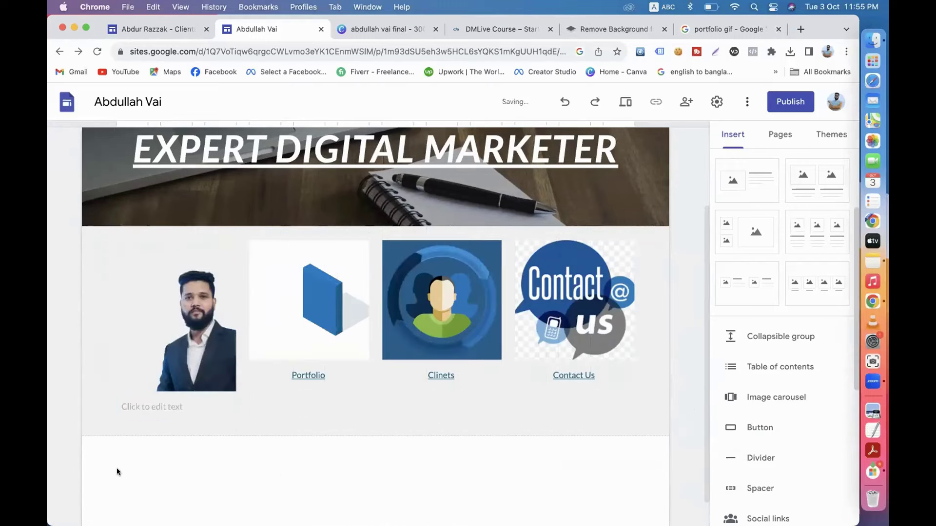
{"action": "left_click", "coordinate": [159, 328]}
{"action": "left_click_drag", "start_coordinate": [235, 422], "coordinate": [243, 397]}
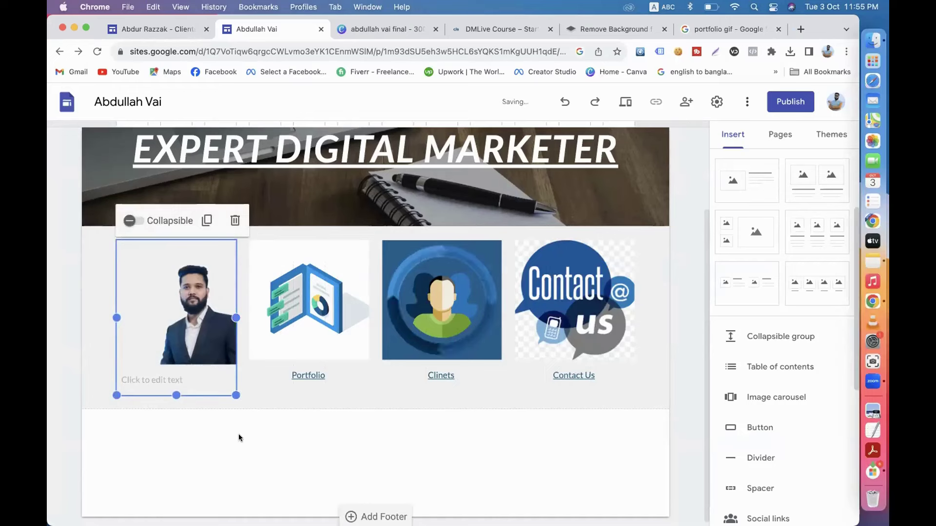
{"action": "left_click", "coordinate": [238, 437]}
{"action": "left_click", "coordinate": [212, 373]}
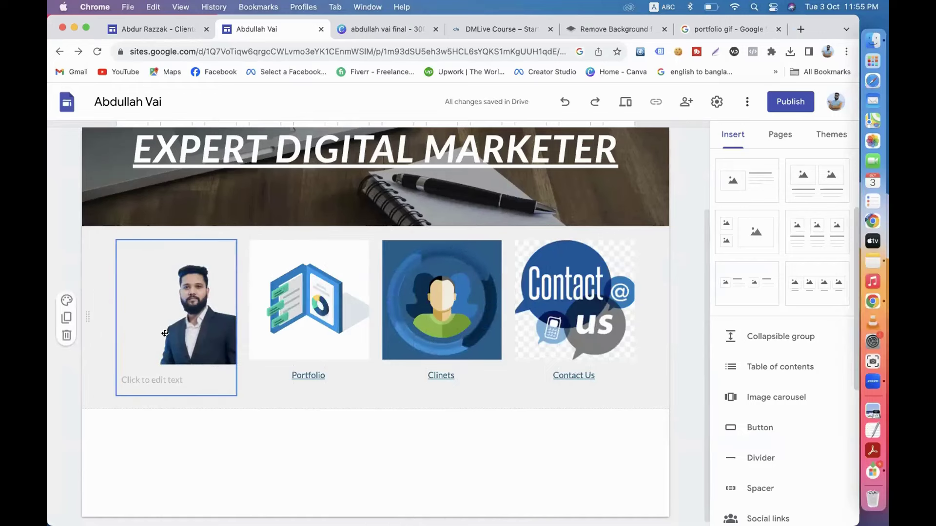
{"action": "left_click_drag", "start_coordinate": [234, 394], "coordinate": [239, 389]}
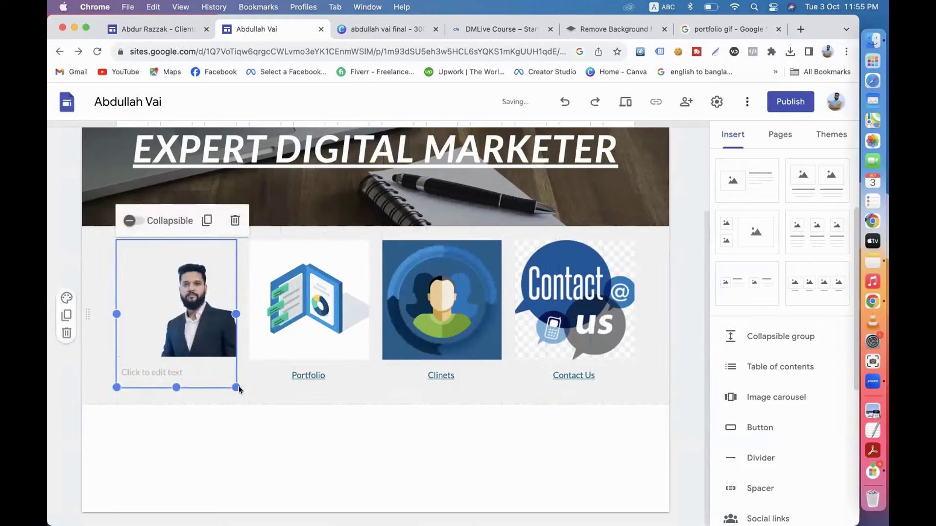
{"action": "left_click", "coordinate": [239, 390]}
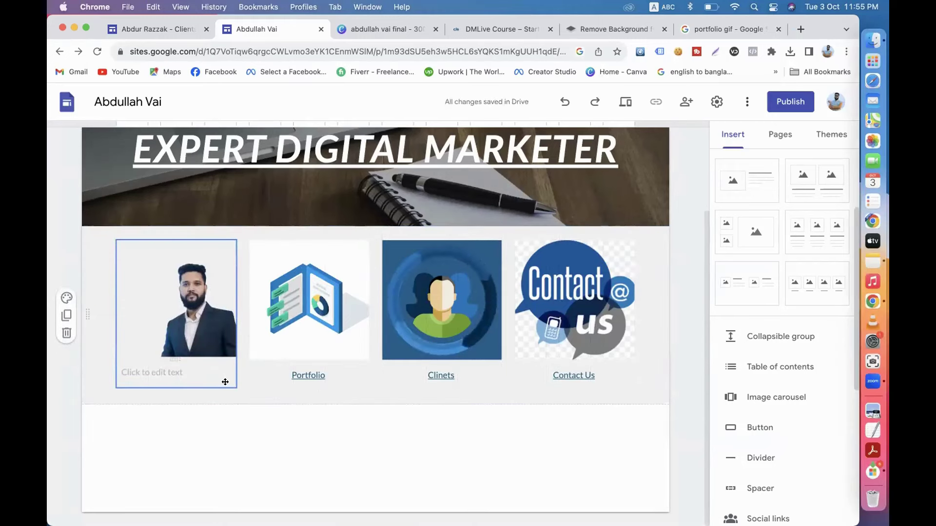
{"action": "left_click", "coordinate": [211, 326]}
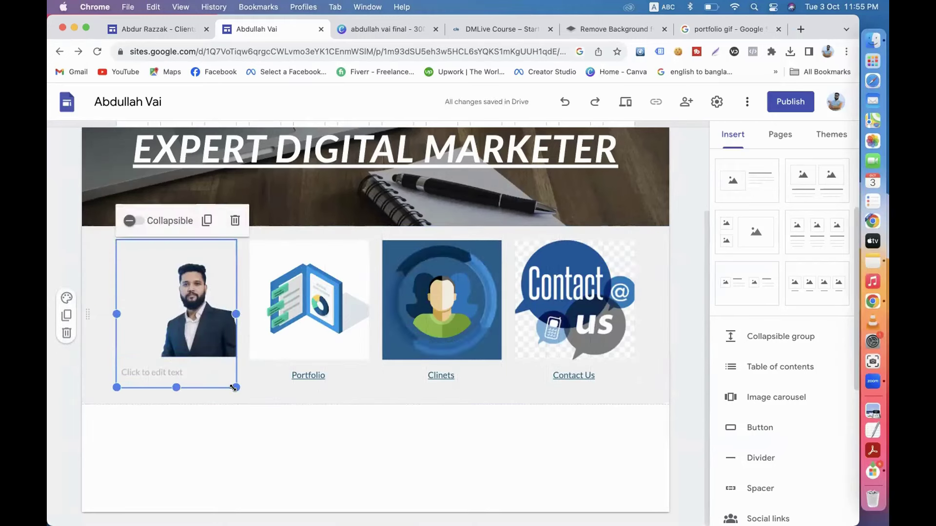
{"action": "left_click_drag", "start_coordinate": [234, 388], "coordinate": [240, 391]}
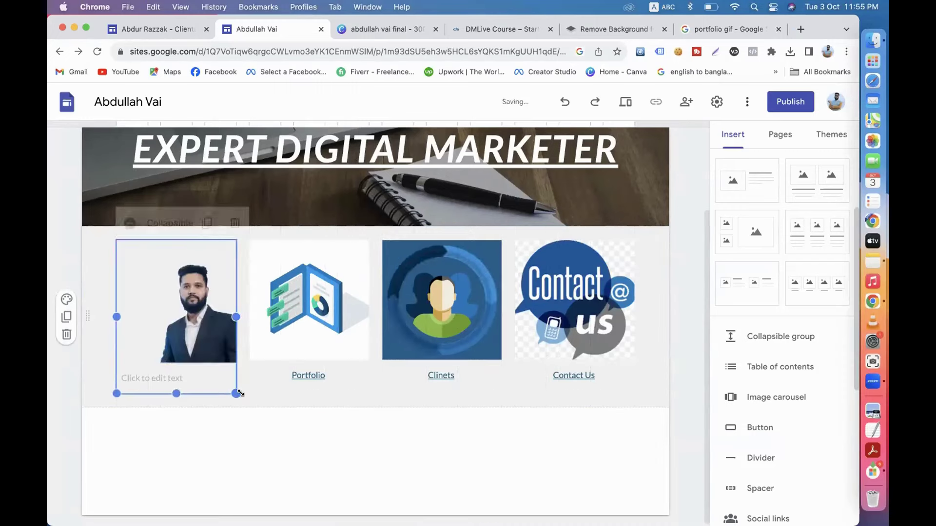
{"action": "left_click", "coordinate": [281, 440]}
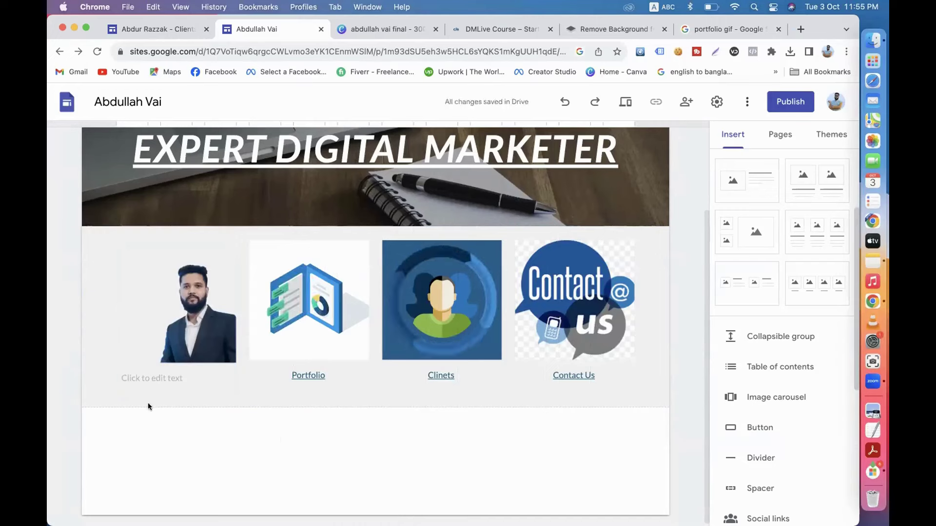
Caption the photo with an About Me link to the About Me page
{"action": "left_click", "coordinate": [168, 374]}
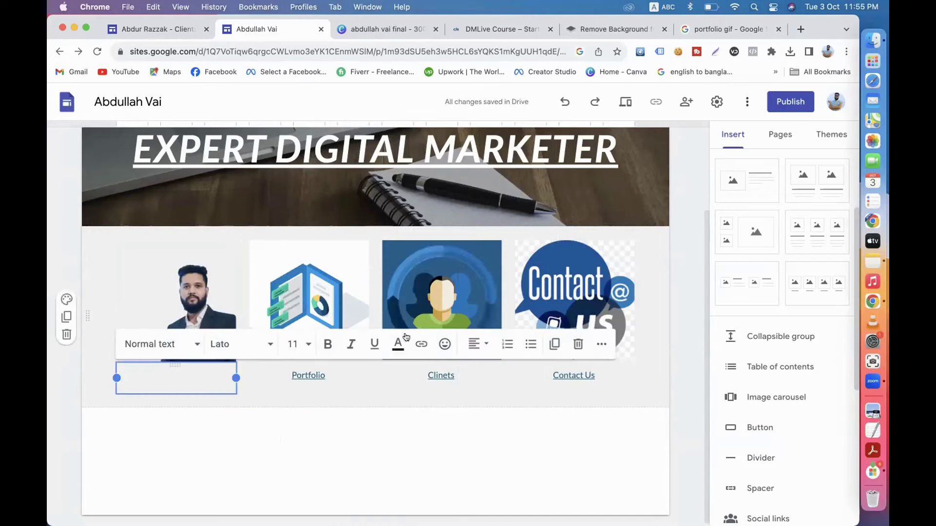
{"action": "key", "text": "super+k"}
{"action": "key", "text": "Return"}
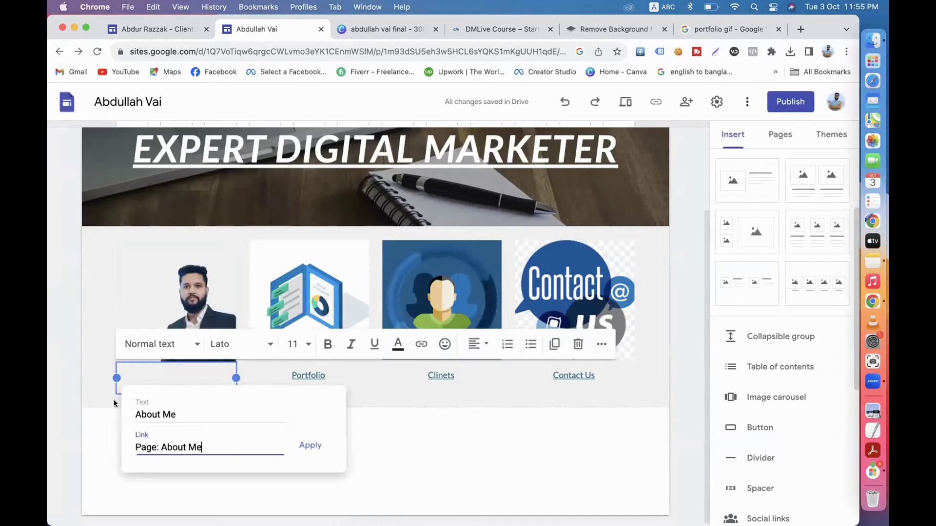
{"action": "left_click", "coordinate": [309, 446]}
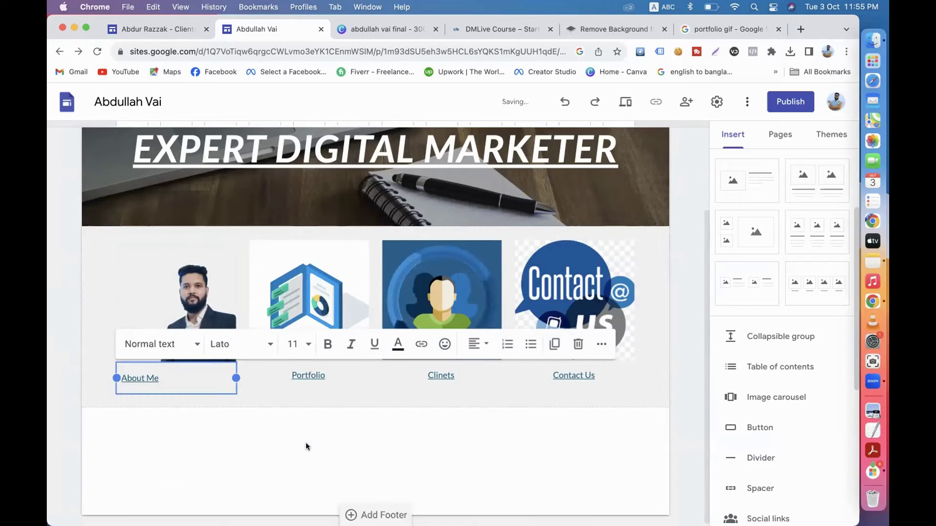
{"action": "left_click", "coordinate": [377, 447]}
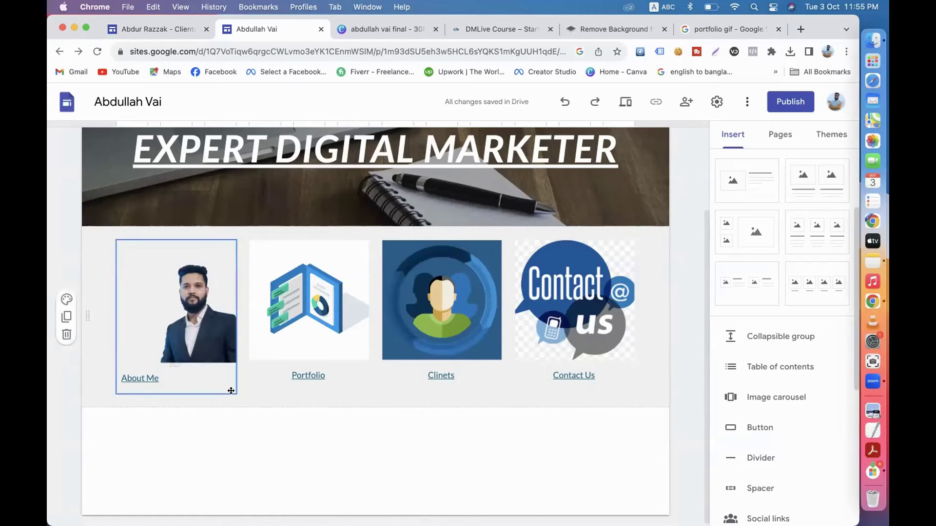
Enter and exit image cropping without changes, then shorten the photo tile slightly
{"action": "double_click", "coordinate": [218, 342]}
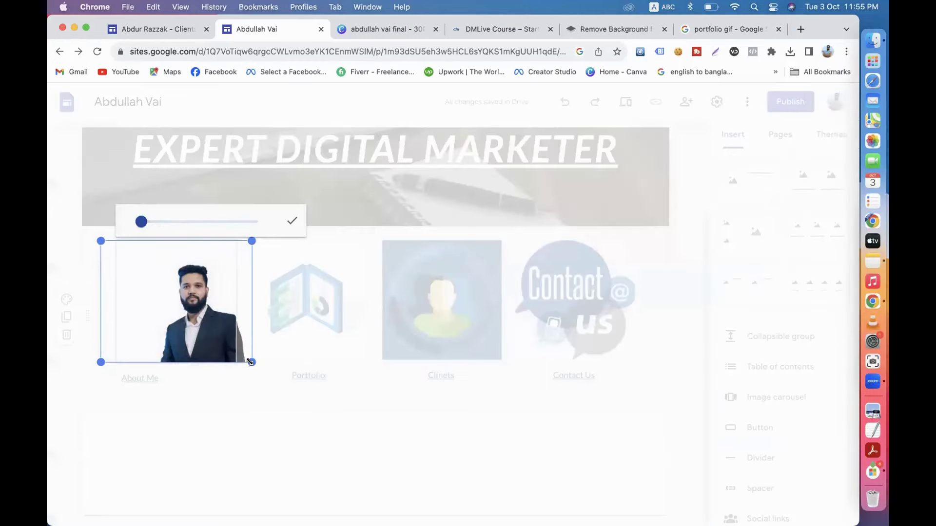
{"action": "left_click_drag", "start_coordinate": [250, 363], "coordinate": [240, 363]}
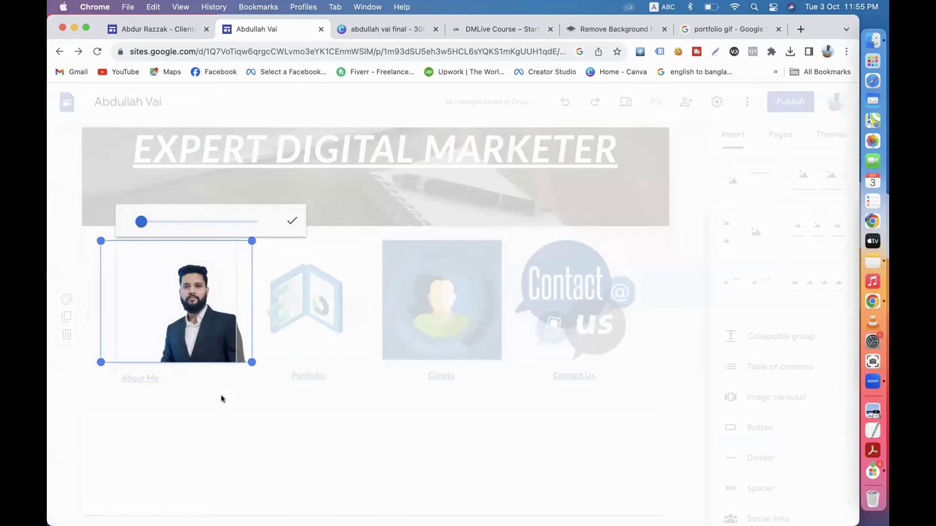
{"action": "left_click", "coordinate": [230, 436]}
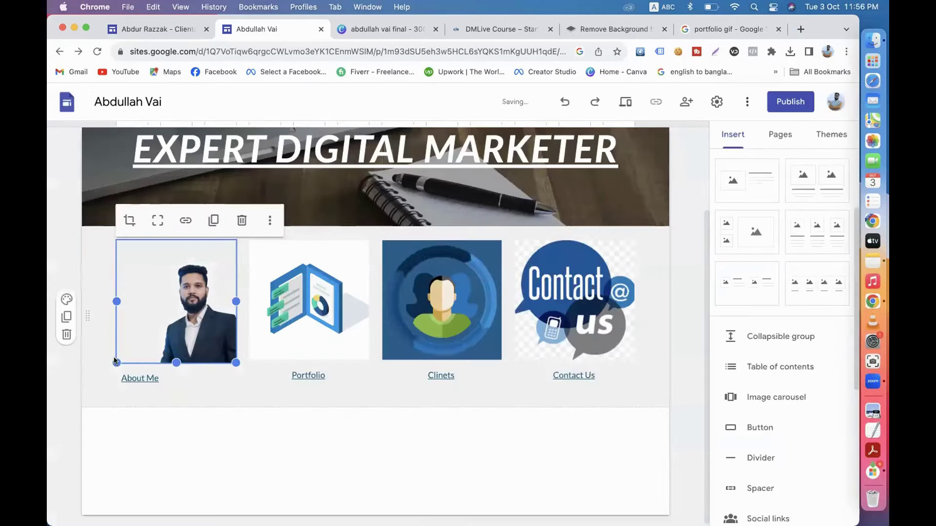
{"action": "left_click", "coordinate": [177, 383]}
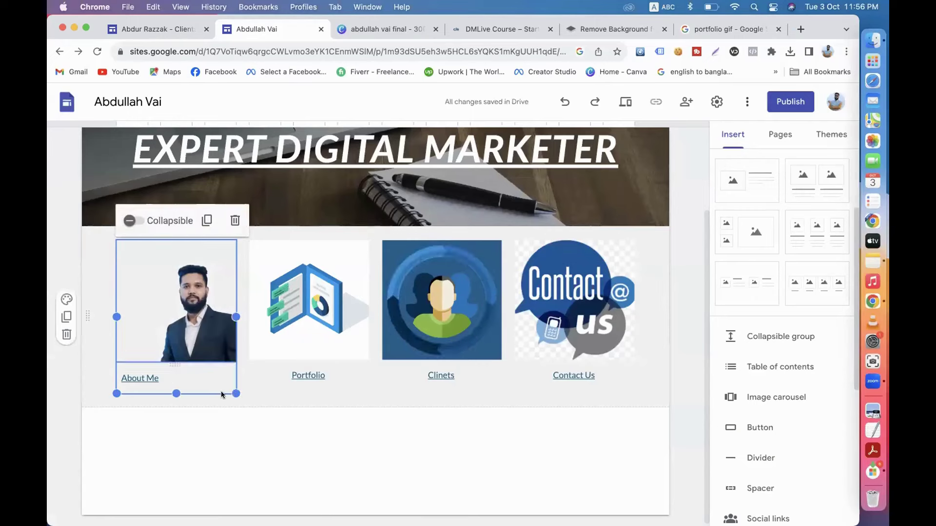
{"action": "left_click_drag", "start_coordinate": [236, 391], "coordinate": [235, 389]}
{"action": "left_click", "coordinate": [230, 443]}
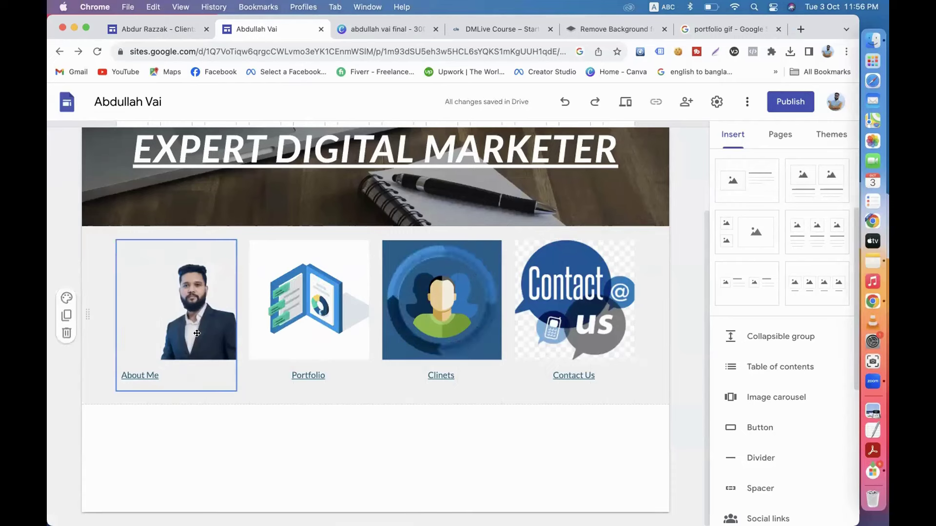
Add leading spaces before the About Me caption to centre it under the photo
{"action": "left_click", "coordinate": [121, 374]}
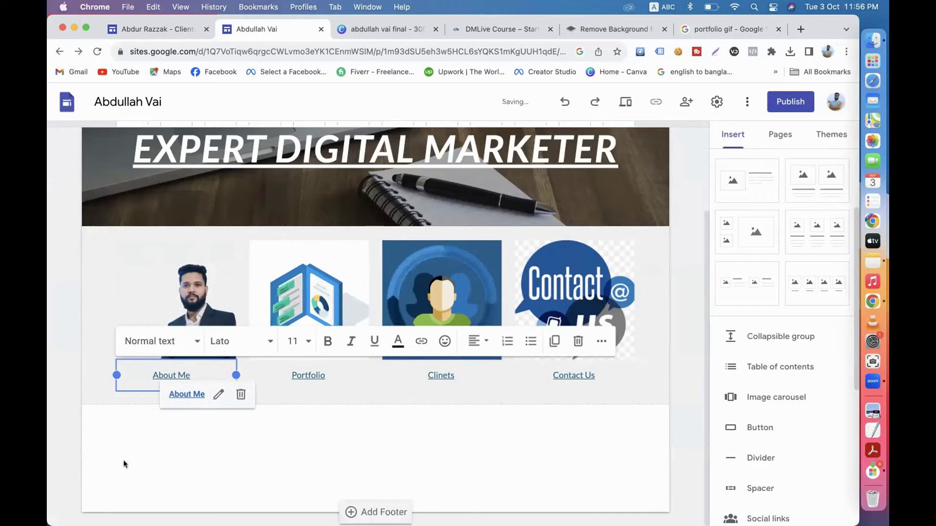
{"action": "left_click", "coordinate": [168, 458]}
{"action": "left_click", "coordinate": [140, 387]}
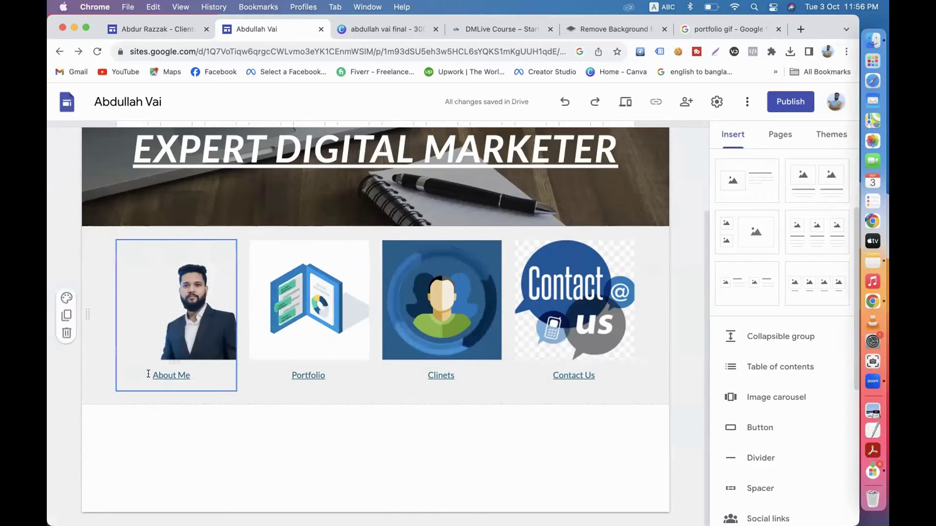
{"action": "left_click", "coordinate": [152, 375]}
{"action": "left_click", "coordinate": [186, 422]}
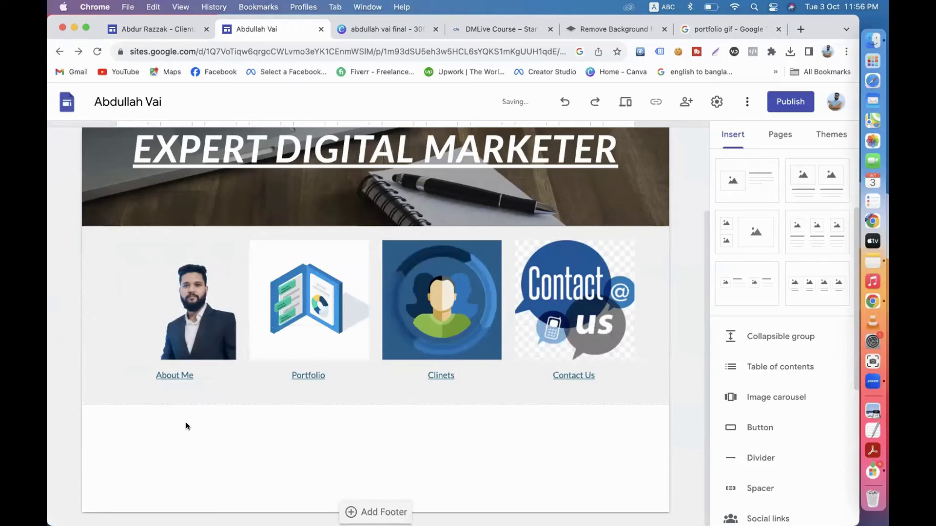
{"action": "left_click", "coordinate": [153, 374]}
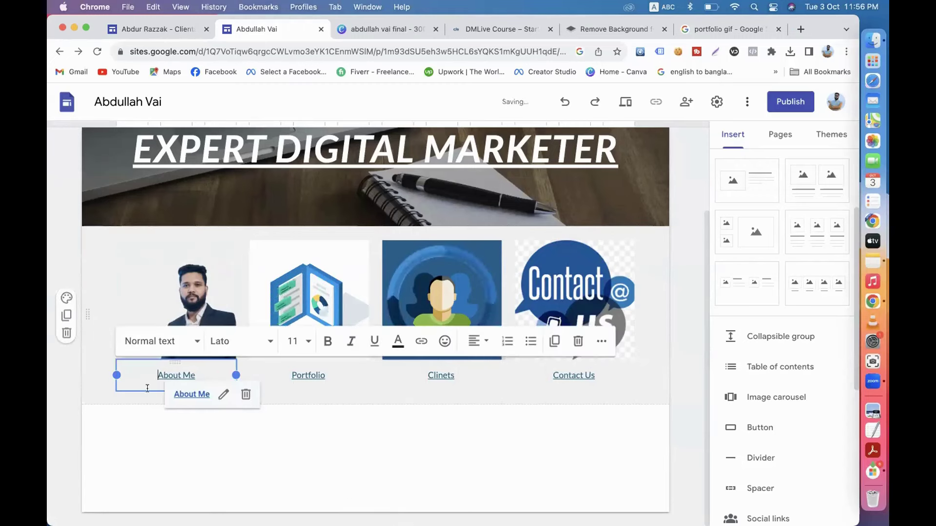
{"action": "left_click", "coordinate": [230, 469]}
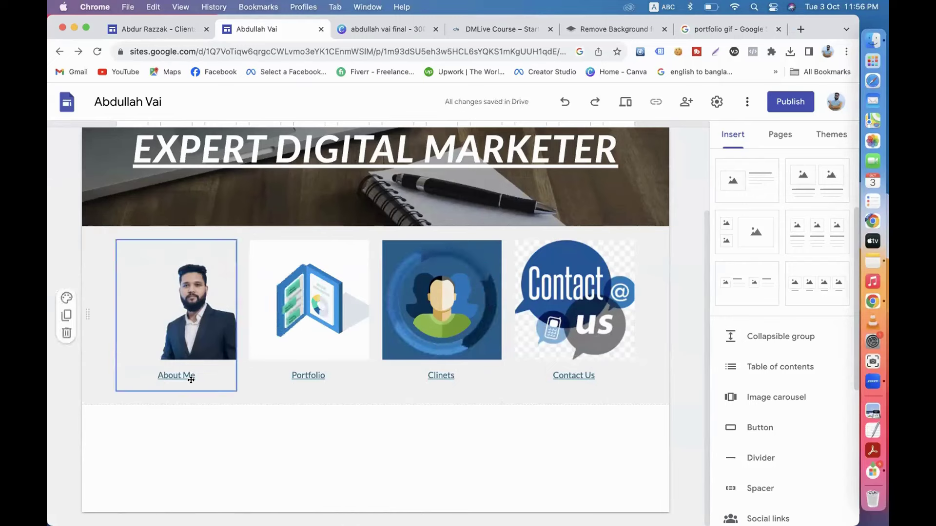
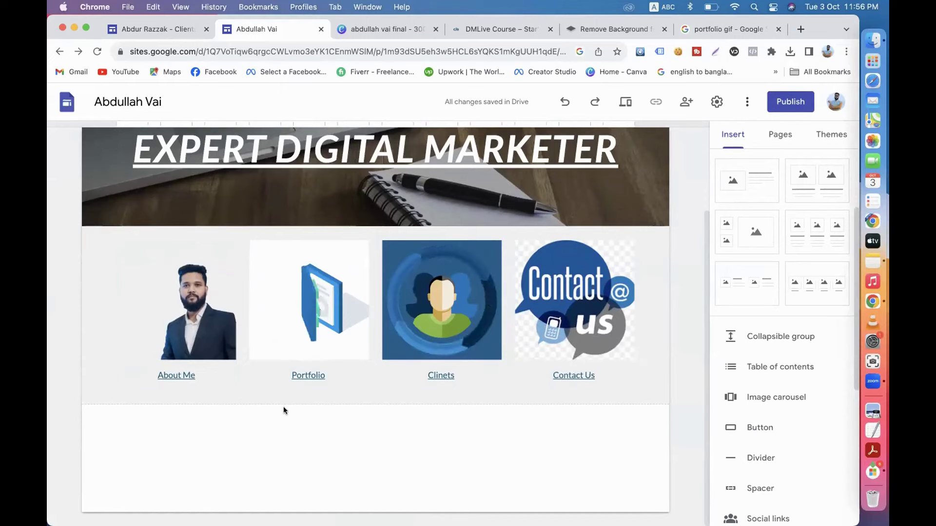
Add an empty text box to the About Me page
{"action": "scroll", "coordinate": [283, 411], "scroll_direction": "up", "scroll_amount": 3}
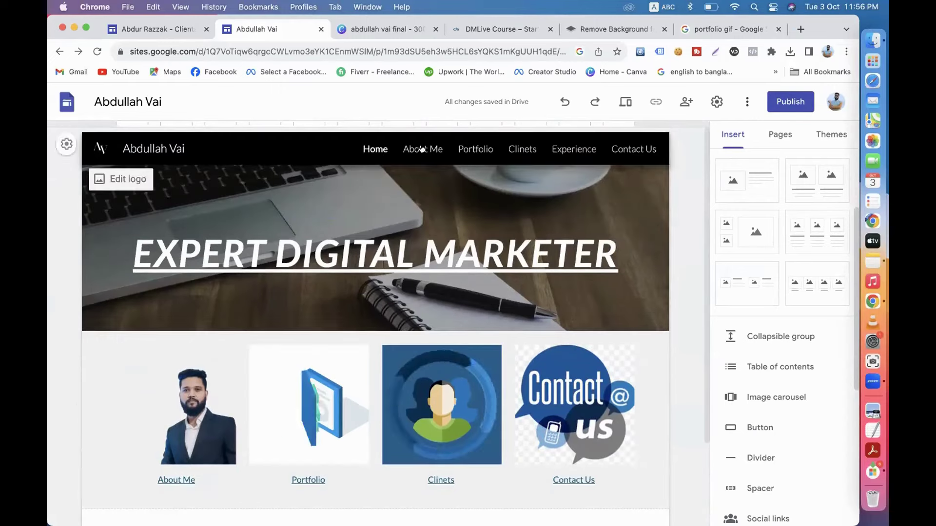
{"action": "left_click", "coordinate": [422, 149]}
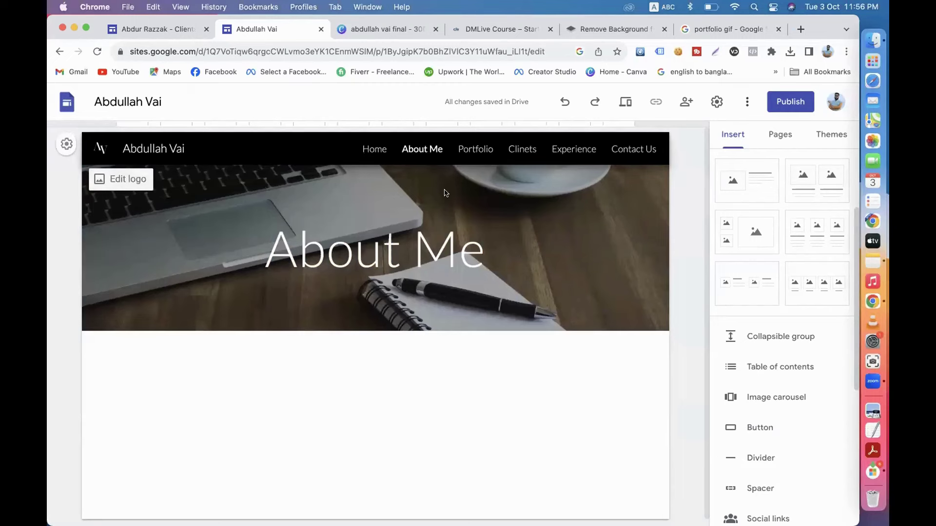
{"action": "scroll", "coordinate": [425, 300], "scroll_direction": "down", "scroll_amount": 1}
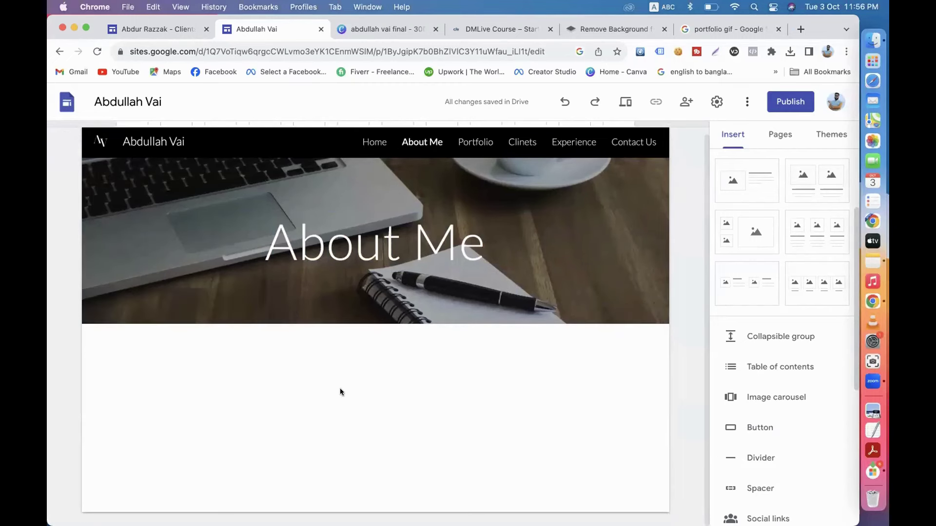
{"action": "double_click", "coordinate": [349, 406]}
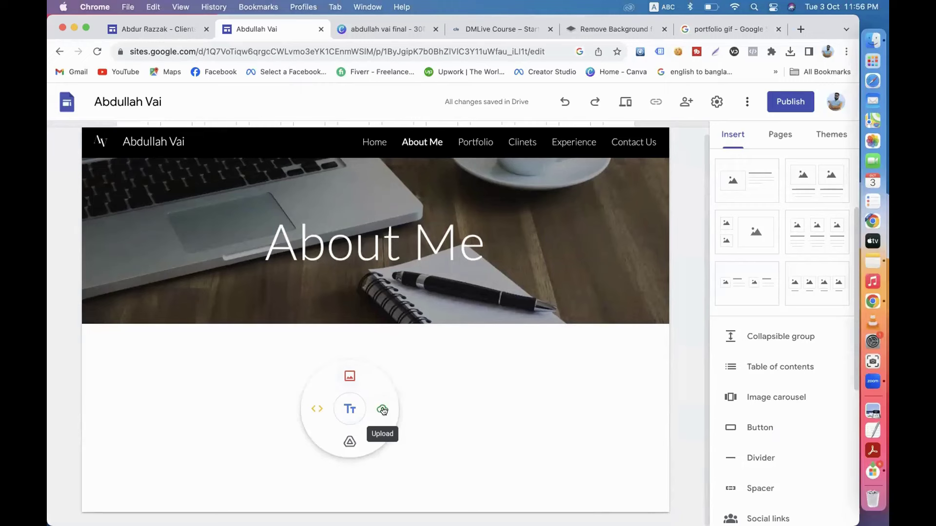
{"action": "left_click", "coordinate": [343, 412]}
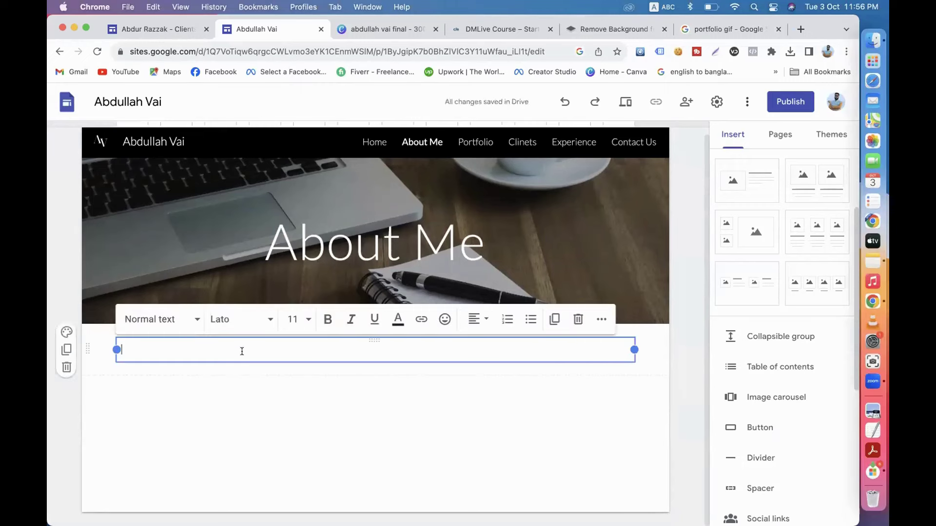
Copy the introduction and skills list from the reference site's About Me page
{"action": "left_click", "coordinate": [141, 29]}
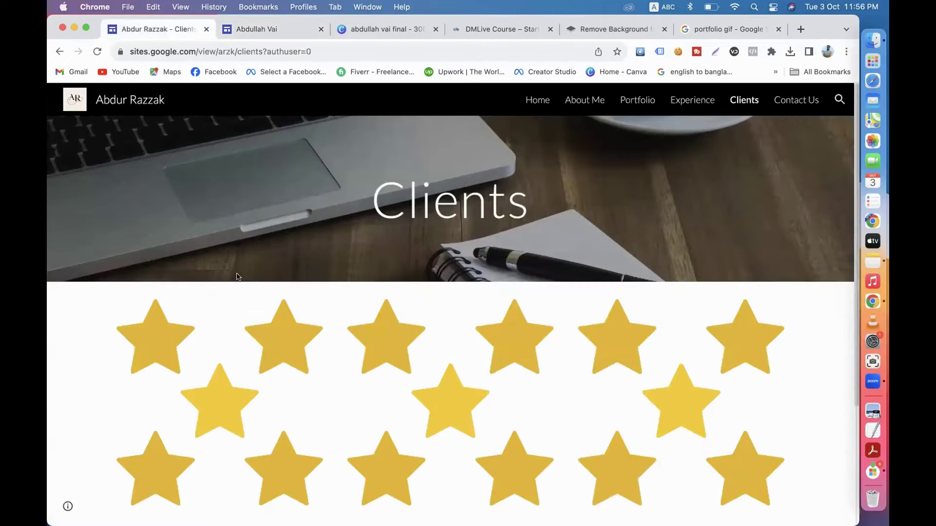
{"action": "left_click", "coordinate": [603, 101]}
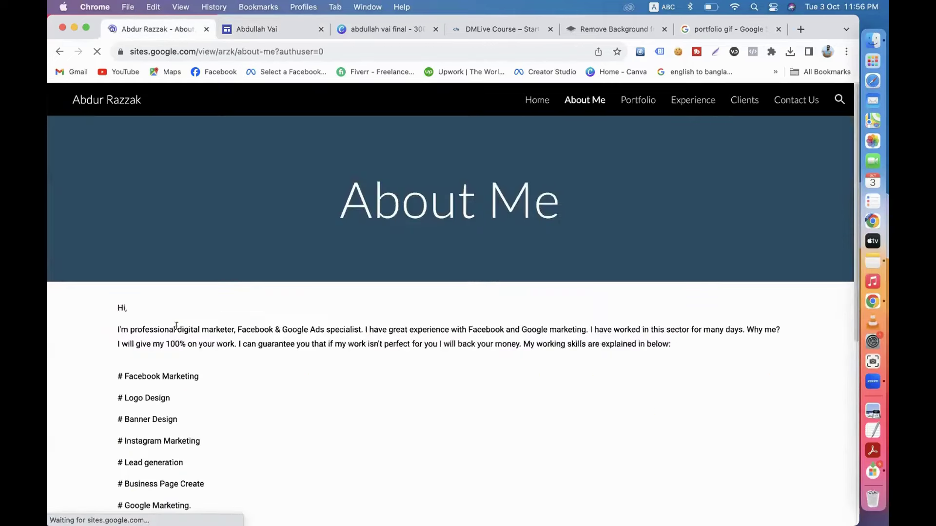
{"action": "scroll", "coordinate": [177, 328], "scroll_direction": "down", "scroll_amount": 4}
{"action": "scroll", "coordinate": [105, 211], "scroll_direction": "up", "scroll_amount": 1}
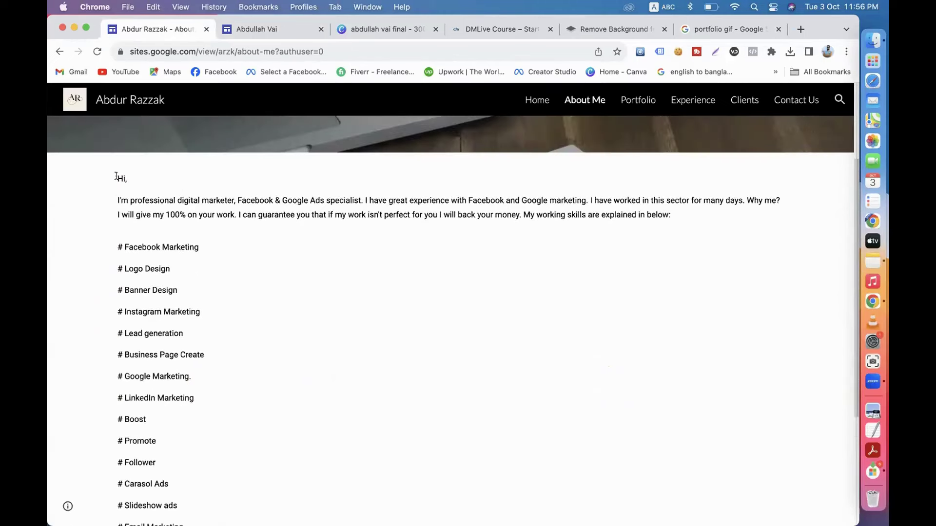
{"action": "left_click_drag", "start_coordinate": [116, 176], "coordinate": [293, 524]}
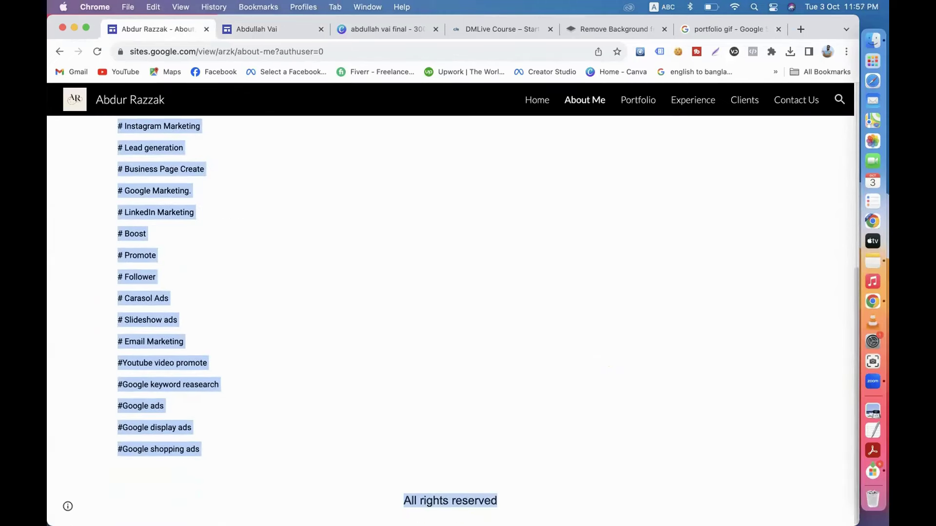
{"action": "right_click", "coordinate": [212, 325]}
{"action": "left_click", "coordinate": [229, 355]}
Paste the About text into the box and delete the 'All rights reserved' line
{"action": "left_click", "coordinate": [273, 24]}
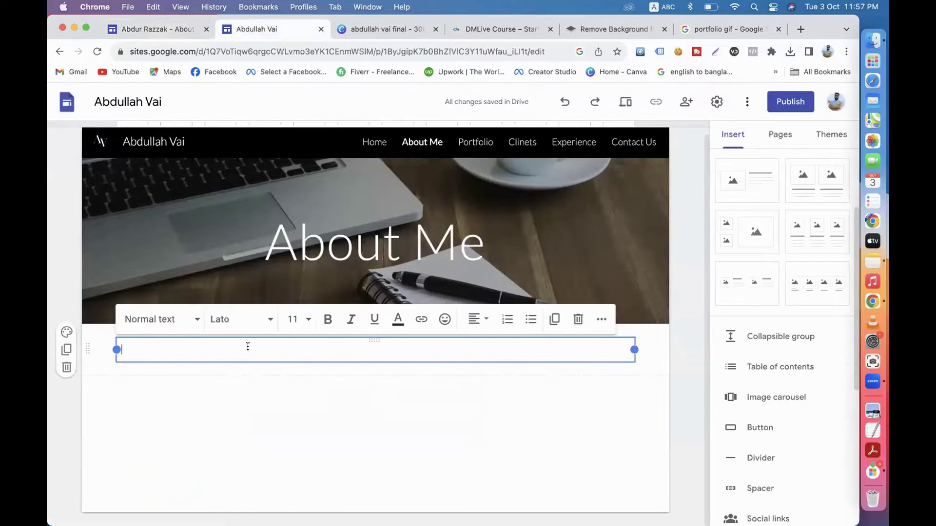
{"action": "key", "text": "super+v"}
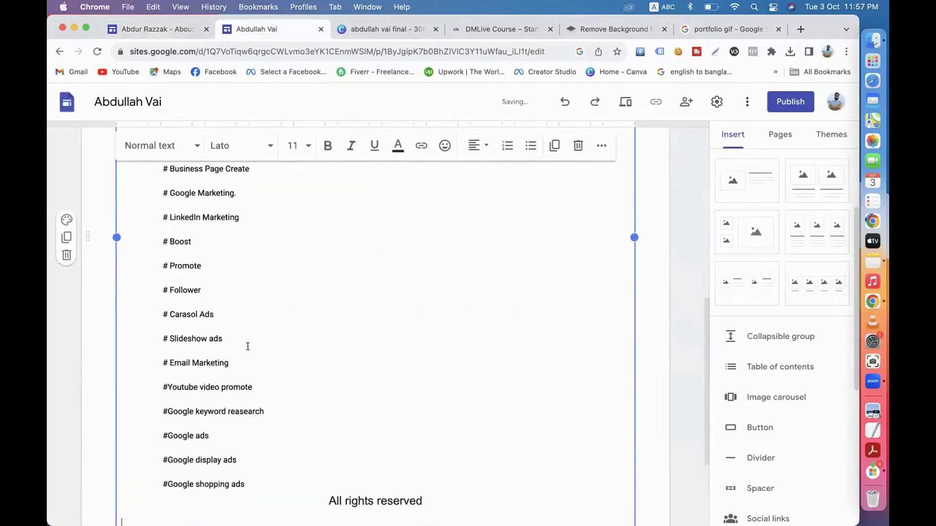
{"action": "scroll", "coordinate": [376, 390], "scroll_direction": "down", "scroll_amount": 3}
{"action": "left_click_drag", "start_coordinate": [428, 373], "coordinate": [311, 372]}
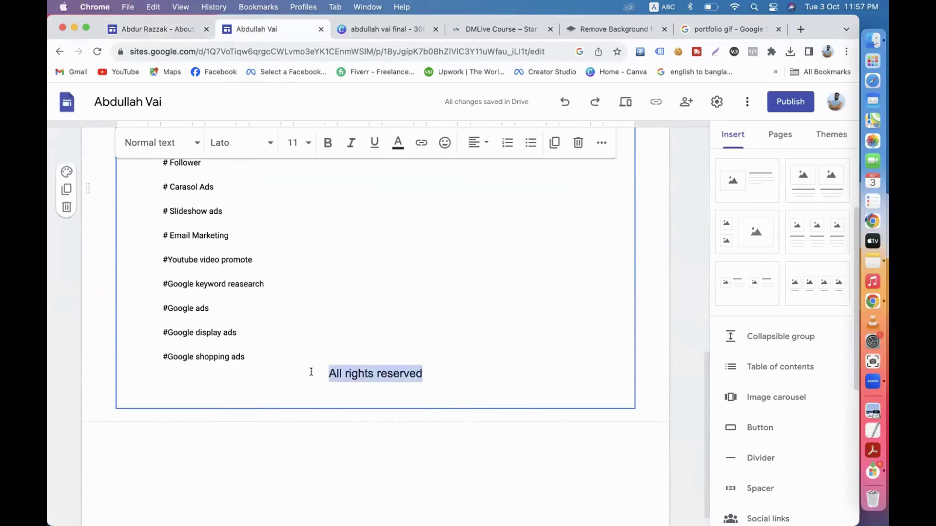
{"action": "key", "text": "BackSpace"}
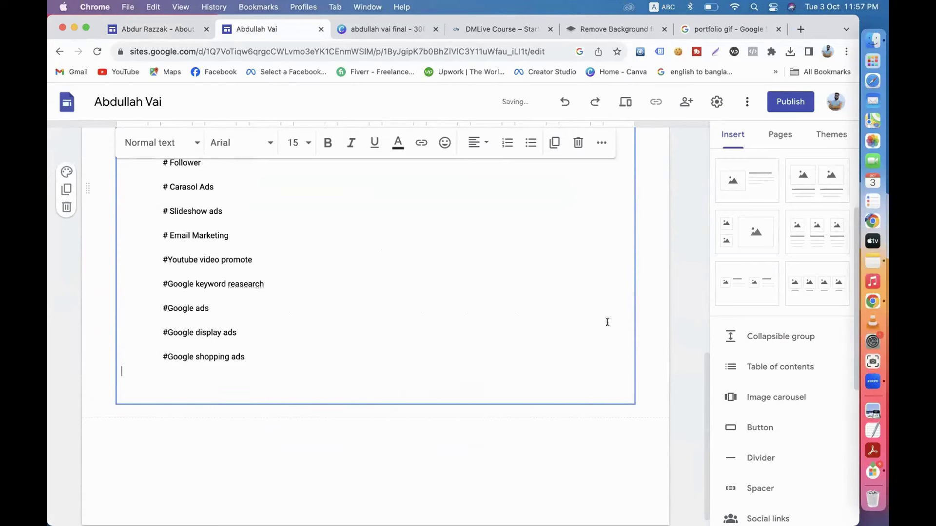
{"action": "key", "text": "BackSpace"}
{"action": "left_click", "coordinate": [689, 327]}
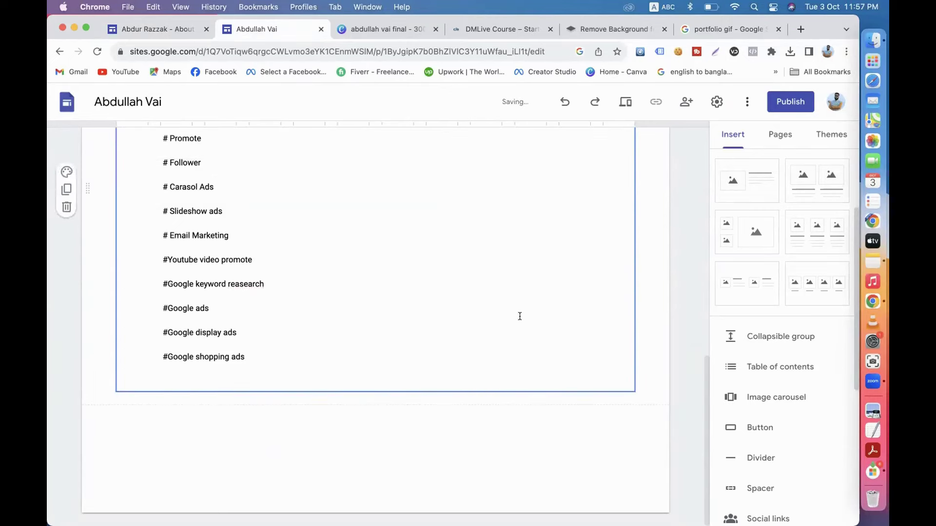
{"action": "scroll", "coordinate": [519, 316], "scroll_direction": "up", "scroll_amount": 10}
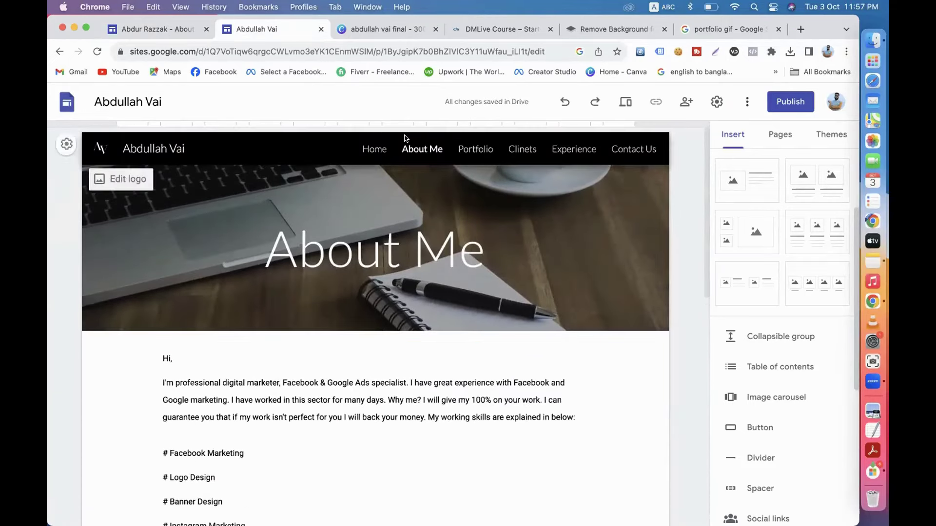
Open the Experience page and copy the SMM-to-Shopify services list from the reference site
{"action": "left_click", "coordinate": [469, 150]}
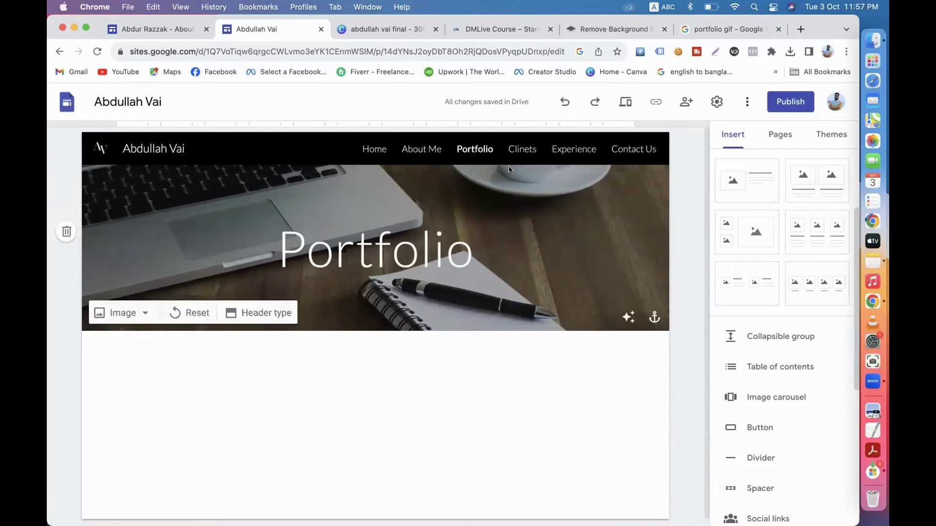
{"action": "left_click", "coordinate": [522, 149]}
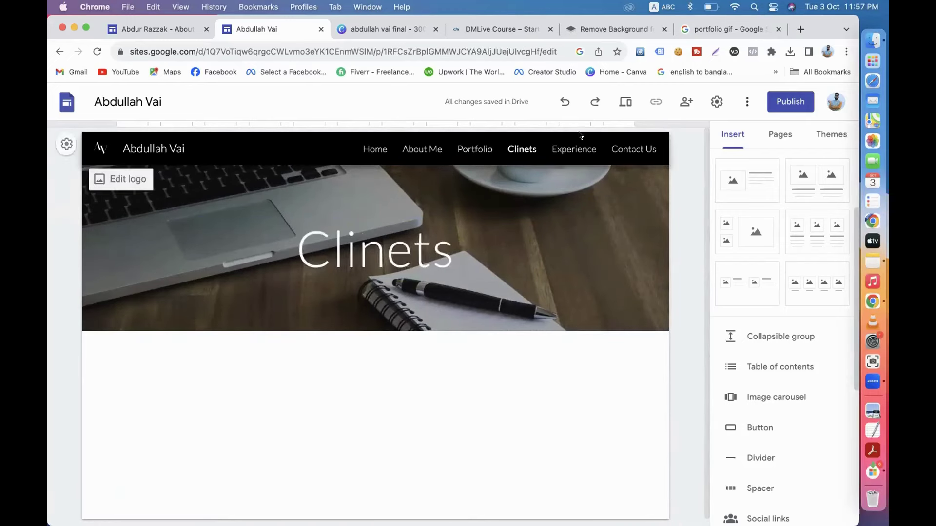
{"action": "left_click", "coordinate": [573, 147]}
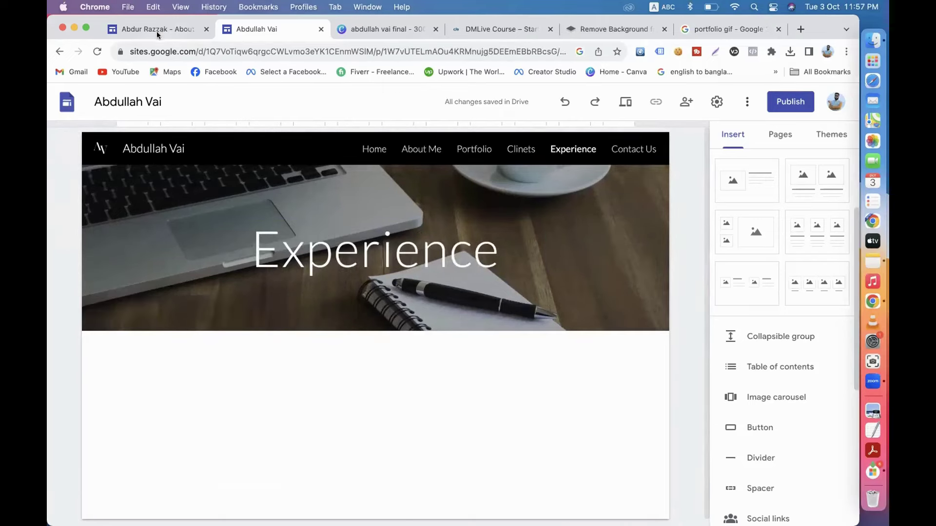
{"action": "left_click", "coordinate": [158, 31]}
{"action": "scroll", "coordinate": [493, 232], "scroll_direction": "up", "scroll_amount": 15}
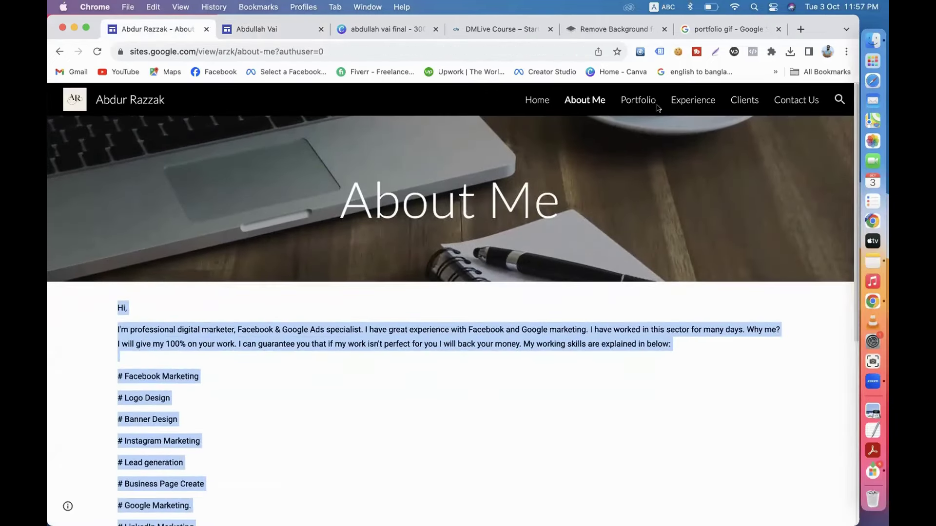
{"action": "left_click", "coordinate": [680, 100]}
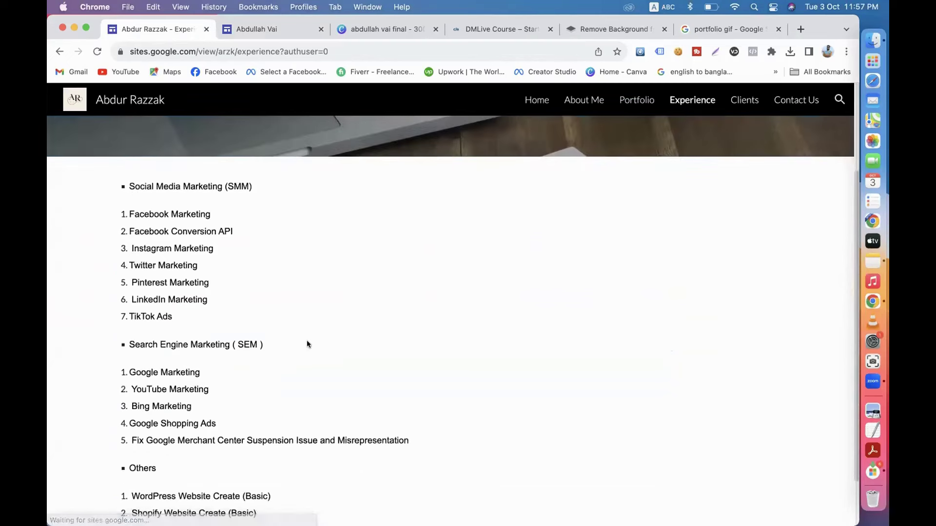
{"action": "left_click_drag", "start_coordinate": [117, 185], "coordinate": [329, 446]}
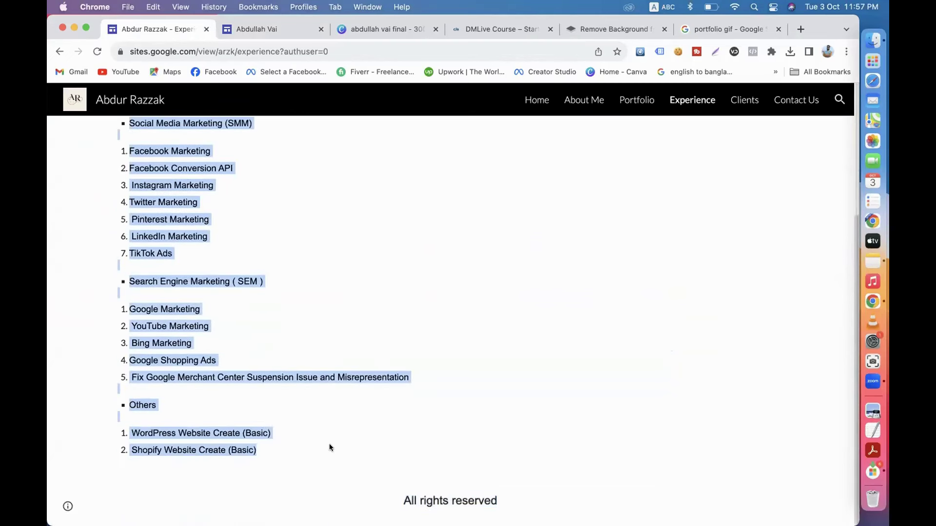
{"action": "right_click", "coordinate": [191, 305]}
{"action": "left_click", "coordinate": [212, 332]}
Paste the services list into a new text box on the Experience page
{"action": "left_click", "coordinate": [259, 29]}
{"action": "mouse_move", "coordinate": [359, 283]}
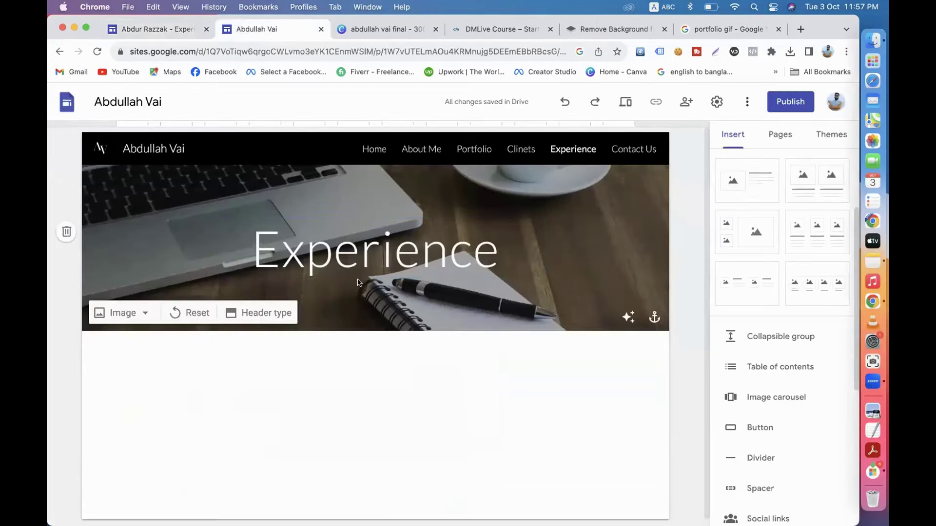
{"action": "double_click", "coordinate": [302, 388]}
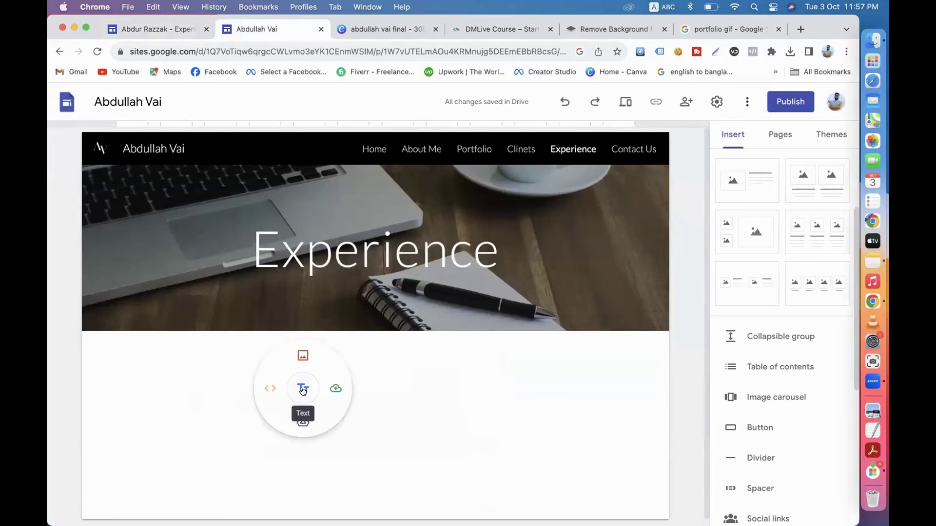
{"action": "left_click", "coordinate": [304, 388]}
{"action": "key", "text": "super+v"}
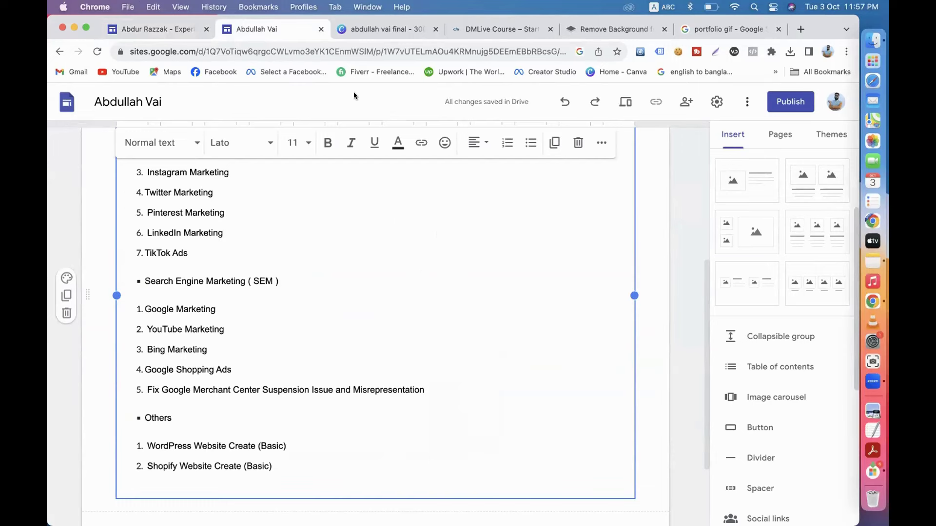
Bold the Social Media Marketing (SMM) and Search Engine Marketing ( SEM ) headings
{"action": "scroll", "coordinate": [278, 278], "scroll_direction": "up", "scroll_amount": 3}
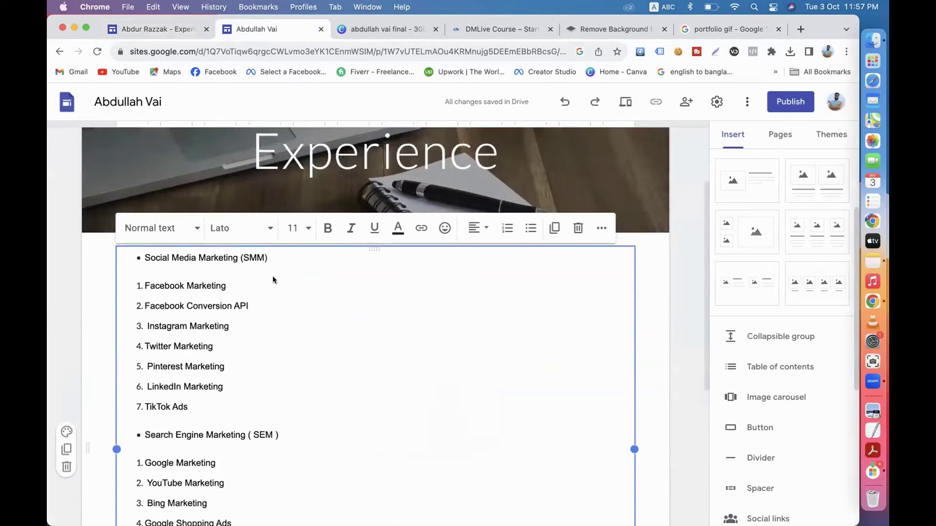
{"action": "left_click", "coordinate": [144, 257]}
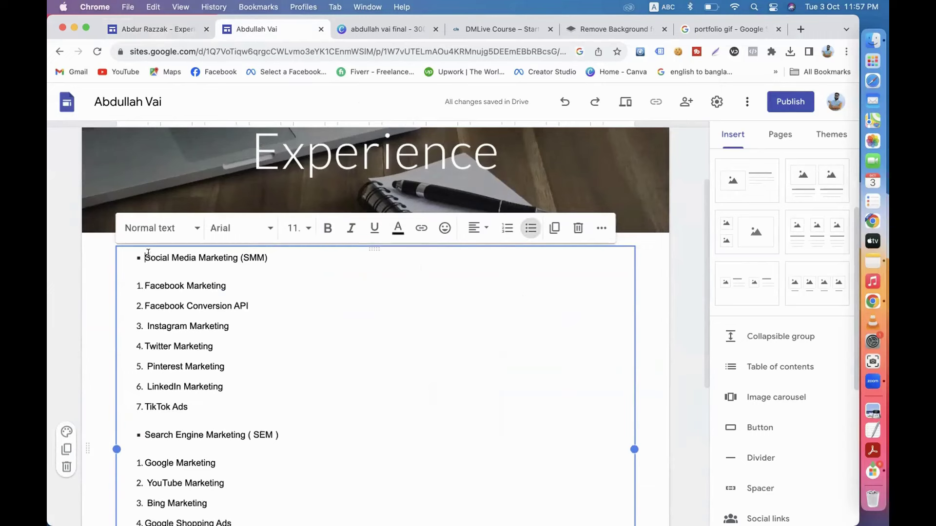
{"action": "left_click_drag", "start_coordinate": [149, 254], "coordinate": [262, 259]}
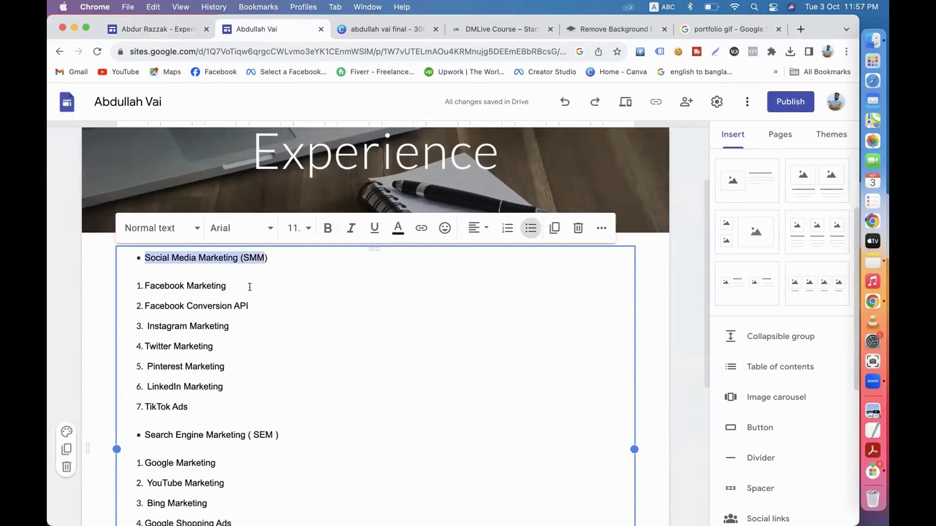
{"action": "left_click", "coordinate": [326, 229]}
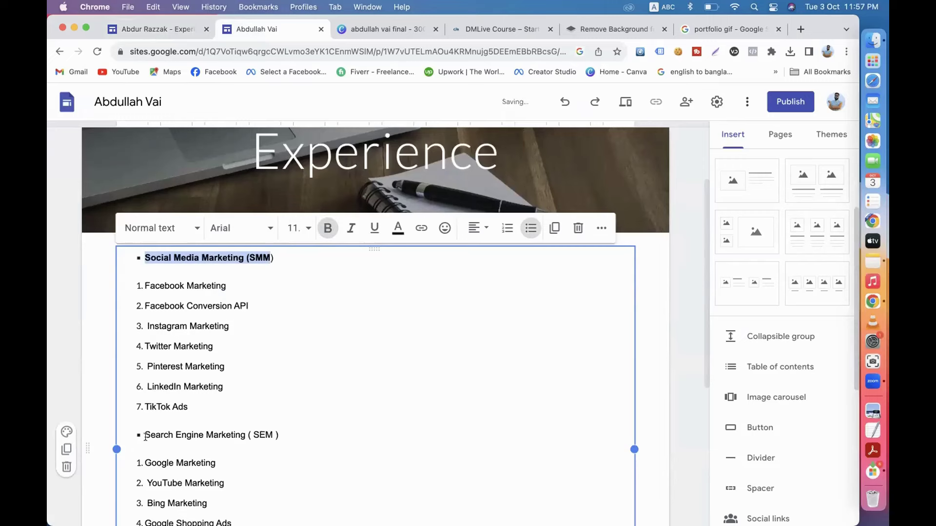
{"action": "left_click_drag", "start_coordinate": [146, 436], "coordinate": [279, 435]}
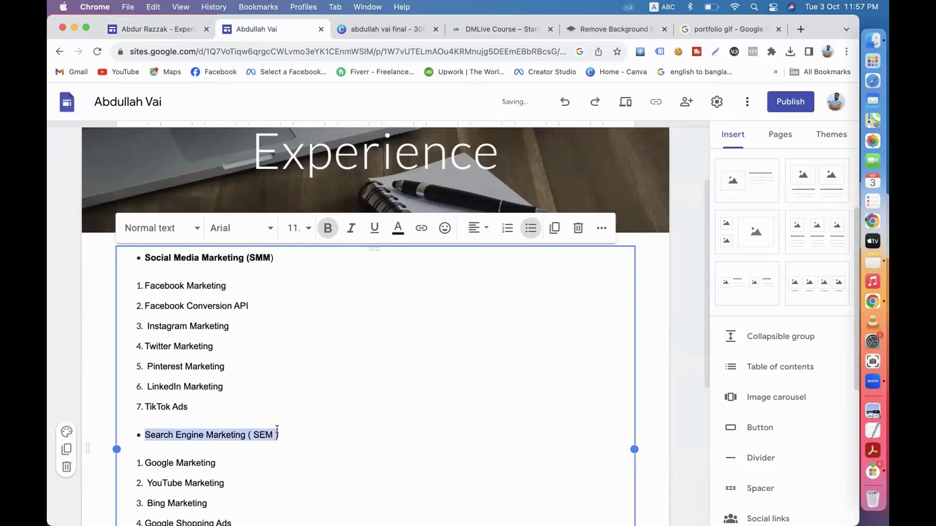
{"action": "left_click", "coordinate": [327, 228]}
Bold the Others heading, finish editing, and review the lists
{"action": "scroll", "coordinate": [305, 330], "scroll_direction": "down", "scroll_amount": 4}
{"action": "left_click", "coordinate": [148, 369]}
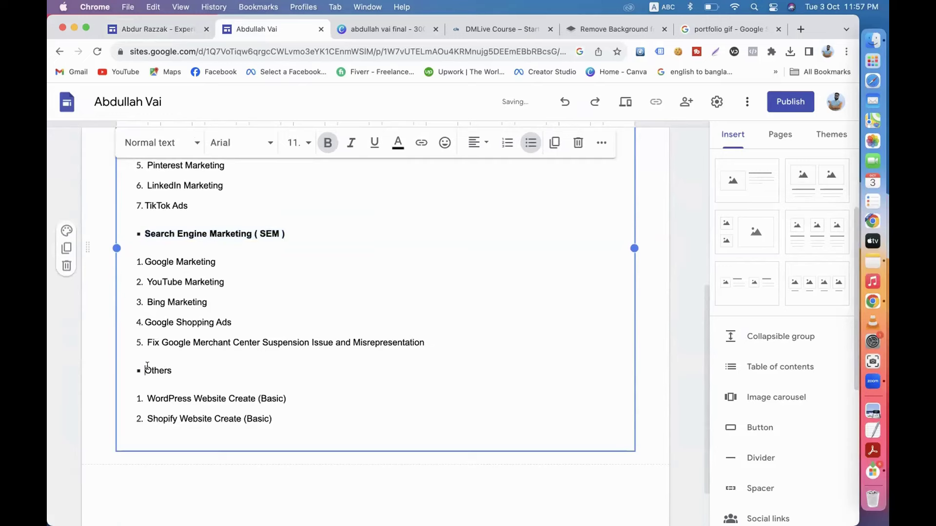
{"action": "left_click_drag", "start_coordinate": [147, 367], "coordinate": [175, 365]}
{"action": "left_click", "coordinate": [327, 142]}
{"action": "scroll", "coordinate": [360, 271], "scroll_direction": "up", "scroll_amount": 6}
{"action": "left_click", "coordinate": [662, 366]}
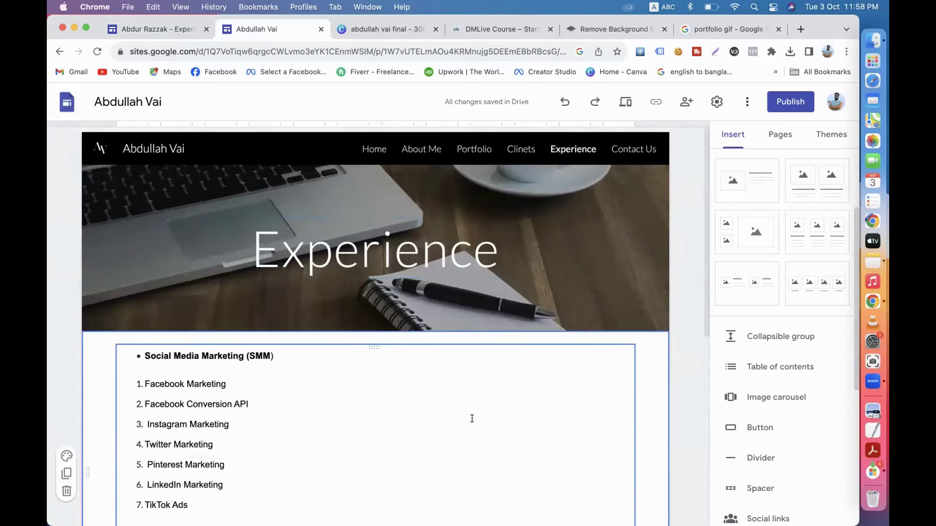
{"action": "scroll", "coordinate": [510, 388], "scroll_direction": "down", "scroll_amount": 5}
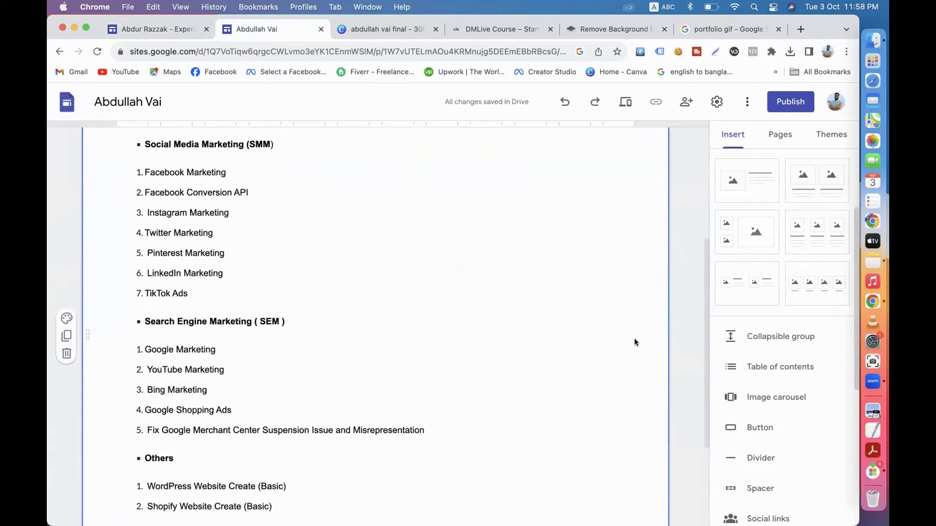
{"action": "scroll", "coordinate": [635, 340], "scroll_direction": "down", "scroll_amount": 3}
{"action": "scroll", "coordinate": [635, 341], "scroll_direction": "up", "scroll_amount": 8}
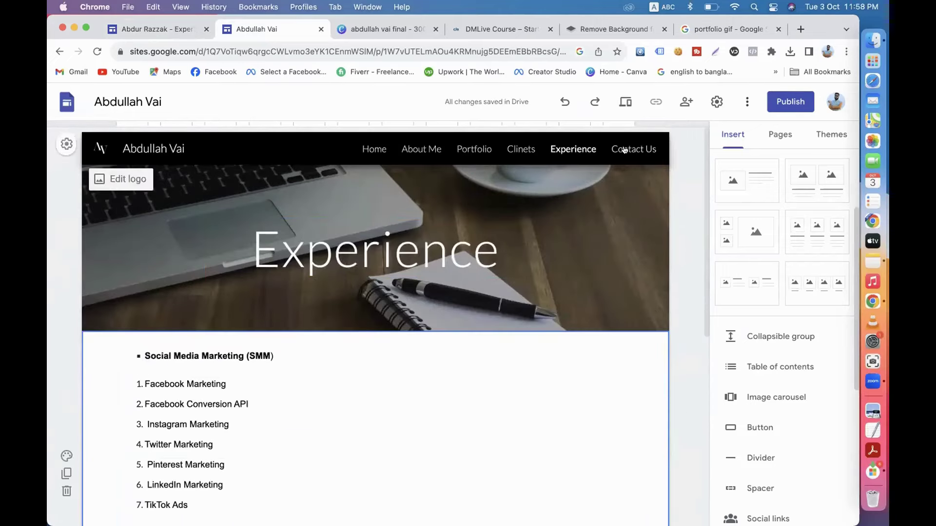
Open the Contact Us page and add an empty text box
{"action": "left_click", "coordinate": [624, 149]}
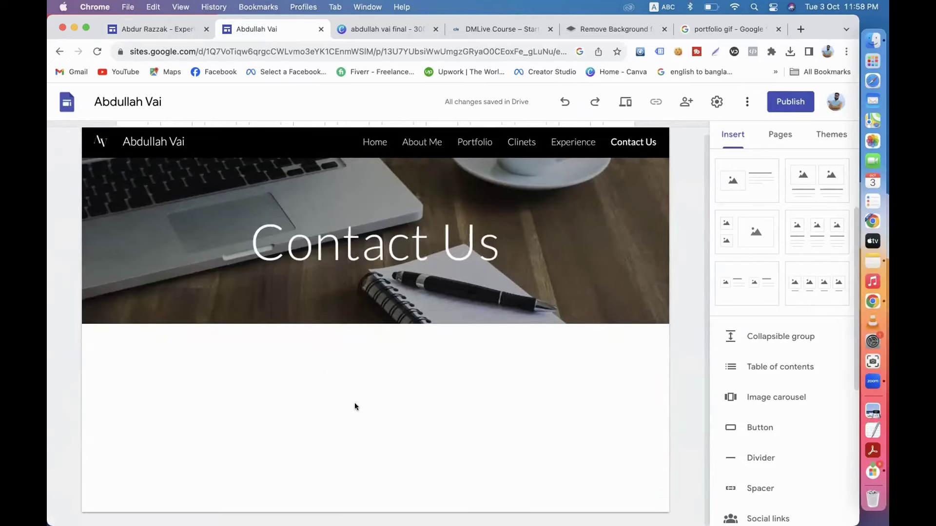
{"action": "double_click", "coordinate": [355, 407]}
{"action": "left_click", "coordinate": [353, 404]}
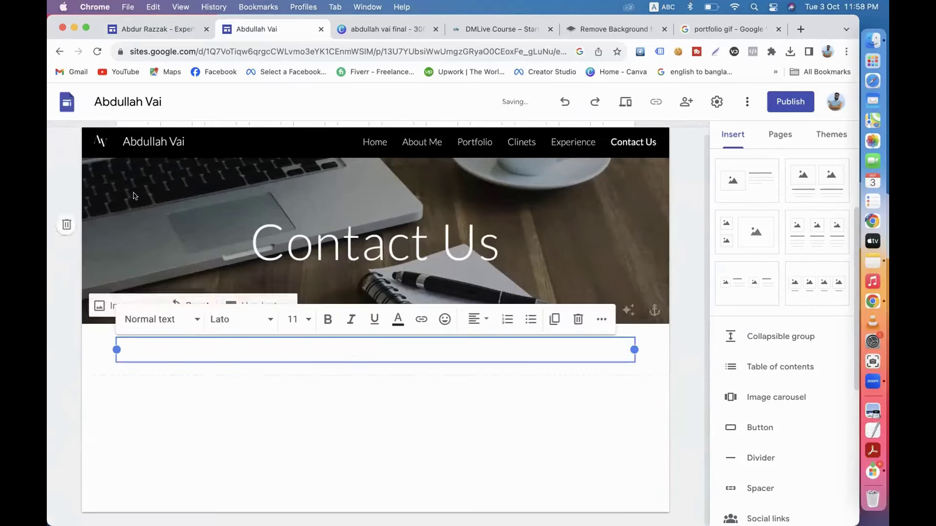
Copy the contact details block from the reference site's Contact Us page
{"action": "left_click", "coordinate": [146, 31]}
{"action": "scroll", "coordinate": [375, 297], "scroll_direction": "up", "scroll_amount": 4}
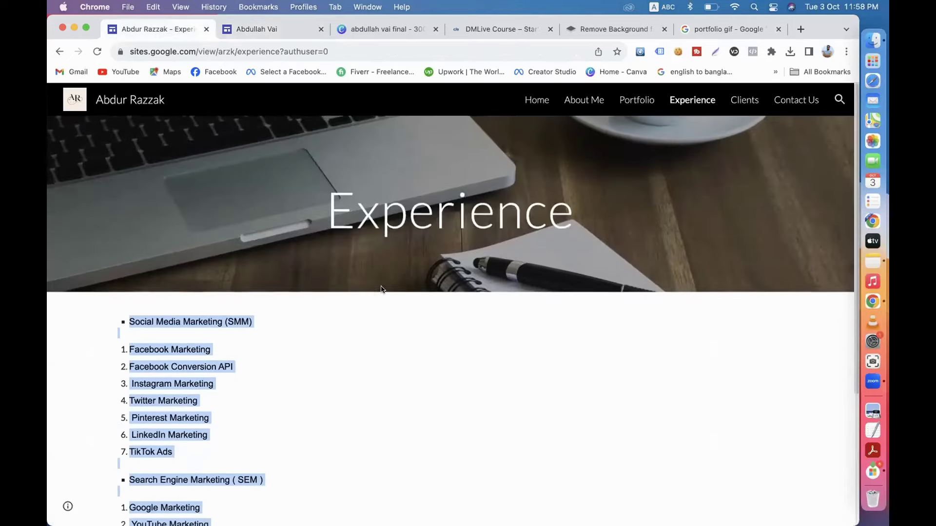
{"action": "left_click", "coordinate": [789, 102]}
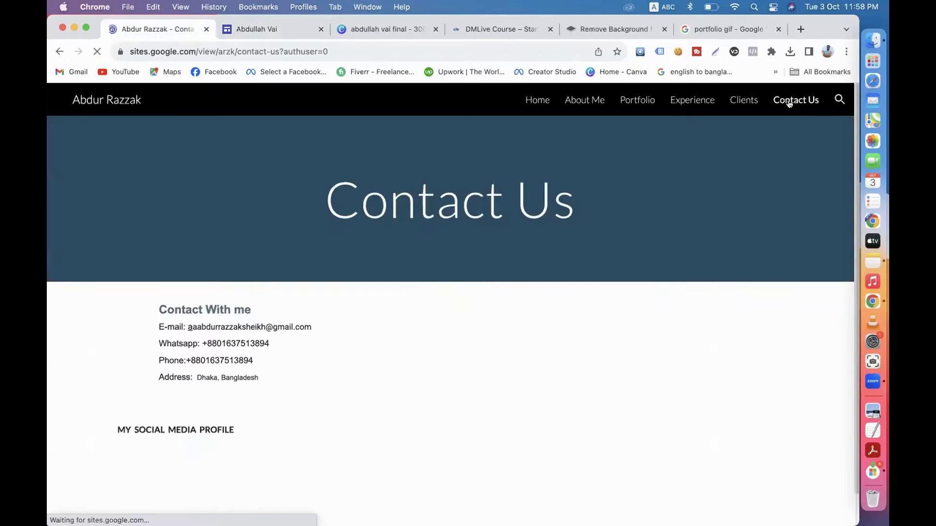
{"action": "left_click_drag", "start_coordinate": [284, 346], "coordinate": [130, 266]}
{"action": "key", "text": "super+c"}
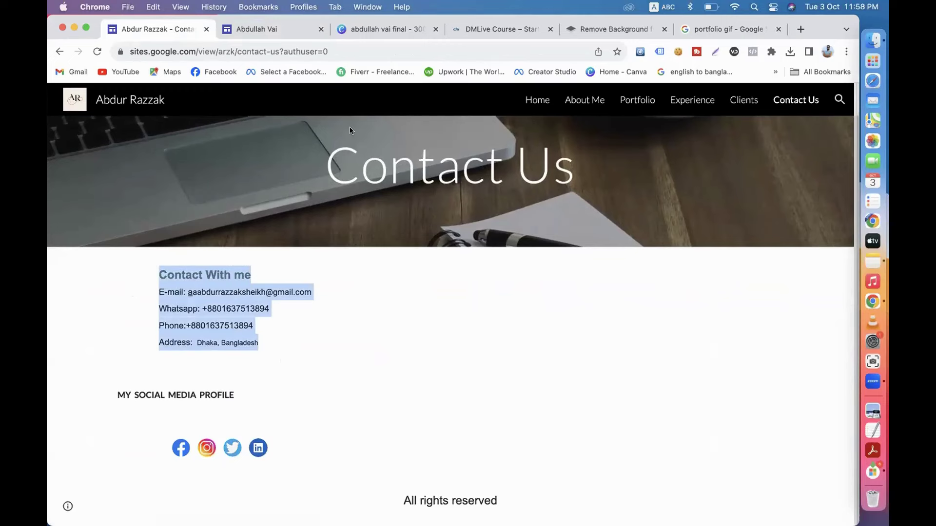
{"action": "left_click", "coordinate": [269, 30]}
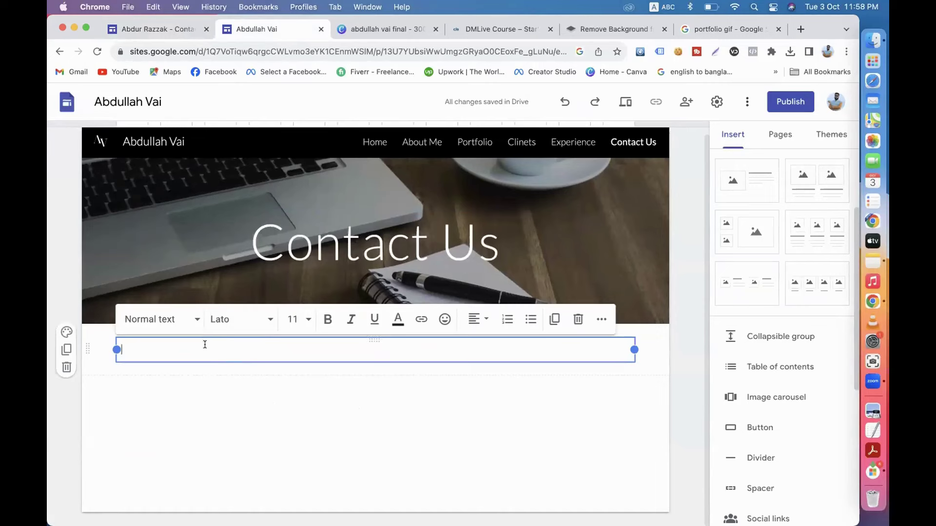
Type 'Contact Me' into the text box and apply the Title style
{"action": "type", "text": "ct Me"}
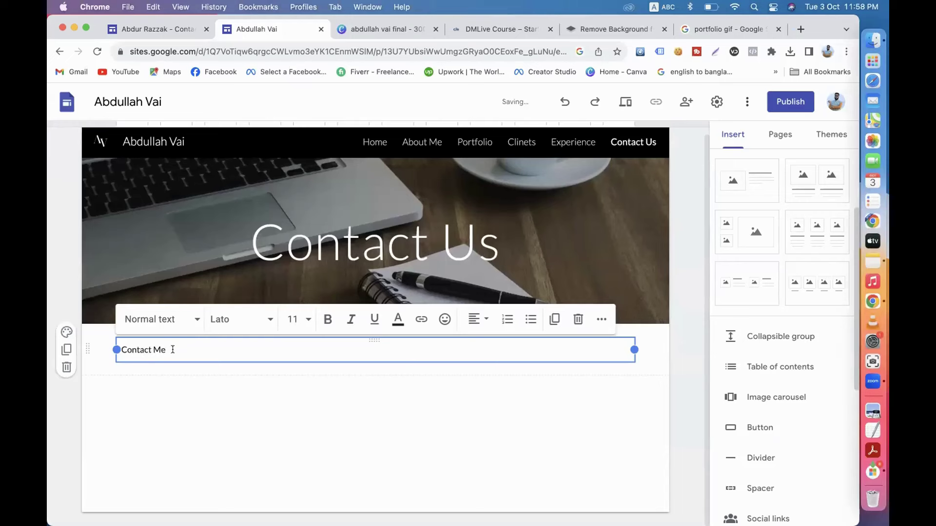
{"action": "left_click_drag", "start_coordinate": [174, 350], "coordinate": [118, 349]}
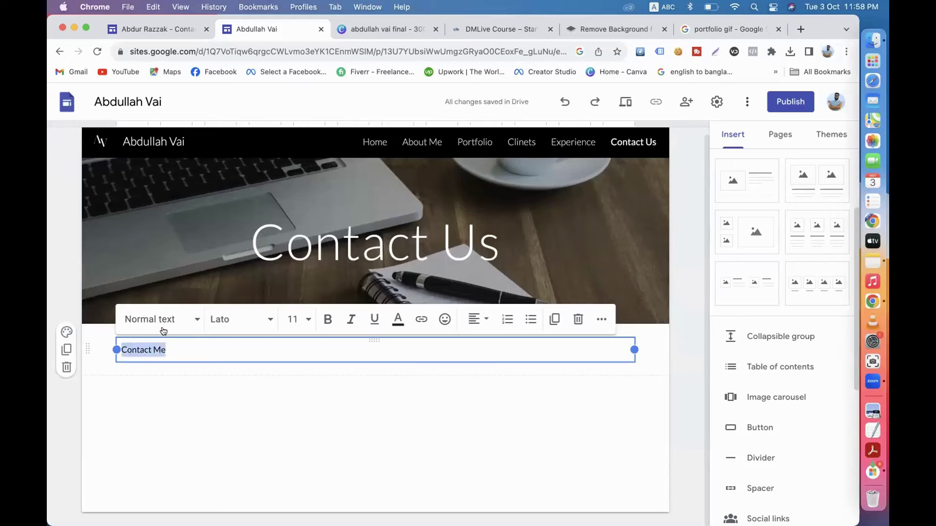
{"action": "left_click", "coordinate": [186, 321]}
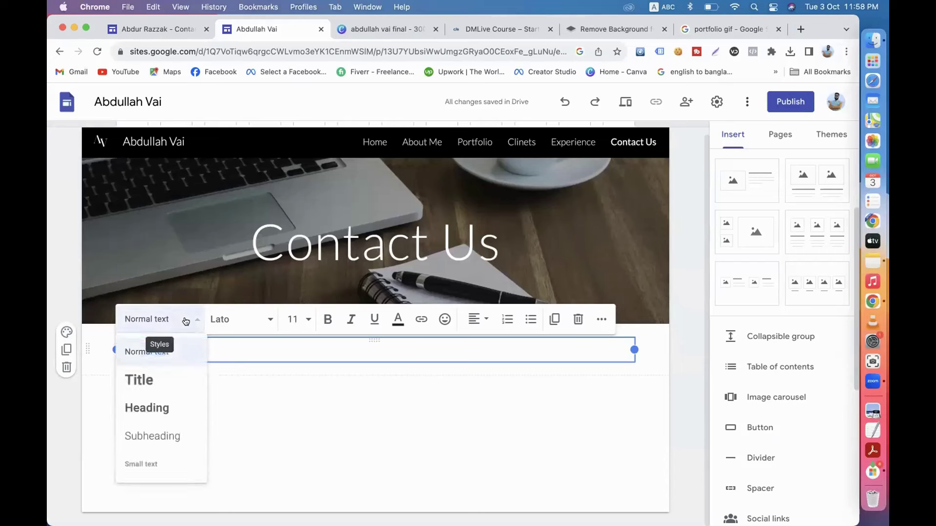
{"action": "left_click", "coordinate": [151, 381]}
{"action": "left_click", "coordinate": [257, 354]}
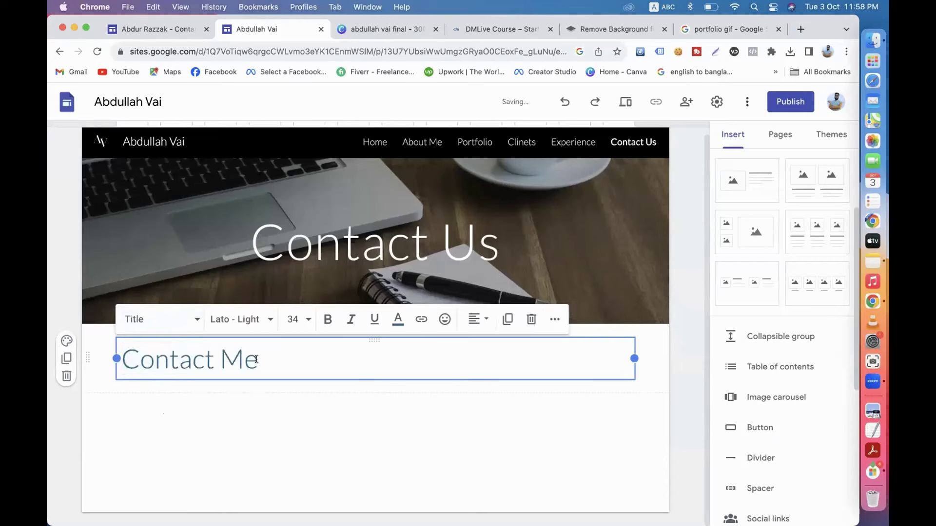
Make the Contact Me heading black and bold, then add another text box beneath it
{"action": "left_click_drag", "start_coordinate": [258, 360], "coordinate": [124, 361]}
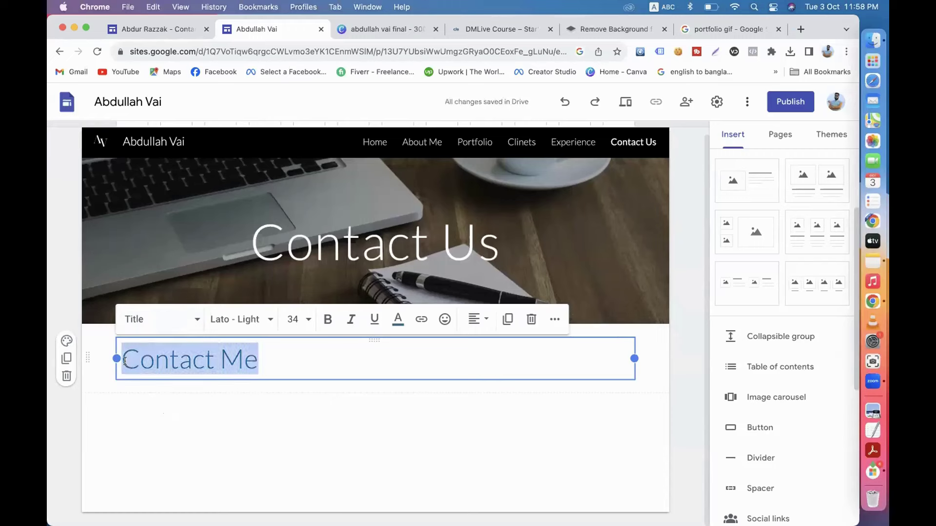
{"action": "left_click", "coordinate": [398, 318]}
{"action": "left_click", "coordinate": [382, 348]}
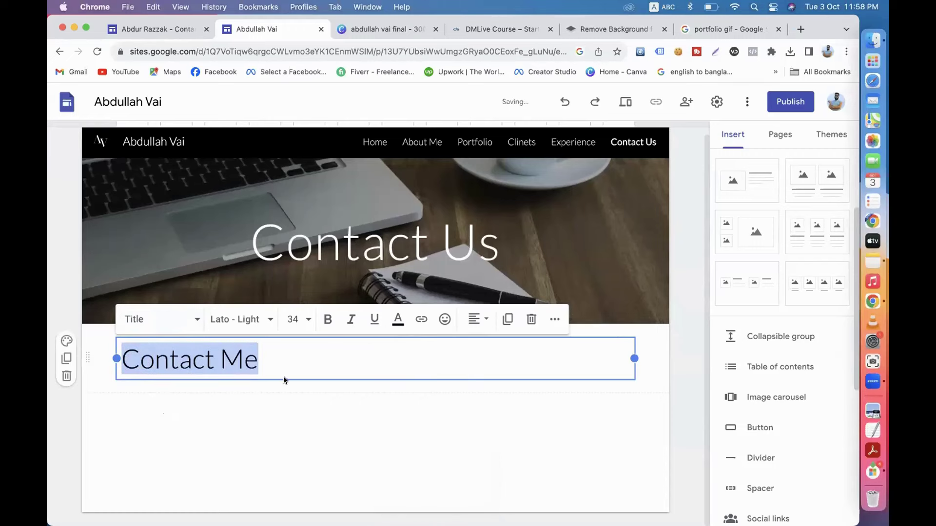
{"action": "left_click", "coordinate": [275, 371]}
{"action": "left_click_drag", "start_coordinate": [262, 355], "coordinate": [122, 361]}
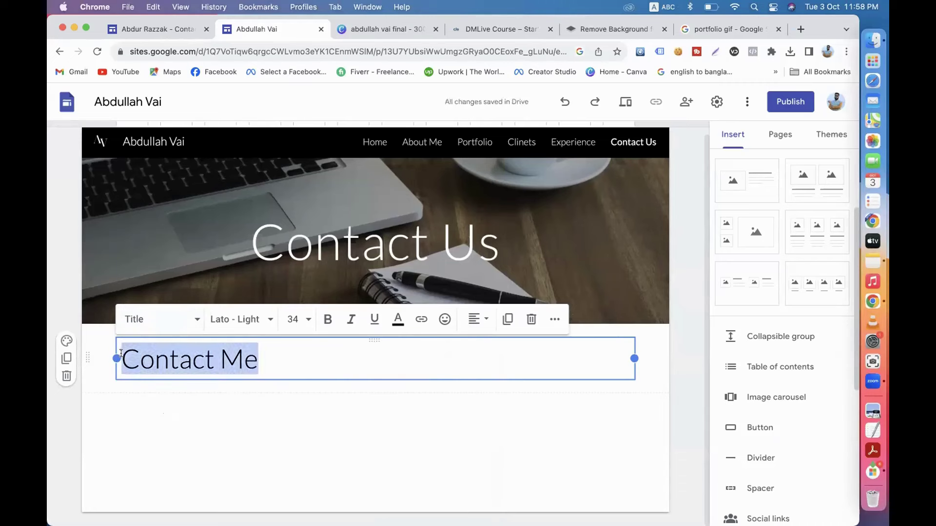
{"action": "left_click", "coordinate": [327, 319]}
{"action": "left_click", "coordinate": [281, 370]}
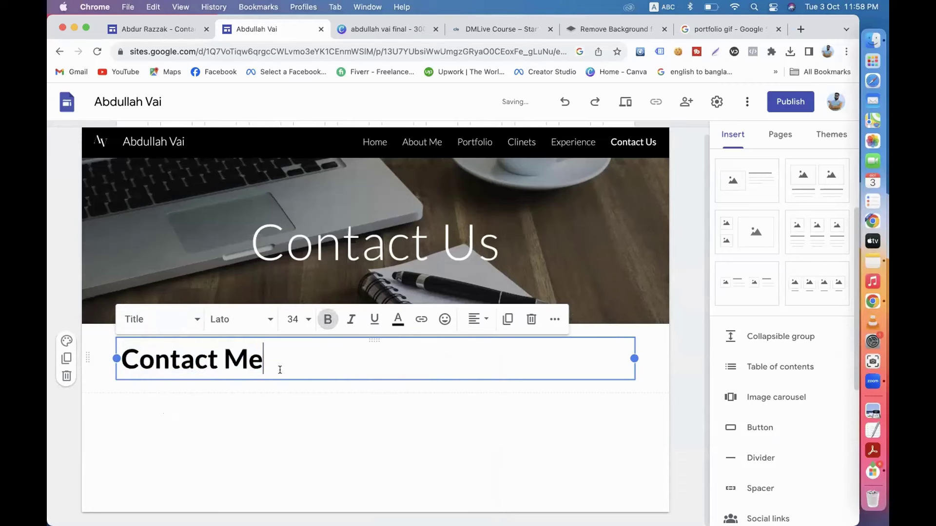
{"action": "left_click", "coordinate": [285, 414]}
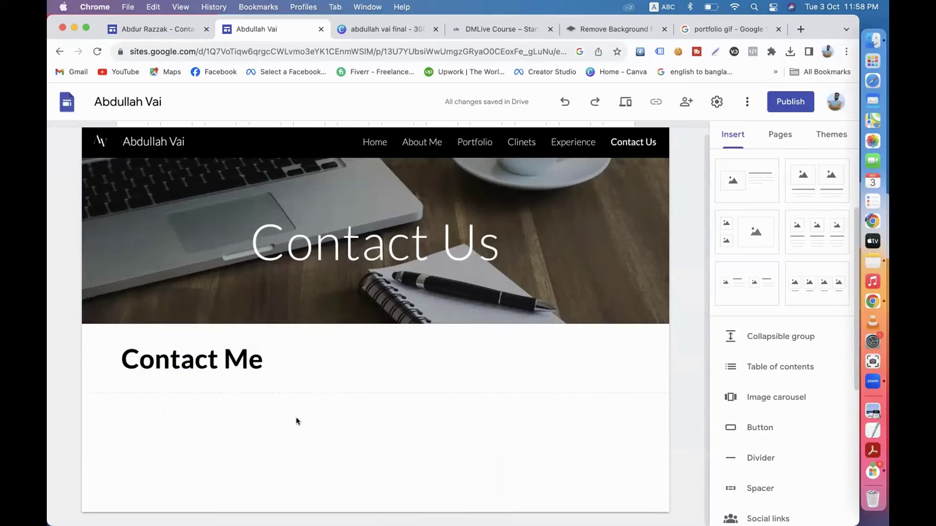
{"action": "double_click", "coordinate": [322, 420]}
{"action": "left_click", "coordinate": [320, 422]}
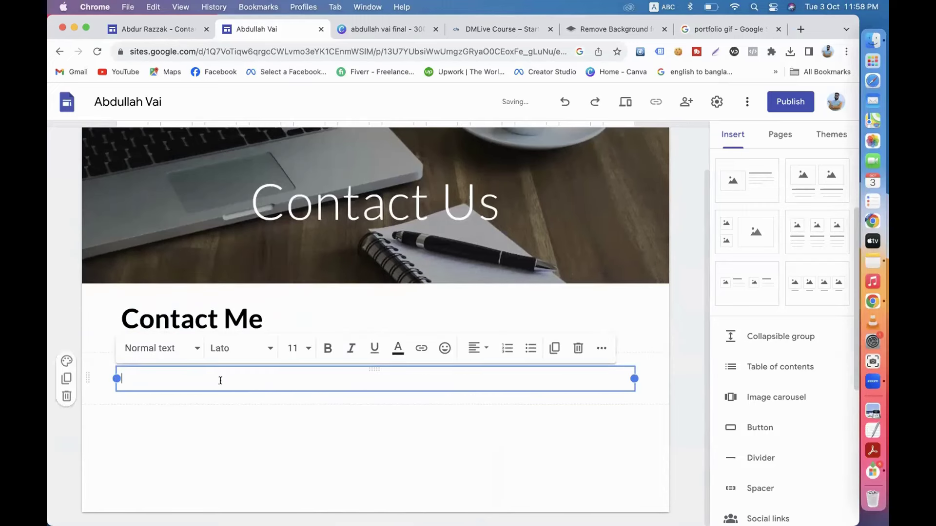
Paste the contact details, drop the 'Contact With me' line, and tidy the line breaks
{"action": "key", "text": "super+v"}
{"action": "left_click_drag", "start_coordinate": [258, 383], "coordinate": [148, 374]}
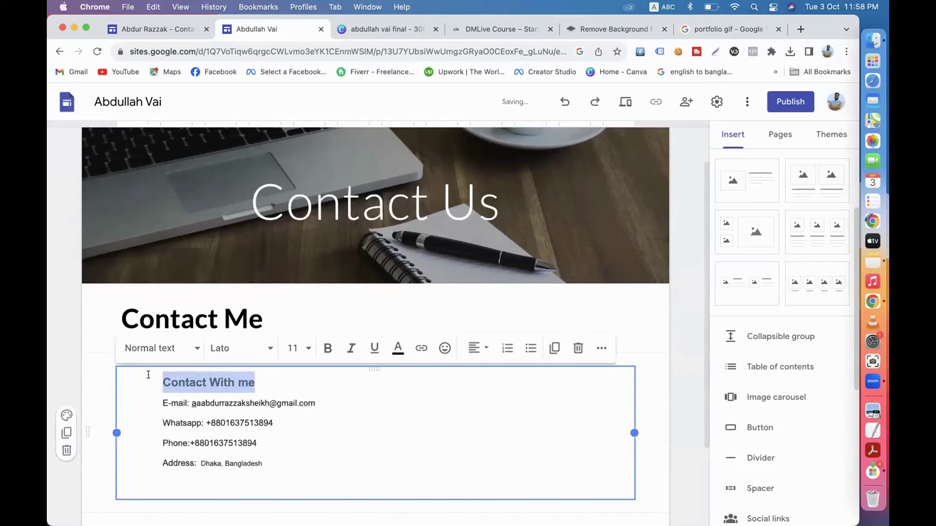
{"action": "key", "text": "BackSpace"}
{"action": "left_click", "coordinate": [163, 403]}
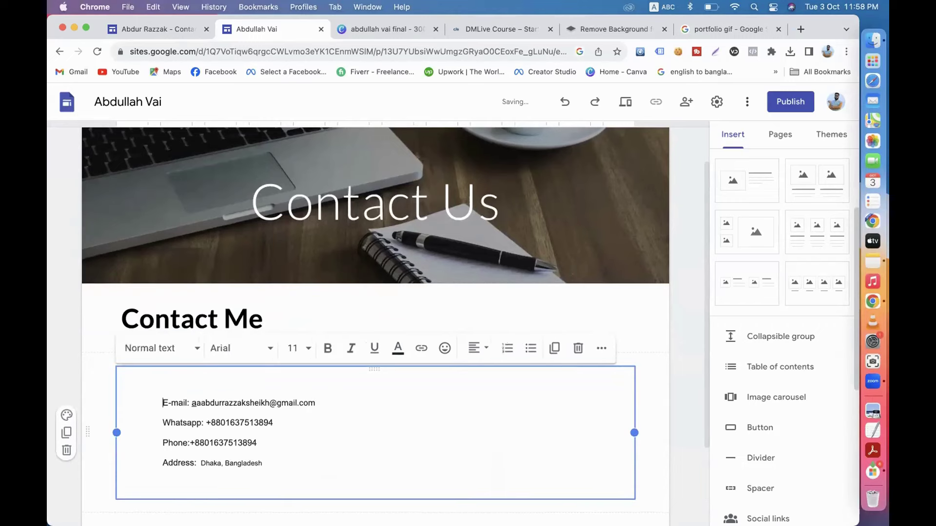
{"action": "key", "text": "BackSpace"}
{"action": "key", "text": "BackSpace"}
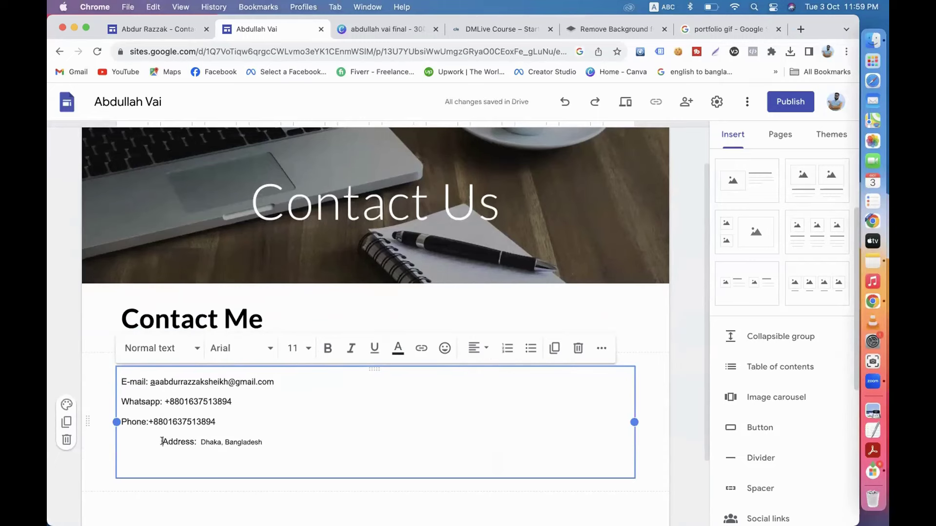
{"action": "key", "text": "BackSpace"}
{"action": "key", "text": "BackSpace"}
{"action": "key", "text": "Return"}
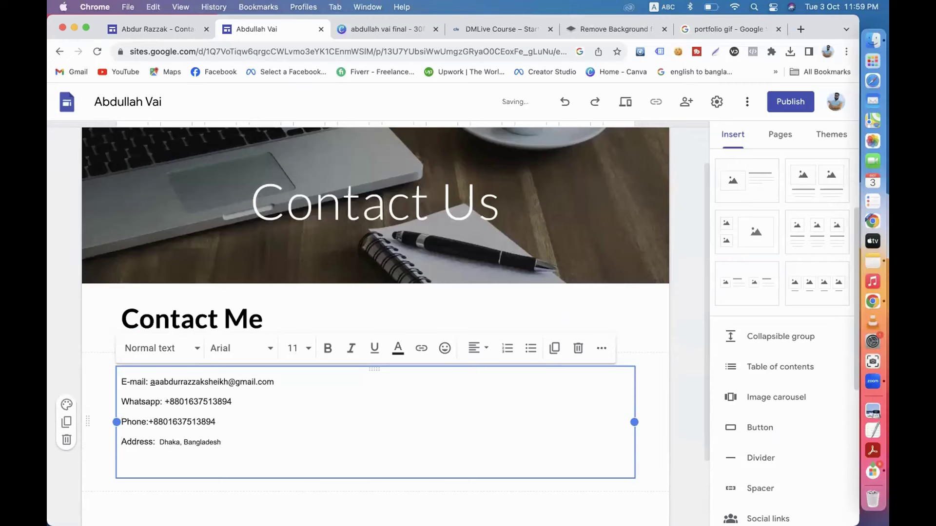
Retype the e-mail's user name, add a colon after Phone, and put Whatsapp on its own line
{"action": "left_click_drag", "start_coordinate": [148, 380], "coordinate": [227, 381]}
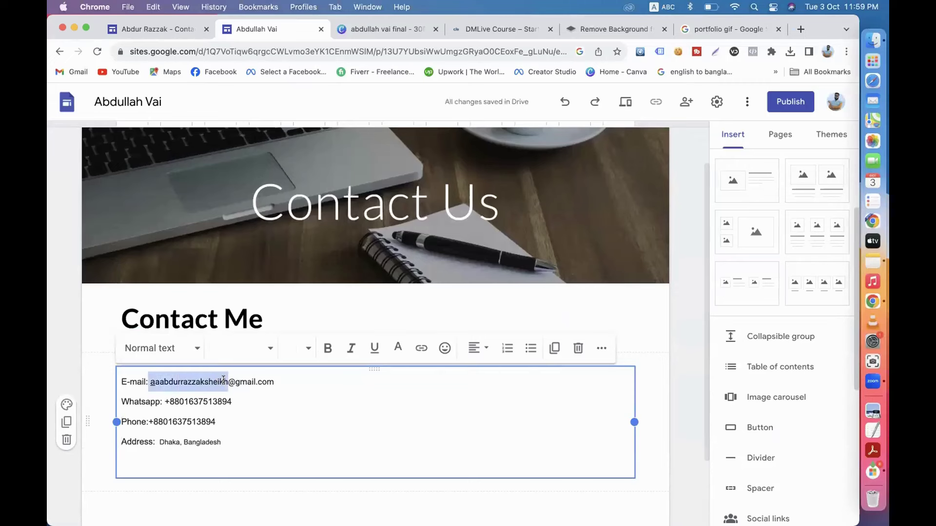
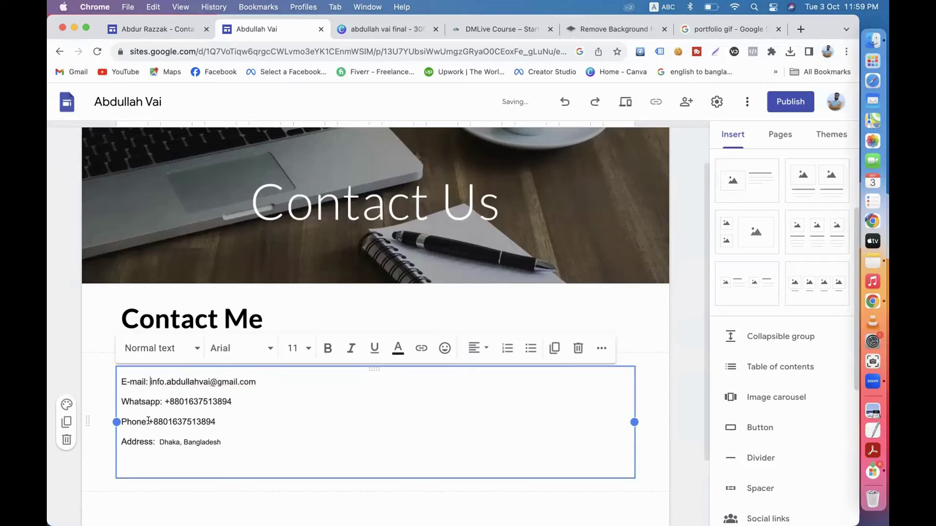
{"action": "left_click", "coordinate": [146, 422]}
{"action": "type", "text": ":"}
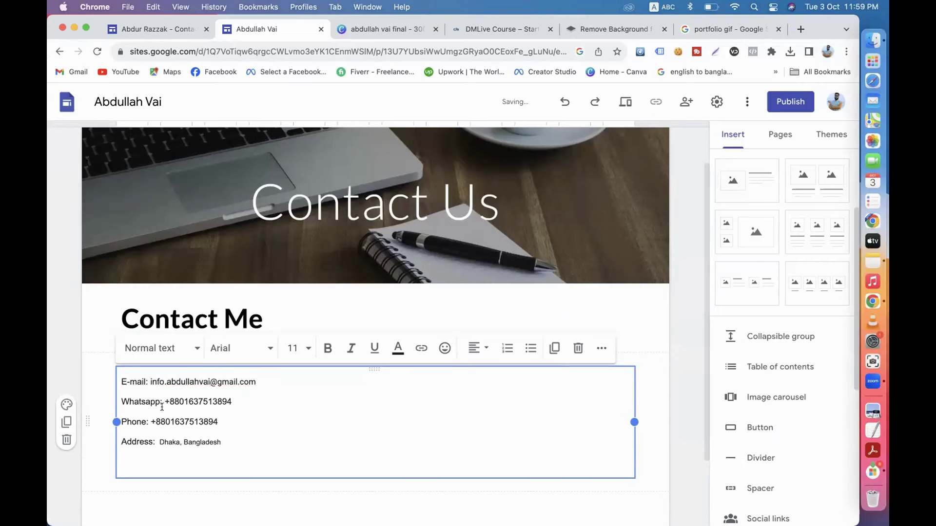
{"action": "left_click", "coordinate": [122, 401]}
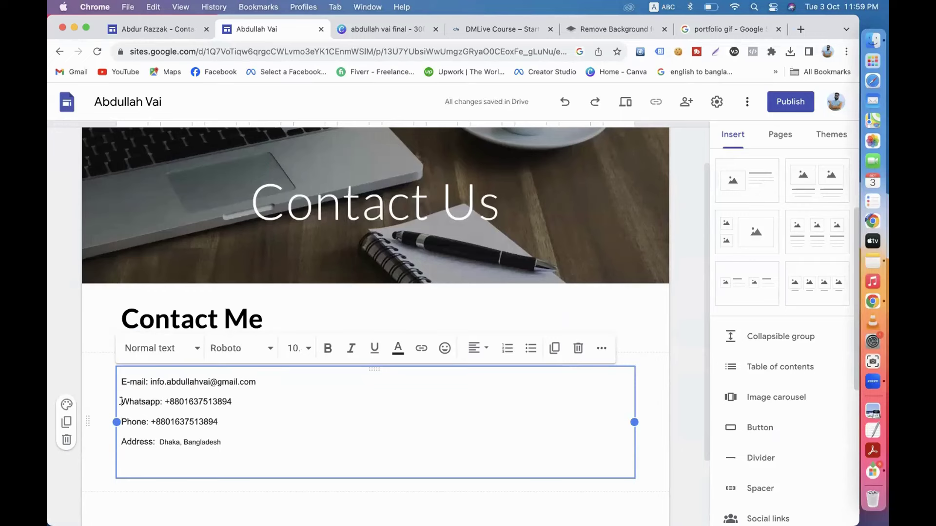
{"action": "key", "text": "BackSpace"}
{"action": "key", "text": "Return"}
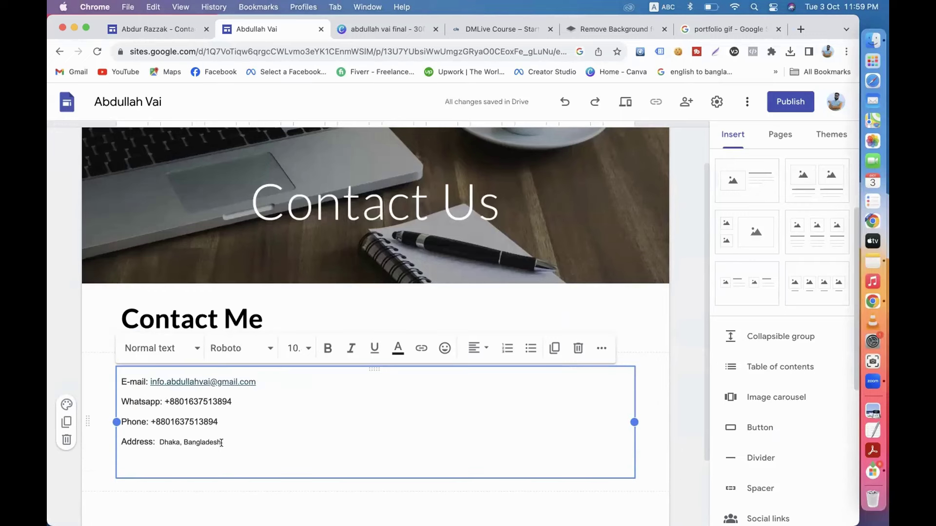
{"action": "left_click_drag", "start_coordinate": [221, 442], "coordinate": [58, 370]}
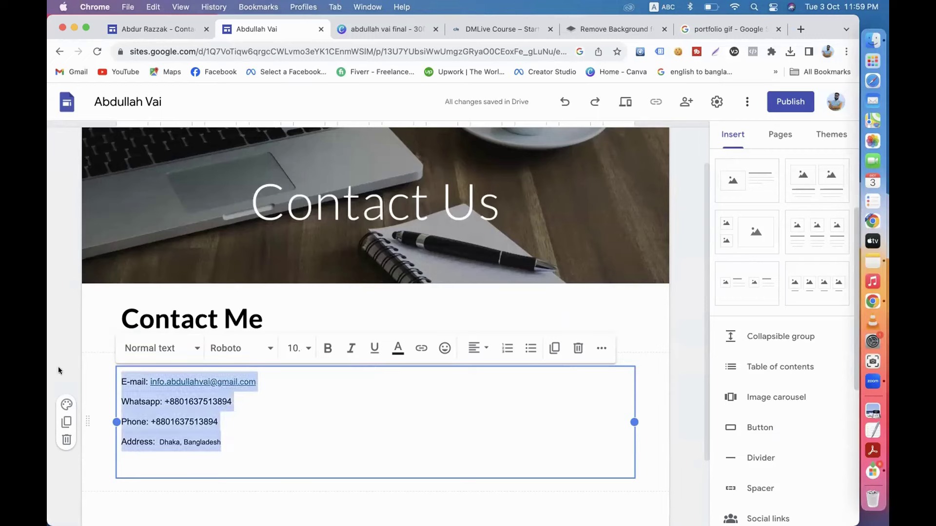
Try centring the contact lines, then return them to left alignment
{"action": "left_click", "coordinate": [472, 352]}
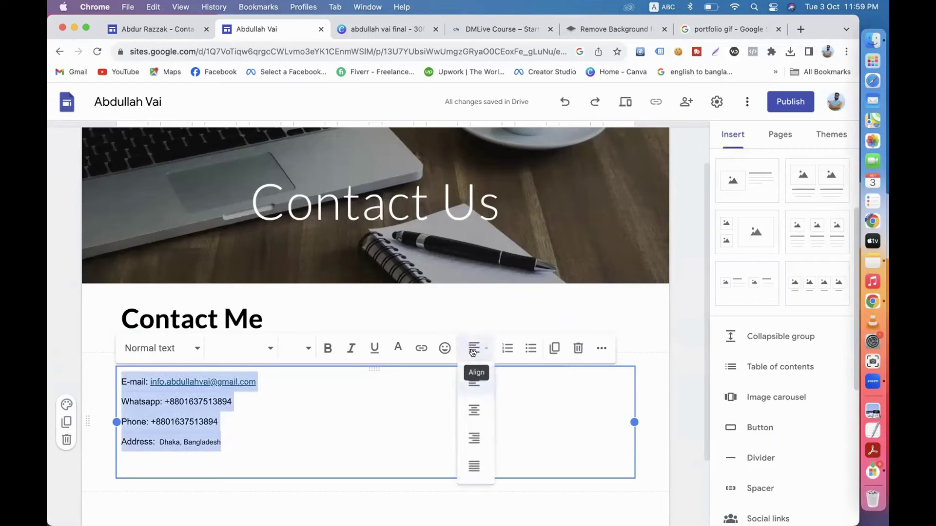
{"action": "left_click", "coordinate": [472, 411]}
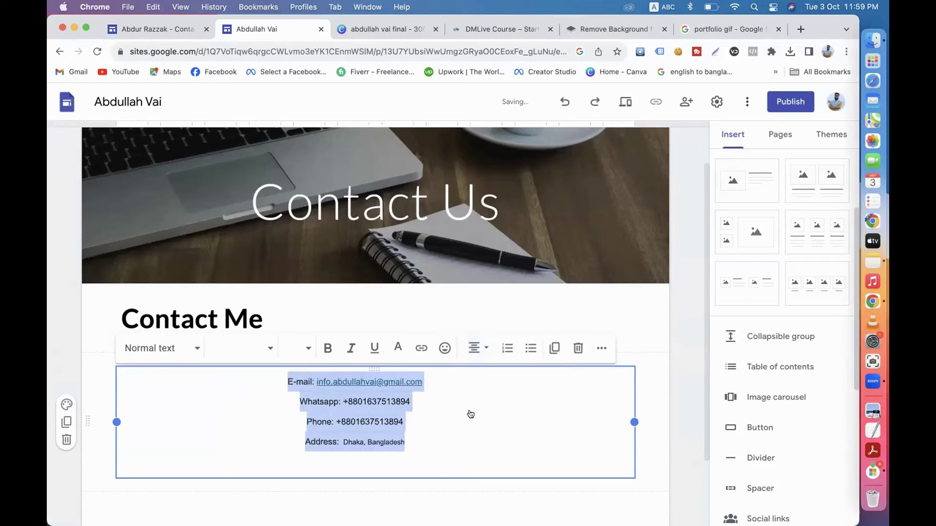
{"action": "left_click", "coordinate": [476, 348]}
{"action": "left_click", "coordinate": [476, 385]}
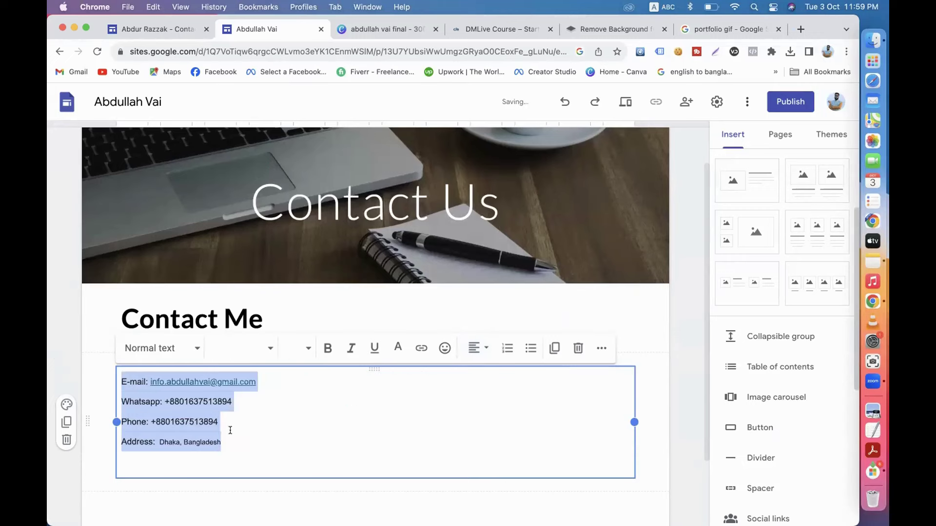
Set the address text to font size 11 to match the other contact lines
{"action": "left_click_drag", "start_coordinate": [157, 442], "coordinate": [223, 442]}
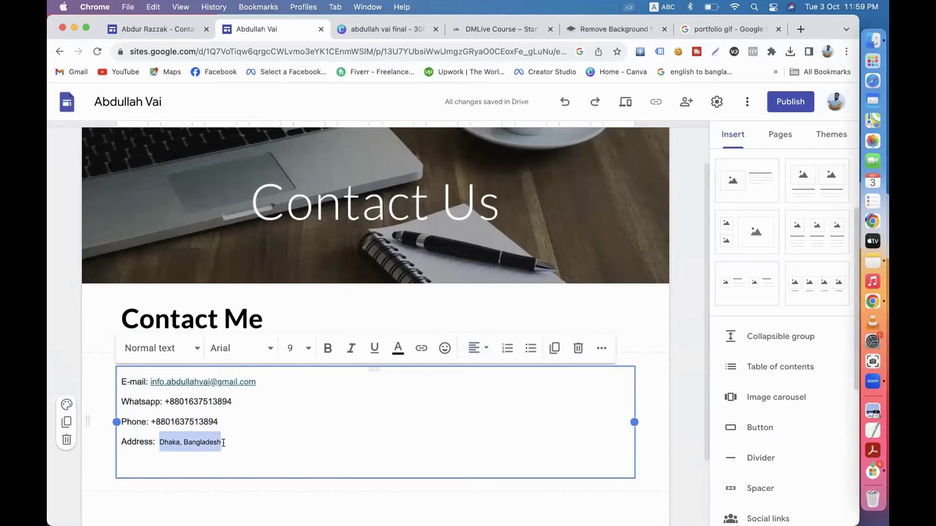
{"action": "key", "text": "BackSpace"}
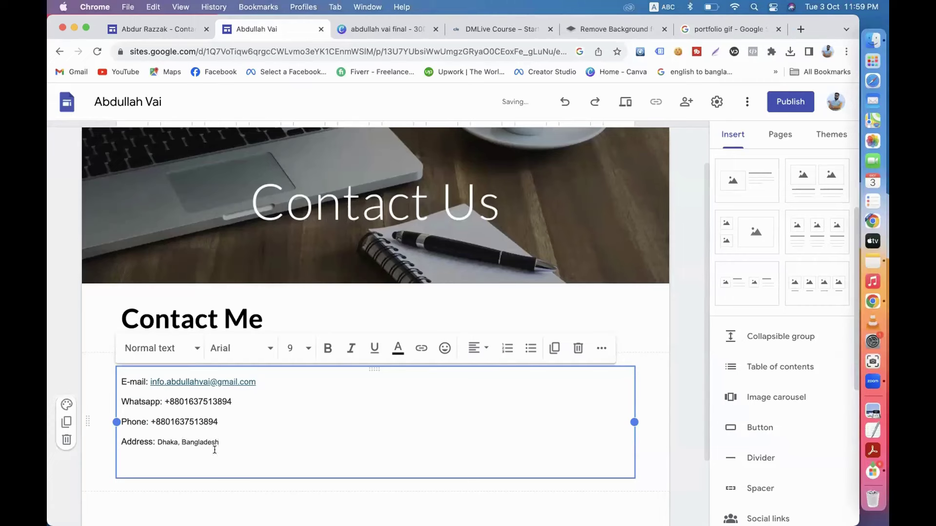
{"action": "left_click_drag", "start_coordinate": [228, 439], "coordinate": [157, 442]}
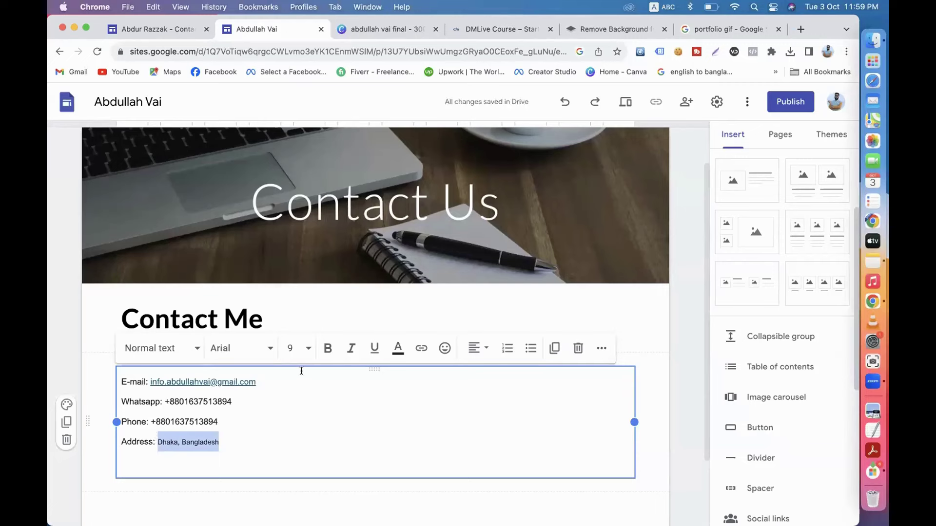
{"action": "left_click", "coordinate": [303, 349]}
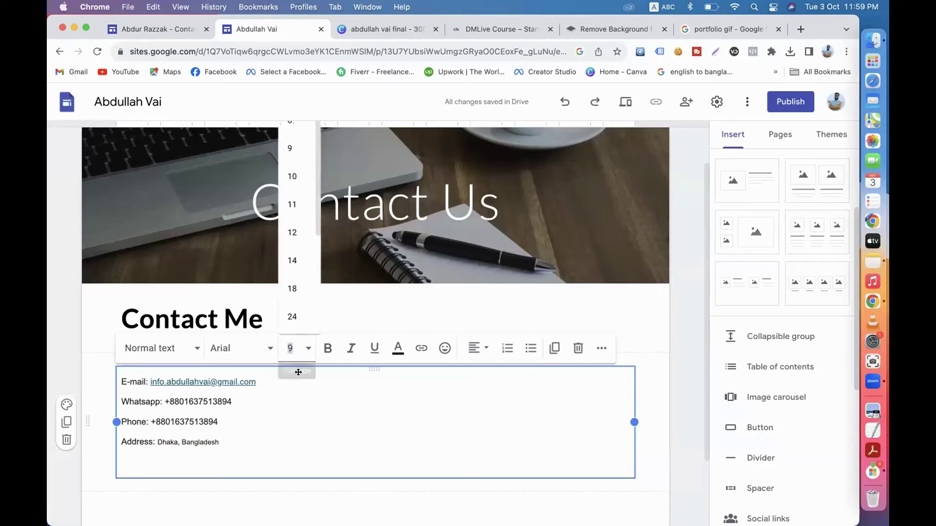
{"action": "left_click", "coordinate": [296, 206]}
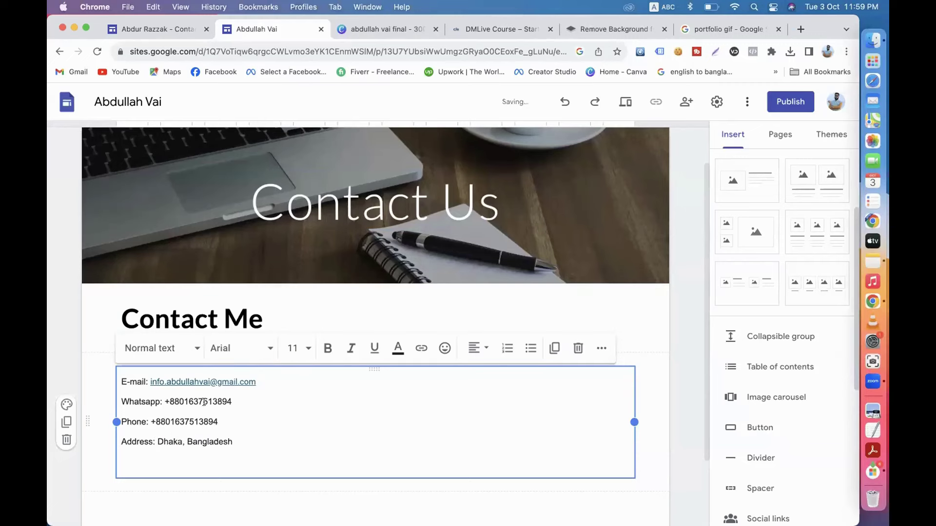
{"action": "left_click", "coordinate": [99, 354]}
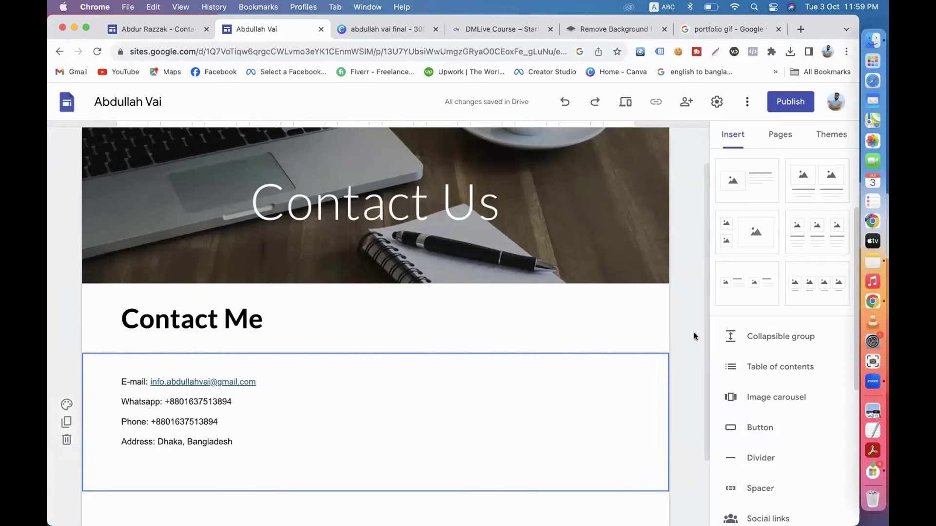
{"action": "scroll", "coordinate": [695, 344], "scroll_direction": "down", "scroll_amount": 3}
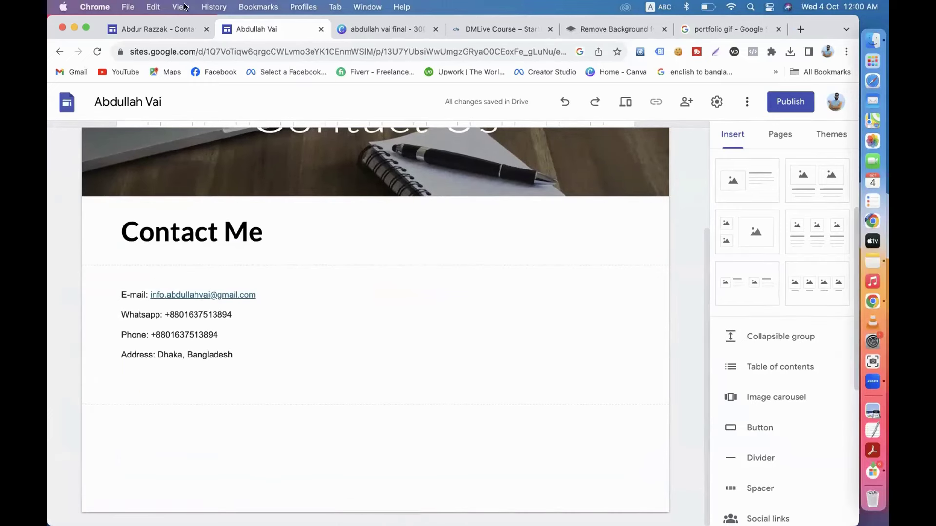
Select the MY SOCIAL MEDIA PROFILE heading on the reference site's contact page
{"action": "left_click", "coordinate": [156, 29]}
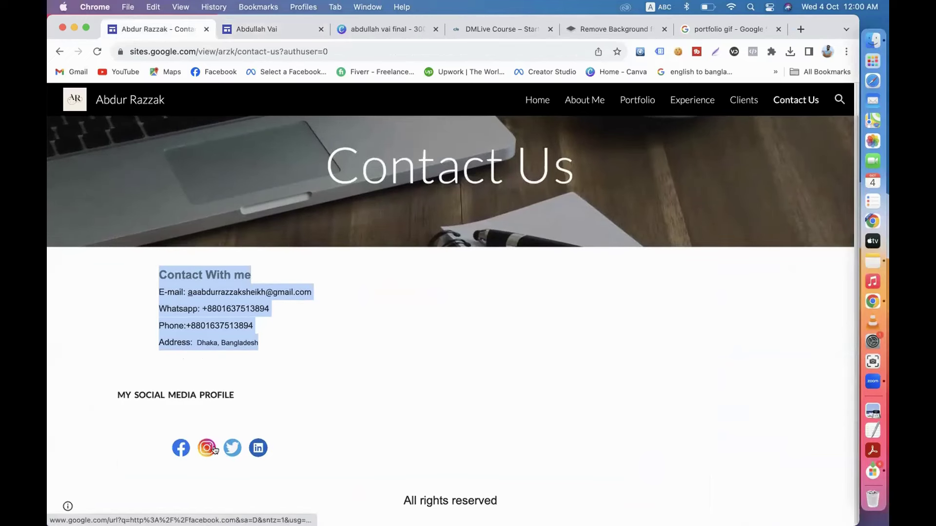
{"action": "left_click", "coordinate": [183, 393]}
{"action": "triple_click", "coordinate": [183, 393]}
{"action": "key", "text": "super+c"}
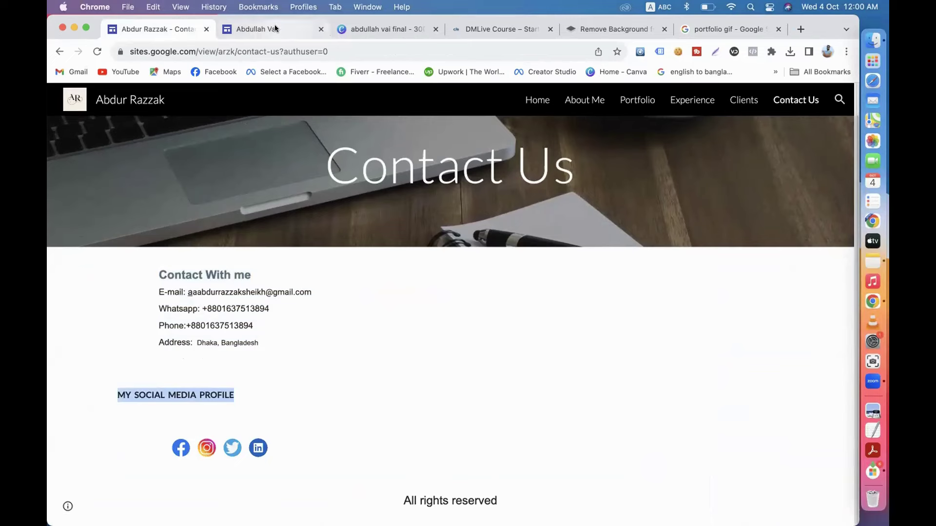
{"action": "left_click", "coordinate": [242, 27]}
Rename the Contact Me heading to 'Contact Us'
{"action": "scroll", "coordinate": [526, 235], "scroll_direction": "up", "scroll_amount": 3}
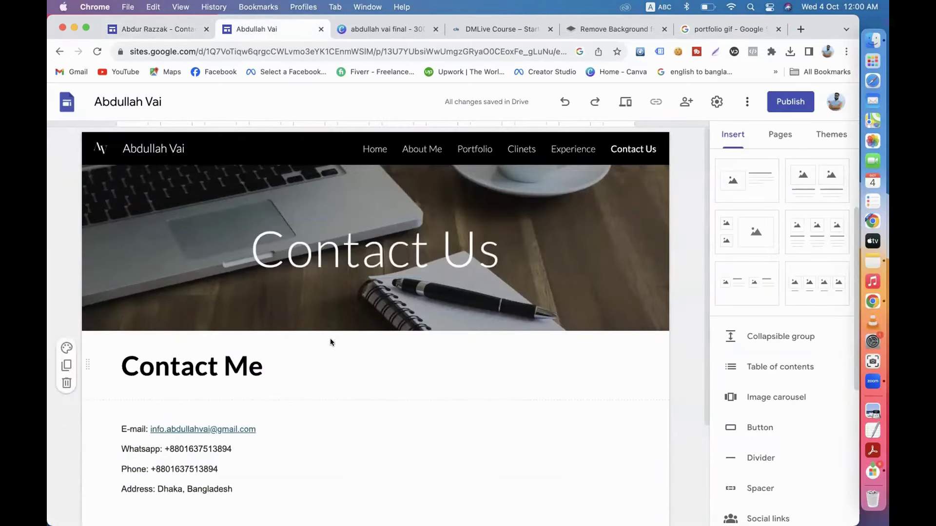
{"action": "left_click", "coordinate": [263, 366]}
{"action": "left_click", "coordinate": [263, 365]}
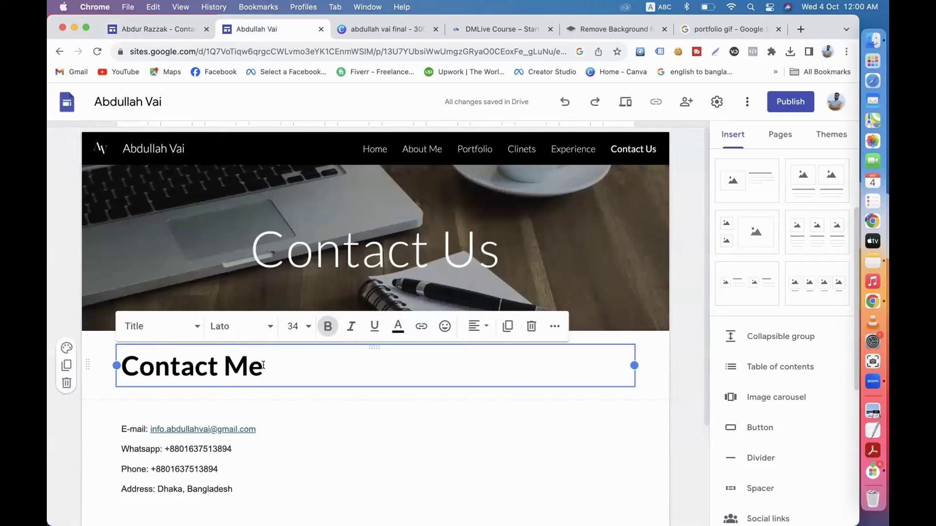
{"action": "key", "text": "BackSpace"}
{"action": "key", "text": "BackSpace"}
{"action": "type", "text": "Us"}
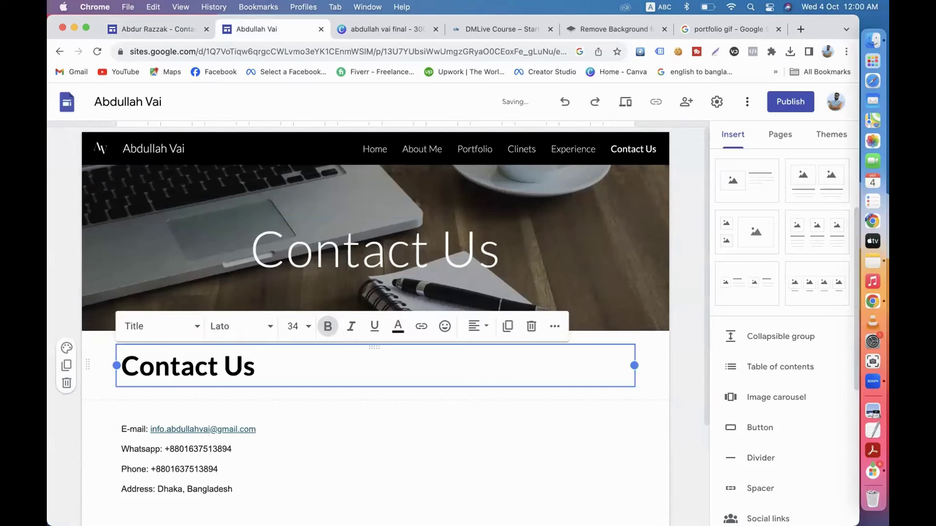
Bring up insert options in the empty area below the contact details
{"action": "scroll", "coordinate": [230, 412], "scroll_direction": "down", "scroll_amount": 3}
{"action": "left_click", "coordinate": [257, 338]}
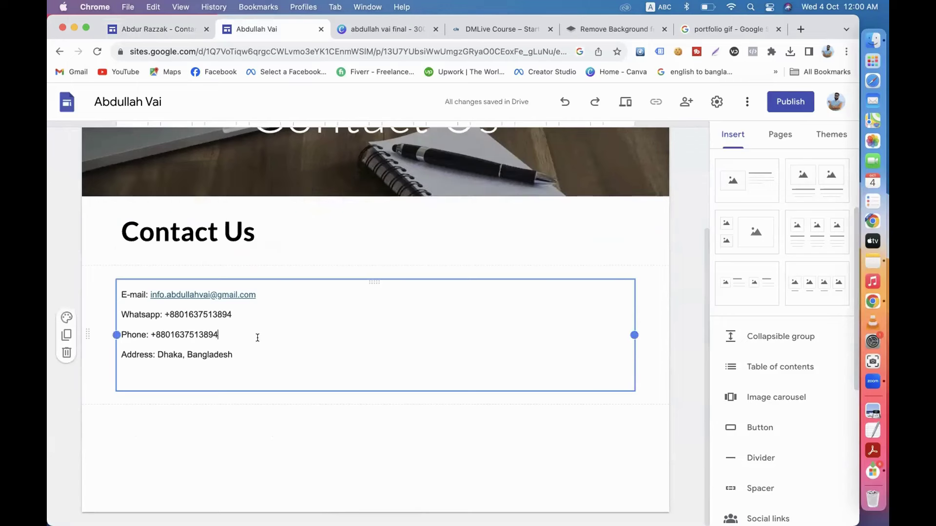
{"action": "left_click", "coordinate": [275, 447]}
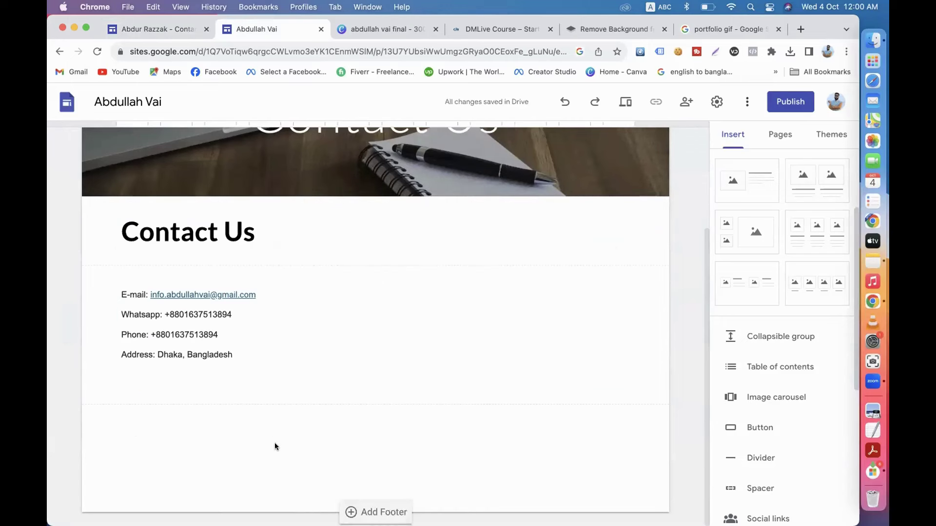
{"action": "double_click", "coordinate": [283, 439]}
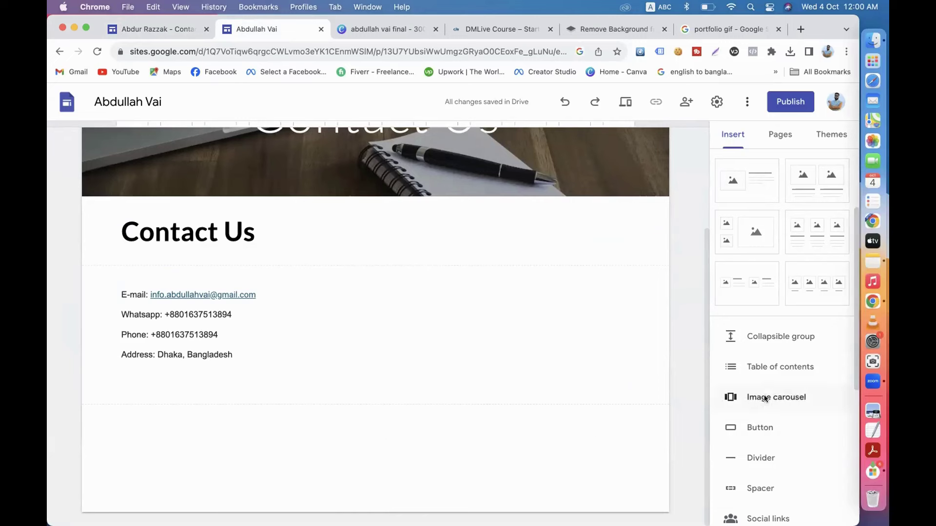
{"action": "scroll", "coordinate": [763, 458], "scroll_direction": "down", "scroll_amount": 3}
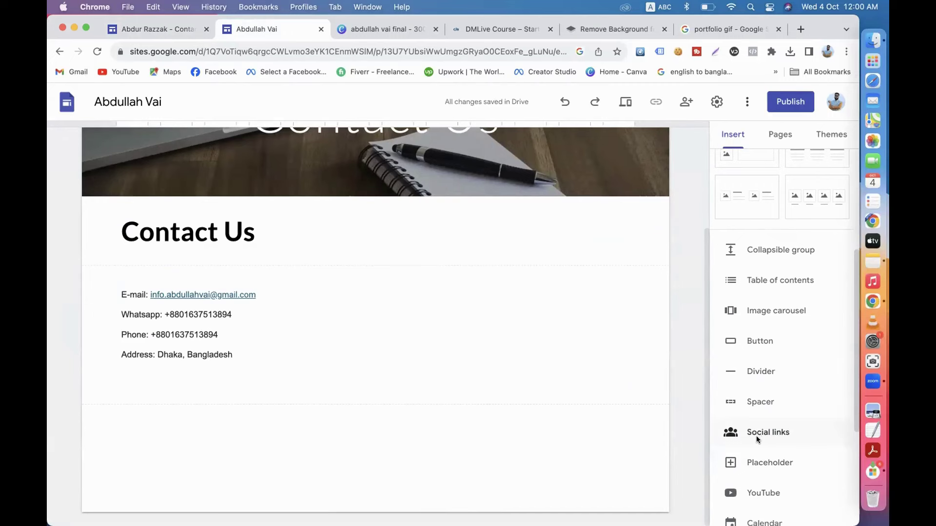
{"action": "double_click", "coordinate": [322, 431]}
Paste the MY SOCIAL MEDIA PROFILE heading into a new text box and start adding social links
{"action": "left_click", "coordinate": [323, 430]}
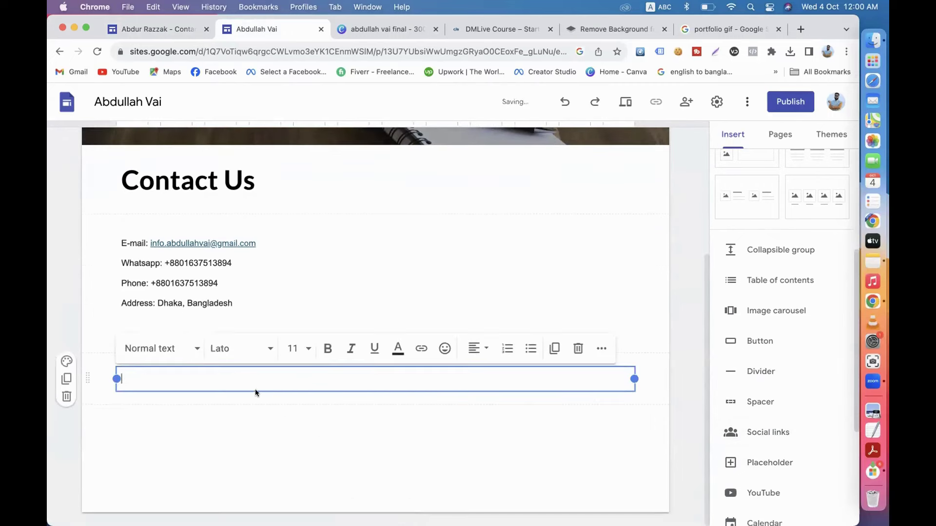
{"action": "key", "text": "super+v"}
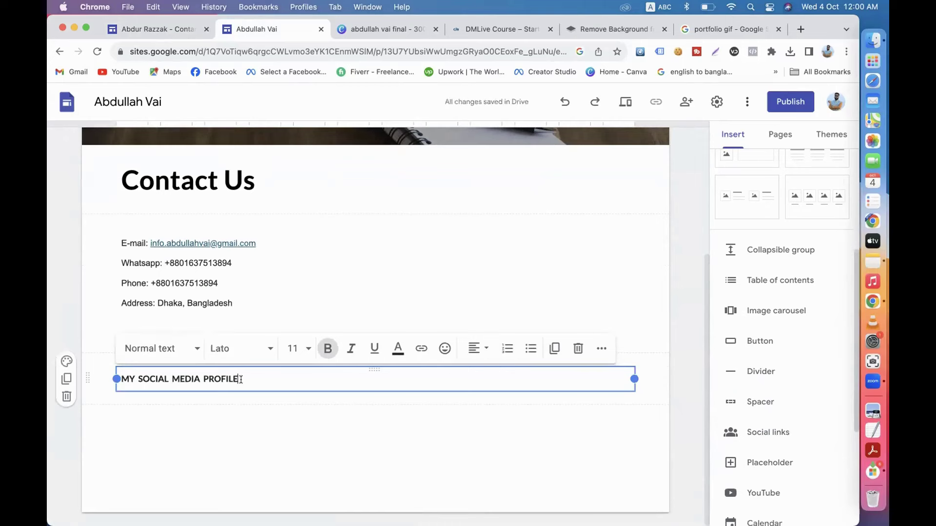
{"action": "left_click_drag", "start_coordinate": [240, 380], "coordinate": [113, 385]}
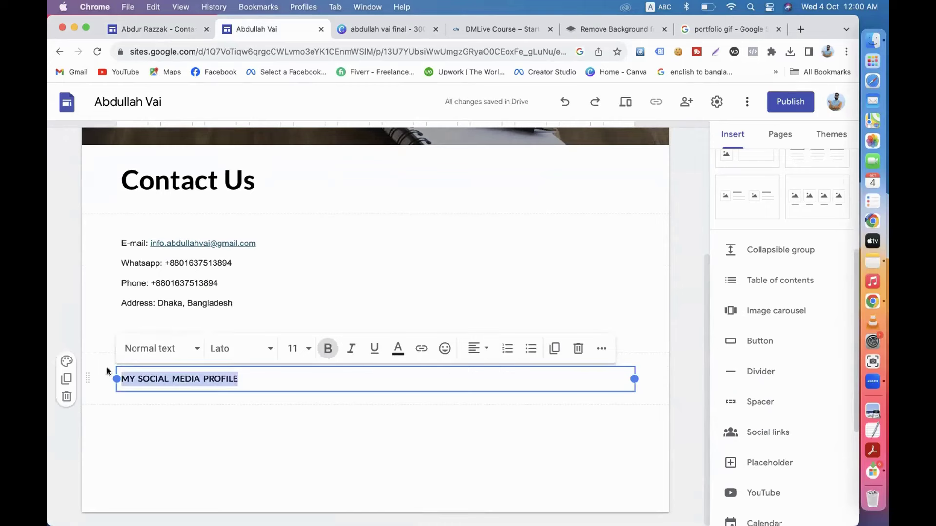
{"action": "left_click", "coordinate": [186, 349]}
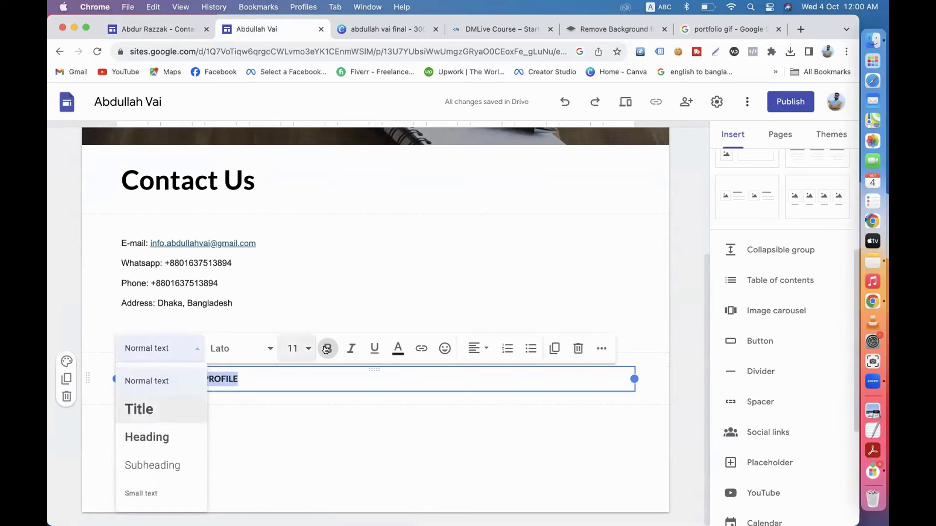
{"action": "left_click", "coordinate": [274, 445]}
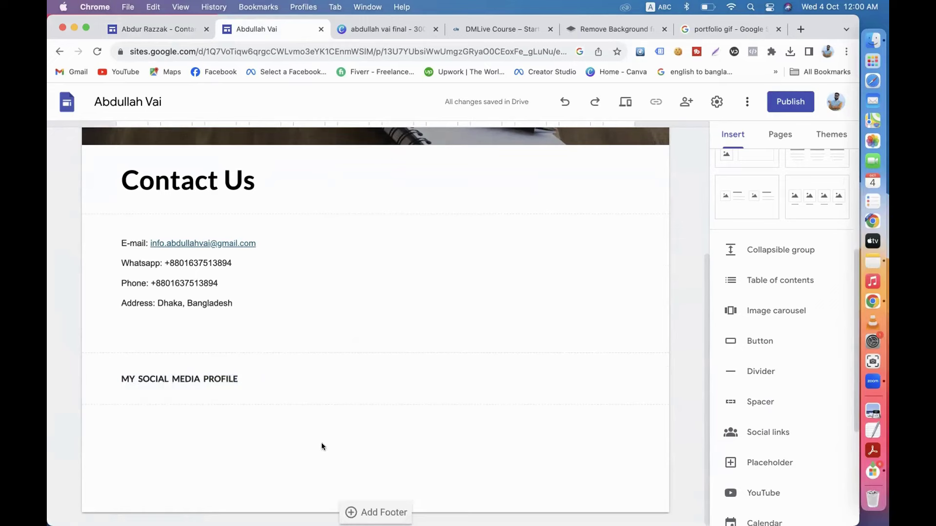
{"action": "left_click", "coordinate": [756, 432]}
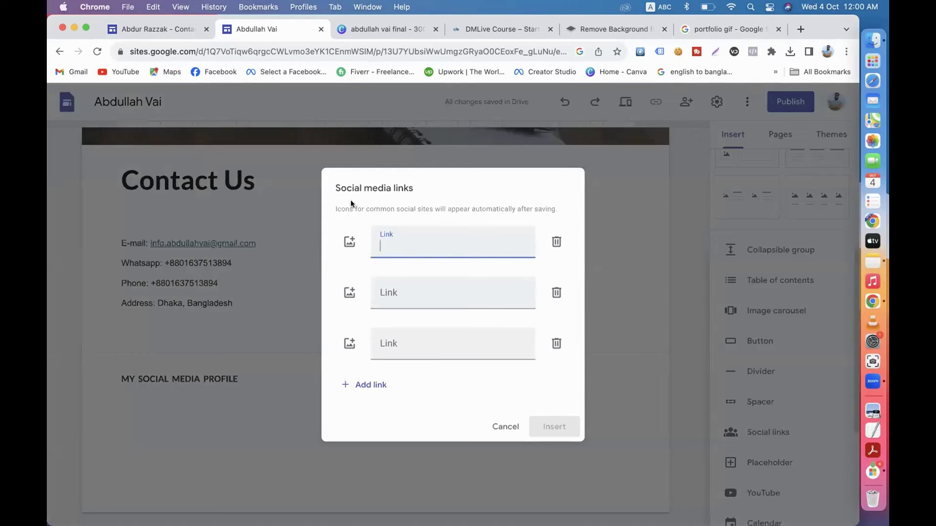
Upload Facebook-Logosu.png as the first social link's icon, then go to the Canva tab
{"action": "left_click", "coordinate": [349, 241]}
{"action": "left_click", "coordinate": [361, 269]}
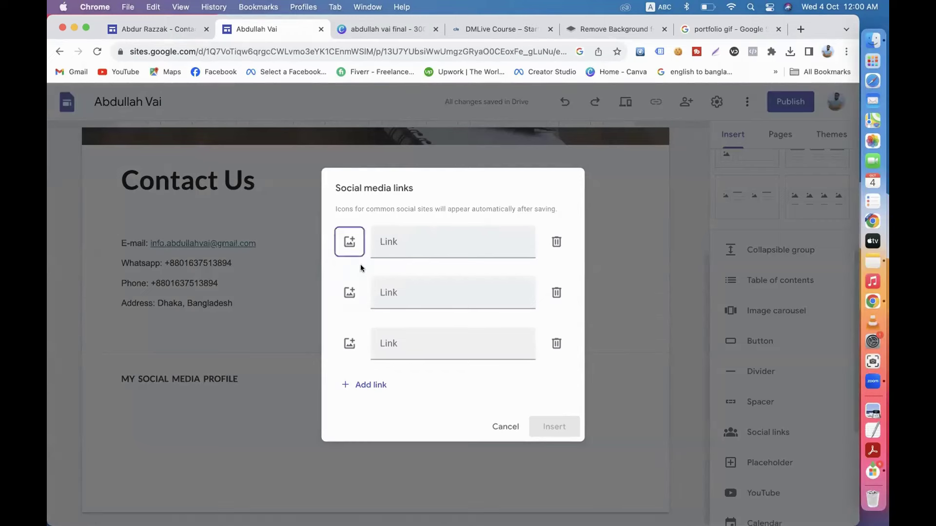
{"action": "left_click", "coordinate": [187, 254]}
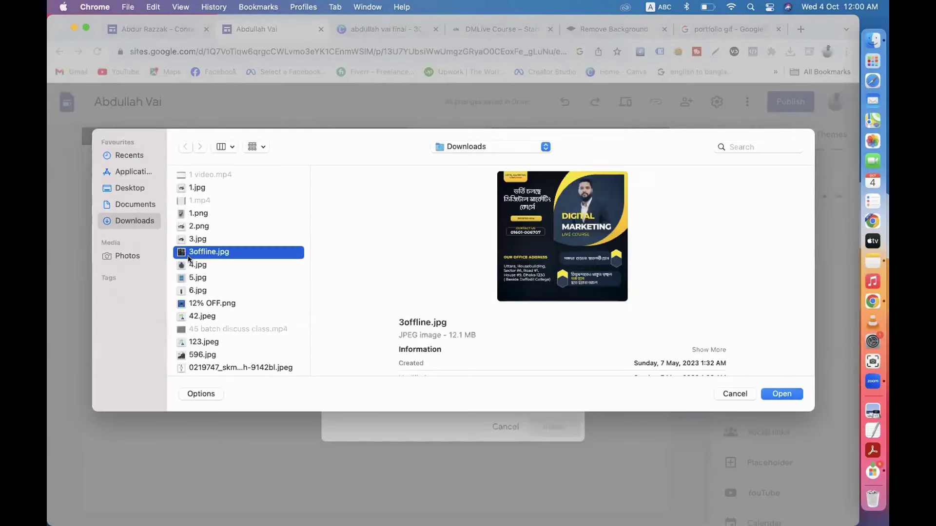
{"action": "type", "text": "face"}
{"action": "scroll", "coordinate": [189, 255], "scroll_direction": "down", "scroll_amount": 3}
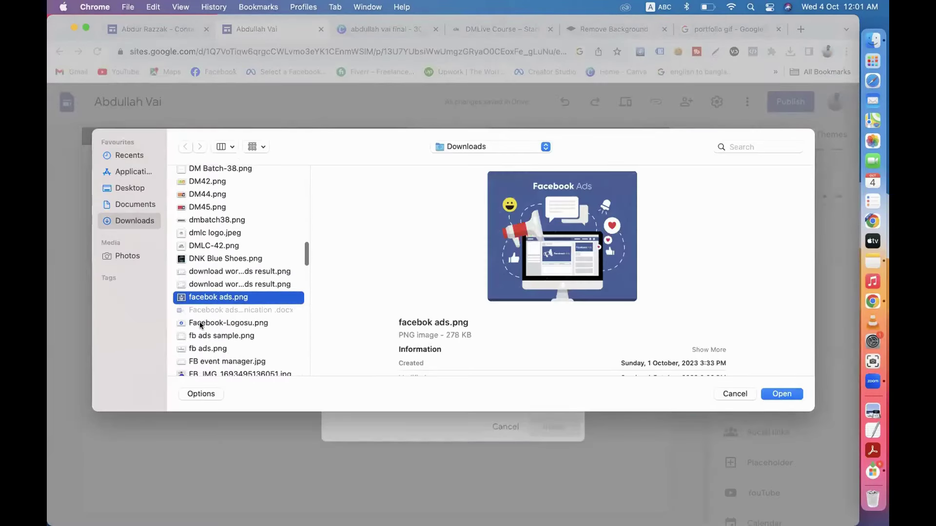
{"action": "left_click", "coordinate": [201, 324]}
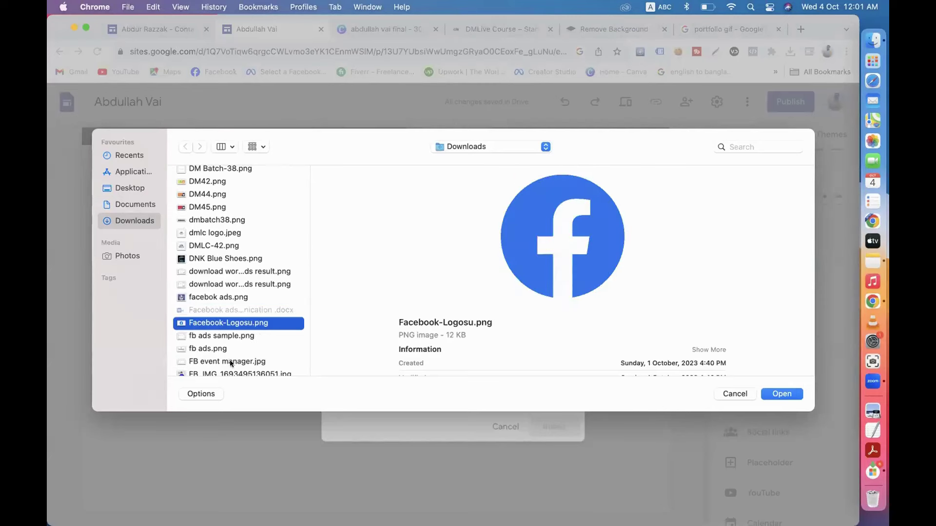
{"action": "left_click", "coordinate": [782, 395]}
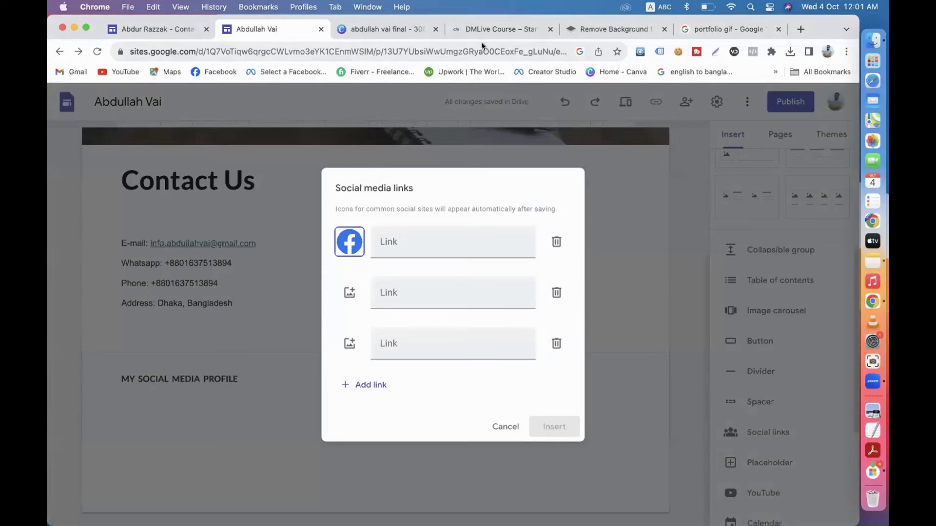
{"action": "left_click", "coordinate": [386, 30]}
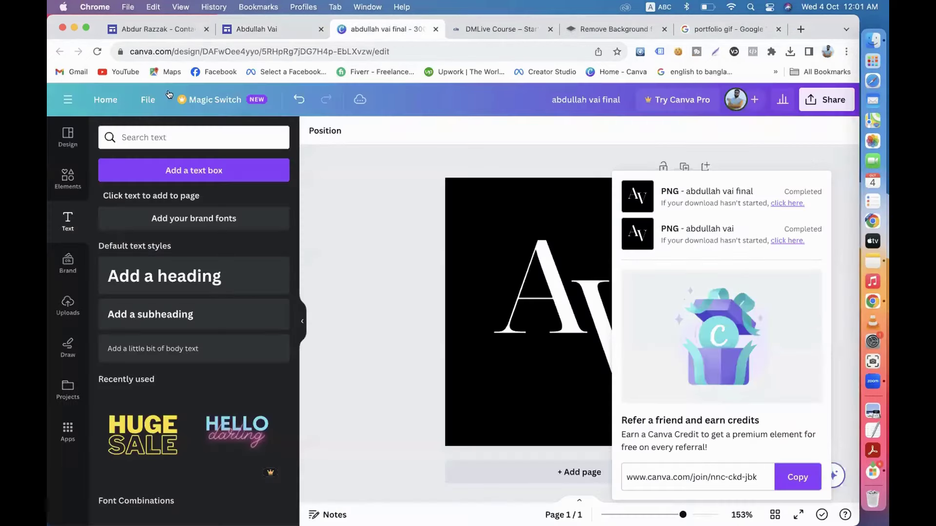
Copy the personal Facebook profile's address into the first social link
{"action": "left_click", "coordinate": [214, 72]}
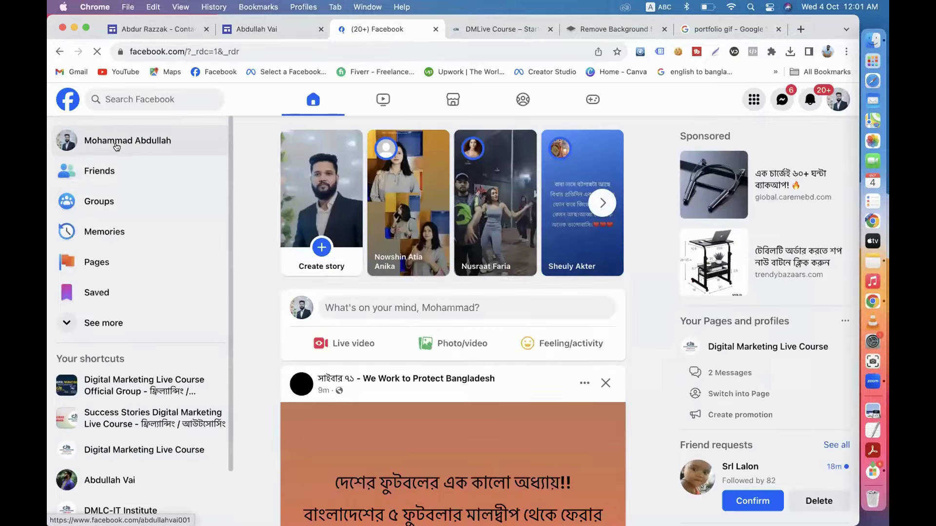
{"action": "left_click", "coordinate": [116, 146]}
{"action": "left_click", "coordinate": [273, 53]}
{"action": "key", "text": "super+c"}
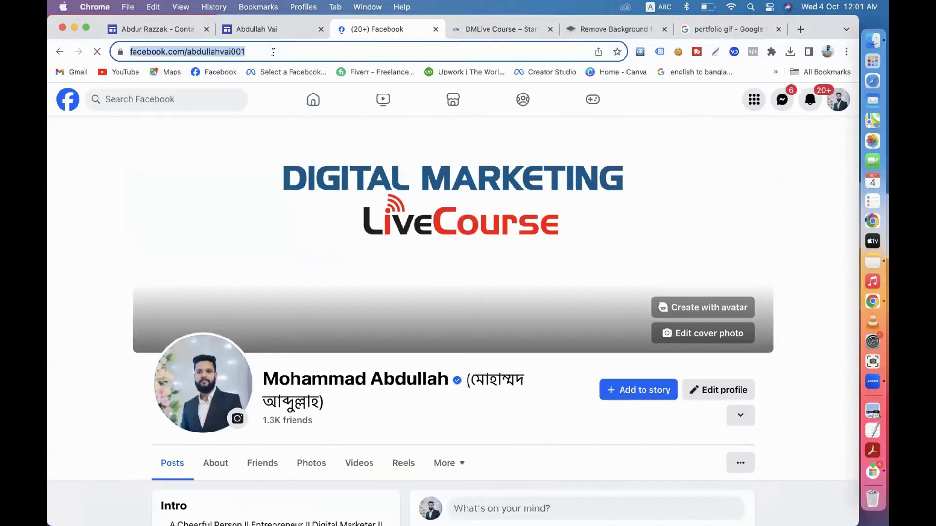
{"action": "left_click", "coordinate": [249, 30]}
{"action": "left_click", "coordinate": [404, 244]}
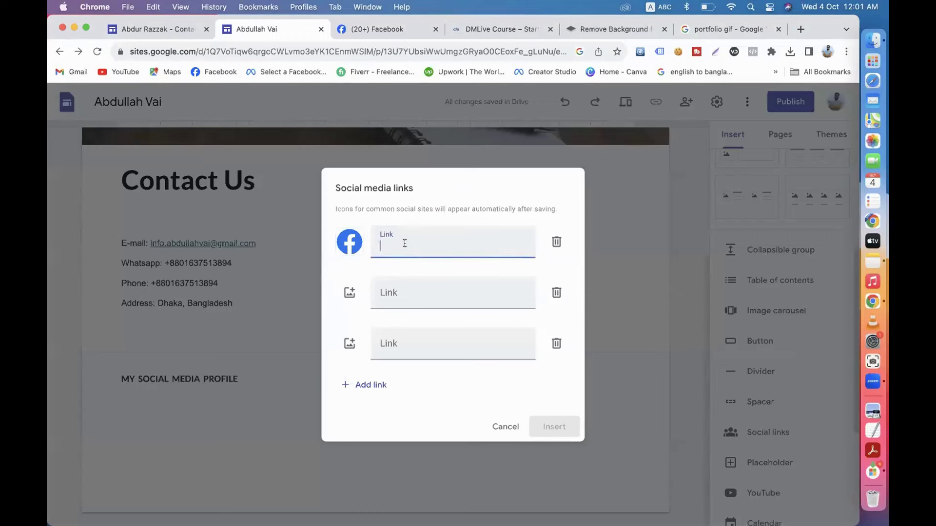
{"action": "key", "text": "super+v"}
Upload 'ig logo.png' from Downloads as the second social link's icon
{"action": "left_click", "coordinate": [349, 293]}
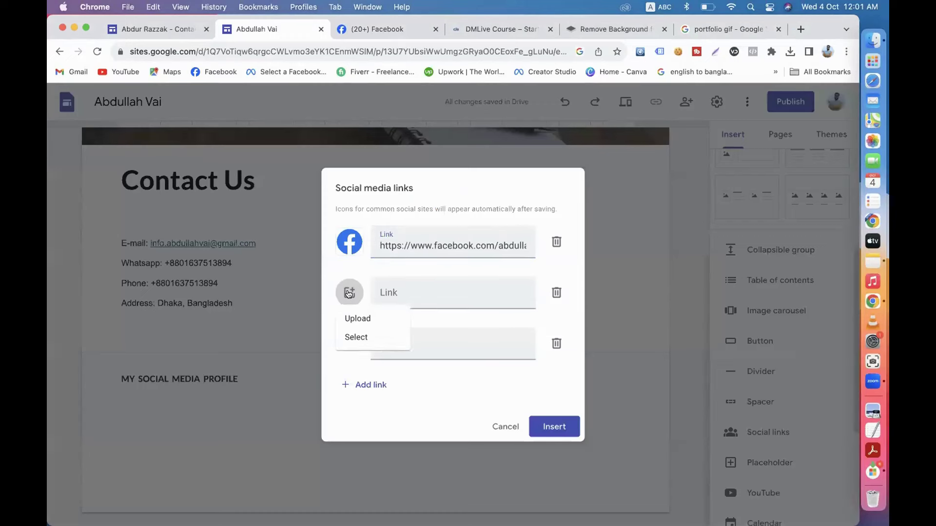
{"action": "left_click", "coordinate": [352, 317]}
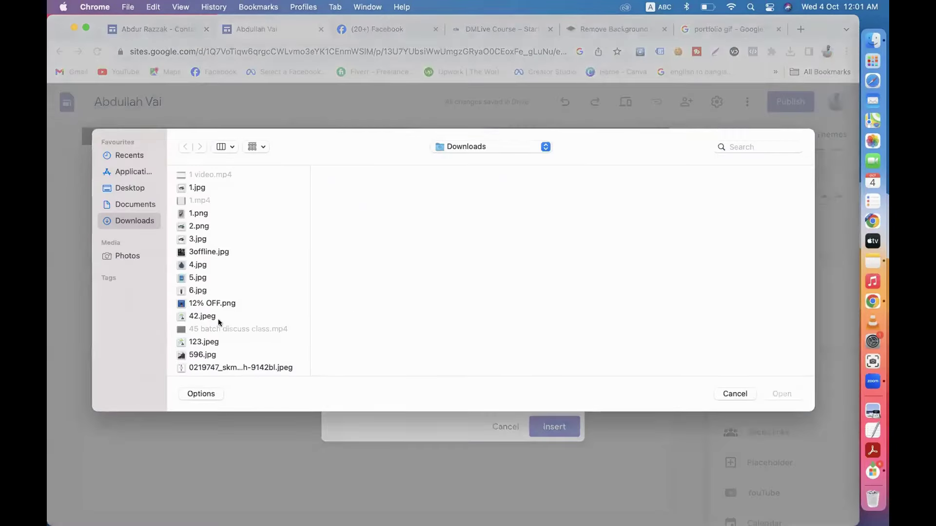
{"action": "left_click", "coordinate": [201, 318]}
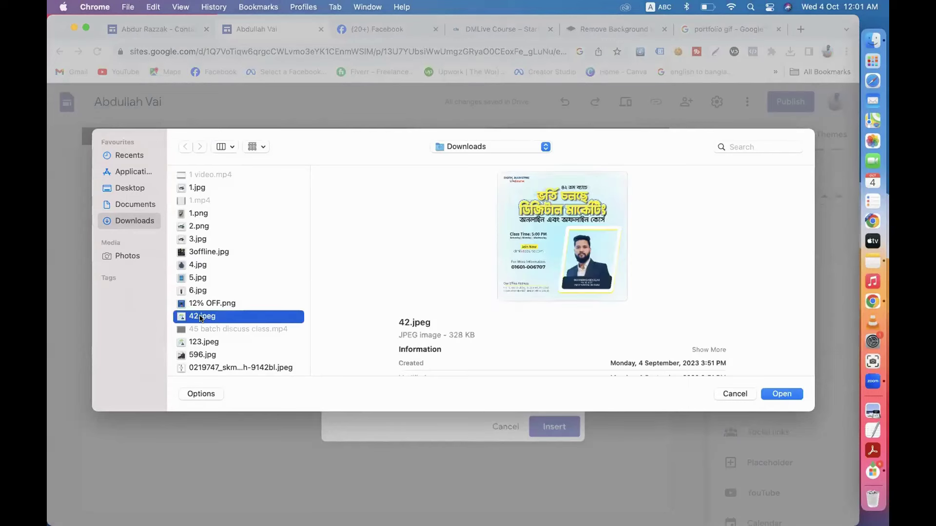
{"action": "key", "text": "i"}
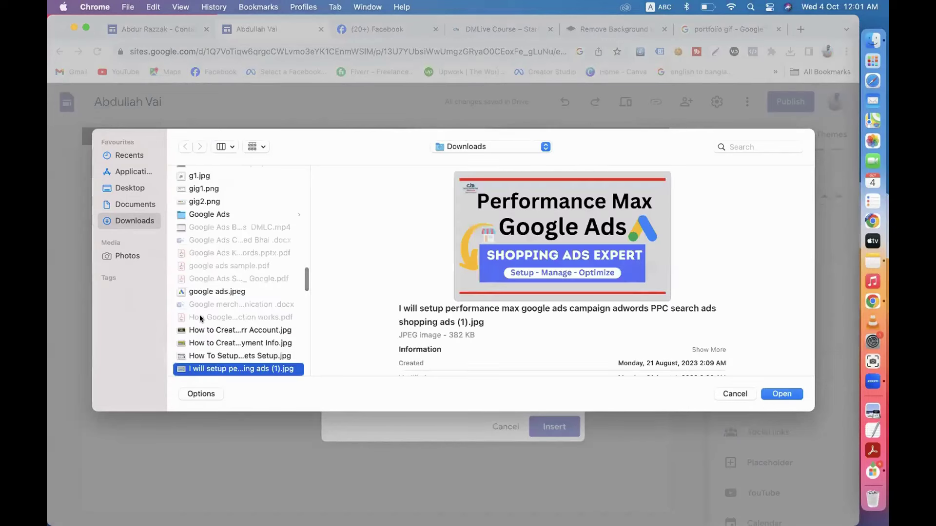
{"action": "scroll", "coordinate": [201, 317], "scroll_direction": "down", "scroll_amount": 3}
{"action": "left_click", "coordinate": [201, 305]}
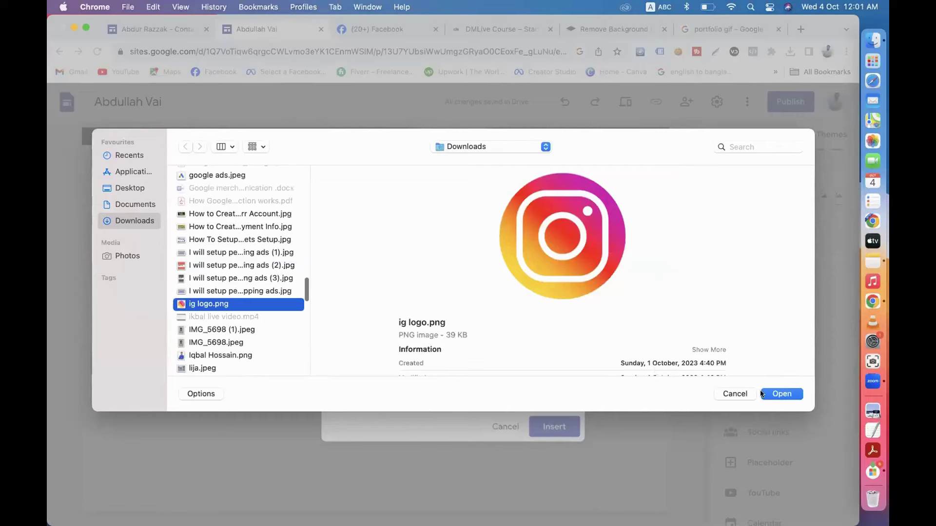
{"action": "left_click", "coordinate": [780, 394]}
{"action": "left_click", "coordinate": [359, 28]}
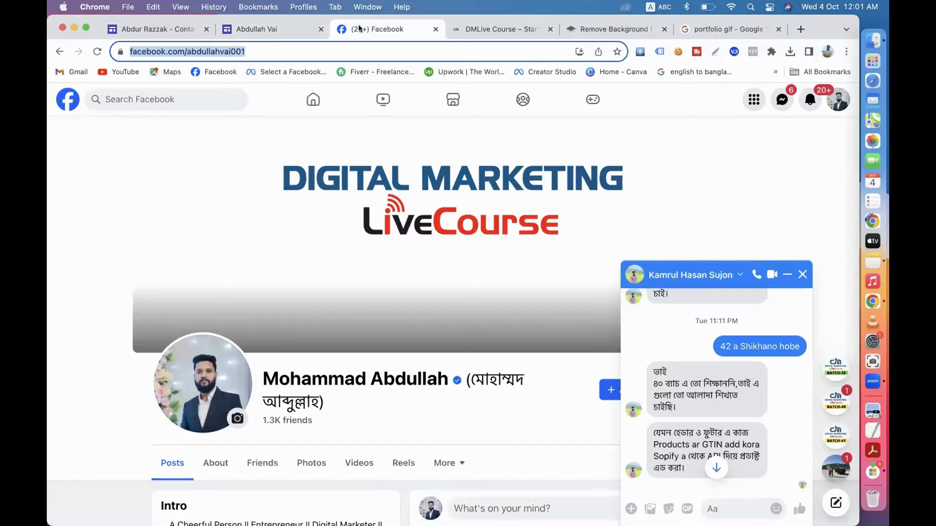
Find the business page on Facebook and paste its address over the first social link
{"action": "left_click", "coordinate": [123, 90]}
{"action": "type", "text": "abd"}
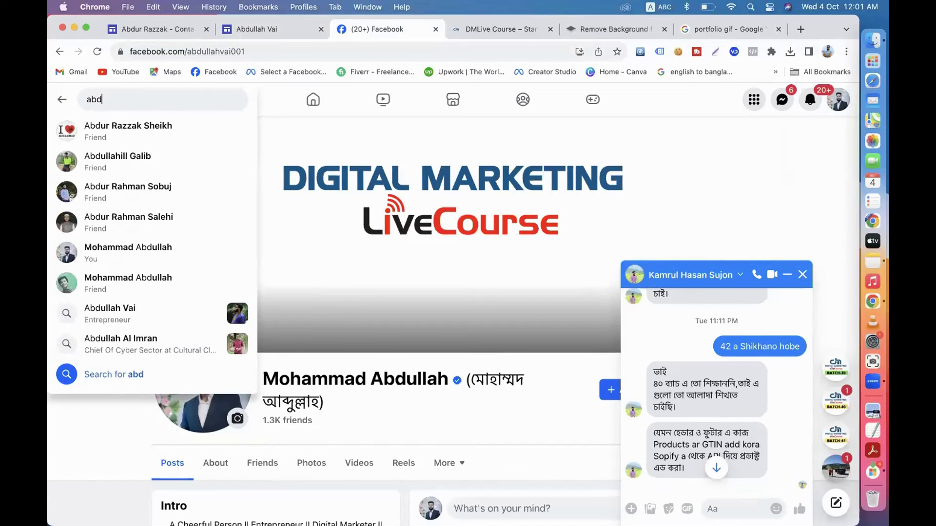
{"action": "left_click", "coordinate": [156, 316]}
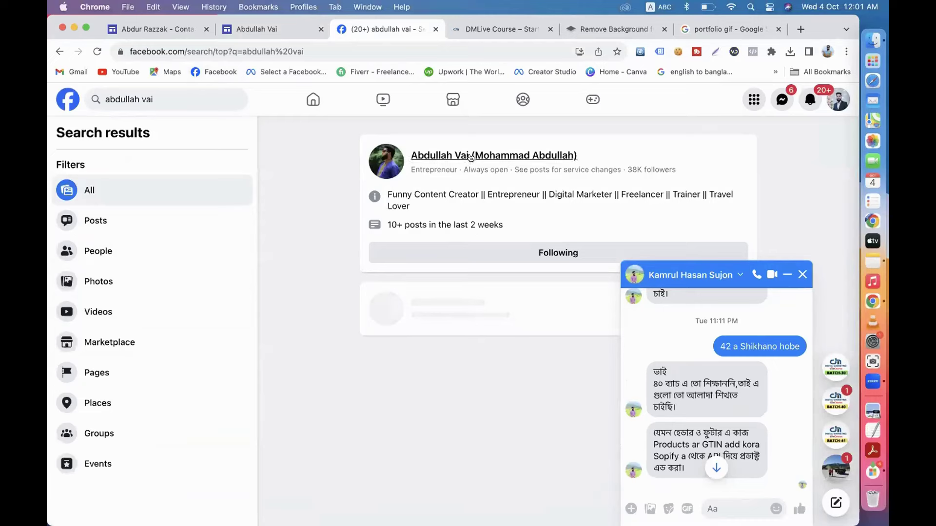
{"action": "left_click", "coordinate": [470, 155]}
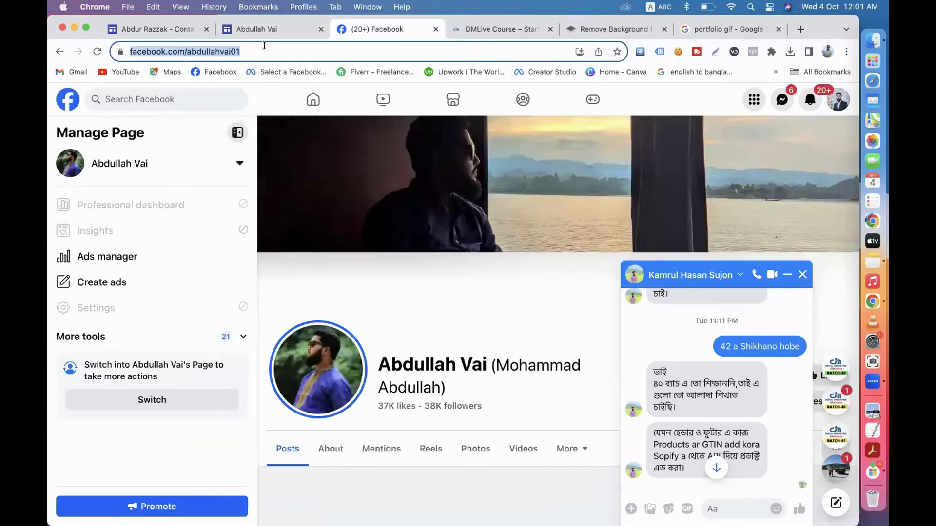
{"action": "left_click", "coordinate": [267, 30]}
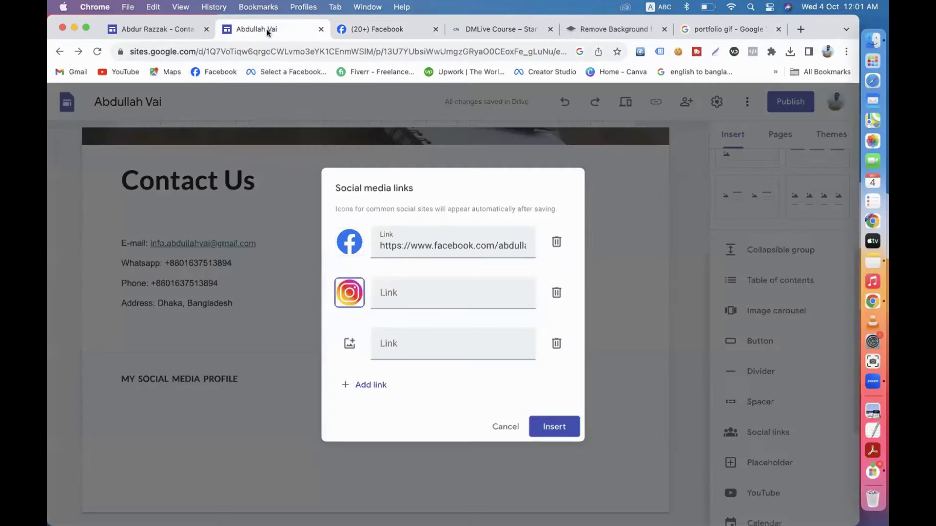
{"action": "triple_click", "coordinate": [448, 247]}
{"action": "type", "text": "www.facebook.com/abdullahvai01"}
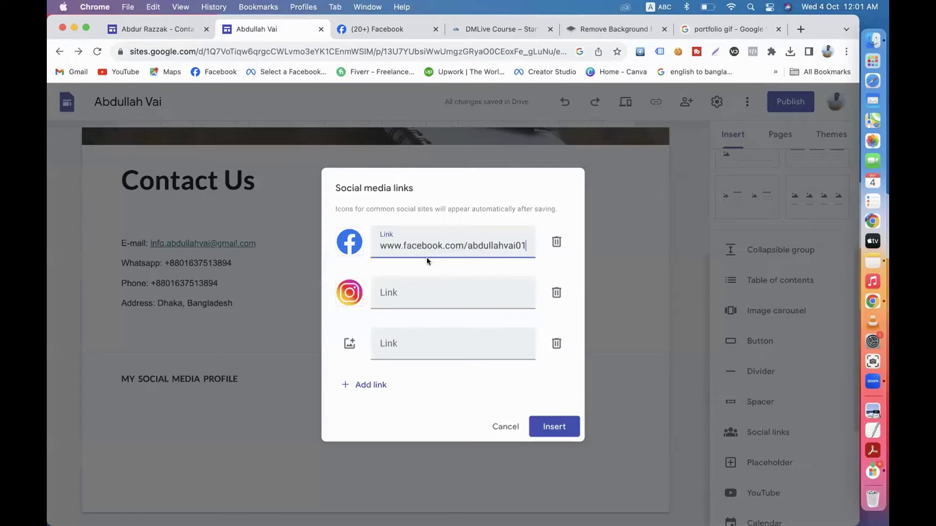
Open the business page's linked Instagram profile in a new tab and copy its address
{"action": "left_click", "coordinate": [369, 29]}
{"action": "scroll", "coordinate": [402, 316], "scroll_direction": "down", "scroll_amount": 5}
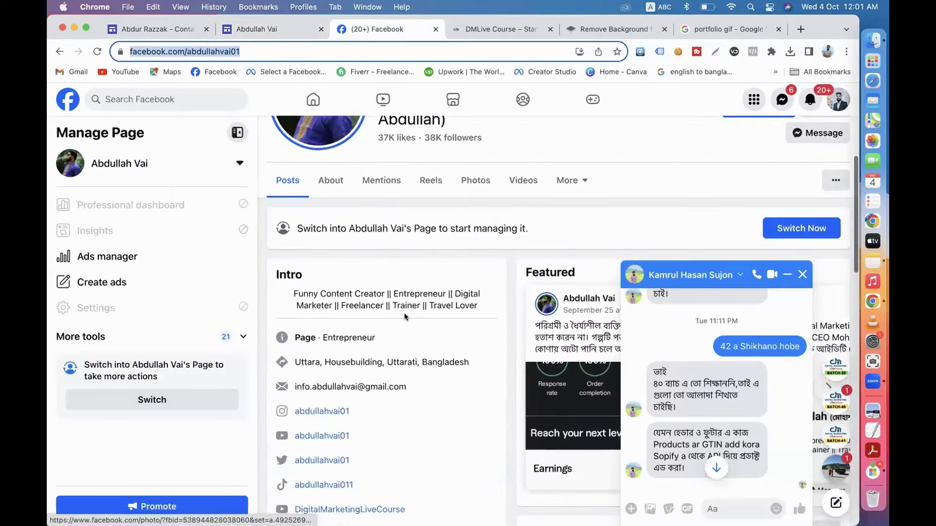
{"action": "scroll", "coordinate": [405, 376], "scroll_direction": "down", "scroll_amount": 1}
{"action": "scroll", "coordinate": [404, 376], "scroll_direction": "down", "scroll_amount": 2}
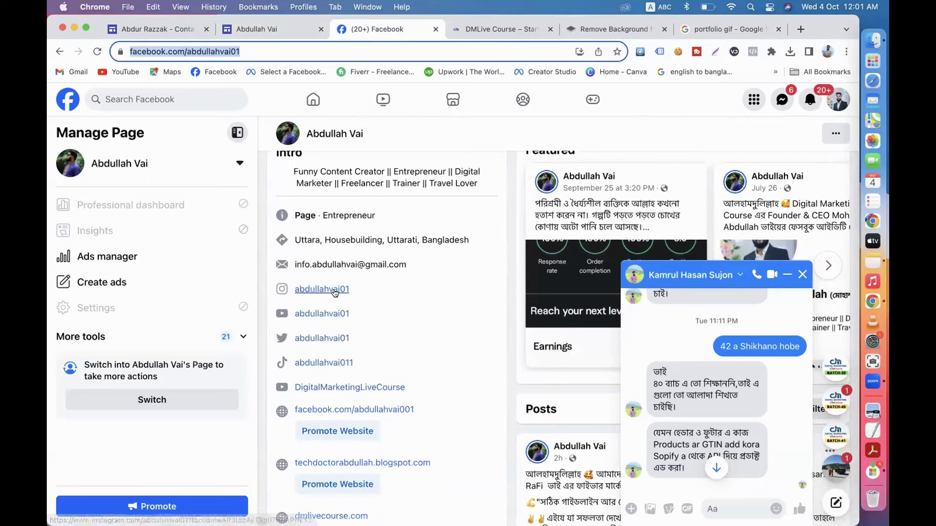
{"action": "right_click", "coordinate": [341, 291]}
{"action": "left_click", "coordinate": [385, 300]}
{"action": "left_click", "coordinate": [444, 29]}
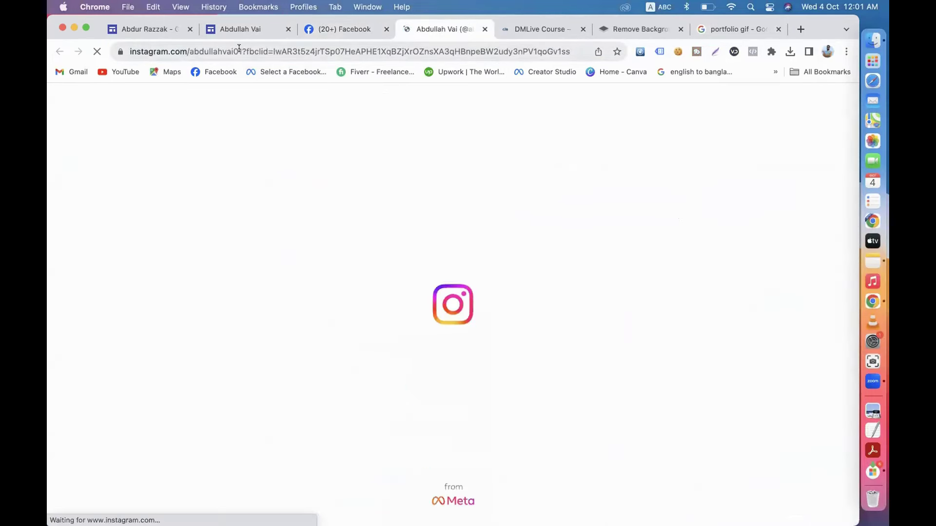
{"action": "left_click_drag", "start_coordinate": [293, 52], "coordinate": [52, 52]}
{"action": "key", "text": "super+c"}
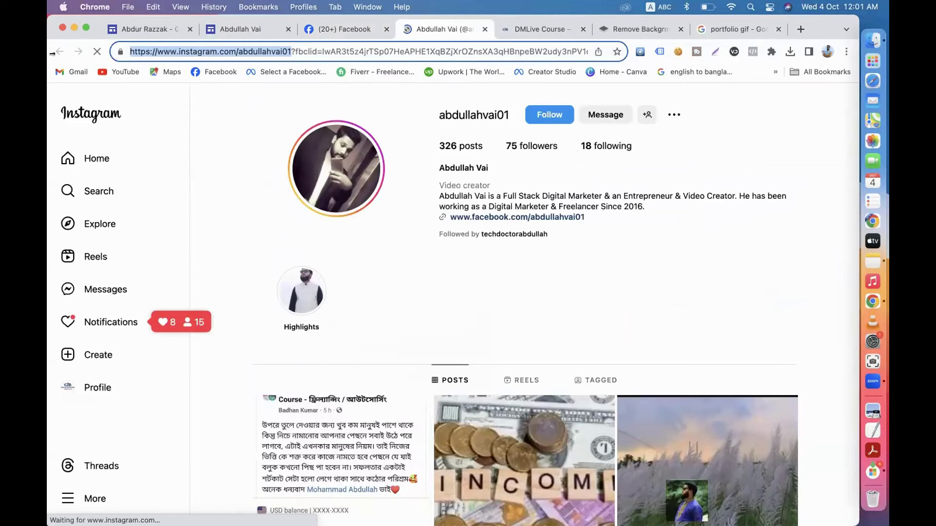
{"action": "left_click", "coordinate": [223, 29]}
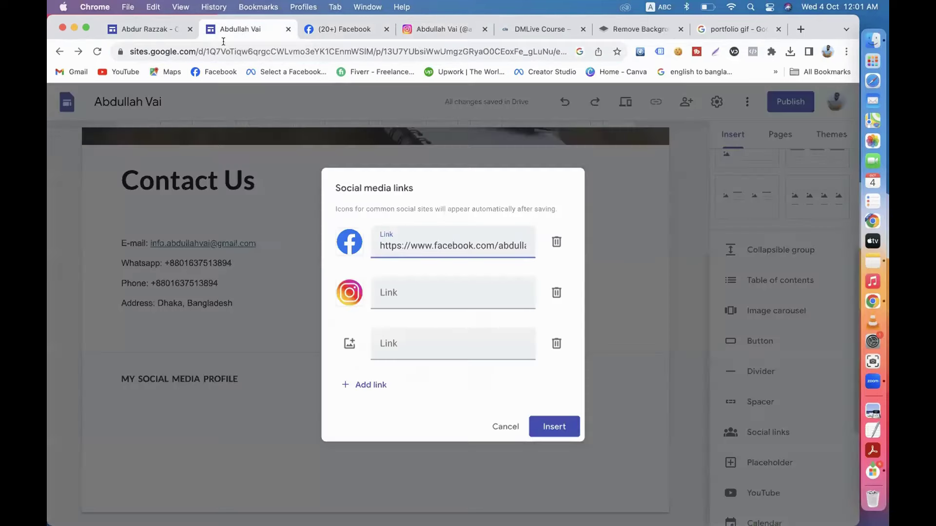
Paste the Instagram address into the second link and upload the twitter-s image as the third link's icon
{"action": "left_click", "coordinate": [396, 295]}
{"action": "key", "text": "super+v"}
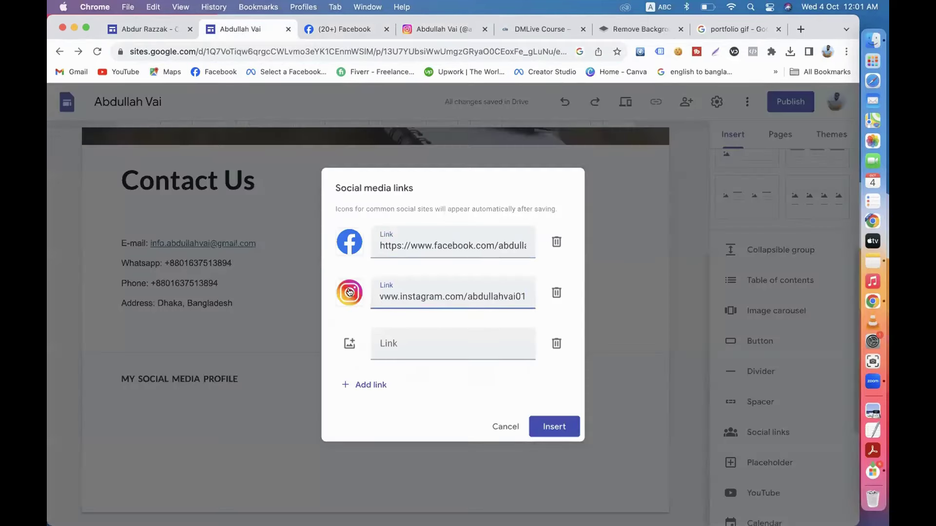
{"action": "left_click", "coordinate": [349, 345]}
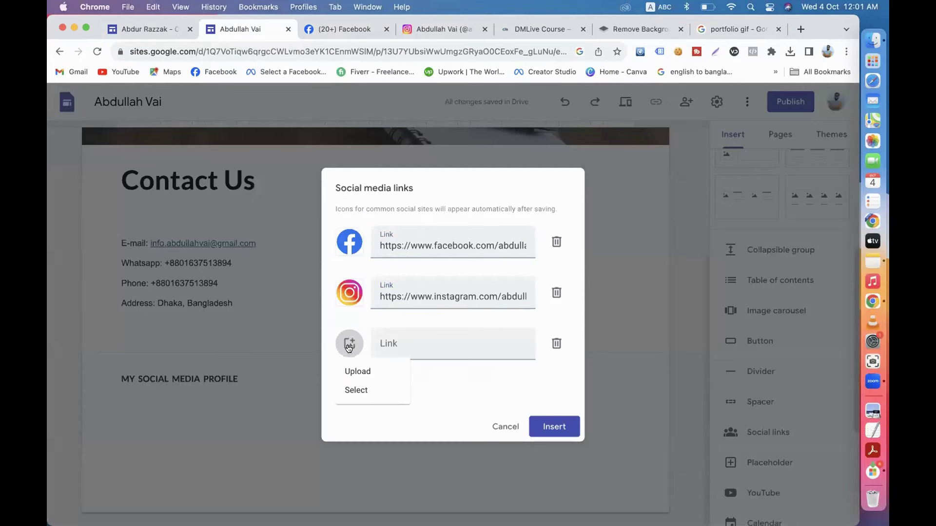
{"action": "left_click", "coordinate": [355, 371]}
{"action": "left_click", "coordinate": [209, 342]}
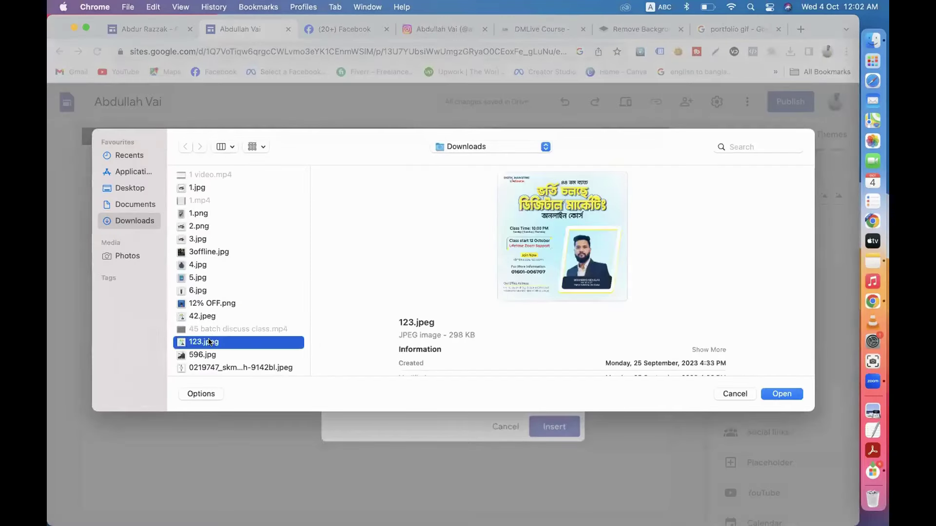
{"action": "type", "text": "twitter-s"}
{"action": "scroll", "coordinate": [209, 338], "scroll_direction": "down", "scroll_amount": 2}
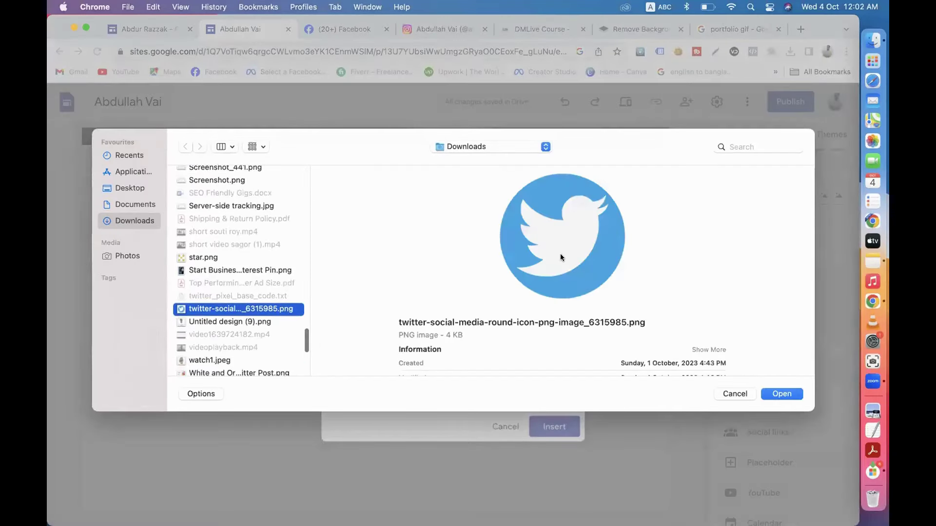
{"action": "left_click", "coordinate": [782, 395]}
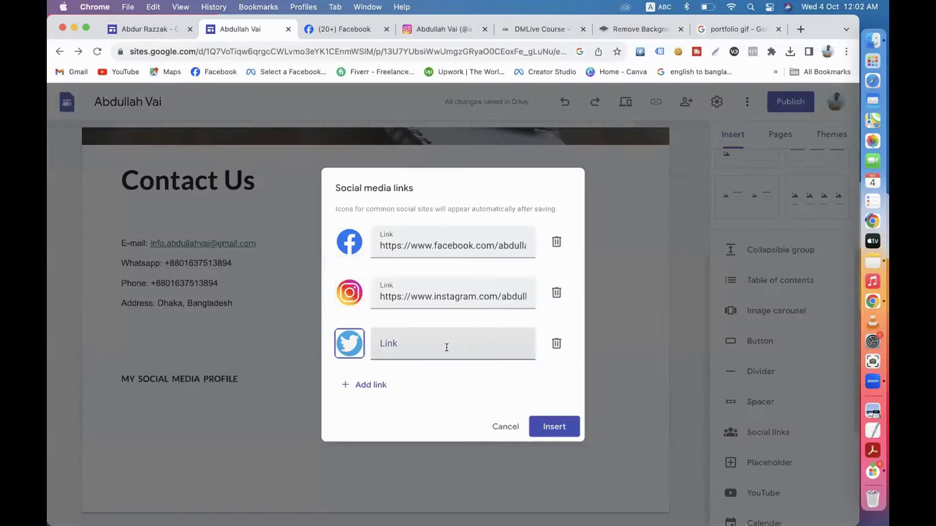
{"action": "left_click", "coordinate": [447, 347]}
{"action": "left_click", "coordinate": [329, 25]}
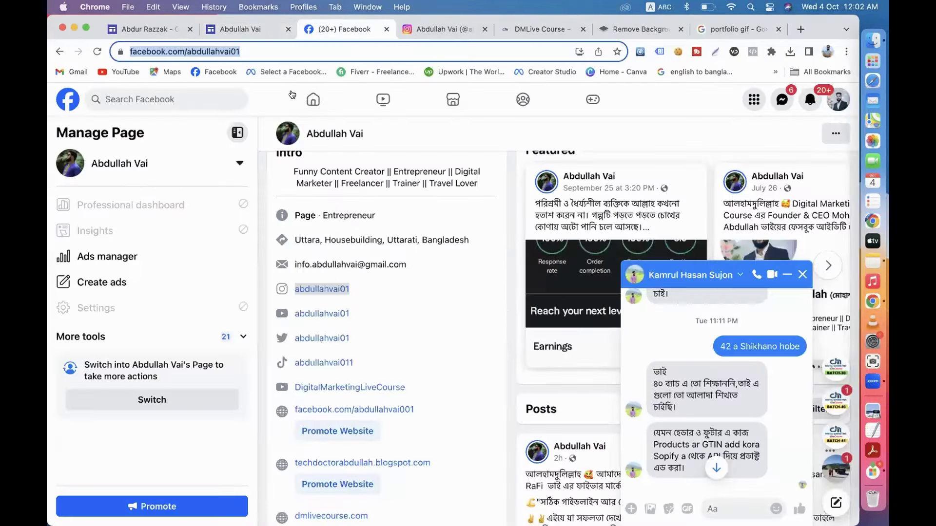
Open the Facebook page's linked Twitter (X) profile in a new tab and copy its address
{"action": "right_click", "coordinate": [317, 339]}
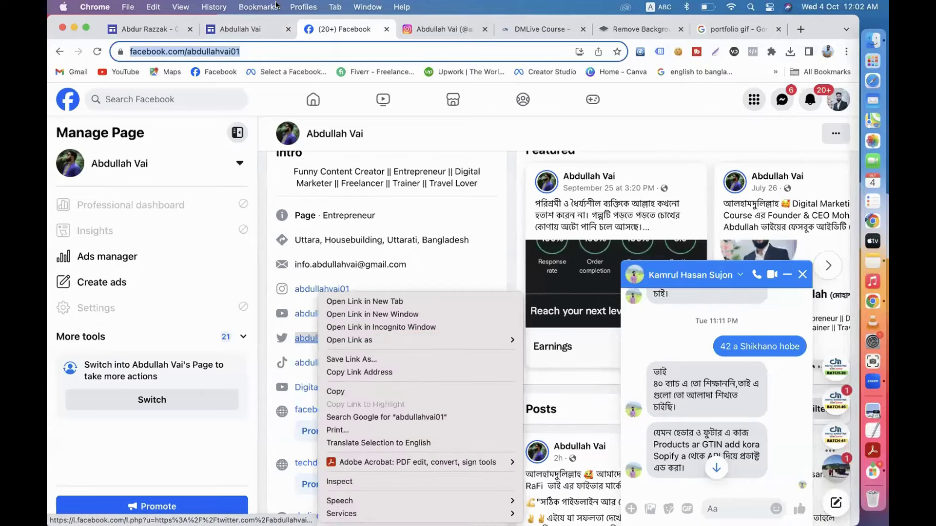
{"action": "key", "text": "Escape"}
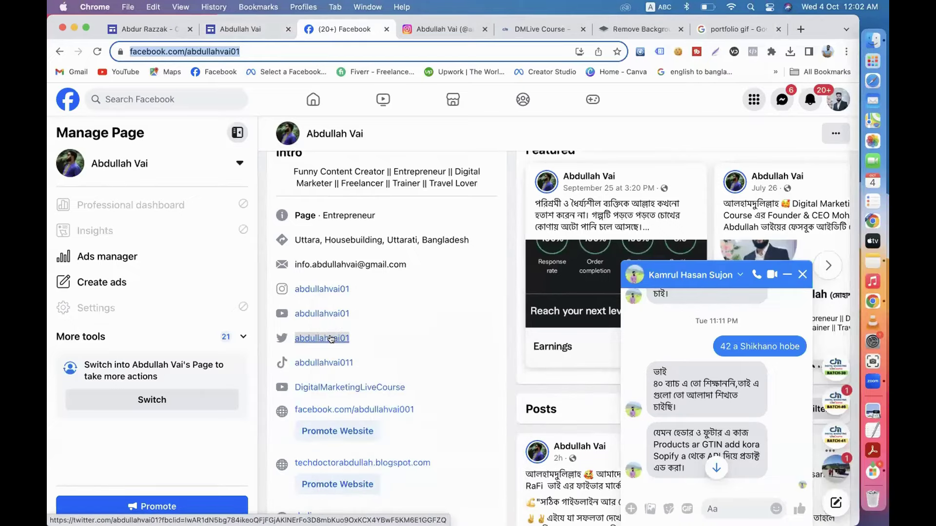
{"action": "left_click", "coordinate": [331, 339]}
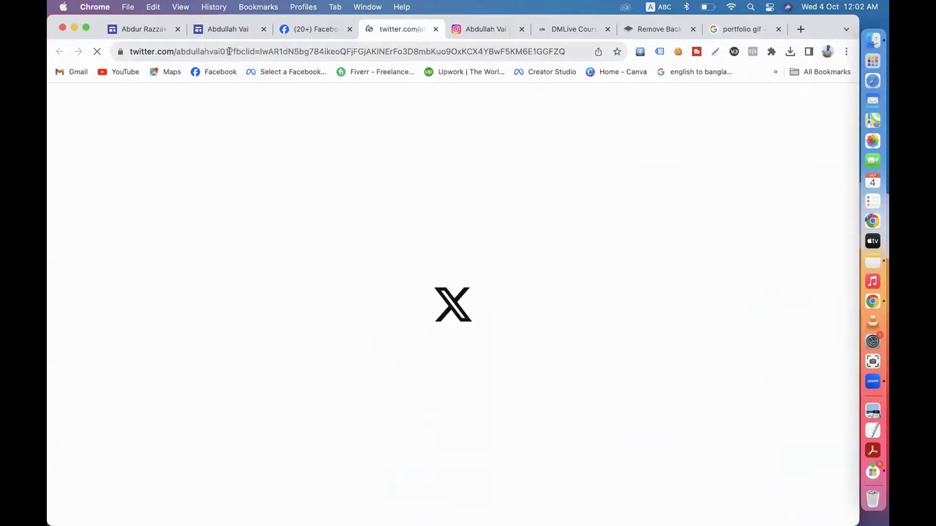
{"action": "left_click_drag", "start_coordinate": [228, 48], "coordinate": [70, 46]}
{"action": "key", "text": "super+c"}
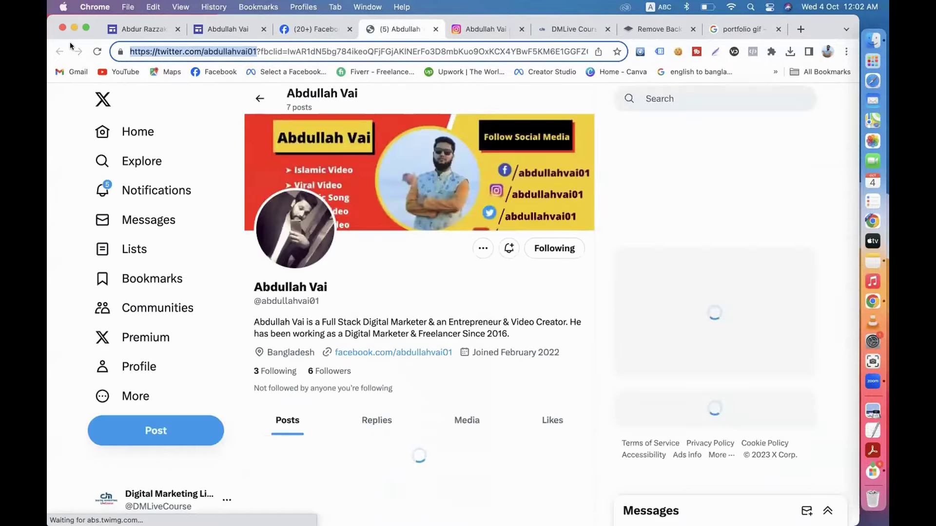
{"action": "left_click", "coordinate": [302, 29]}
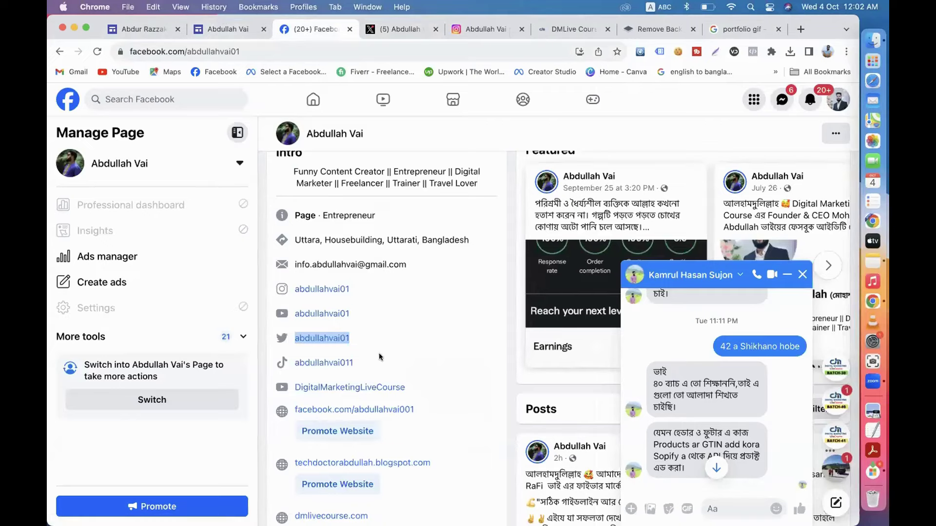
{"action": "left_click", "coordinate": [220, 29]}
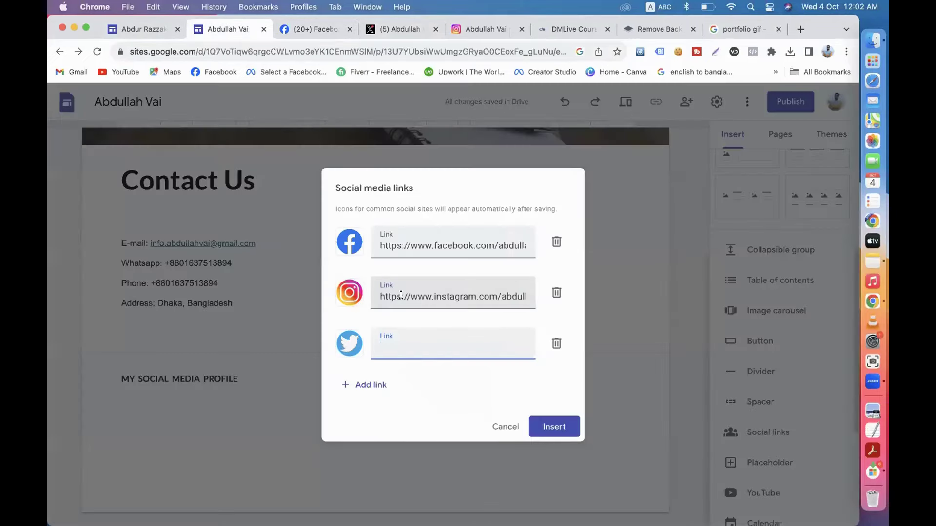
Paste the Twitter address into the third link and add a fourth link with the linkedin-icon image
{"action": "key", "text": "super+v"}
{"action": "left_click", "coordinate": [348, 385]}
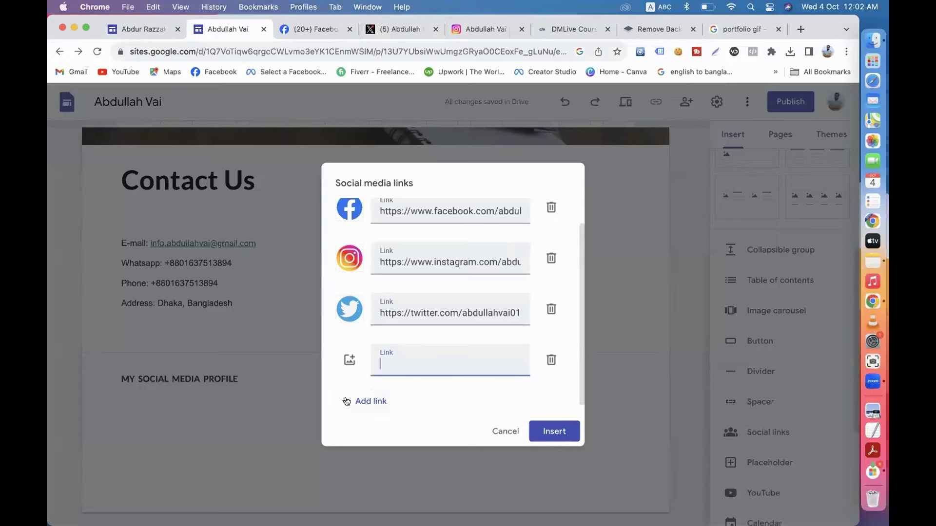
{"action": "left_click", "coordinate": [348, 358]}
{"action": "left_click", "coordinate": [344, 388]}
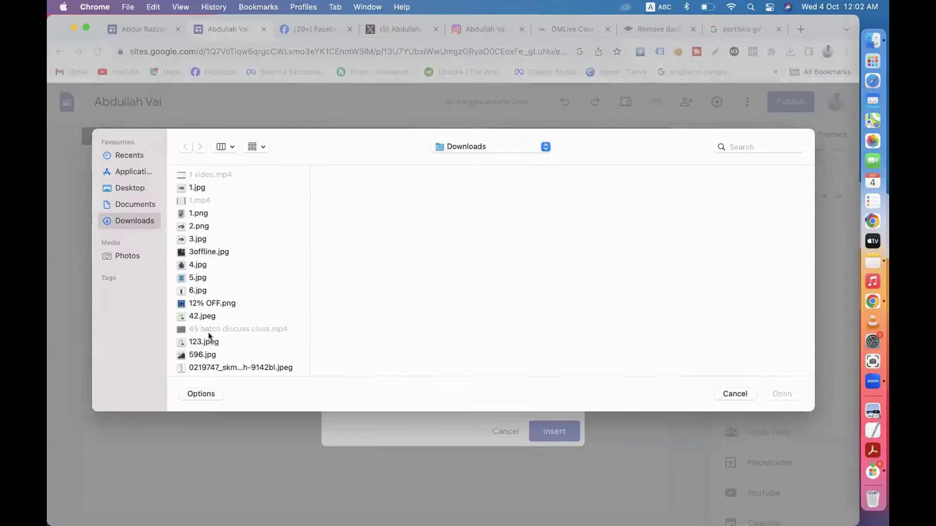
{"action": "left_click", "coordinate": [211, 342]}
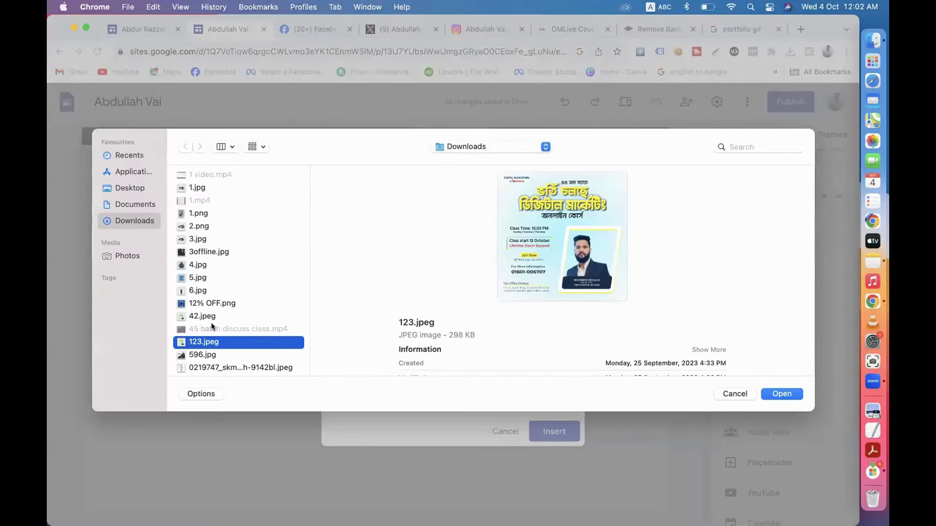
{"action": "key", "text": "l"}
{"action": "scroll", "coordinate": [214, 326], "scroll_direction": "down", "scroll_amount": 3}
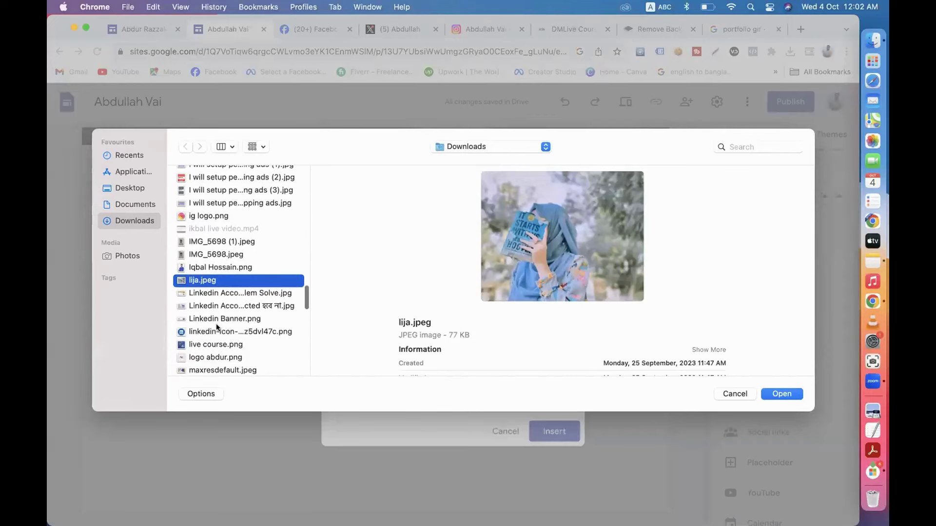
{"action": "left_click", "coordinate": [217, 330]}
{"action": "left_click", "coordinate": [769, 393]}
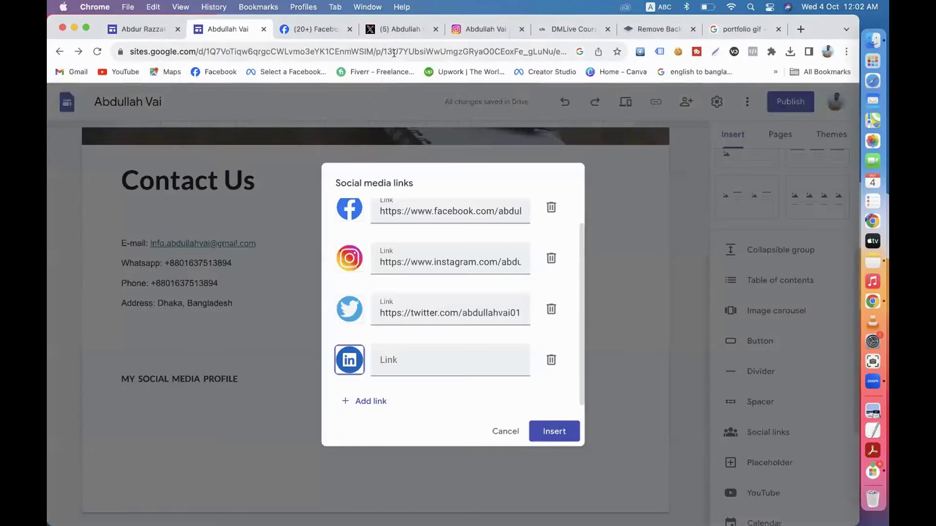
{"action": "left_click", "coordinate": [310, 33]}
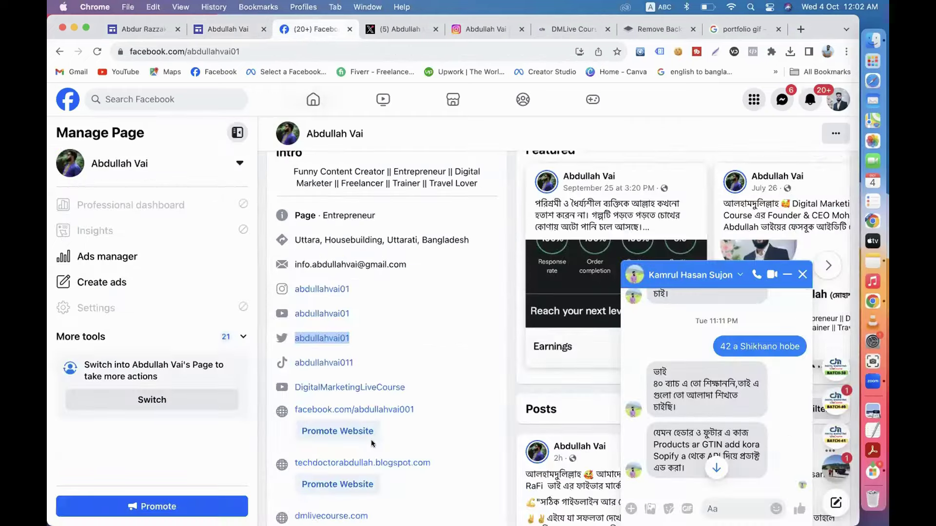
Copy the LinkedIn profile address from the Social Media bookmark in another Chrome profile
{"action": "scroll", "coordinate": [388, 392], "scroll_direction": "down", "scroll_amount": 5}
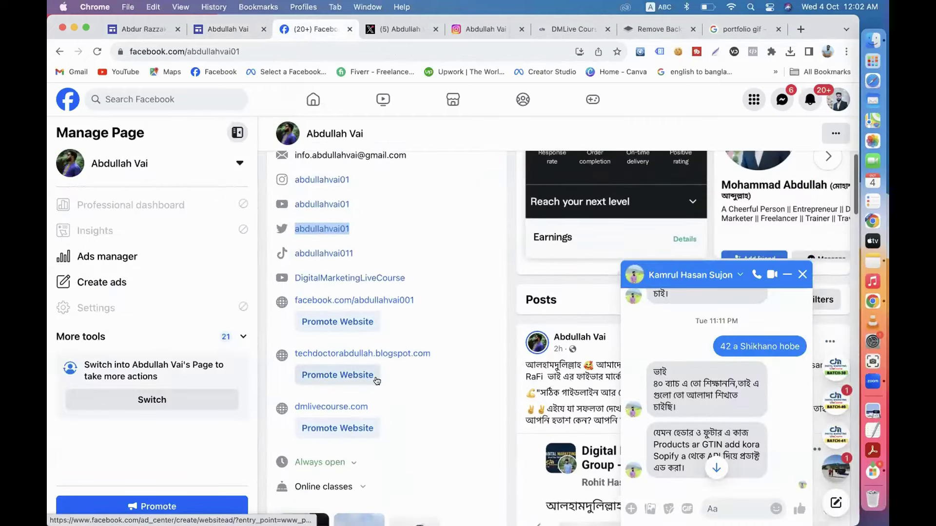
{"action": "scroll", "coordinate": [377, 380], "scroll_direction": "down", "scroll_amount": 2}
{"action": "scroll", "coordinate": [377, 380], "scroll_direction": "up", "scroll_amount": 3}
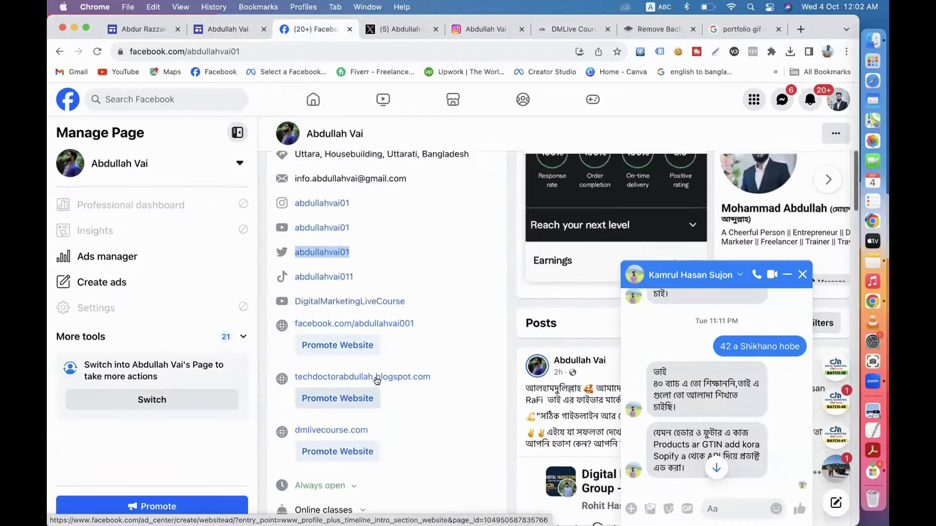
{"action": "scroll", "coordinate": [377, 381], "scroll_direction": "up", "scroll_amount": 1}
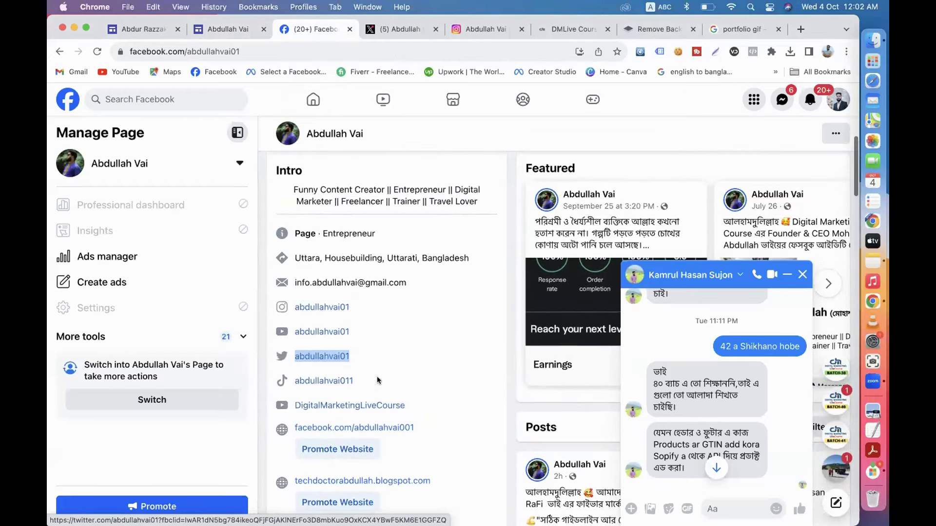
{"action": "left_click", "coordinate": [827, 52]}
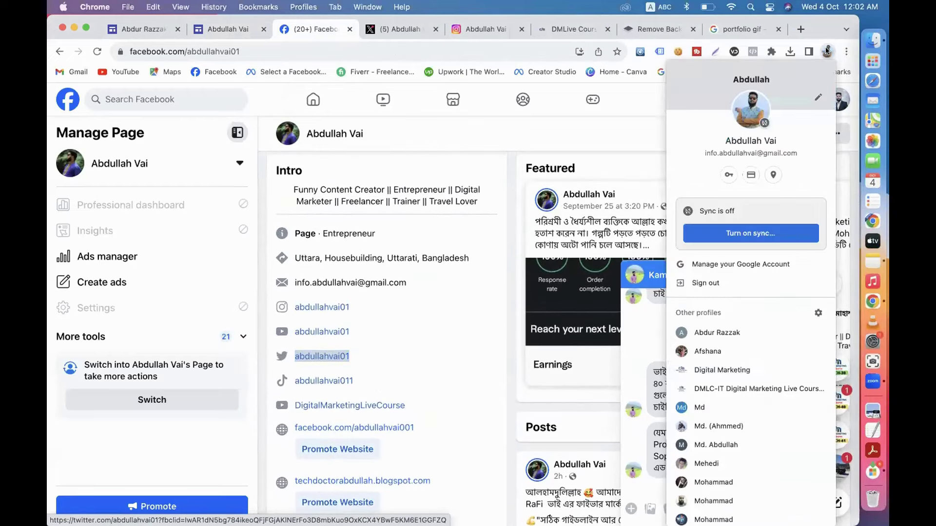
{"action": "scroll", "coordinate": [705, 459], "scroll_direction": "down", "scroll_amount": 2}
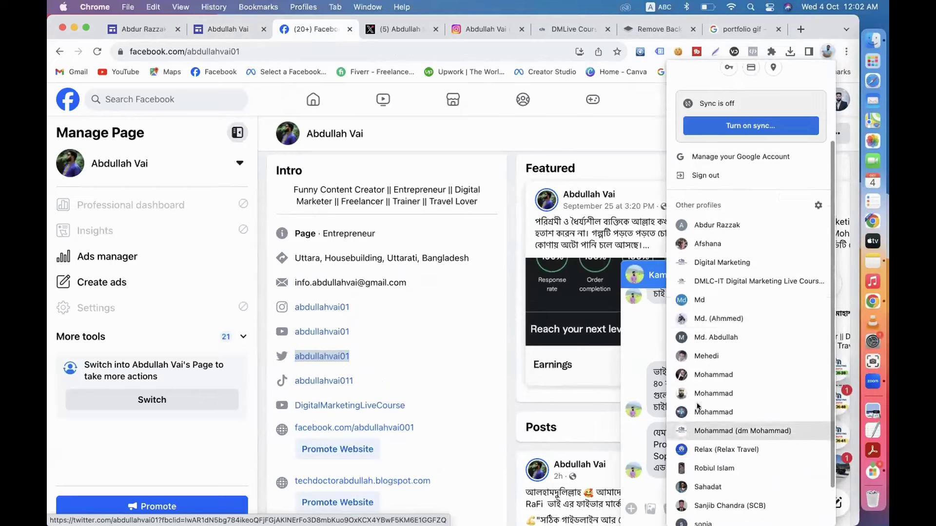
{"action": "left_click", "coordinate": [707, 375]}
{"action": "left_click", "coordinate": [153, 71]}
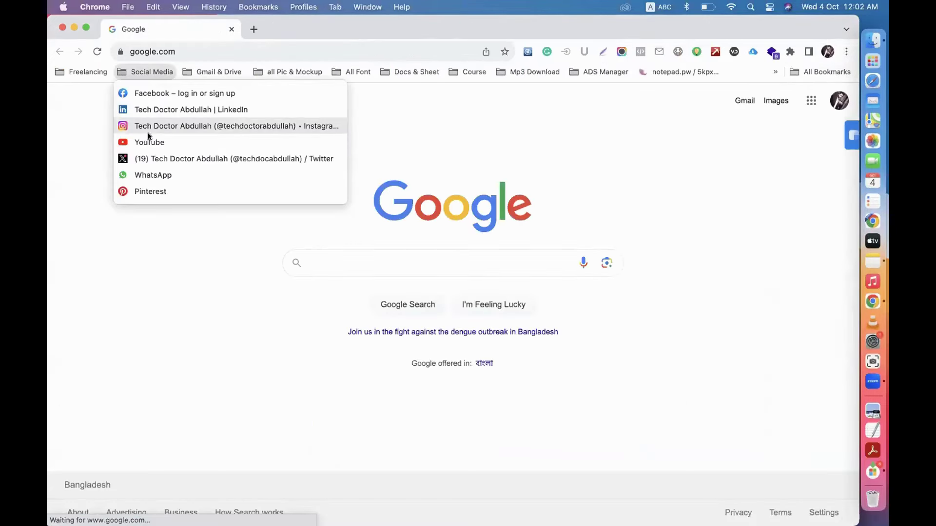
{"action": "left_click", "coordinate": [164, 110]}
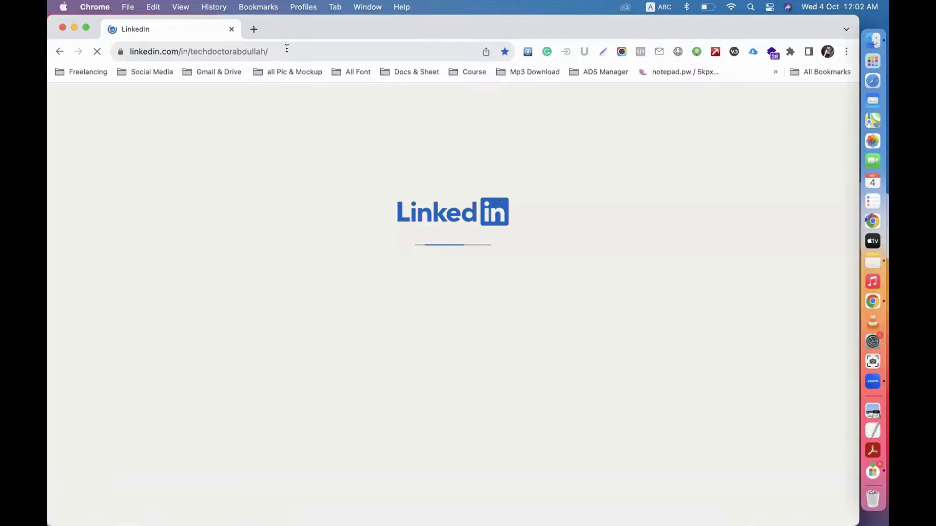
{"action": "left_click", "coordinate": [287, 48]}
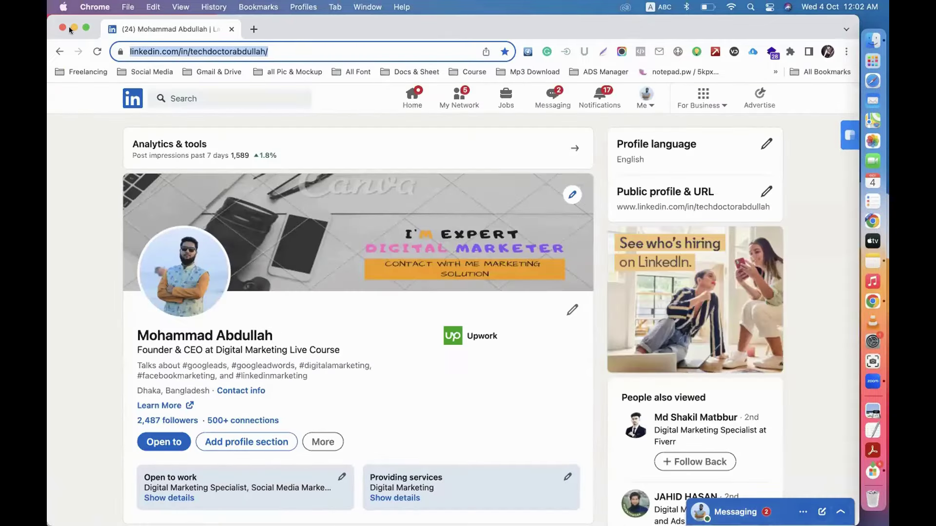
{"action": "left_click", "coordinate": [62, 26]}
{"action": "left_click", "coordinate": [228, 28]}
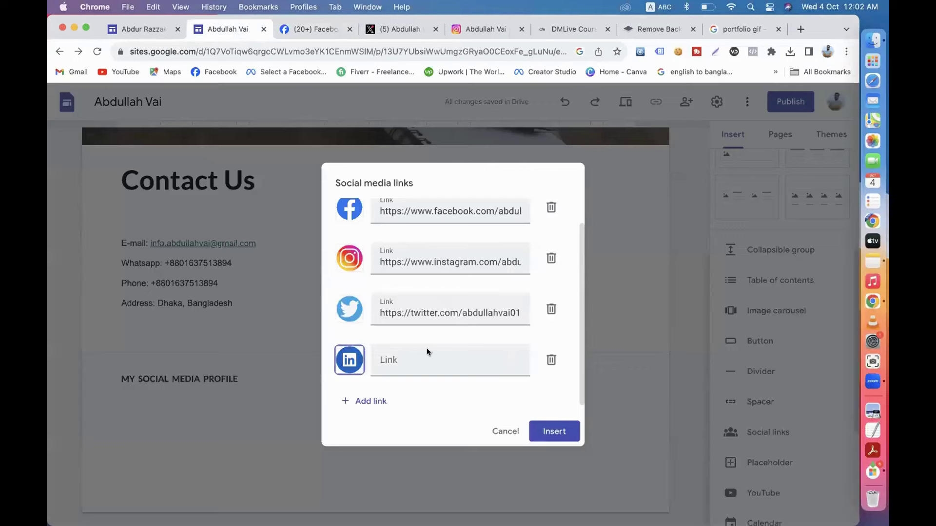
Fill the fourth link with the LinkedIn address and insert the Facebook, Instagram, Twitter and LinkedIn icons
{"action": "left_click", "coordinate": [424, 360]}
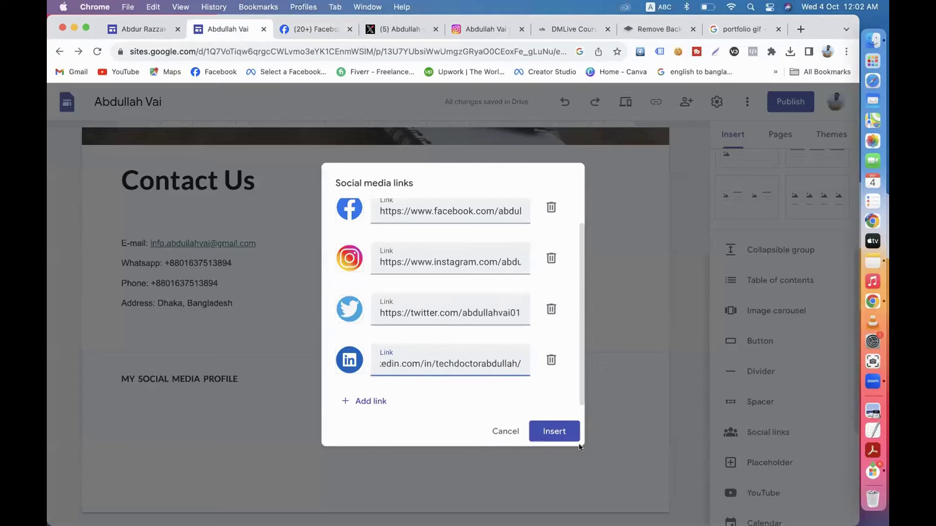
{"action": "left_click", "coordinate": [554, 433]}
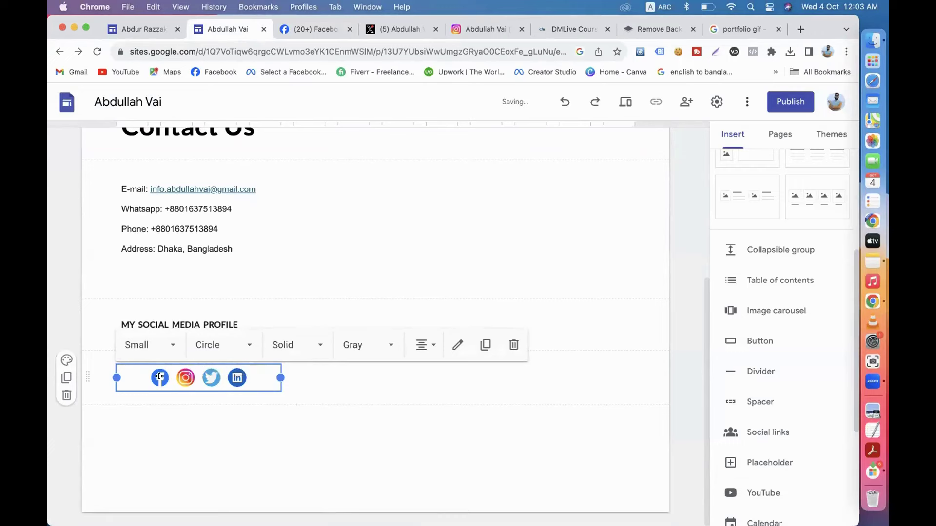
Keep the social icons circular, align them left and set their size to Medium
{"action": "left_click", "coordinate": [242, 347]}
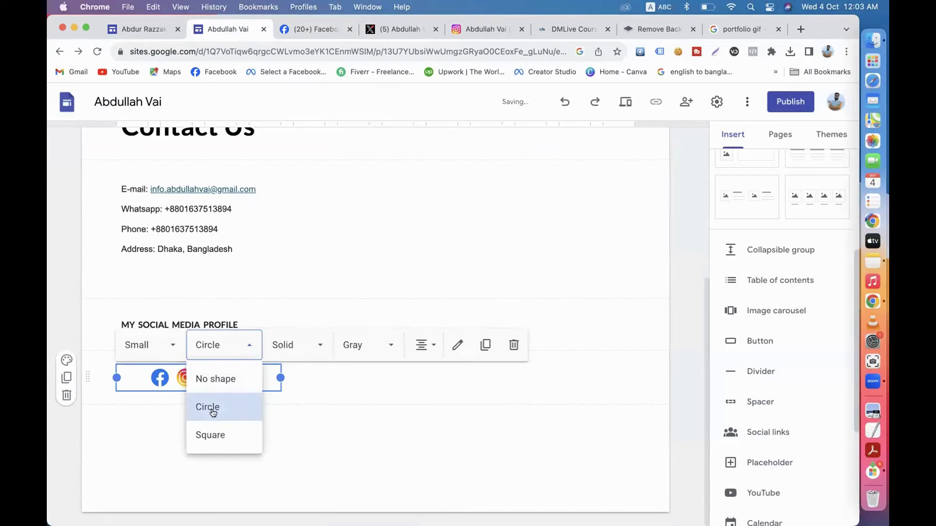
{"action": "left_click", "coordinate": [212, 433]}
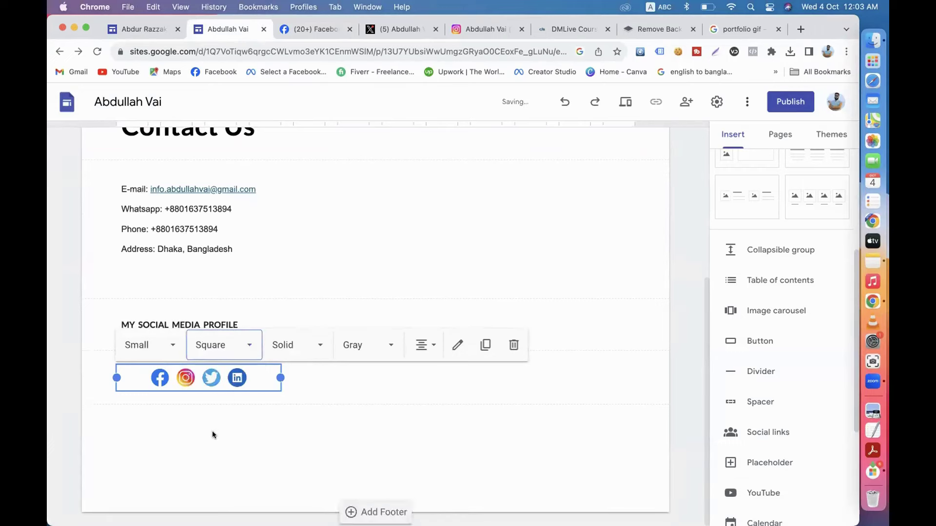
{"action": "left_click", "coordinate": [243, 344]}
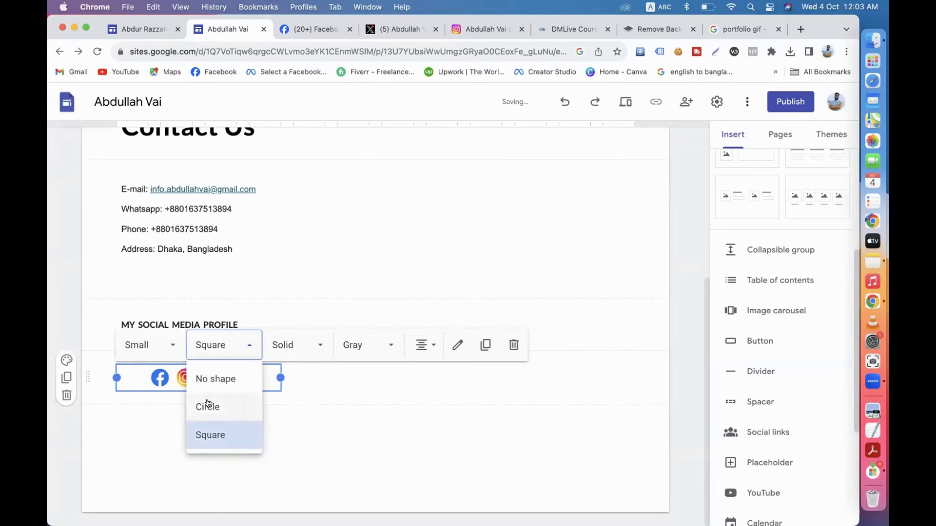
{"action": "left_click", "coordinate": [208, 406]}
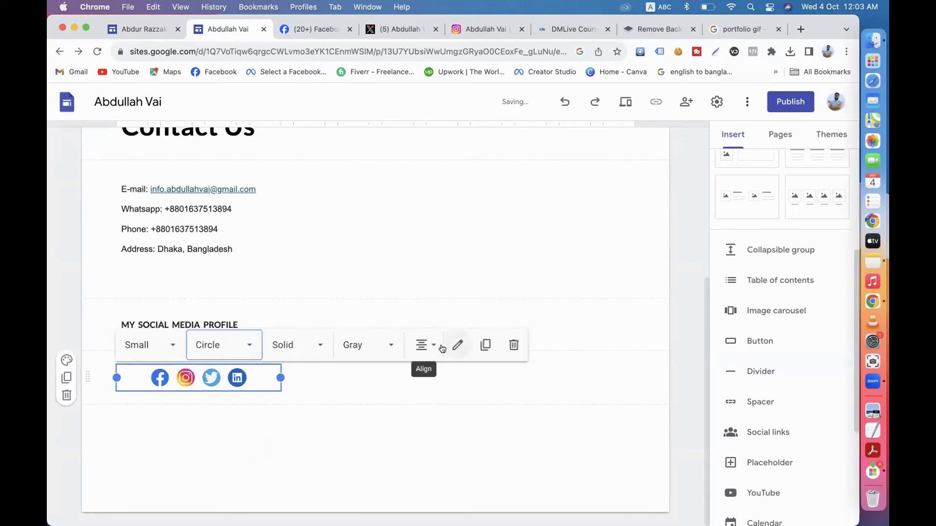
{"action": "left_click", "coordinate": [421, 380]}
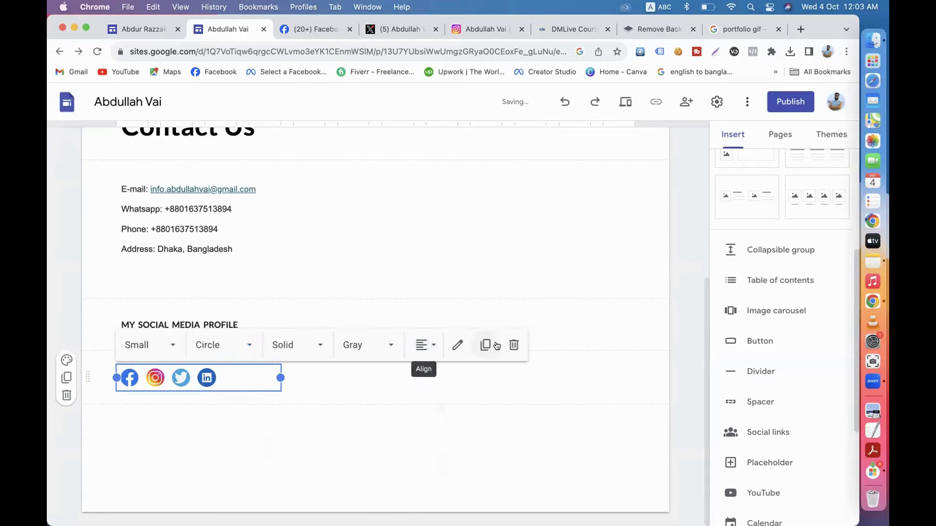
{"action": "left_click", "coordinate": [170, 350]}
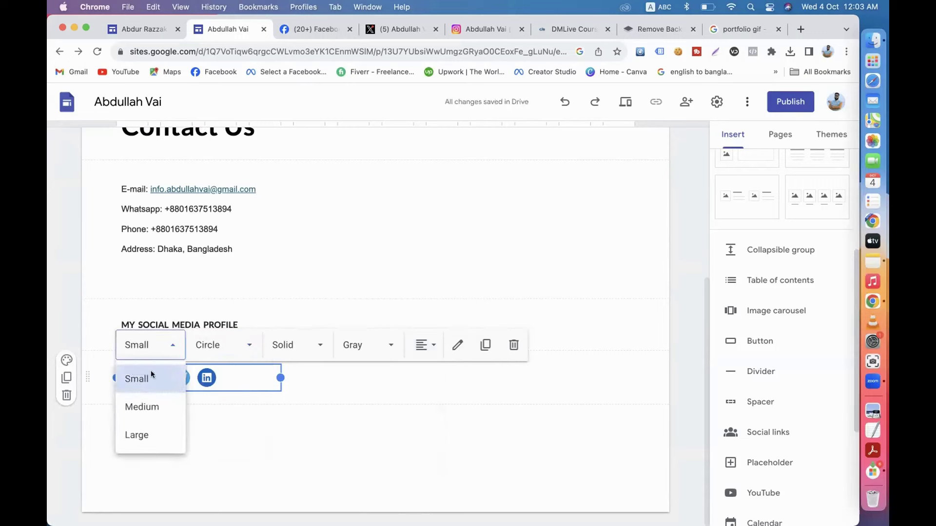
{"action": "left_click", "coordinate": [141, 404]}
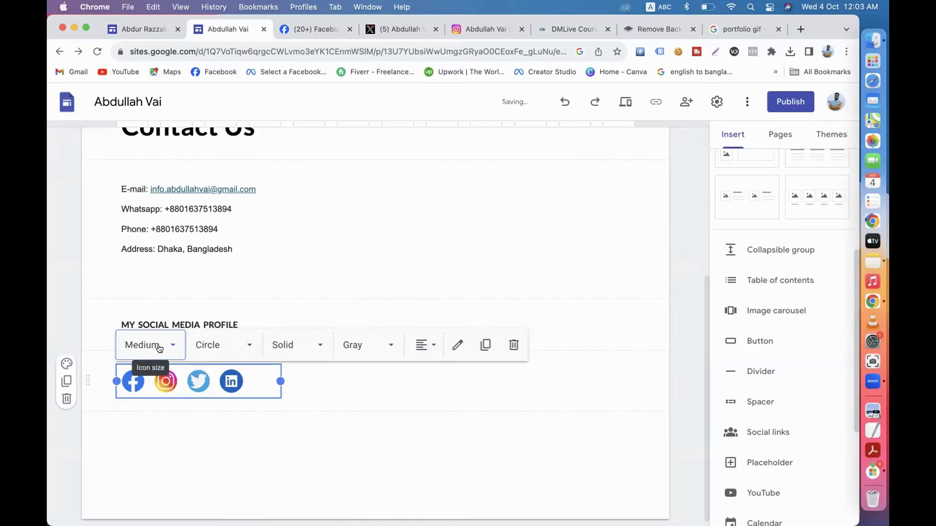
{"action": "left_click", "coordinate": [230, 433]}
{"action": "scroll", "coordinate": [335, 418], "scroll_direction": "up", "scroll_amount": 3}
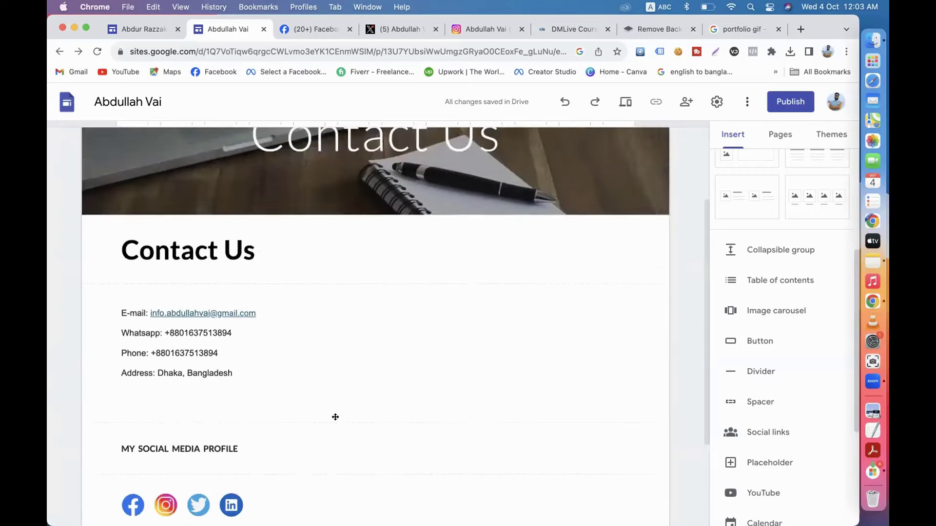
{"action": "scroll", "coordinate": [335, 417], "scroll_direction": "down", "scroll_amount": 3}
{"action": "scroll", "coordinate": [335, 417], "scroll_direction": "up", "scroll_amount": 5}
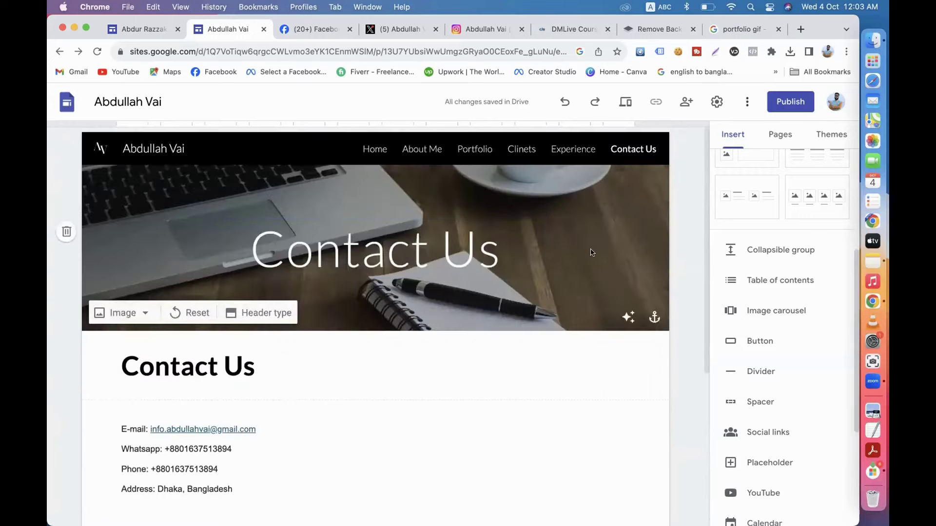
{"action": "scroll", "coordinate": [590, 250], "scroll_direction": "down", "scroll_amount": 5}
{"action": "scroll", "coordinate": [589, 250], "scroll_direction": "up", "scroll_amount": 5}
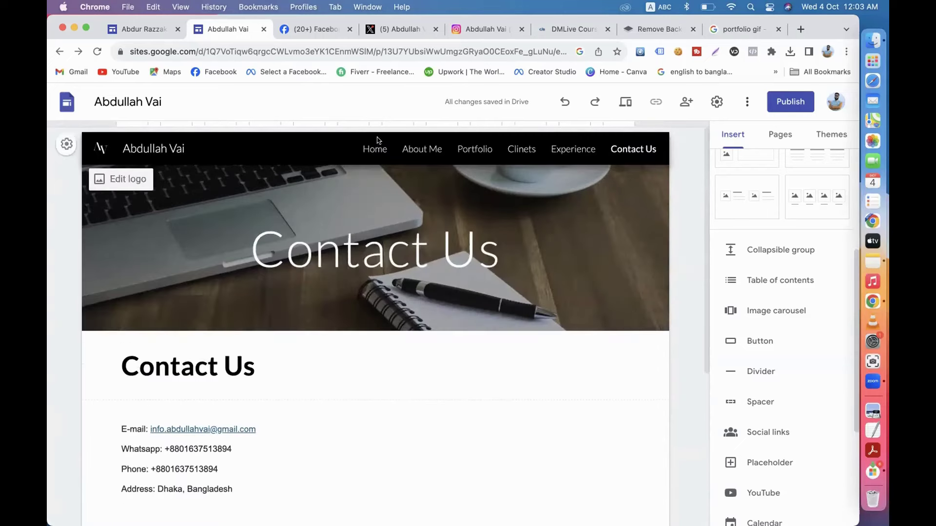
{"action": "left_click", "coordinate": [374, 151]}
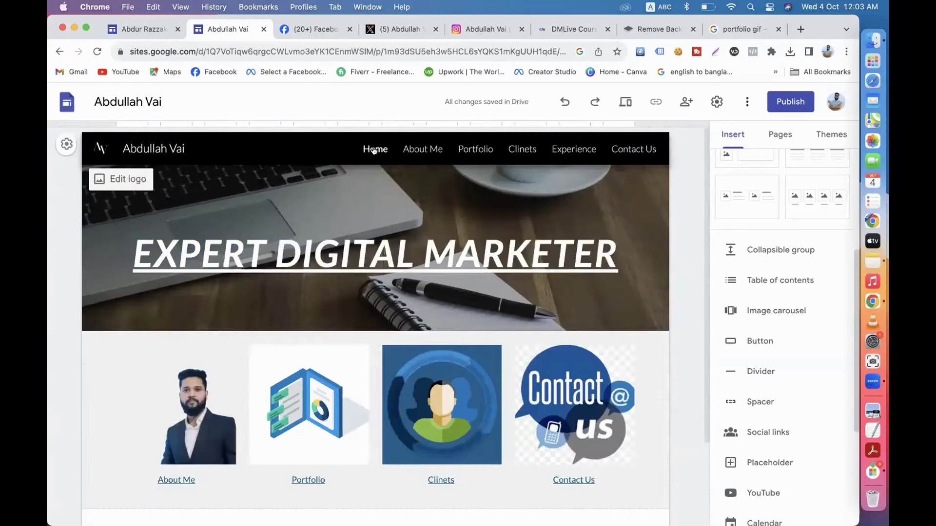
{"action": "scroll", "coordinate": [344, 291], "scroll_direction": "down", "scroll_amount": 2}
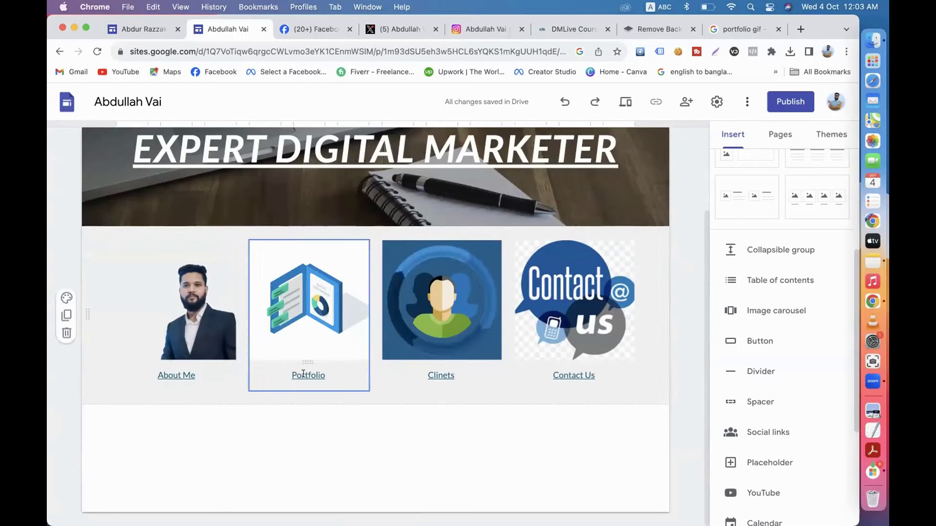
{"action": "left_click", "coordinate": [624, 101]}
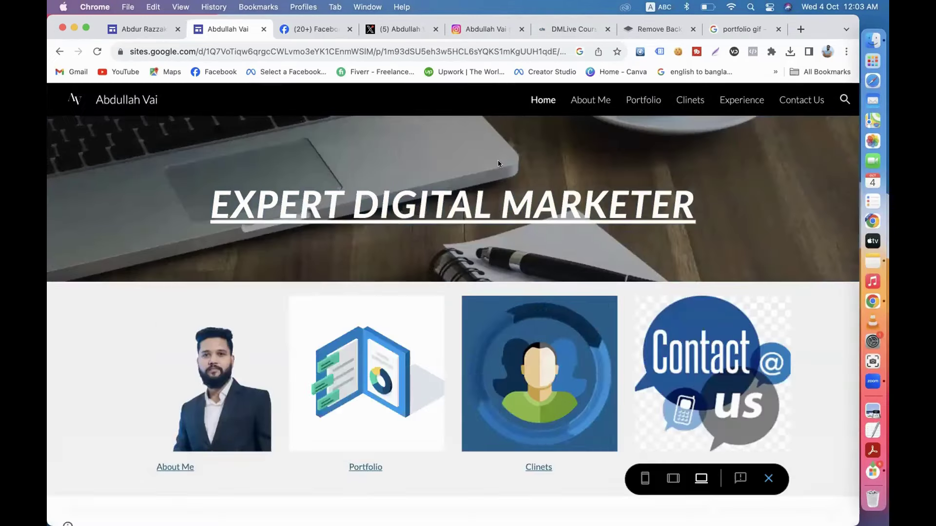
{"action": "left_click", "coordinate": [164, 467]}
{"action": "scroll", "coordinate": [377, 348], "scroll_direction": "down", "scroll_amount": 7}
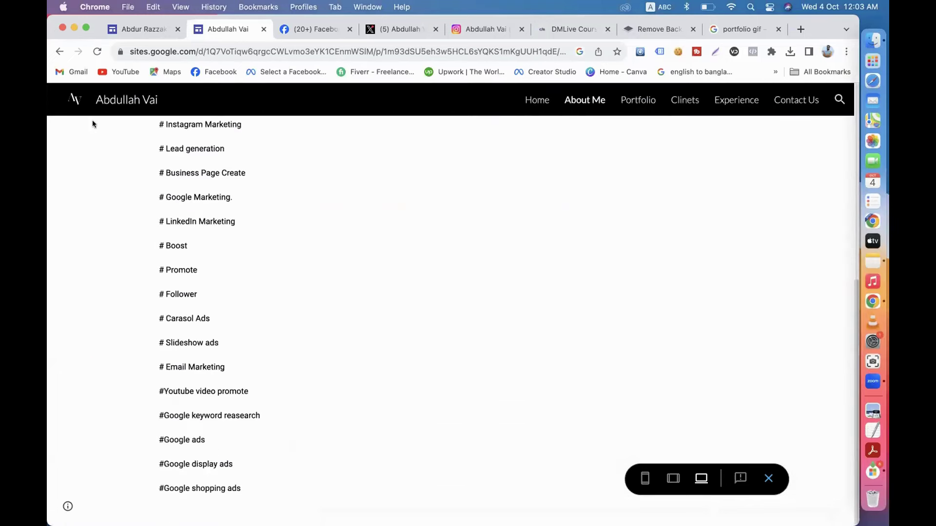
{"action": "left_click", "coordinate": [58, 52]}
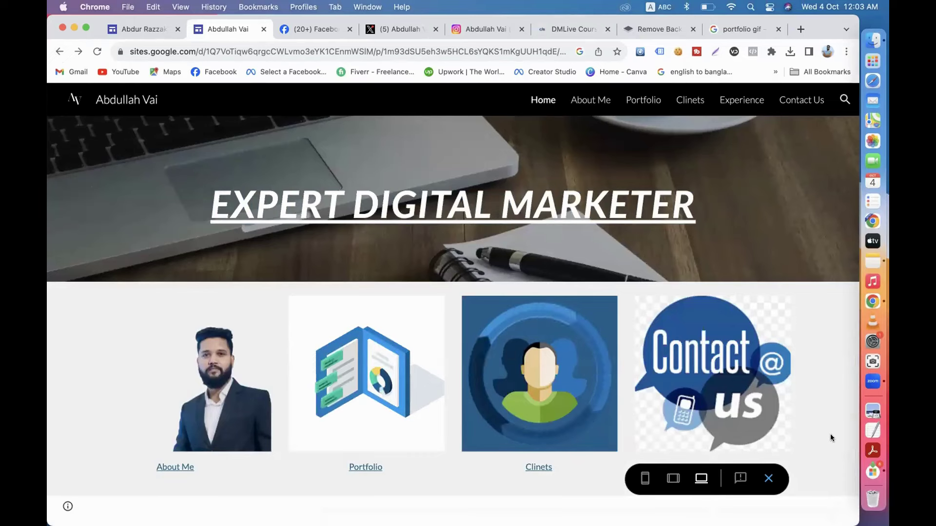
{"action": "left_click", "coordinate": [805, 100]}
{"action": "scroll", "coordinate": [264, 393], "scroll_direction": "down", "scroll_amount": 2}
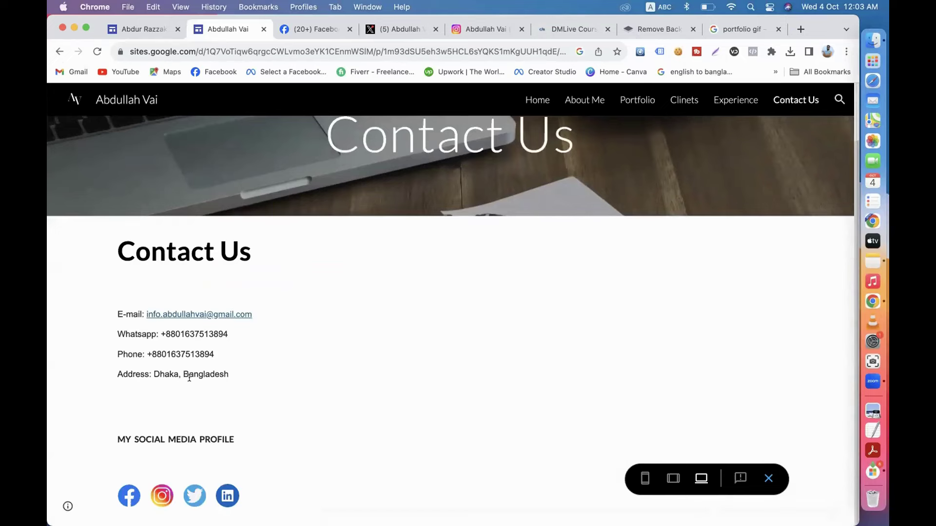
{"action": "scroll", "coordinate": [255, 408], "scroll_direction": "up", "scroll_amount": 1}
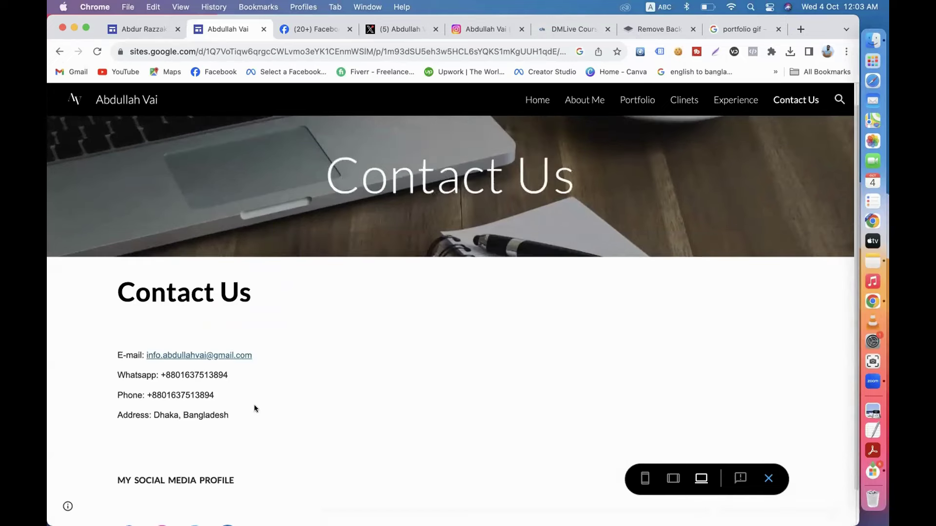
{"action": "left_click", "coordinate": [769, 477]}
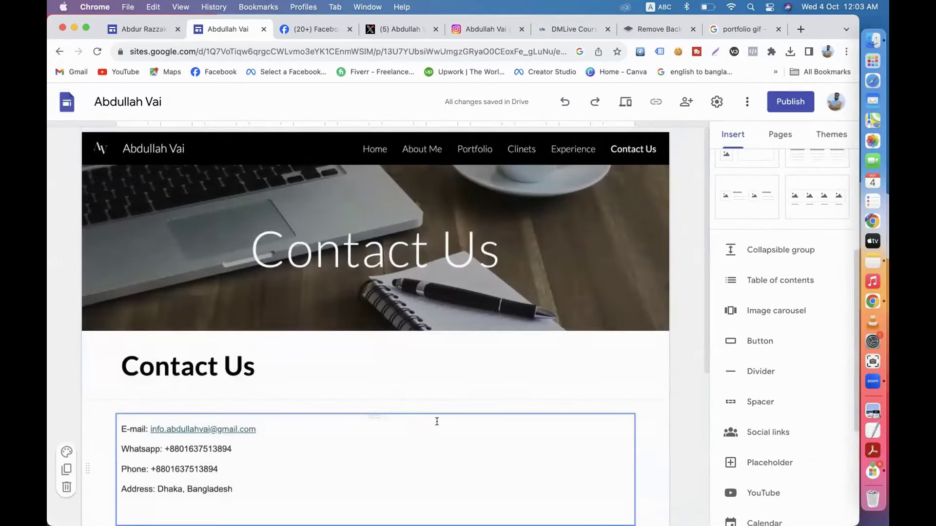
Insert a divider below the Home page image links, move it lower, and add a footer
{"action": "scroll", "coordinate": [436, 420], "scroll_direction": "down", "scroll_amount": 4}
{"action": "scroll", "coordinate": [415, 341], "scroll_direction": "up", "scroll_amount": 4}
{"action": "left_click", "coordinate": [376, 146]}
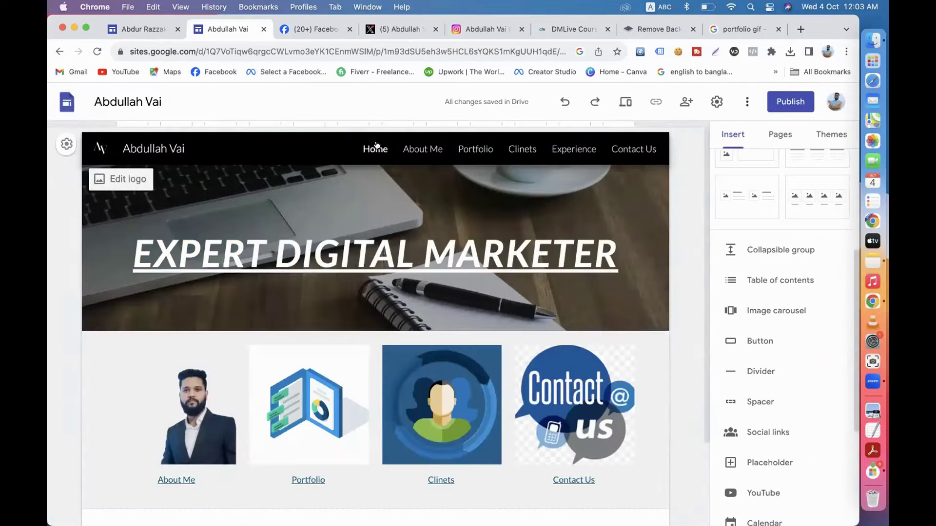
{"action": "scroll", "coordinate": [665, 247], "scroll_direction": "down", "scroll_amount": 3}
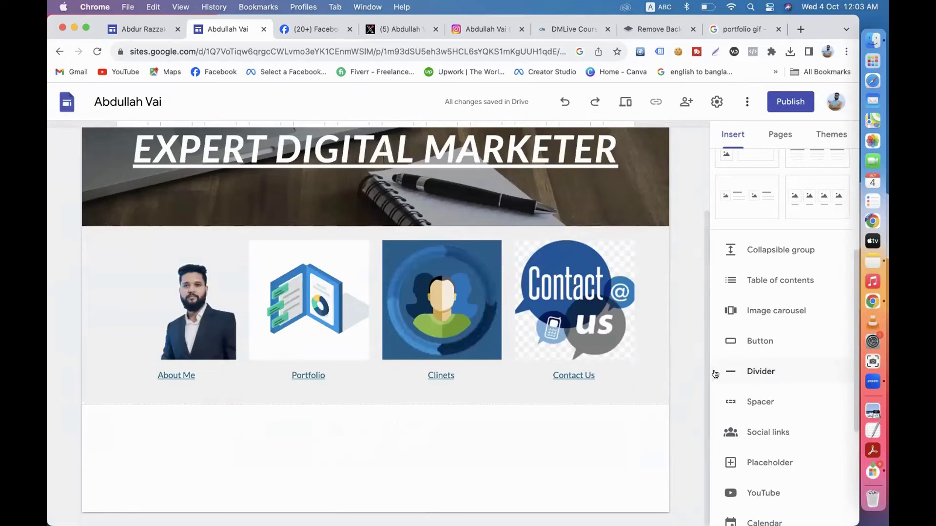
{"action": "left_click", "coordinate": [761, 371]}
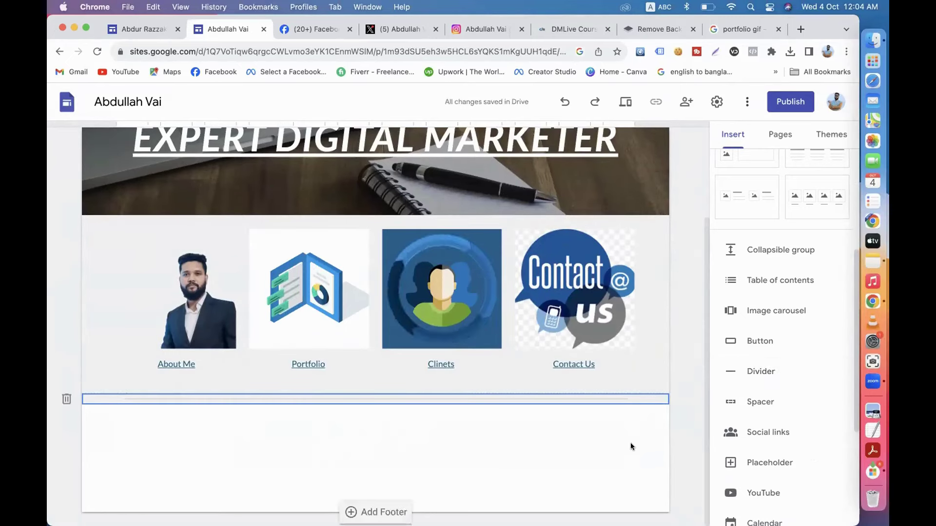
{"action": "left_click", "coordinate": [604, 428]}
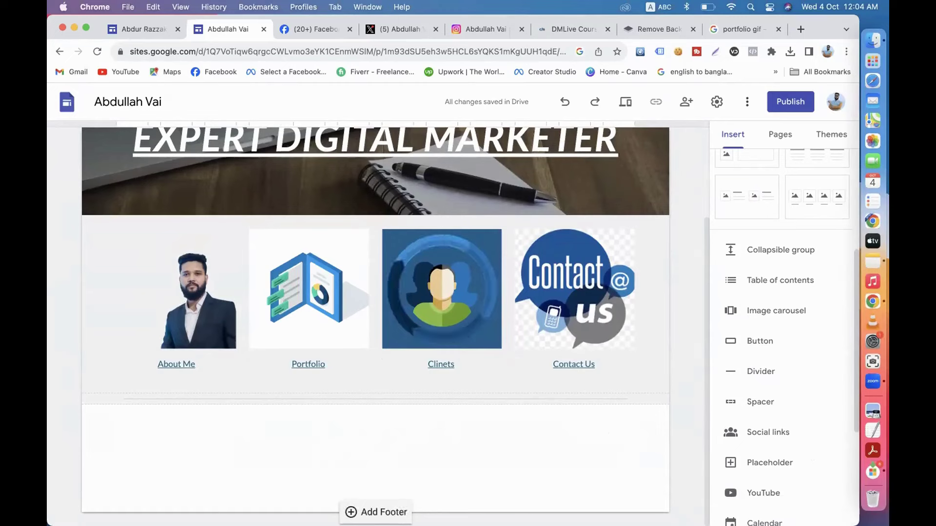
{"action": "left_click", "coordinate": [415, 405]}
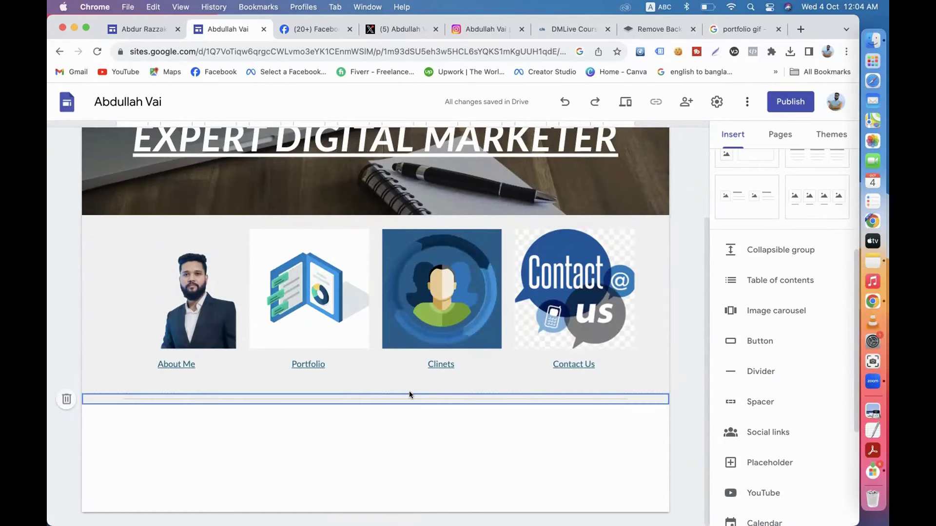
{"action": "left_click", "coordinate": [417, 406]}
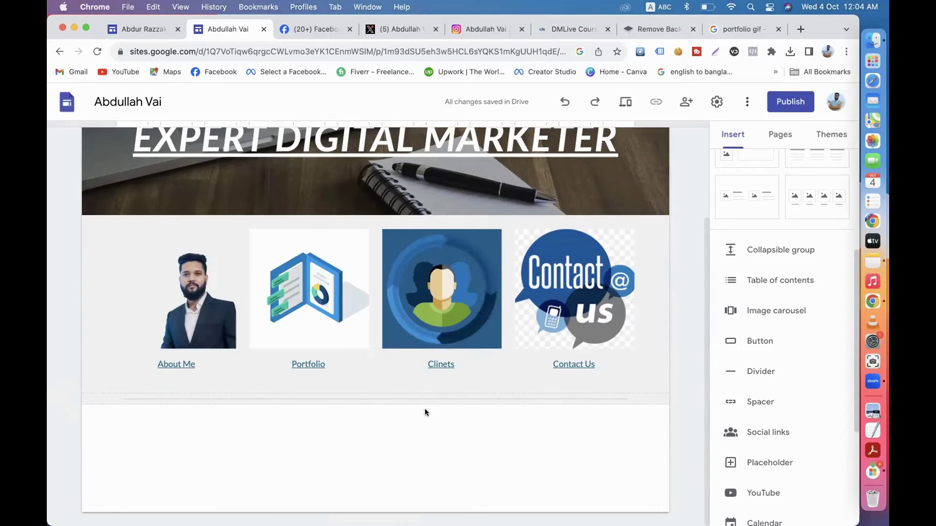
{"action": "left_click_drag", "start_coordinate": [426, 400], "coordinate": [432, 422]}
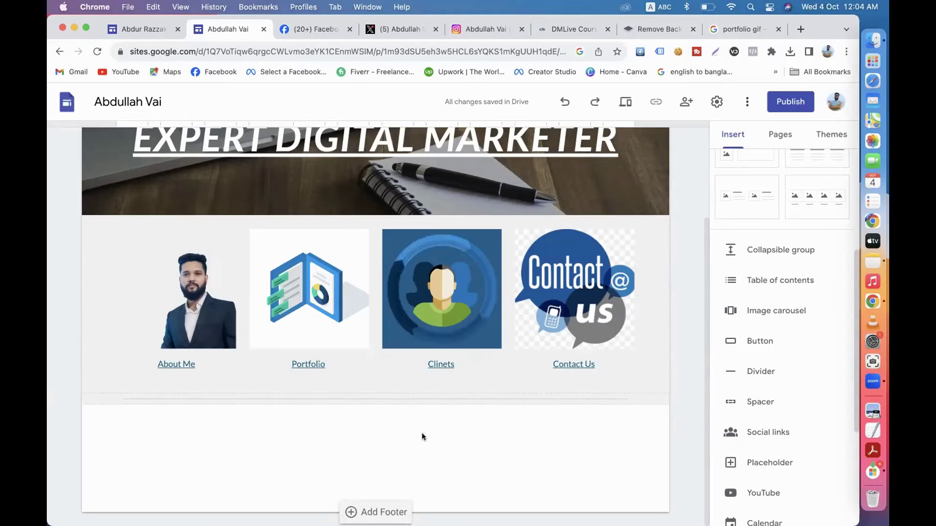
{"action": "left_click", "coordinate": [373, 512]}
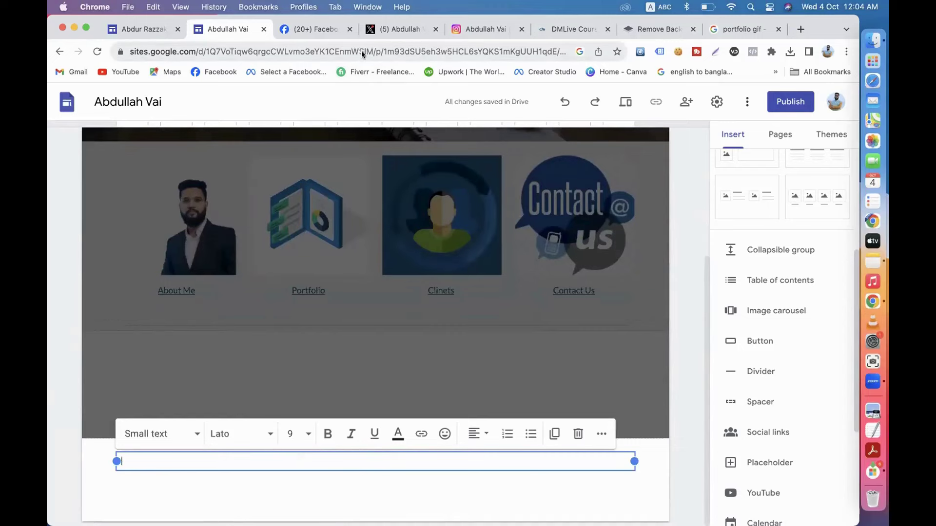
Paste 'All rights reserved' into the footer text box and center it, matching the reference site
{"action": "left_click", "coordinate": [131, 29]}
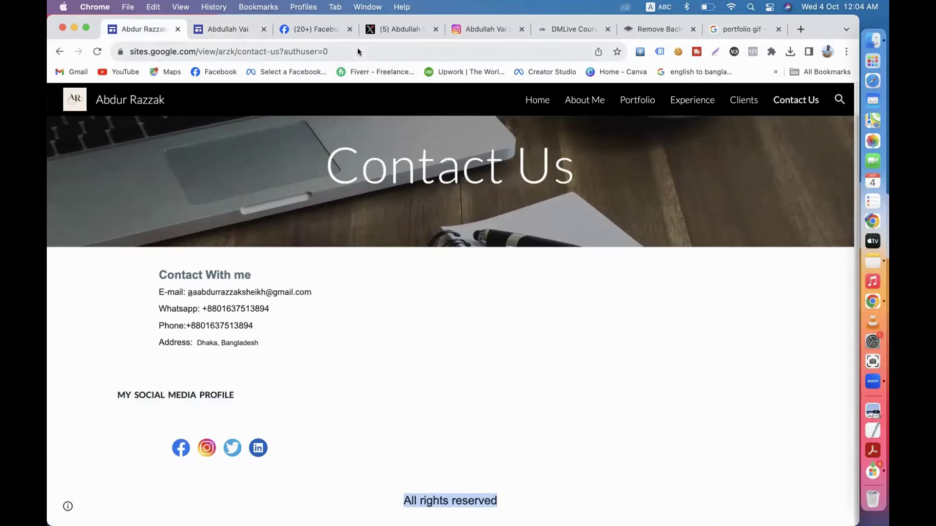
{"action": "left_click", "coordinate": [219, 28]}
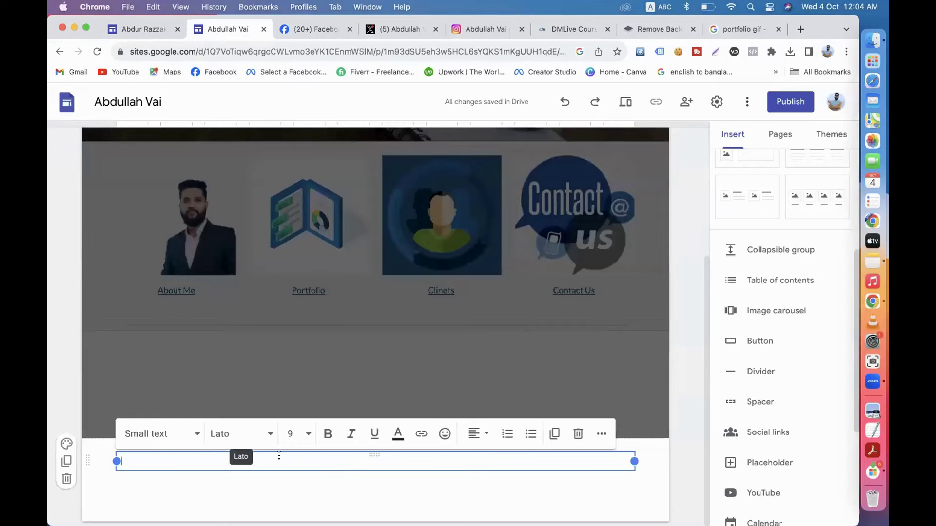
{"action": "type", "text": "All rights reserved"}
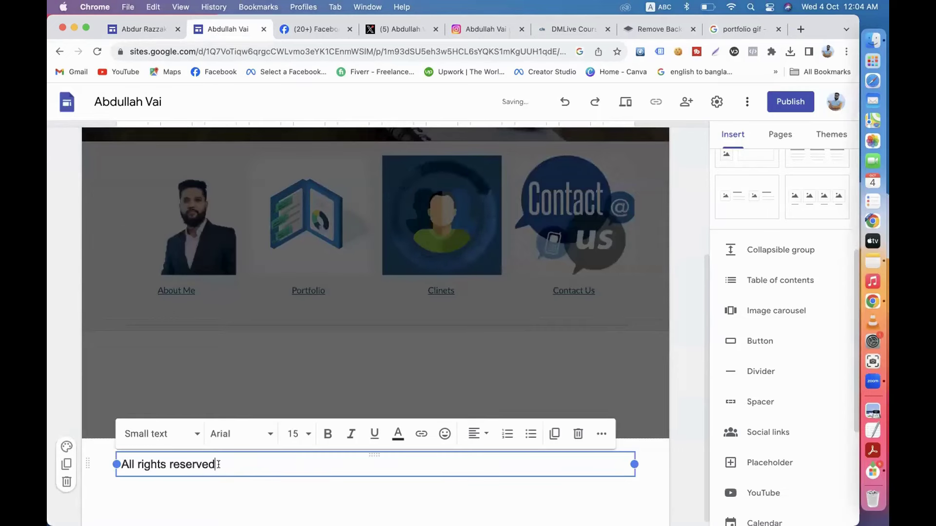
{"action": "left_click", "coordinate": [481, 434]}
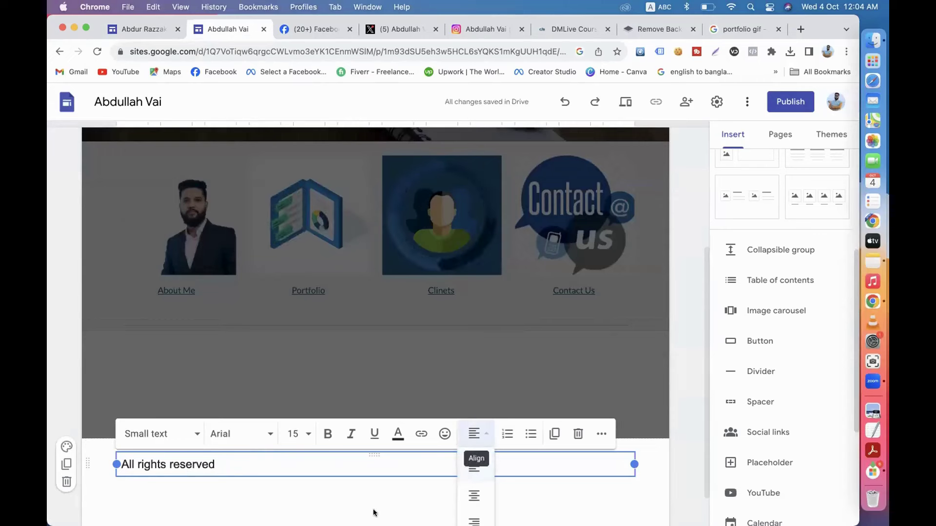
{"action": "left_click", "coordinate": [472, 497]}
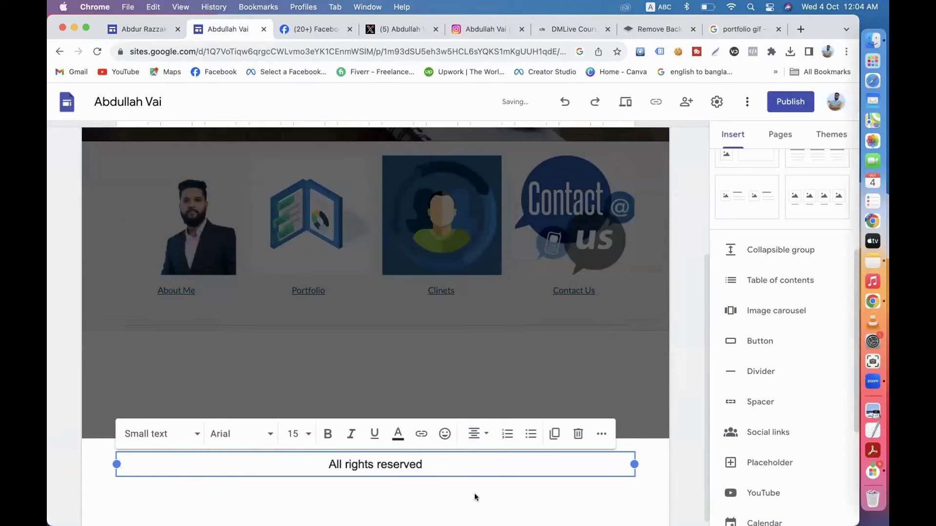
{"action": "left_click", "coordinate": [689, 438]}
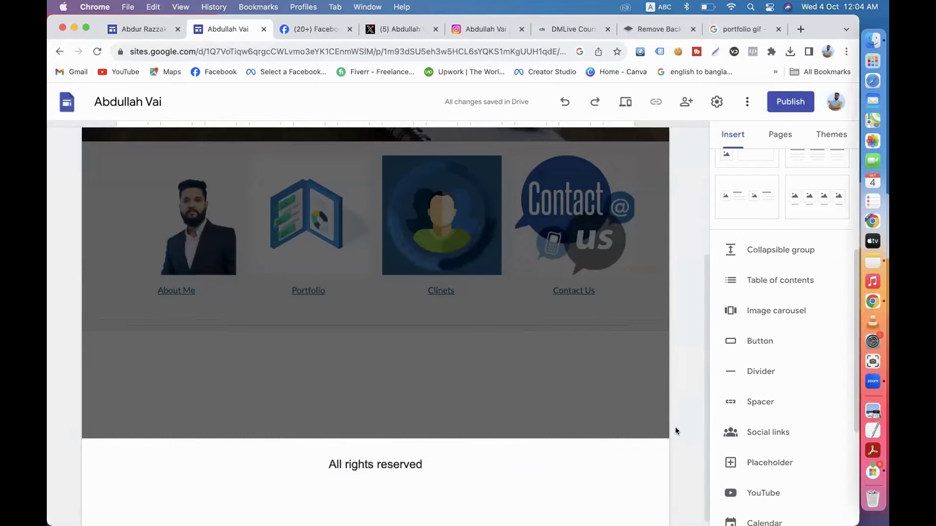
{"action": "scroll", "coordinate": [675, 424], "scroll_direction": "up", "scroll_amount": 5}
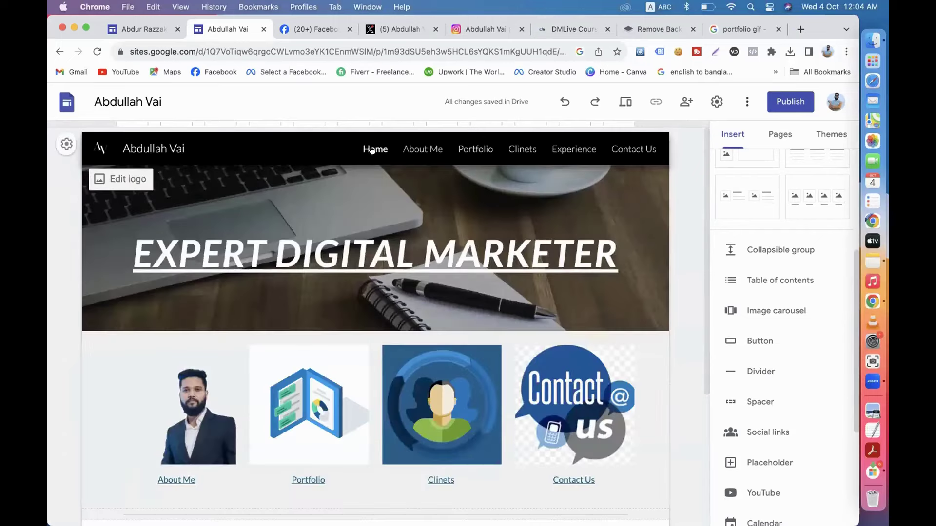
Insert a four-image layout section below the Home page's row of link images
{"action": "scroll", "coordinate": [454, 328], "scroll_direction": "down", "scroll_amount": 4}
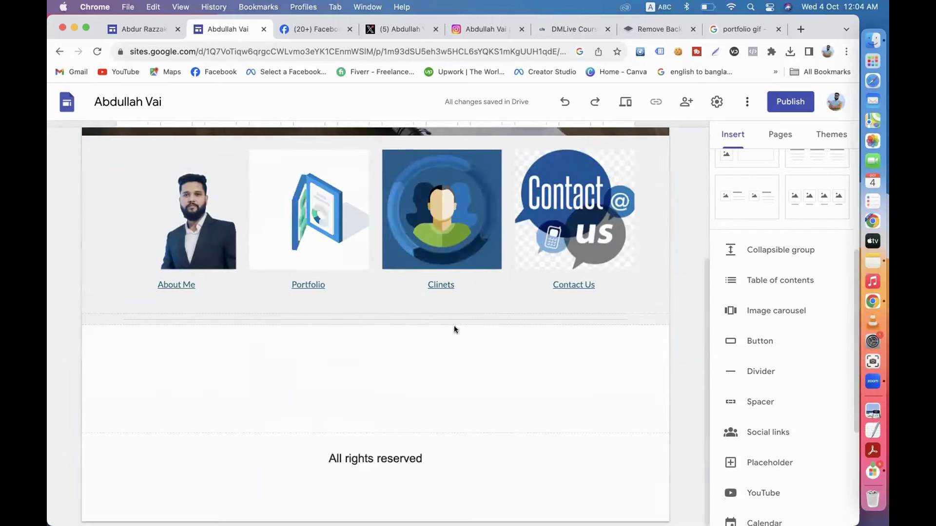
{"action": "scroll", "coordinate": [476, 313], "scroll_direction": "up", "scroll_amount": 4}
{"action": "left_click", "coordinate": [416, 149]}
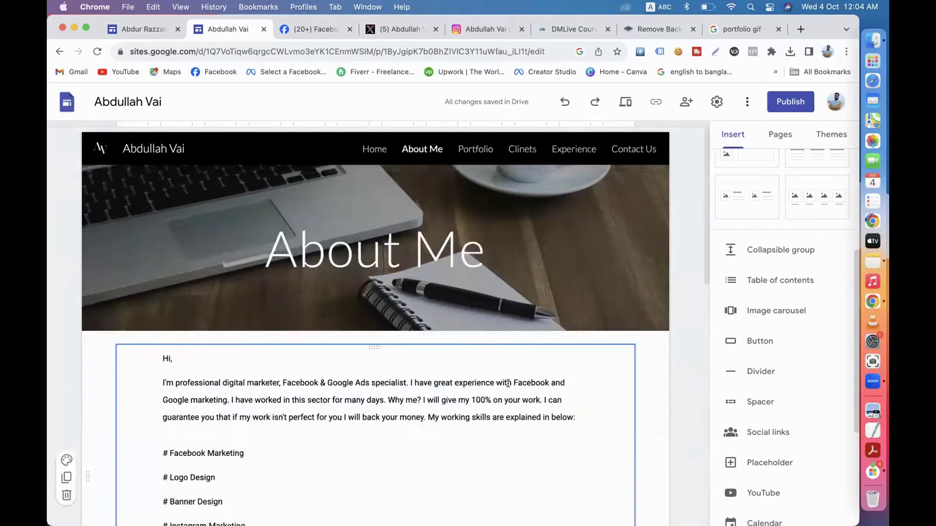
{"action": "scroll", "coordinate": [508, 382], "scroll_direction": "down", "scroll_amount": 10}
{"action": "scroll", "coordinate": [474, 361], "scroll_direction": "up", "scroll_amount": 10}
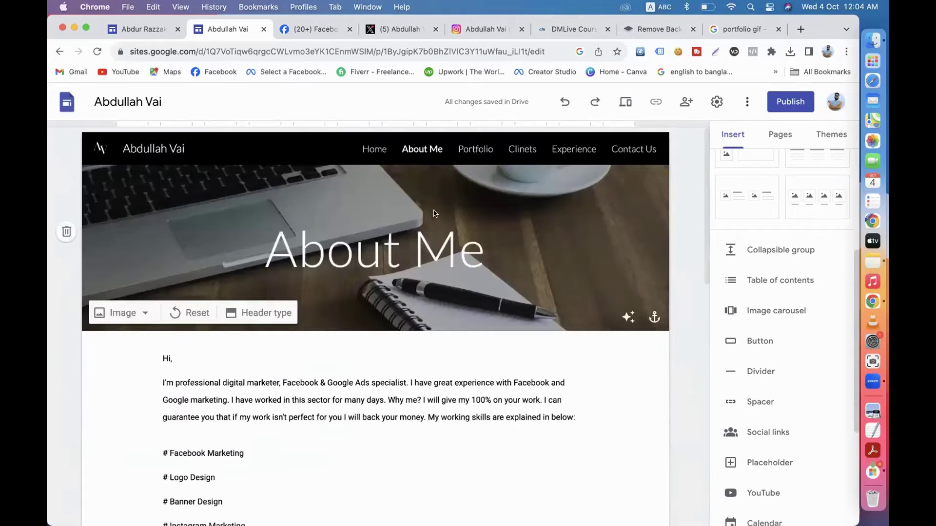
{"action": "left_click", "coordinate": [375, 150]}
{"action": "scroll", "coordinate": [385, 333], "scroll_direction": "down", "scroll_amount": 5}
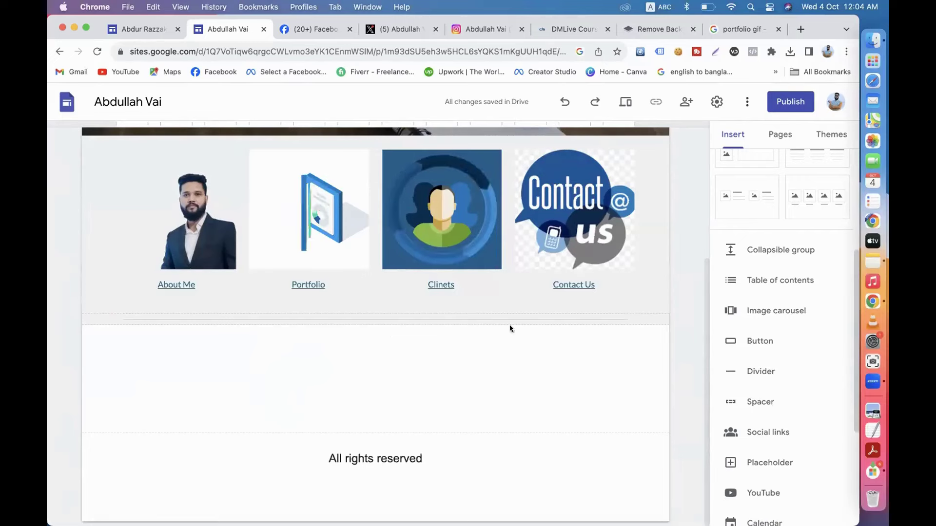
{"action": "left_click", "coordinate": [814, 199]}
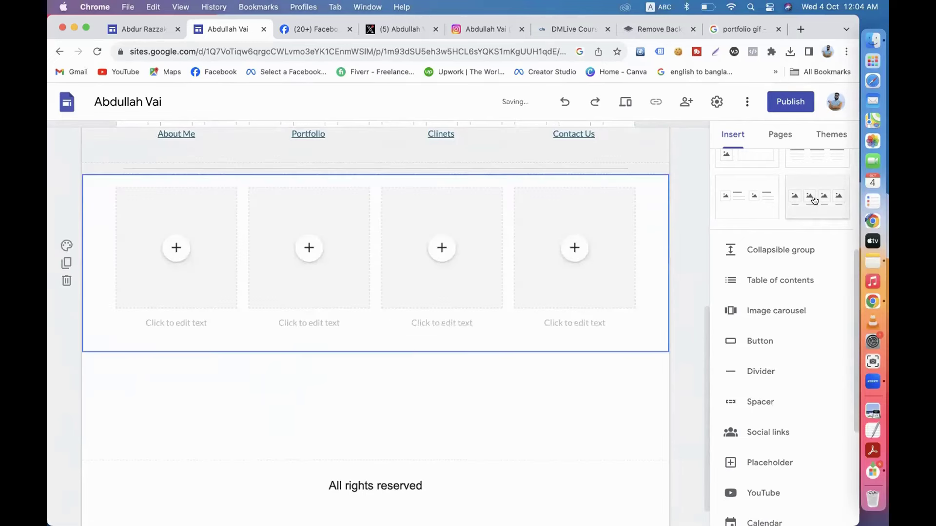
{"action": "scroll", "coordinate": [414, 349], "scroll_direction": "up", "scroll_amount": 5}
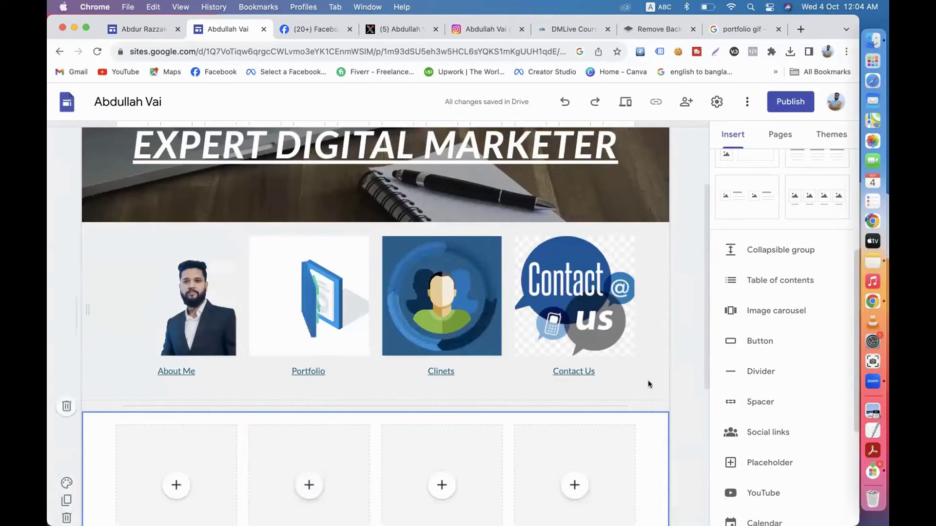
{"action": "scroll", "coordinate": [361, 385], "scroll_direction": "down", "scroll_amount": 3}
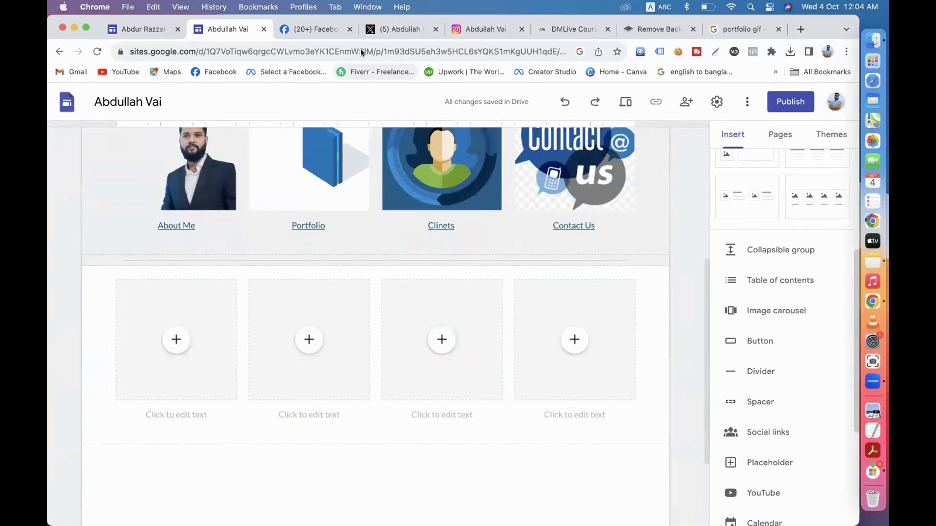
{"action": "left_click", "coordinate": [141, 29]}
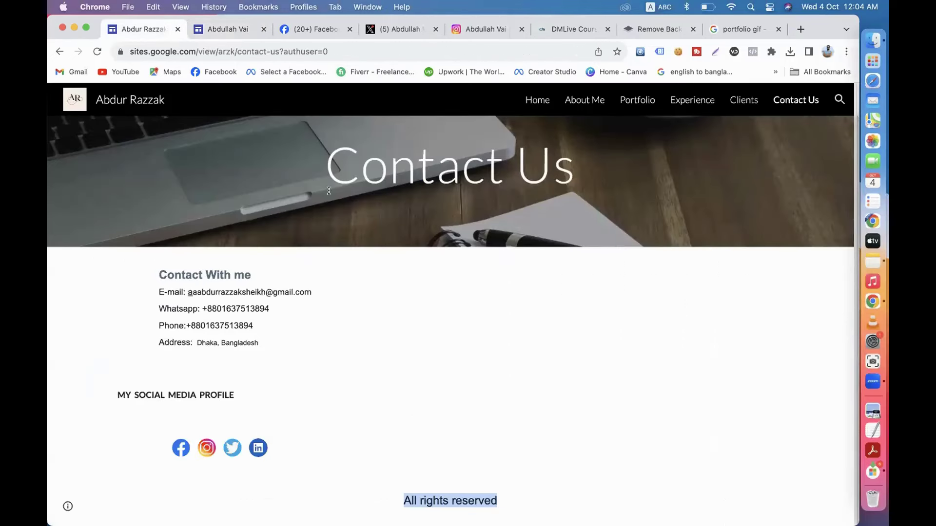
{"action": "left_click", "coordinate": [537, 99]}
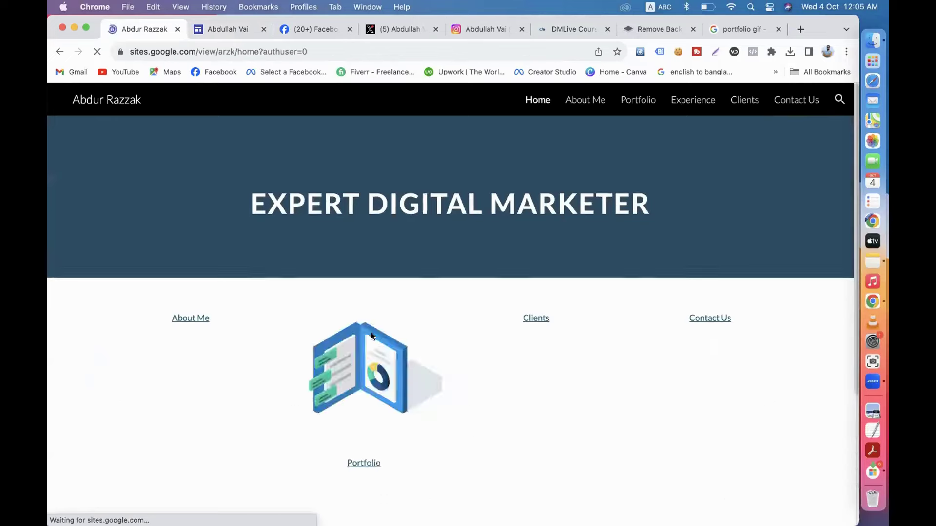
{"action": "scroll", "coordinate": [287, 348], "scroll_direction": "down", "scroll_amount": 5}
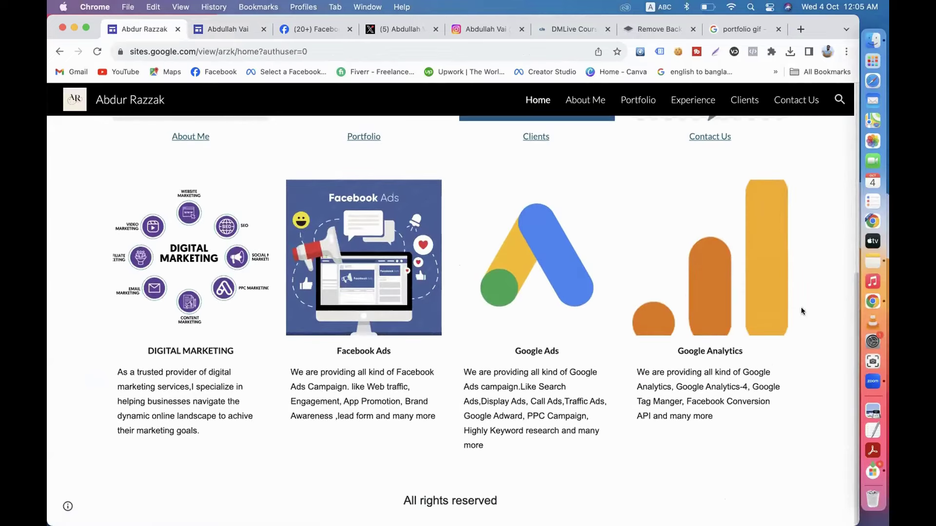
{"action": "left_click", "coordinate": [213, 22]}
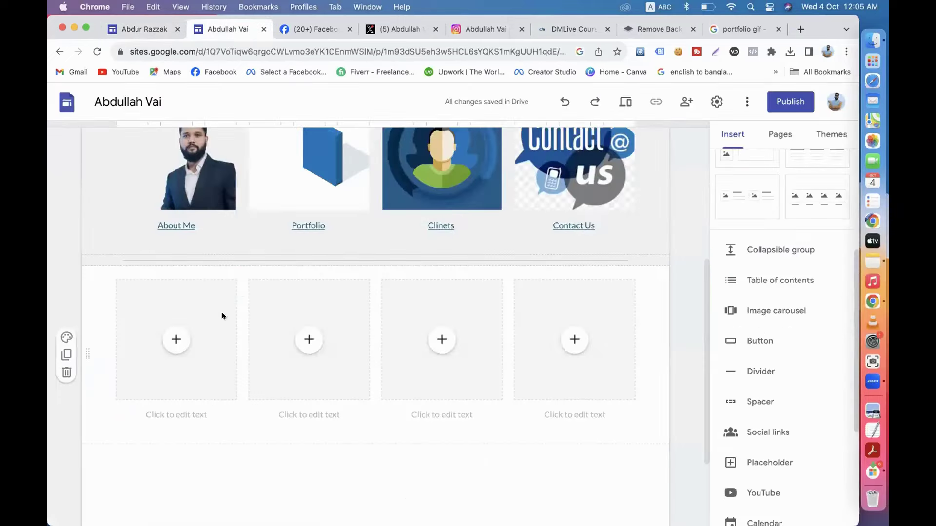
{"action": "scroll", "coordinate": [413, 342], "scroll_direction": "up", "scroll_amount": 5}
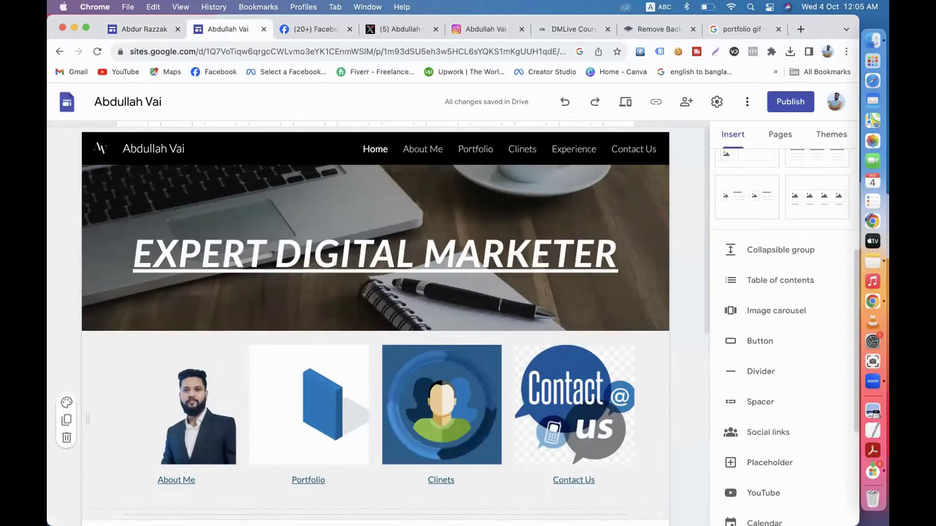
{"action": "scroll", "coordinate": [698, 306], "scroll_direction": "down", "scroll_amount": 8}
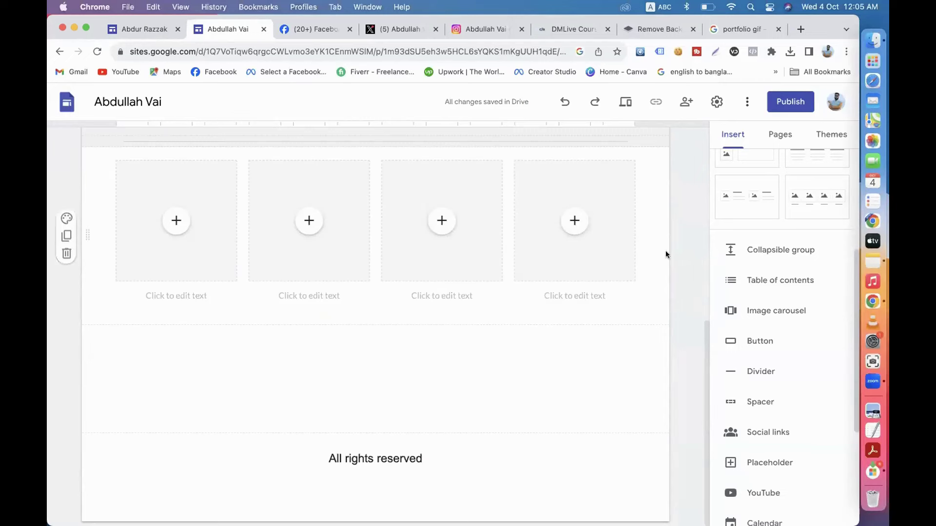
{"action": "scroll", "coordinate": [399, 359], "scroll_direction": "up", "scroll_amount": 2}
{"action": "left_click", "coordinate": [124, 362]}
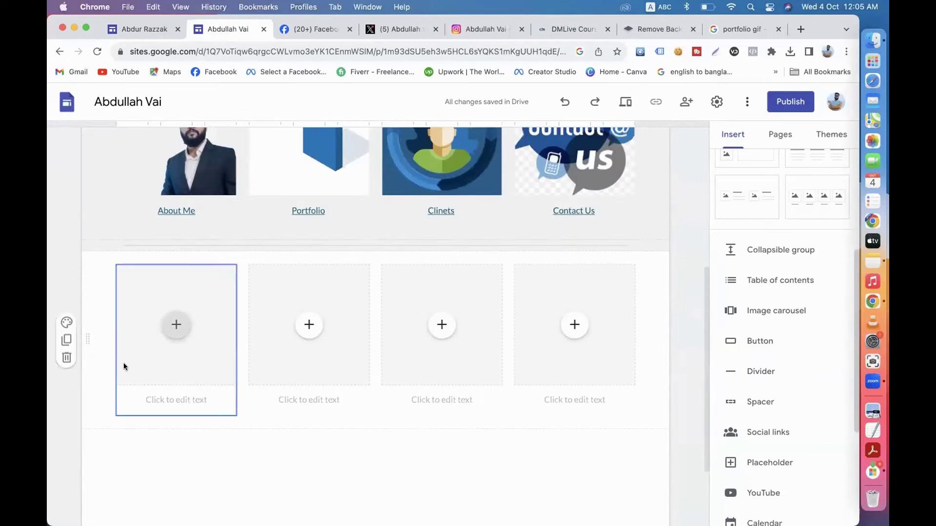
Upload DIGITAL MARKETING gsite.png from Downloads into the first image tile
{"action": "left_click", "coordinate": [168, 325]}
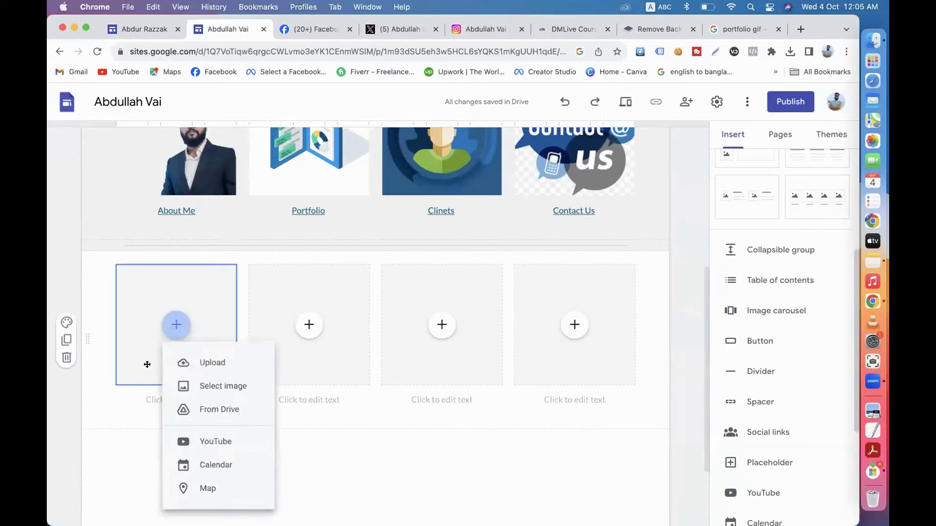
{"action": "left_click", "coordinate": [190, 363]}
{"action": "left_click", "coordinate": [194, 255]}
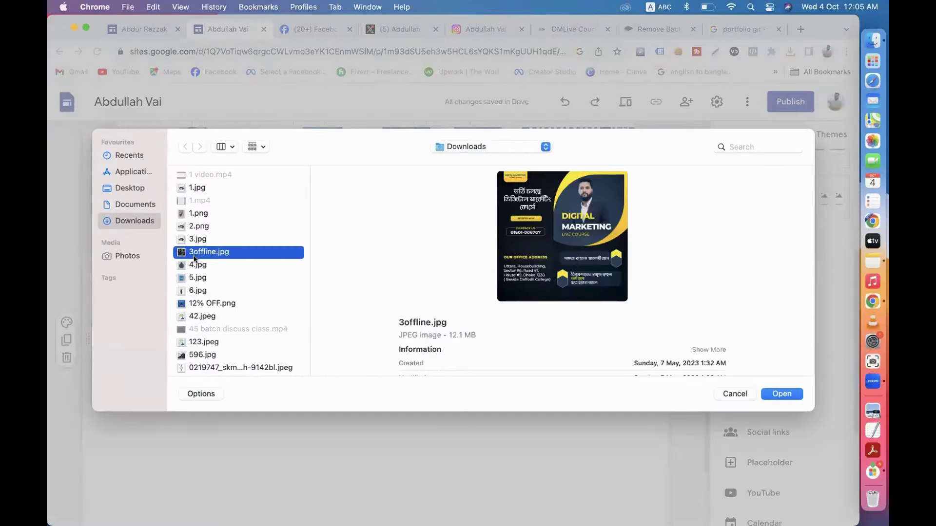
{"action": "key", "text": "d"}
{"action": "scroll", "coordinate": [194, 257], "scroll_direction": "down", "scroll_amount": 5}
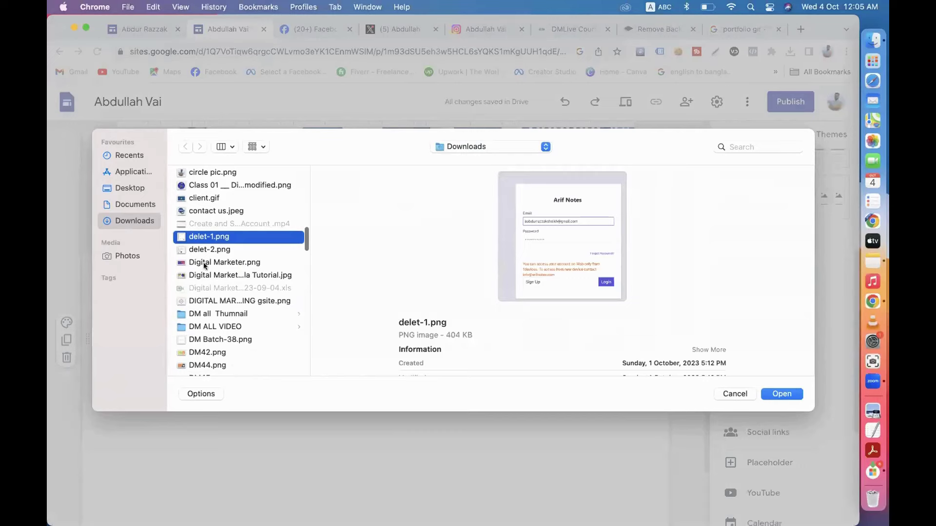
{"action": "left_click", "coordinate": [201, 275]}
{"action": "left_click", "coordinate": [204, 302]}
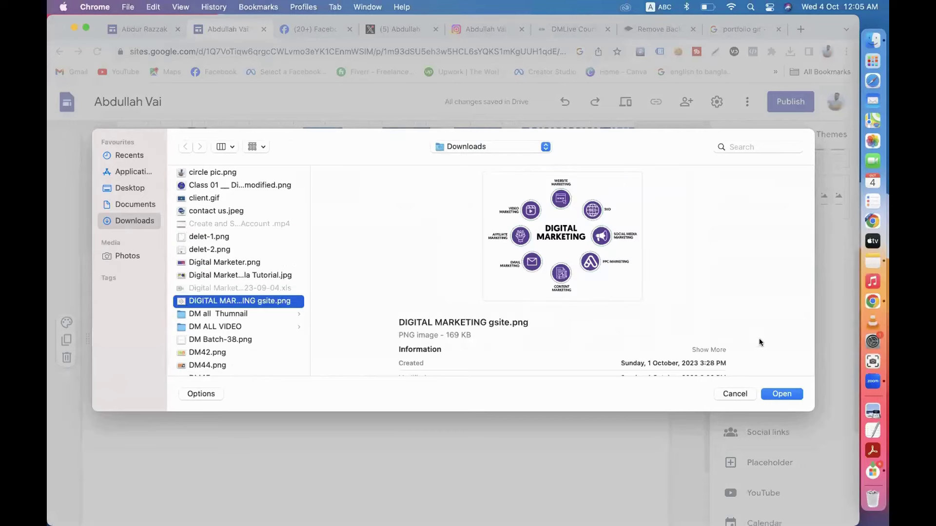
{"action": "left_click", "coordinate": [780, 394]}
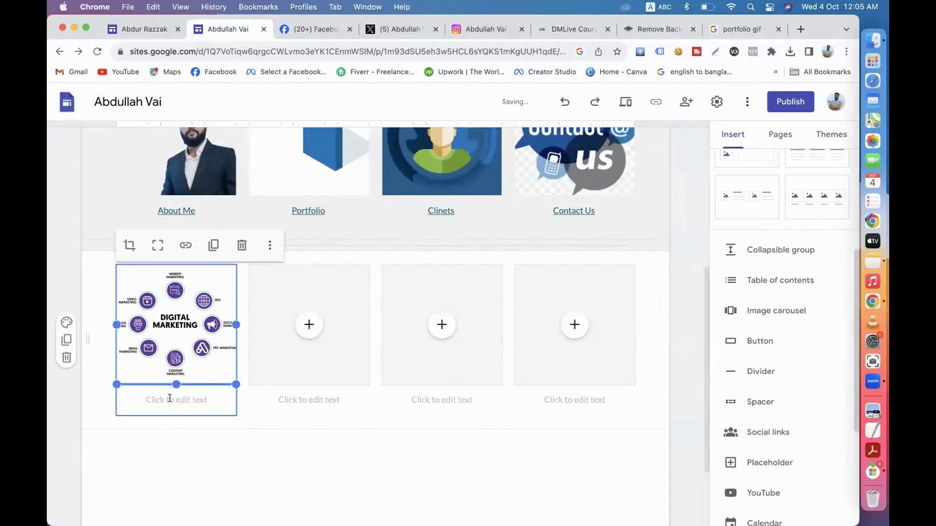
Caption the first tile 'DIGITAL MARKETING' and check the reference site's next service card
{"action": "left_click", "coordinate": [171, 399]}
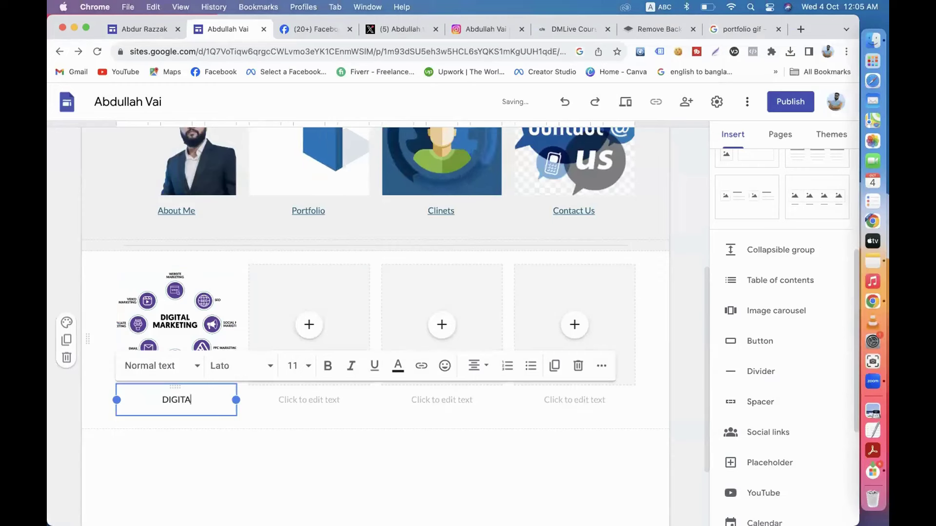
{"action": "type", "text": "DIGITAL MARK"}
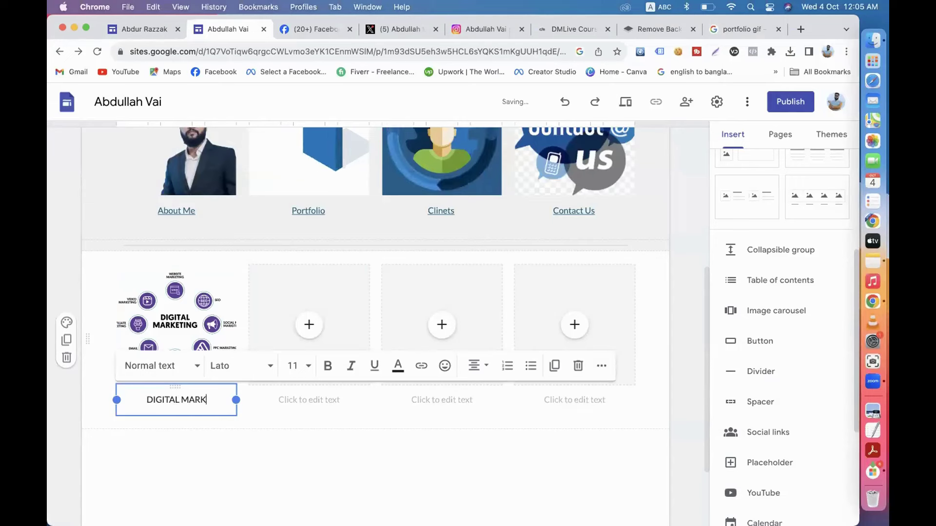
{"action": "type", "text": "ETING"}
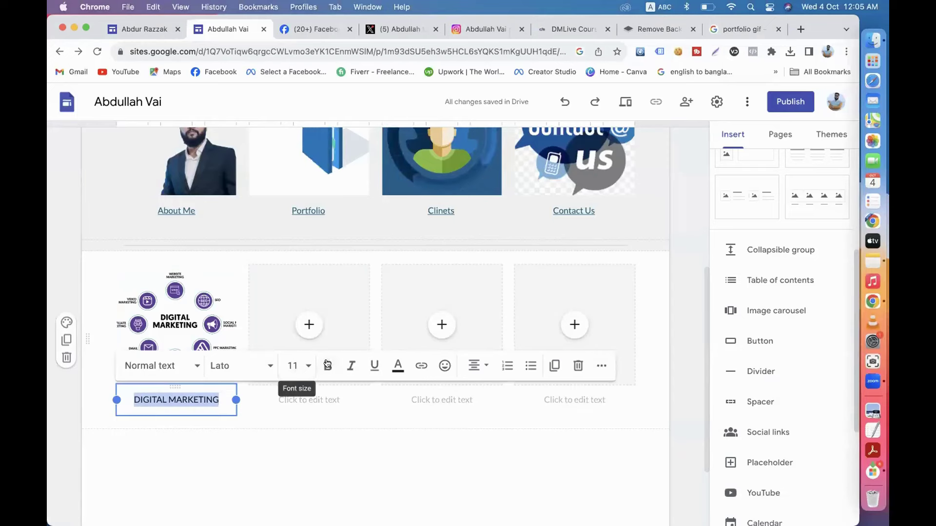
{"action": "left_click", "coordinate": [304, 399]}
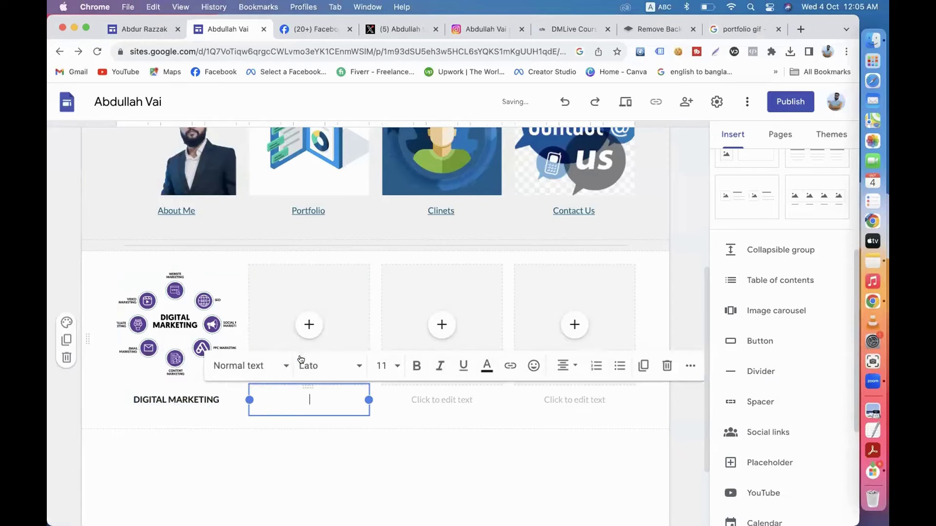
{"action": "left_click", "coordinate": [132, 29]}
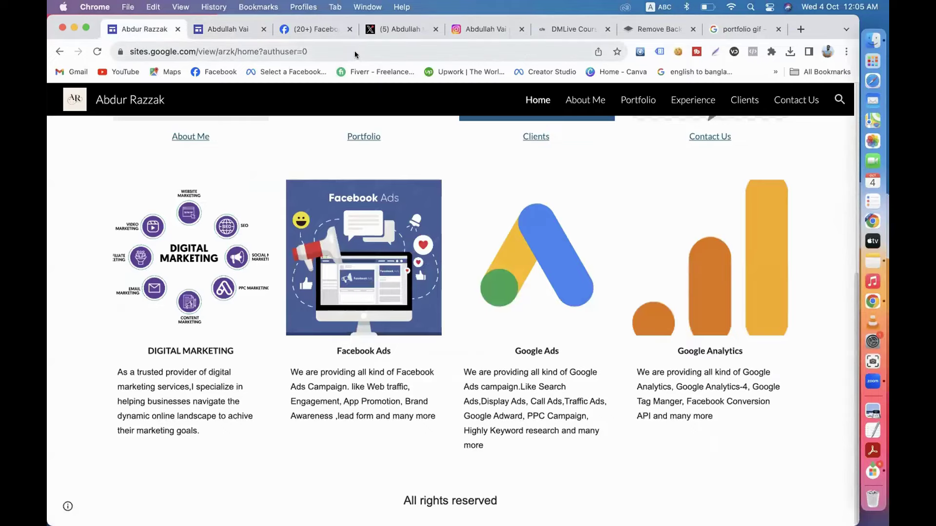
{"action": "left_click", "coordinate": [237, 30]}
{"action": "left_click", "coordinate": [309, 324]}
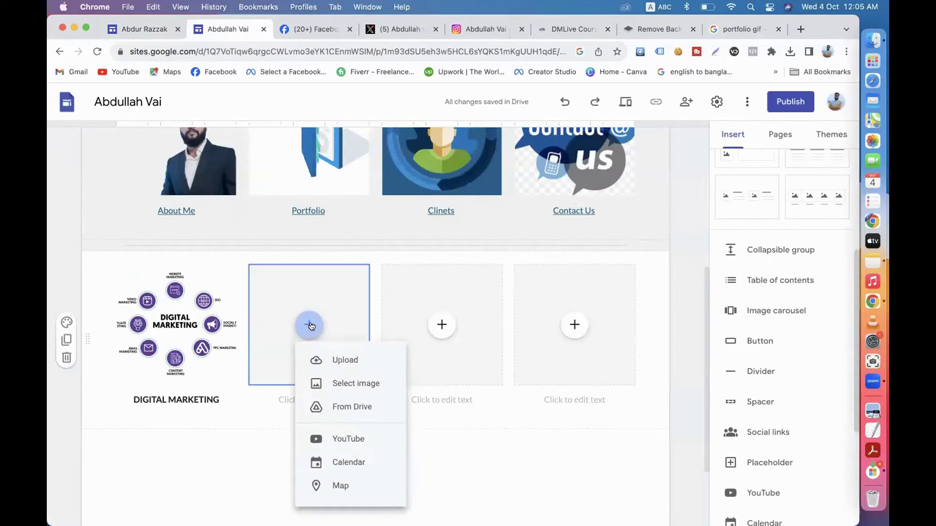
Place facebok ads.png in the second tile and set its caption's text style
{"action": "left_click", "coordinate": [317, 368]}
{"action": "left_click", "coordinate": [199, 340]}
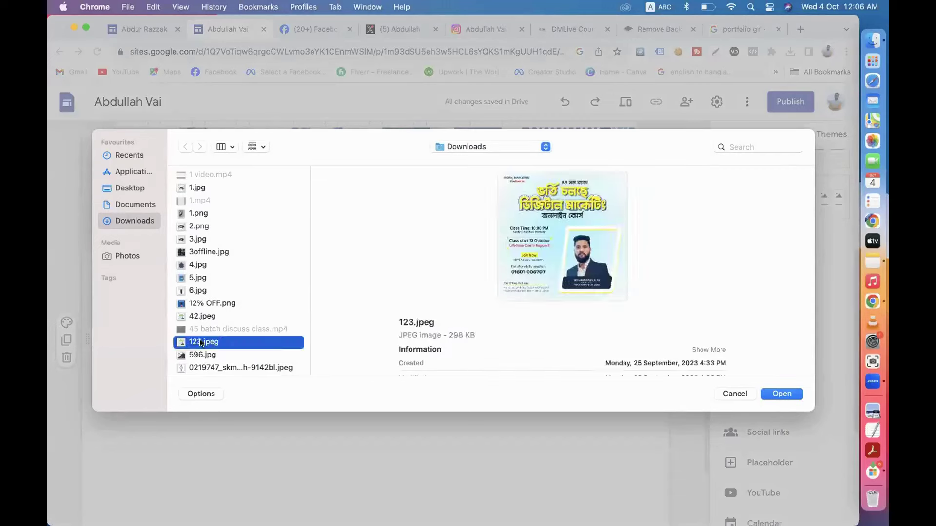
{"action": "key", "text": "f"}
{"action": "left_click", "coordinate": [780, 393]}
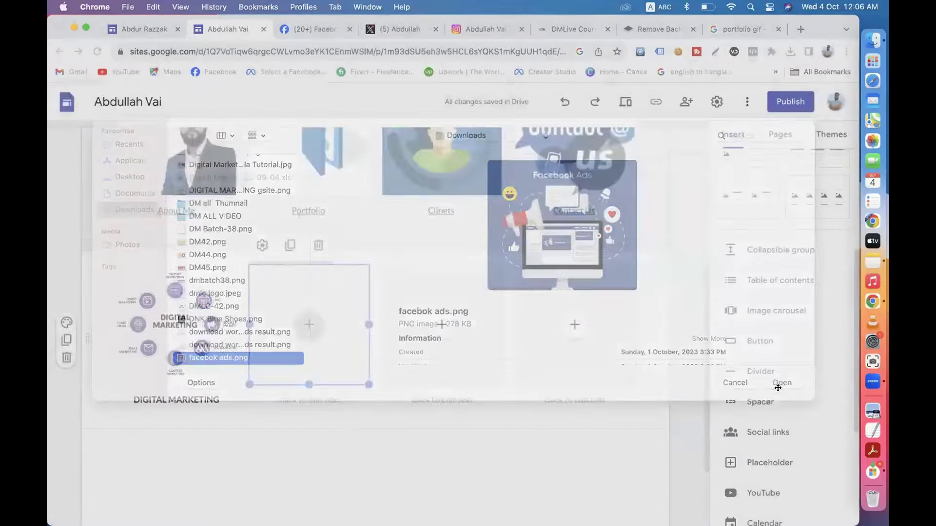
{"action": "left_click", "coordinate": [320, 401]}
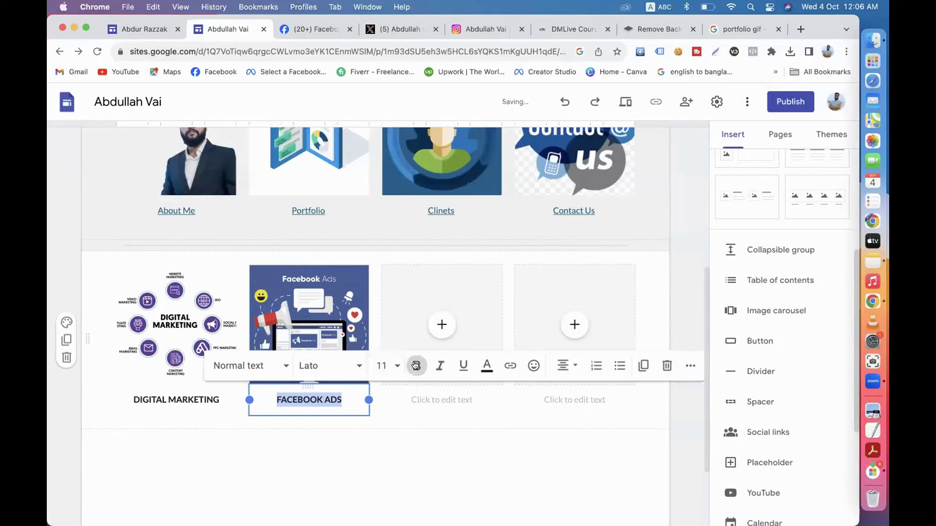
{"action": "left_click", "coordinate": [266, 366]}
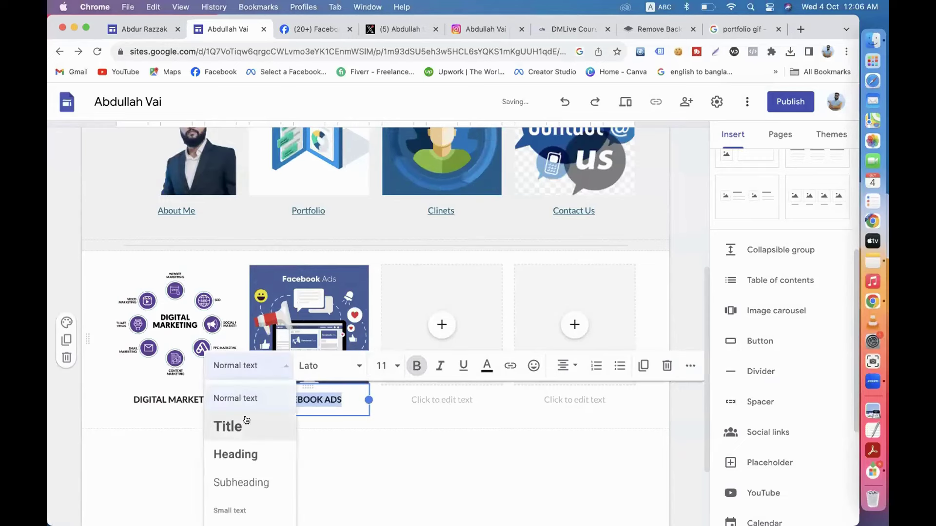
Upload the google ads.jpeg logo into the third card
{"action": "left_click", "coordinate": [435, 392]}
{"action": "left_click", "coordinate": [441, 325]}
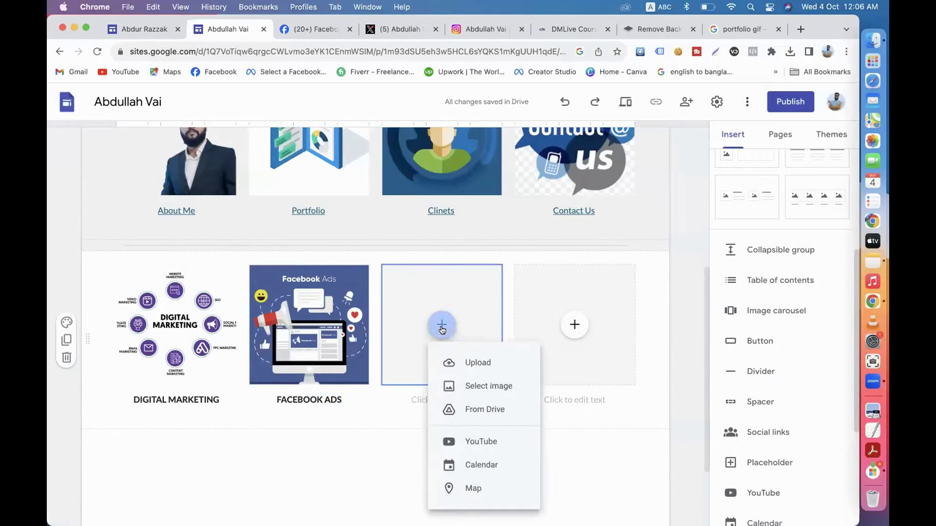
{"action": "left_click", "coordinate": [454, 359]}
{"action": "left_click", "coordinate": [212, 353]}
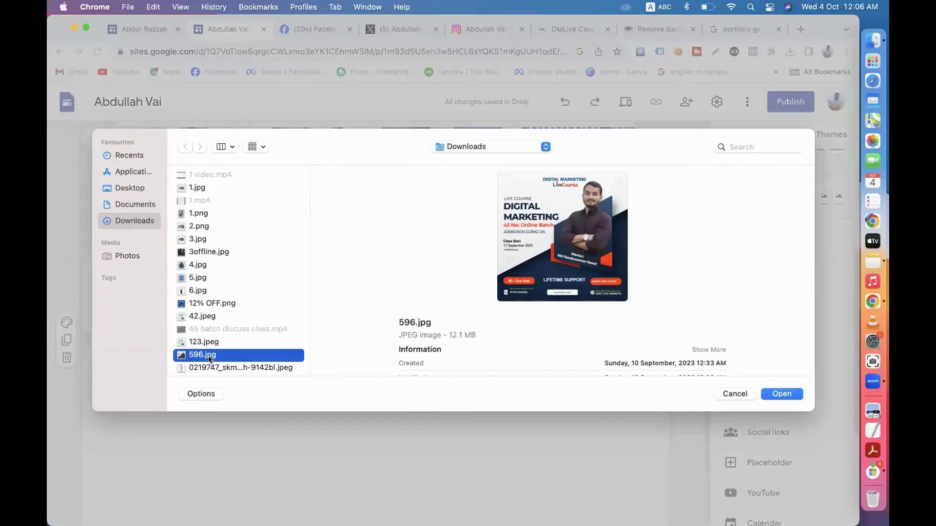
{"action": "scroll", "coordinate": [212, 355], "scroll_direction": "down", "scroll_amount": 20}
{"action": "left_click", "coordinate": [209, 368]}
{"action": "scroll", "coordinate": [208, 360], "scroll_direction": "down", "scroll_amount": 3}
{"action": "scroll", "coordinate": [209, 360], "scroll_direction": "down", "scroll_amount": 3}
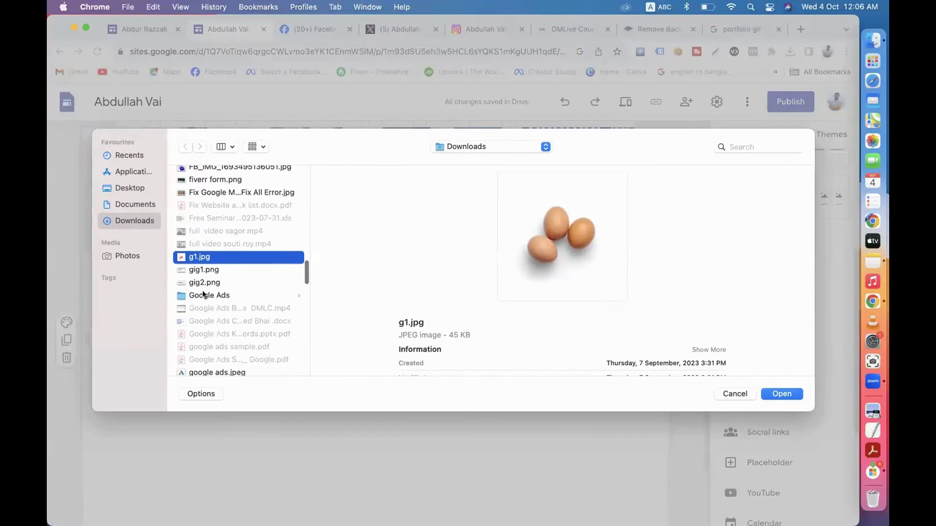
{"action": "scroll", "coordinate": [210, 353], "scroll_direction": "down", "scroll_amount": 3}
{"action": "left_click", "coordinate": [219, 307]}
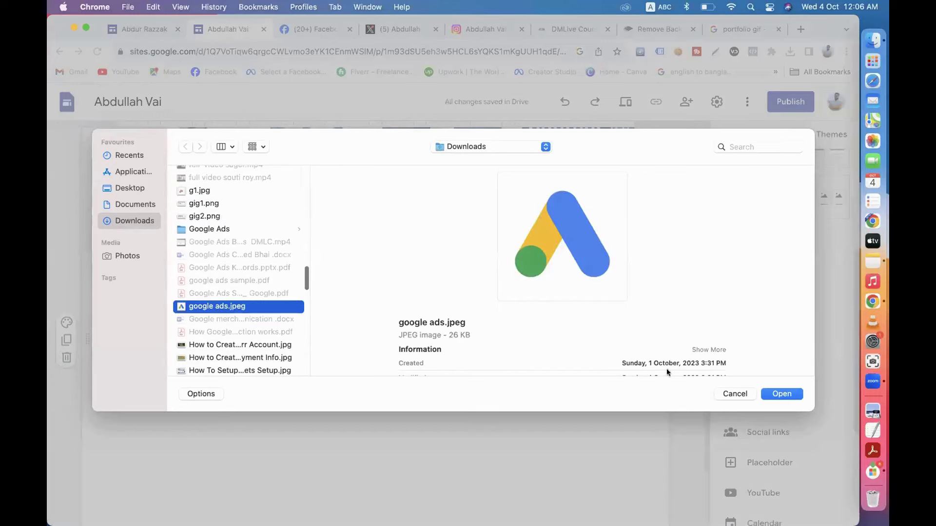
{"action": "left_click", "coordinate": [779, 392]}
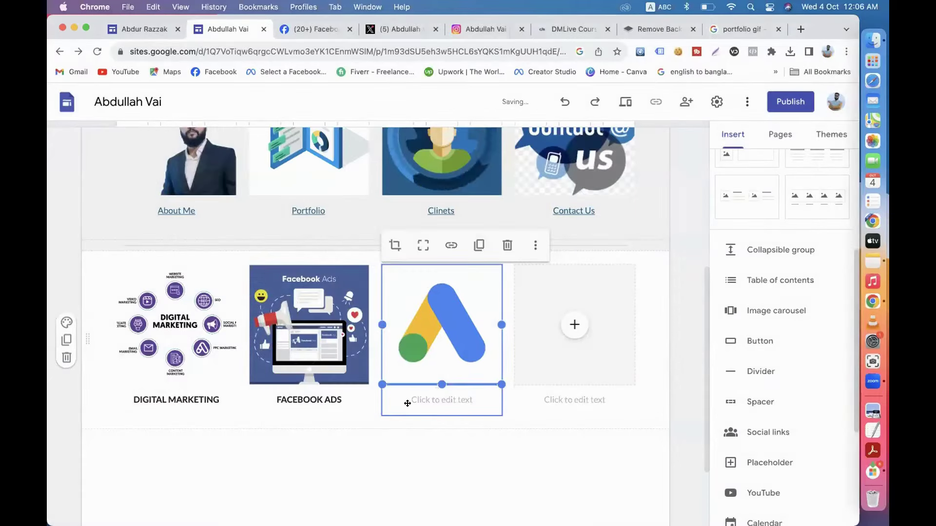
Caption the third card 'GOOGLE ADS', matching the FACEBOOK ADS caption formatting
{"action": "left_click", "coordinate": [419, 400]}
{"action": "type", "text": "G"}
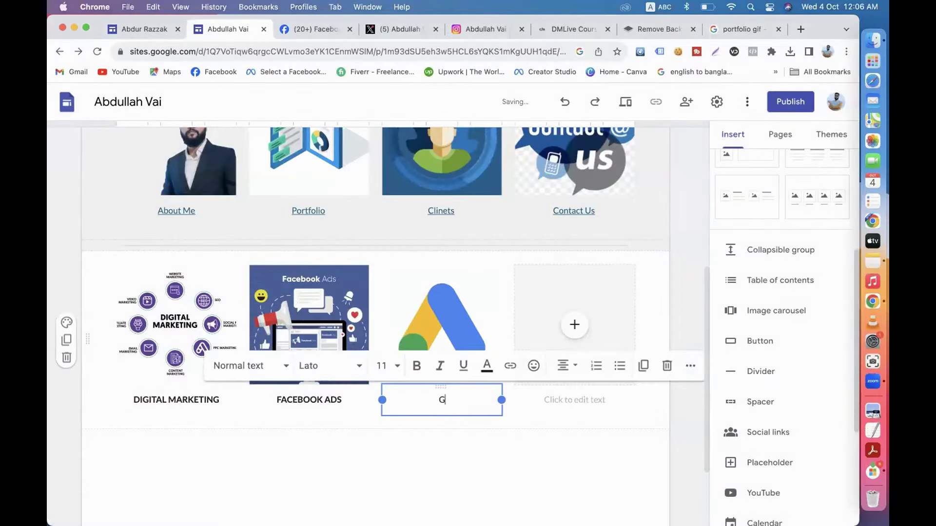
{"action": "type", "text": "OOGLE ADS"}
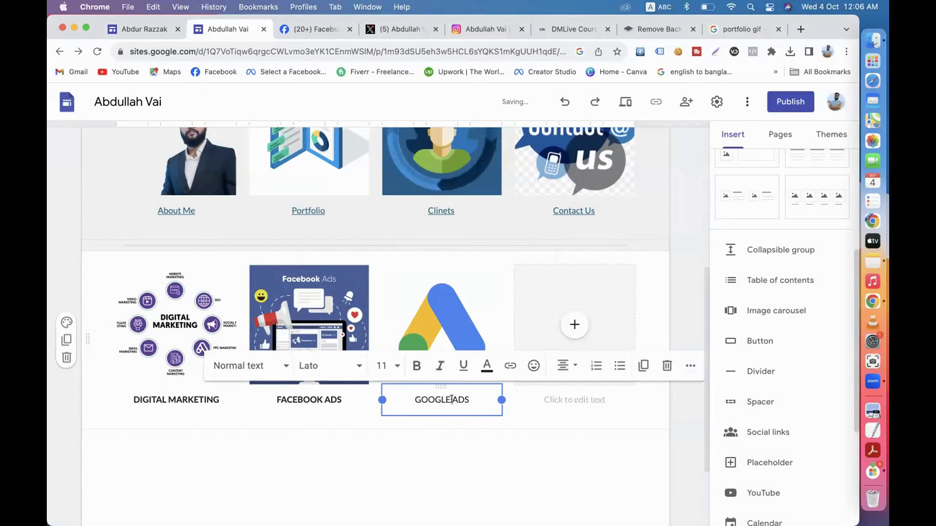
{"action": "left_click", "coordinate": [332, 400]}
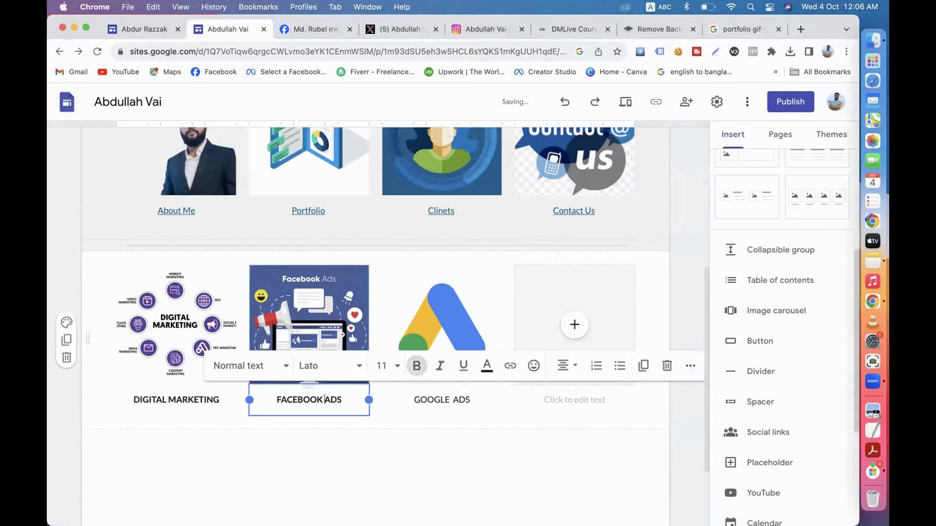
{"action": "triple_click", "coordinate": [414, 399]}
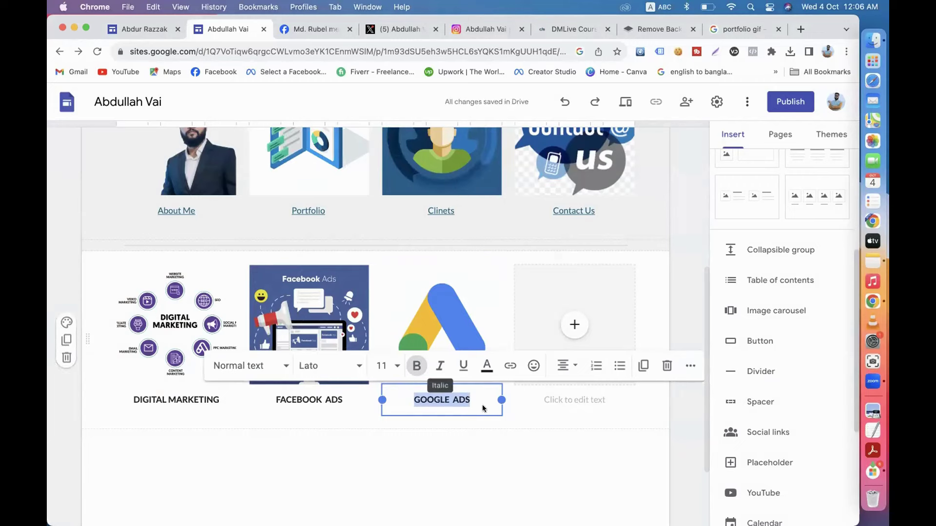
{"action": "left_click", "coordinate": [569, 408]}
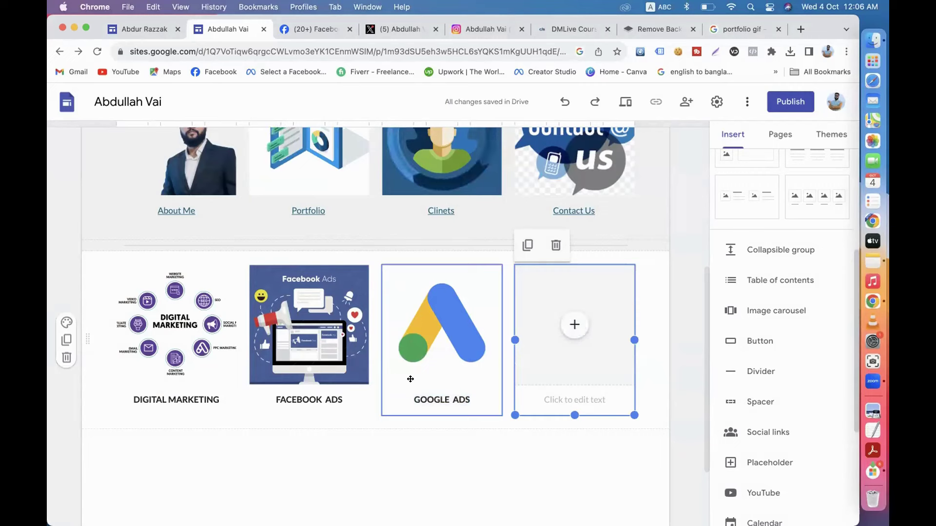
Upload analytics.png into the fourth card and stretch it to fill the card
{"action": "left_click", "coordinate": [574, 325]}
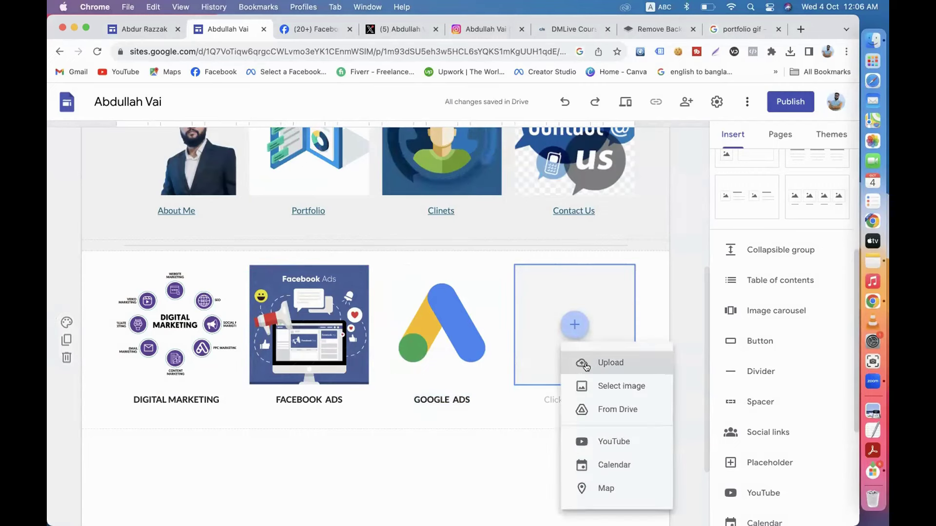
{"action": "left_click", "coordinate": [584, 364]}
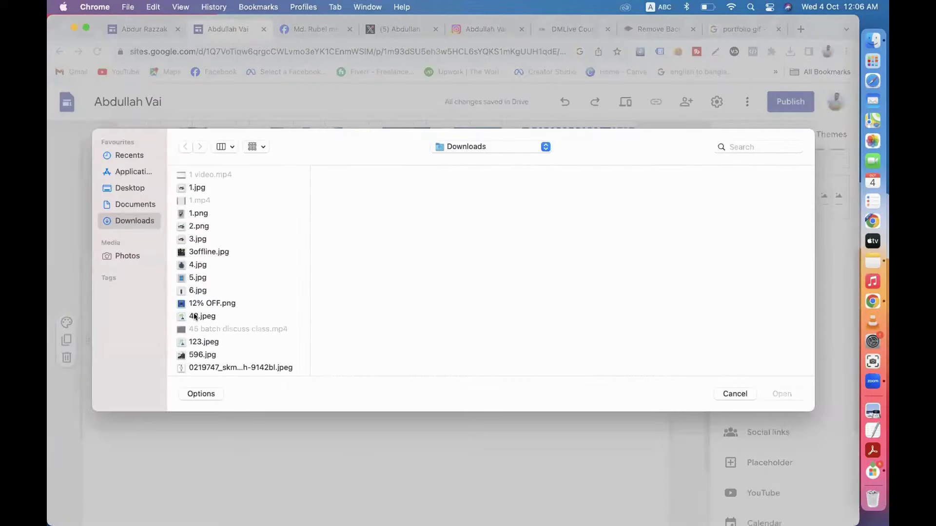
{"action": "left_click", "coordinate": [194, 317]}
{"action": "type", "text": "an"}
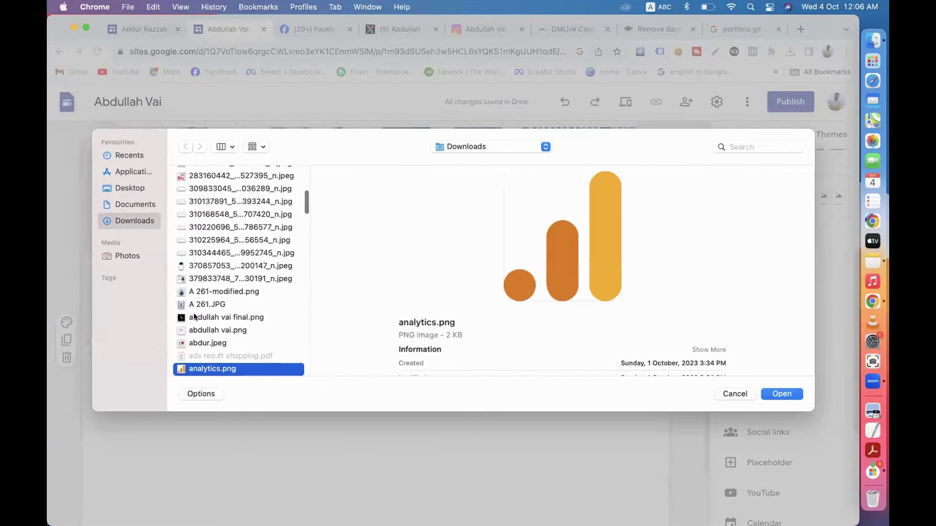
{"action": "left_click", "coordinate": [781, 394]}
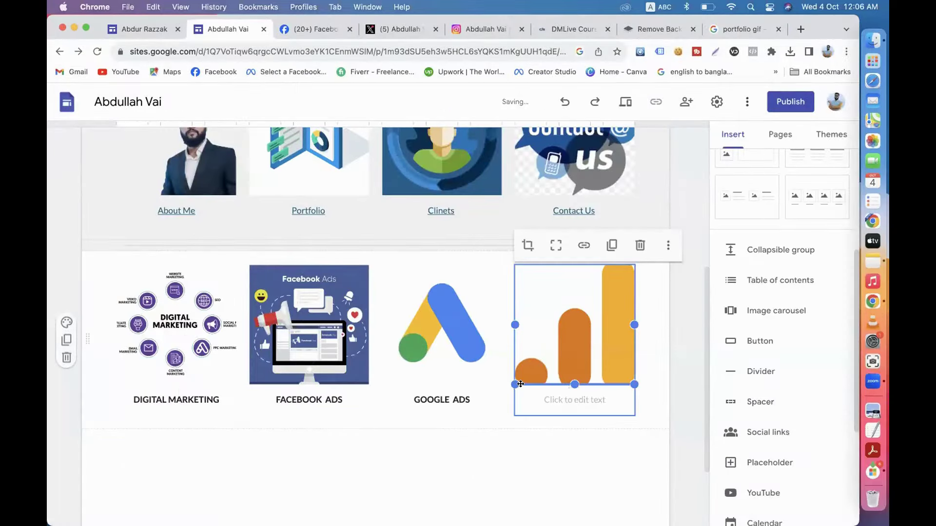
{"action": "mouse_move", "coordinate": [513, 383]}
{"action": "left_mouse_down"}
{"action": "mouse_move", "coordinate": [512, 394]}
{"action": "mouse_move", "coordinate": [512, 383]}
{"action": "left_mouse_up"}
Add a bold 'GOOGLE ANALYTICS' caption under the fourth card's image
{"action": "left_click", "coordinate": [555, 399]}
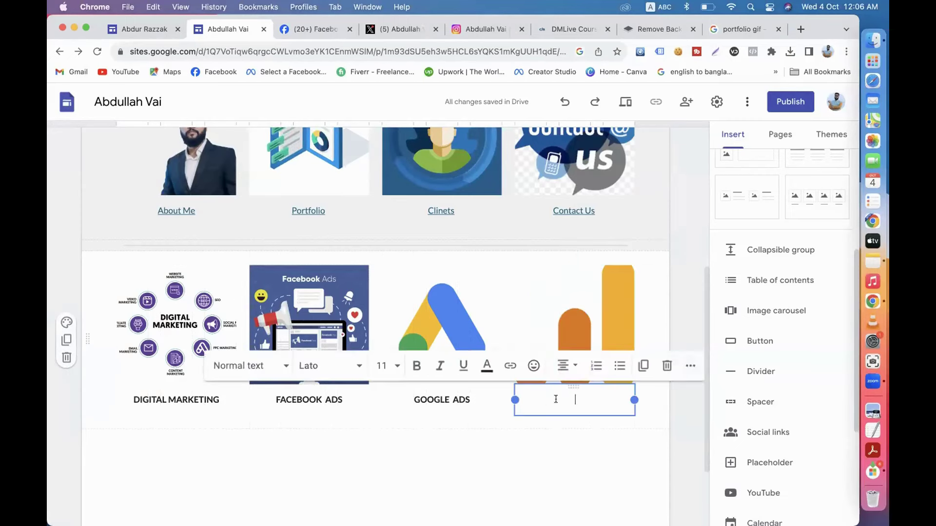
{"action": "type", "text": "GOOGLE"}
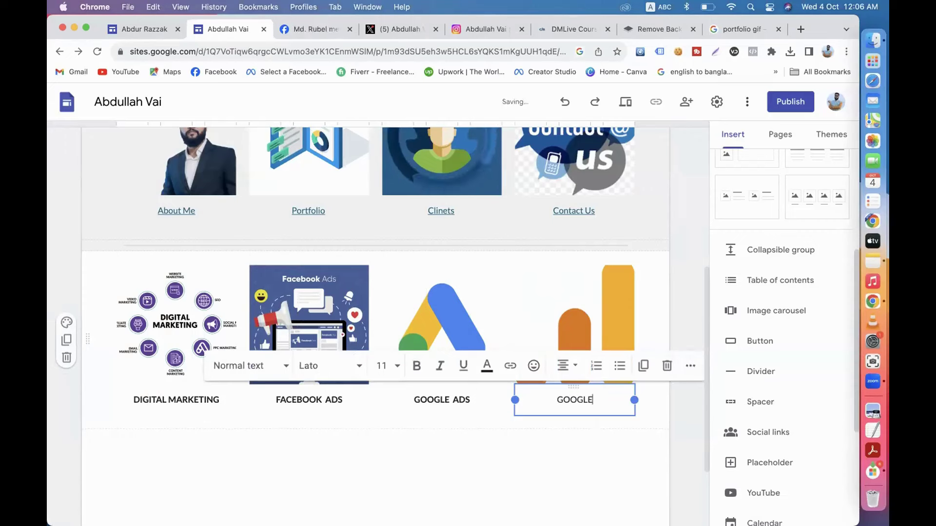
{"action": "type", "text": " ANA"}
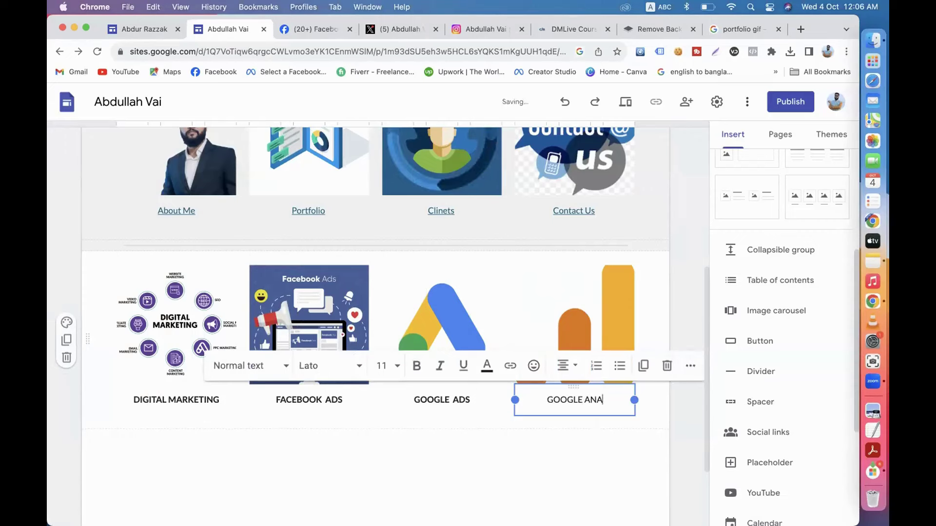
{"action": "type", "text": "LYTICS"}
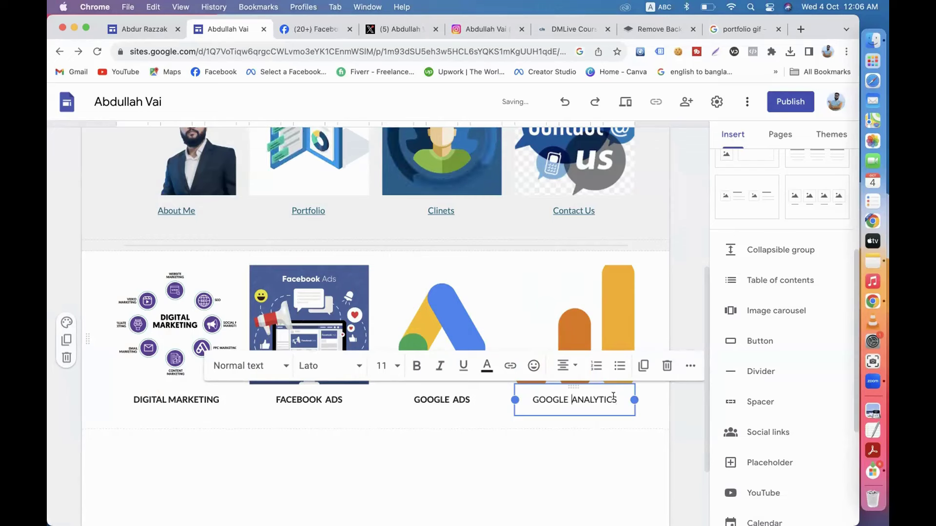
{"action": "left_click_drag", "start_coordinate": [613, 397], "coordinate": [532, 399]}
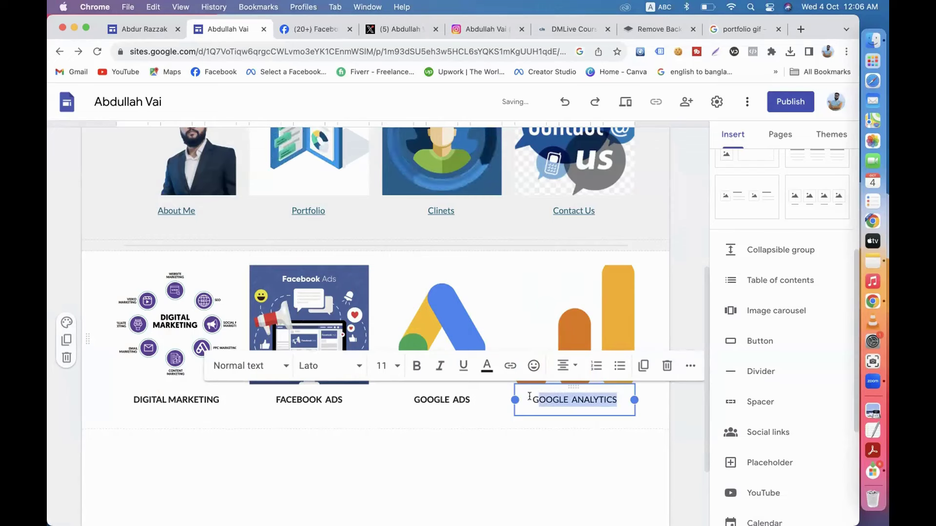
{"action": "left_click", "coordinate": [415, 372]}
{"action": "left_click", "coordinate": [671, 412]}
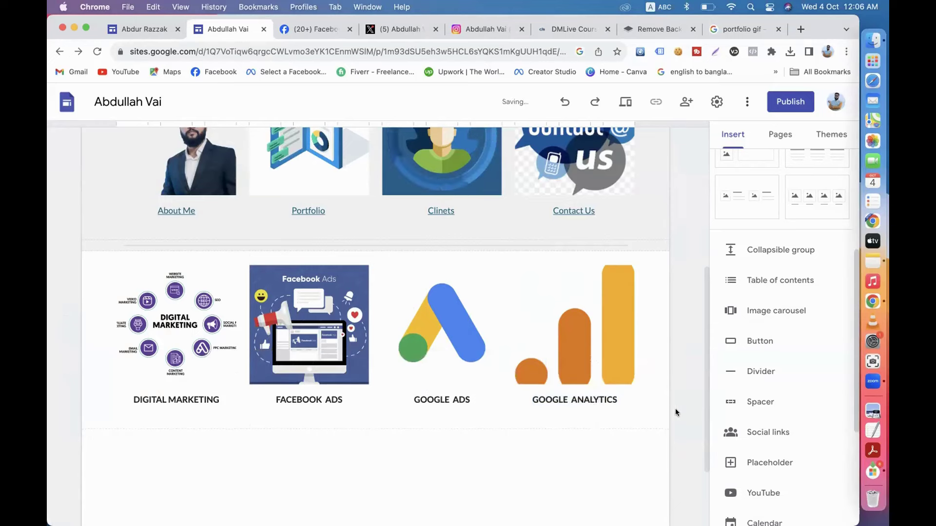
{"action": "scroll", "coordinate": [675, 413], "scroll_direction": "down", "scroll_amount": 2}
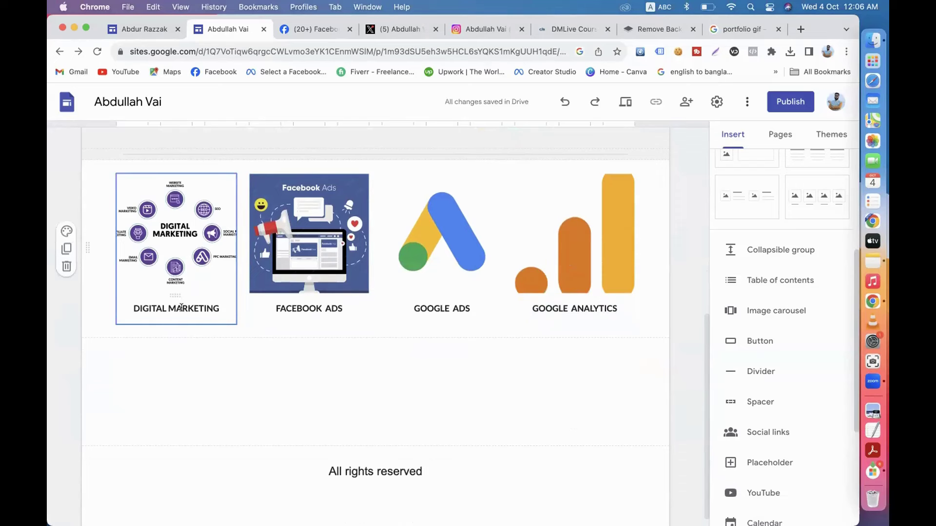
Paste the reference site's 'As a trusted provider of digital marketing services' paragraph under DIGITAL MARKETING
{"action": "left_click", "coordinate": [181, 308]}
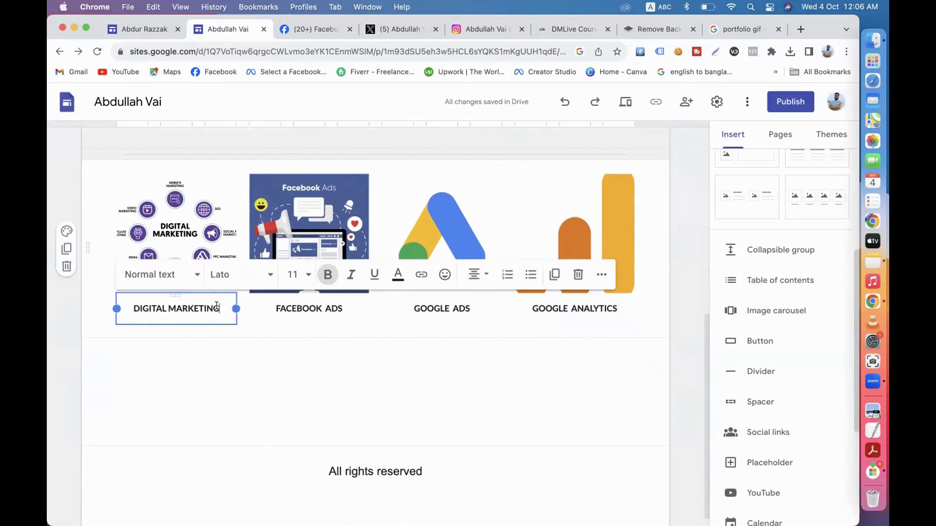
{"action": "key", "text": "Return"}
{"action": "key", "text": "Return"}
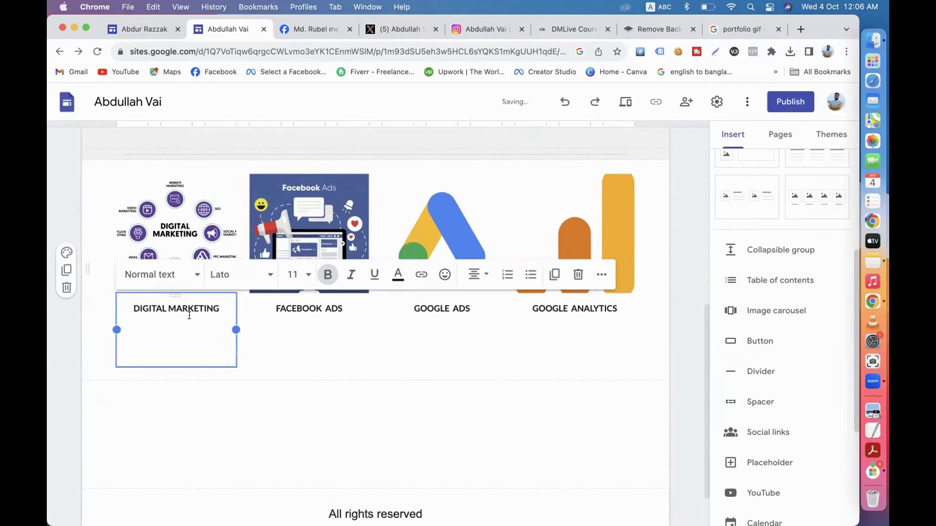
{"action": "left_click", "coordinate": [139, 29]}
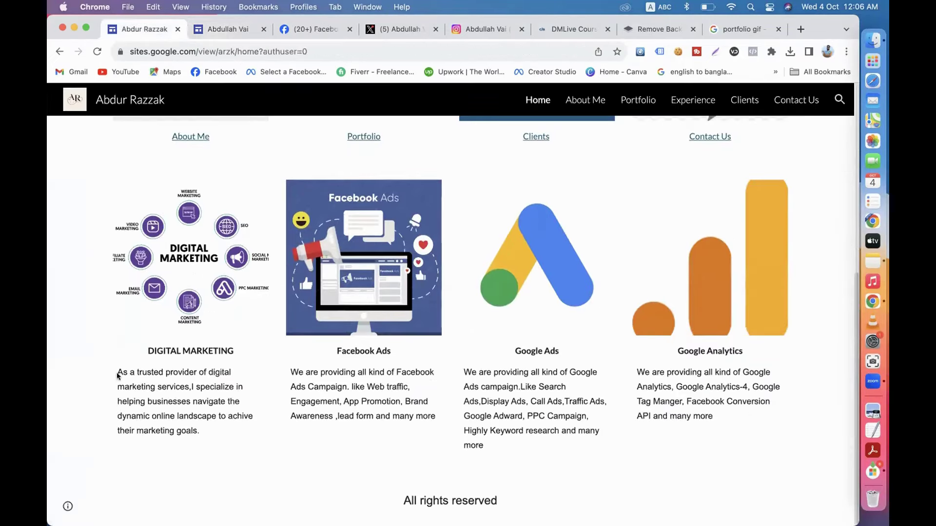
{"action": "left_click_drag", "start_coordinate": [123, 381], "coordinate": [187, 430]}
{"action": "key", "text": "super+c"}
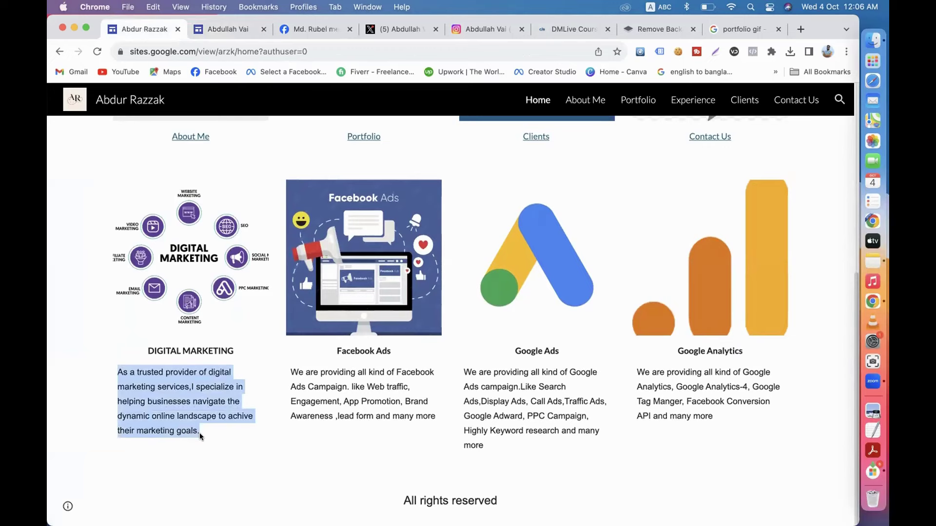
{"action": "left_click", "coordinate": [222, 29]}
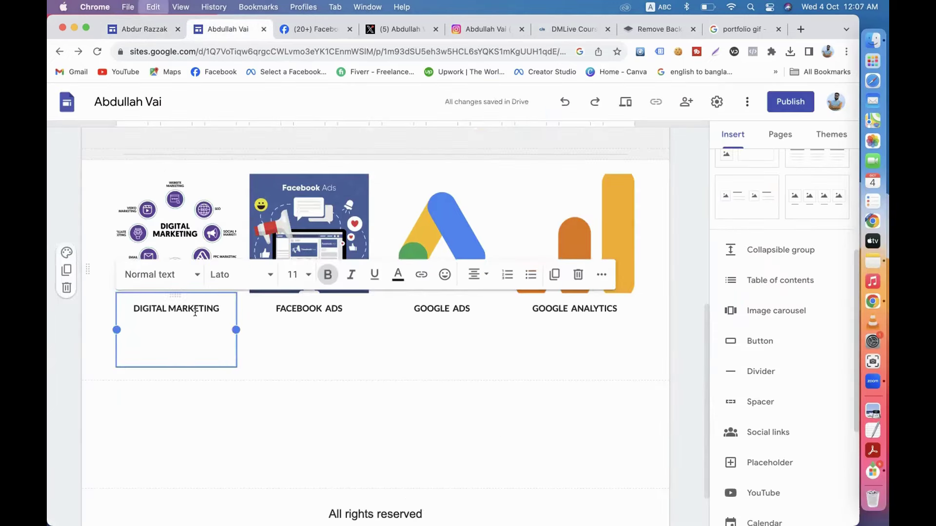
{"action": "key", "text": "super+v"}
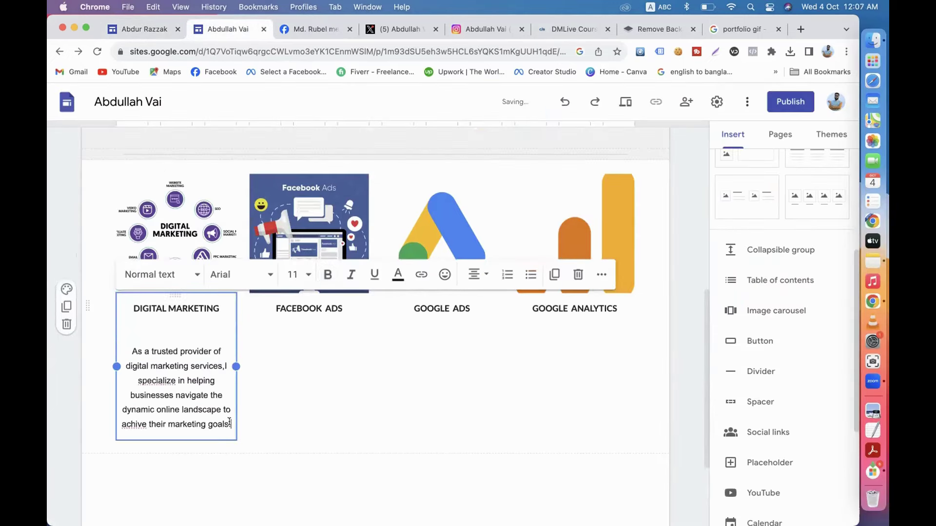
{"action": "left_click_drag", "start_coordinate": [229, 422], "coordinate": [121, 344]}
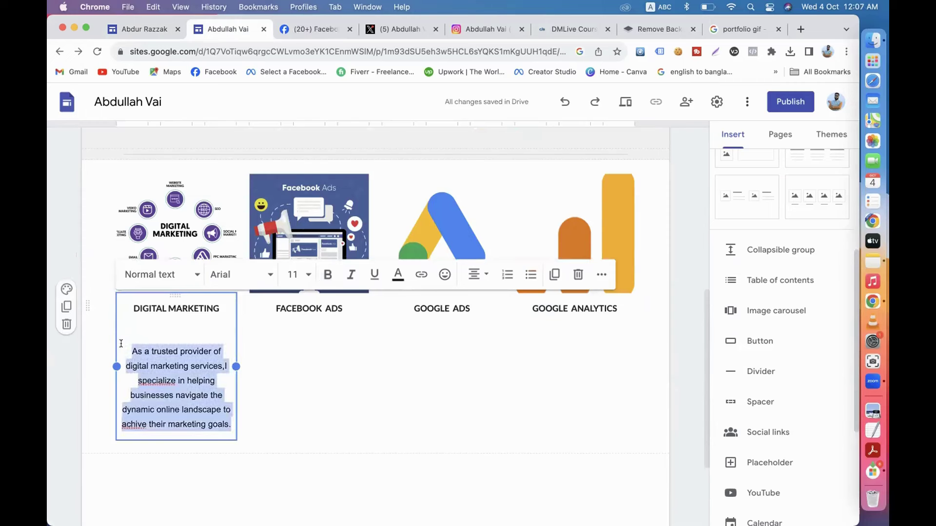
{"action": "left_click", "coordinate": [477, 275]}
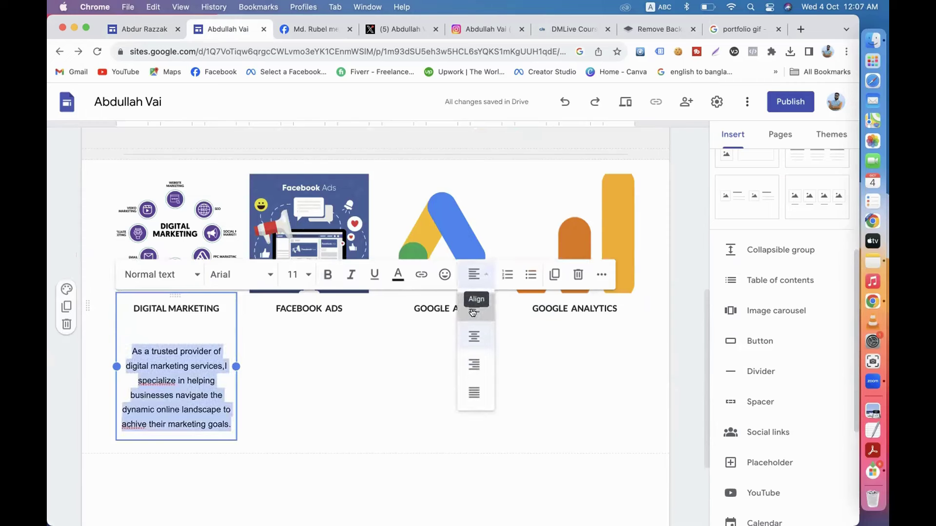
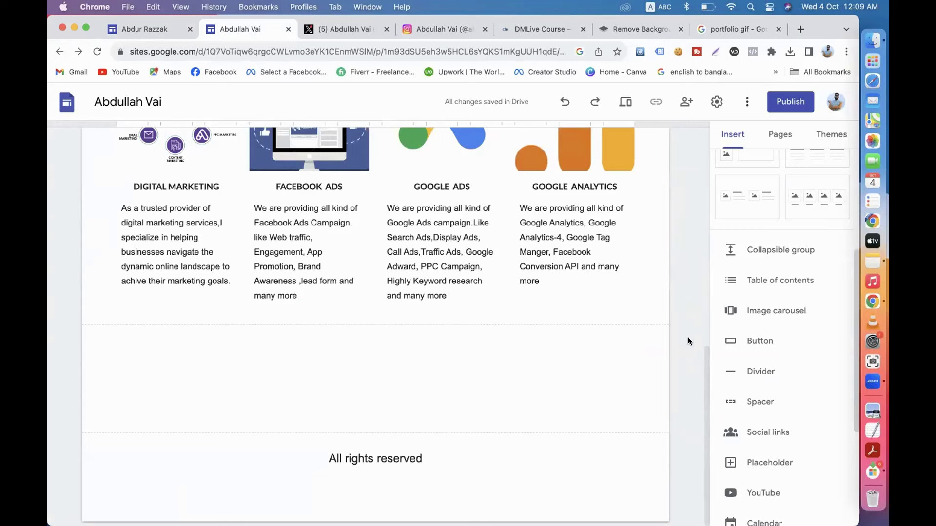
Select the Facebook Ads service card for editing, then deselect it
{"action": "mouse_move", "coordinate": [447, 451]}
{"action": "scroll", "coordinate": [349, 376], "scroll_direction": "up", "scroll_amount": 15}
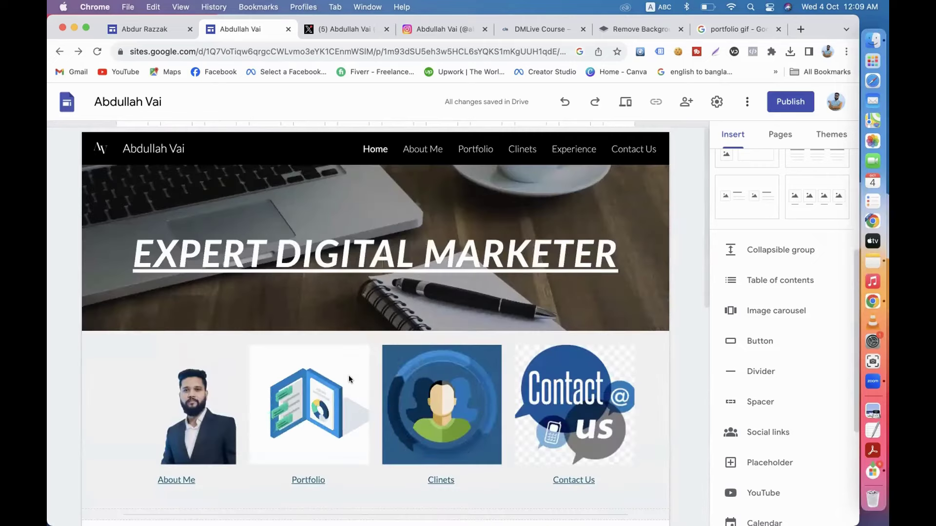
{"action": "scroll", "coordinate": [349, 378], "scroll_direction": "down", "scroll_amount": 15}
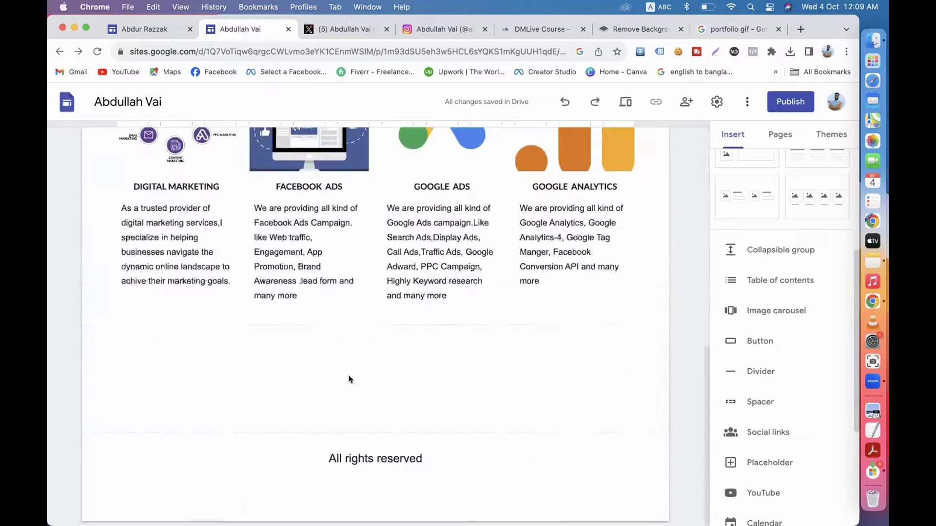
{"action": "scroll", "coordinate": [349, 379], "scroll_direction": "up", "scroll_amount": 15}
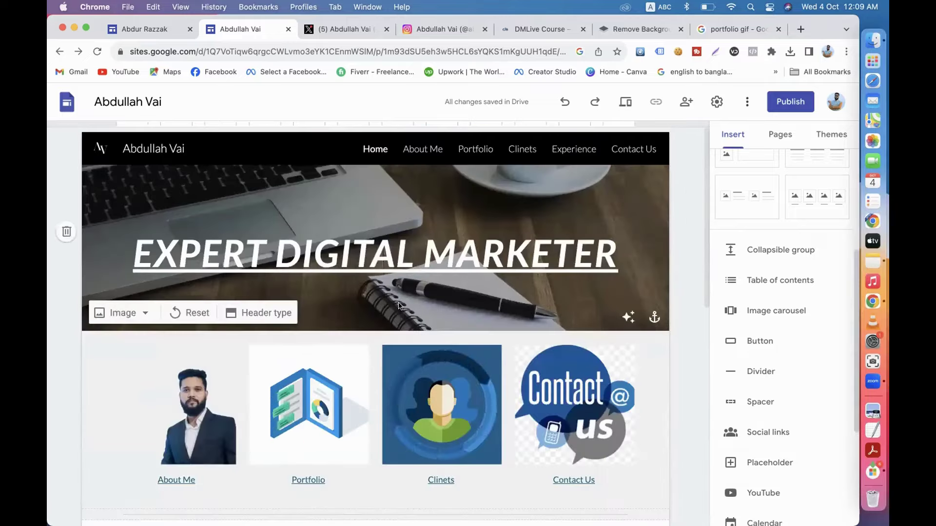
{"action": "scroll", "coordinate": [399, 305], "scroll_direction": "down", "scroll_amount": 10}
{"action": "scroll", "coordinate": [322, 200], "scroll_direction": "up", "scroll_amount": 2}
{"action": "left_click", "coordinate": [322, 200]}
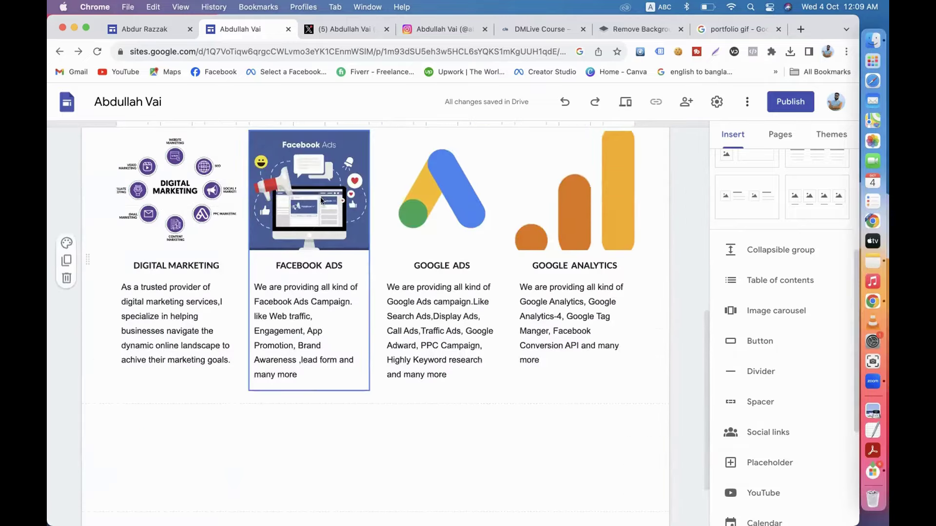
{"action": "left_click", "coordinate": [302, 215]}
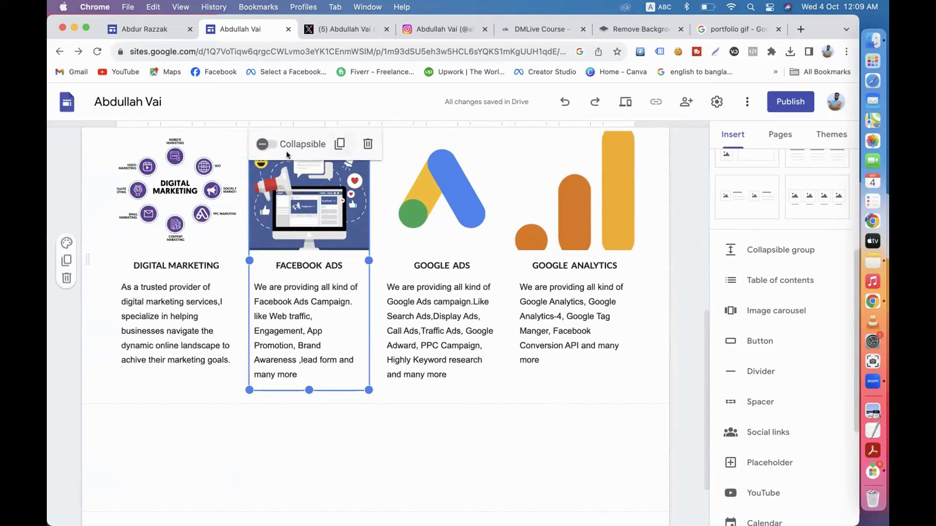
{"action": "scroll", "coordinate": [302, 445], "scroll_direction": "down", "scroll_amount": 2}
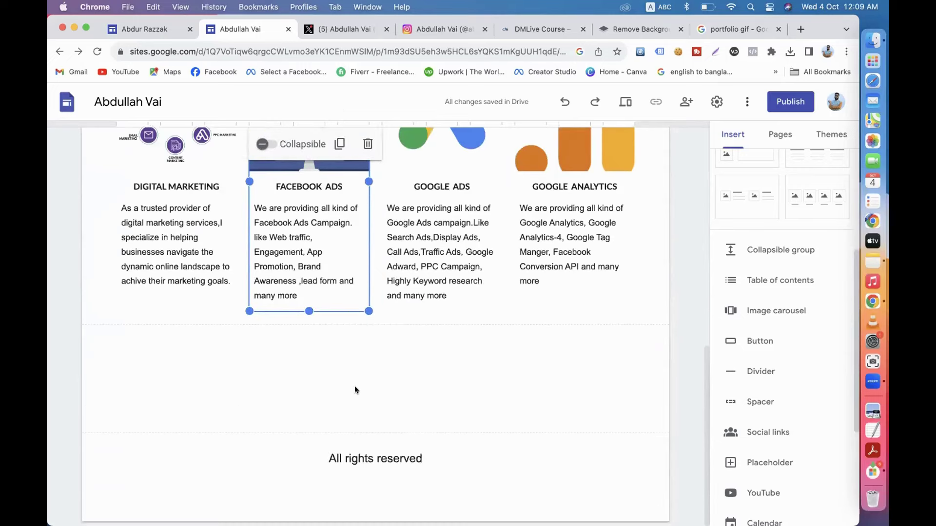
{"action": "left_click", "coordinate": [385, 381]}
Add two four-image sections below the services, then delete the empty image section
{"action": "scroll", "coordinate": [385, 381], "scroll_direction": "up", "scroll_amount": 1}
{"action": "scroll", "coordinate": [341, 376], "scroll_direction": "down", "scroll_amount": 1}
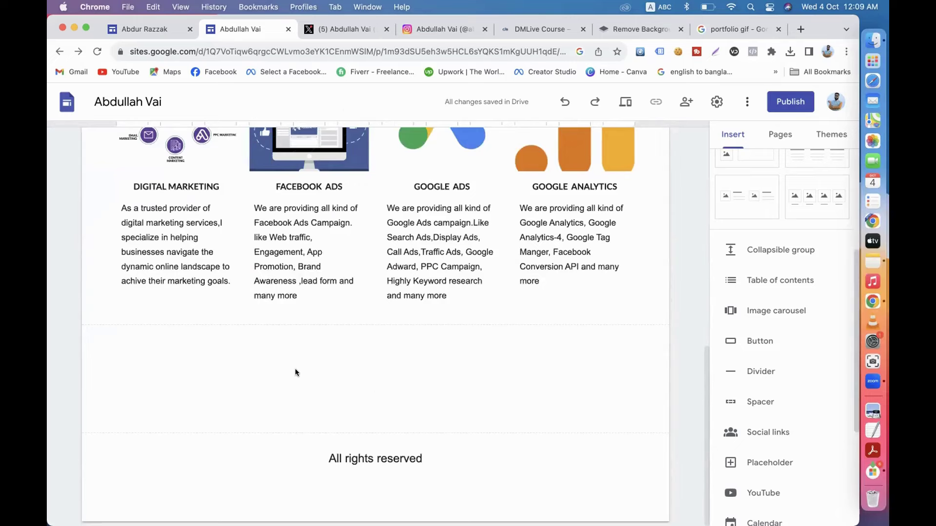
{"action": "scroll", "coordinate": [447, 379], "scroll_direction": "up", "scroll_amount": 7}
{"action": "scroll", "coordinate": [504, 312], "scroll_direction": "down", "scroll_amount": 7}
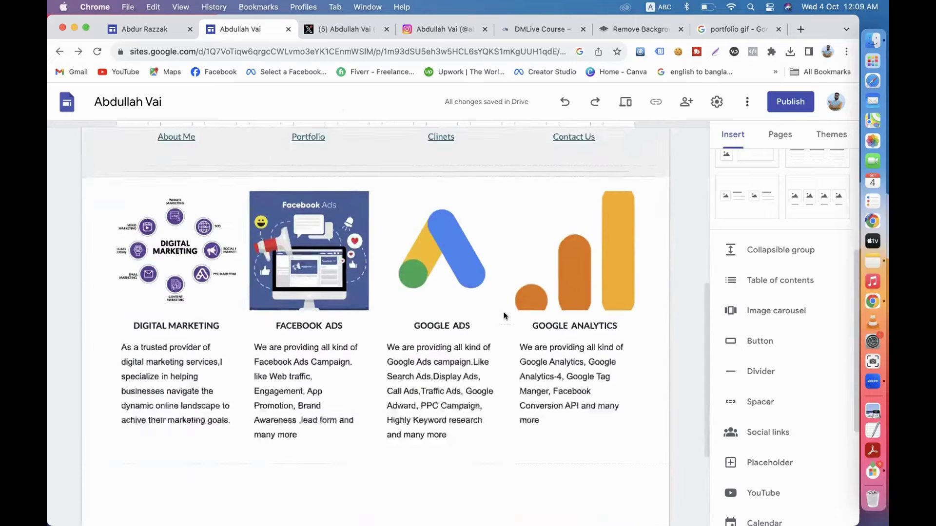
{"action": "left_click", "coordinate": [813, 204]}
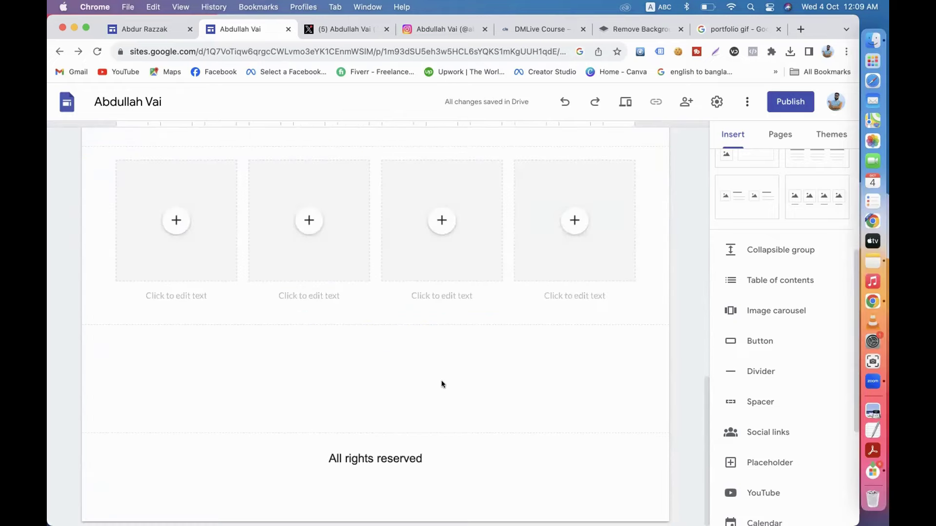
{"action": "left_click", "coordinate": [831, 185]}
{"action": "scroll", "coordinate": [484, 340], "scroll_direction": "up", "scroll_amount": 15}
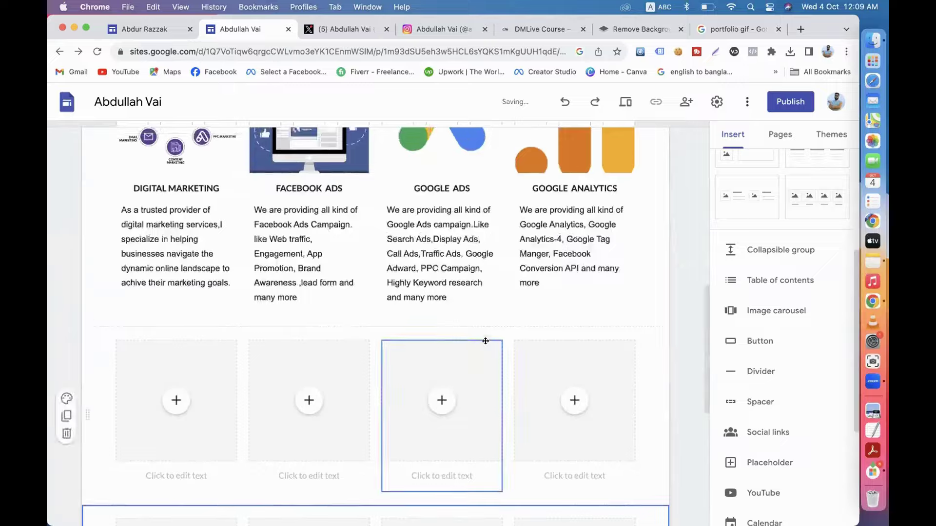
{"action": "scroll", "coordinate": [484, 343], "scroll_direction": "down", "scroll_amount": 3}
{"action": "scroll", "coordinate": [484, 344], "scroll_direction": "down", "scroll_amount": 8}
{"action": "scroll", "coordinate": [485, 343], "scroll_direction": "up", "scroll_amount": 3}
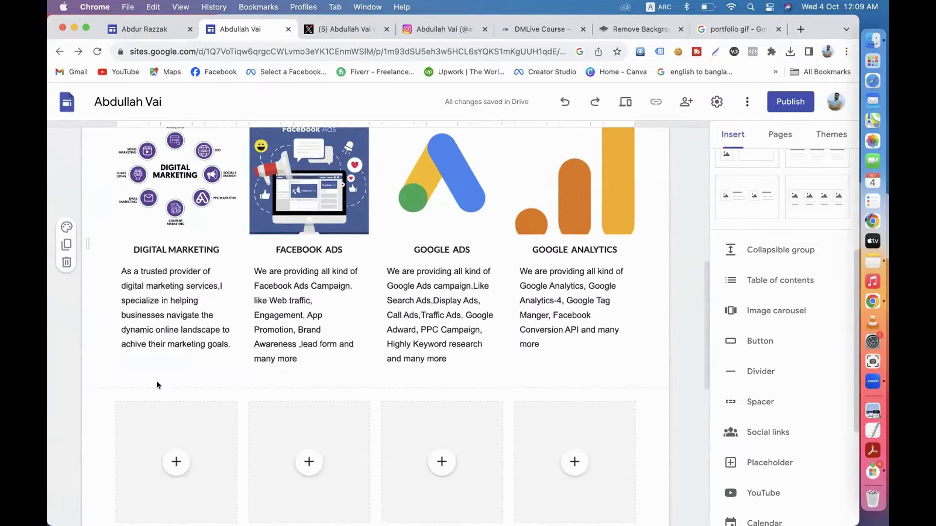
{"action": "scroll", "coordinate": [127, 293], "scroll_direction": "down", "scroll_amount": 3}
{"action": "left_click", "coordinate": [122, 325]}
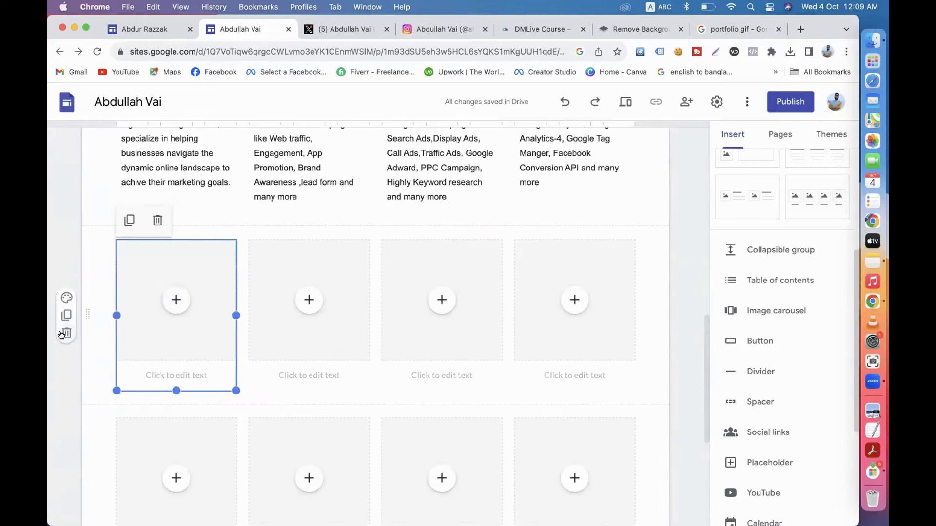
{"action": "scroll", "coordinate": [63, 333], "scroll_direction": "up", "scroll_amount": 3}
{"action": "left_click", "coordinate": [119, 440]}
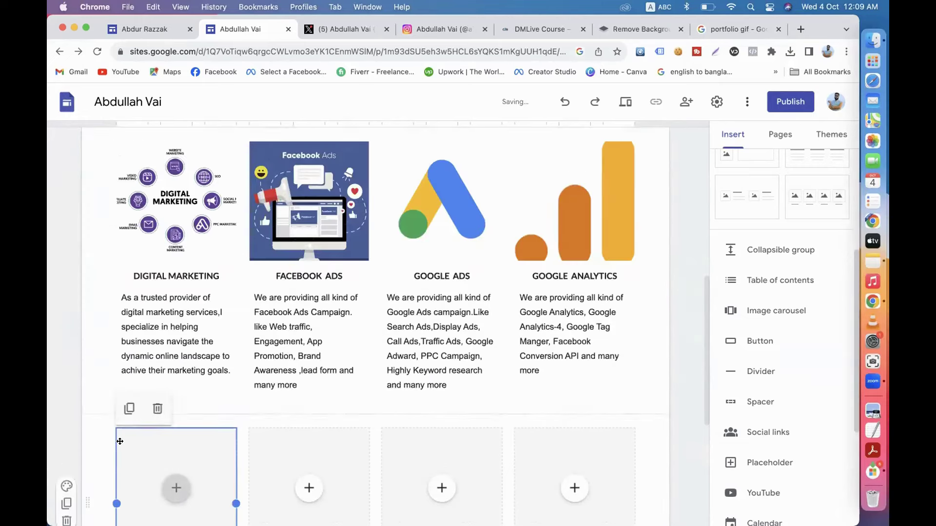
{"action": "scroll", "coordinate": [63, 432], "scroll_direction": "down", "scroll_amount": 2}
{"action": "left_click", "coordinate": [67, 394]}
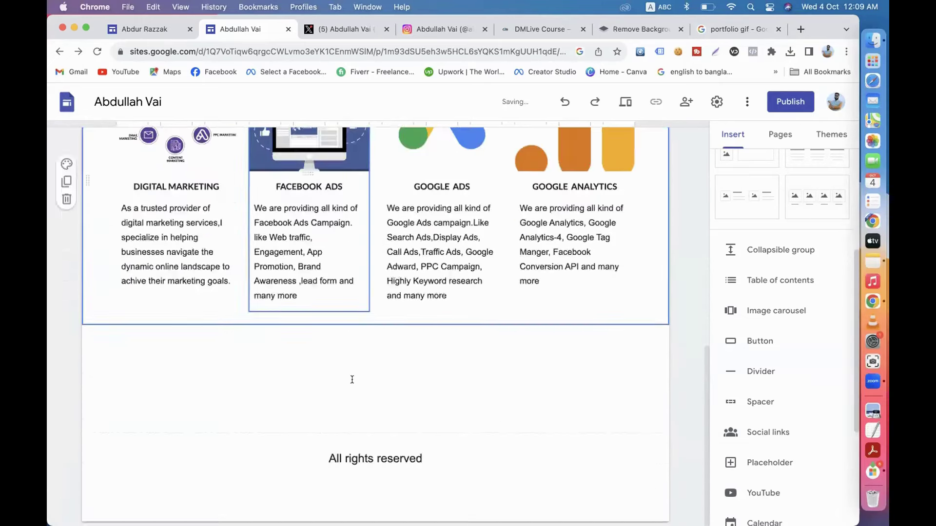
{"action": "scroll", "coordinate": [352, 379], "scroll_direction": "up", "scroll_amount": 10}
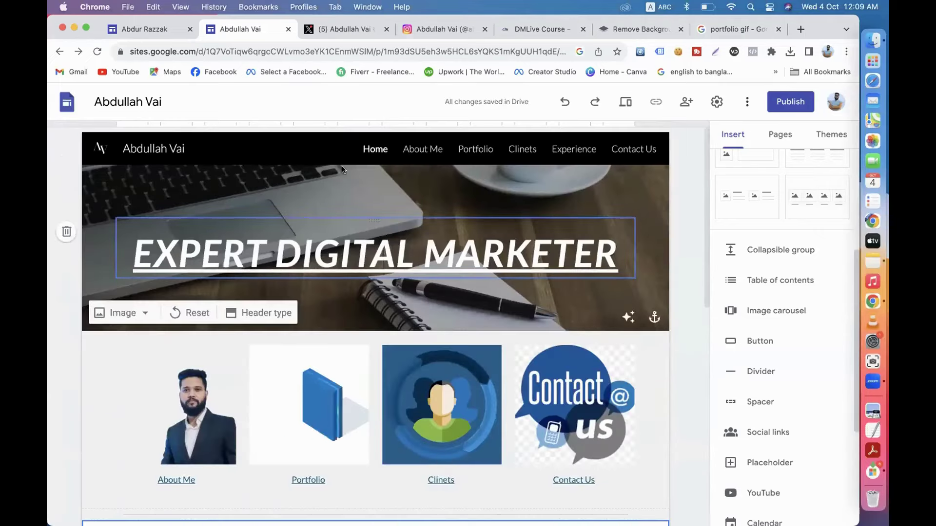
Browse the About Me, Portfolio and Experience pages, ending back on Portfolio
{"action": "left_click", "coordinate": [420, 149]}
{"action": "scroll", "coordinate": [375, 410], "scroll_direction": "down", "scroll_amount": 12}
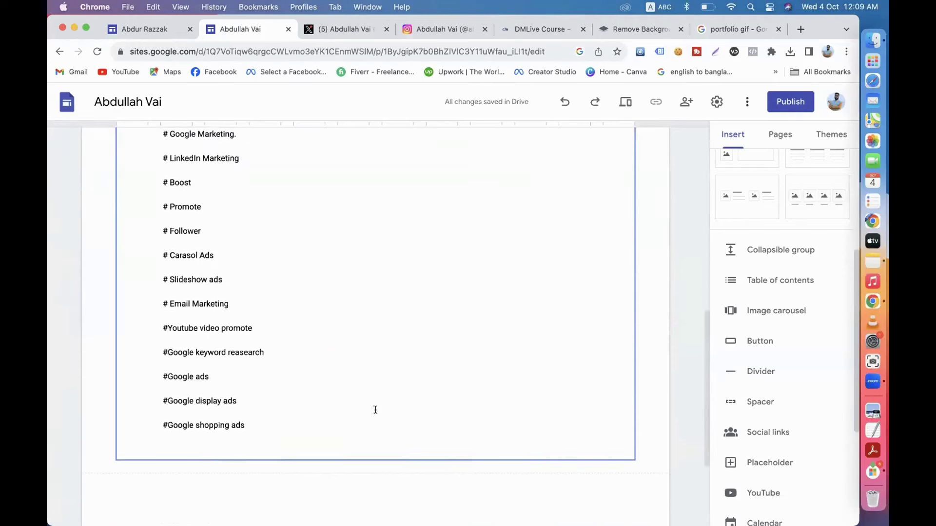
{"action": "scroll", "coordinate": [376, 409], "scroll_direction": "up", "scroll_amount": 12}
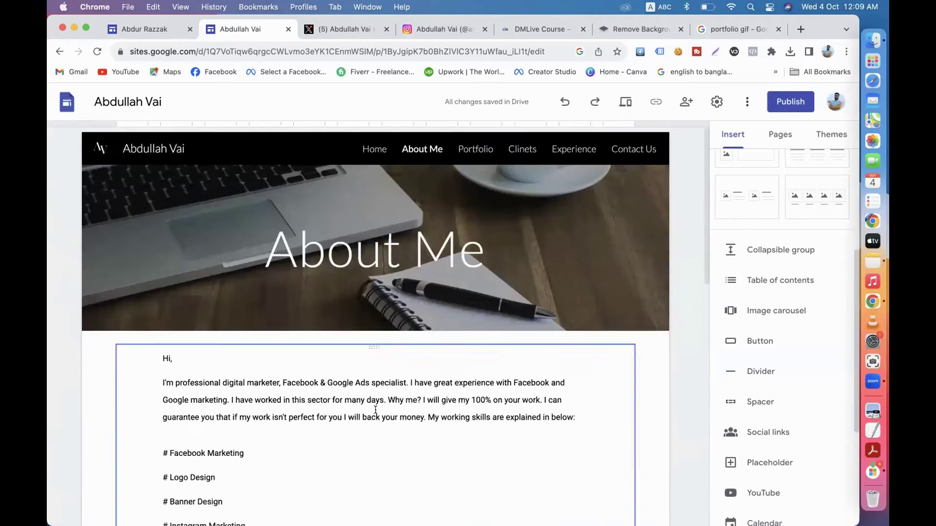
{"action": "left_click", "coordinate": [469, 149]}
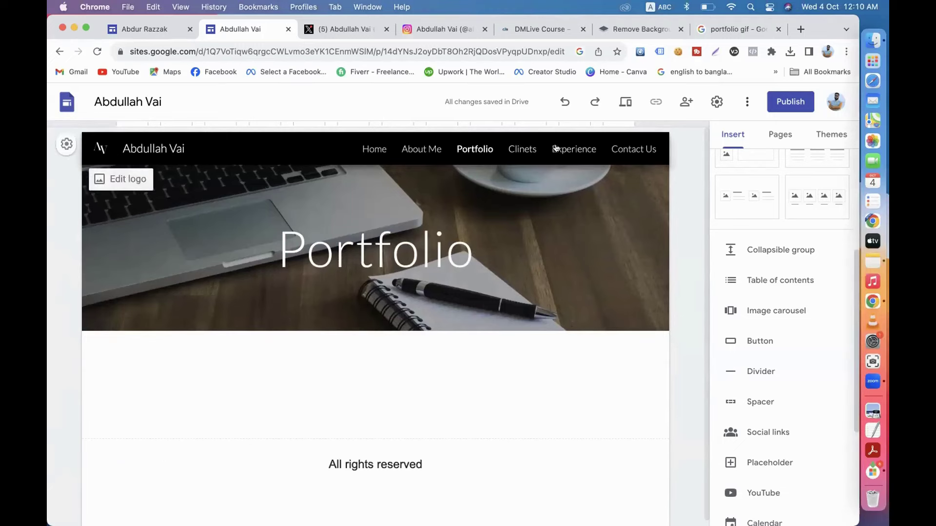
{"action": "left_click", "coordinate": [580, 150]}
{"action": "scroll", "coordinate": [338, 398], "scroll_direction": "down", "scroll_amount": 5}
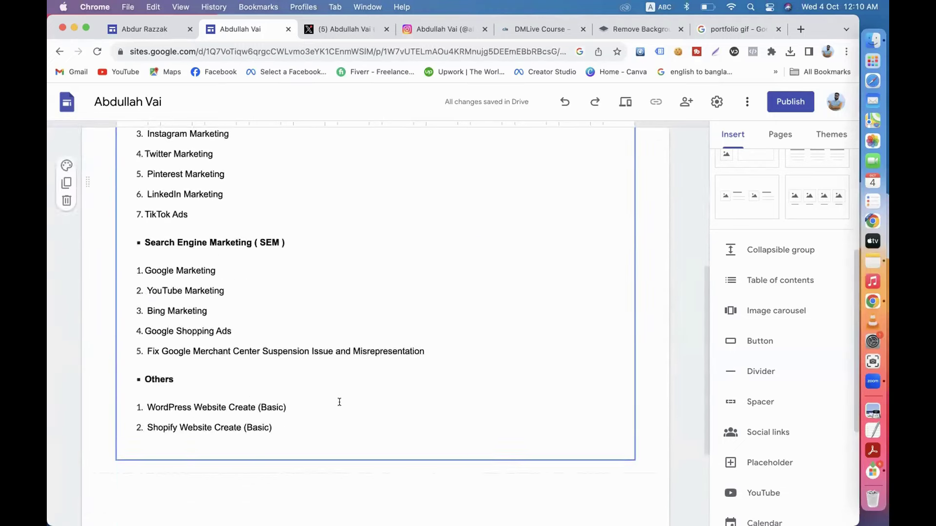
{"action": "scroll", "coordinate": [391, 181], "scroll_direction": "up", "scroll_amount": 5}
{"action": "left_click", "coordinate": [474, 149]}
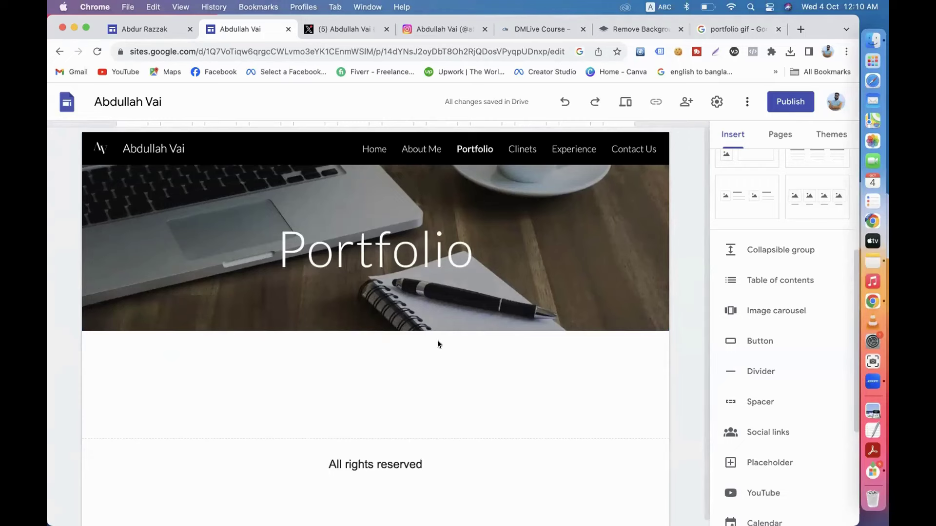
{"action": "scroll", "coordinate": [770, 225], "scroll_direction": "up", "scroll_amount": 4}
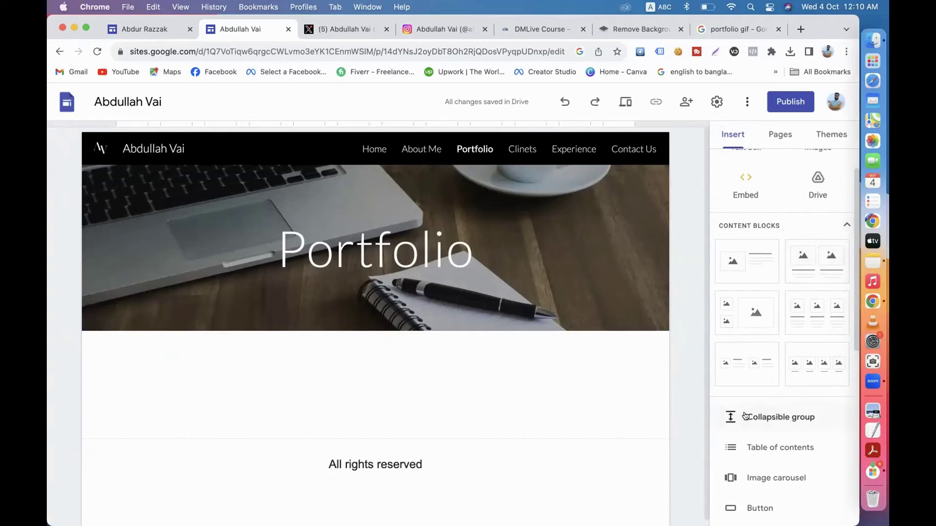
{"action": "left_click", "coordinate": [813, 312]}
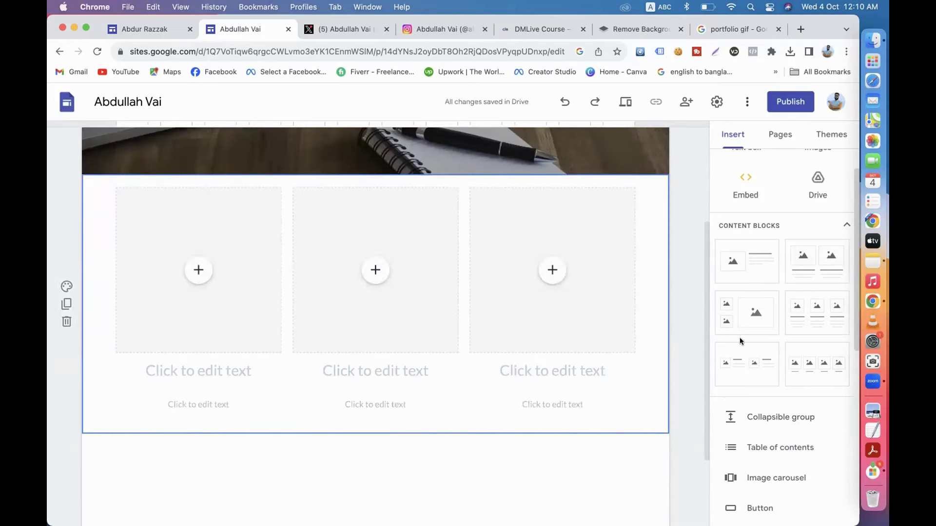
{"action": "left_click", "coordinate": [564, 102]}
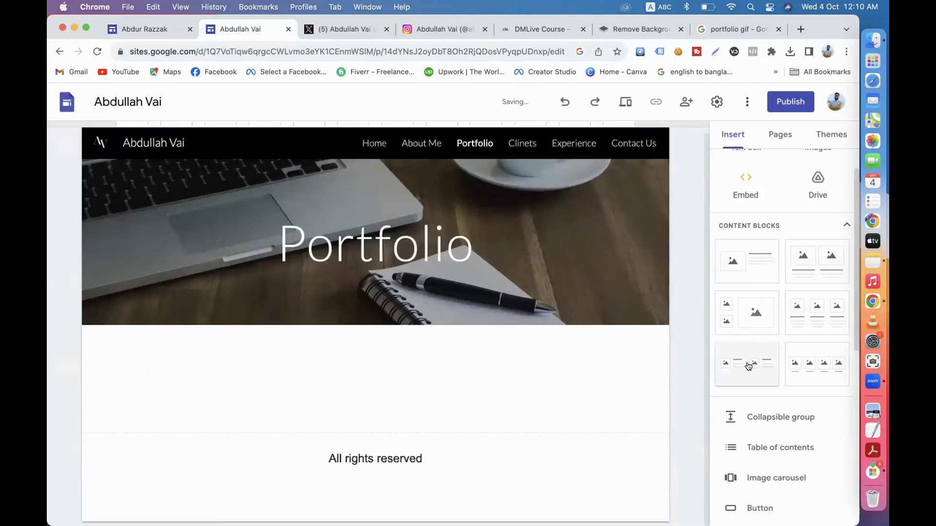
{"action": "left_click", "coordinate": [748, 366]}
{"action": "scroll", "coordinate": [438, 334], "scroll_direction": "up", "scroll_amount": 3}
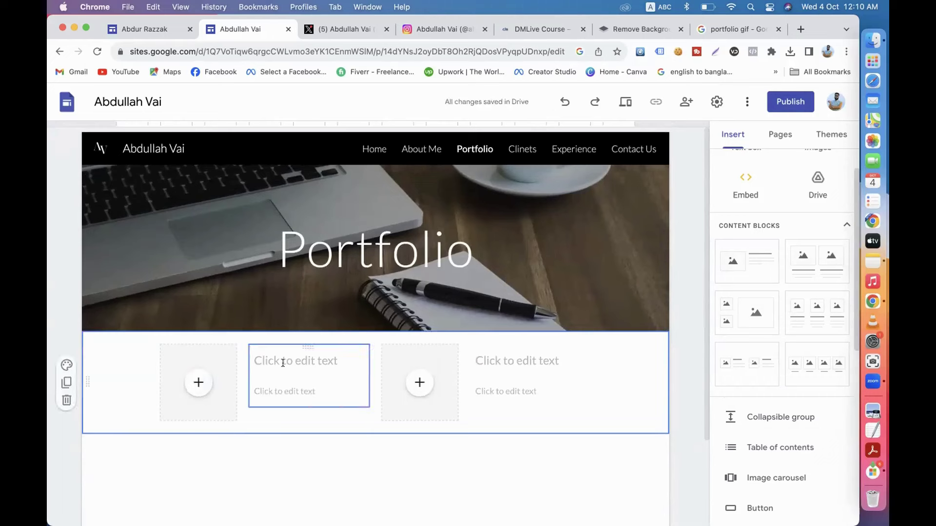
{"action": "left_click", "coordinate": [564, 102]}
{"action": "left_click", "coordinate": [817, 364]}
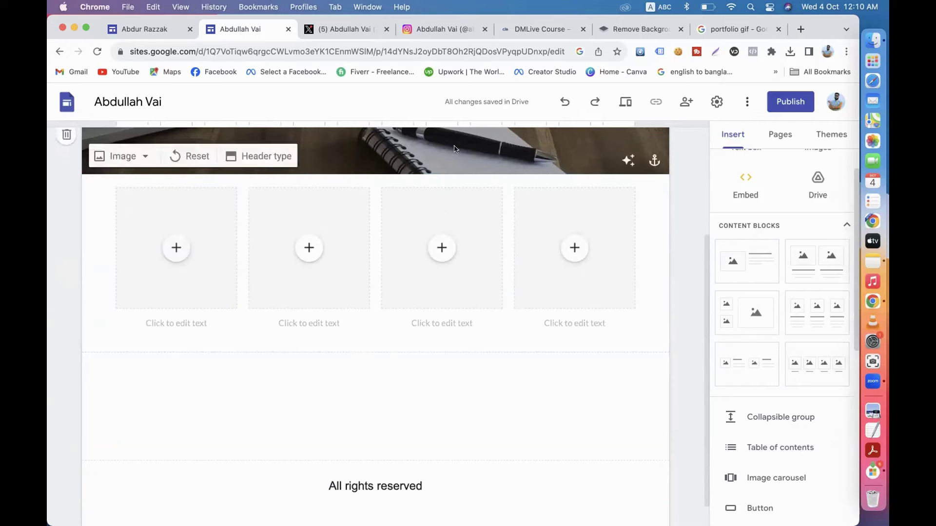
{"action": "left_click", "coordinate": [564, 103]}
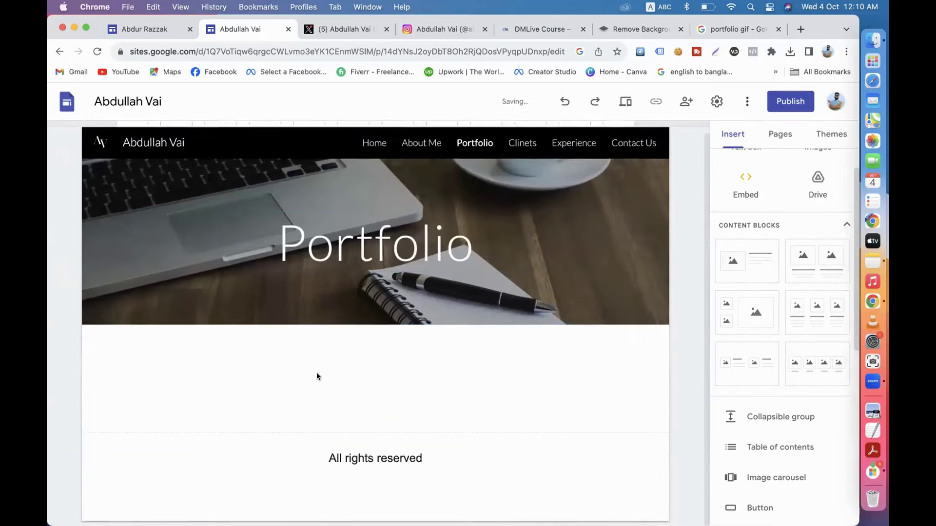
Add a text box under the Portfolio banner reading 'FACEBOOK ADS SAMPLE'
{"action": "double_click", "coordinate": [329, 369]}
{"action": "left_click", "coordinate": [330, 369]}
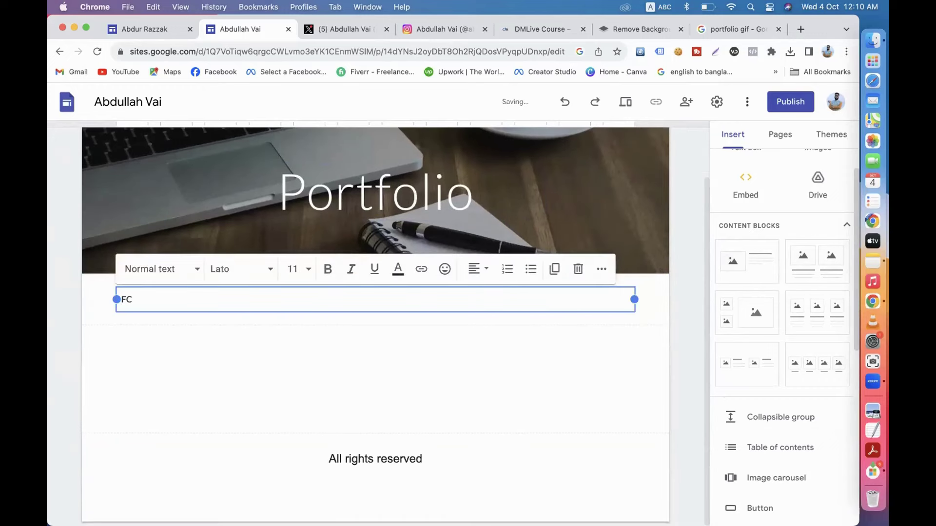
{"action": "type", "text": "FACEBOOK ADS SAMPLE"}
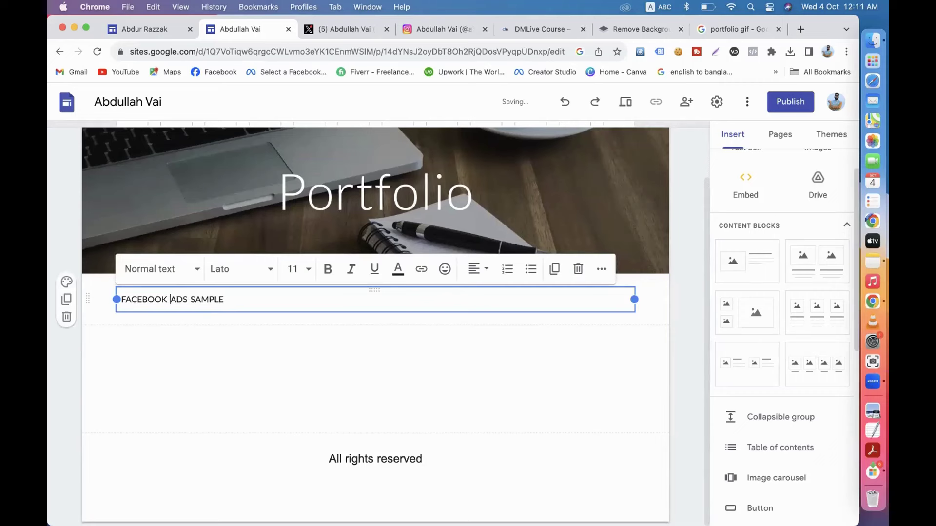
Make the FACEBOOK ADS SAMPLE heading bold
{"action": "left_click_drag", "start_coordinate": [226, 299], "coordinate": [117, 296]}
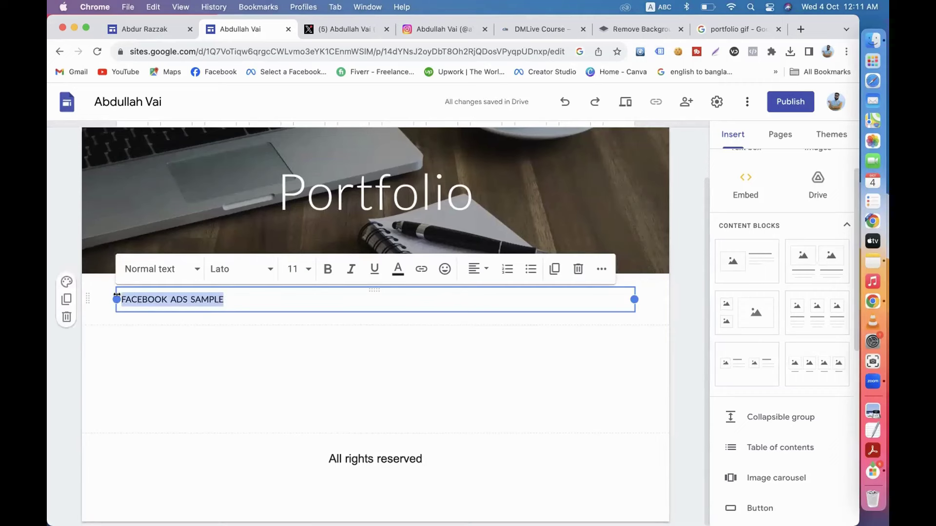
{"action": "left_click", "coordinate": [327, 269]}
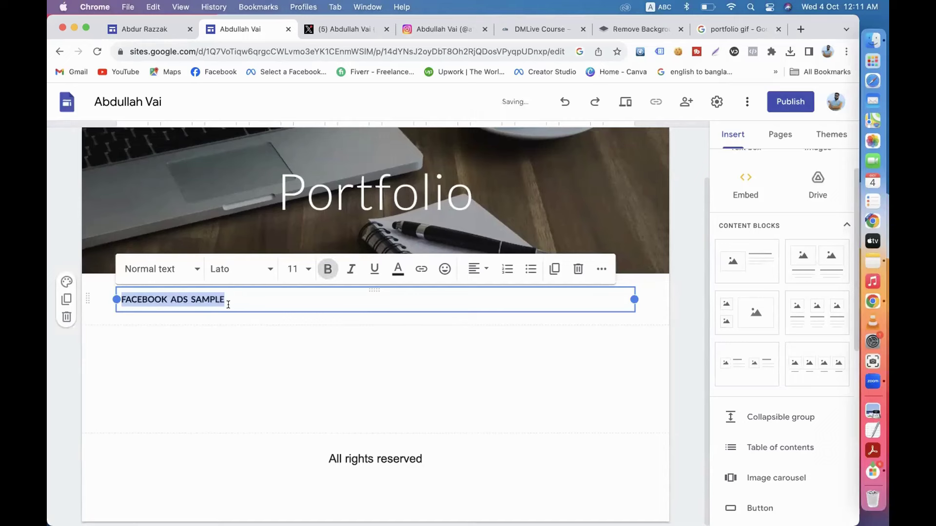
{"action": "left_click", "coordinate": [228, 303]}
{"action": "left_click", "coordinate": [254, 374]}
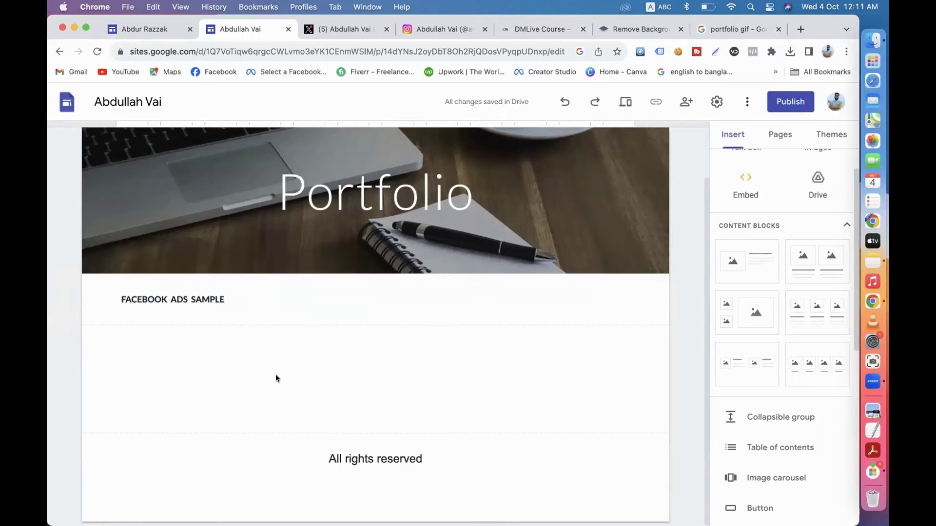
Insert a three-column image block and upload fb ads sample.png into its first column
{"action": "left_click", "coordinate": [807, 332]}
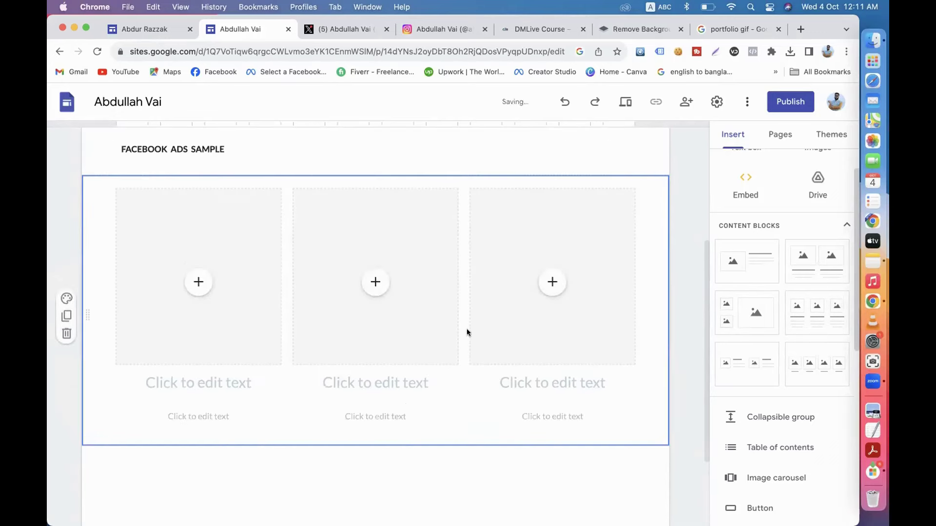
{"action": "scroll", "coordinate": [466, 328], "scroll_direction": "up", "scroll_amount": 2}
{"action": "left_click", "coordinate": [198, 351]}
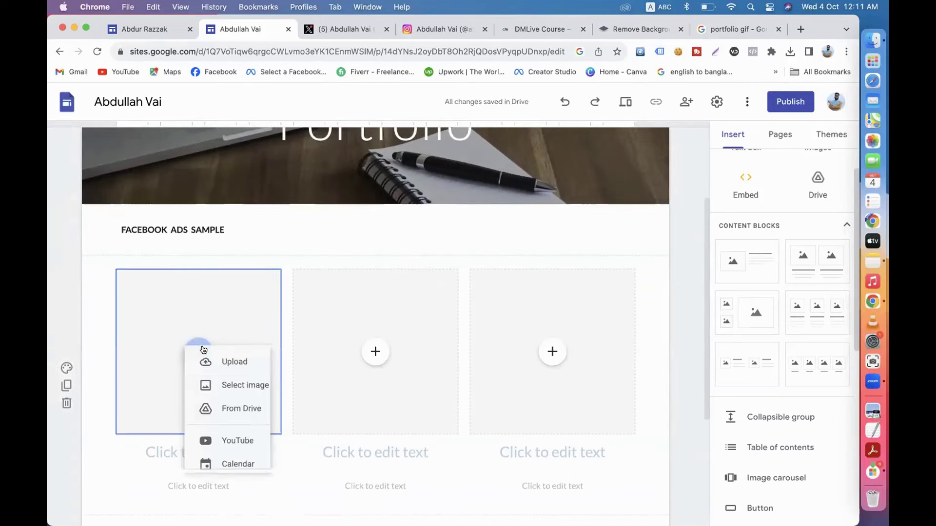
{"action": "left_click", "coordinate": [219, 369]}
{"action": "left_click", "coordinate": [200, 315]}
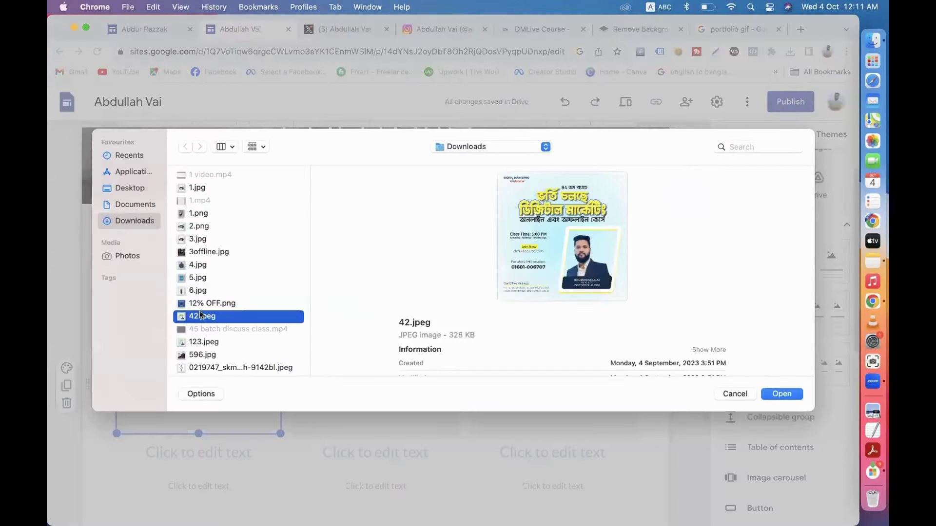
{"action": "type", "text": "f"}
{"action": "scroll", "coordinate": [195, 316], "scroll_direction": "down", "scroll_amount": 3}
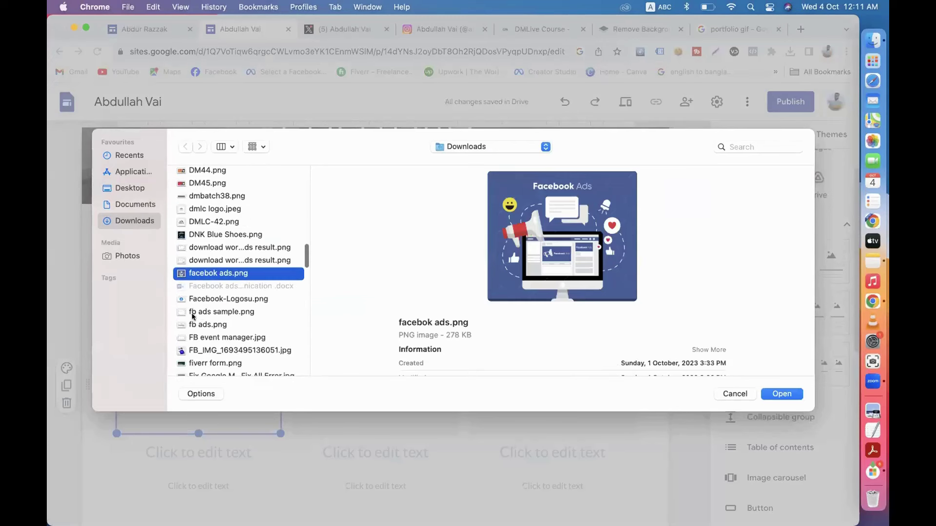
{"action": "left_click", "coordinate": [212, 326]}
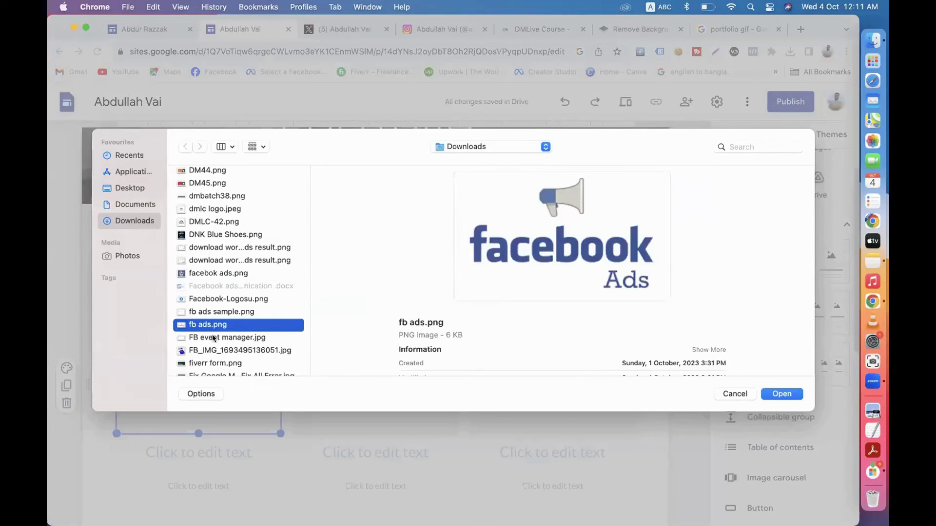
{"action": "left_click", "coordinate": [213, 338]}
{"action": "left_click", "coordinate": [210, 312]}
{"action": "scroll", "coordinate": [209, 306], "scroll_direction": "down", "scroll_amount": 5}
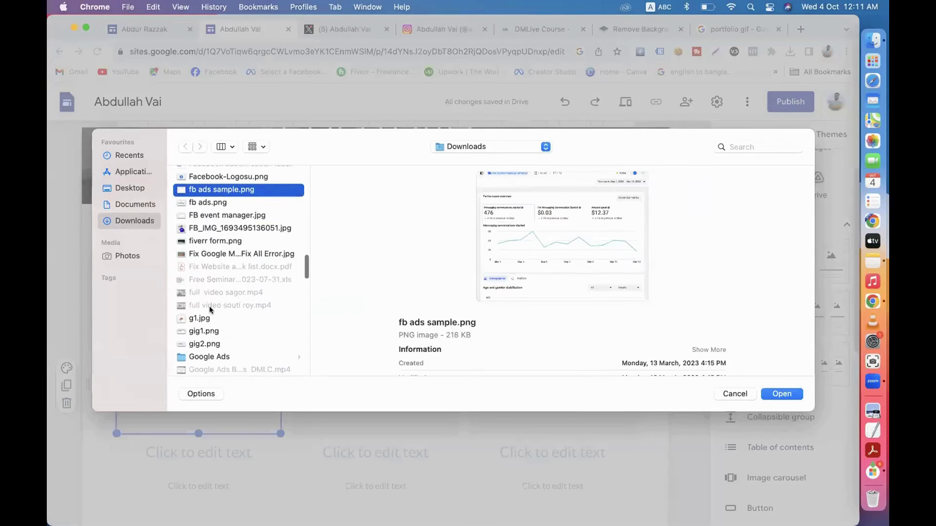
{"action": "type", "text": "d"}
{"action": "scroll", "coordinate": [205, 309], "scroll_direction": "up", "scroll_amount": 5}
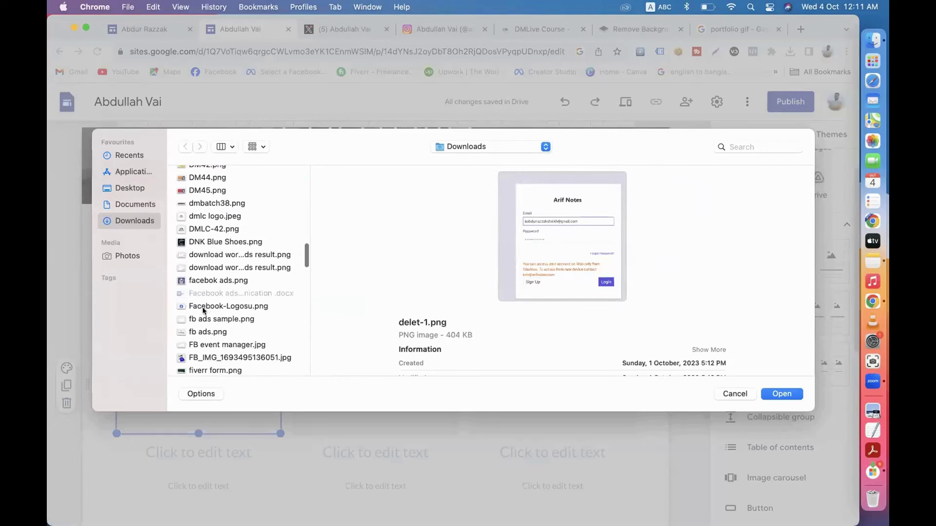
{"action": "scroll", "coordinate": [221, 295], "scroll_direction": "down", "scroll_amount": 5}
{"action": "left_click", "coordinate": [213, 194]}
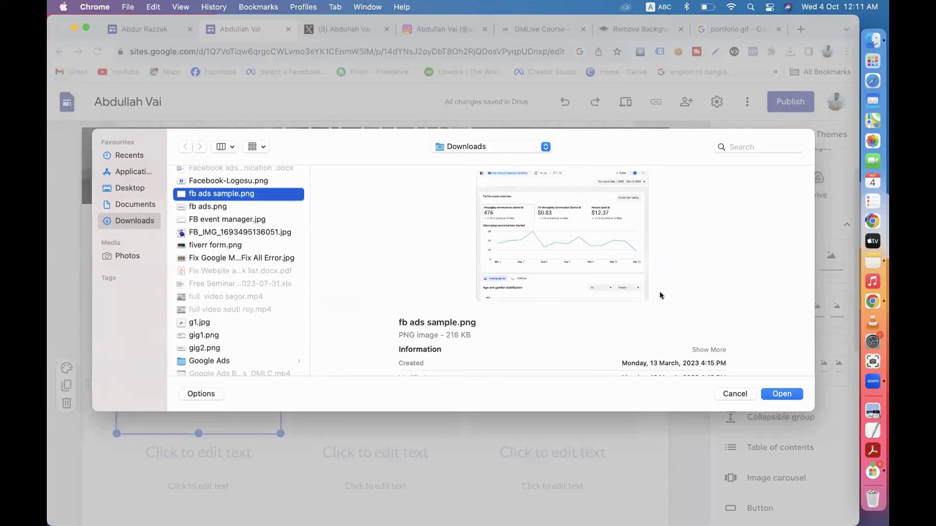
{"action": "left_click", "coordinate": [773, 393]}
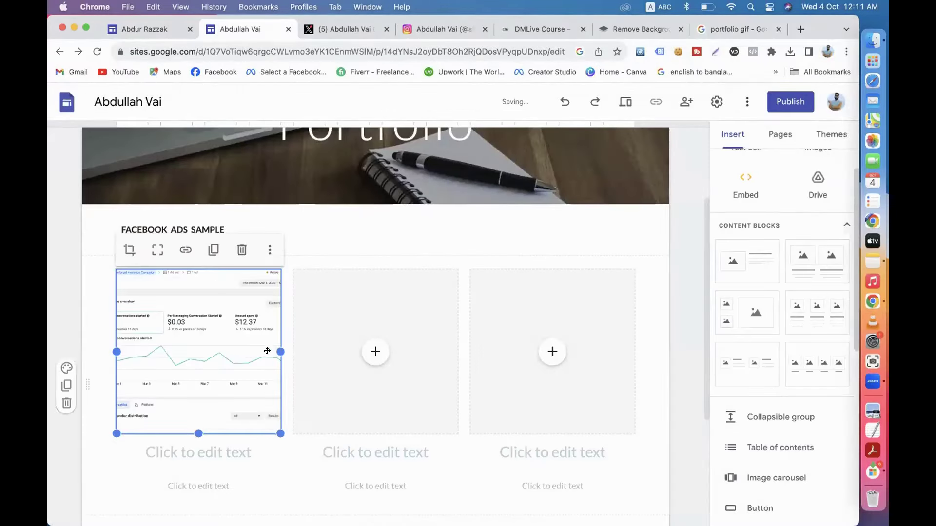
Resize the first-column chart and fit the whole screenshot inside its frame
{"action": "left_click_drag", "start_coordinate": [280, 433], "coordinate": [316, 447]}
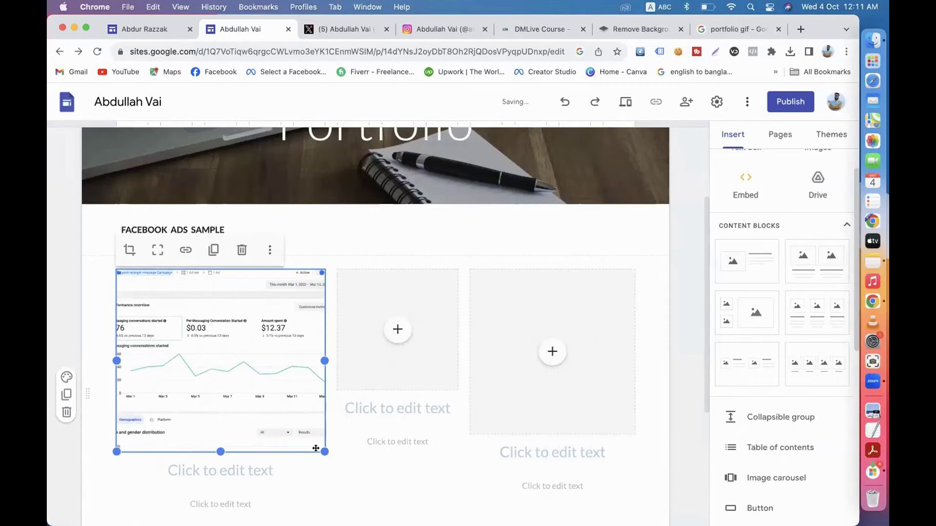
{"action": "left_click", "coordinate": [152, 252]}
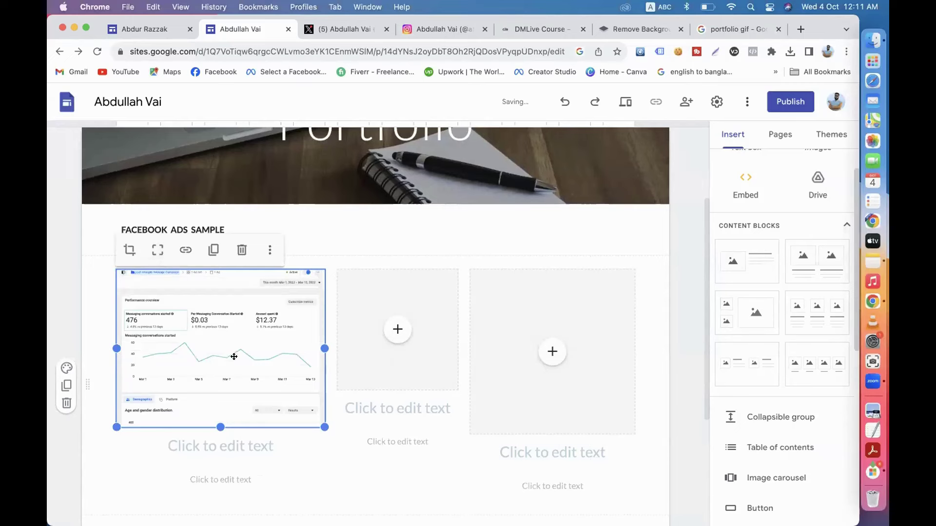
{"action": "left_click_drag", "start_coordinate": [324, 427], "coordinate": [282, 417]}
{"action": "left_click", "coordinate": [157, 250]}
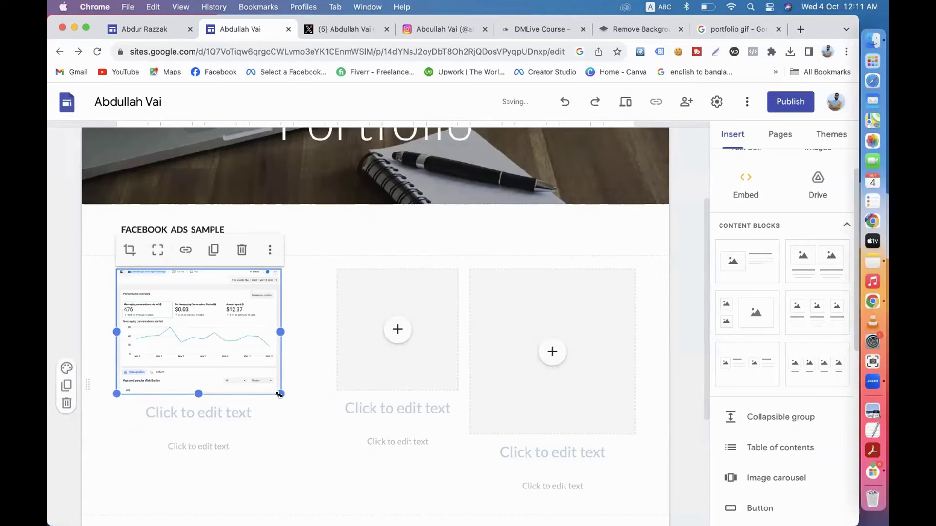
{"action": "left_click_drag", "start_coordinate": [279, 394], "coordinate": [299, 399]}
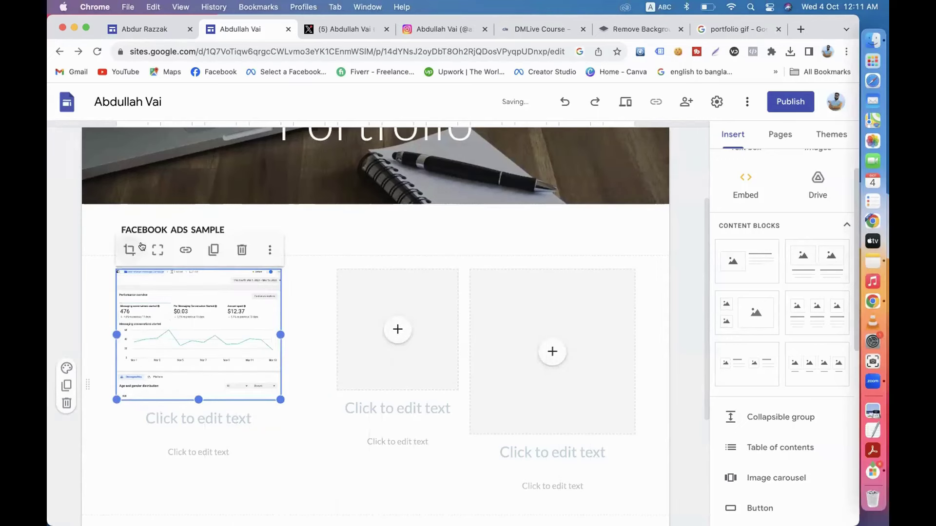
{"action": "left_click", "coordinate": [156, 249]}
Upload the feb 1 ads result screenshot into the middle column
{"action": "left_click", "coordinate": [396, 331]}
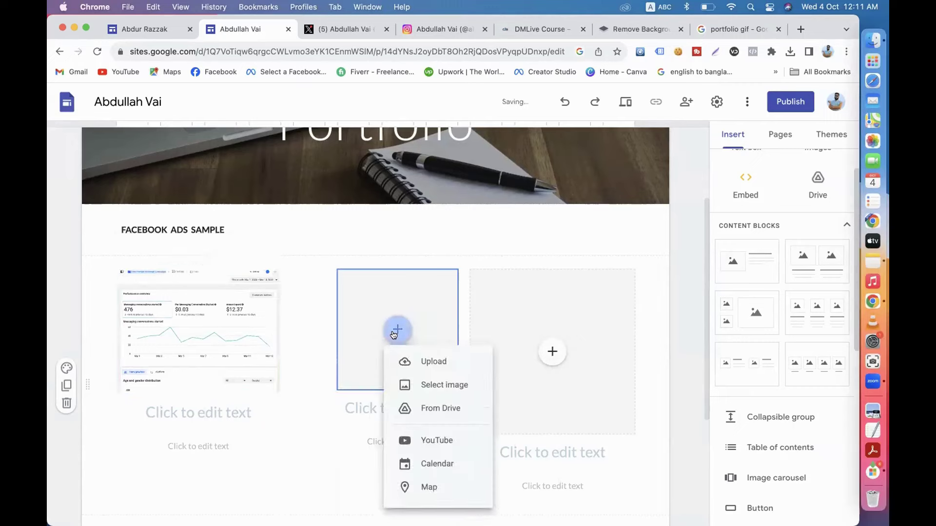
{"action": "left_click", "coordinate": [420, 366]}
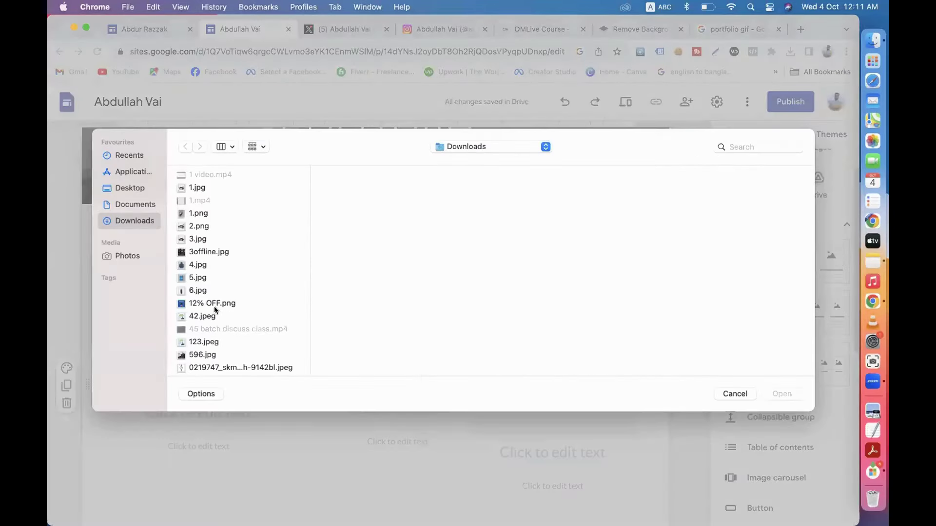
{"action": "left_click", "coordinate": [214, 306]}
{"action": "type", "text": "fa"}
{"action": "scroll", "coordinate": [215, 307], "scroll_direction": "down", "scroll_amount": 5}
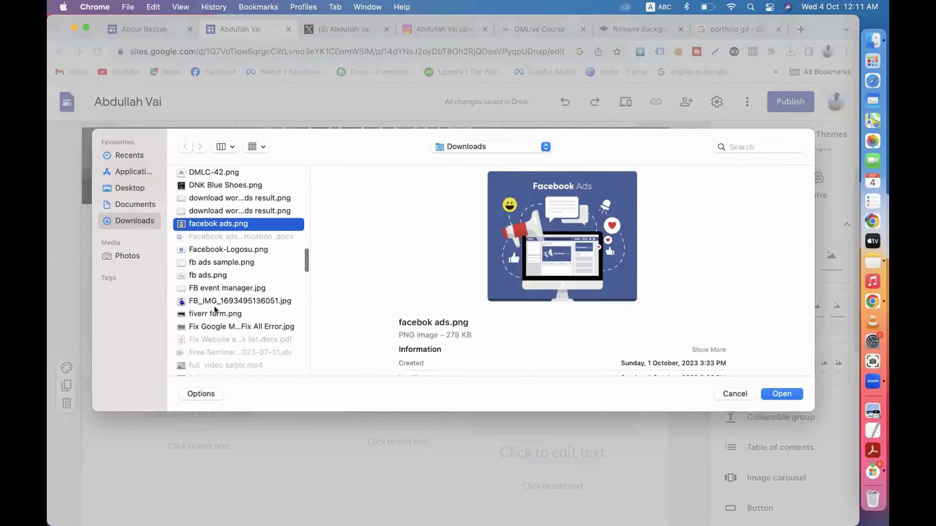
{"action": "left_click", "coordinate": [201, 242]}
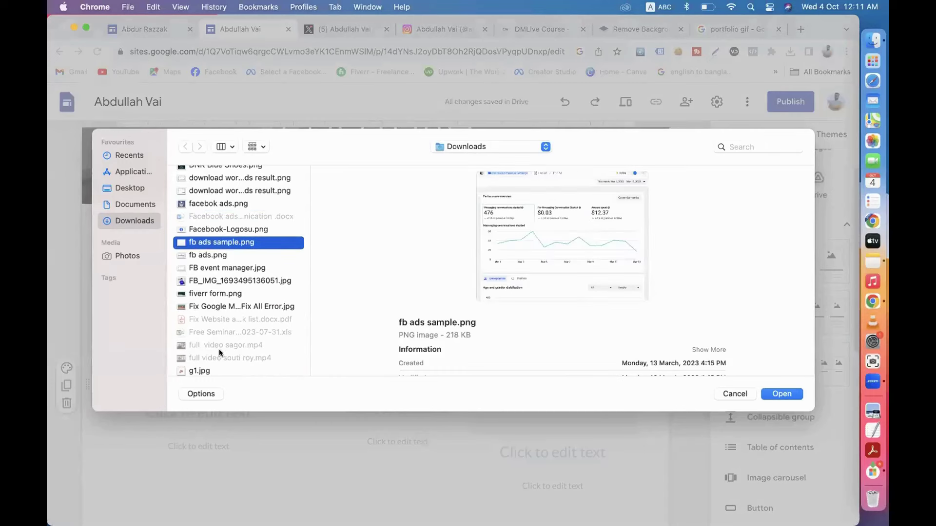
{"action": "type", "text": "d"}
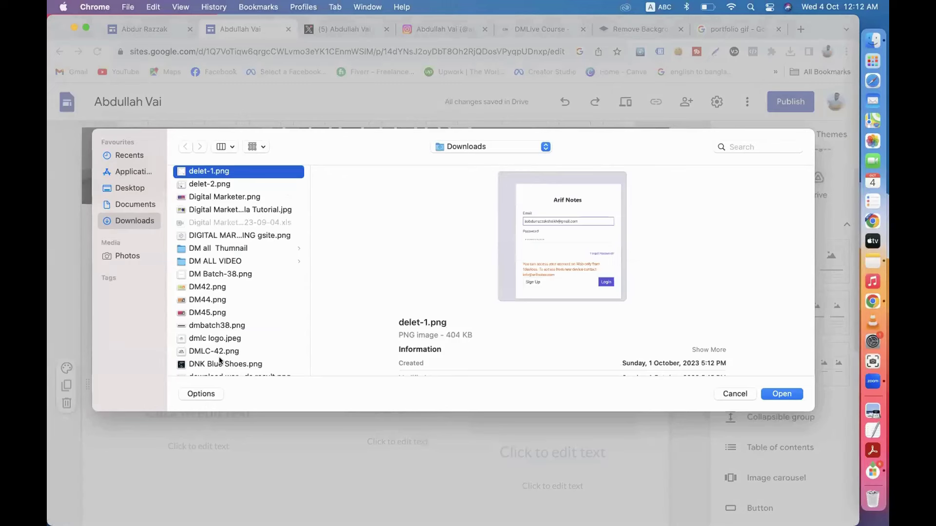
{"action": "scroll", "coordinate": [219, 360], "scroll_direction": "up", "scroll_amount": 5}
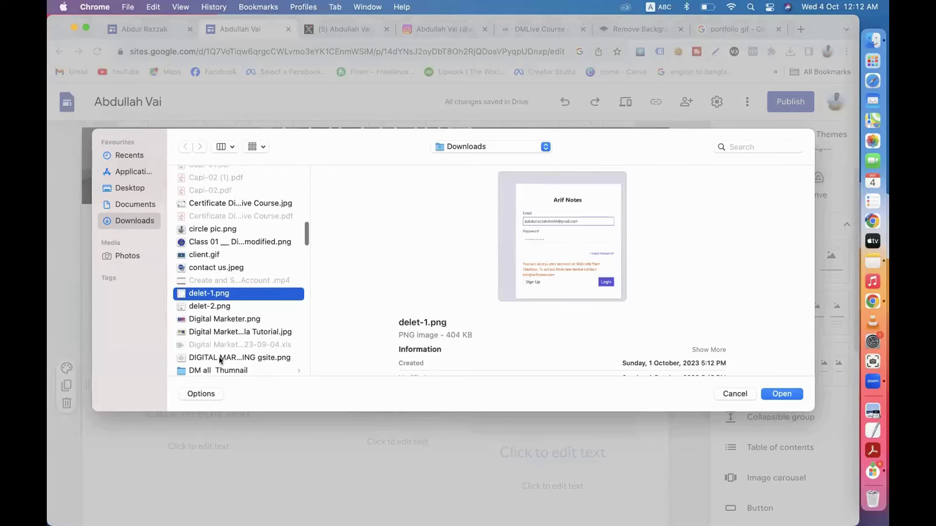
{"action": "scroll", "coordinate": [220, 361], "scroll_direction": "down", "scroll_amount": 2}
{"action": "scroll", "coordinate": [220, 361], "scroll_direction": "down", "scroll_amount": 1}
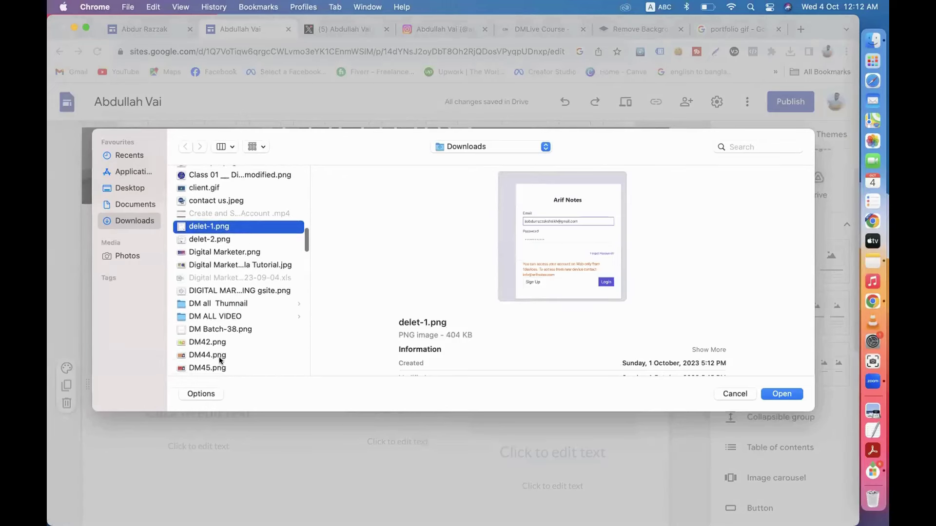
{"action": "scroll", "coordinate": [220, 361], "scroll_direction": "down", "scroll_amount": 5}
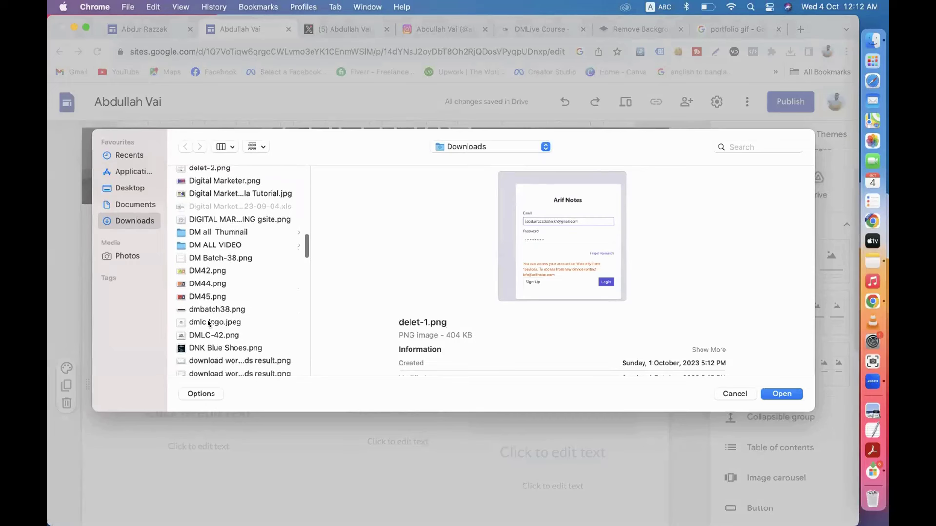
{"action": "left_click", "coordinate": [214, 361]}
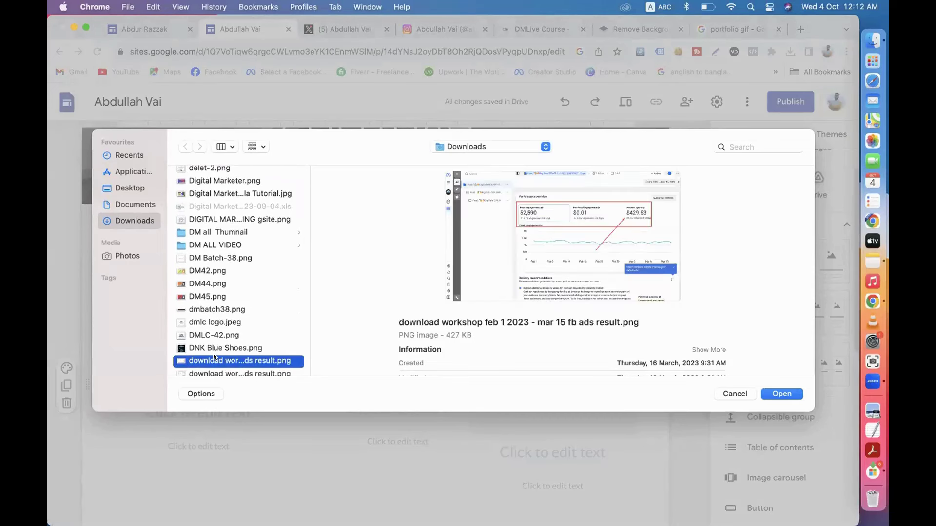
{"action": "scroll", "coordinate": [234, 352], "scroll_direction": "down", "scroll_amount": 5}
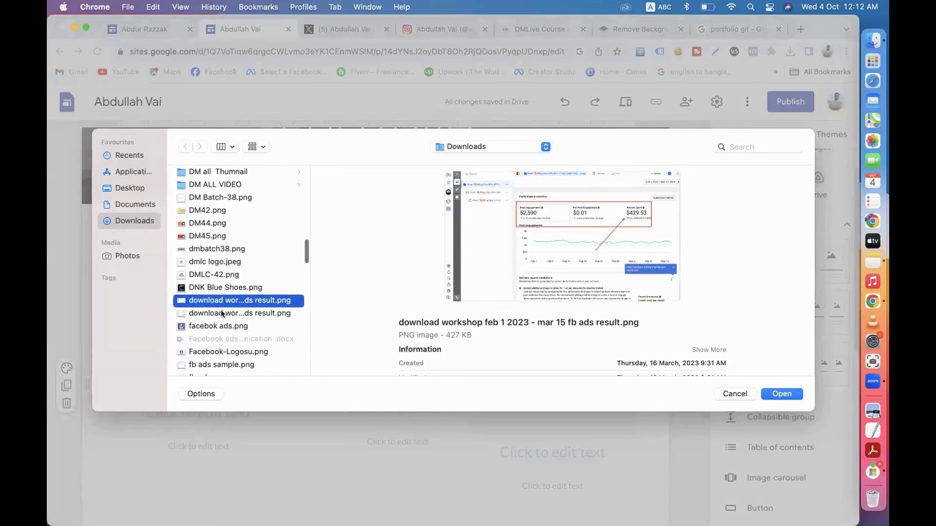
{"action": "left_click", "coordinate": [222, 314]}
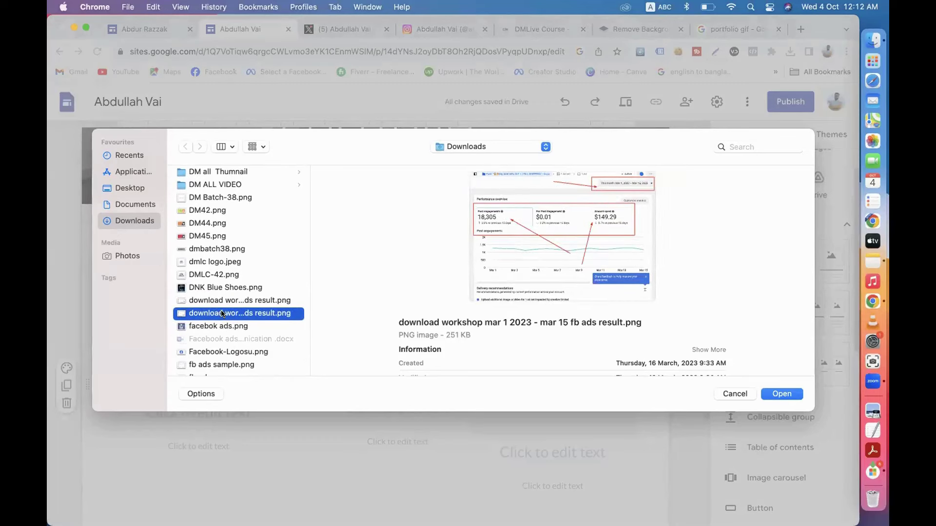
{"action": "left_click", "coordinate": [223, 300]}
{"action": "left_click", "coordinate": [781, 394]}
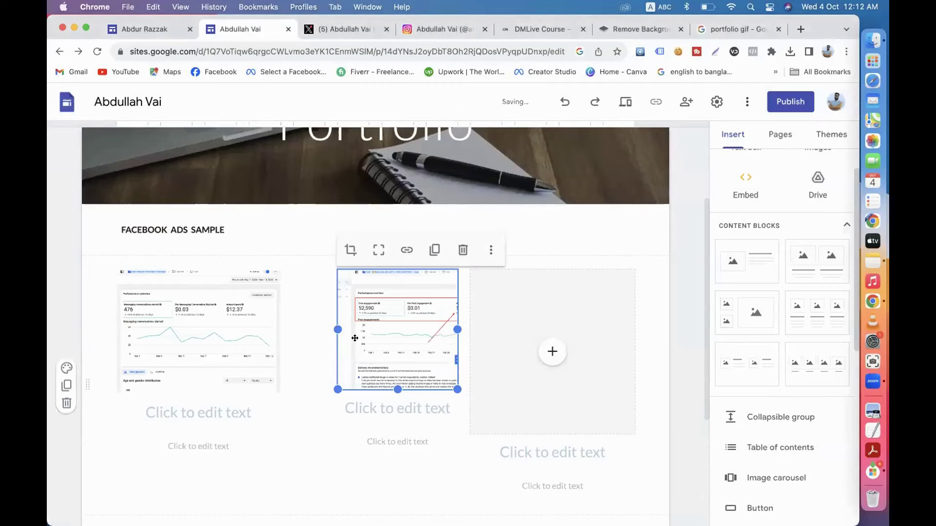
Fit, enlarge and reposition the middle ad screenshot
{"action": "left_click", "coordinate": [376, 252]}
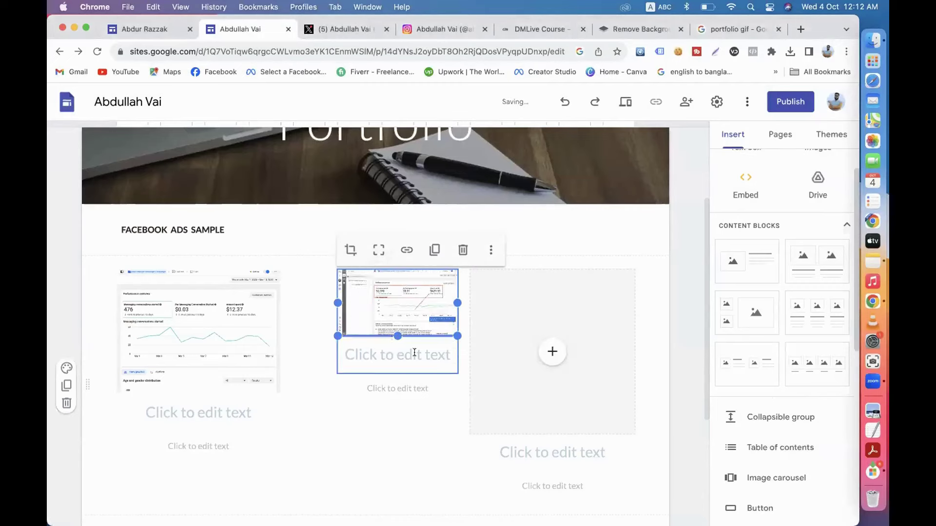
{"action": "left_click_drag", "start_coordinate": [457, 335], "coordinate": [511, 412]}
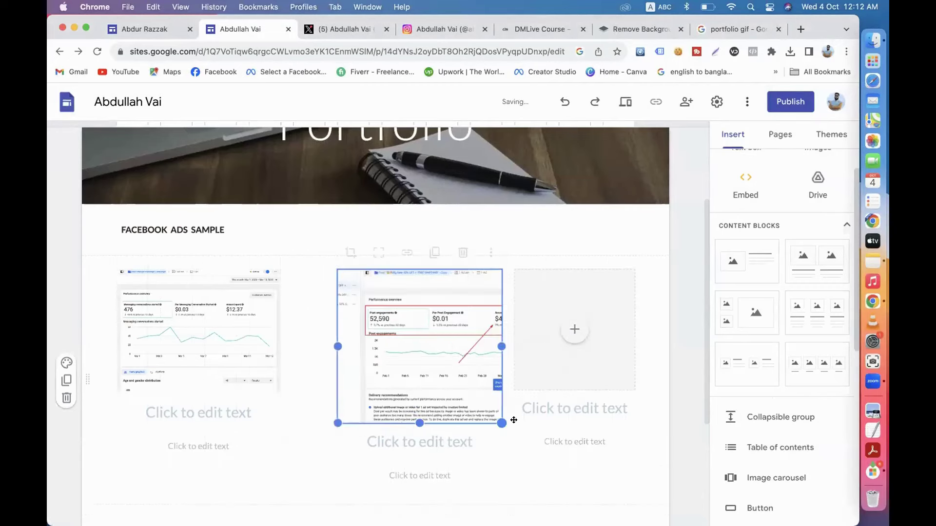
{"action": "left_click_drag", "start_coordinate": [458, 355], "coordinate": [427, 360]}
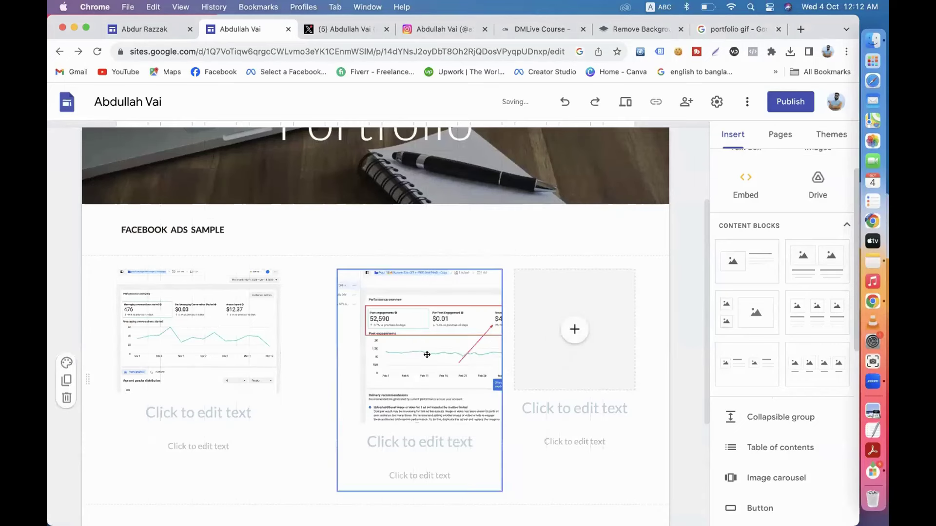
Delete the entire three-column image section
{"action": "left_click", "coordinate": [411, 314]}
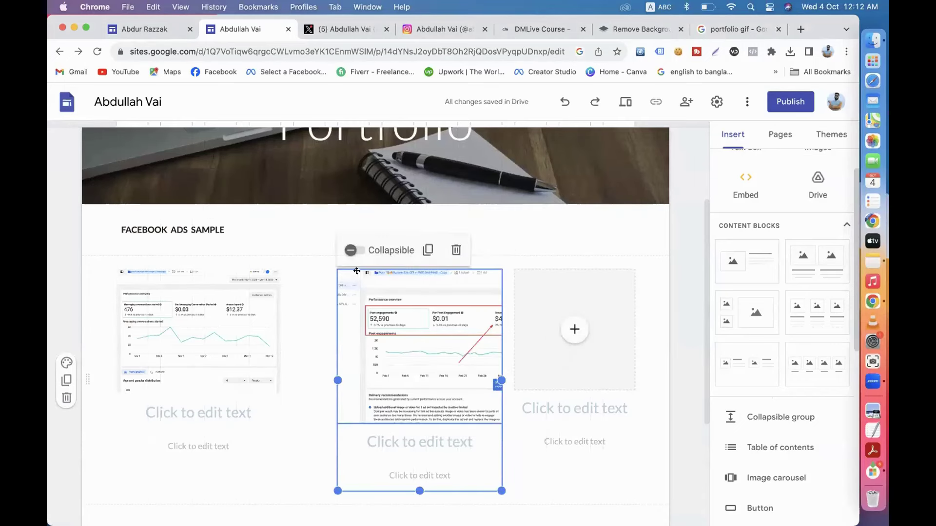
{"action": "left_click", "coordinate": [689, 320]}
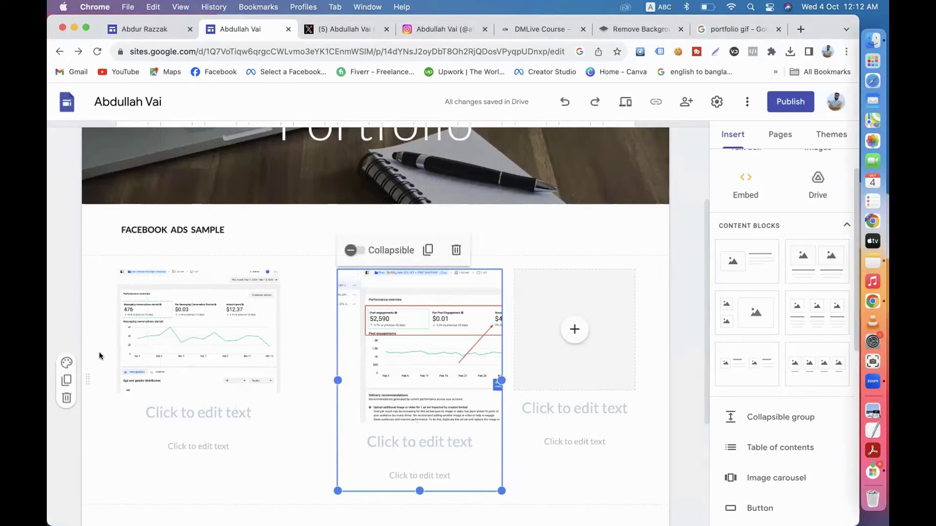
{"action": "left_click", "coordinate": [66, 398]}
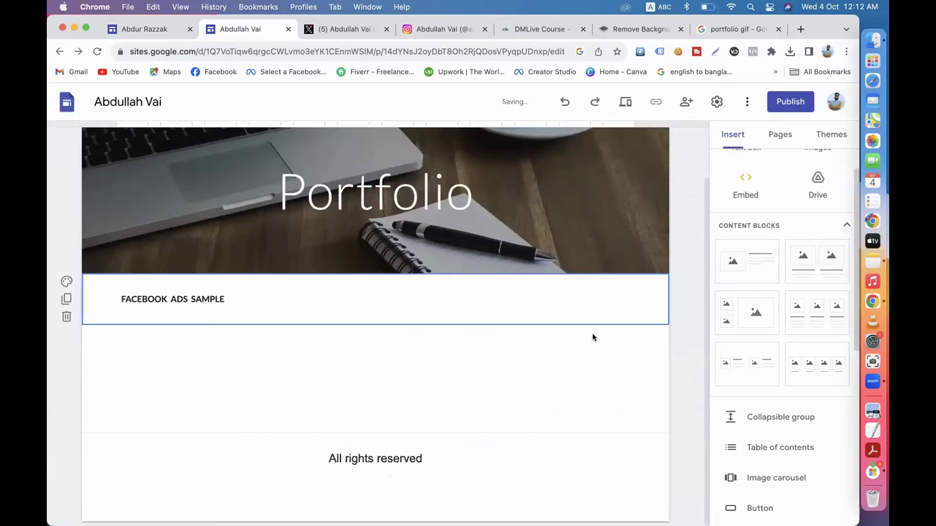
Insert a three-column image block with fb ads sample.png in the first column
{"action": "left_click", "coordinate": [794, 320]}
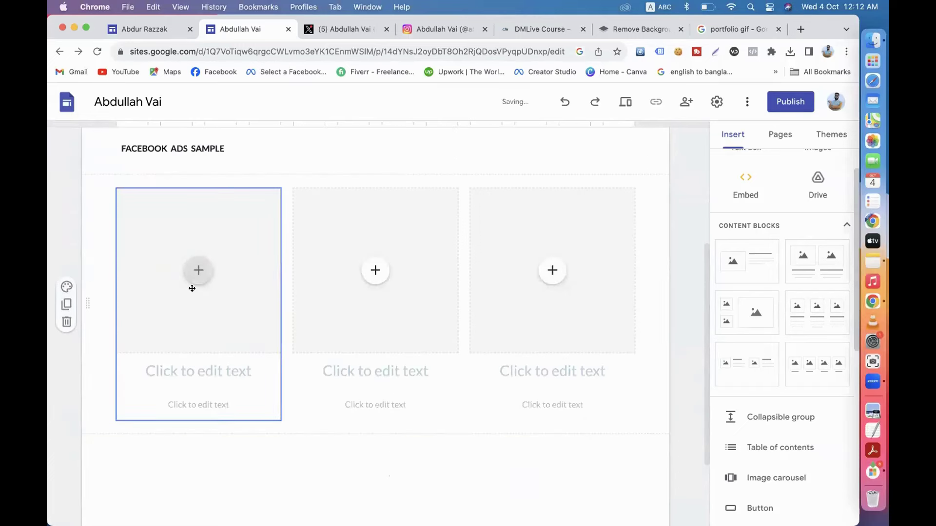
{"action": "left_click", "coordinate": [197, 270]}
{"action": "left_click", "coordinate": [214, 305]}
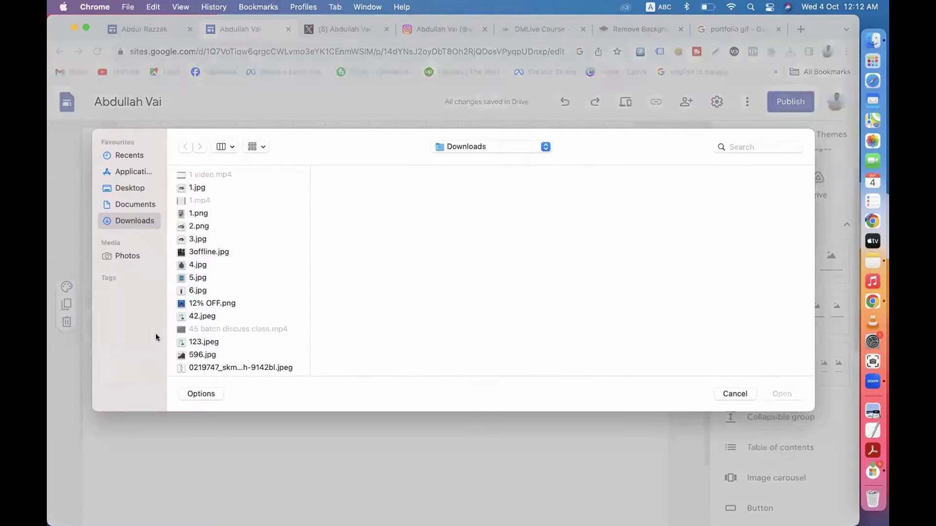
{"action": "left_click", "coordinate": [203, 315]}
{"action": "key", "text": "f"}
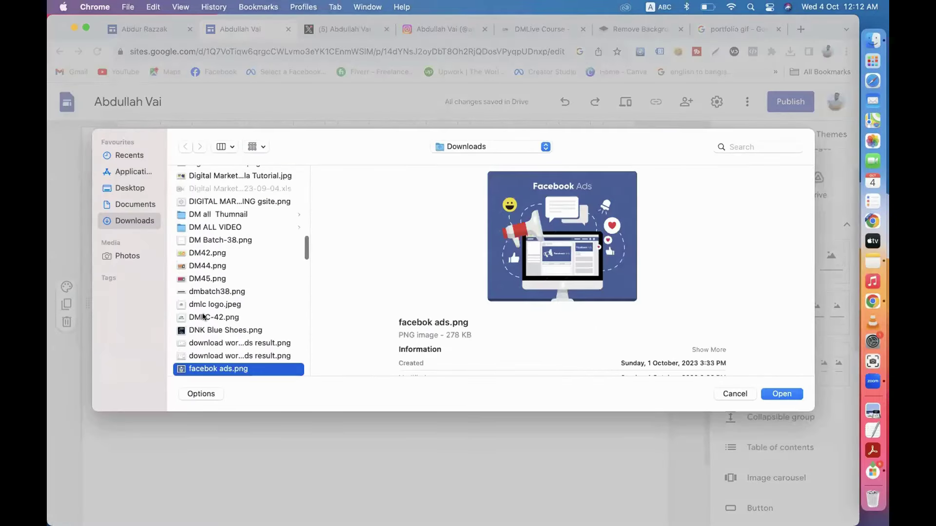
{"action": "scroll", "coordinate": [203, 317], "scroll_direction": "down", "scroll_amount": 3}
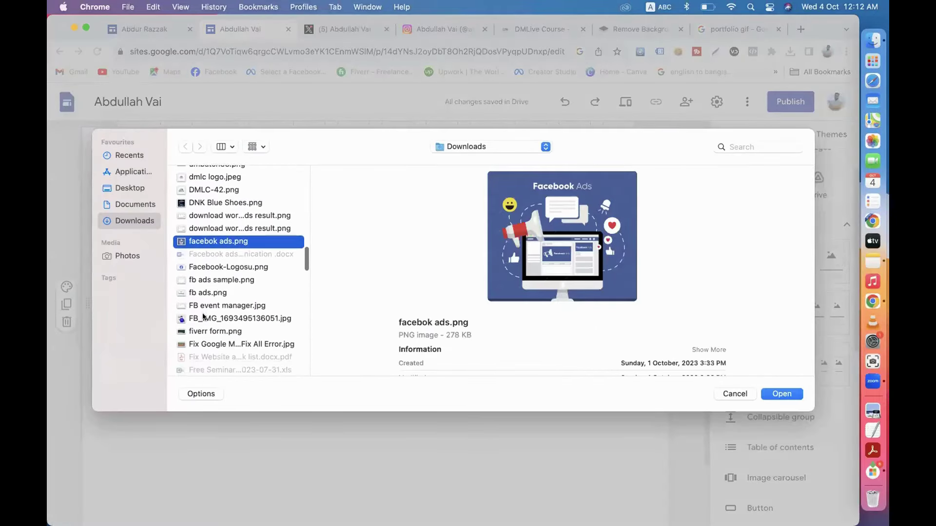
{"action": "left_click", "coordinate": [213, 281]}
{"action": "left_click", "coordinate": [782, 394]}
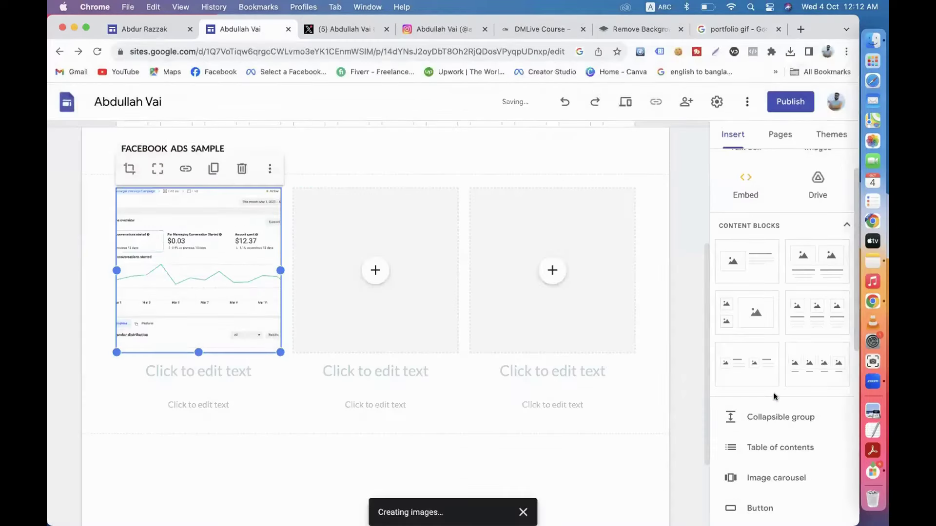
Upload the Facebook ads result screenshot into the middle column
{"action": "left_click", "coordinate": [377, 271]}
{"action": "left_click", "coordinate": [405, 300]}
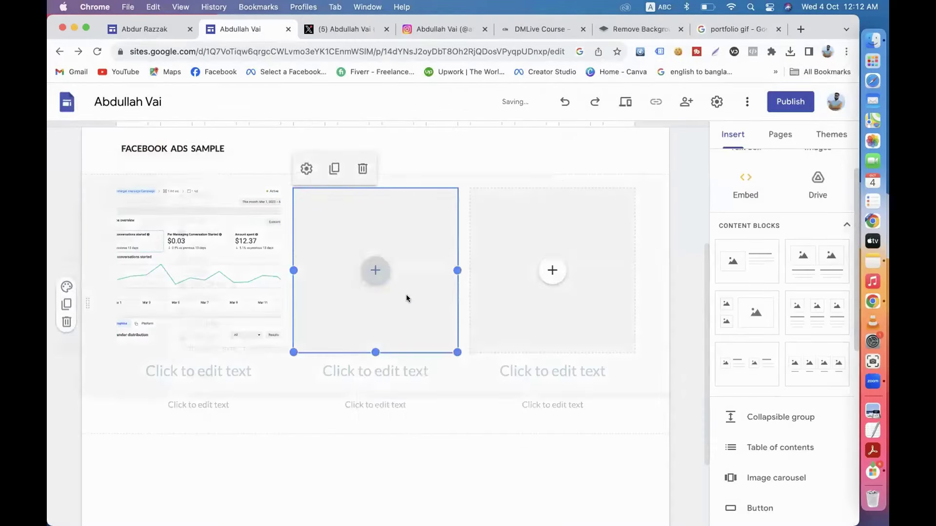
{"action": "left_click", "coordinate": [218, 303]}
{"action": "key", "text": "d"}
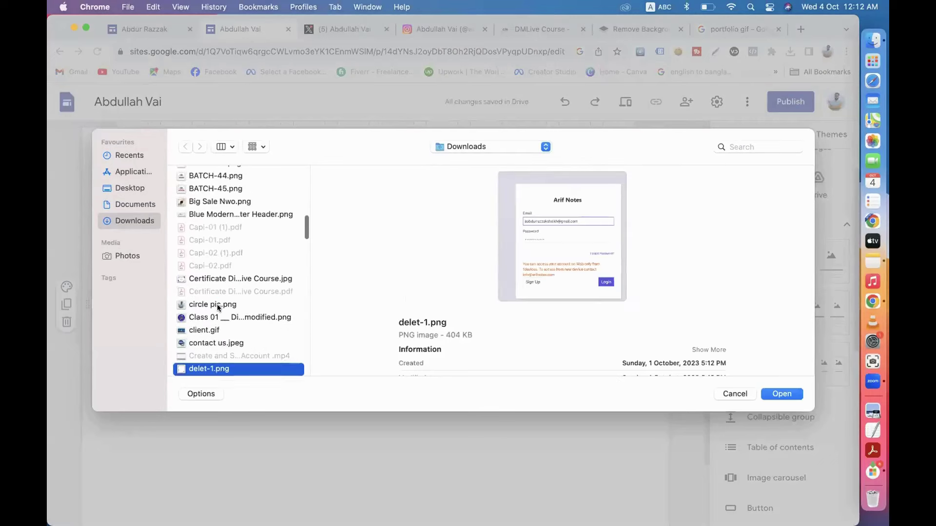
{"action": "scroll", "coordinate": [217, 304], "scroll_direction": "down", "scroll_amount": 3}
{"action": "scroll", "coordinate": [214, 307], "scroll_direction": "down", "scroll_amount": 1}
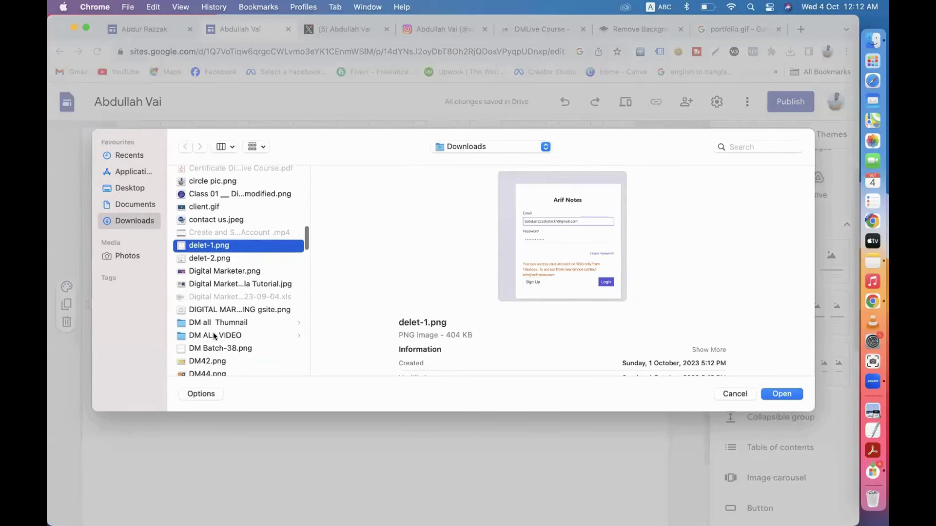
{"action": "scroll", "coordinate": [213, 335], "scroll_direction": "down", "scroll_amount": 5}
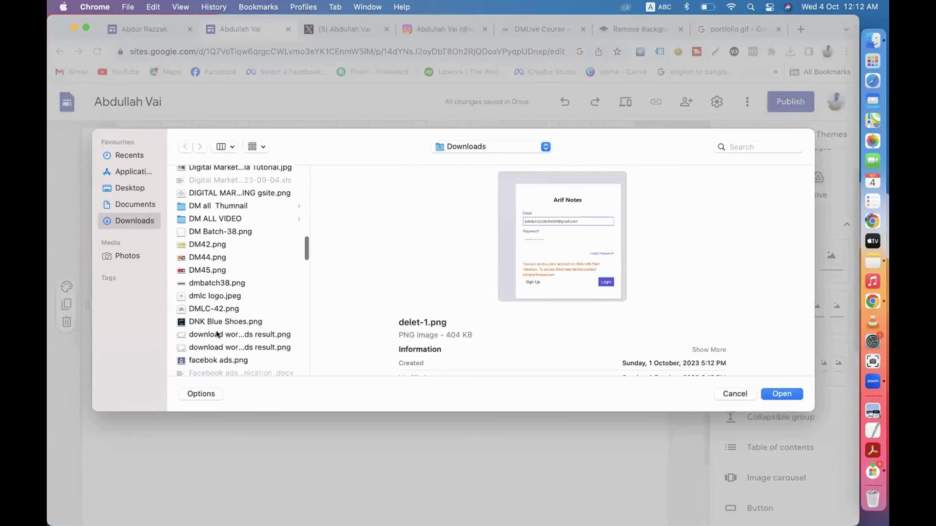
{"action": "left_click", "coordinate": [217, 334]}
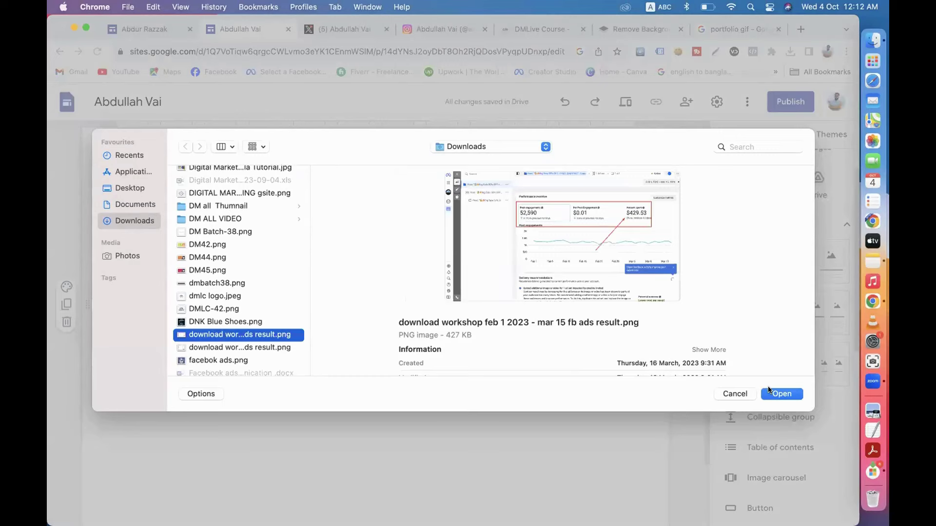
{"action": "left_click", "coordinate": [780, 394]}
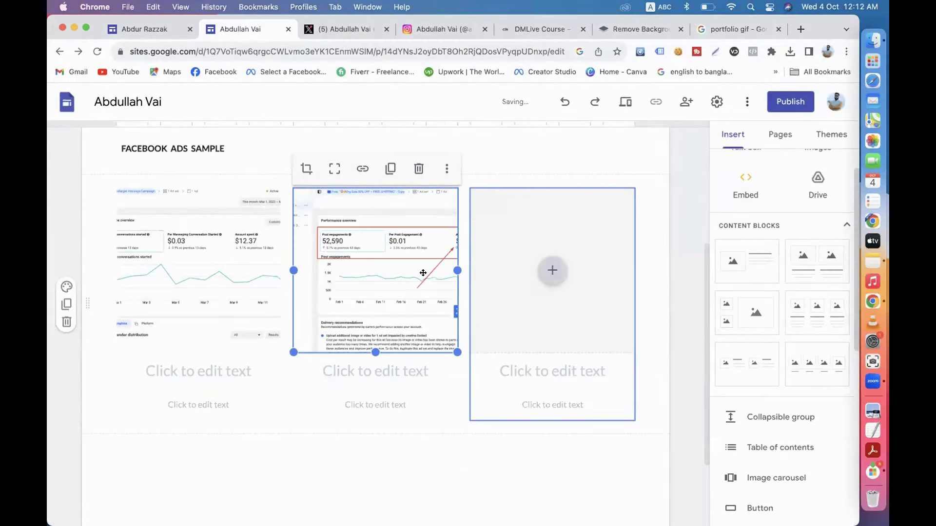
{"action": "left_click", "coordinate": [551, 273]}
Browse candidate screenshots in Downloads for the third column's image
{"action": "left_click", "coordinate": [578, 306]}
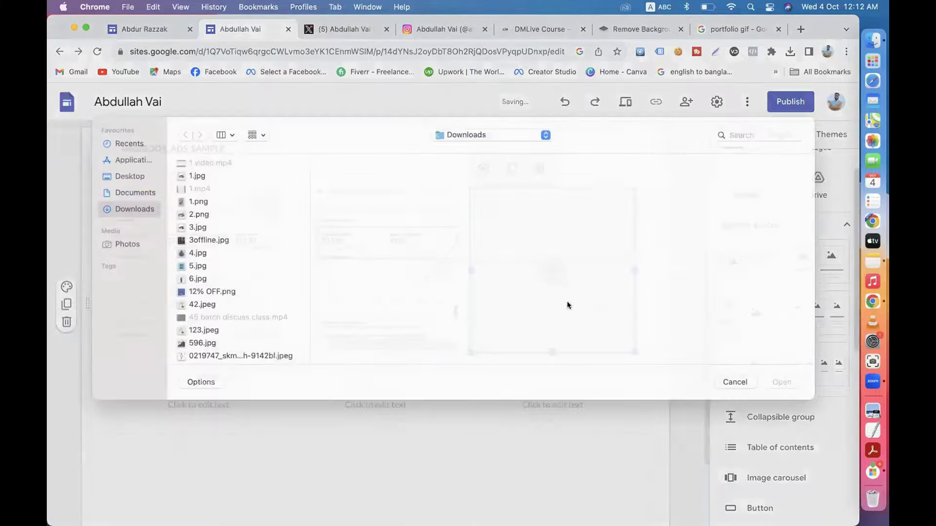
{"action": "scroll", "coordinate": [200, 267], "scroll_direction": "down", "scroll_amount": 10}
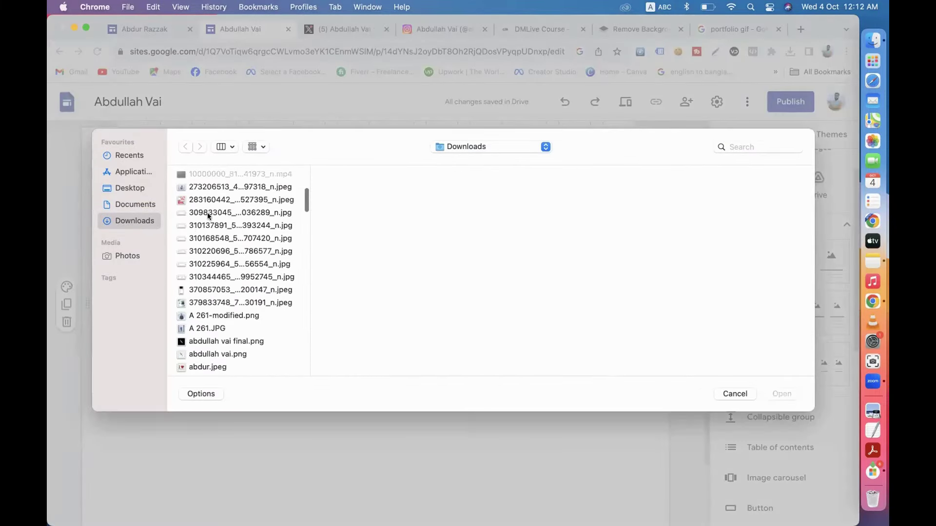
{"action": "left_click", "coordinate": [207, 213]}
{"action": "left_click", "coordinate": [217, 251]}
{"action": "left_click", "coordinate": [217, 275]}
{"action": "scroll", "coordinate": [217, 276], "scroll_direction": "down", "scroll_amount": 5}
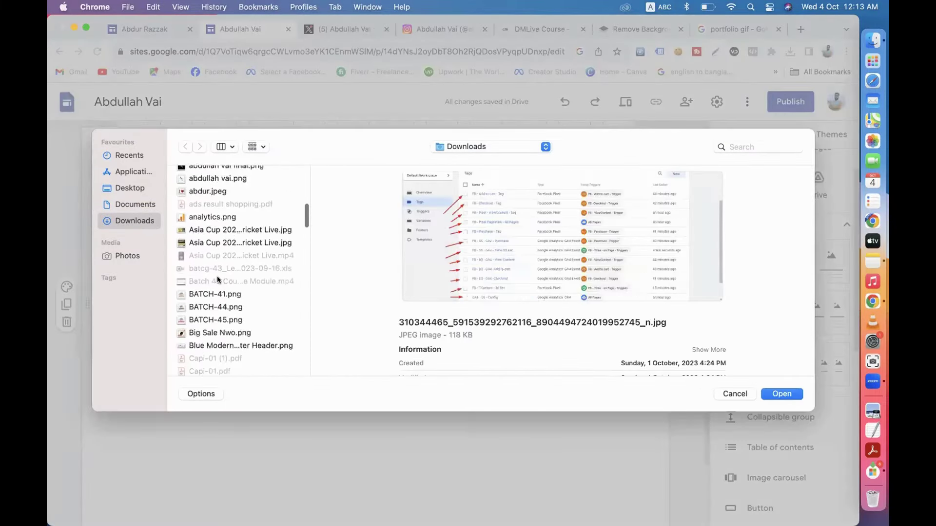
{"action": "scroll", "coordinate": [218, 276], "scroll_direction": "up", "scroll_amount": 10}
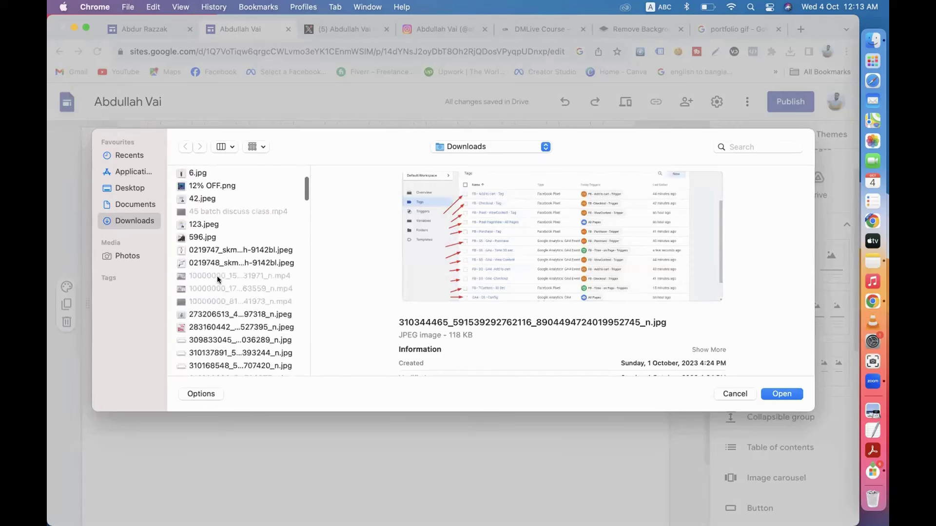
{"action": "scroll", "coordinate": [218, 276], "scroll_direction": "down", "scroll_amount": 15}
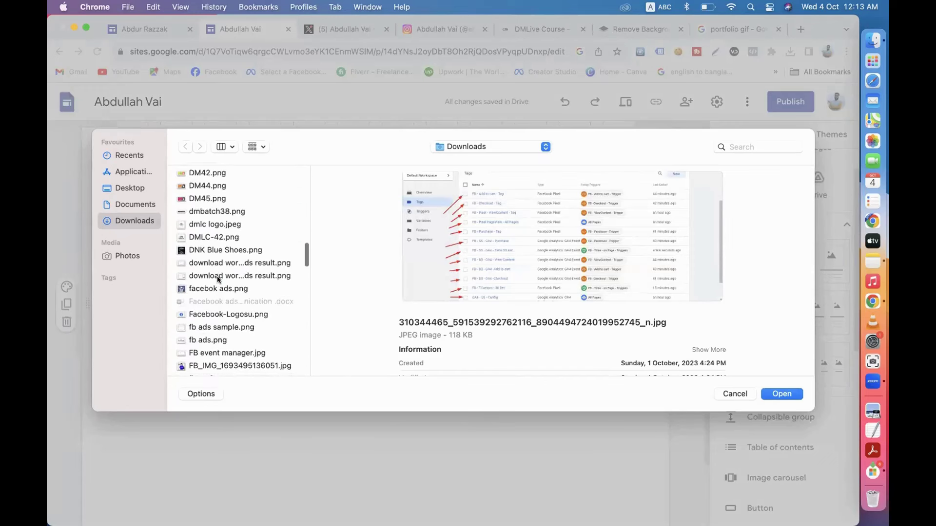
{"action": "scroll", "coordinate": [217, 276], "scroll_direction": "down", "scroll_amount": 15}
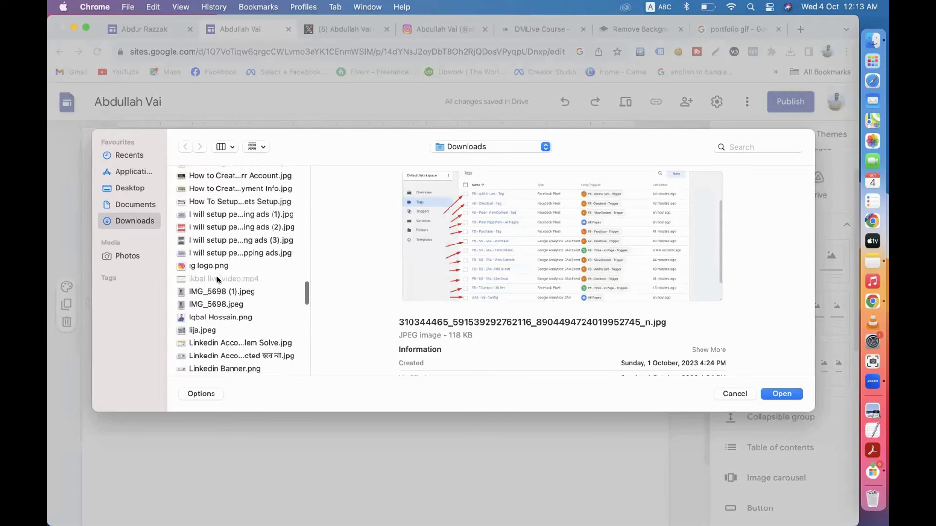
{"action": "scroll", "coordinate": [217, 275], "scroll_direction": "down", "scroll_amount": 15}
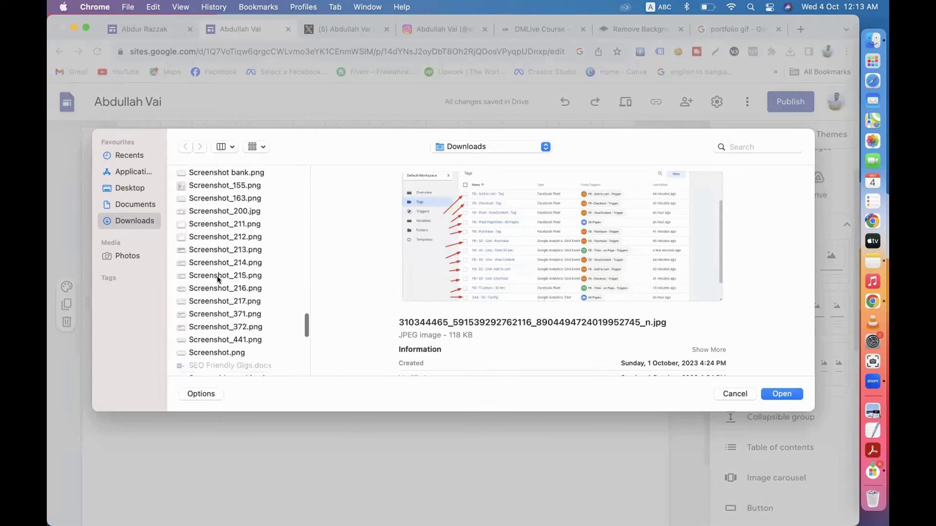
Insert Screenshot_155.png, the PPE suit ad, into the third column
{"action": "left_click", "coordinate": [223, 225]}
{"action": "scroll", "coordinate": [223, 229], "scroll_direction": "up", "scroll_amount": 5}
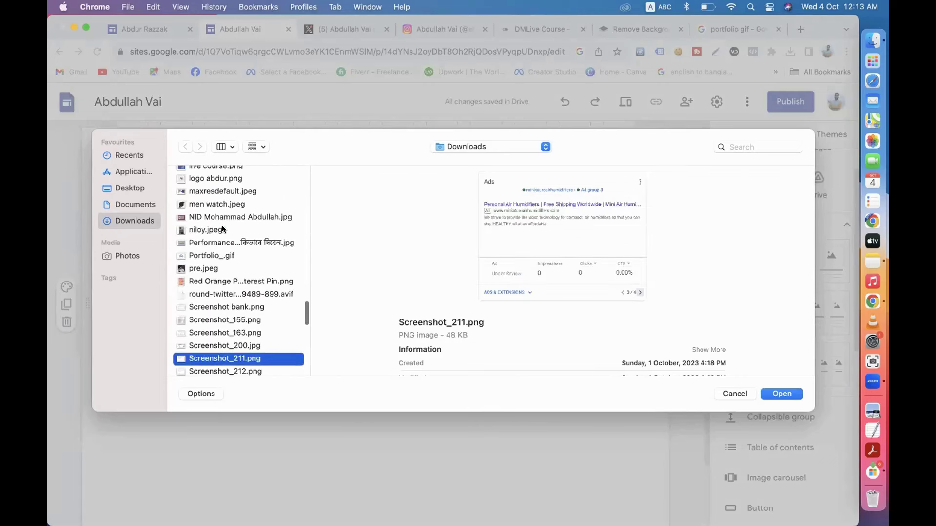
{"action": "left_click", "coordinate": [206, 293]}
{"action": "left_click", "coordinate": [204, 319]}
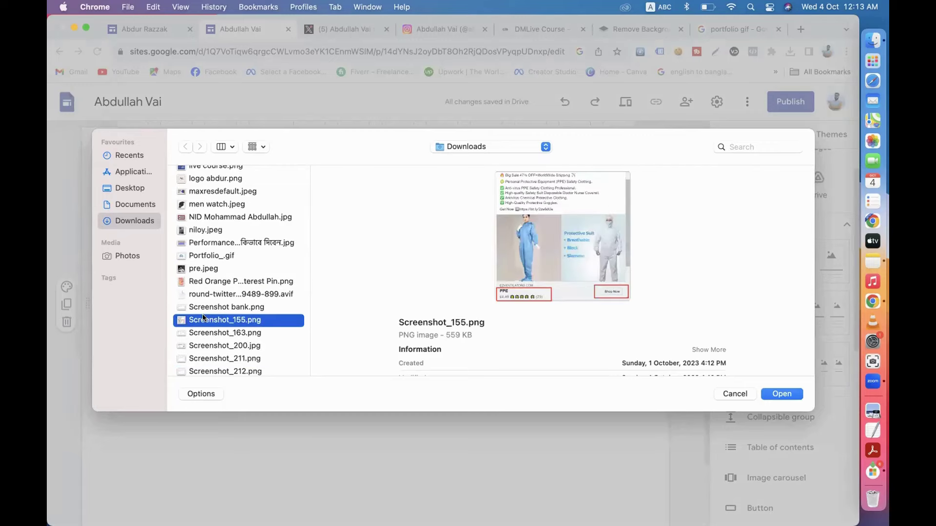
{"action": "left_click", "coordinate": [205, 333]}
{"action": "left_click", "coordinate": [229, 319]}
{"action": "left_click", "coordinate": [773, 392]}
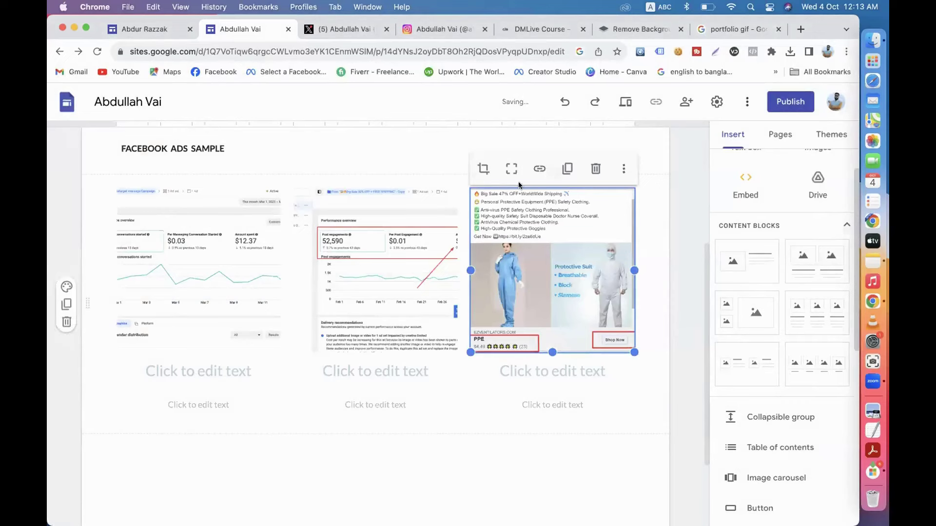
Turn off the Collapsible setting on the first column group
{"action": "left_click", "coordinate": [342, 189]}
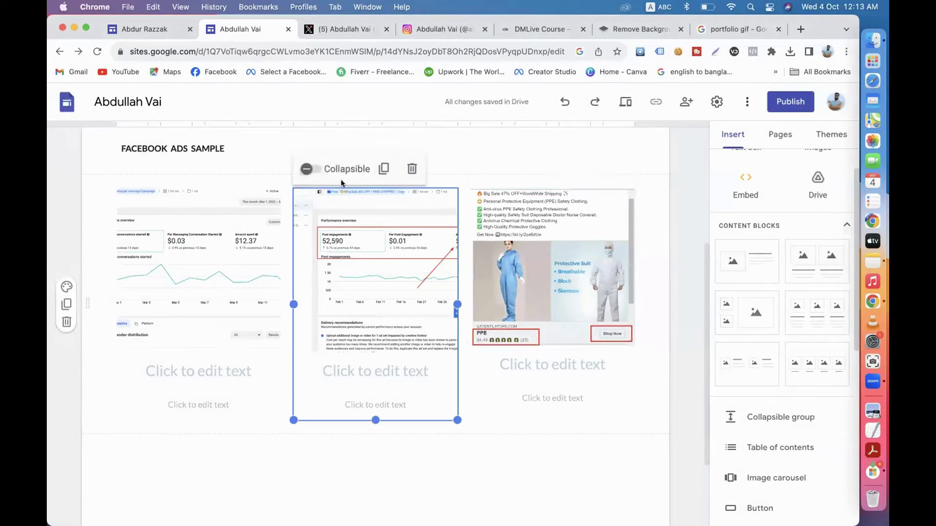
{"action": "left_click", "coordinate": [165, 254]}
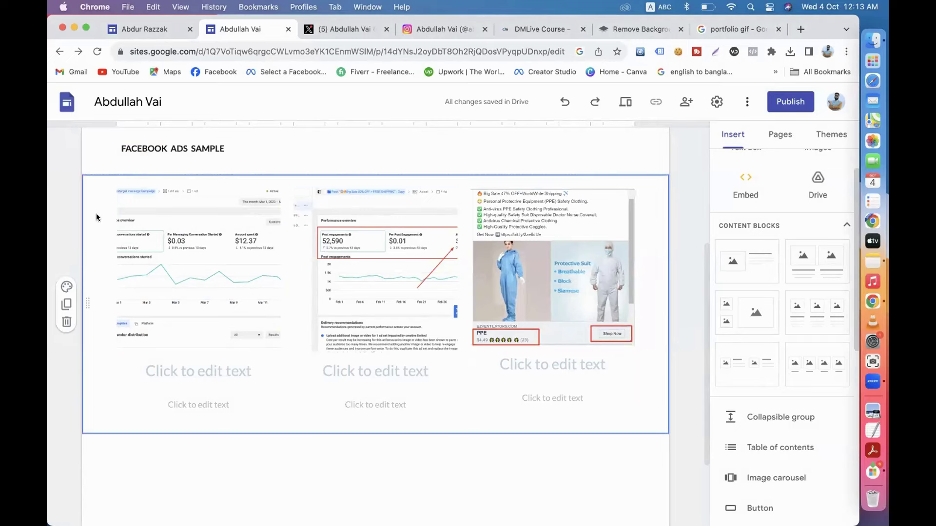
{"action": "left_click", "coordinate": [377, 277]}
{"action": "scroll", "coordinate": [379, 277], "scroll_direction": "up", "scroll_amount": 2}
{"action": "scroll", "coordinate": [379, 278], "scroll_direction": "up", "scroll_amount": 1}
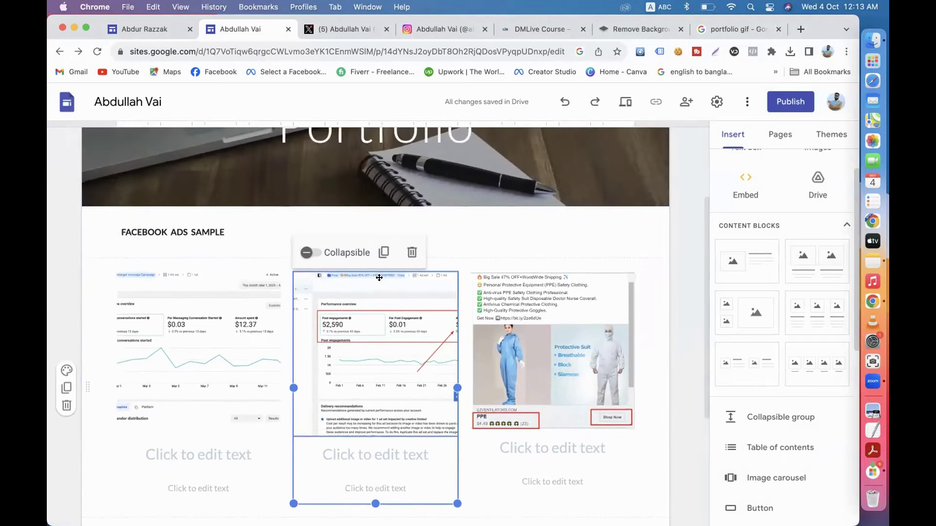
{"action": "left_click", "coordinate": [171, 288]}
{"action": "left_click", "coordinate": [130, 254]}
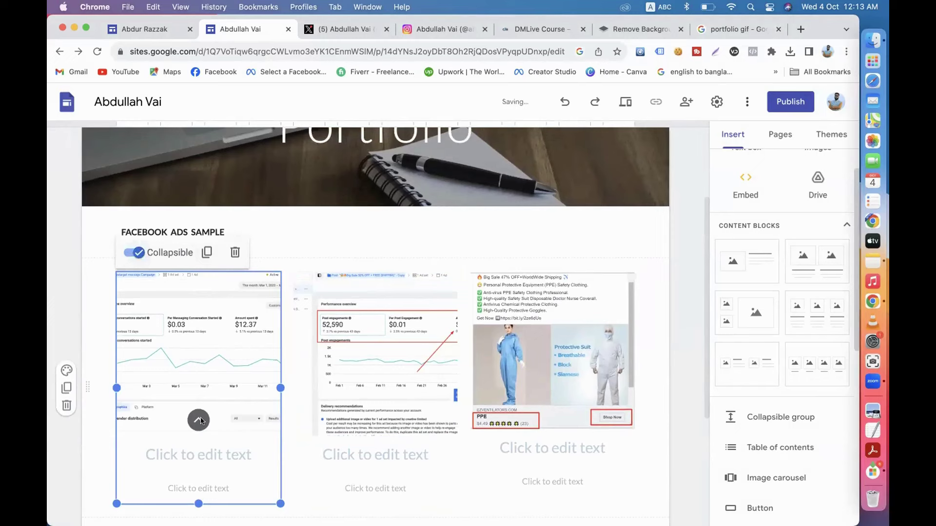
{"action": "left_click", "coordinate": [136, 253]}
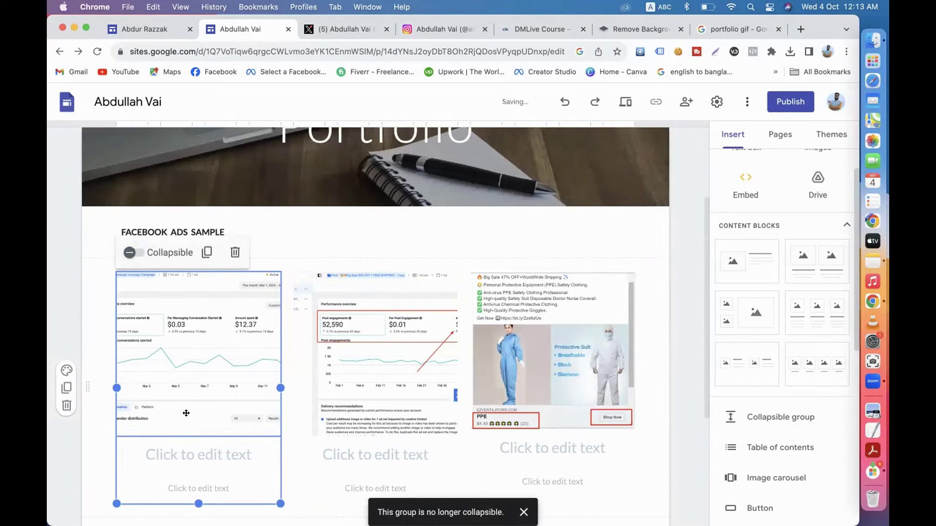
Fit the first and second ad screenshots so each shows uncropped
{"action": "left_click", "coordinate": [186, 413]}
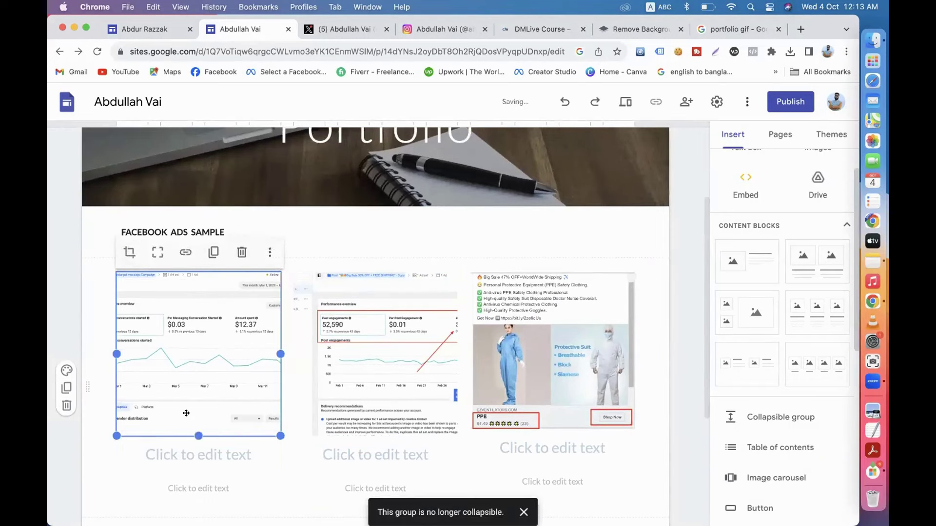
{"action": "left_click", "coordinate": [158, 252]}
{"action": "left_click", "coordinate": [346, 380]}
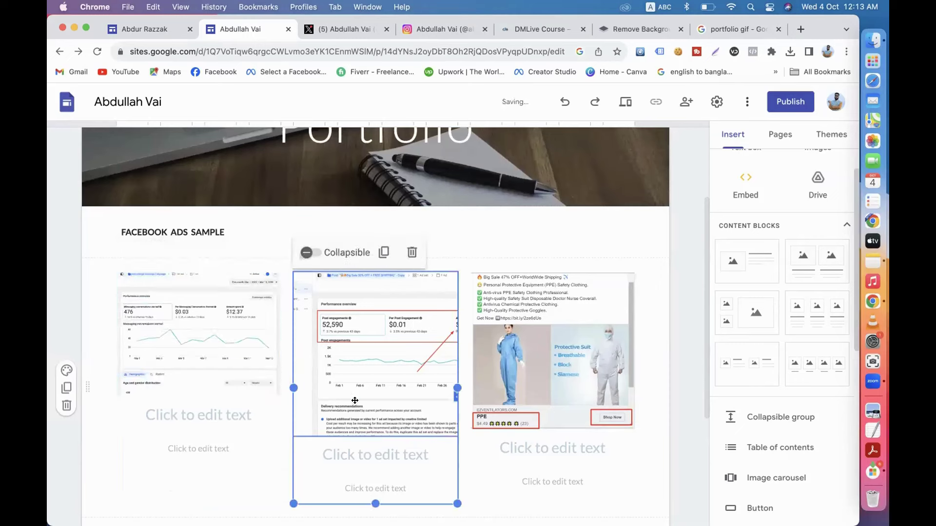
{"action": "left_click", "coordinate": [355, 402]}
{"action": "left_click", "coordinate": [334, 252]}
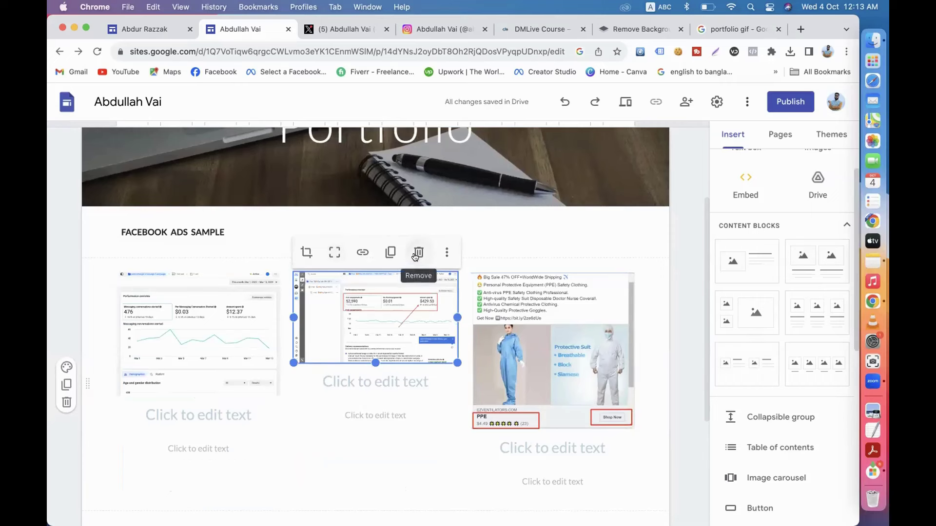
Start replacing the middle image by upload, previewing Screenshot_211, Screenshot_200 and Screenshot_155 in Downloads
{"action": "left_click", "coordinate": [446, 252]}
{"action": "mouse_move", "coordinate": [471, 291]}
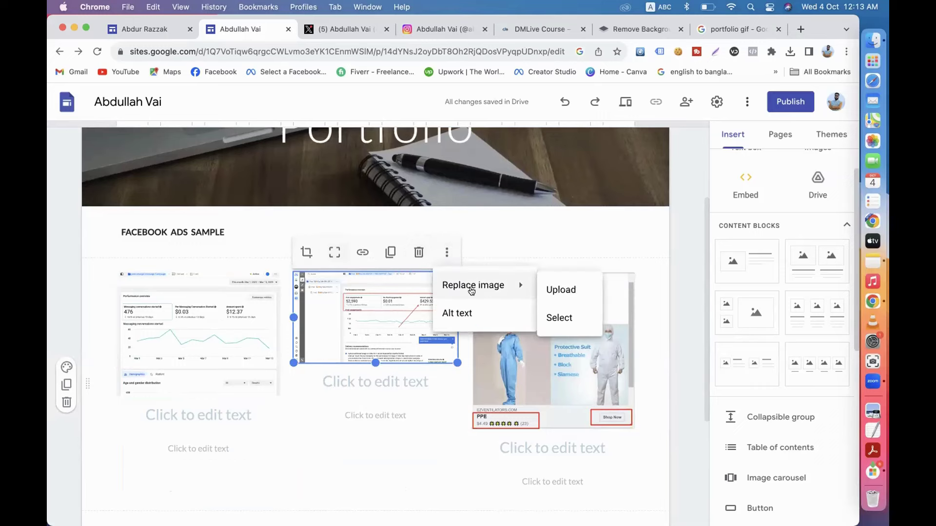
{"action": "left_click", "coordinate": [560, 288]}
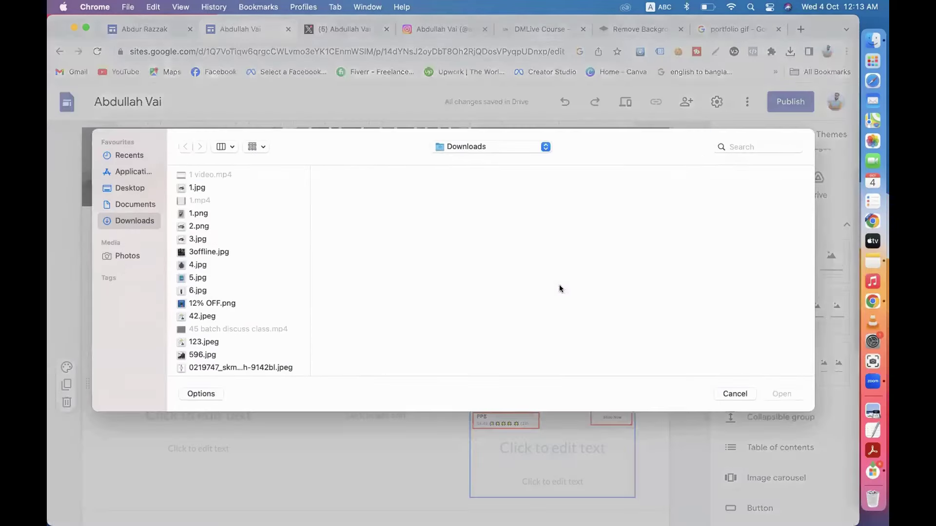
{"action": "scroll", "coordinate": [194, 369], "scroll_direction": "down", "scroll_amount": 20}
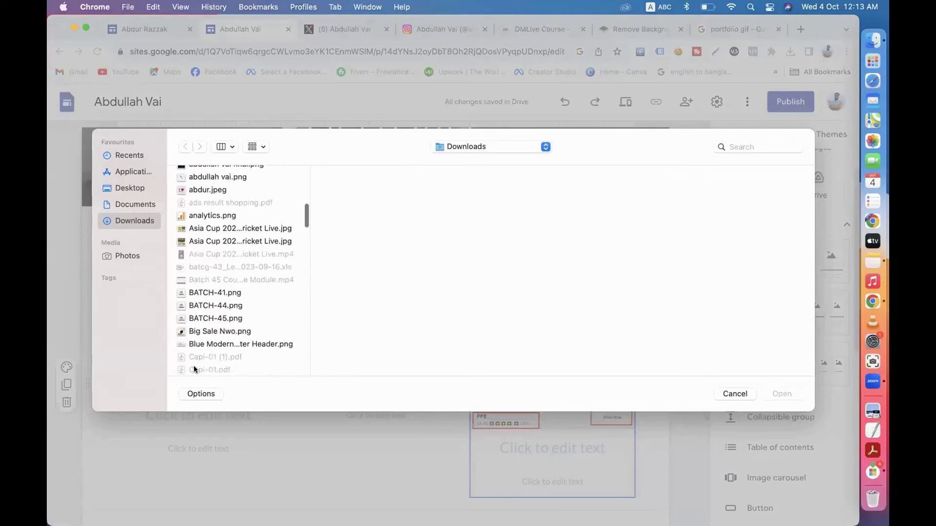
{"action": "scroll", "coordinate": [248, 297], "scroll_direction": "down", "scroll_amount": 20}
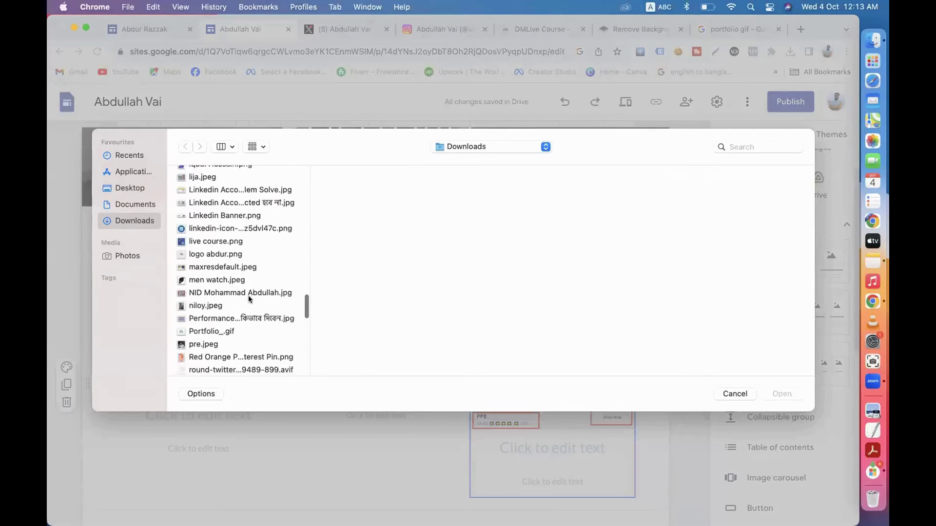
{"action": "left_click", "coordinate": [215, 291]}
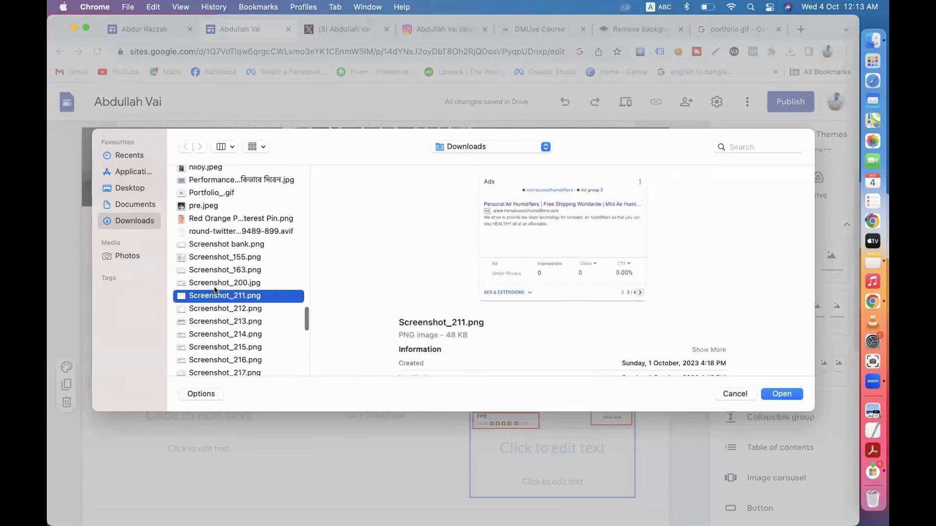
{"action": "left_click", "coordinate": [219, 283]}
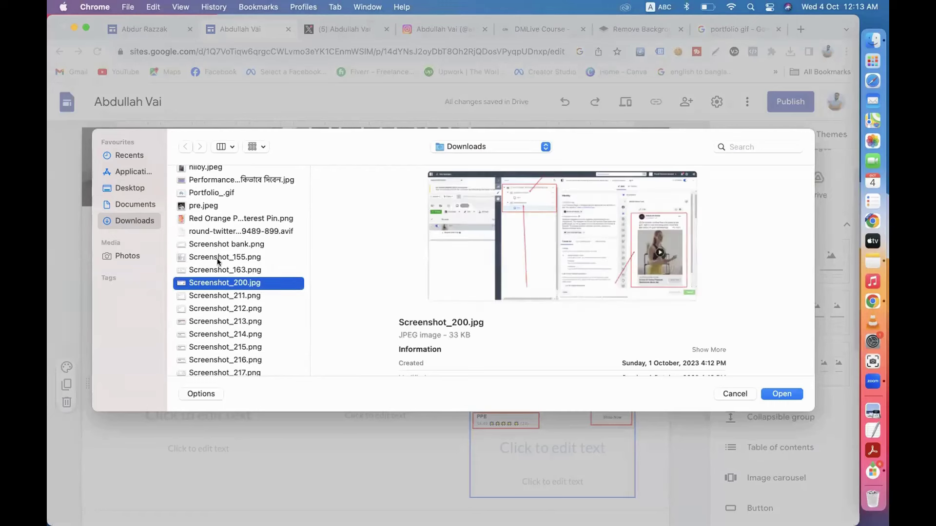
{"action": "left_click", "coordinate": [218, 258]}
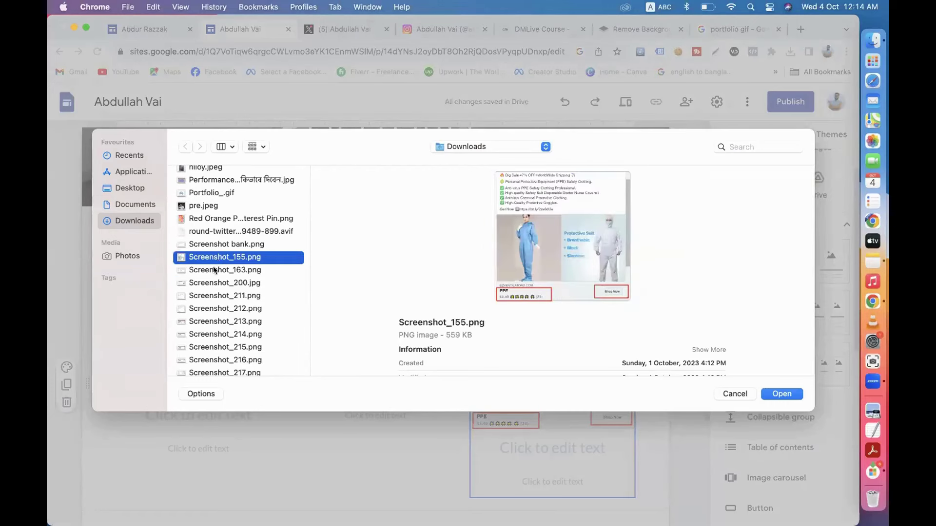
{"action": "left_click", "coordinate": [215, 270]}
After comparing more previews, insert Screenshot_200.jpg as the middle image
{"action": "left_click", "coordinate": [215, 282]}
{"action": "left_click", "coordinate": [213, 296]}
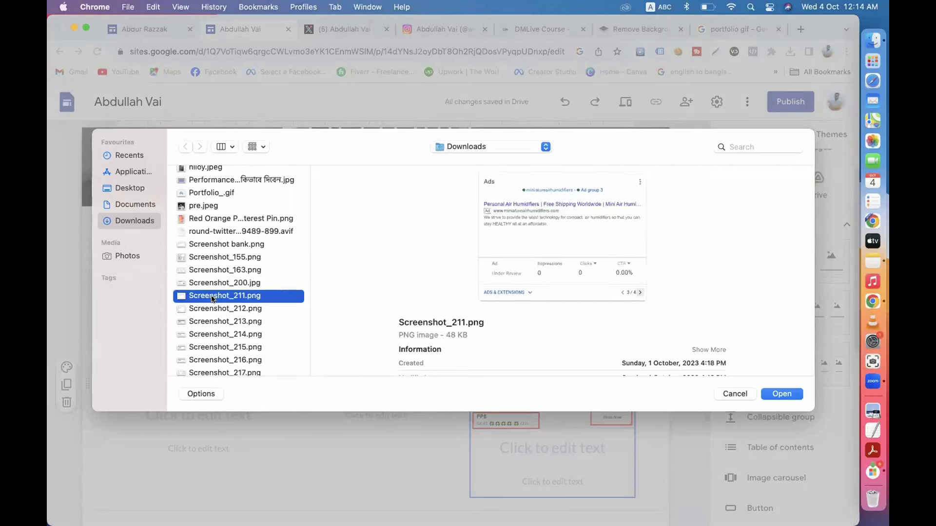
{"action": "left_click", "coordinate": [214, 317]}
{"action": "left_click", "coordinate": [218, 306]}
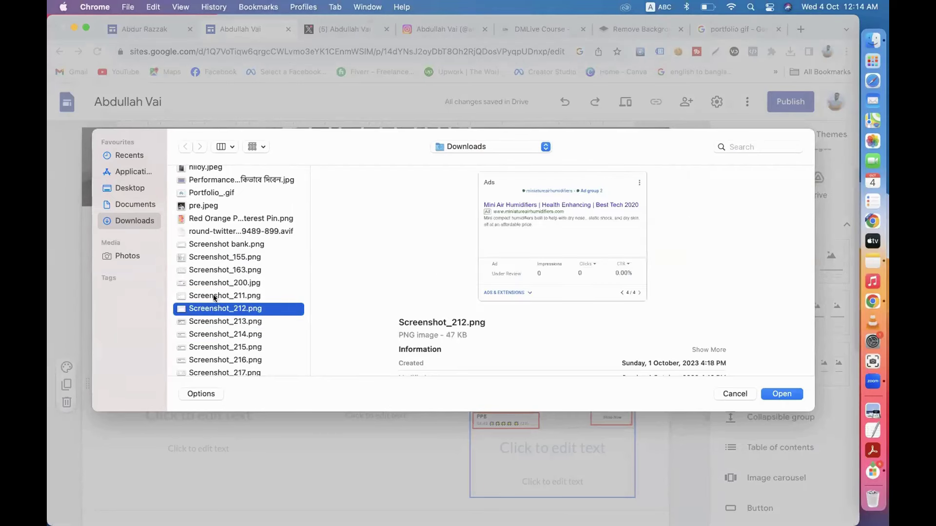
{"action": "left_click", "coordinate": [215, 296]}
{"action": "left_click", "coordinate": [217, 284]}
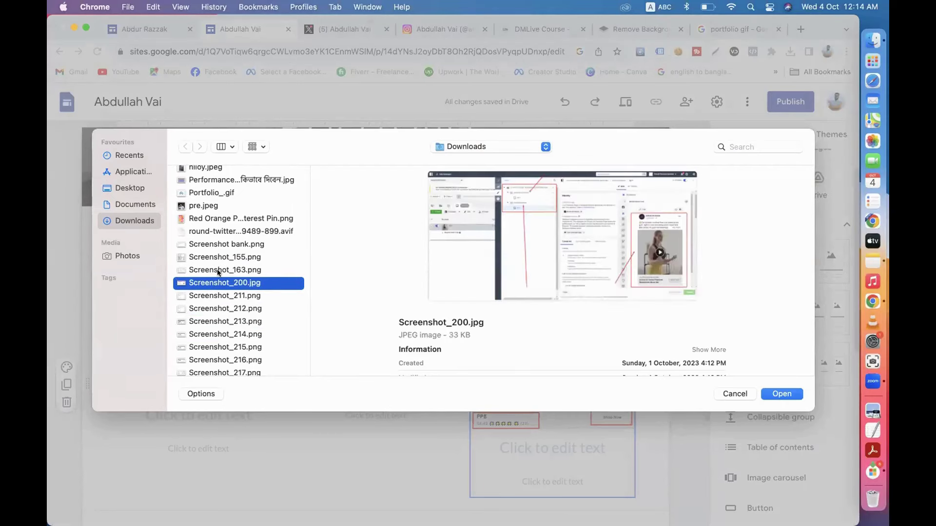
{"action": "left_click", "coordinate": [218, 270]}
{"action": "left_click", "coordinate": [218, 282]}
{"action": "scroll", "coordinate": [209, 315], "scroll_direction": "down", "scroll_amount": 5}
{"action": "left_click", "coordinate": [782, 394]}
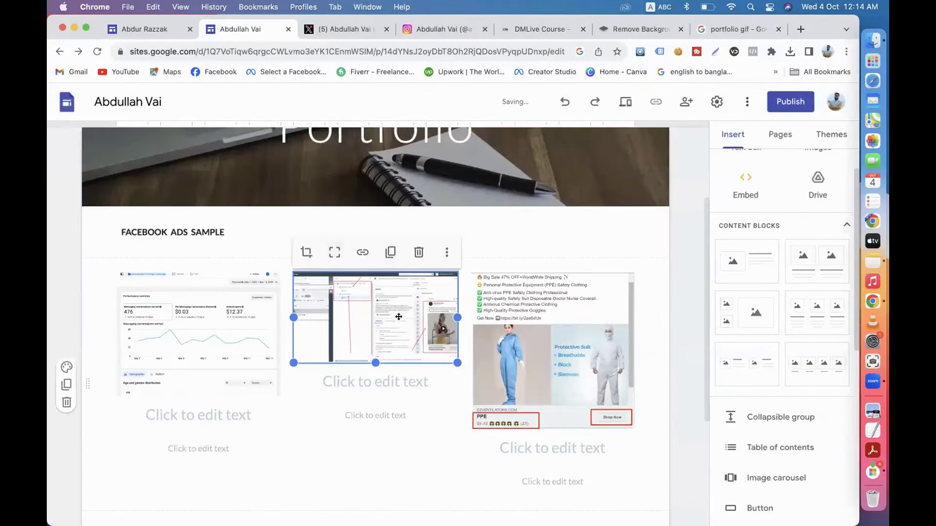
Replace the middle image with 'download workshop mar 1 2023 - mar 15 fb ads result.png', set to Fit
{"action": "left_click", "coordinate": [446, 252]}
{"action": "mouse_move", "coordinate": [463, 285]}
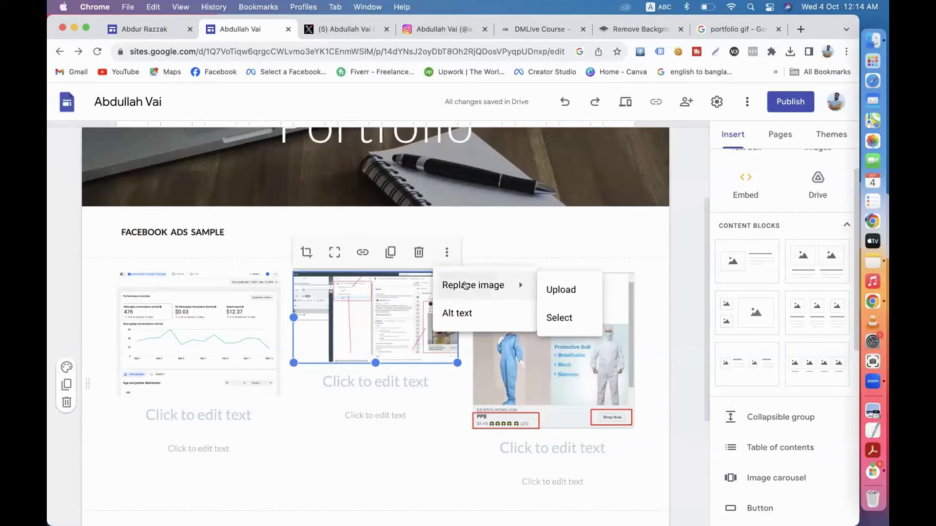
{"action": "left_click", "coordinate": [560, 290]}
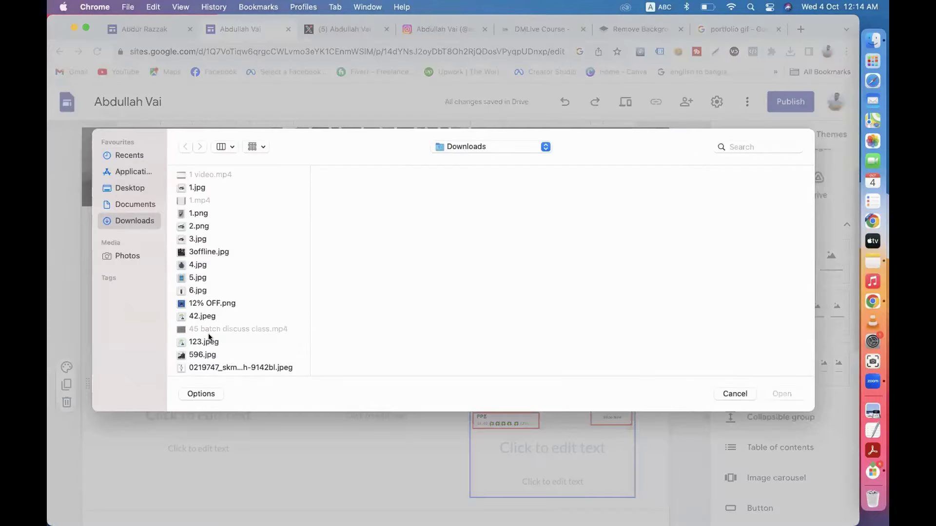
{"action": "scroll", "coordinate": [209, 333], "scroll_direction": "down", "scroll_amount": 5}
{"action": "scroll", "coordinate": [208, 333], "scroll_direction": "down", "scroll_amount": 10}
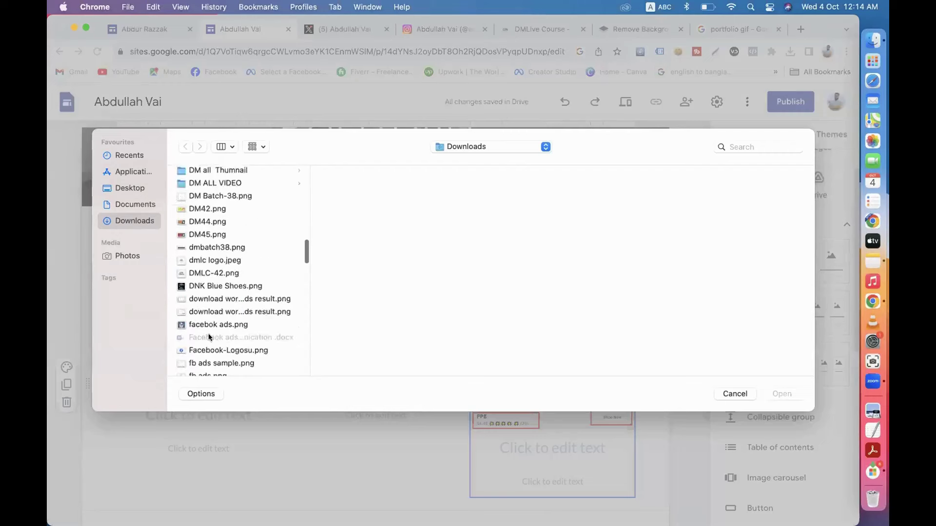
{"action": "scroll", "coordinate": [209, 336], "scroll_direction": "up", "scroll_amount": 5}
{"action": "scroll", "coordinate": [229, 265], "scroll_direction": "up", "scroll_amount": 4}
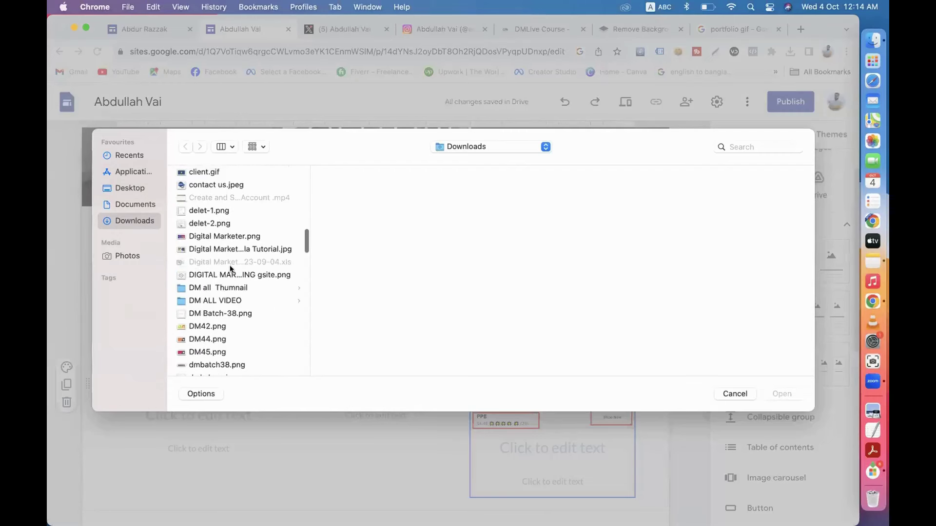
{"action": "scroll", "coordinate": [224, 277], "scroll_direction": "down", "scroll_amount": 4}
{"action": "left_click", "coordinate": [223, 292]}
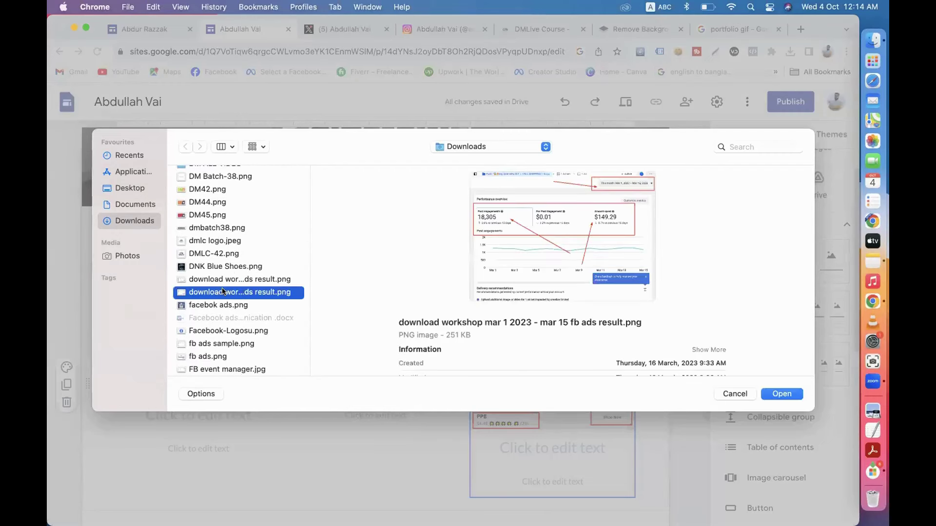
{"action": "left_click", "coordinate": [214, 281]}
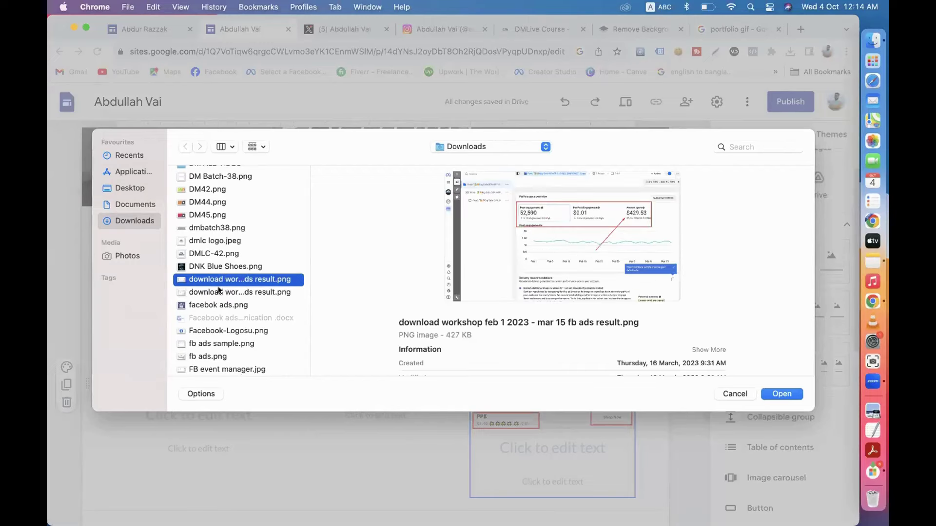
{"action": "left_click", "coordinate": [220, 291]}
{"action": "left_click", "coordinate": [783, 393]}
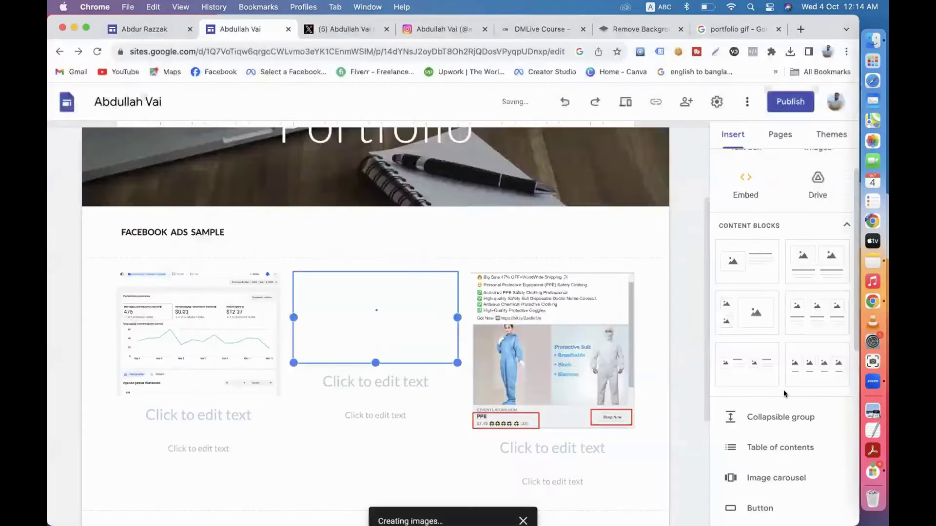
{"action": "left_click", "coordinate": [328, 255]}
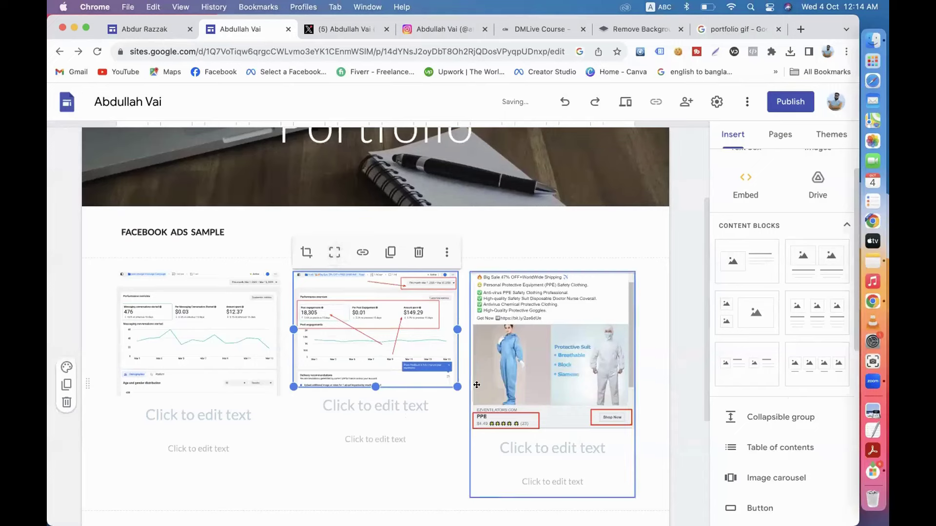
Finish editing the middle image and add a divider below the image row
{"action": "left_click", "coordinate": [680, 330]}
{"action": "scroll", "coordinate": [680, 329], "scroll_direction": "down", "scroll_amount": 2}
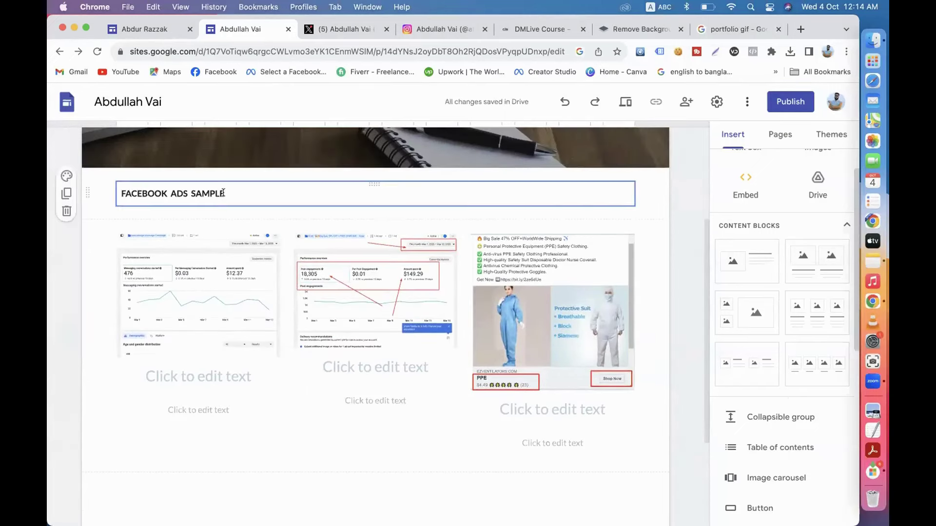
{"action": "scroll", "coordinate": [695, 322], "scroll_direction": "down", "scroll_amount": 3}
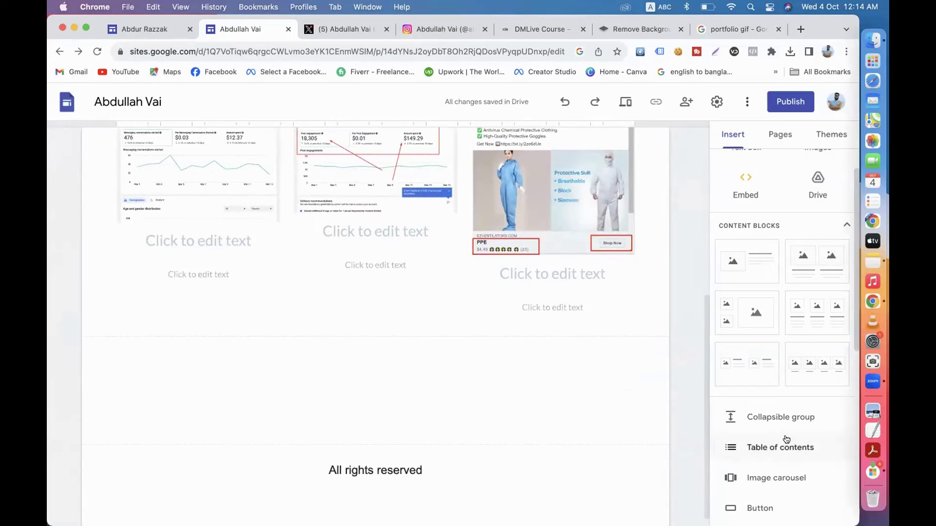
{"action": "scroll", "coordinate": [785, 441], "scroll_direction": "down", "scroll_amount": 3}
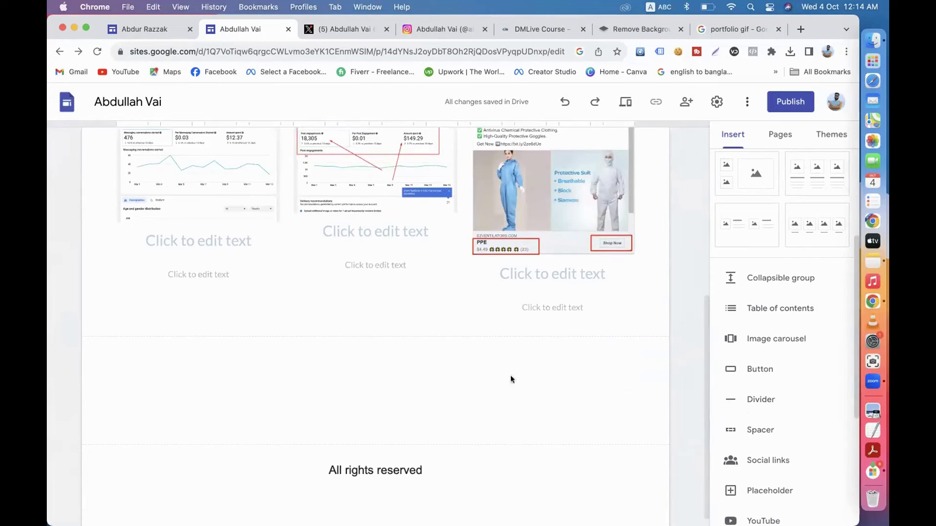
{"action": "left_click", "coordinate": [746, 396]}
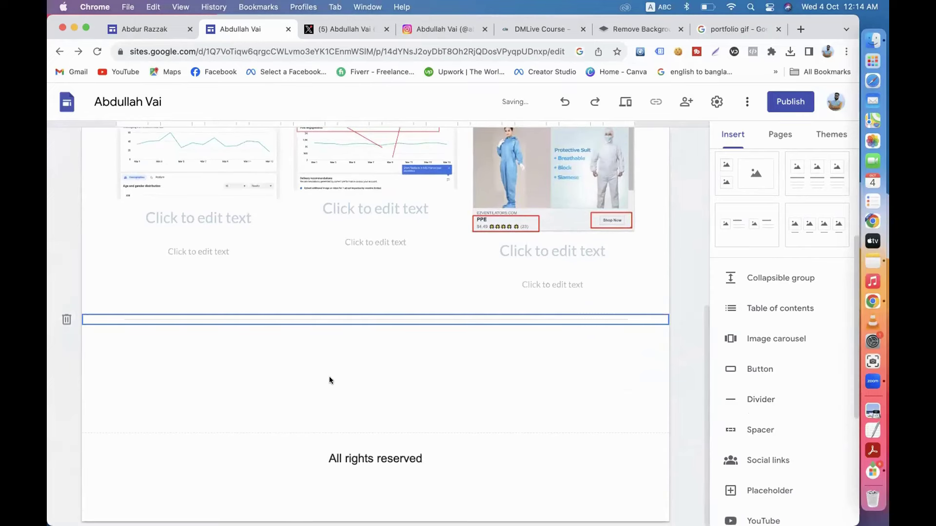
Give the images section a grey background
{"action": "scroll", "coordinate": [322, 394], "scroll_direction": "up", "scroll_amount": 2}
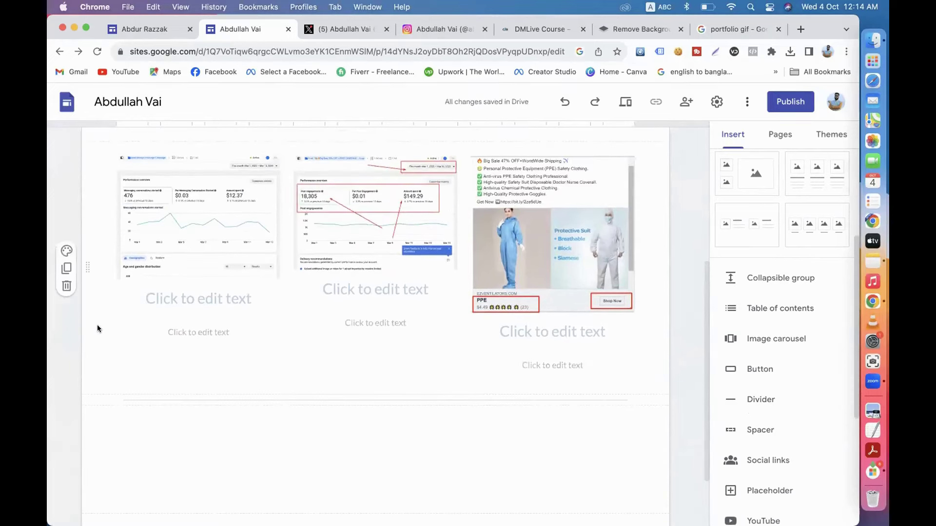
{"action": "left_click", "coordinate": [66, 251]}
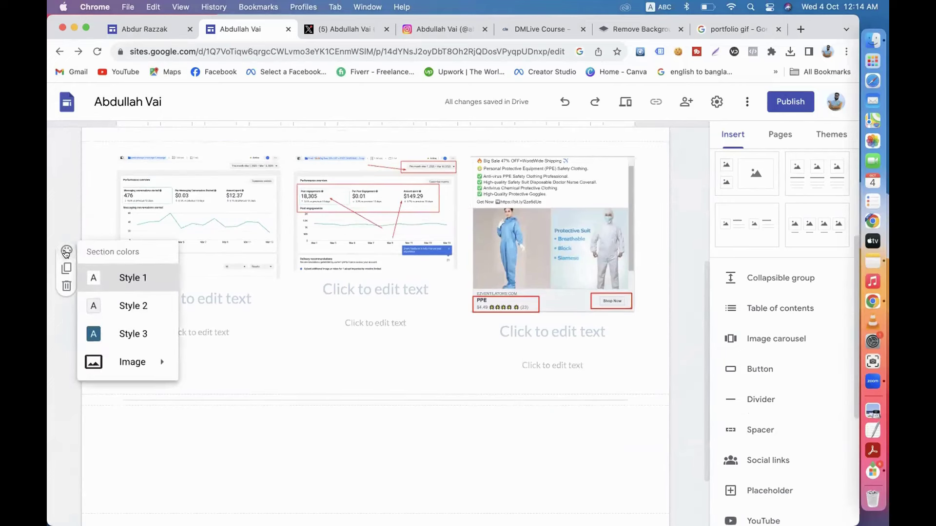
{"action": "left_click", "coordinate": [128, 307]}
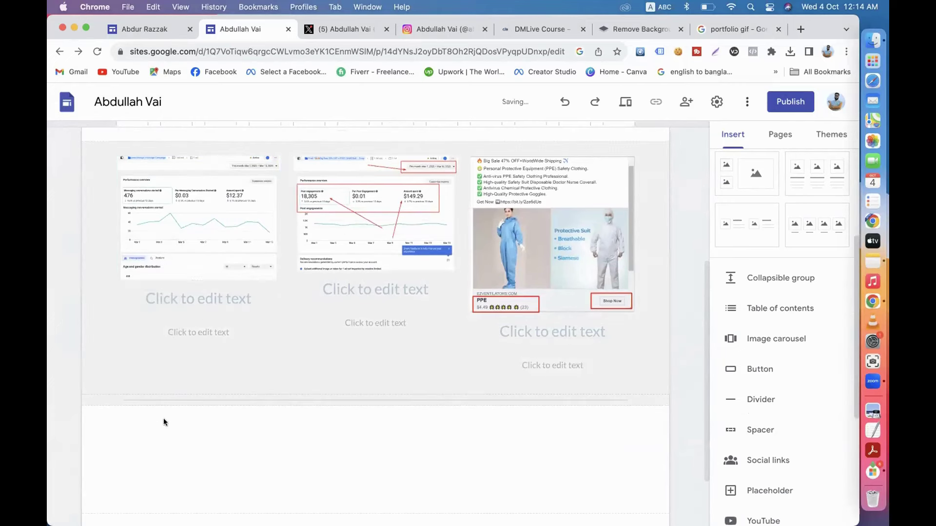
Add a three-image layout section below, then undo it
{"action": "scroll", "coordinate": [241, 441], "scroll_direction": "down", "scroll_amount": 1}
{"action": "scroll", "coordinate": [241, 438], "scroll_direction": "down", "scroll_amount": 3}
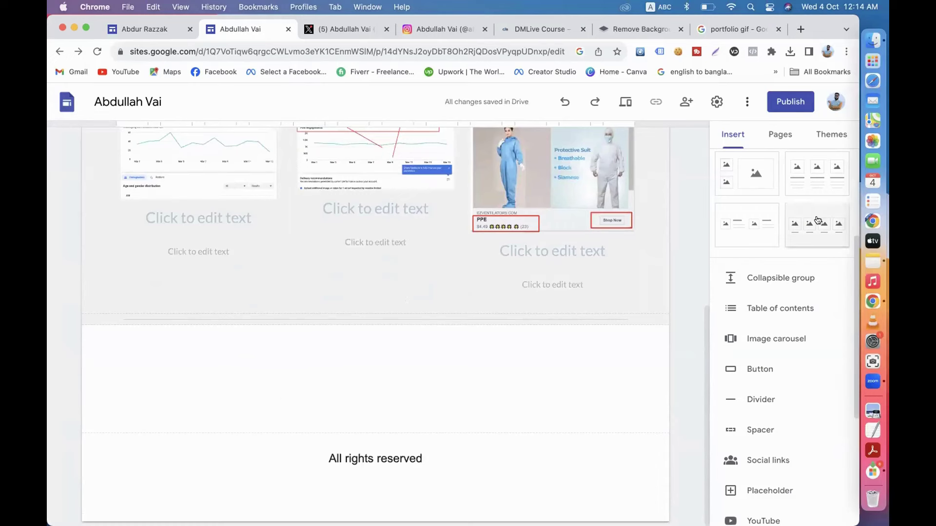
{"action": "mouse_move", "coordinate": [813, 243]}
{"action": "left_mouse_down"}
{"action": "mouse_move", "coordinate": [811, 261]}
{"action": "mouse_move", "coordinate": [812, 252]}
{"action": "left_mouse_up"}
{"action": "left_click", "coordinate": [811, 181]}
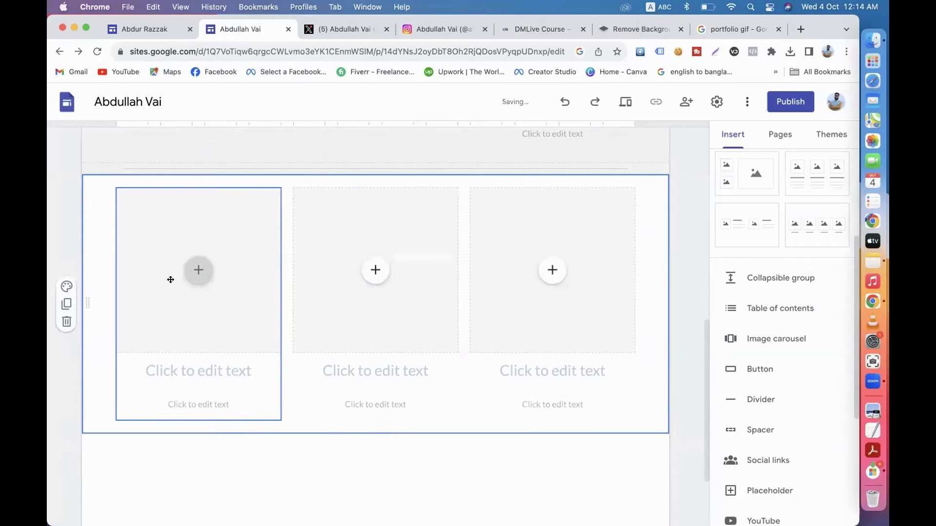
{"action": "left_click", "coordinate": [565, 102]}
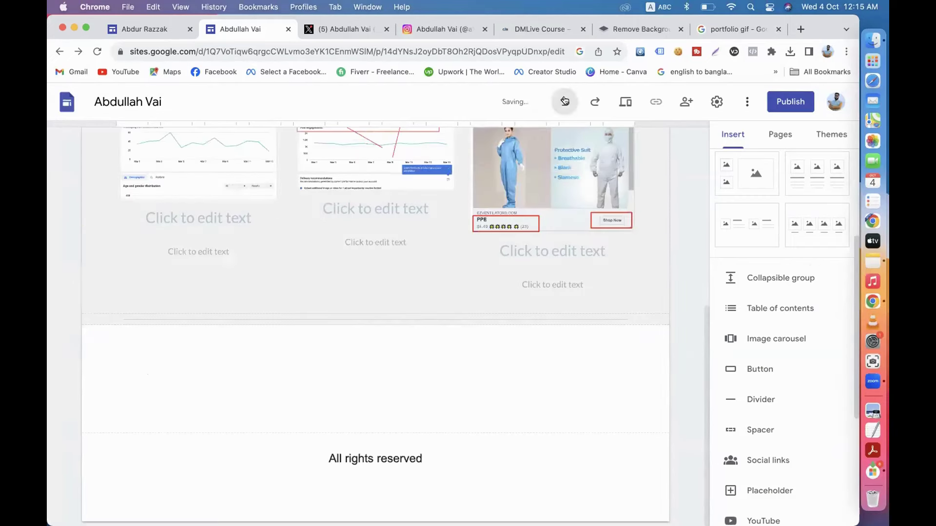
Add a text box below the grey section with the bold heading 'GOOGLE ADS SAMPLE'
{"action": "double_click", "coordinate": [293, 375]}
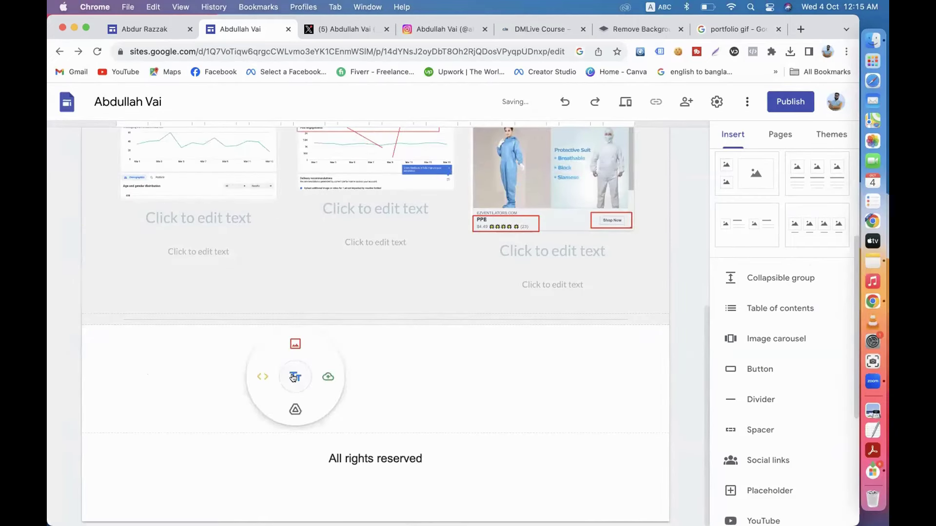
{"action": "left_click", "coordinate": [300, 376]}
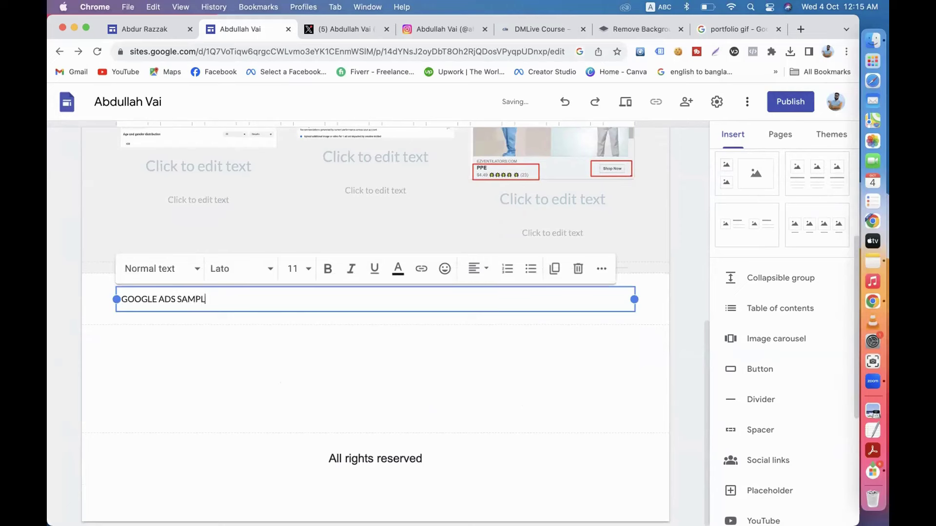
{"action": "left_click", "coordinate": [175, 299]}
{"action": "left_click", "coordinate": [156, 299]}
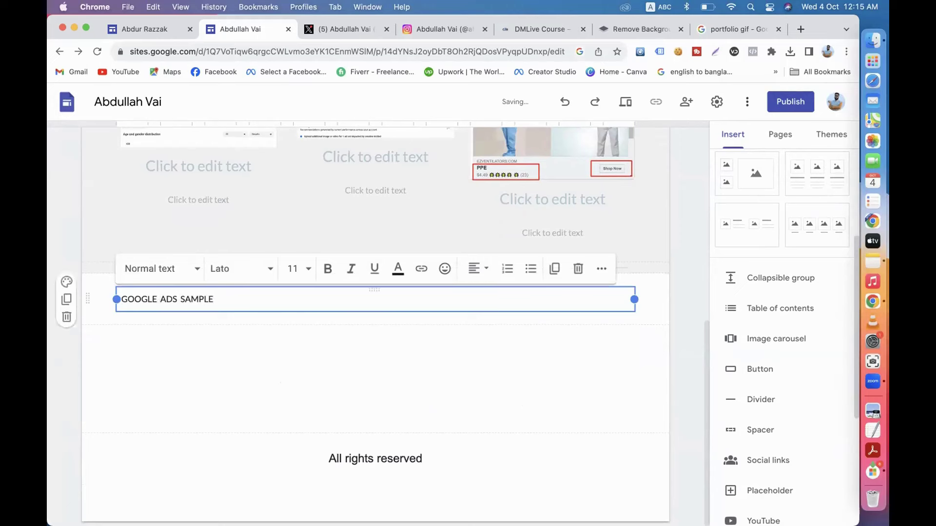
{"action": "left_click_drag", "start_coordinate": [216, 297], "coordinate": [73, 300]}
{"action": "left_click", "coordinate": [328, 268]}
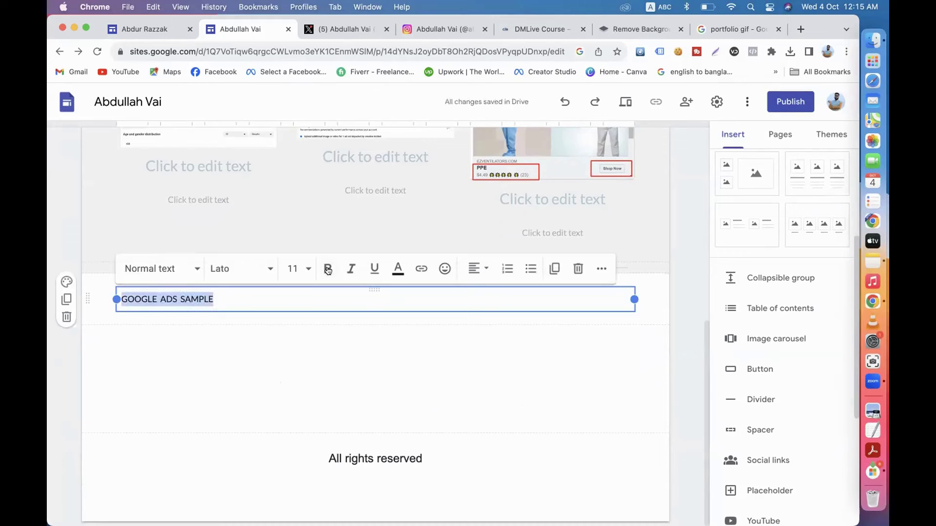
{"action": "left_click", "coordinate": [272, 368]}
Add a three-image layout below the heading and browse Downloads for the first image
{"action": "left_click", "coordinate": [786, 189]}
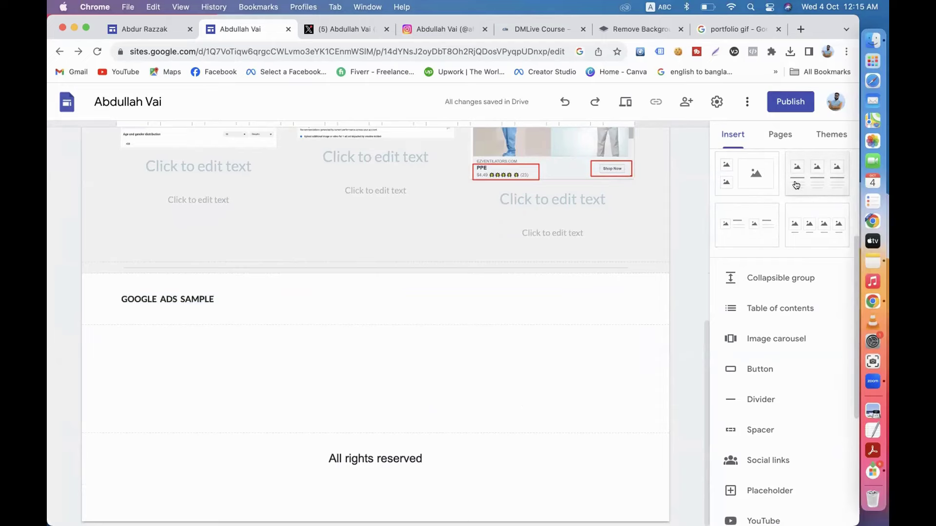
{"action": "left_click", "coordinate": [199, 282]}
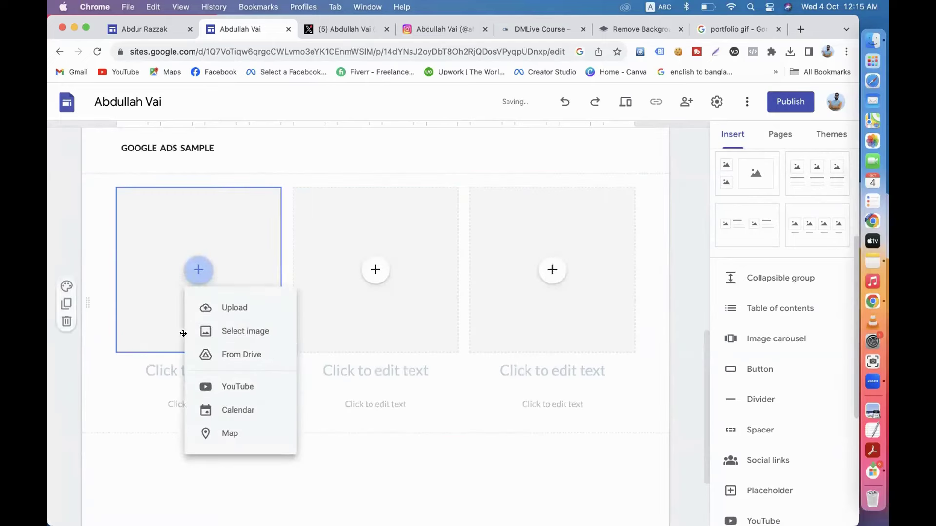
{"action": "left_click", "coordinate": [221, 308]}
{"action": "scroll", "coordinate": [213, 306], "scroll_direction": "down", "scroll_amount": 10}
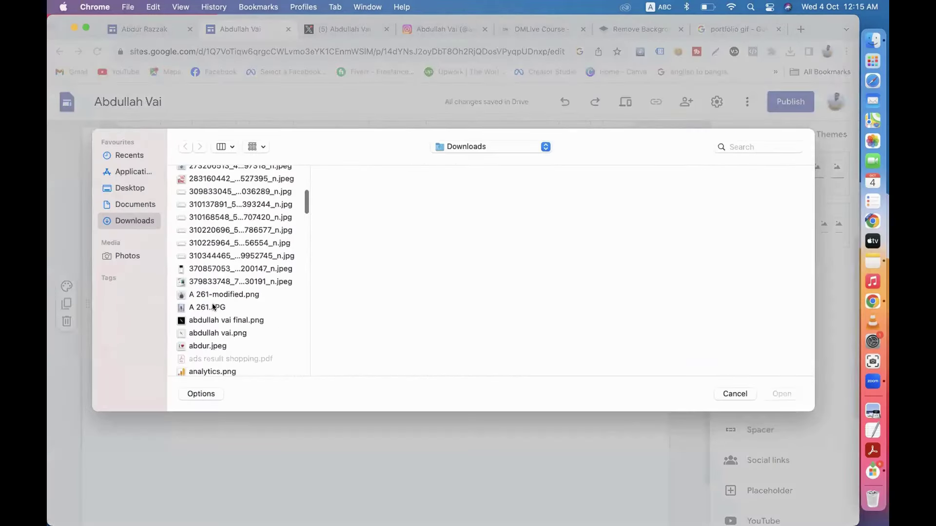
{"action": "left_click", "coordinate": [219, 258]}
{"action": "scroll", "coordinate": [219, 261], "scroll_direction": "up", "scroll_amount": 3}
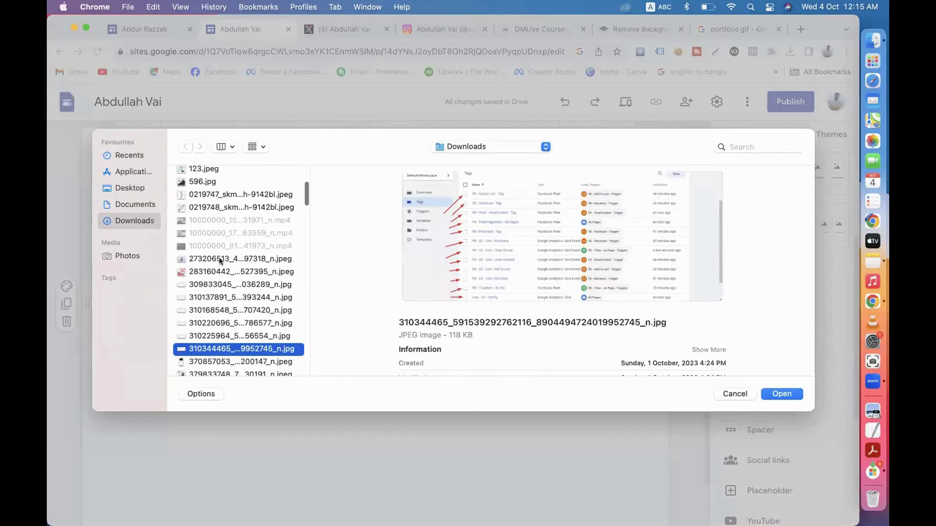
{"action": "scroll", "coordinate": [219, 260], "scroll_direction": "down", "scroll_amount": 10}
{"action": "scroll", "coordinate": [218, 257], "scroll_direction": "up", "scroll_amount": 5}
{"action": "left_click", "coordinate": [211, 207]}
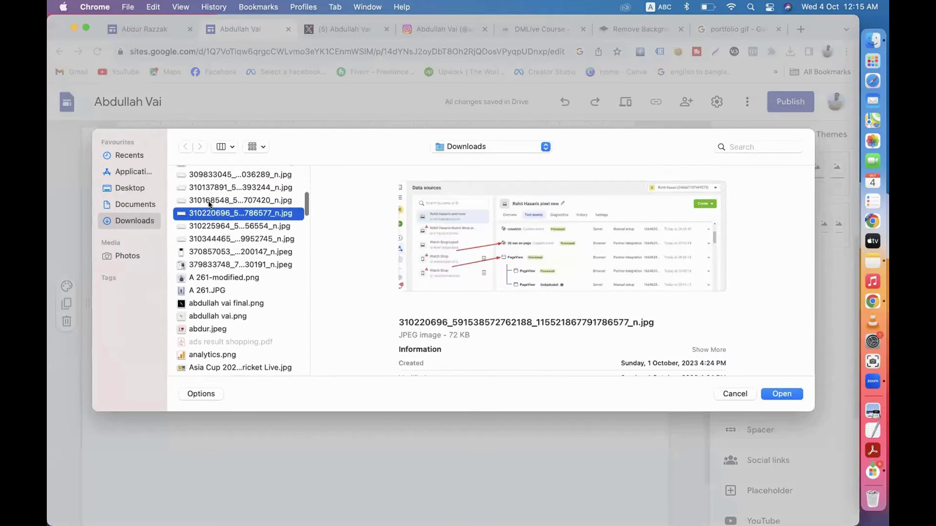
{"action": "scroll", "coordinate": [211, 207], "scroll_direction": "up", "scroll_amount": 4}
{"action": "left_click", "coordinate": [202, 277]}
Insert Screenshot_212.png into the first image box, shown uncropped
{"action": "scroll", "coordinate": [202, 277], "scroll_direction": "up", "scroll_amount": 5}
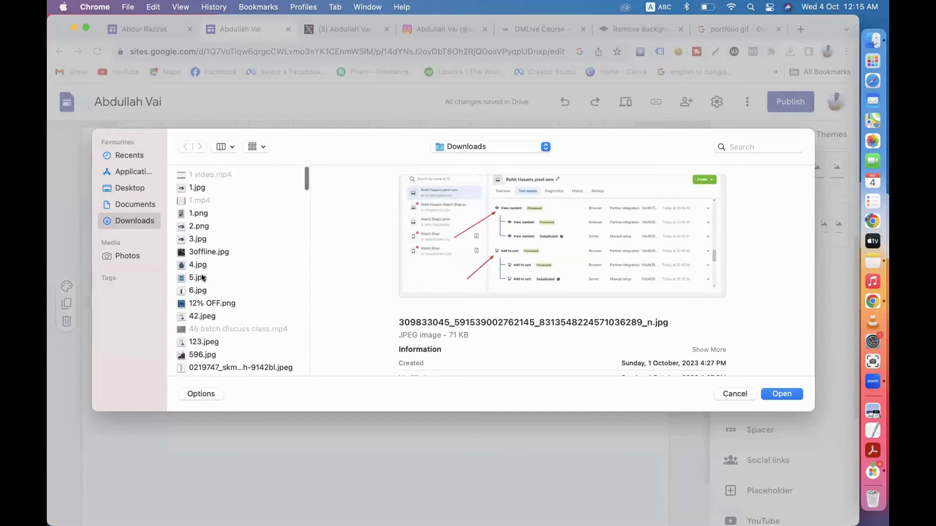
{"action": "scroll", "coordinate": [202, 277], "scroll_direction": "down", "scroll_amount": 15}
{"action": "scroll", "coordinate": [203, 277], "scroll_direction": "down", "scroll_amount": 5}
{"action": "scroll", "coordinate": [202, 277], "scroll_direction": "up", "scroll_amount": 6}
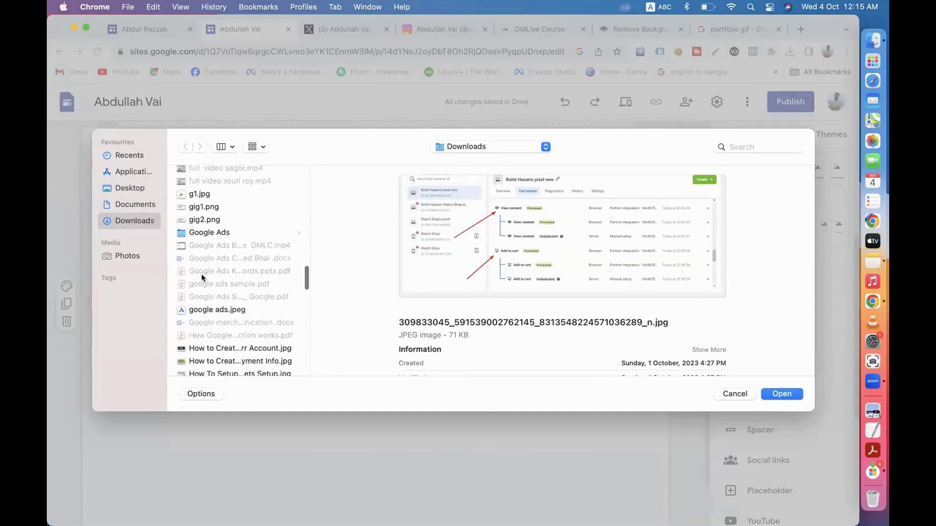
{"action": "scroll", "coordinate": [202, 277], "scroll_direction": "down", "scroll_amount": 10}
{"action": "scroll", "coordinate": [202, 277], "scroll_direction": "down", "scroll_amount": 10}
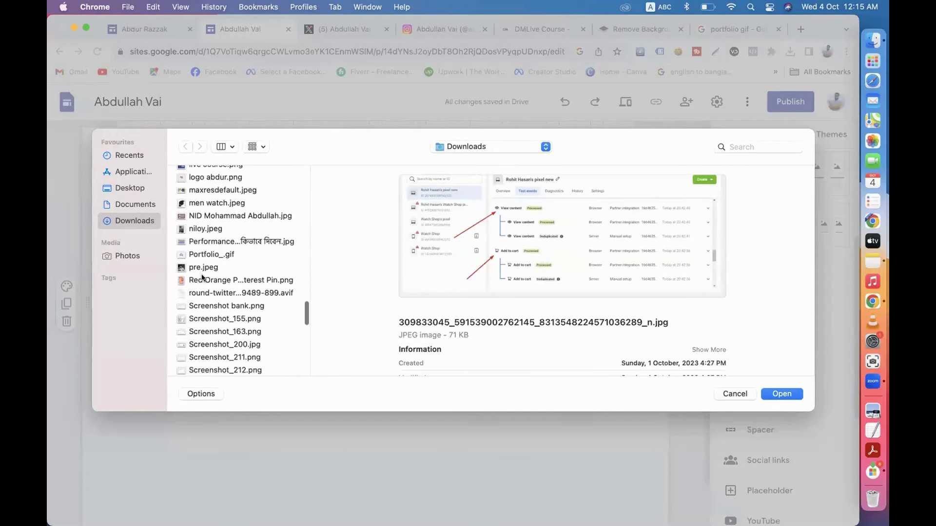
{"action": "left_click", "coordinate": [205, 288]}
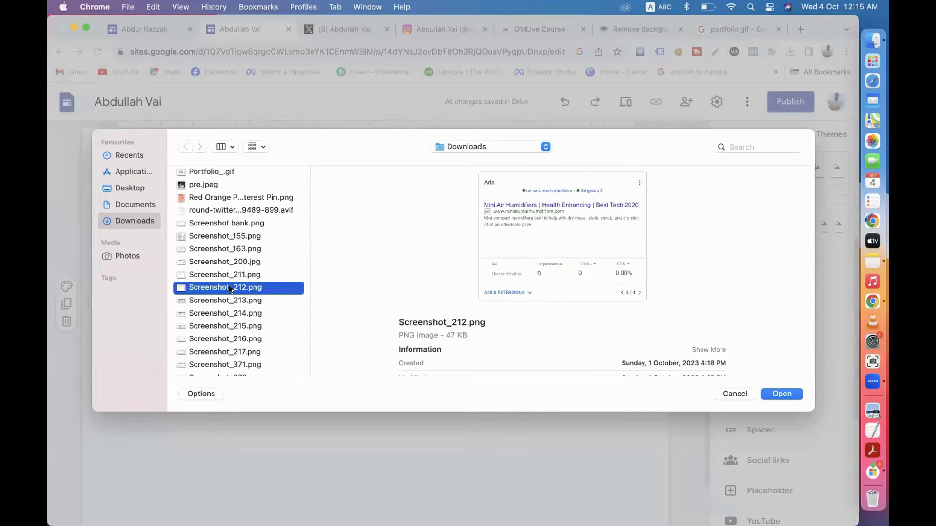
{"action": "left_click", "coordinate": [779, 393]}
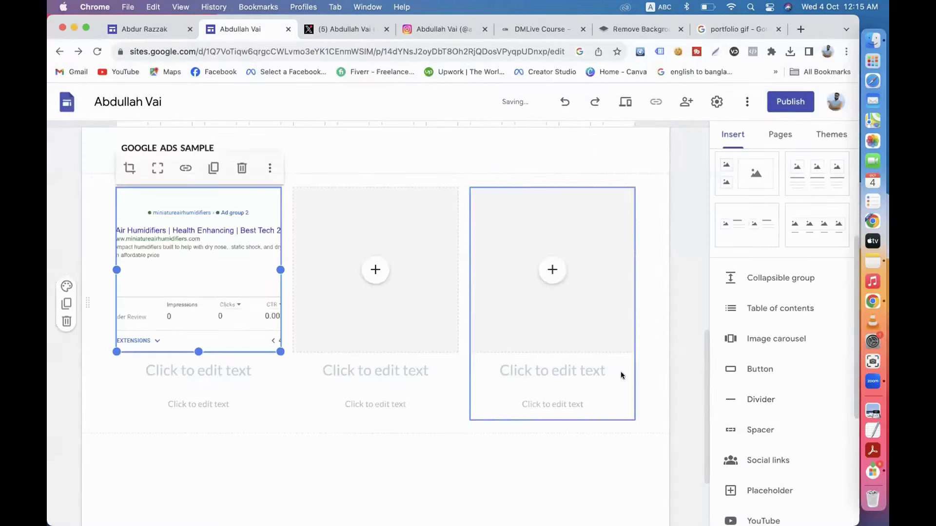
{"action": "left_click", "coordinate": [158, 168]}
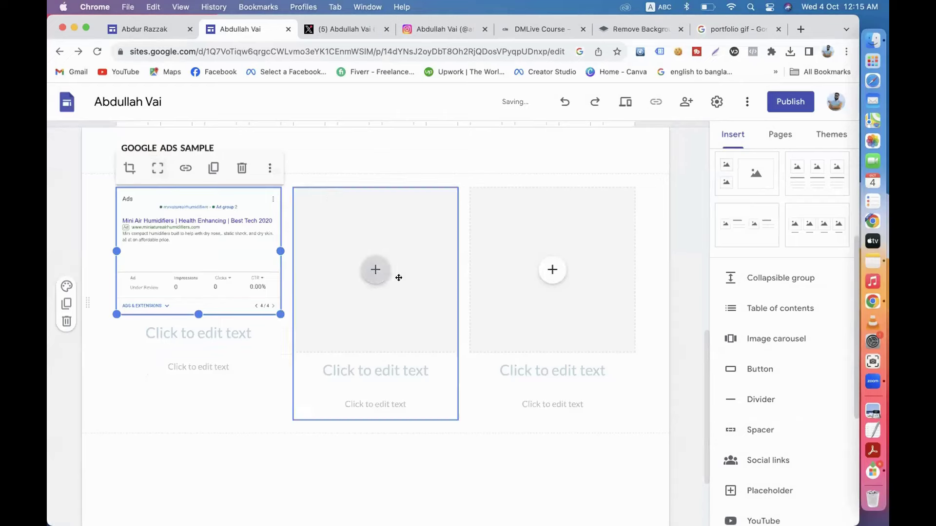
After comparing several screenshots, upload Screenshot_371.png into the second image box
{"action": "left_click", "coordinate": [374, 270]}
{"action": "left_click", "coordinate": [405, 310]}
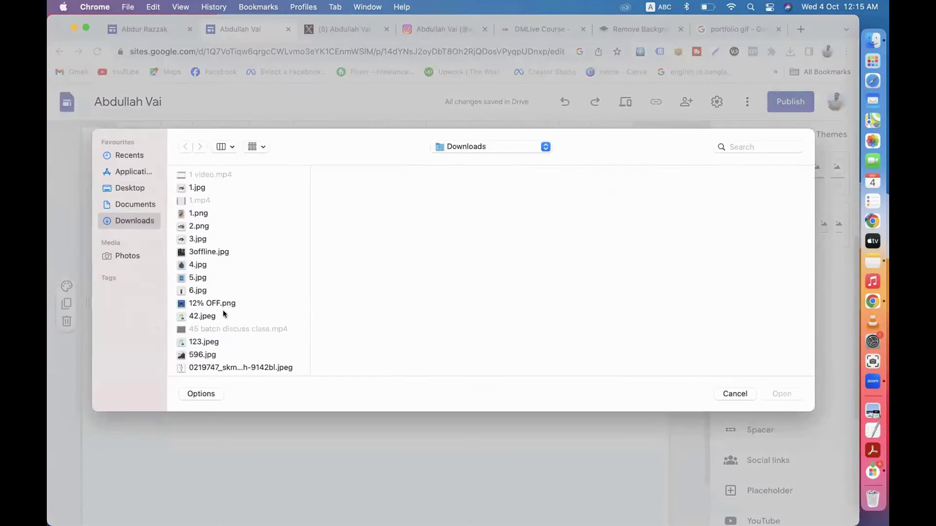
{"action": "scroll", "coordinate": [227, 314], "scroll_direction": "down", "scroll_amount": 10}
{"action": "scroll", "coordinate": [227, 314], "scroll_direction": "down", "scroll_amount": 10}
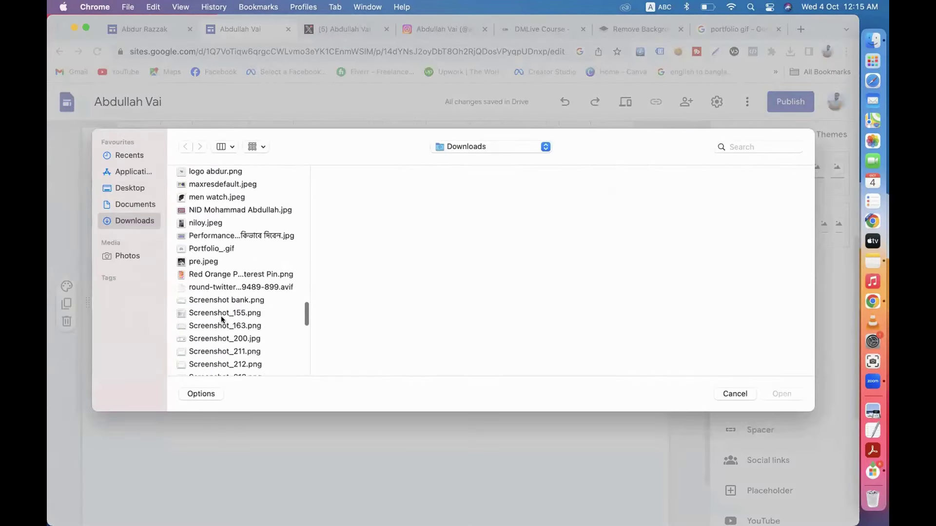
{"action": "left_click", "coordinate": [211, 338]}
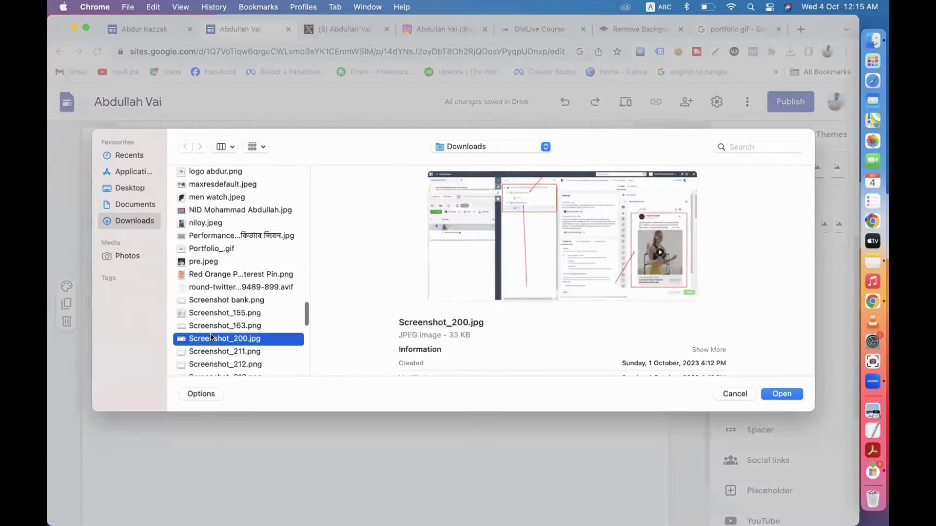
{"action": "left_click", "coordinate": [213, 364]}
{"action": "scroll", "coordinate": [213, 359], "scroll_direction": "down", "scroll_amount": 5}
{"action": "left_click", "coordinate": [213, 285]}
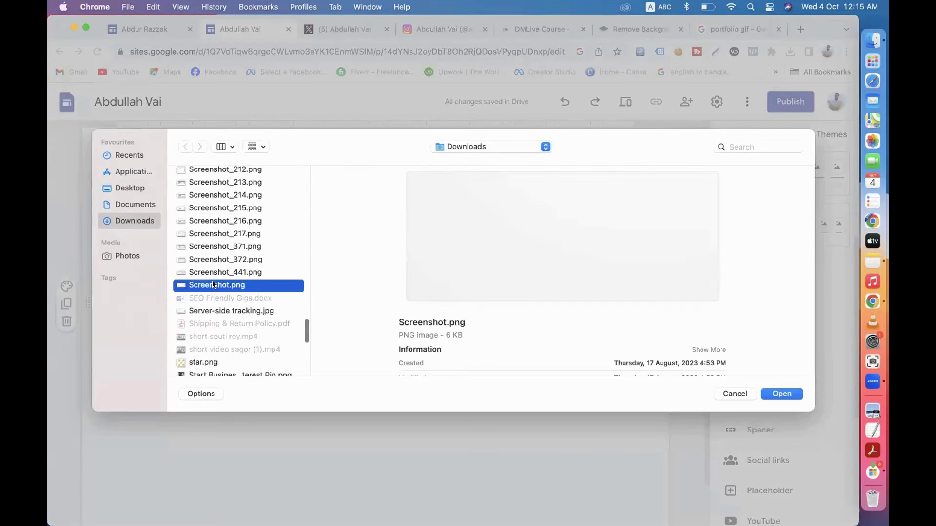
{"action": "left_click", "coordinate": [218, 270]}
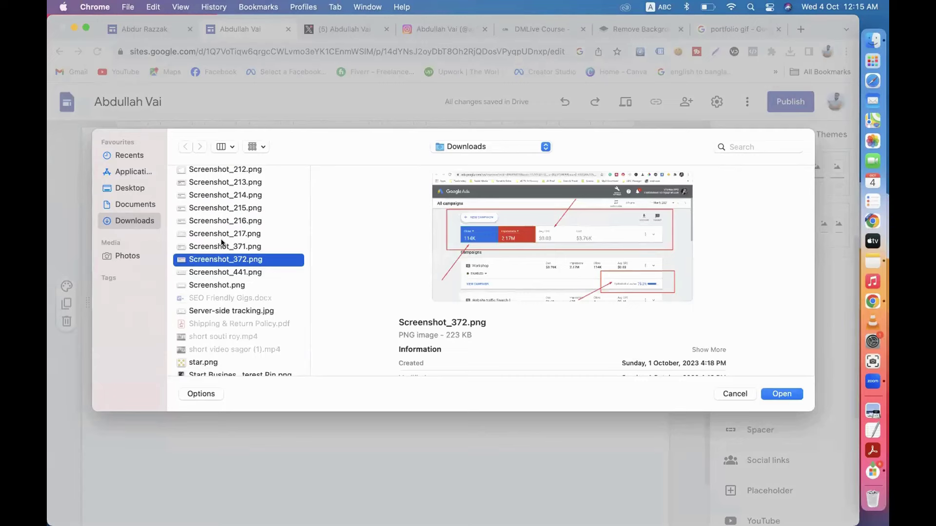
{"action": "left_click", "coordinate": [221, 243]}
{"action": "left_click", "coordinate": [222, 234]}
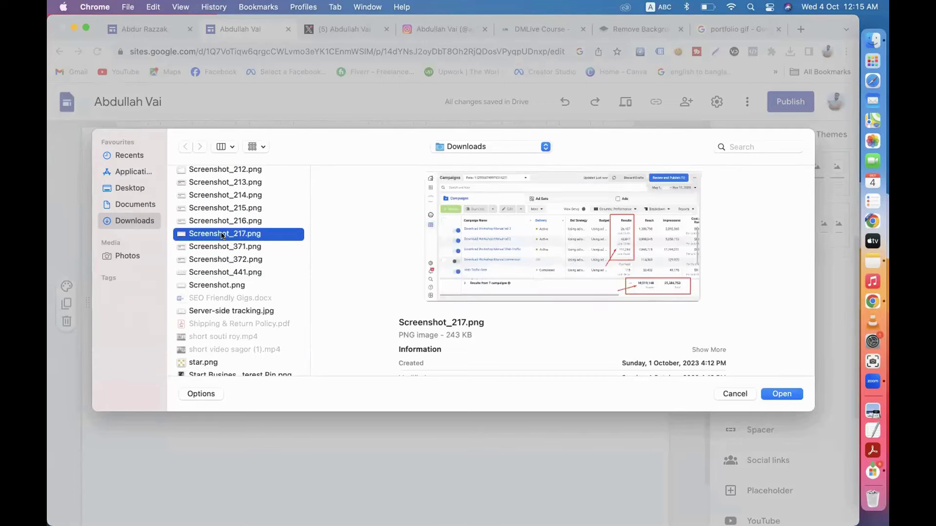
{"action": "left_click", "coordinate": [224, 245]}
{"action": "left_click", "coordinate": [767, 395]}
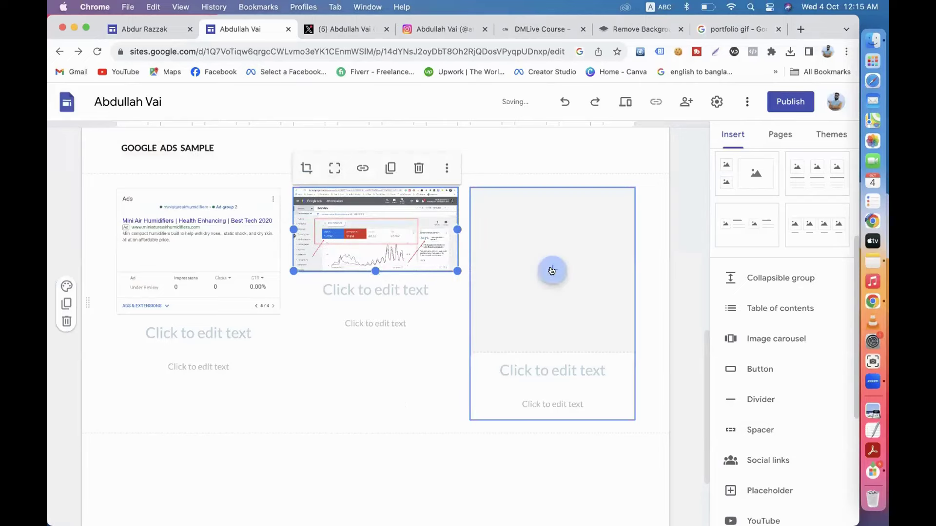
Upload Screenshot_215.png into the third image box
{"action": "left_click", "coordinate": [552, 269]}
{"action": "left_click", "coordinate": [564, 308]}
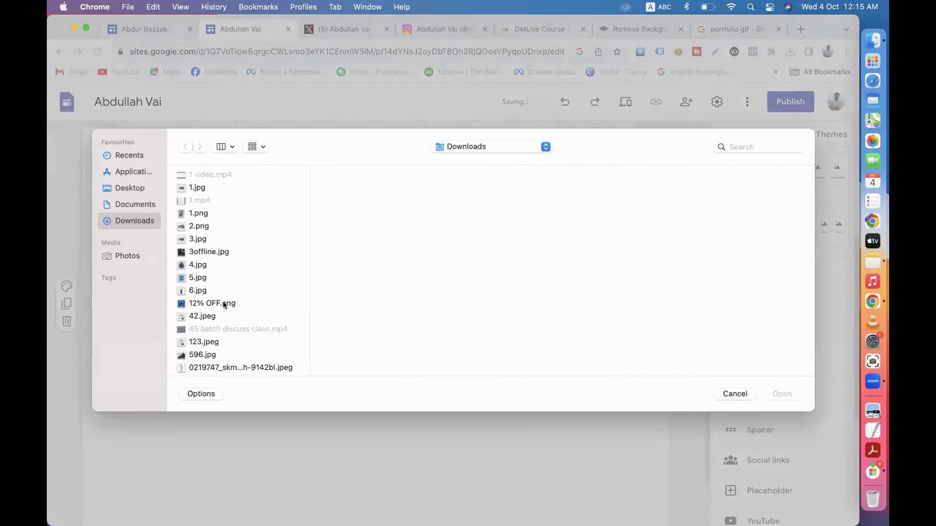
{"action": "scroll", "coordinate": [203, 324], "scroll_direction": "down", "scroll_amount": 5}
{"action": "scroll", "coordinate": [230, 324], "scroll_direction": "down", "scroll_amount": 15}
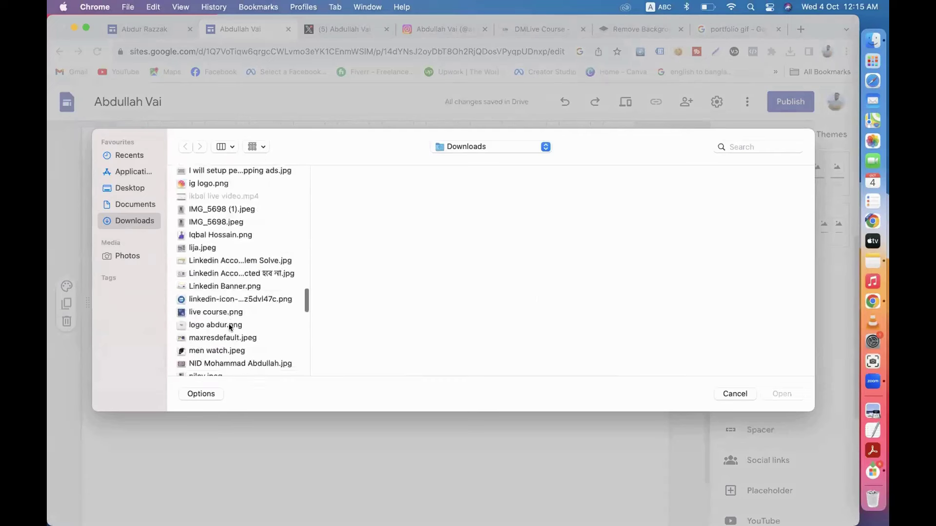
{"action": "scroll", "coordinate": [229, 327], "scroll_direction": "up", "scroll_amount": 10}
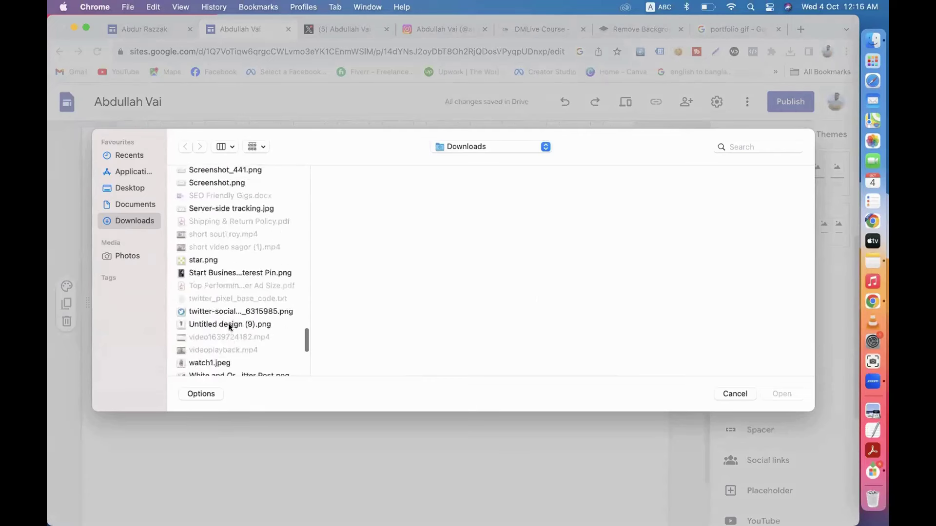
{"action": "left_click", "coordinate": [209, 273]}
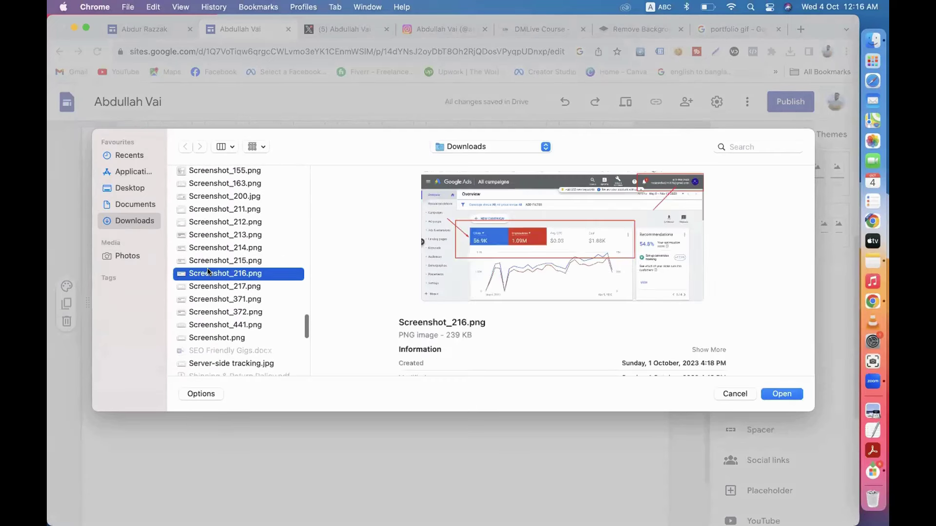
{"action": "left_click", "coordinate": [205, 261]}
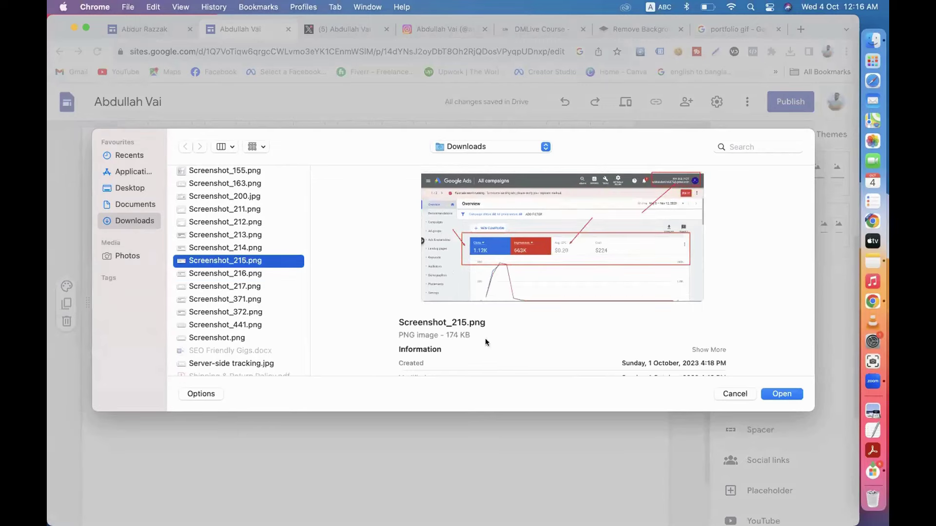
{"action": "left_click", "coordinate": [782, 393]}
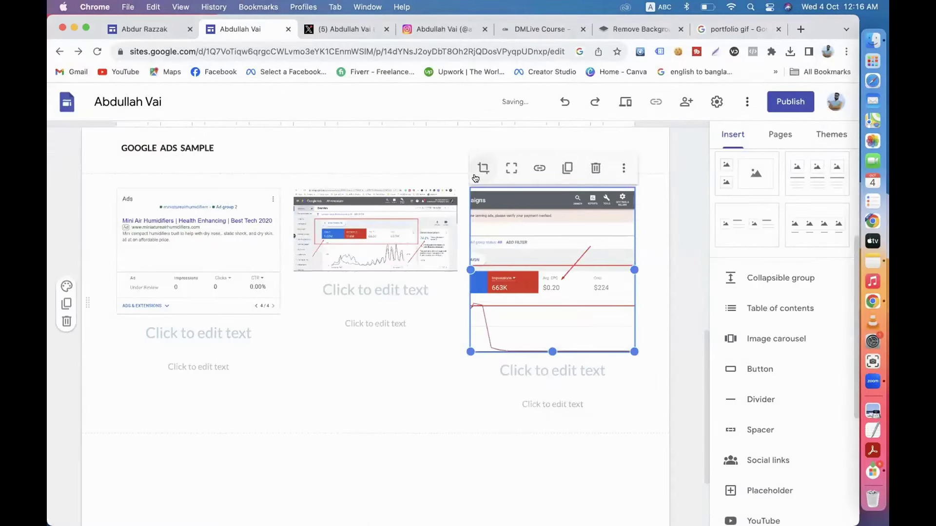
Set the third screenshot to Fit, then check the Clinets page and return to Portfolio
{"action": "left_click", "coordinate": [509, 169]}
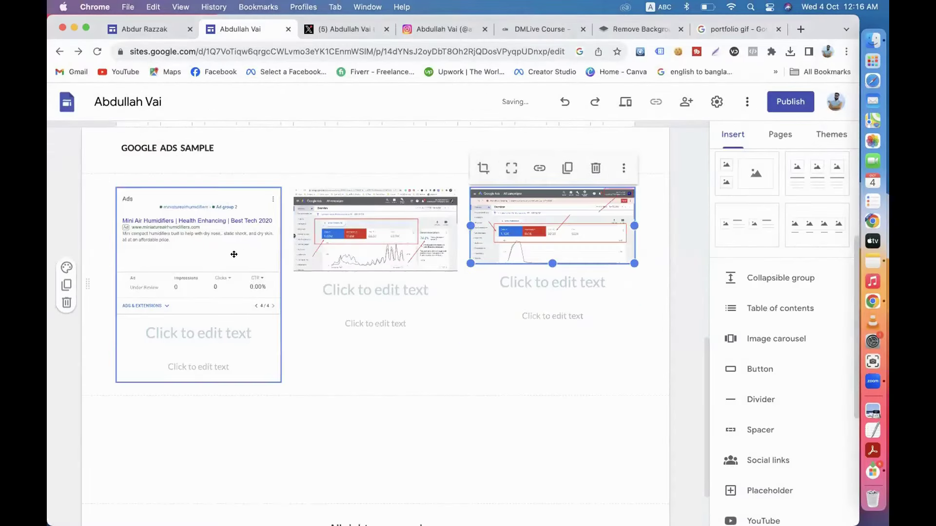
{"action": "left_click", "coordinate": [696, 346]}
{"action": "scroll", "coordinate": [694, 361], "scroll_direction": "up", "scroll_amount": 3}
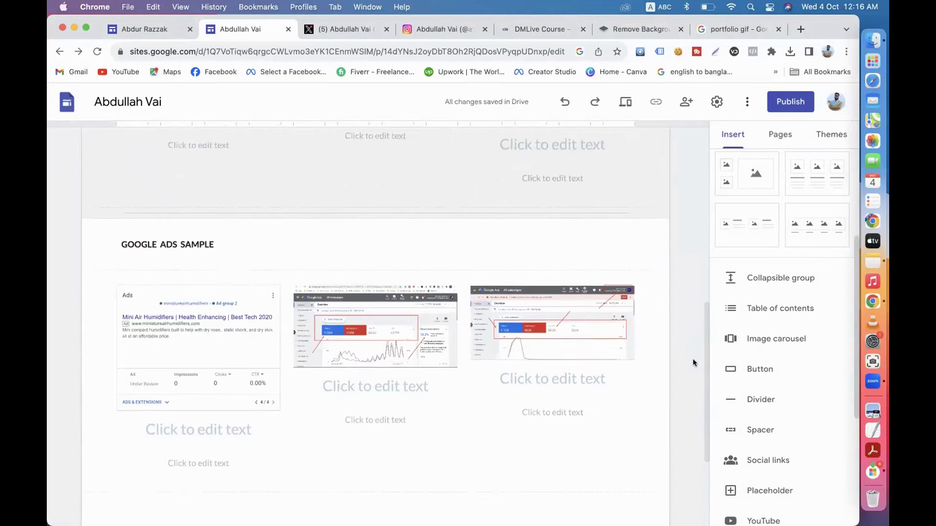
{"action": "scroll", "coordinate": [217, 329], "scroll_direction": "up", "scroll_amount": 10}
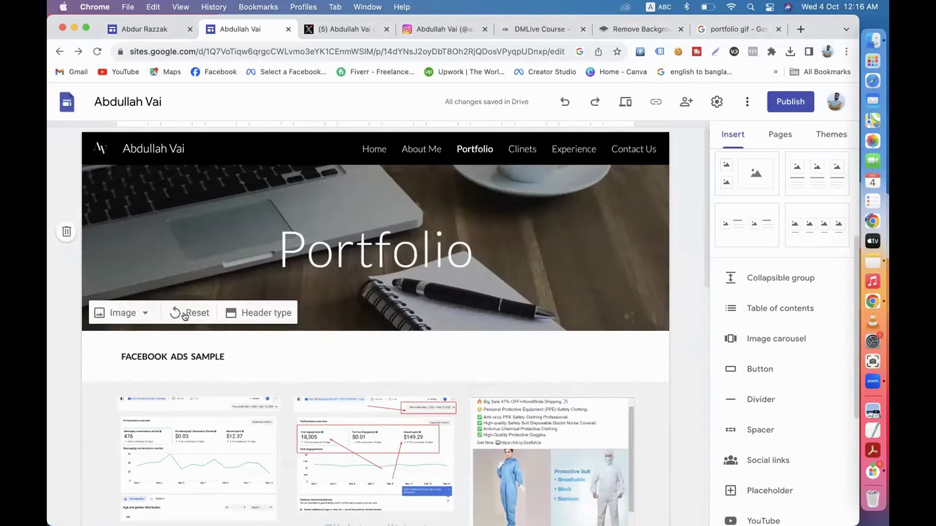
{"action": "left_click", "coordinate": [518, 149]}
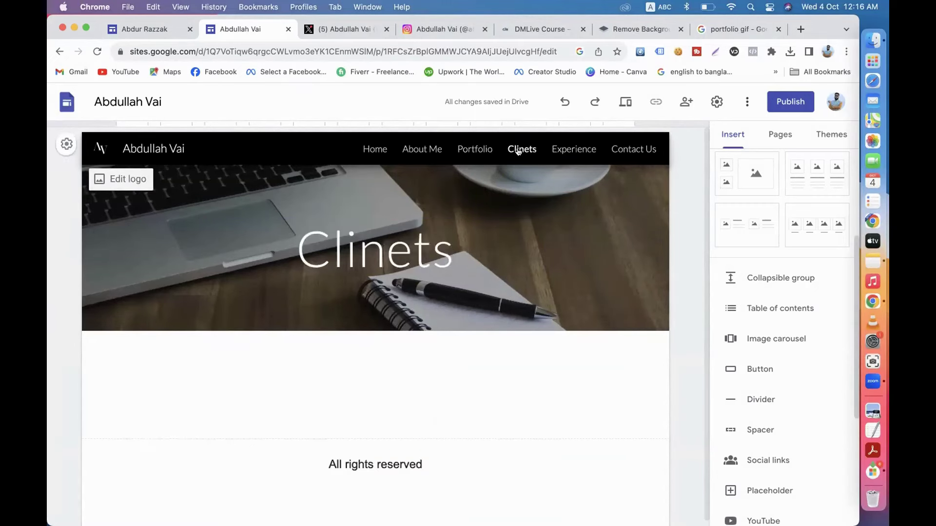
{"action": "scroll", "coordinate": [518, 151], "scroll_direction": "down", "scroll_amount": 1}
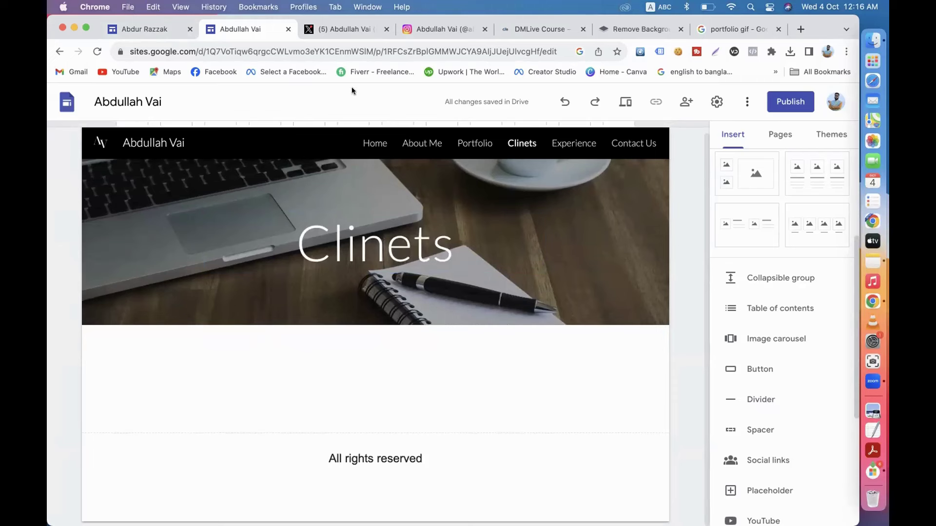
{"action": "left_click", "coordinate": [474, 145]}
Review the Portfolio page, then switch to the reference published site's tab
{"action": "scroll", "coordinate": [351, 346], "scroll_direction": "down", "scroll_amount": 10}
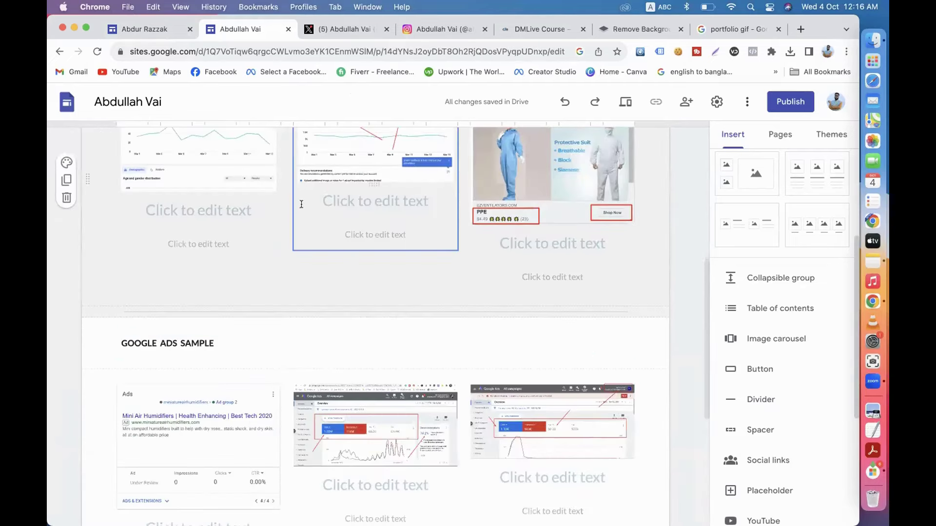
{"action": "scroll", "coordinate": [394, 359], "scroll_direction": "down", "scroll_amount": 5}
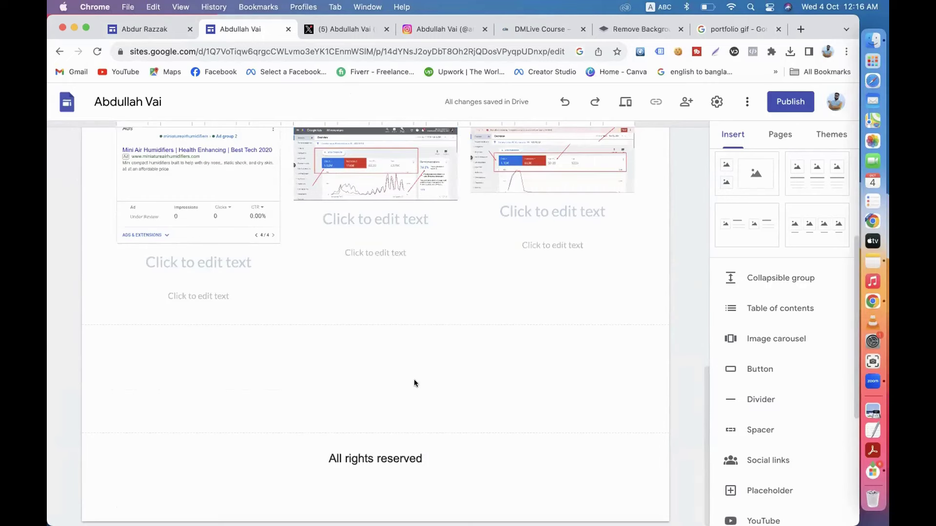
{"action": "scroll", "coordinate": [772, 390], "scroll_direction": "down", "scroll_amount": 4}
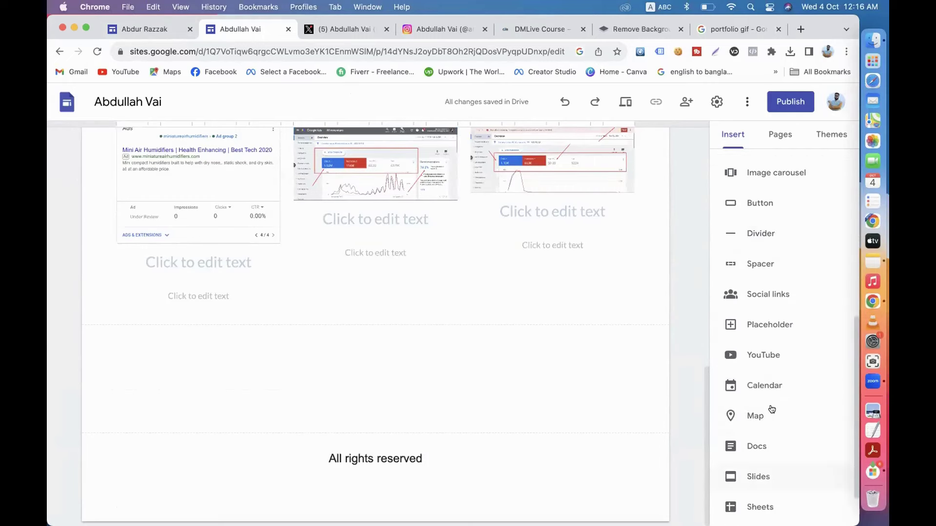
{"action": "scroll", "coordinate": [556, 404], "scroll_direction": "up", "scroll_amount": 10}
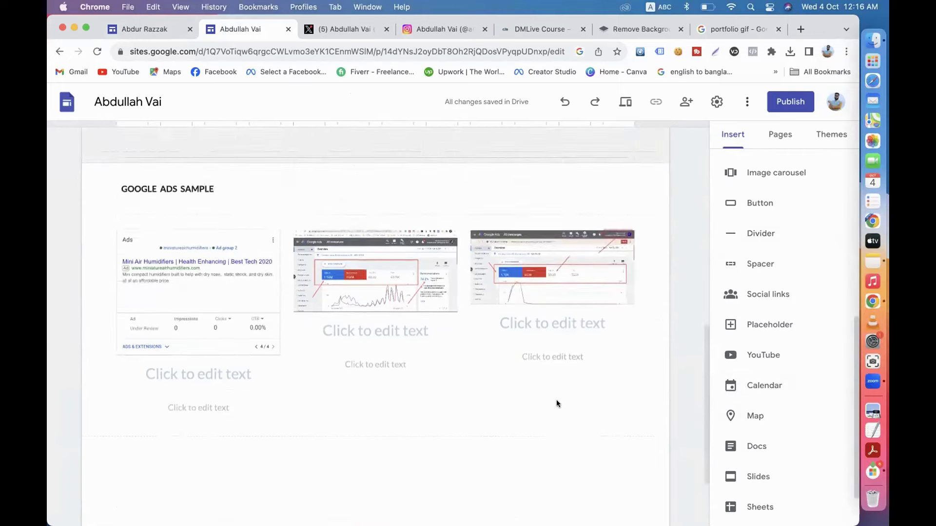
{"action": "scroll", "coordinate": [557, 400], "scroll_direction": "up", "scroll_amount": 3}
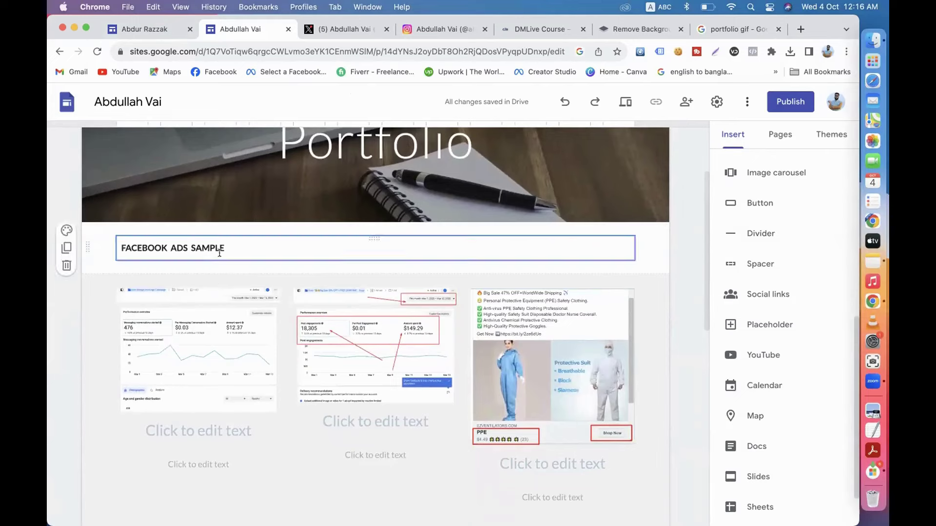
{"action": "scroll", "coordinate": [361, 352], "scroll_direction": "down", "scroll_amount": 4}
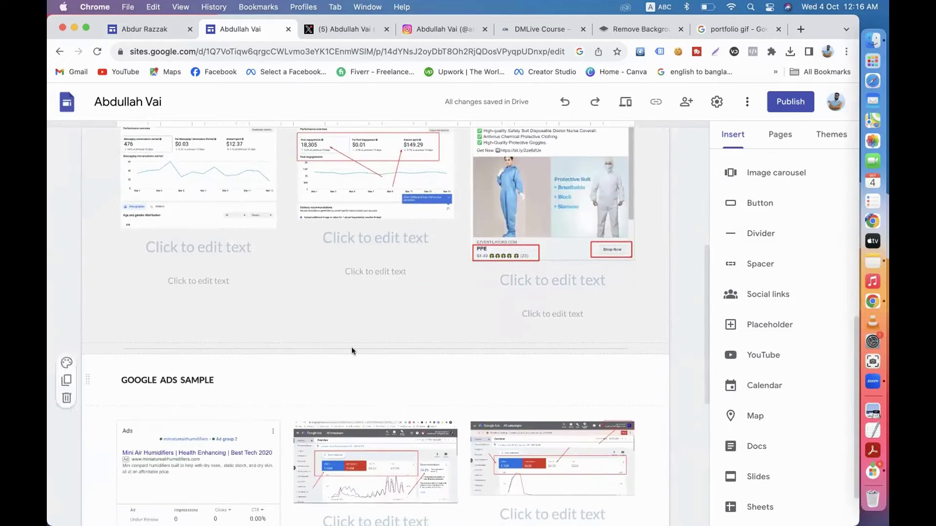
{"action": "left_click", "coordinate": [139, 32]}
Browse the reference site's Portfolio samples, then return to the editor tab
{"action": "left_click", "coordinate": [629, 101]}
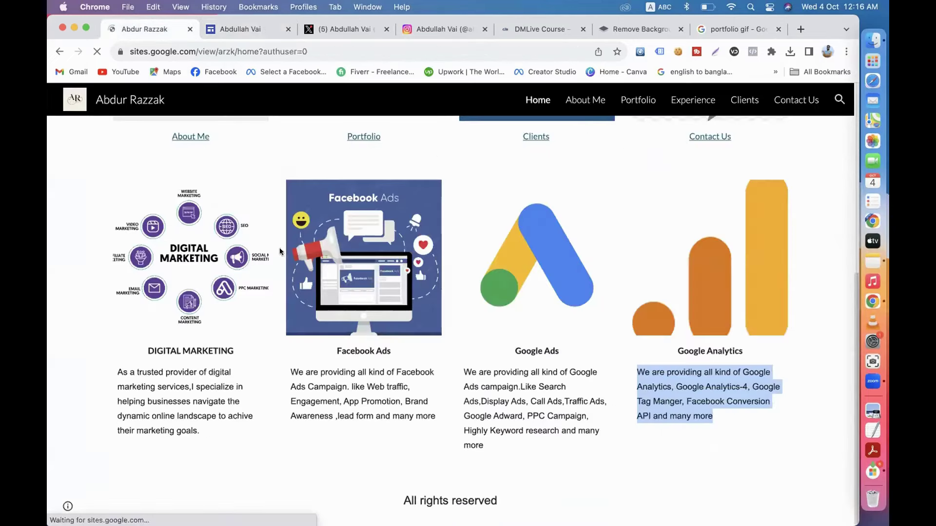
{"action": "scroll", "coordinate": [335, 394], "scroll_direction": "down", "scroll_amount": 15}
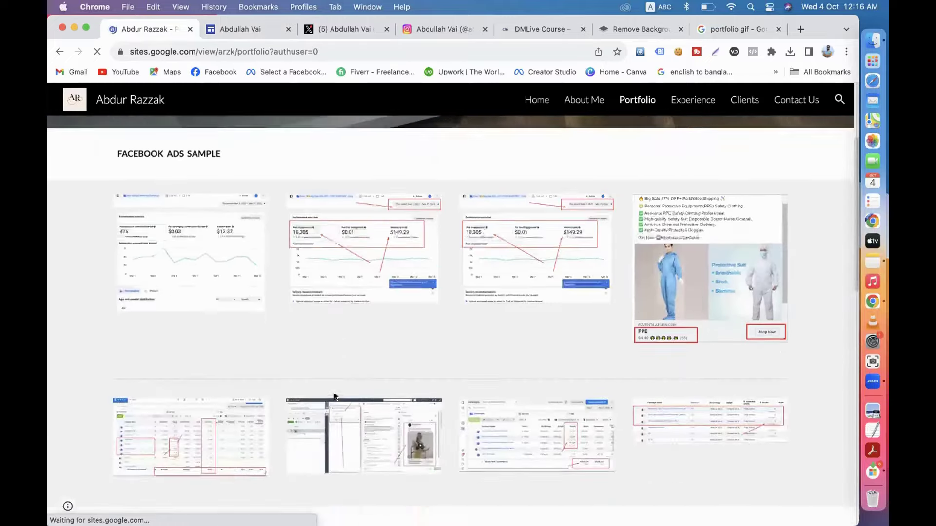
{"action": "scroll", "coordinate": [334, 393], "scroll_direction": "up", "scroll_amount": 3}
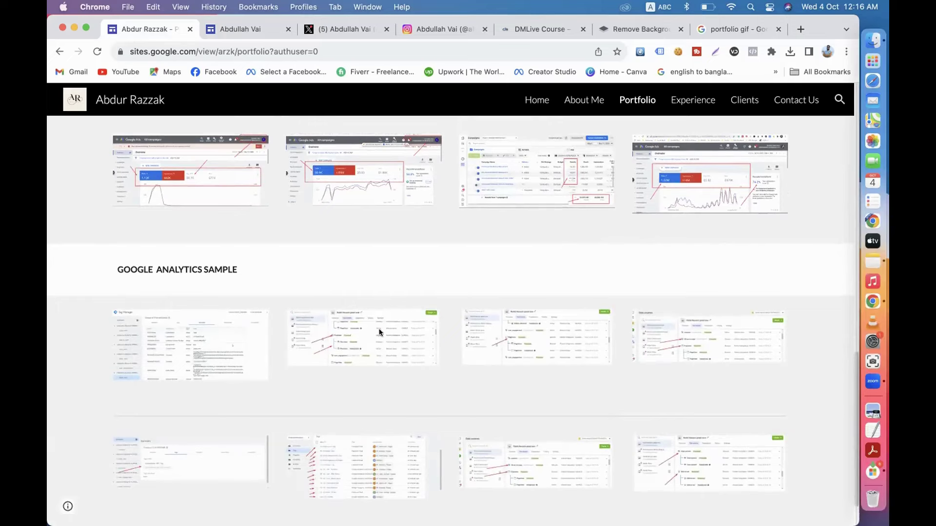
{"action": "scroll", "coordinate": [405, 292], "scroll_direction": "up", "scroll_amount": 10}
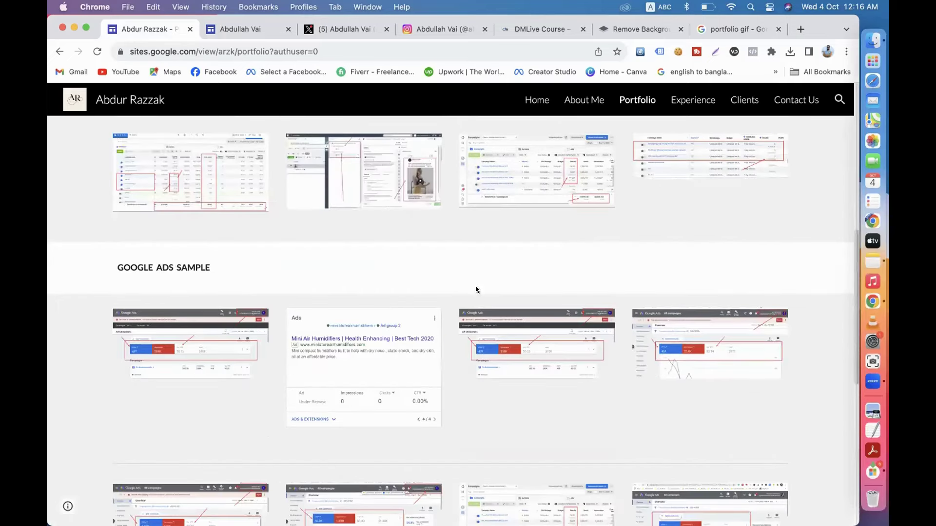
{"action": "left_click", "coordinate": [234, 32]}
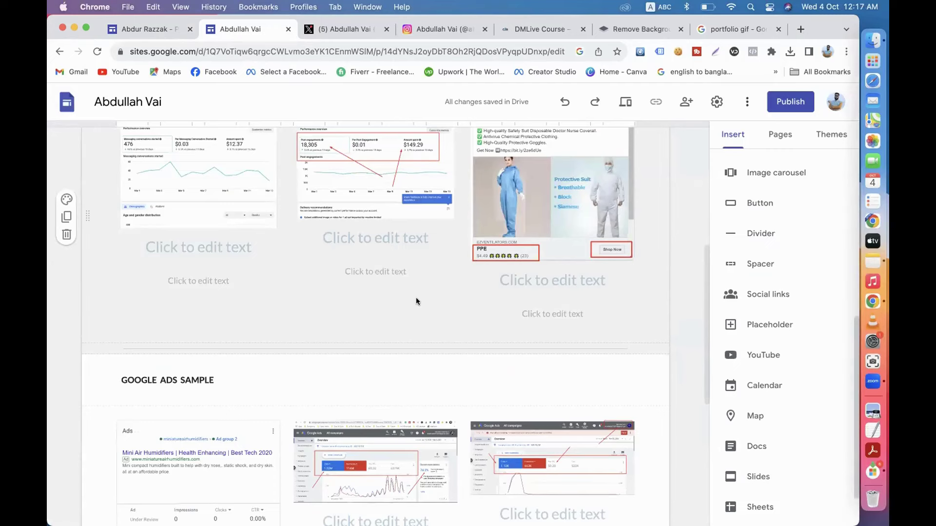
Open the Clinets page and insert a two-column image-and-text block
{"action": "scroll", "coordinate": [416, 299], "scroll_direction": "down", "scroll_amount": 1}
{"action": "scroll", "coordinate": [816, 220], "scroll_direction": "up", "scroll_amount": 5}
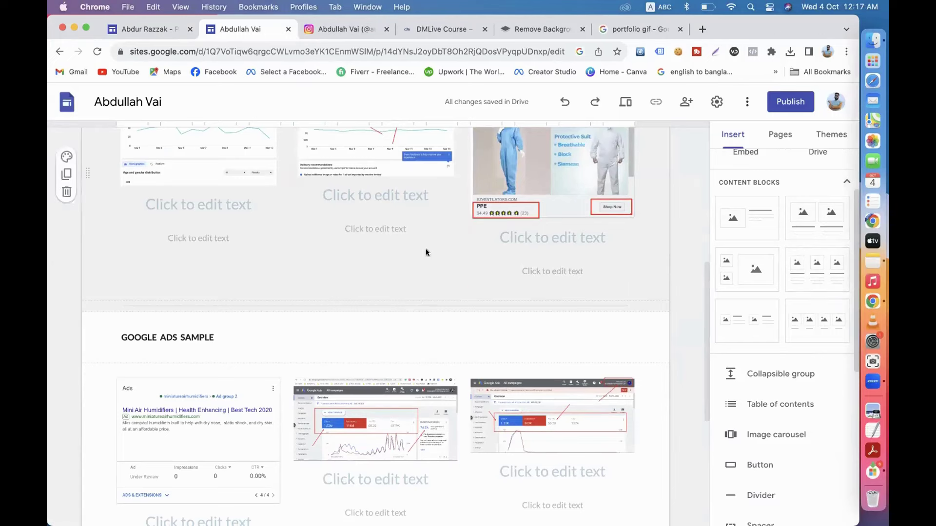
{"action": "scroll", "coordinate": [426, 252], "scroll_direction": "up", "scroll_amount": 8}
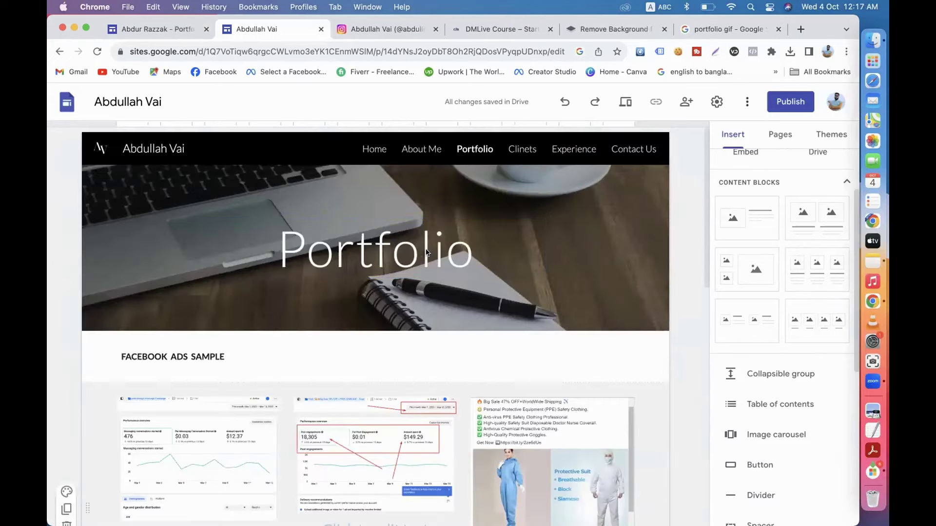
{"action": "left_click", "coordinate": [521, 150]}
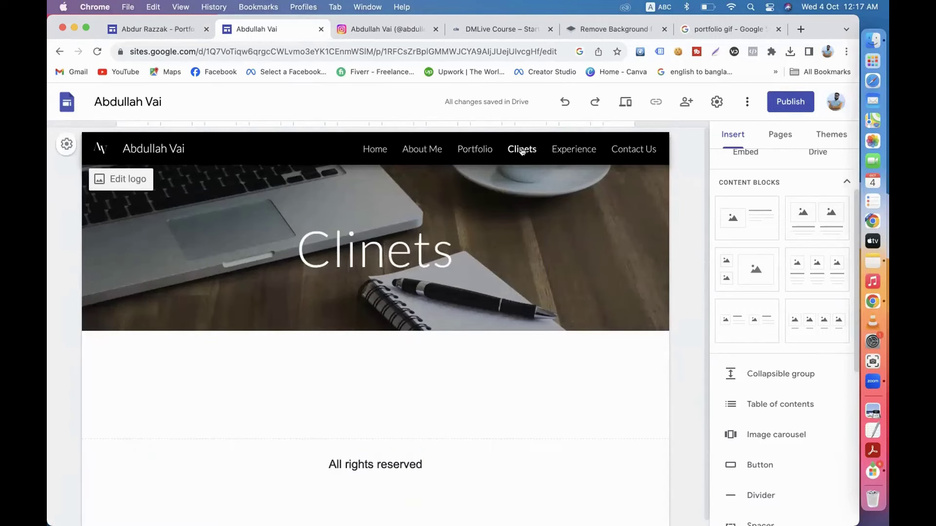
{"action": "scroll", "coordinate": [481, 409], "scroll_direction": "down", "scroll_amount": 1}
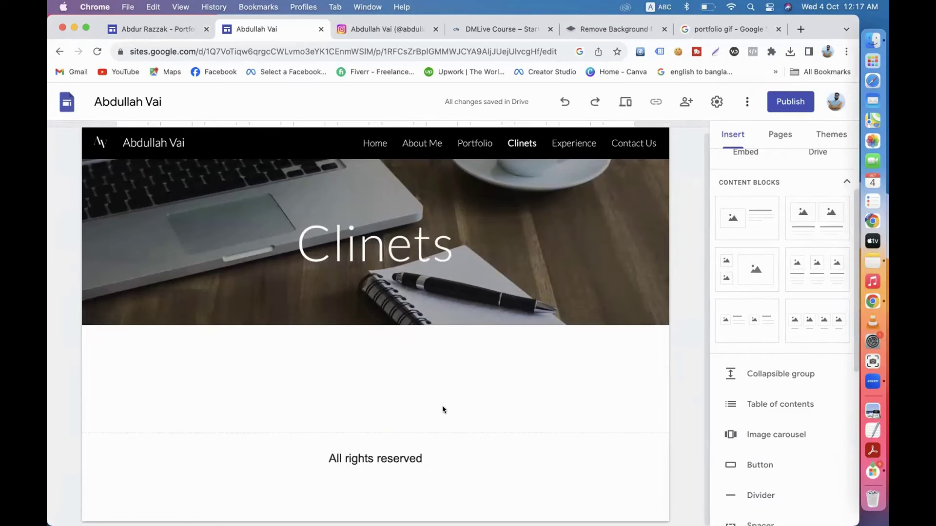
{"action": "left_click", "coordinate": [741, 320]}
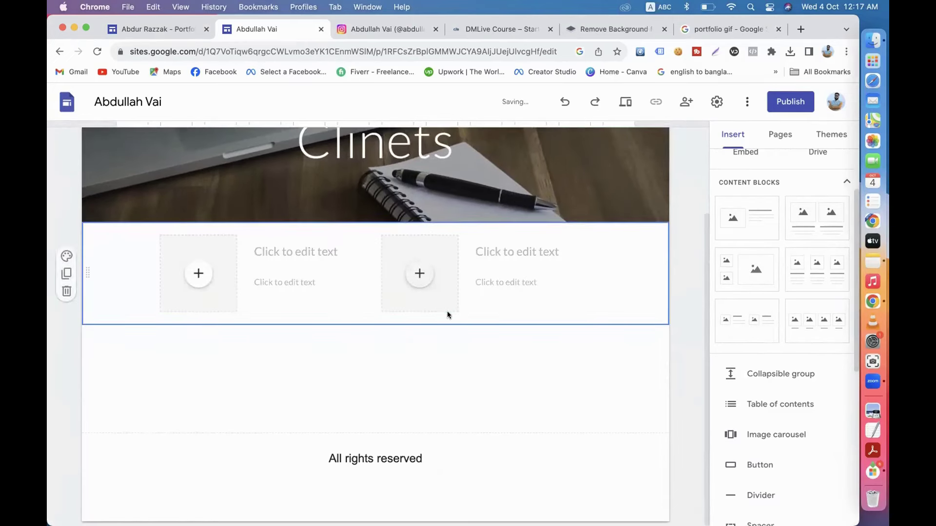
View the reference site's Clients testimonials, then return to the editor
{"action": "left_click", "coordinate": [167, 32]}
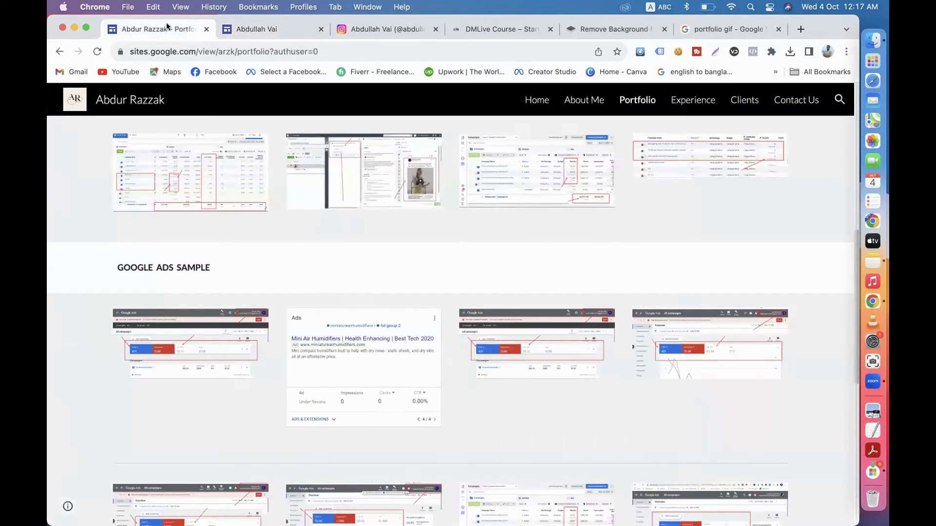
{"action": "left_click", "coordinate": [733, 99]}
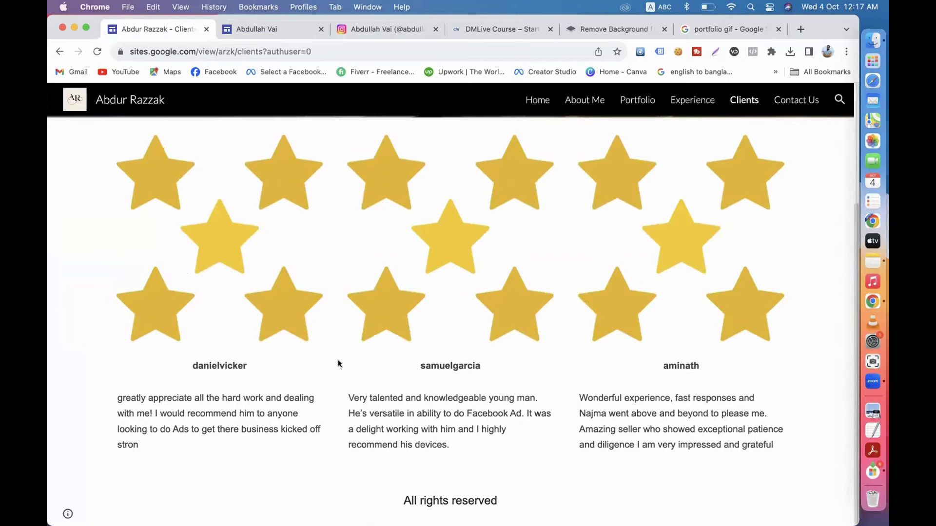
{"action": "left_click", "coordinate": [259, 29]}
Undo the trial block and add a 'MY CLIENTS' heading text box
{"action": "left_click", "coordinate": [566, 101]}
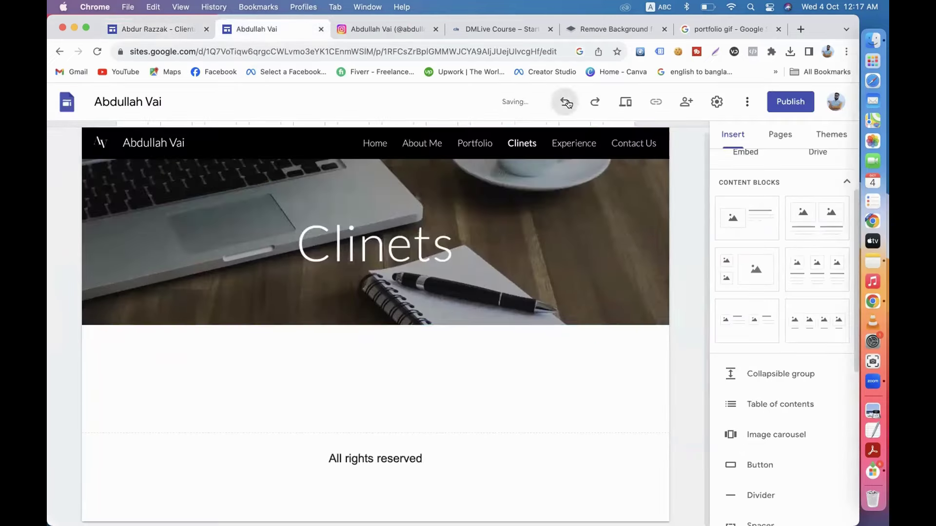
{"action": "double_click", "coordinate": [206, 365]}
{"action": "left_click", "coordinate": [207, 365]}
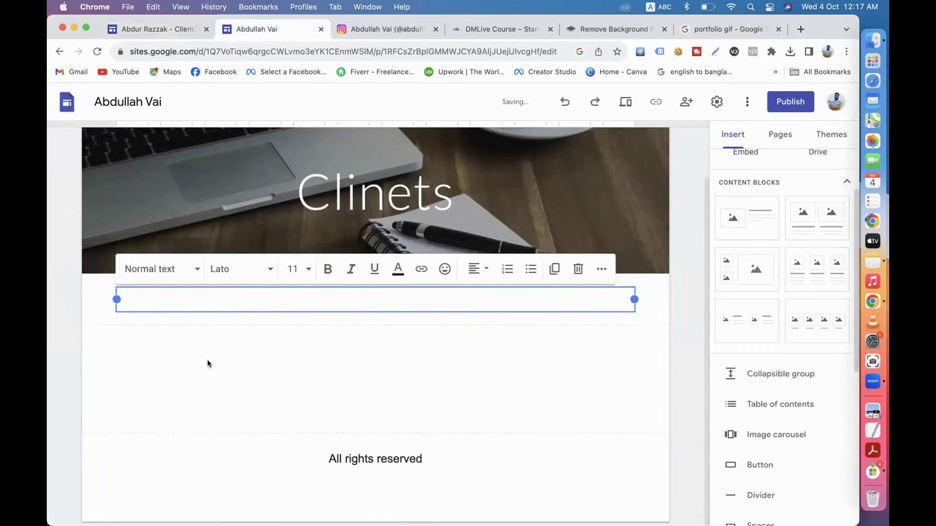
{"action": "type", "text": "MY CLIENTS"}
{"action": "left_click_drag", "start_coordinate": [177, 298], "coordinate": [100, 298]}
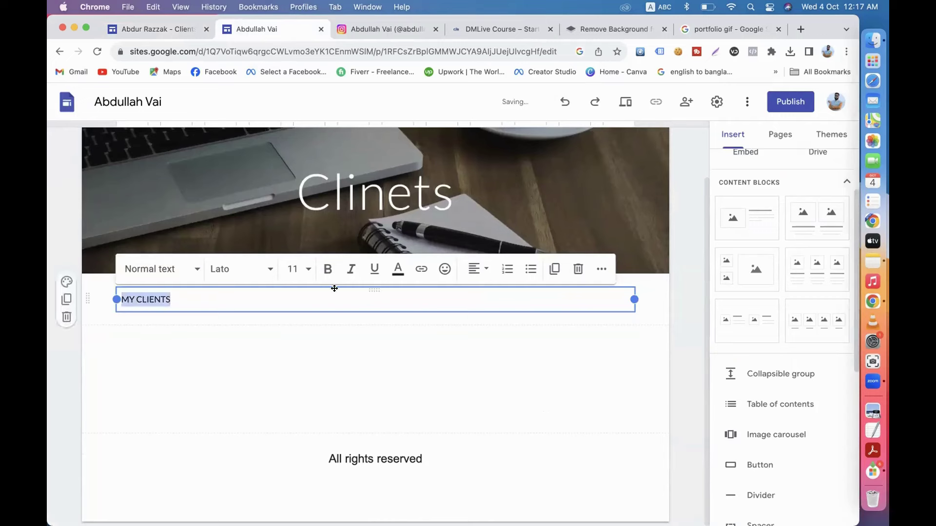
Insert a two-column image-and-text block under MY CLIENTS and begin editing the first title
{"action": "left_click", "coordinate": [327, 269]}
{"action": "left_click", "coordinate": [227, 394]}
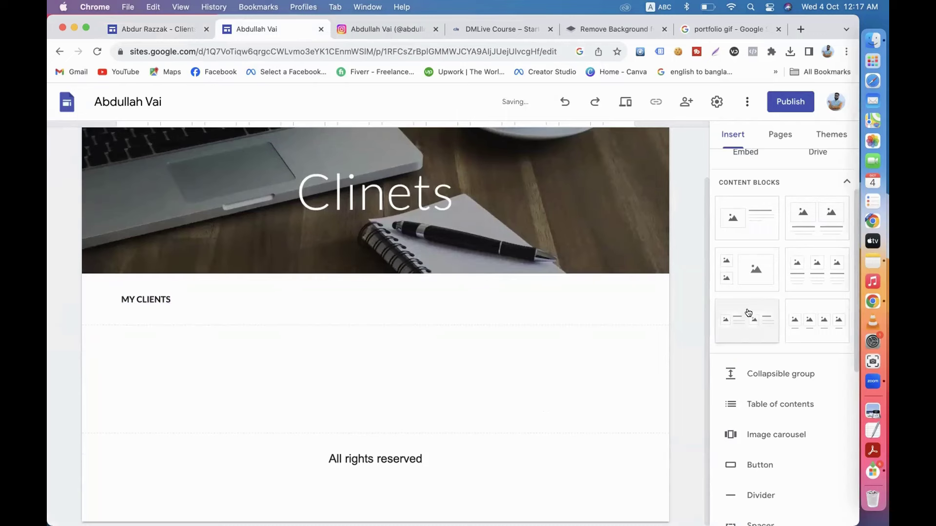
{"action": "left_click", "coordinate": [740, 326]}
{"action": "left_click", "coordinate": [287, 250]}
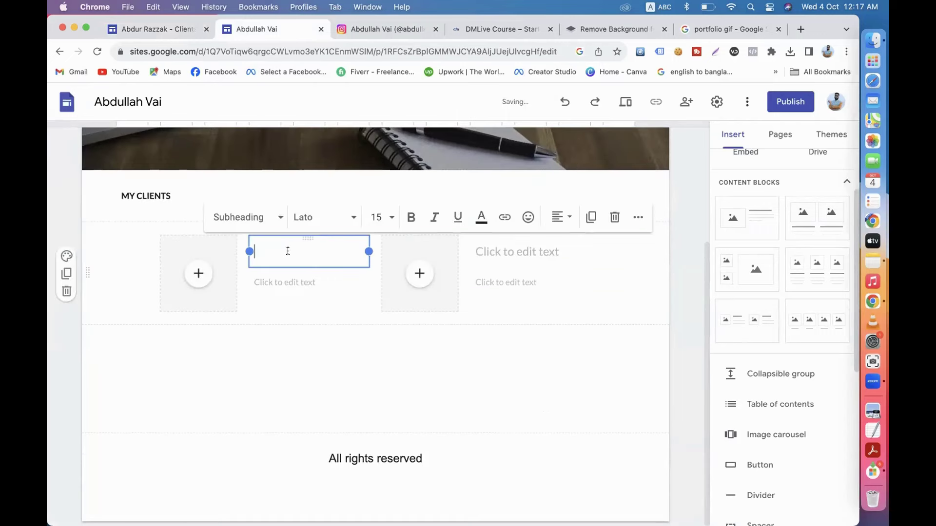
Copy the first reviewer's name from the Clients page into the first column's title
{"action": "left_click", "coordinate": [156, 29]}
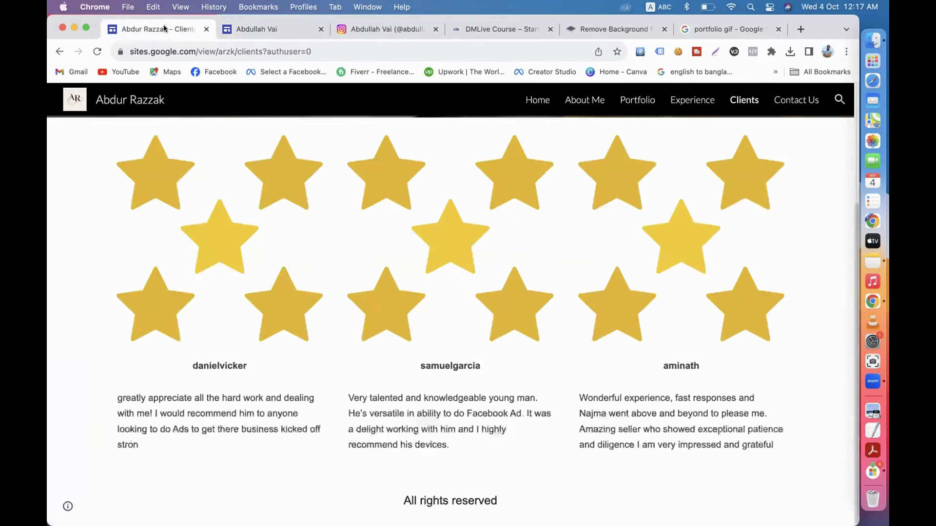
{"action": "left_click_drag", "start_coordinate": [254, 366], "coordinate": [164, 354]}
{"action": "key", "text": "super+c"}
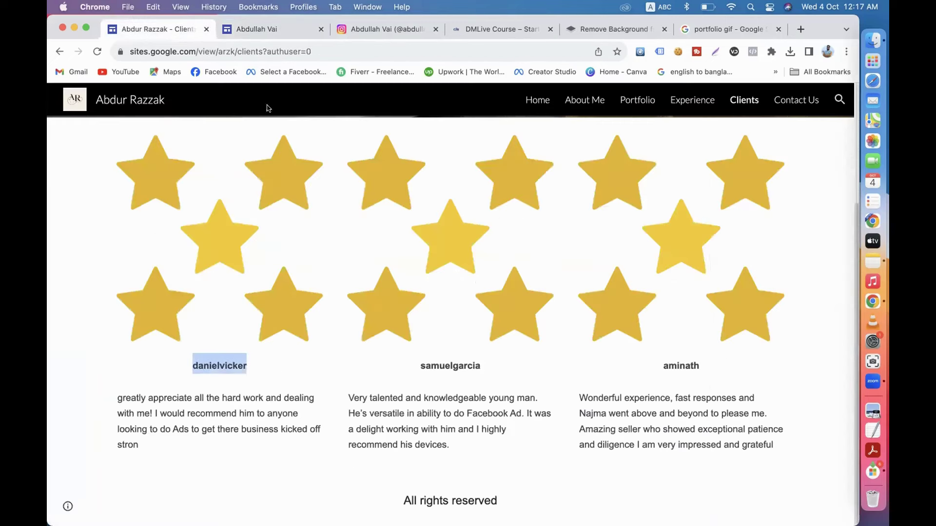
{"action": "left_click", "coordinate": [257, 29]}
{"action": "left_click", "coordinate": [276, 251]}
{"action": "key", "text": "super+v"}
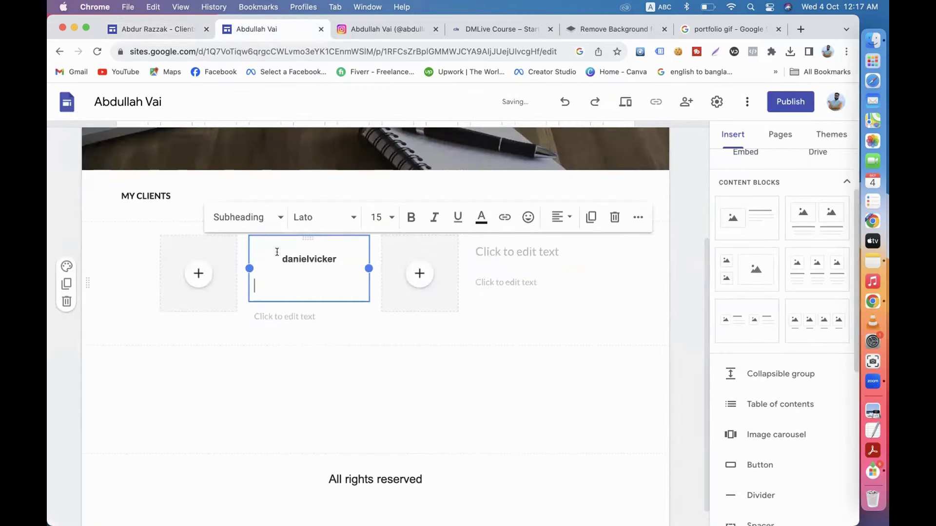
{"action": "key", "text": "BackSpace"}
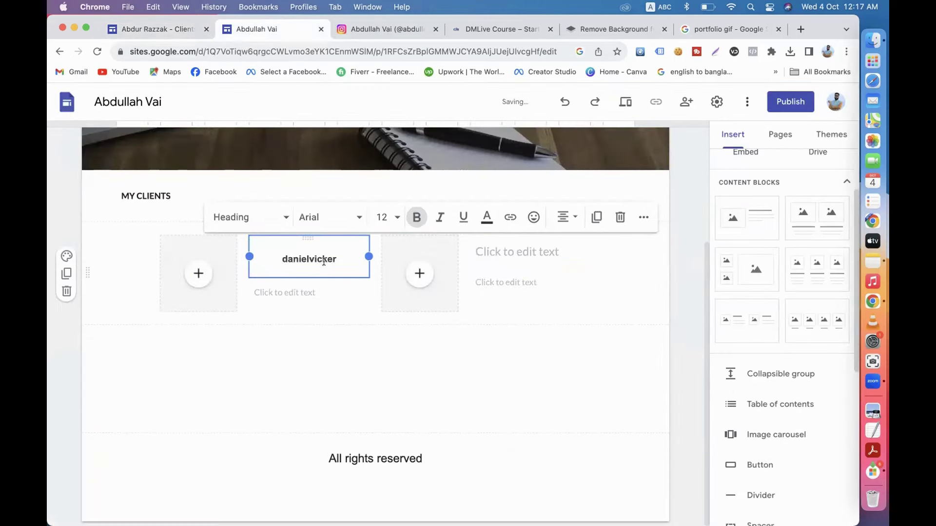
Capitalise the first letters of the client's first name and surname
{"action": "left_click_drag", "start_coordinate": [340, 254], "coordinate": [261, 254]}
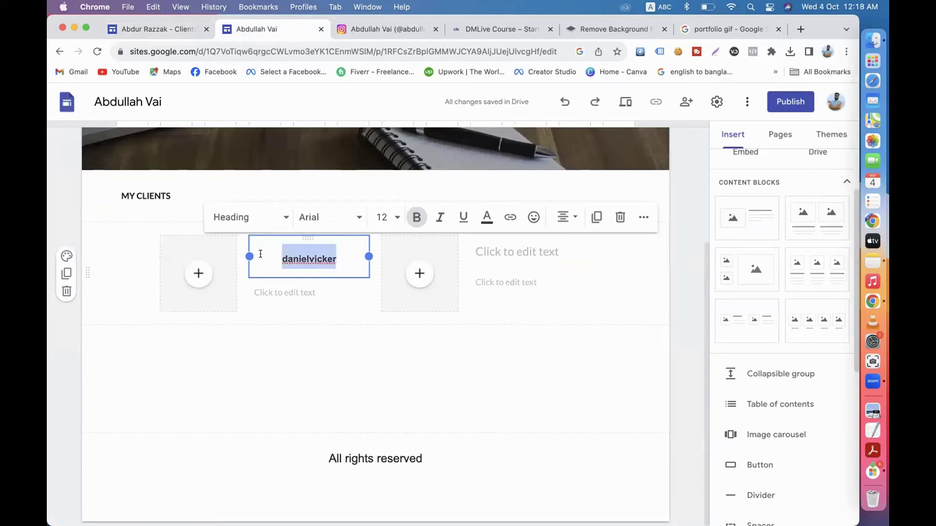
{"action": "left_click", "coordinate": [286, 260]}
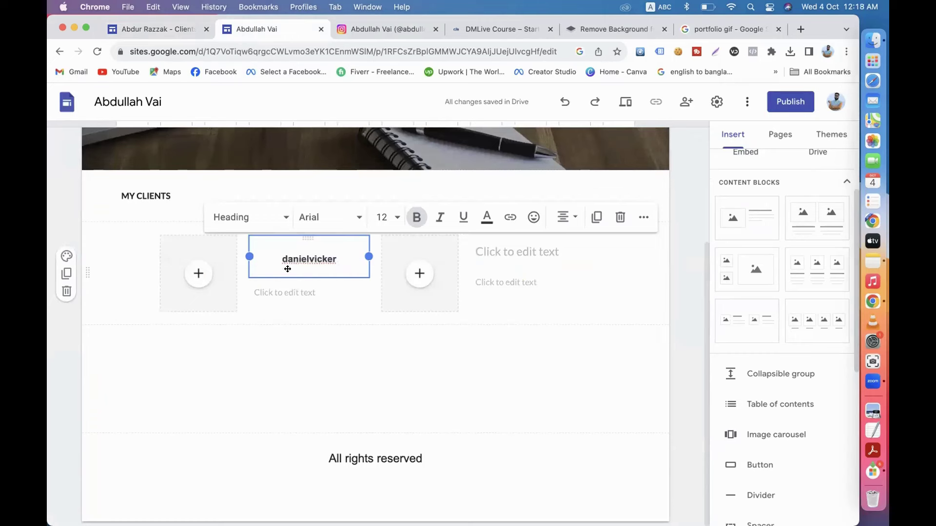
{"action": "key", "text": "BackSpace"}
{"action": "type", "text": "D"}
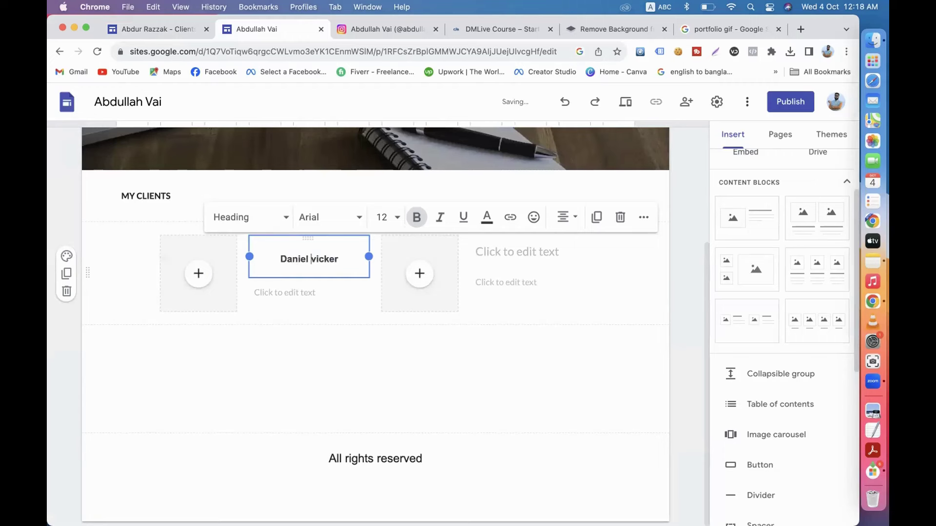
{"action": "key", "text": "Delete"}
{"action": "type", "text": "V"}
{"action": "key", "text": "BackSpace"}
{"action": "type", "text": "V"}
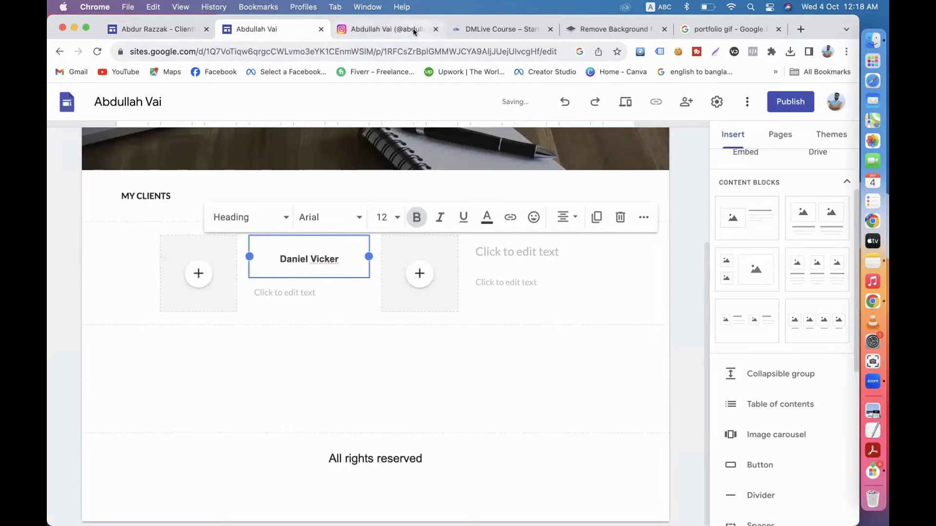
{"action": "left_click", "coordinate": [405, 29]}
Search Fiverr for 'FB ADS' and open a Facebook ads gig in a new tab
{"action": "left_click", "coordinate": [368, 71]}
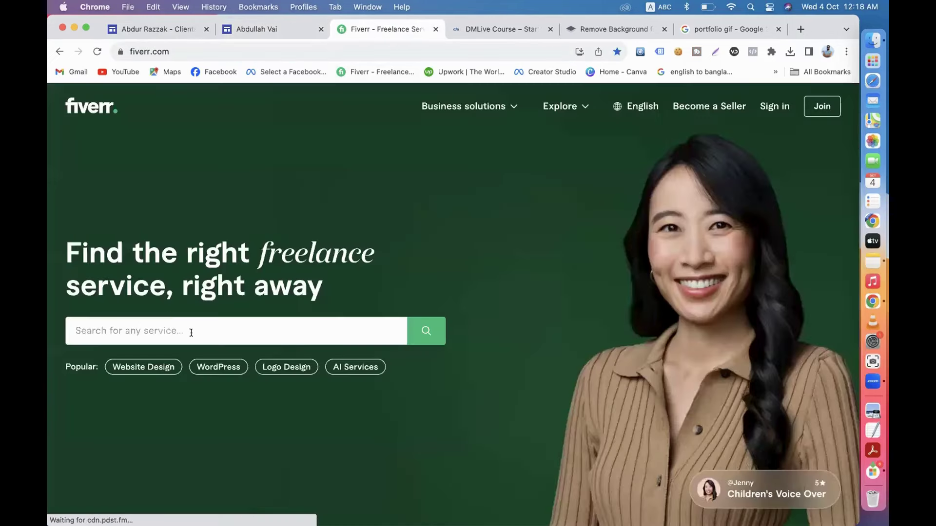
{"action": "left_click", "coordinate": [191, 332]}
{"action": "type", "text": "FB ADS"}
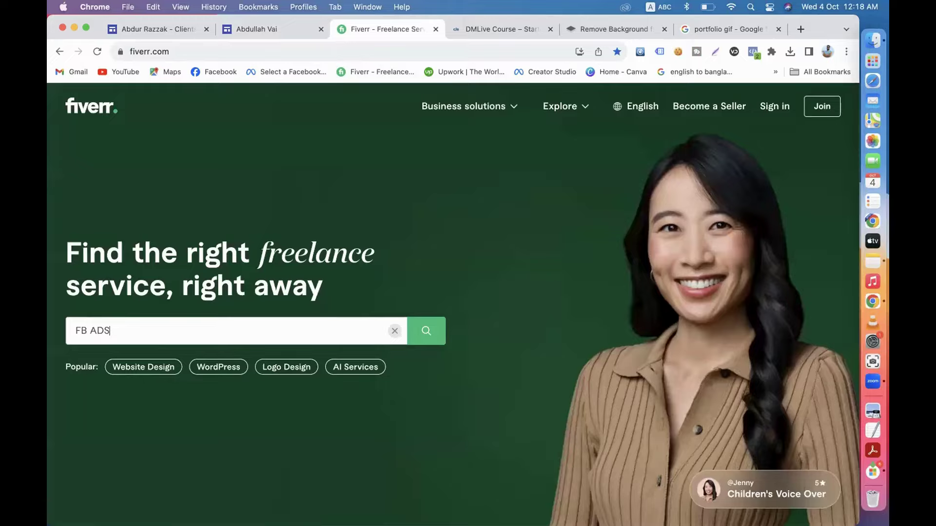
{"action": "key", "text": "Return"}
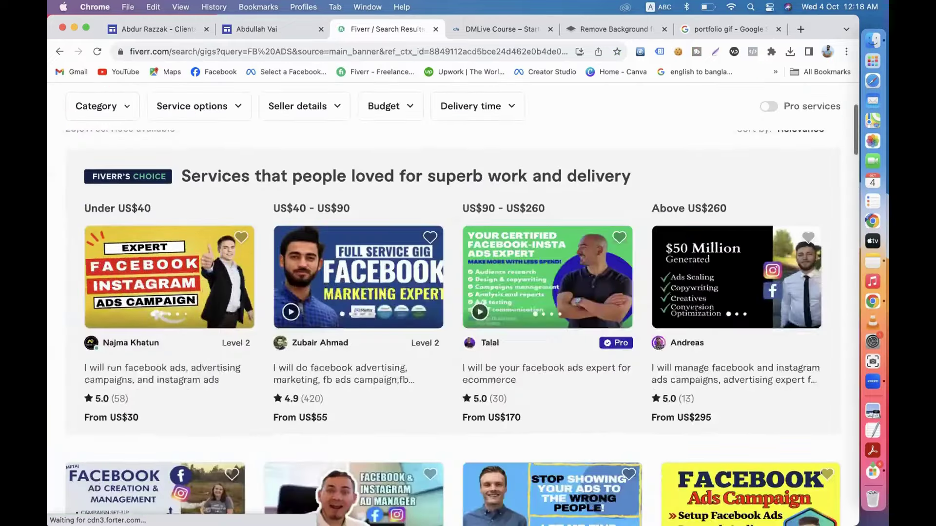
{"action": "scroll", "coordinate": [147, 409], "scroll_direction": "down", "scroll_amount": 4}
{"action": "left_click", "coordinate": [157, 368]}
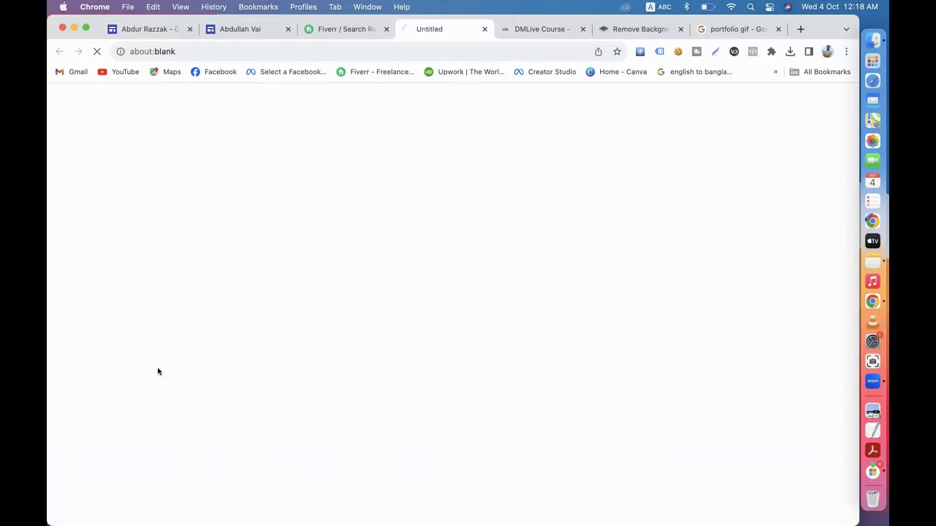
Browse the gig's client reviews, selecting reviewer names, then go back to the Sites editor
{"action": "scroll", "coordinate": [324, 345], "scroll_direction": "down", "scroll_amount": 5}
{"action": "scroll", "coordinate": [313, 381], "scroll_direction": "down", "scroll_amount": 20}
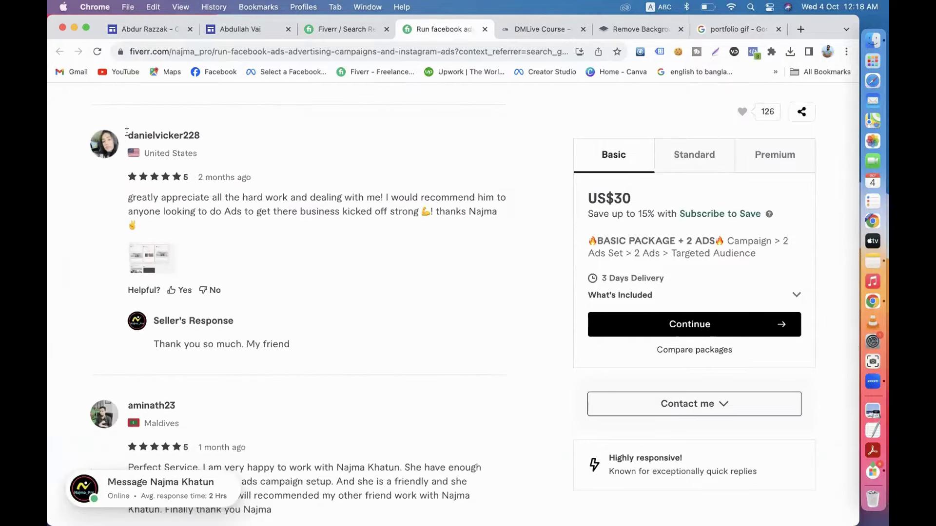
{"action": "left_click_drag", "start_coordinate": [123, 135], "coordinate": [212, 132]}
{"action": "scroll", "coordinate": [241, 235], "scroll_direction": "down", "scroll_amount": 3}
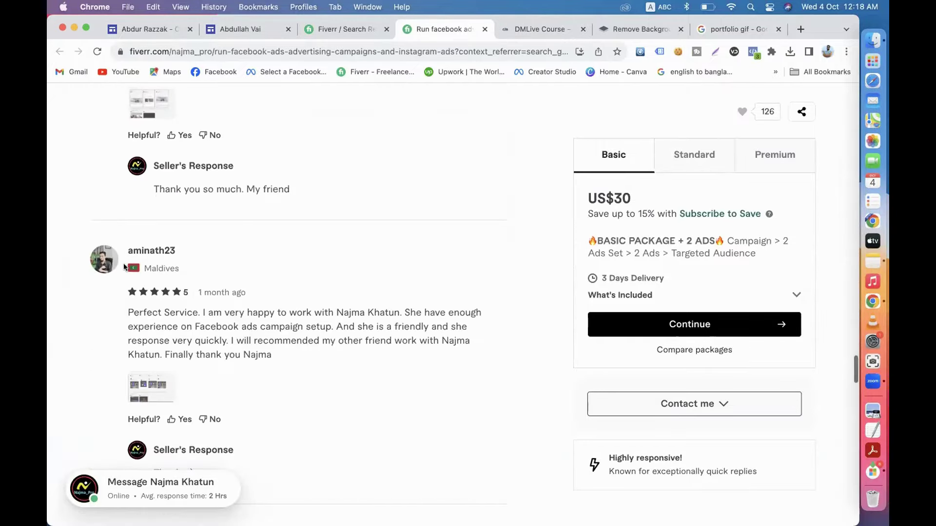
{"action": "left_click_drag", "start_coordinate": [122, 249], "coordinate": [245, 250]}
{"action": "scroll", "coordinate": [244, 250], "scroll_direction": "down", "scroll_amount": 3}
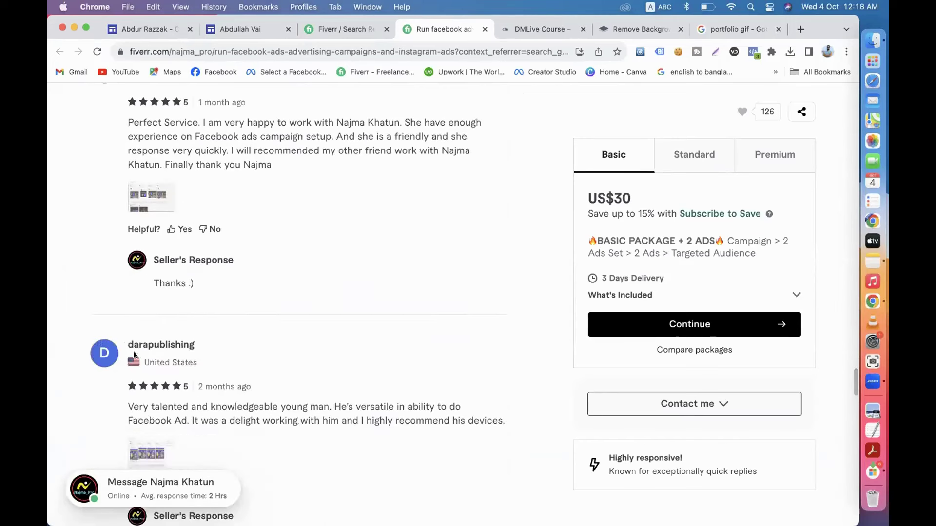
{"action": "left_click_drag", "start_coordinate": [125, 345], "coordinate": [247, 342]}
{"action": "scroll", "coordinate": [247, 342], "scroll_direction": "down", "scroll_amount": 8}
{"action": "scroll", "coordinate": [245, 341], "scroll_direction": "down", "scroll_amount": 3}
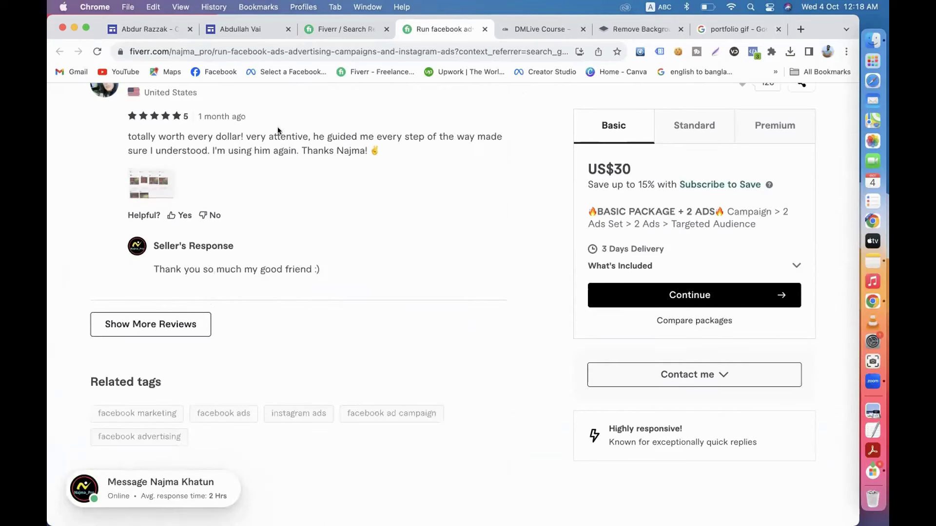
{"action": "left_click", "coordinate": [232, 30]}
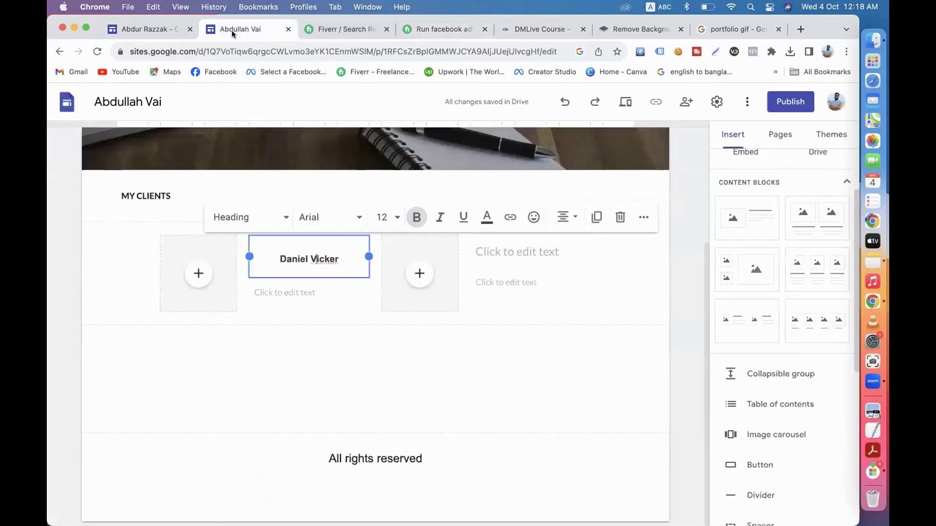
{"action": "left_click_drag", "start_coordinate": [341, 259], "coordinate": [273, 254]}
{"action": "key", "text": "super+c"}
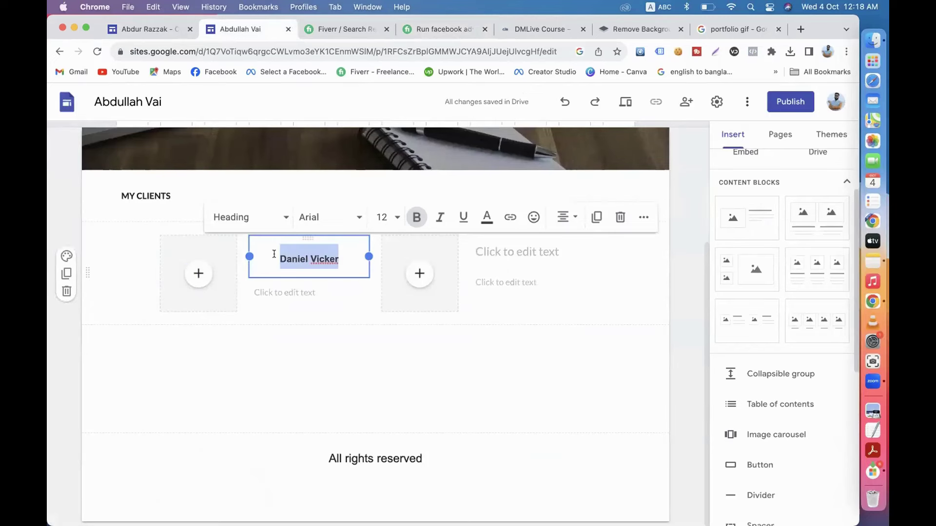
Search Google Images for 'clients' and browse the icon results
{"action": "left_click", "coordinate": [724, 29]}
{"action": "left_click", "coordinate": [324, 51]}
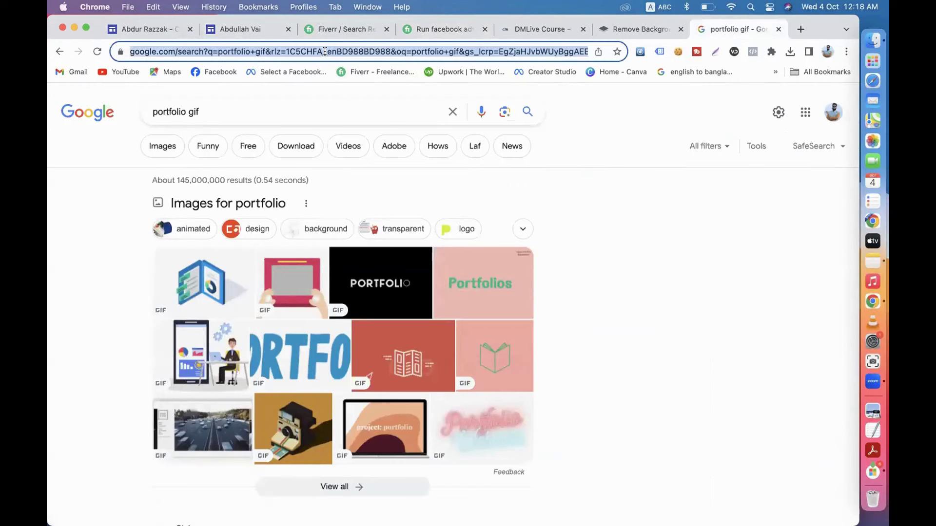
{"action": "key", "text": "super+v"}
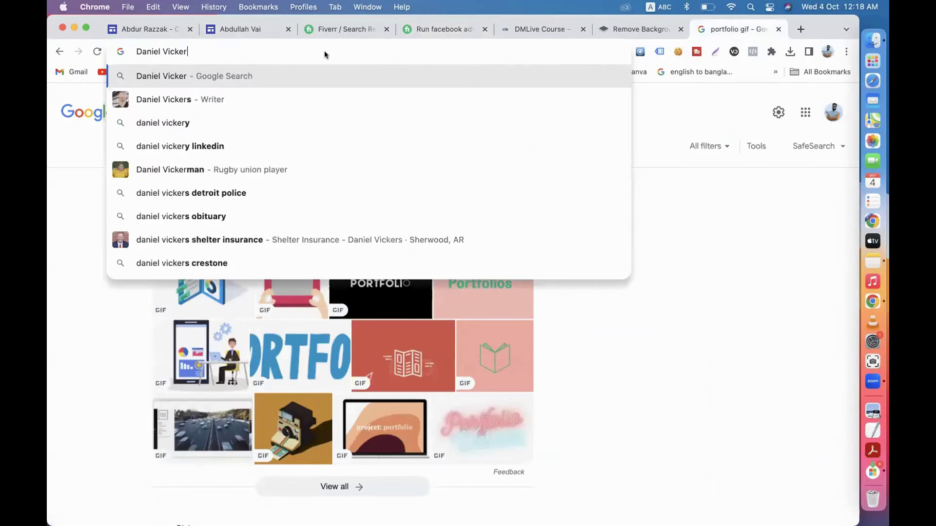
{"action": "key", "text": "Return"}
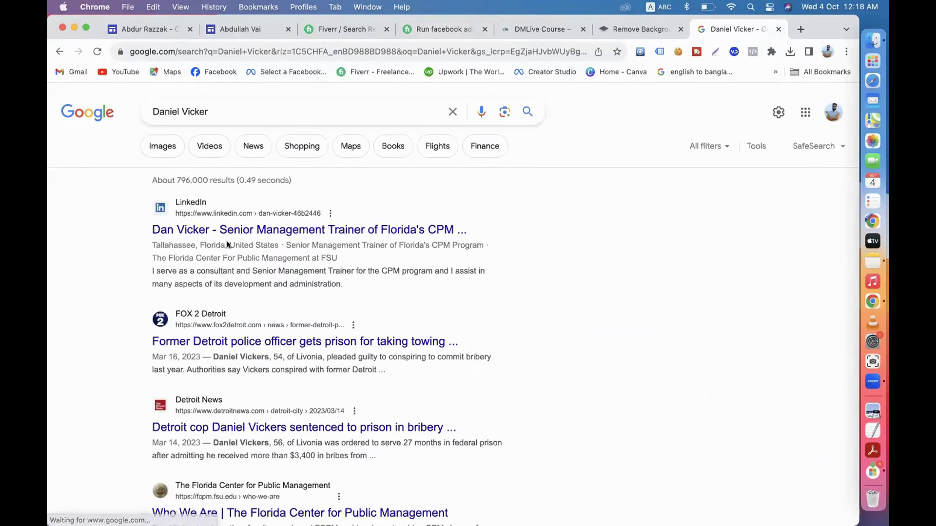
{"action": "left_click_drag", "start_coordinate": [211, 111], "coordinate": [86, 108]}
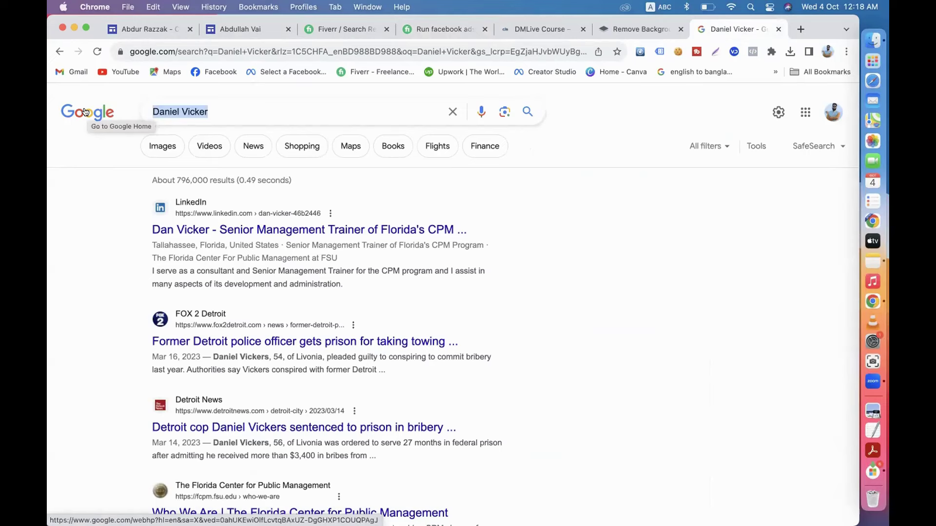
{"action": "type", "text": "clients"}
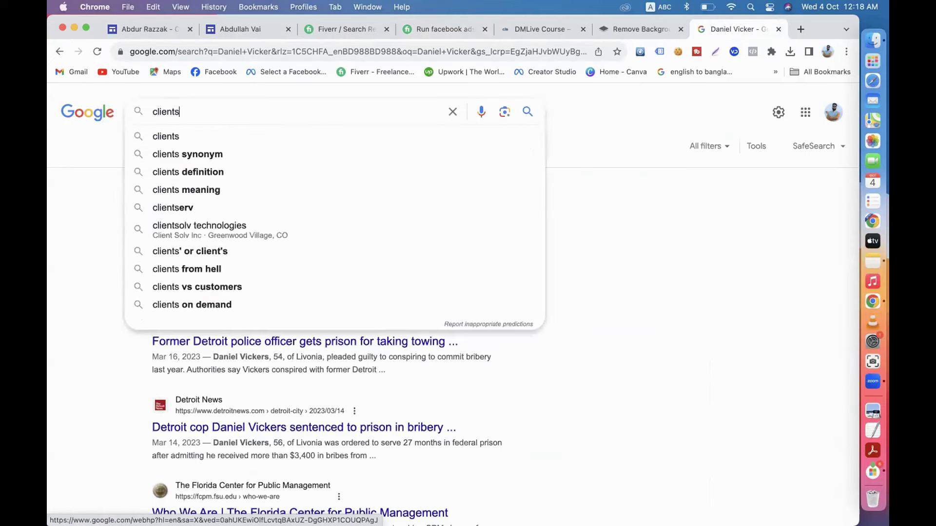
{"action": "key", "text": "Return"}
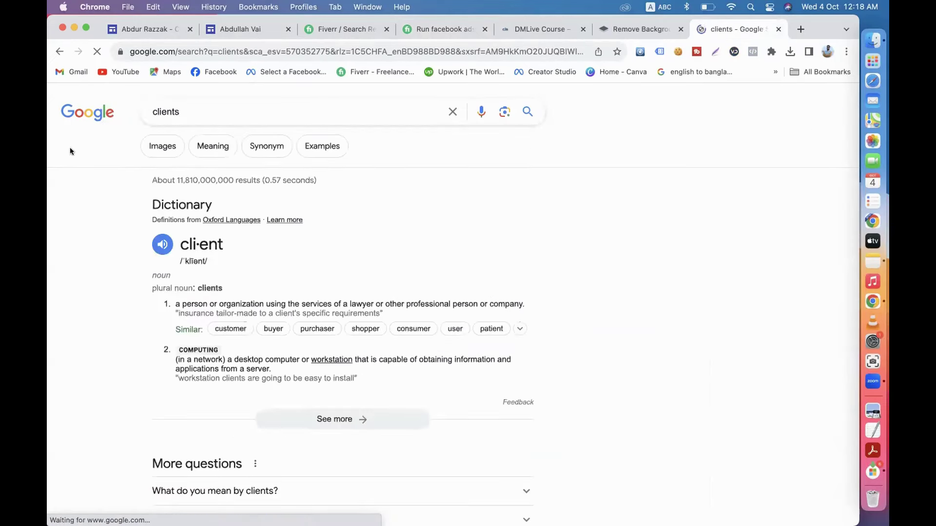
{"action": "left_click", "coordinate": [167, 147]}
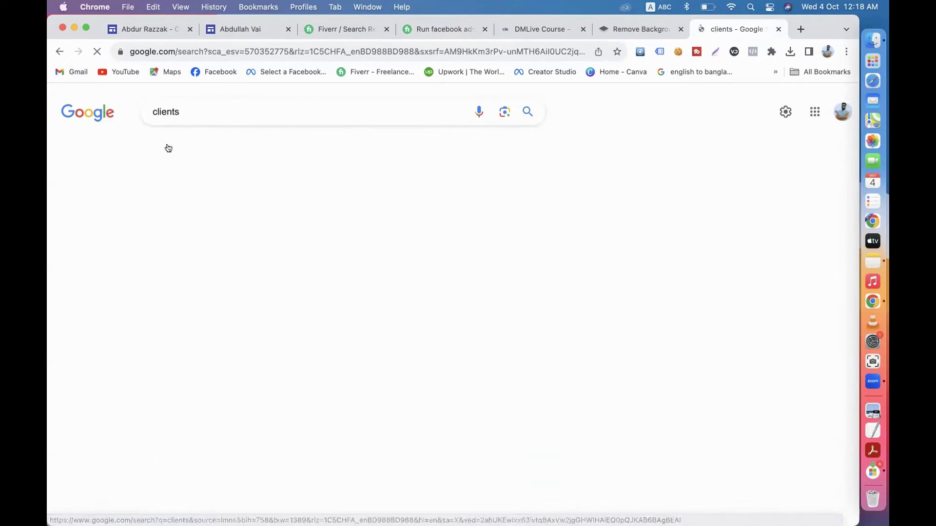
{"action": "scroll", "coordinate": [382, 279], "scroll_direction": "down", "scroll_amount": 5}
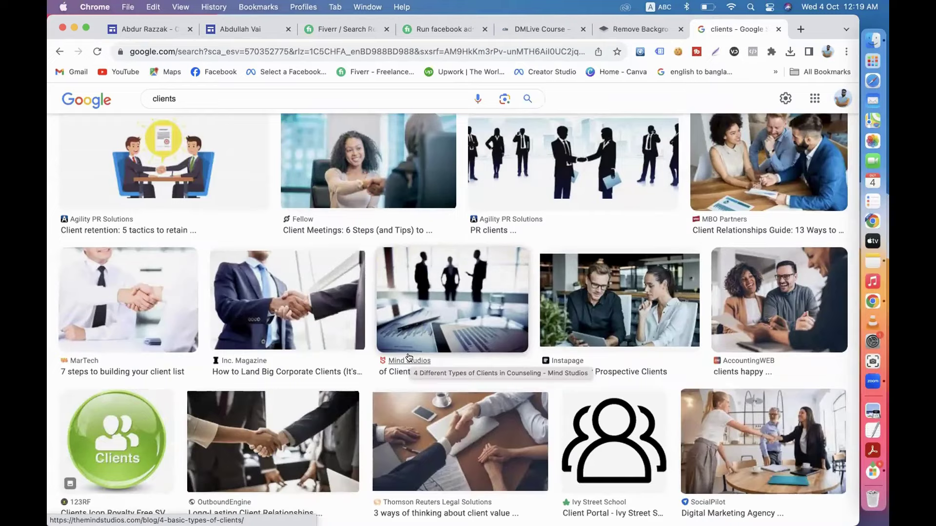
{"action": "scroll", "coordinate": [409, 357], "scroll_direction": "down", "scroll_amount": 3}
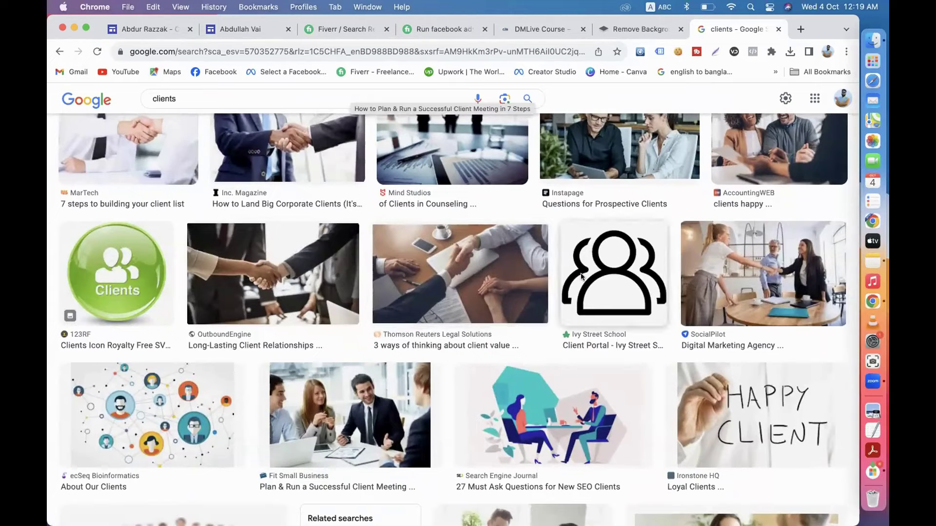
Save the people outline icon to Downloads as current-client.png
{"action": "left_click", "coordinate": [607, 279]}
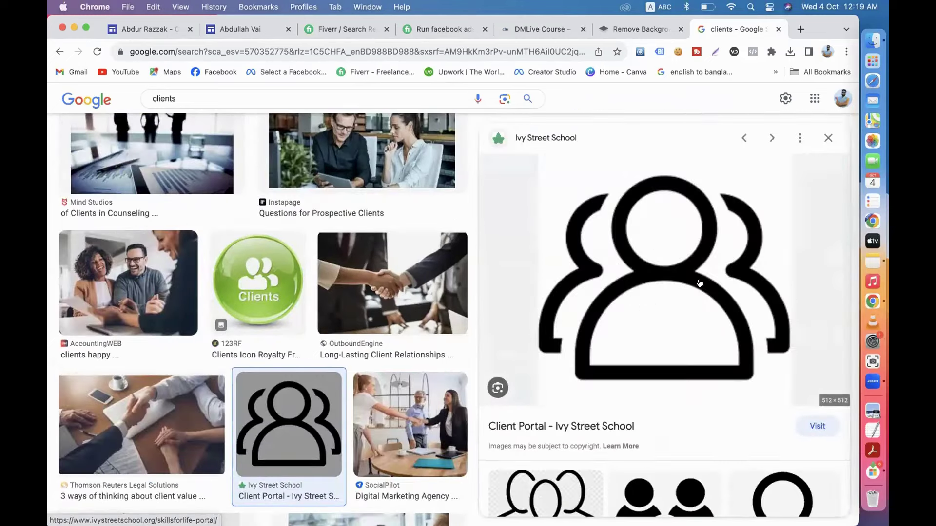
{"action": "right_click", "coordinate": [638, 292]}
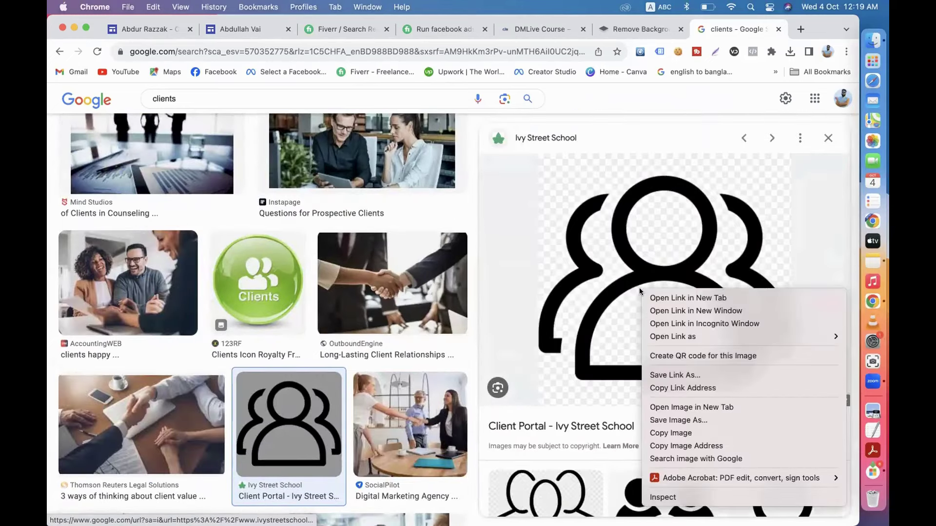
{"action": "left_click", "coordinate": [677, 420]}
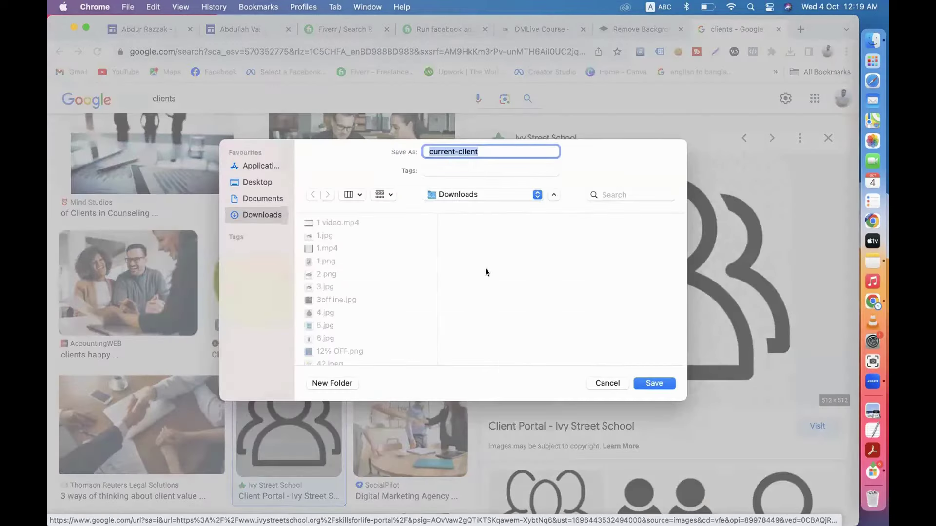
{"action": "left_click", "coordinate": [647, 383]}
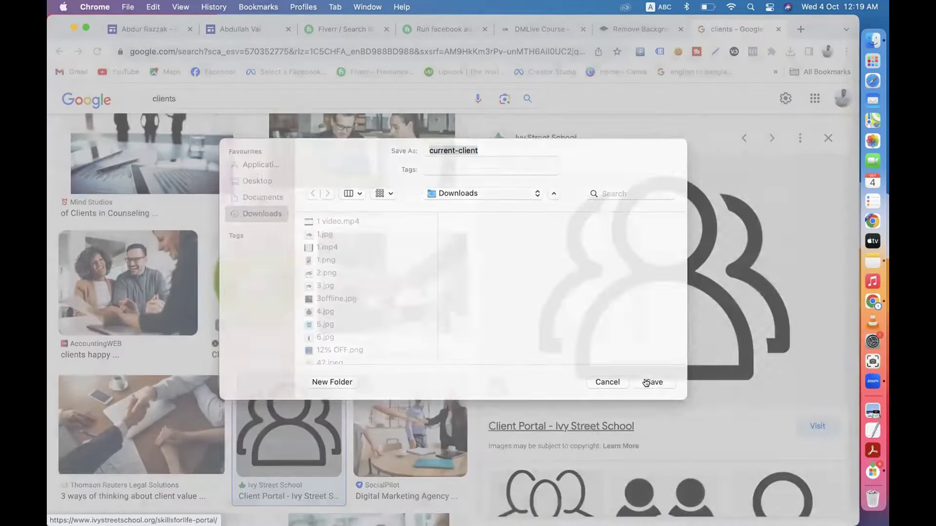
Bring the Fiverr gig's client reviews back into view
{"action": "left_click", "coordinate": [234, 30]}
{"action": "left_click", "coordinate": [441, 29]}
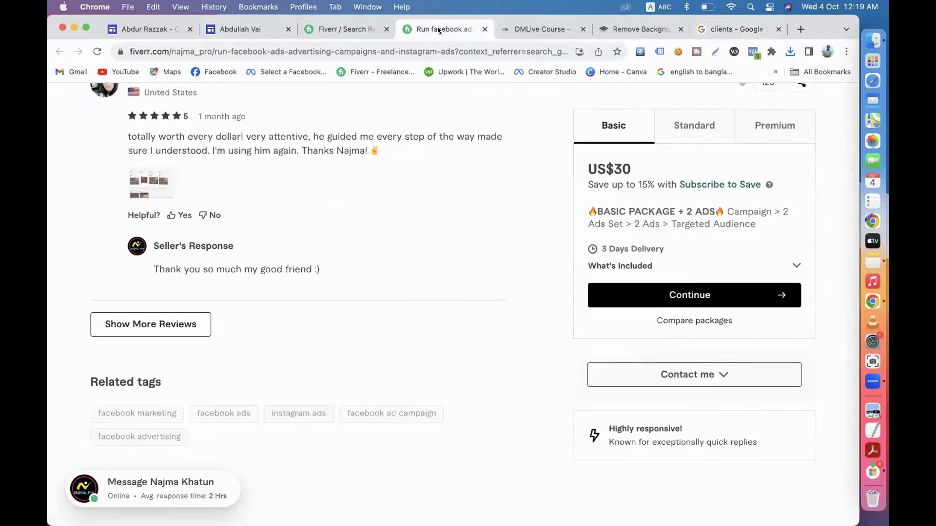
{"action": "scroll", "coordinate": [261, 234], "scroll_direction": "up", "scroll_amount": 8}
{"action": "scroll", "coordinate": [259, 242], "scroll_direction": "down", "scroll_amount": 3}
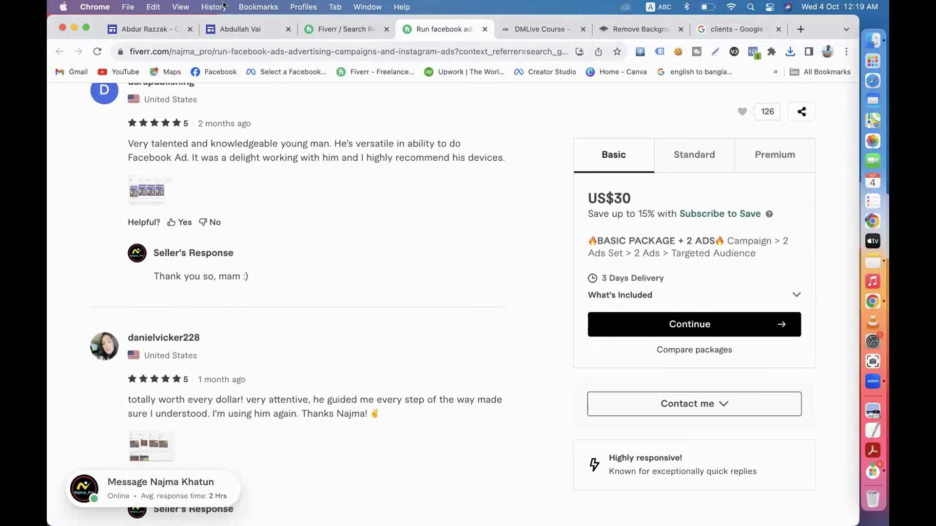
Upload current-client.png from Downloads into the left image placeholder
{"action": "left_click", "coordinate": [238, 29]}
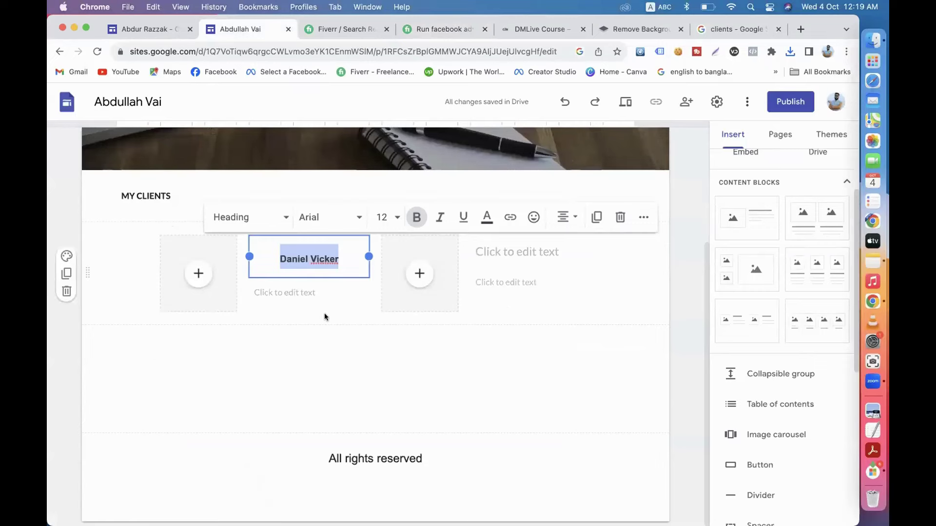
{"action": "left_click", "coordinate": [196, 275]}
{"action": "left_click", "coordinate": [224, 309]}
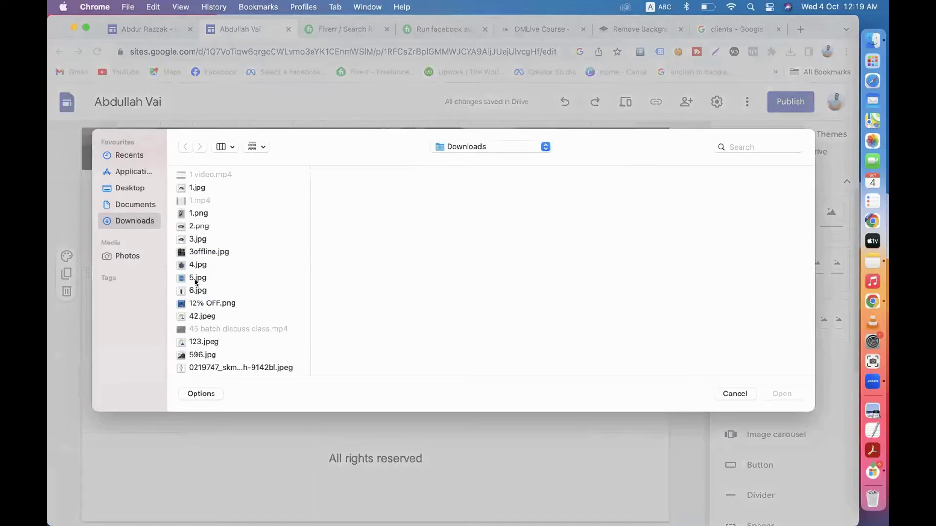
{"action": "left_click", "coordinate": [194, 288]}
{"action": "key", "text": "c"}
{"action": "scroll", "coordinate": [194, 243], "scroll_direction": "down", "scroll_amount": 5}
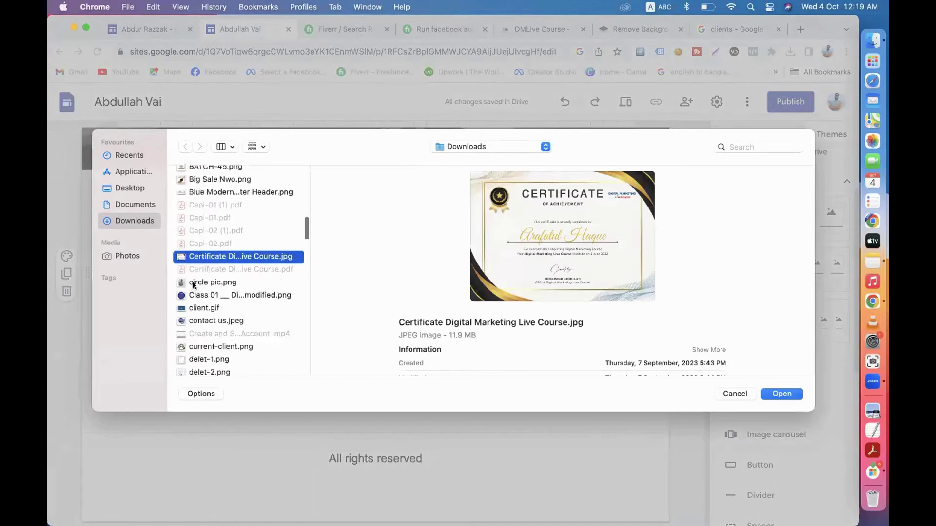
{"action": "left_click", "coordinate": [205, 216]}
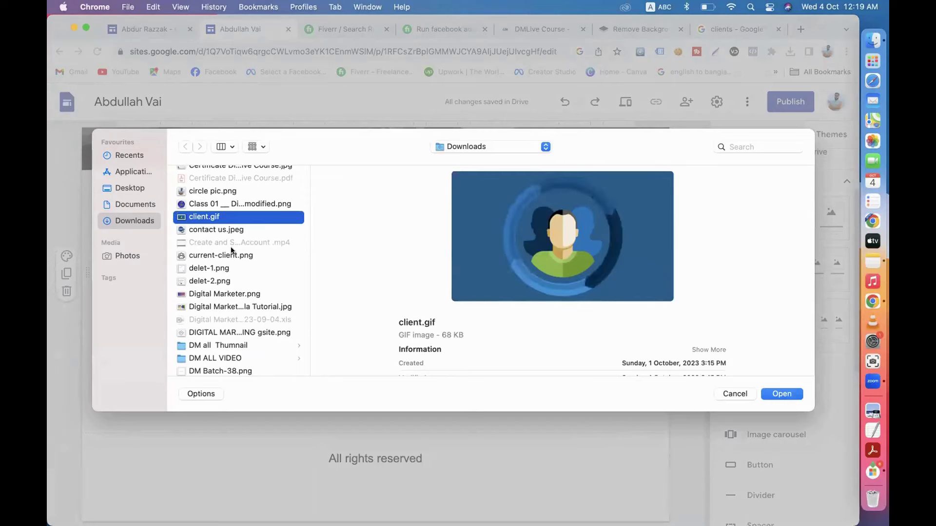
{"action": "scroll", "coordinate": [231, 250], "scroll_direction": "up", "scroll_amount": 3}
{"action": "scroll", "coordinate": [231, 250], "scroll_direction": "up", "scroll_amount": 15}
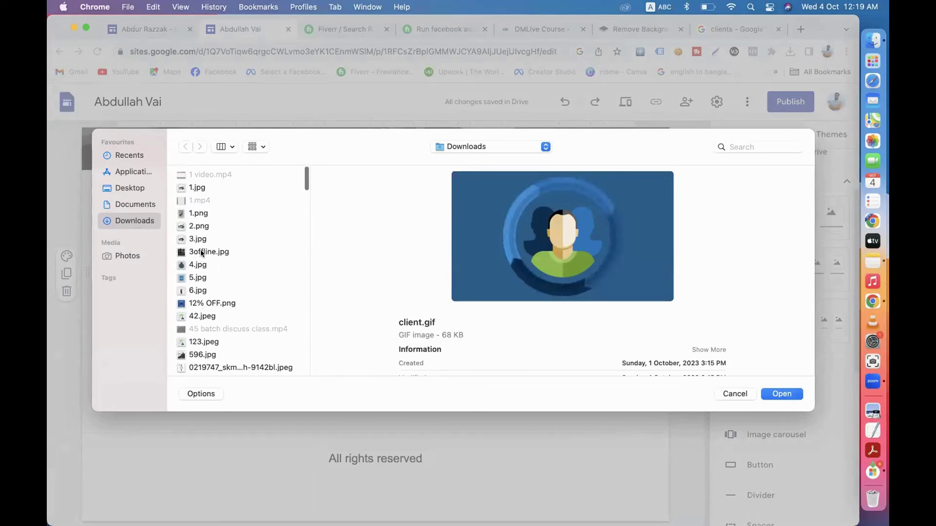
{"action": "left_click", "coordinate": [202, 254]}
{"action": "key", "text": "c"}
{"action": "scroll", "coordinate": [201, 253], "scroll_direction": "down", "scroll_amount": 5}
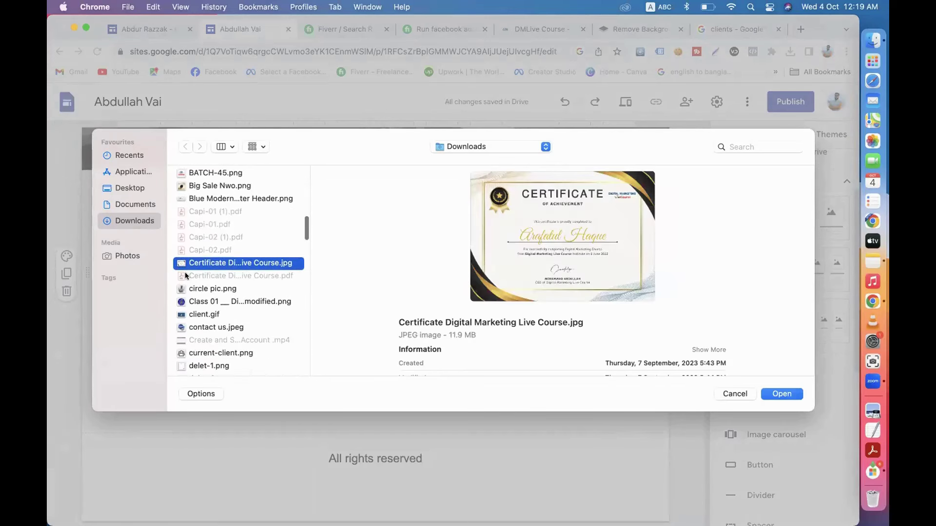
{"action": "left_click", "coordinate": [203, 315]}
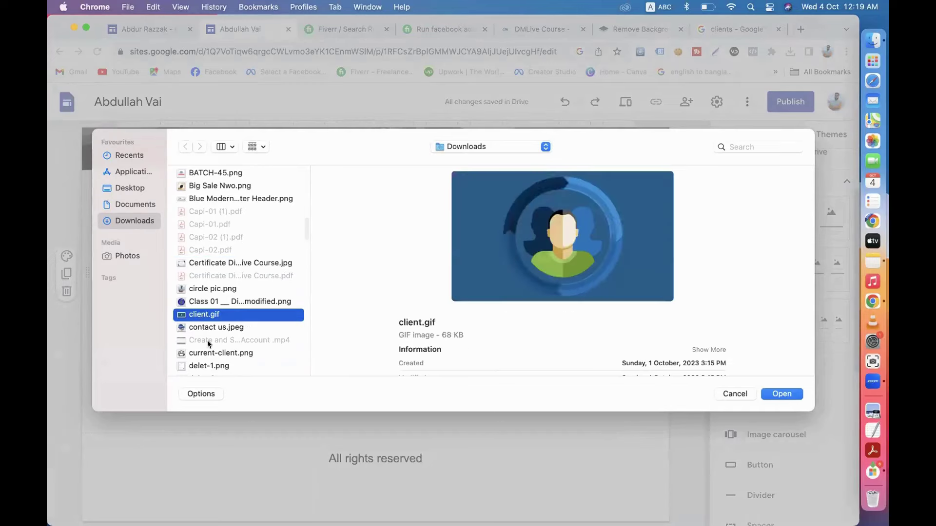
{"action": "left_click", "coordinate": [214, 353]}
{"action": "left_click", "coordinate": [781, 394]}
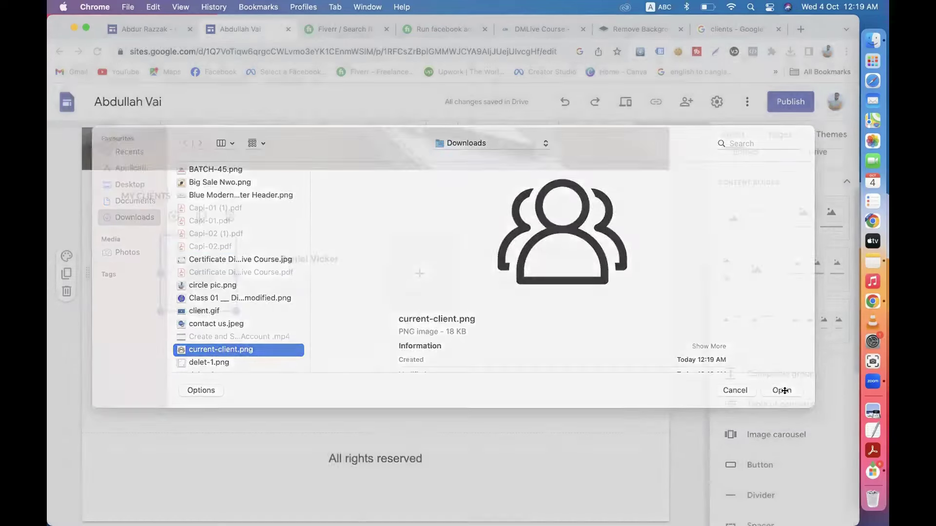
Copy the first client's review paragraph from the published Clients page
{"action": "left_click", "coordinate": [301, 297]}
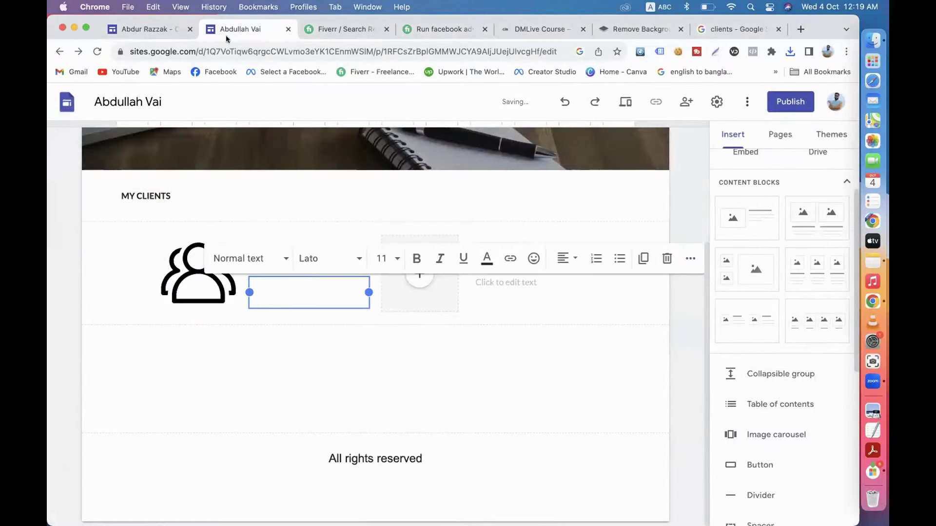
{"action": "left_click", "coordinate": [150, 28]}
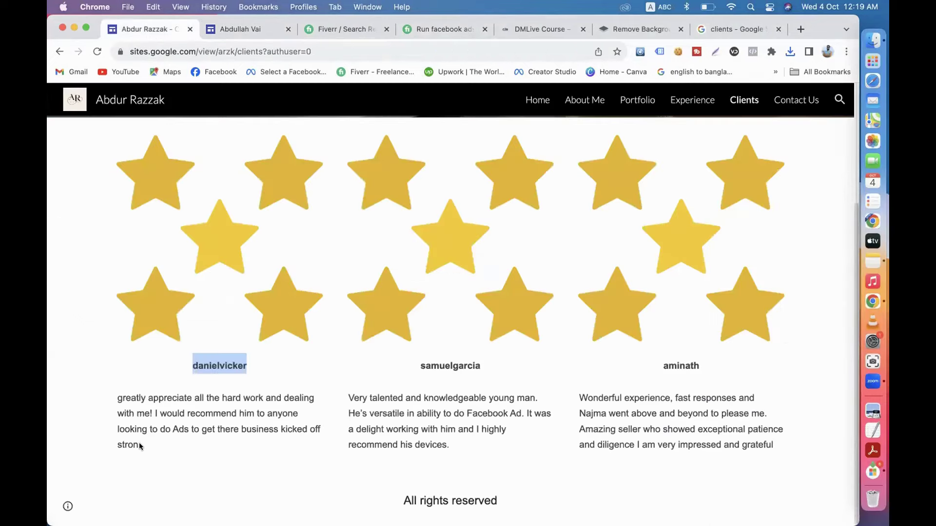
{"action": "left_click_drag", "start_coordinate": [138, 445], "coordinate": [117, 392]}
{"action": "key", "text": "super+c"}
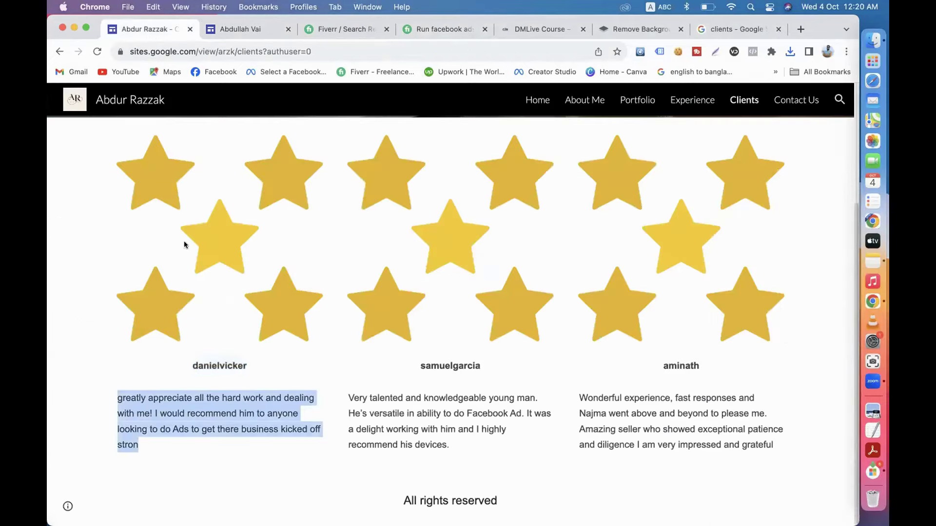
{"action": "left_click", "coordinate": [247, 29]}
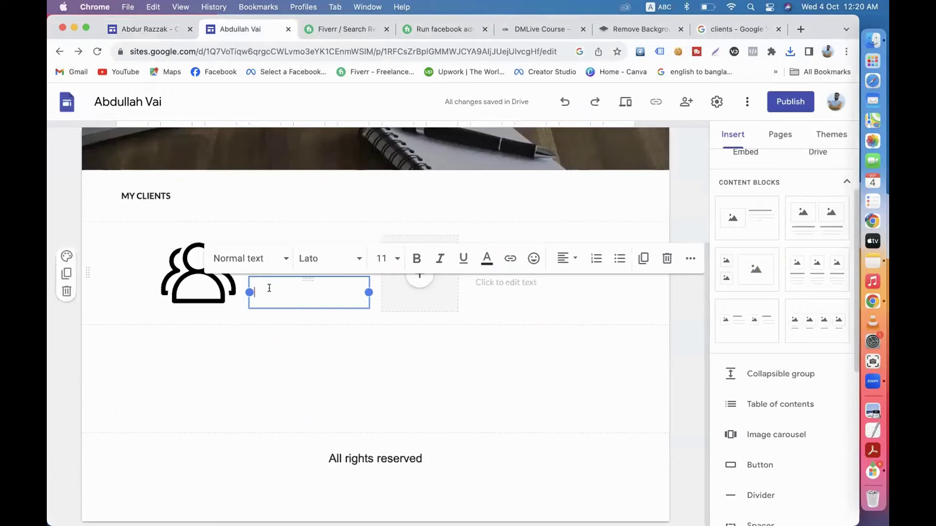
Paste the first client's review into the card's text box
{"action": "key", "text": "super+v"}
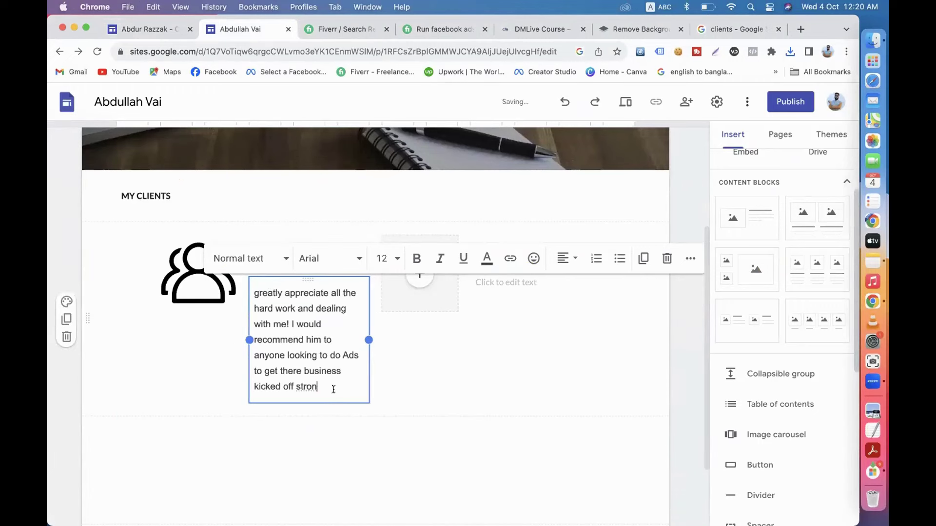
{"action": "left_click_drag", "start_coordinate": [334, 389], "coordinate": [276, 287]}
{"action": "left_click", "coordinate": [574, 263]}
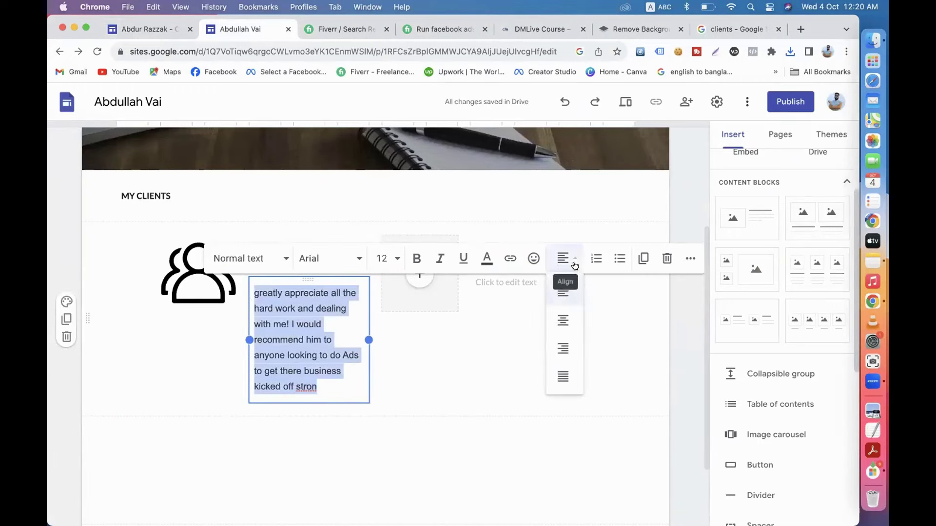
{"action": "left_click", "coordinate": [563, 292]}
{"action": "left_click", "coordinate": [444, 432]}
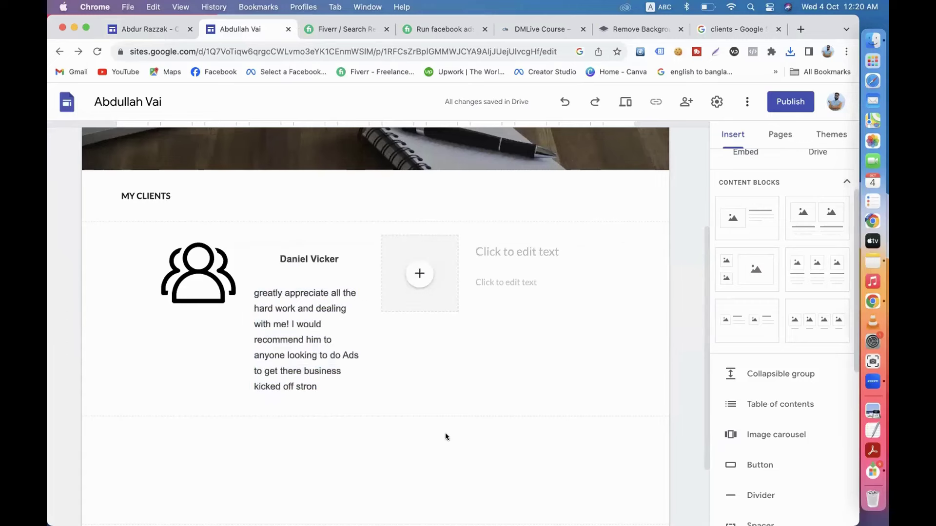
Left-align the client name heading and add a bold 'USA' line beneath it
{"action": "left_click", "coordinate": [296, 276]}
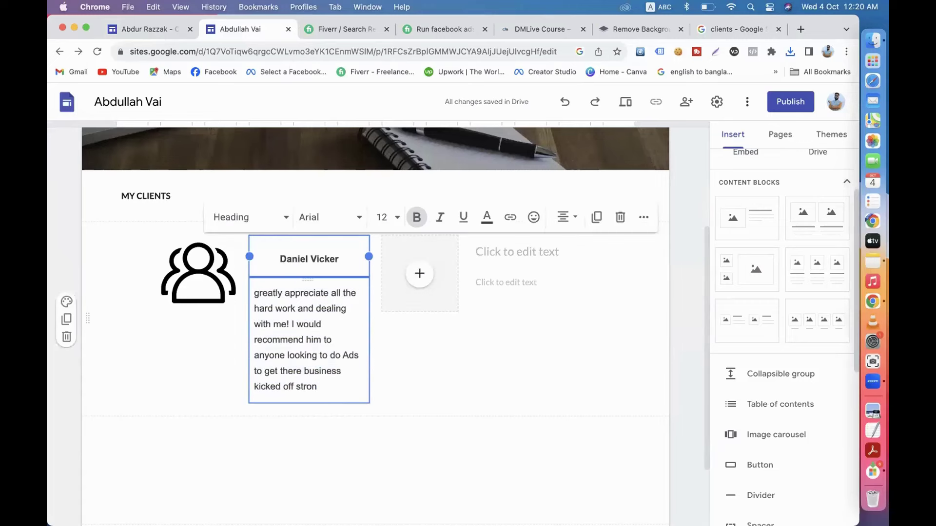
{"action": "key", "text": "super+shift+l"}
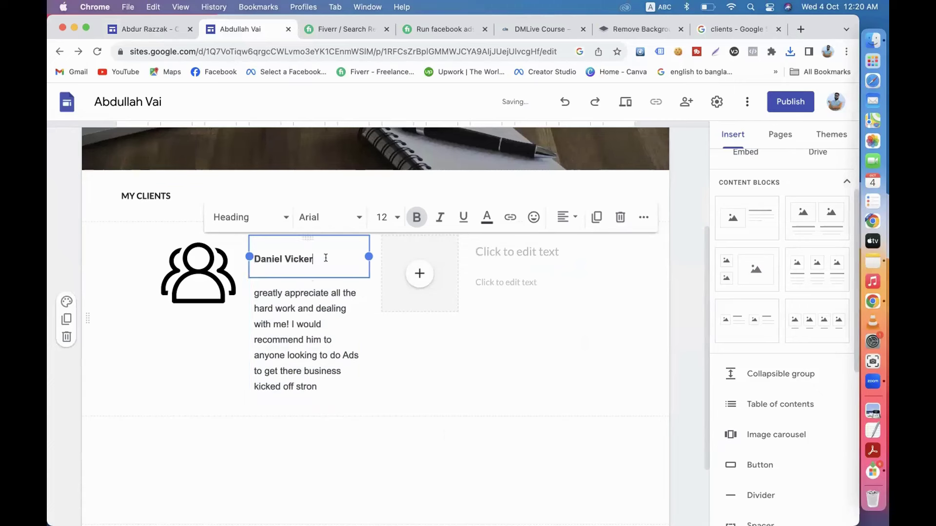
{"action": "key", "text": "Return"}
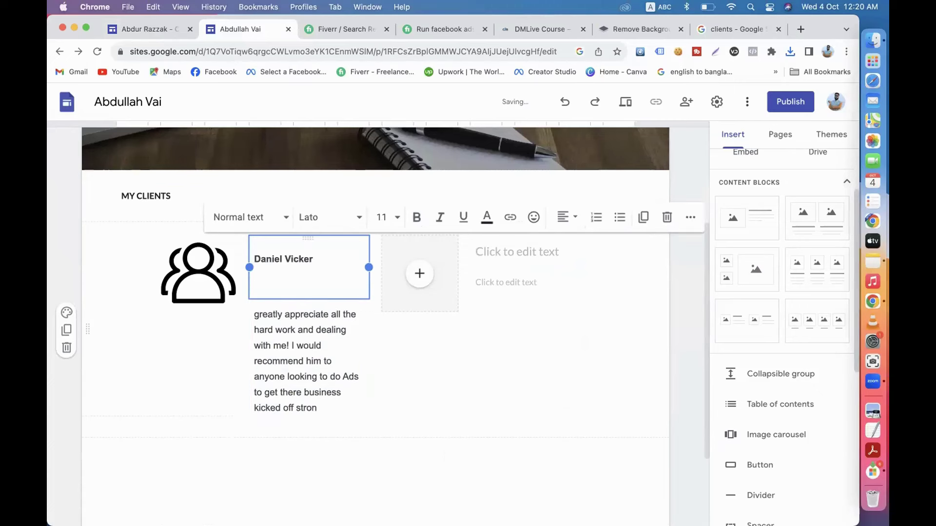
{"action": "type", "text": "USA"}
{"action": "left_click_drag", "start_coordinate": [275, 283], "coordinate": [245, 280]}
{"action": "left_click", "coordinate": [417, 217]}
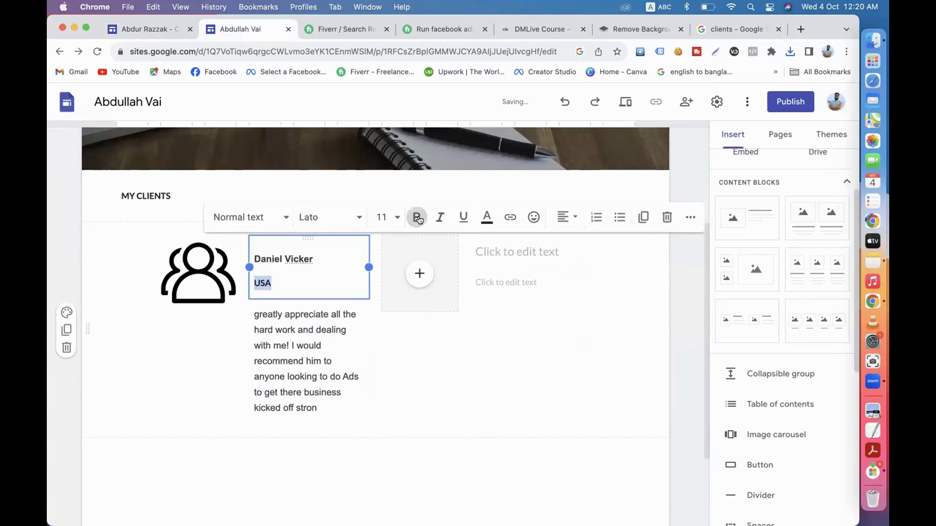
{"action": "left_click", "coordinate": [679, 349]}
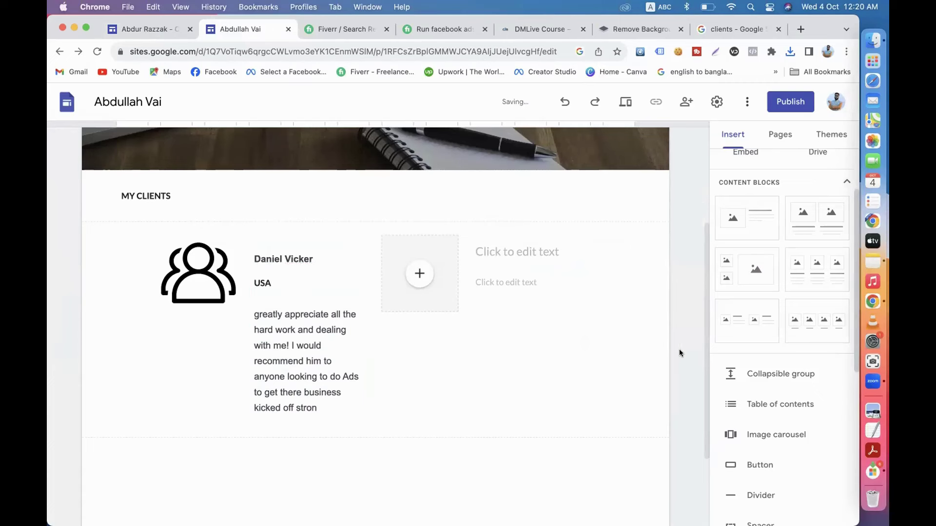
{"action": "left_click", "coordinate": [256, 314]}
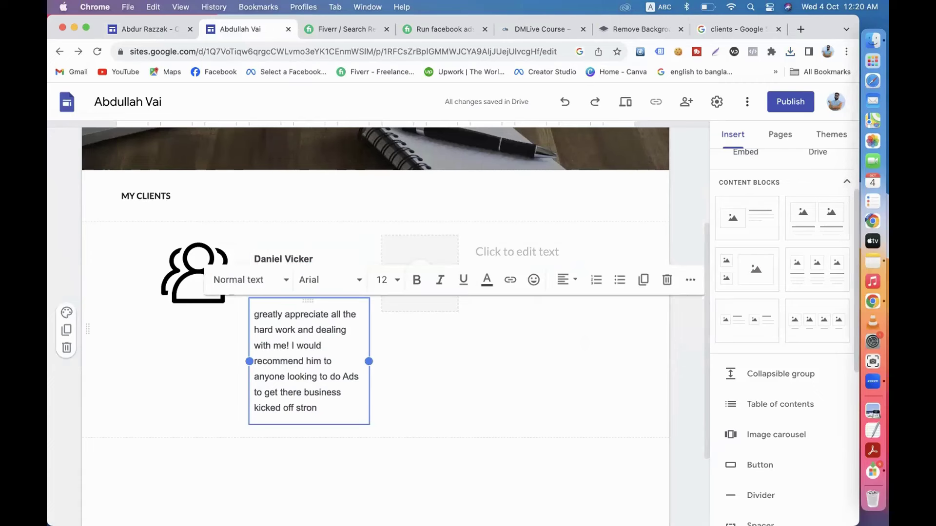
{"action": "left_click", "coordinate": [689, 367]}
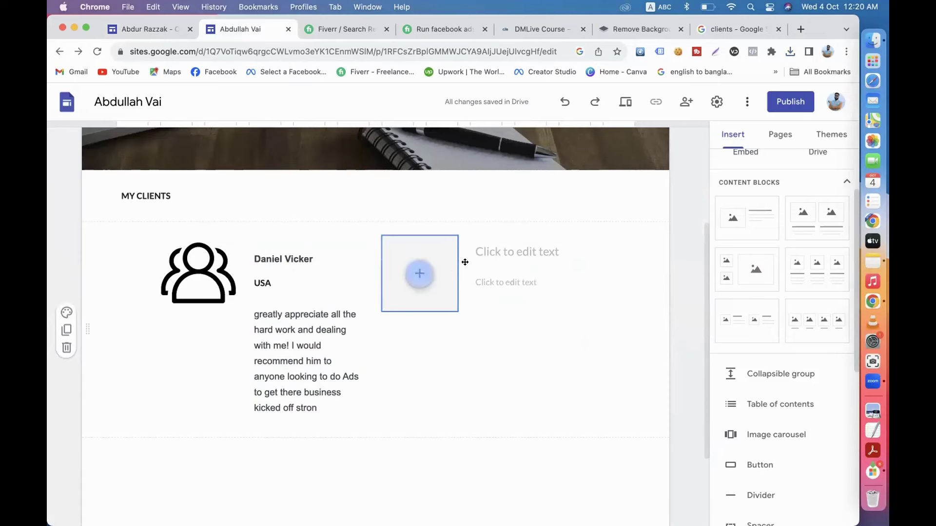
Paste the second client's name from the Clients page into the second column's heading
{"action": "left_click", "coordinate": [142, 30]}
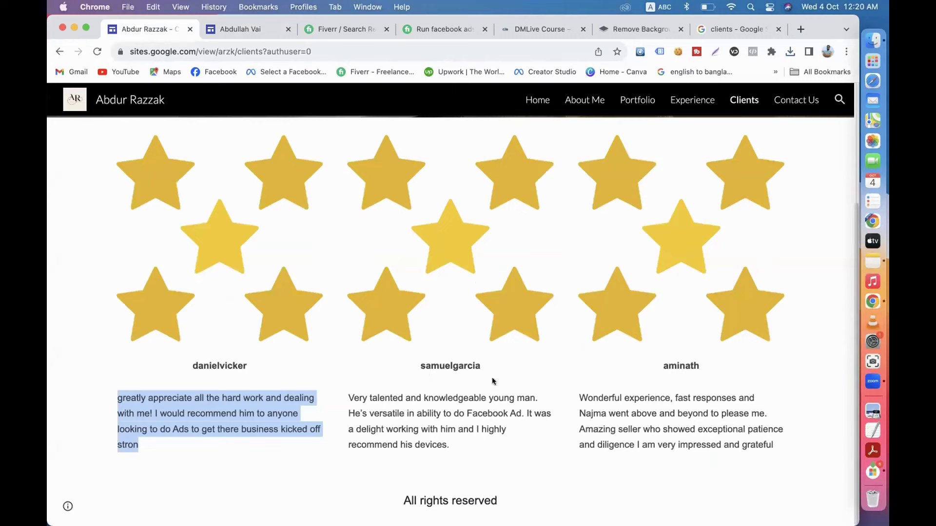
{"action": "left_click_drag", "start_coordinate": [422, 366], "coordinate": [475, 365]}
{"action": "key", "text": "super+c"}
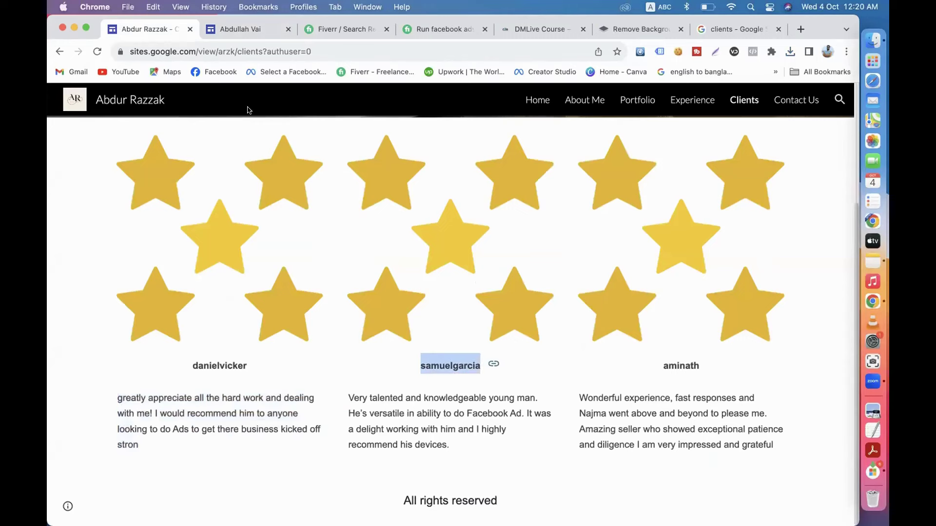
{"action": "left_click", "coordinate": [237, 29]}
{"action": "left_click", "coordinate": [504, 247]}
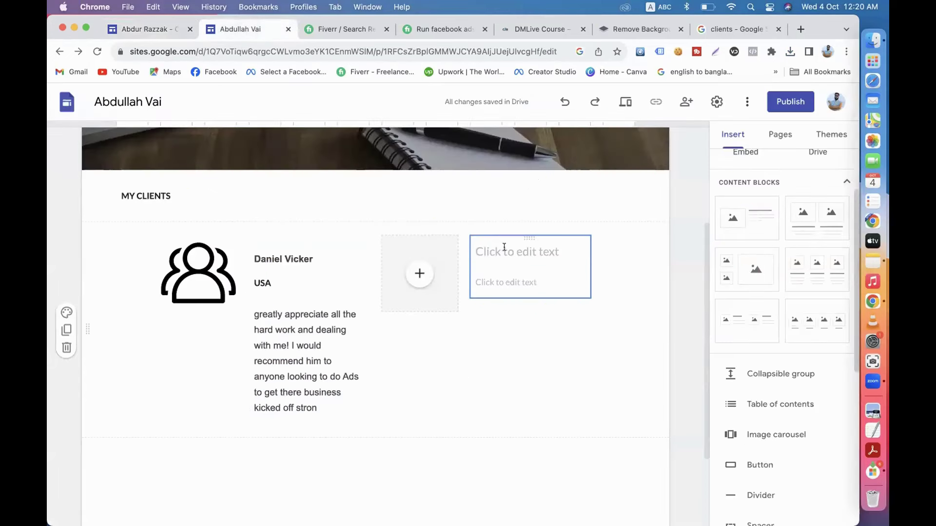
{"action": "left_click", "coordinate": [513, 249]}
{"action": "key", "text": "super+v"}
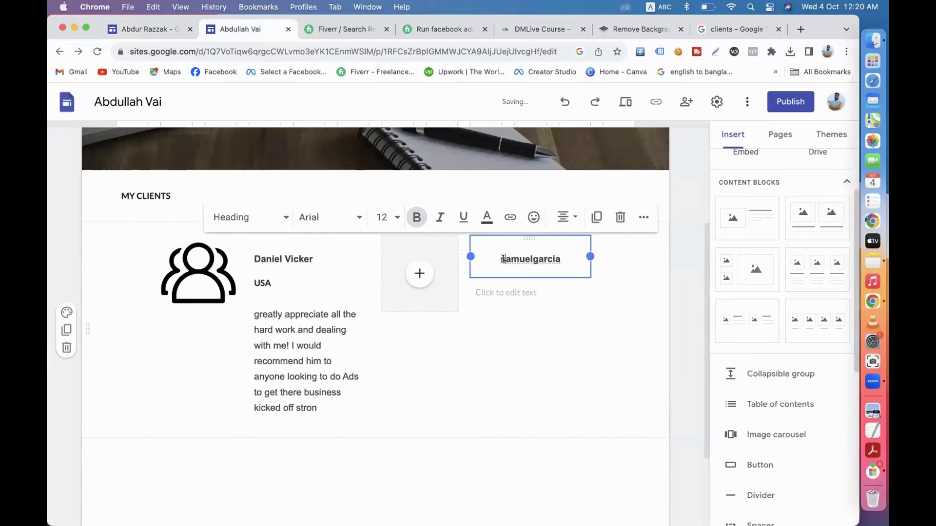
Capitalise the second client's first name and surname and left-align the heading
{"action": "key", "text": "BackSpace"}
{"action": "type", "text": "S"}
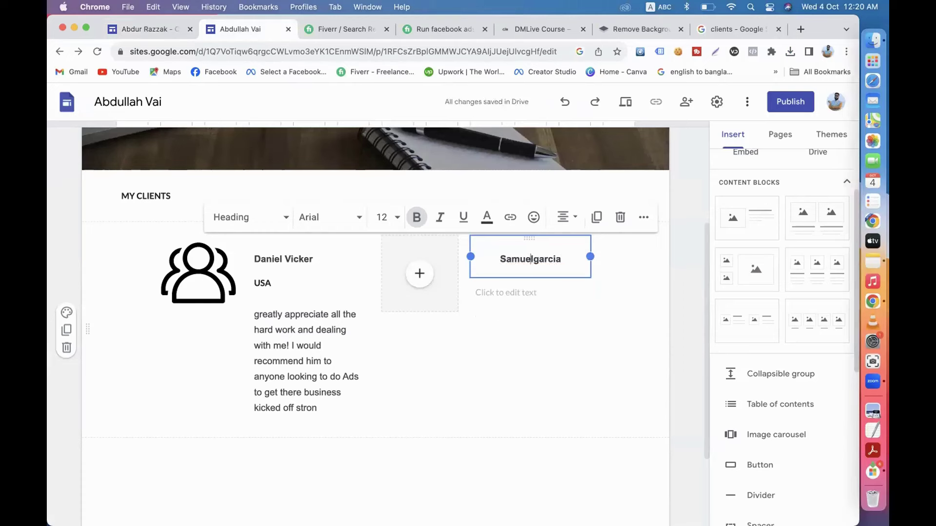
{"action": "left_click", "coordinate": [528, 258]}
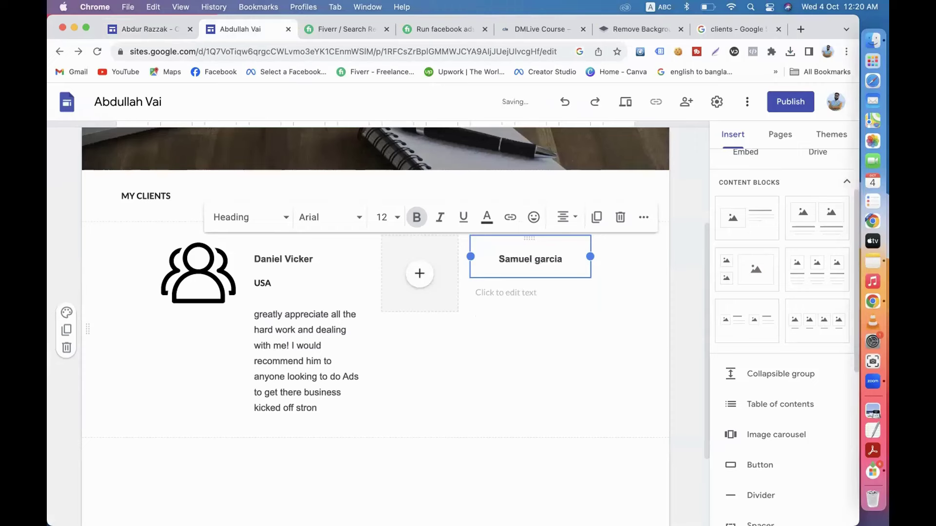
{"action": "left_click", "coordinate": [532, 259]}
{"action": "key", "text": "BackSpace"}
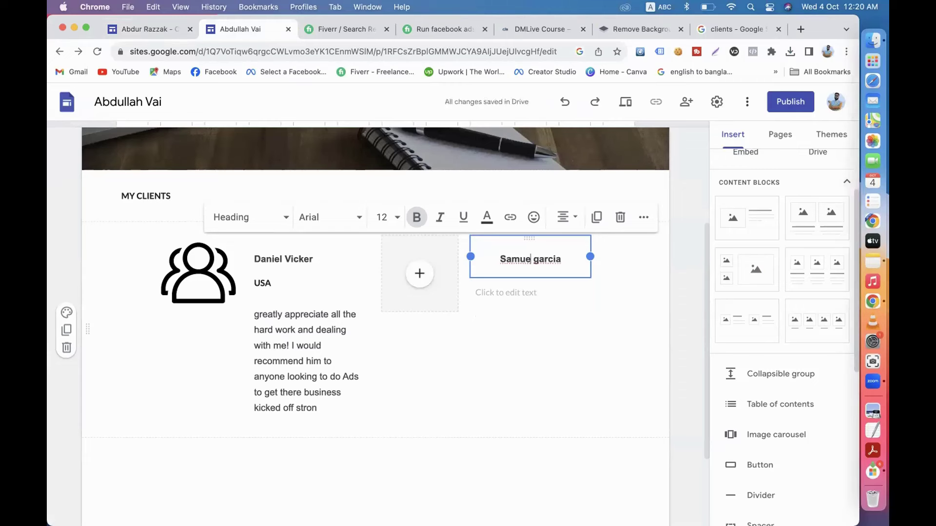
{"action": "type", "text": "l"}
{"action": "key", "text": "BackSpace"}
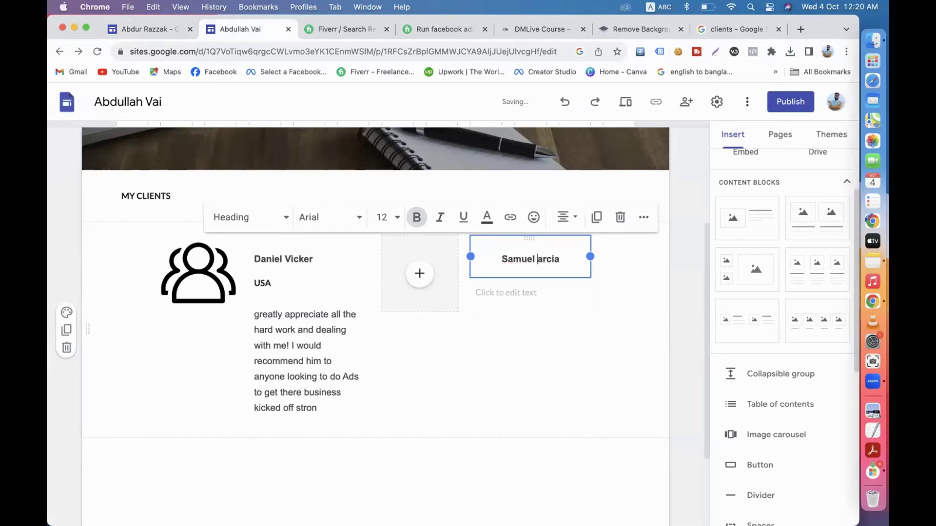
{"action": "type", "text": "G"}
{"action": "left_click", "coordinate": [493, 258]}
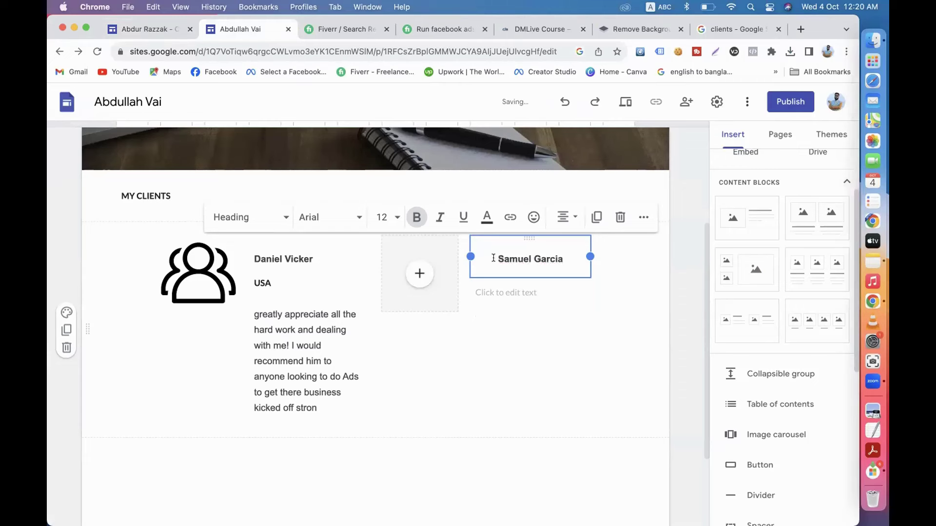
{"action": "key", "text": "super+shift+l"}
Start a country line under the second client's name, undoing the typed 'US'
{"action": "left_click", "coordinate": [516, 286]}
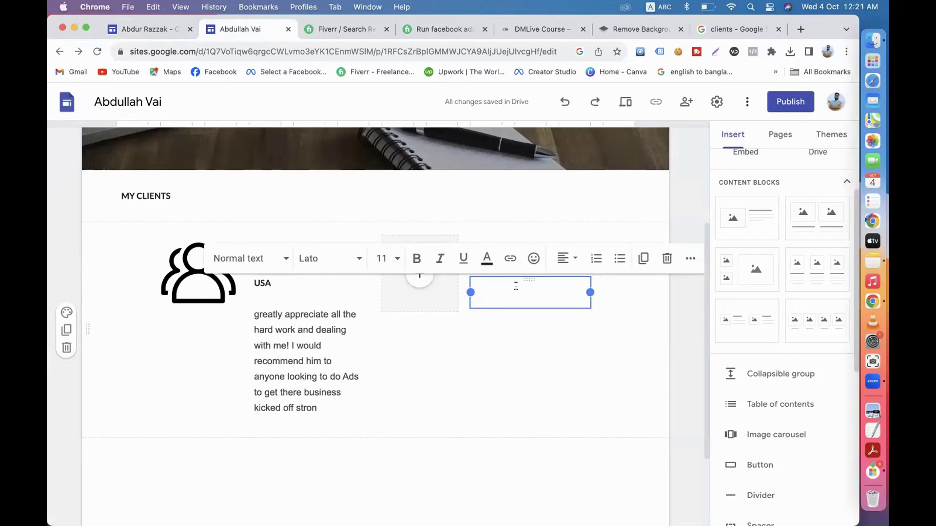
{"action": "scroll", "coordinate": [536, 288], "scroll_direction": "up", "scroll_amount": 2}
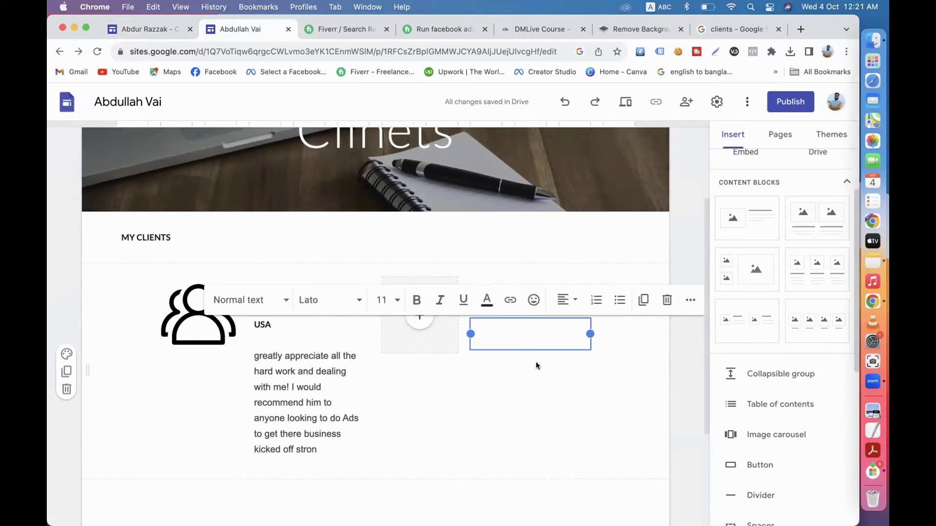
{"action": "left_click", "coordinate": [535, 362]}
{"action": "left_click", "coordinate": [542, 300]}
{"action": "key", "text": "Return"}
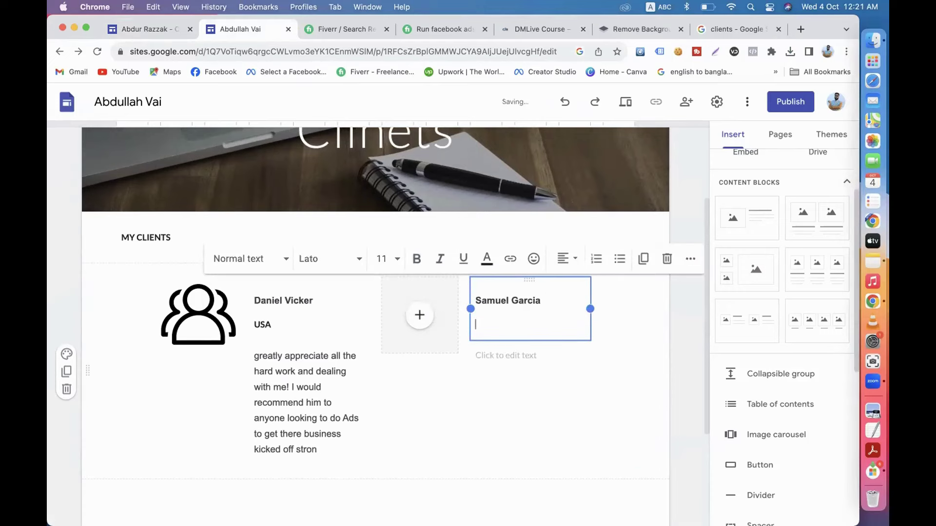
{"action": "type", "text": "US"}
{"action": "key", "text": "super+z"}
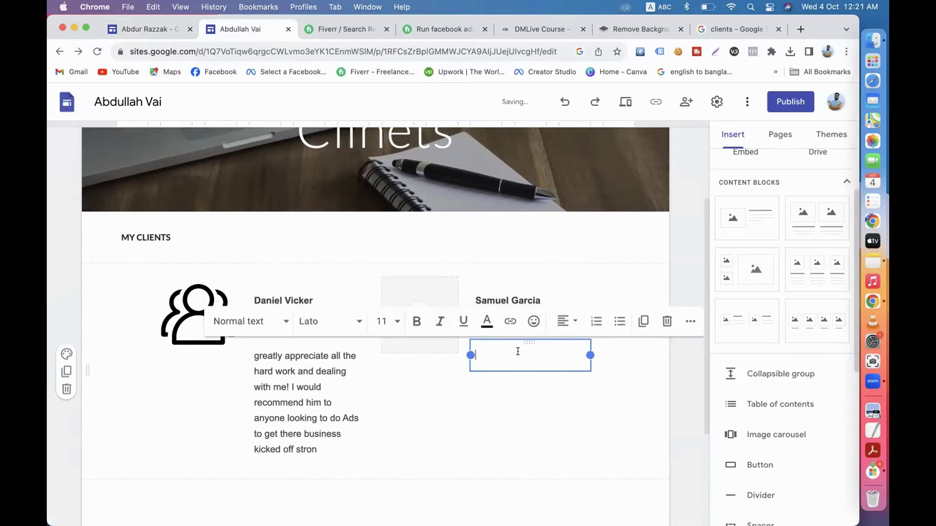
Paste the second client's review from the Clients page into the text box, left-aligned
{"action": "left_click", "coordinate": [146, 29]}
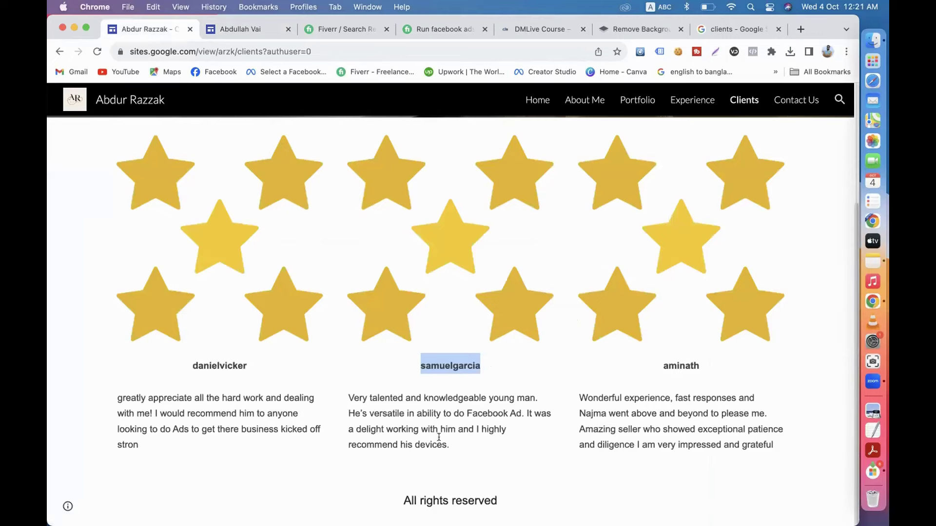
{"action": "left_click_drag", "start_coordinate": [449, 446], "coordinate": [341, 409]}
{"action": "key", "text": "super+c"}
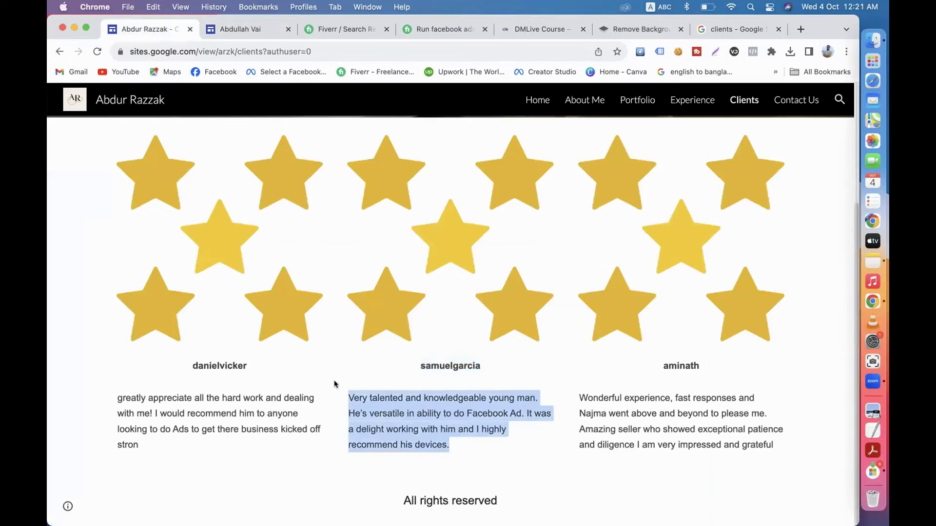
{"action": "left_click", "coordinate": [246, 31]}
{"action": "key", "text": "super+v"}
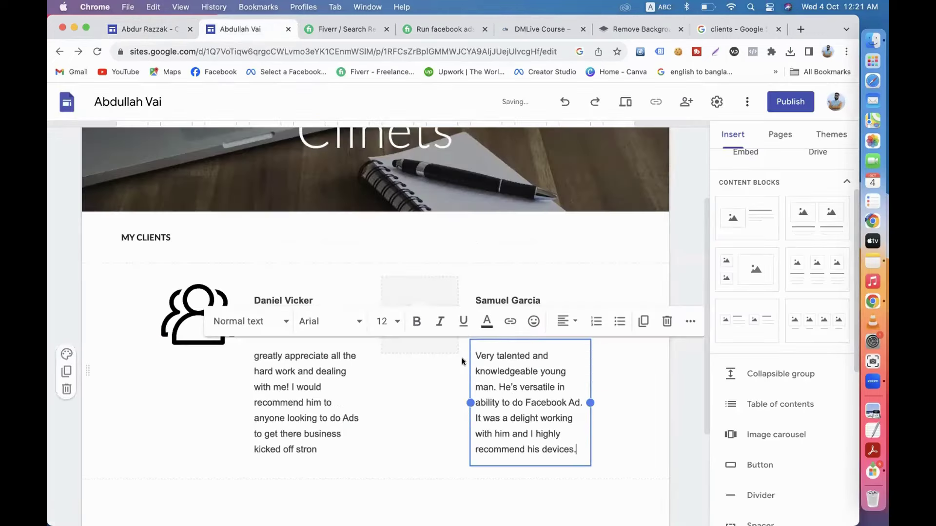
{"action": "key", "text": "super+a"}
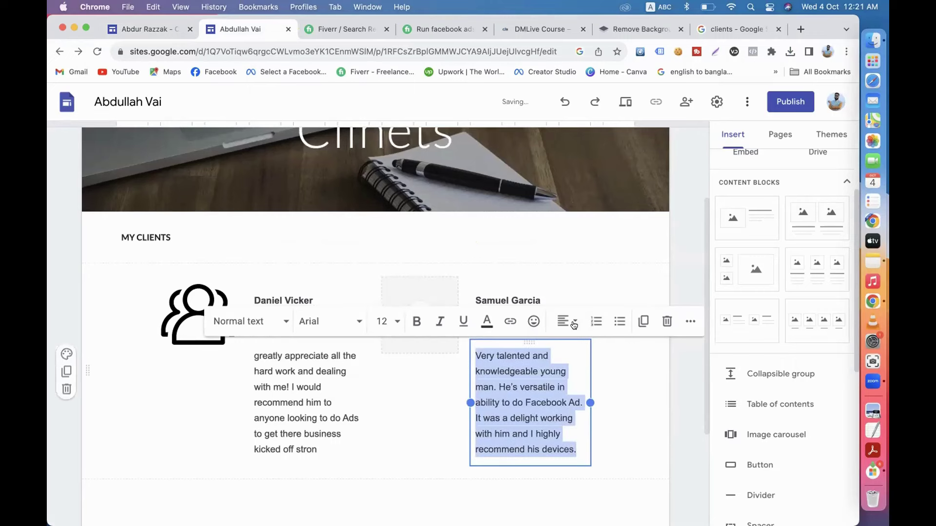
{"action": "left_click", "coordinate": [568, 321]}
{"action": "left_click", "coordinate": [565, 351]}
{"action": "left_click", "coordinate": [680, 404]}
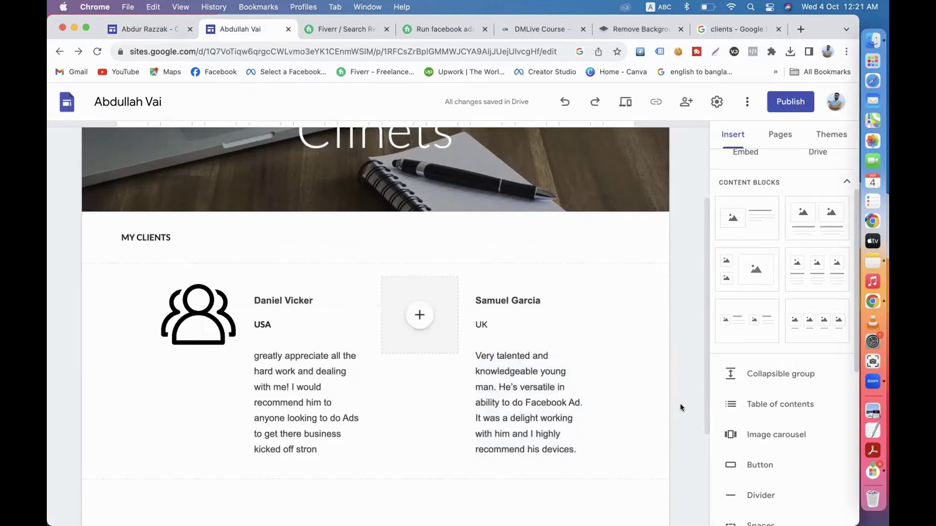
{"action": "scroll", "coordinate": [680, 403], "scroll_direction": "up", "scroll_amount": 2}
{"action": "left_click", "coordinate": [421, 373]}
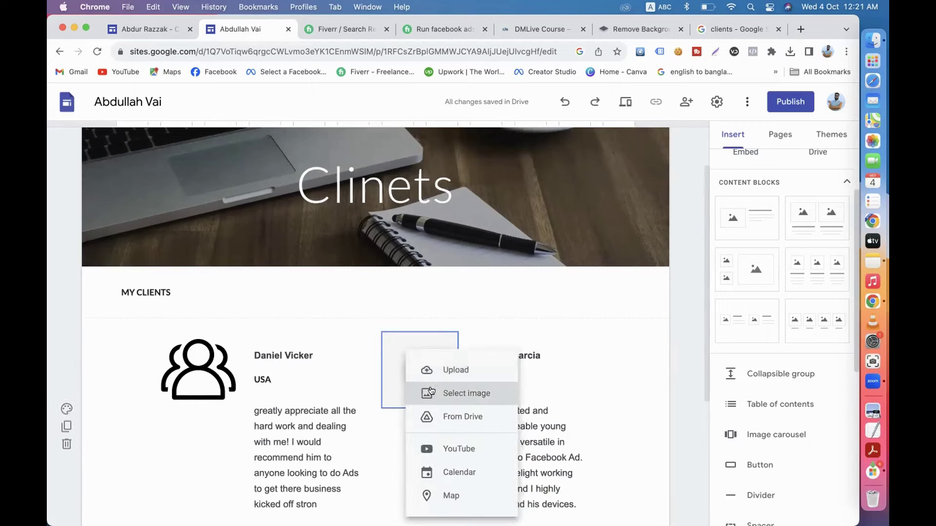
Upload current-client.png into the second card's image slot and return to the page top
{"action": "left_click", "coordinate": [427, 368]}
{"action": "left_click", "coordinate": [204, 314]}
{"action": "type", "text": "cer"}
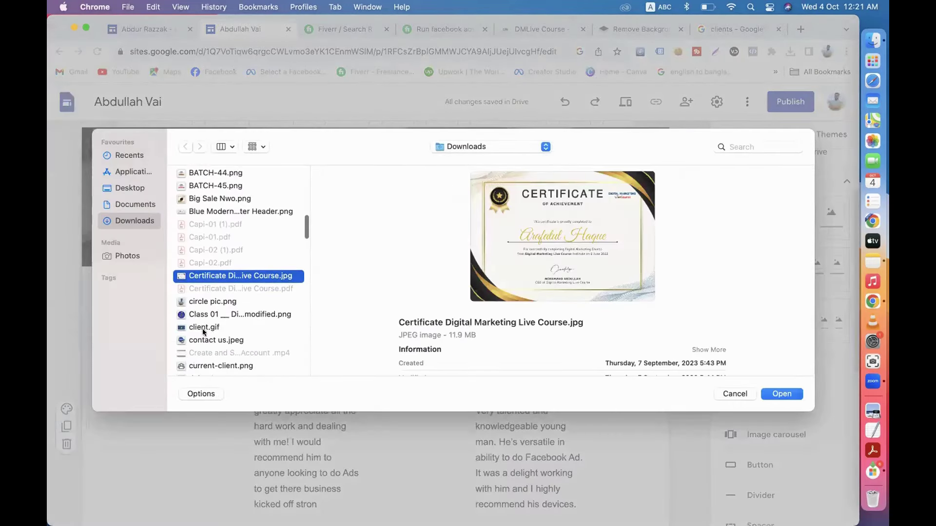
{"action": "left_click", "coordinate": [202, 341]}
{"action": "key", "text": "Down"}
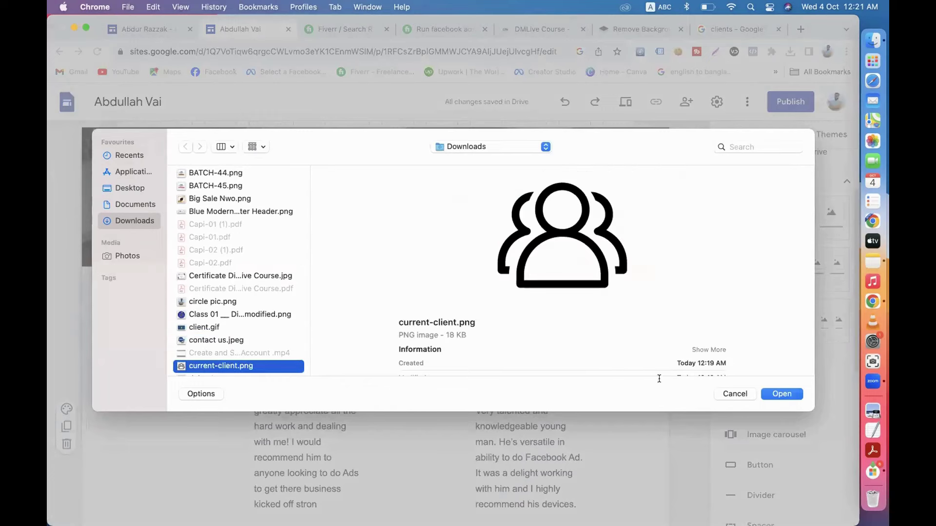
{"action": "left_click", "coordinate": [775, 395]}
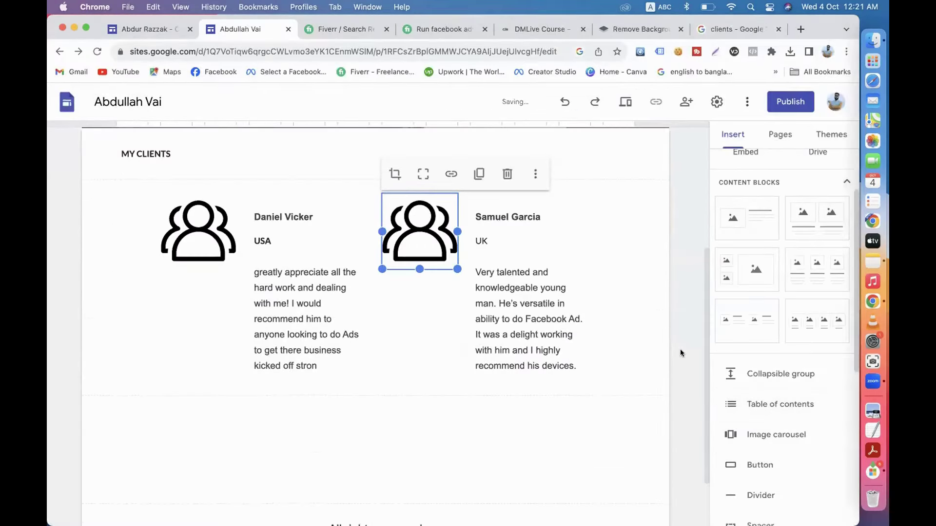
{"action": "left_click", "coordinate": [680, 349]}
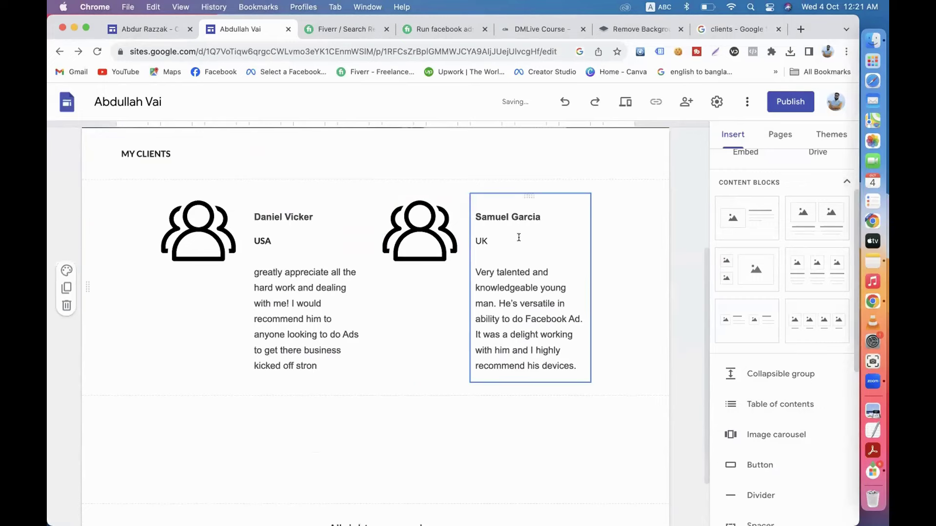
{"action": "left_click", "coordinate": [157, 32]}
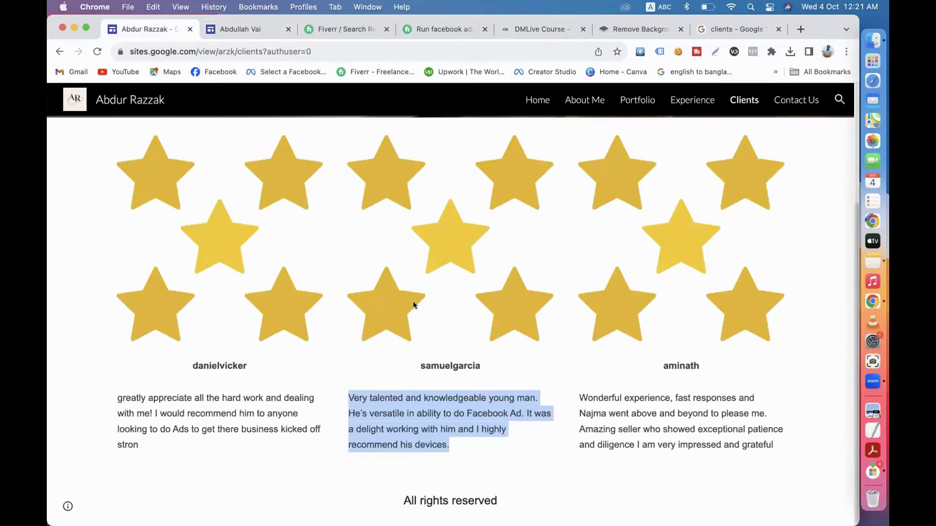
{"action": "left_click", "coordinate": [242, 31]}
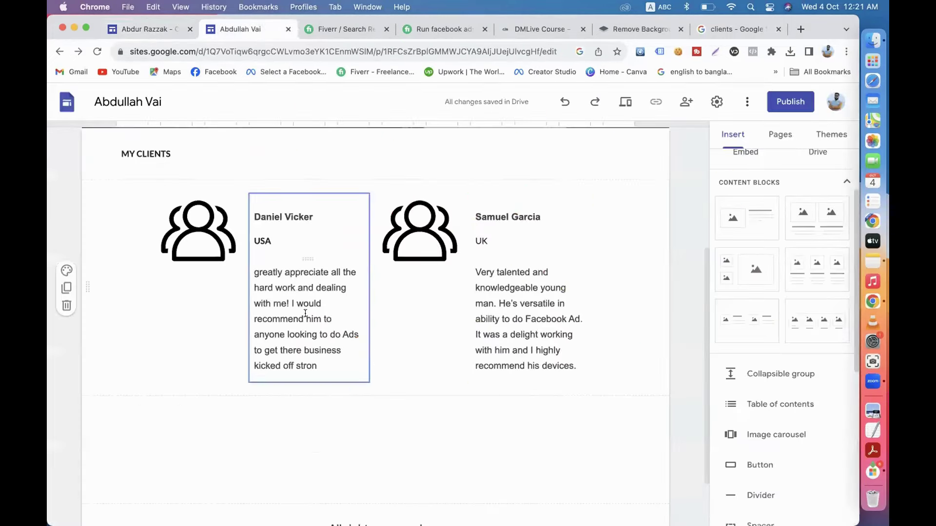
{"action": "scroll", "coordinate": [463, 437], "scroll_direction": "up", "scroll_amount": 5}
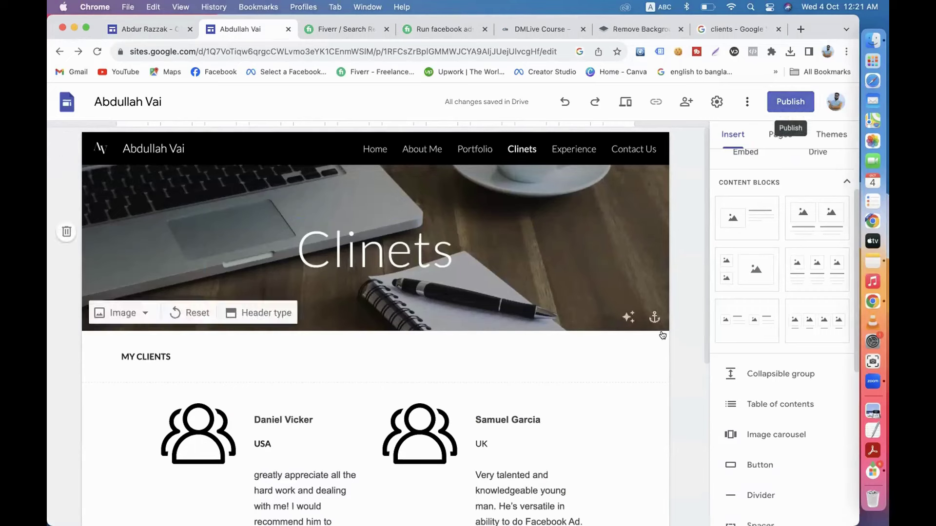
Open Publish and review the site's web address in the Publish to the web dialog
{"action": "left_click", "coordinate": [779, 106]}
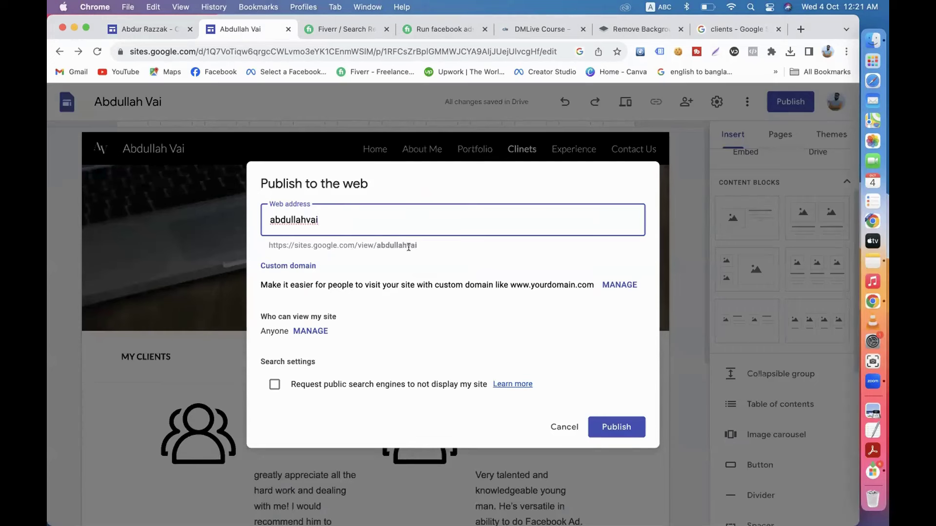
{"action": "left_click_drag", "start_coordinate": [375, 243], "coordinate": [414, 242]}
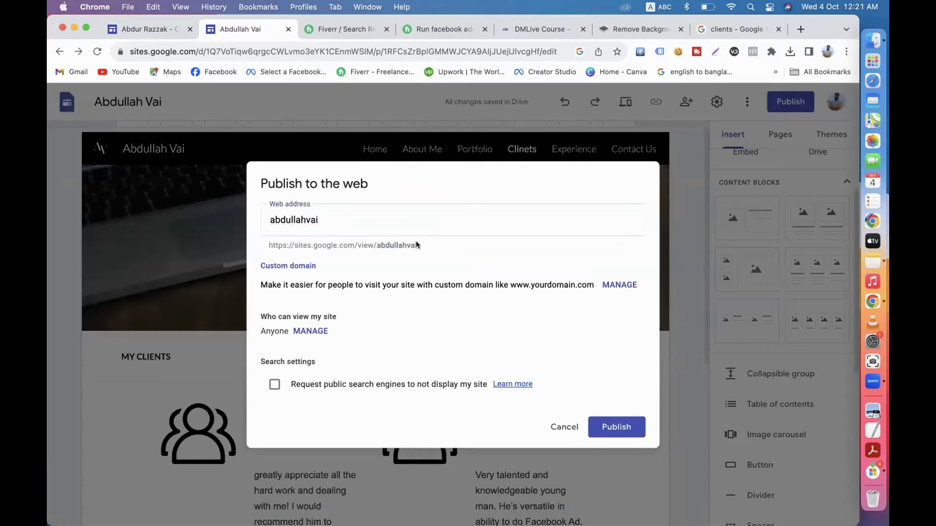
{"action": "left_click", "coordinate": [325, 217]}
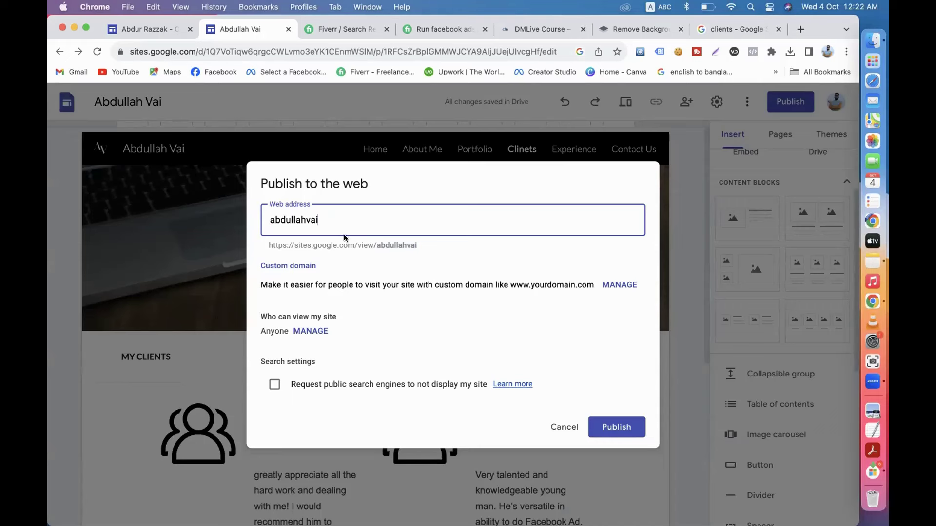
Publish the site at sites.google.com/view/abdullahvai, hidden from search engines, and close its tabs
{"action": "left_click", "coordinate": [274, 384]}
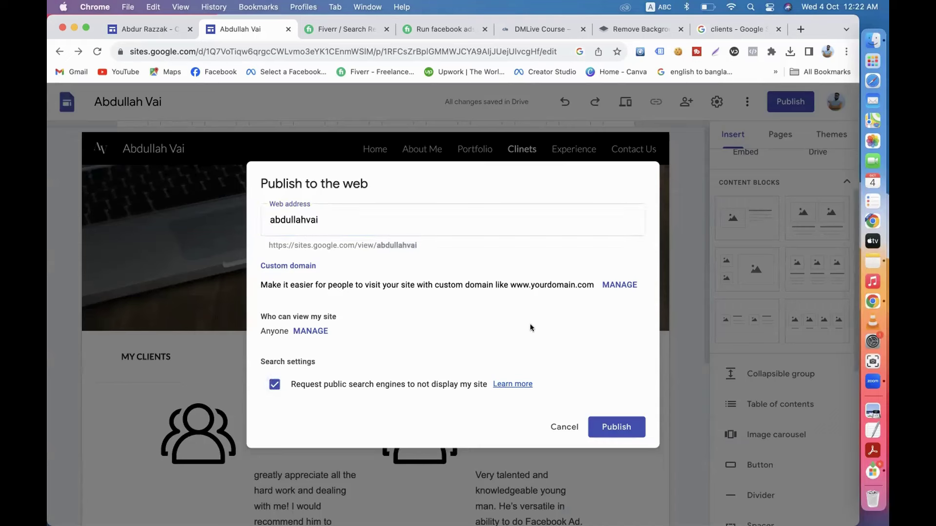
{"action": "left_click", "coordinate": [614, 429]}
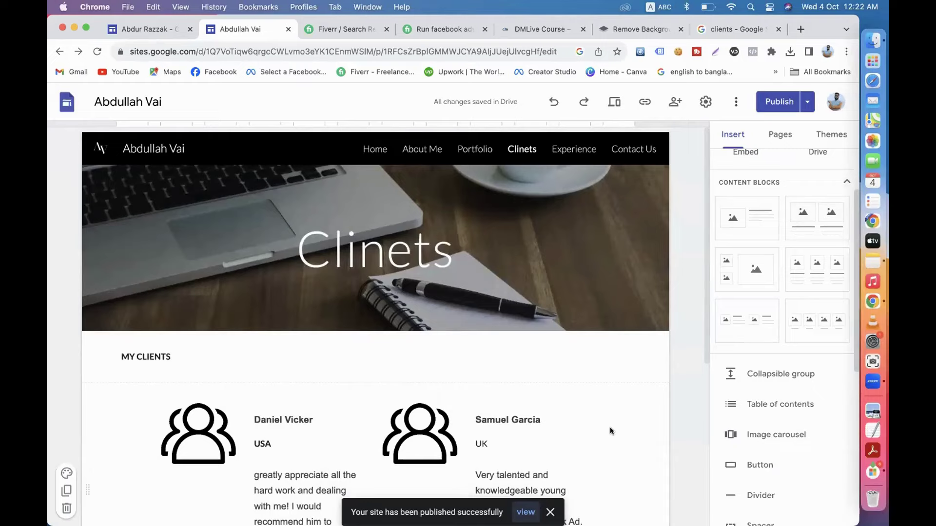
{"action": "left_click", "coordinate": [772, 105]}
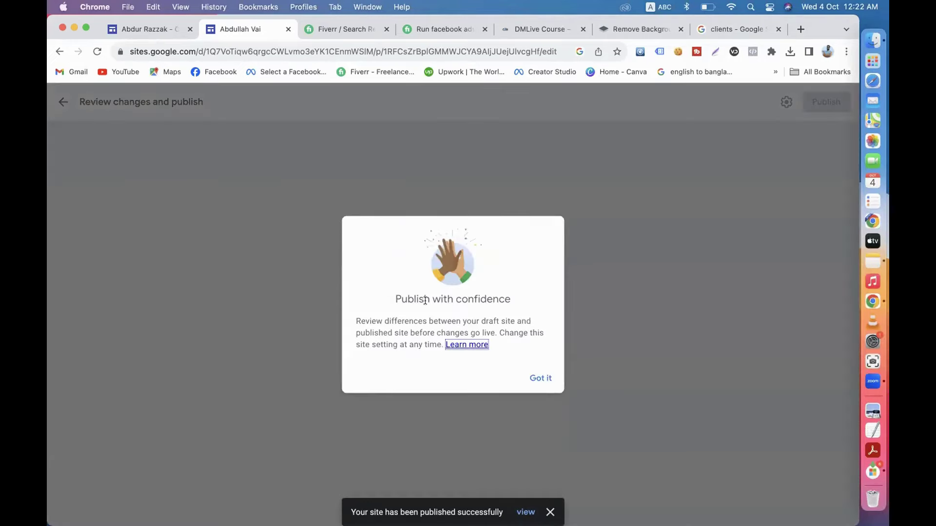
{"action": "left_click", "coordinate": [539, 379]}
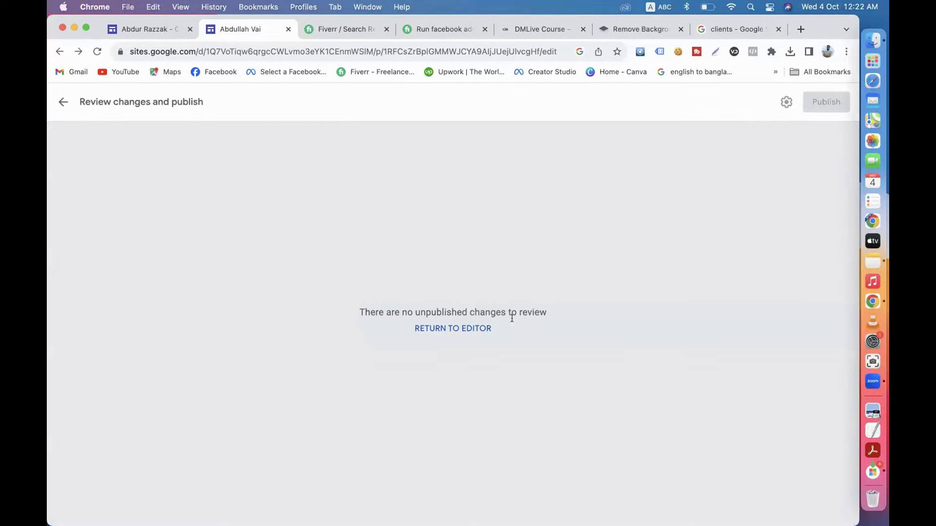
{"action": "left_click", "coordinate": [288, 30]}
{"action": "left_click", "coordinate": [187, 29]}
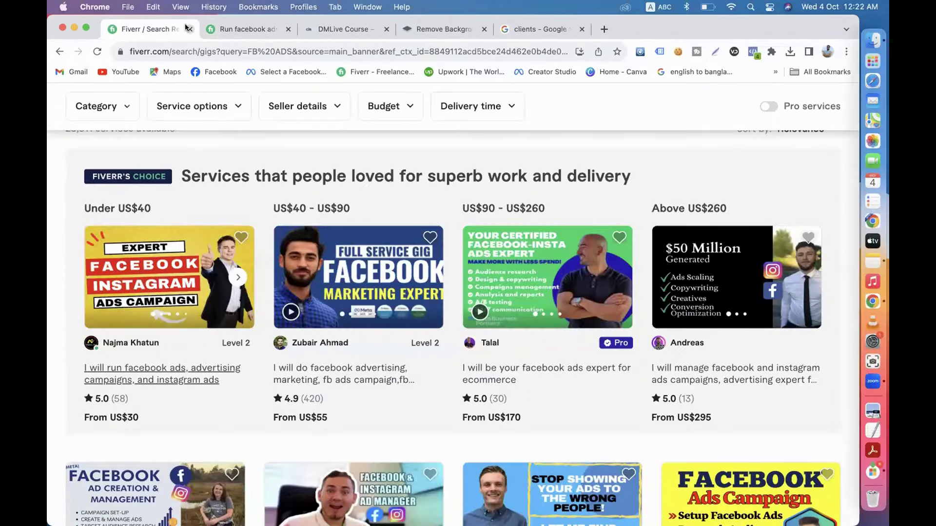
Search the web for 'google sites' in a new tab
{"action": "left_click", "coordinate": [603, 29]}
{"action": "type", "text": "go"}
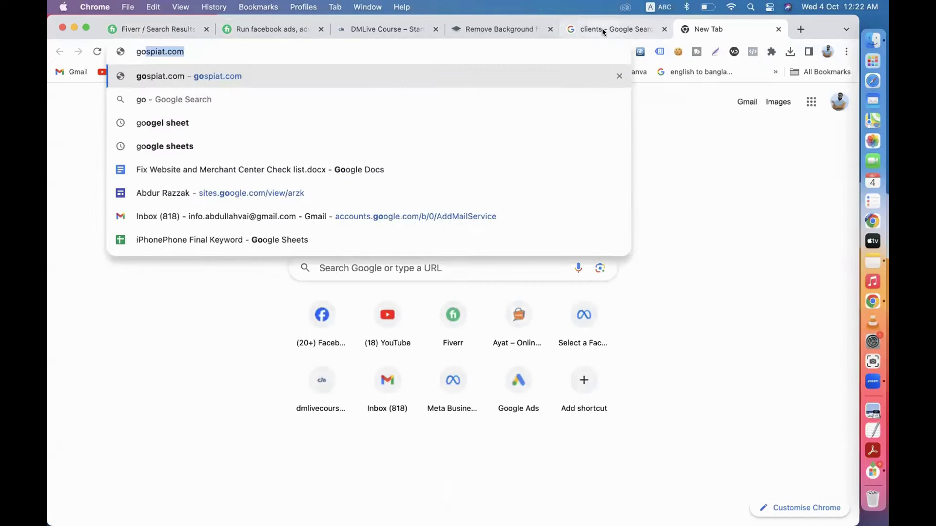
{"action": "key", "text": "BackSpace"}
{"action": "key", "text": "BackSpace"}
{"action": "key", "text": "BackSpace"}
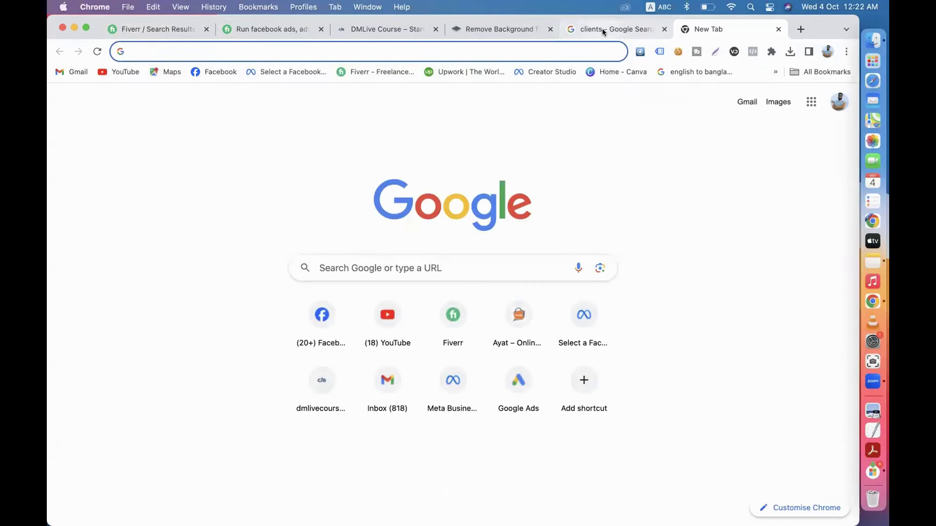
{"action": "type", "text": "goo"}
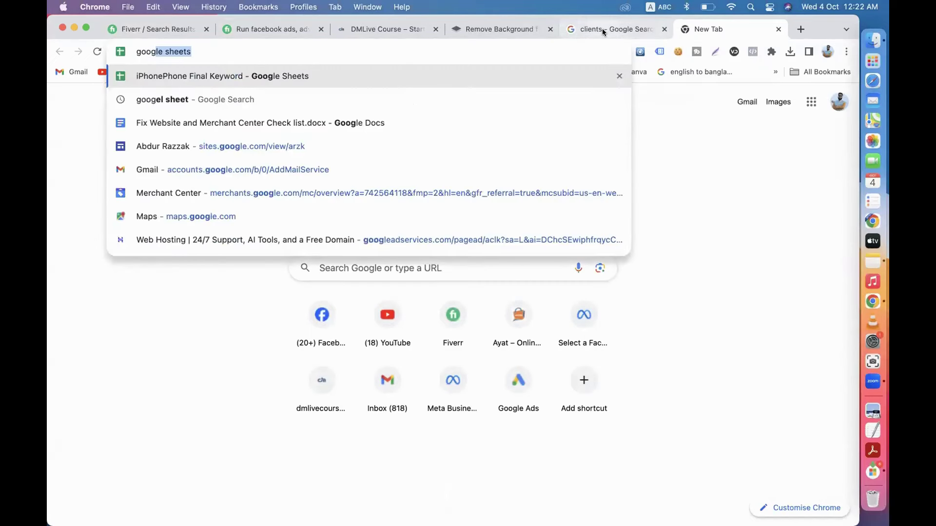
{"action": "type", "text": "g"}
{"action": "key", "text": "BackSpace"}
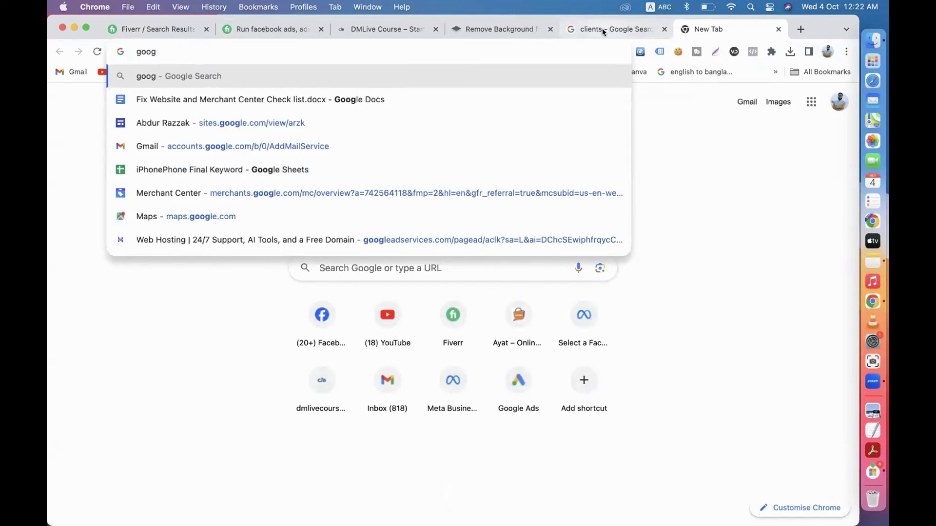
{"action": "type", "text": "le si"}
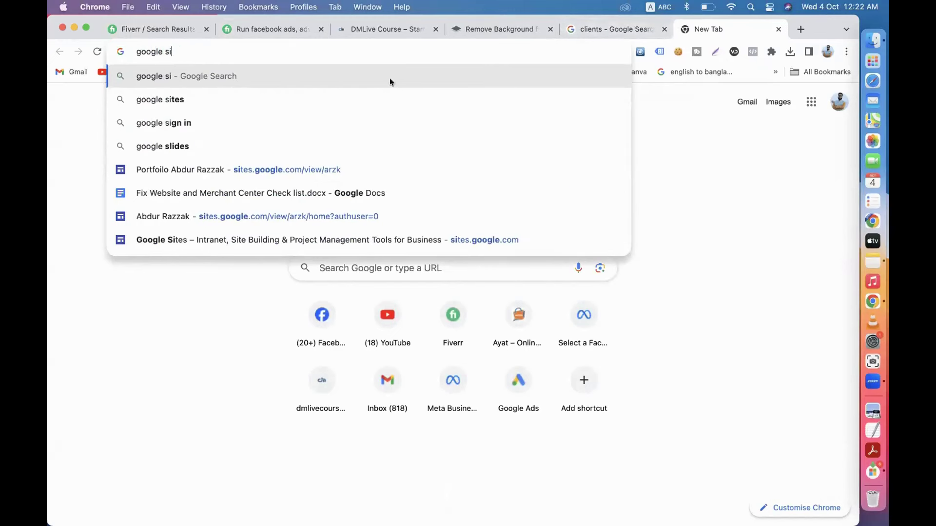
{"action": "left_click", "coordinate": [162, 101]}
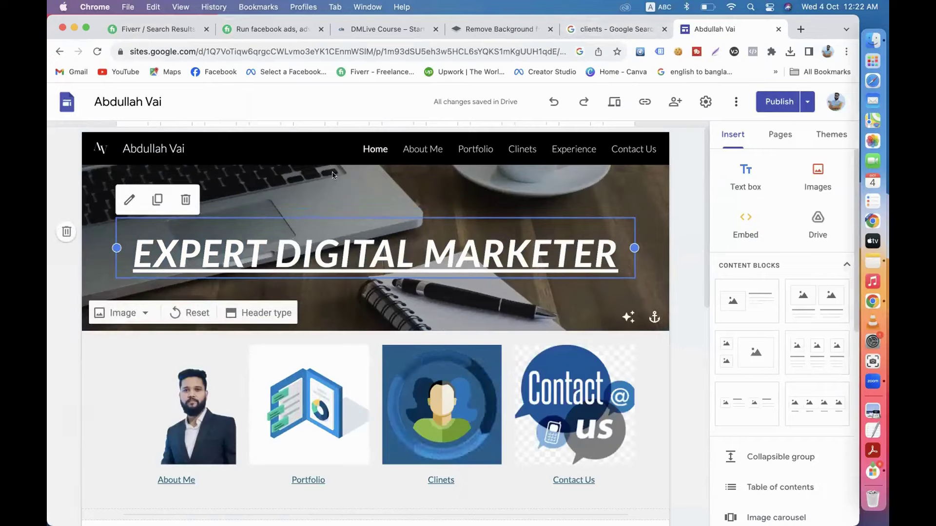
Preview the Abdullah Vai site as visitors see it, then return to editing
{"action": "left_click", "coordinate": [615, 103]}
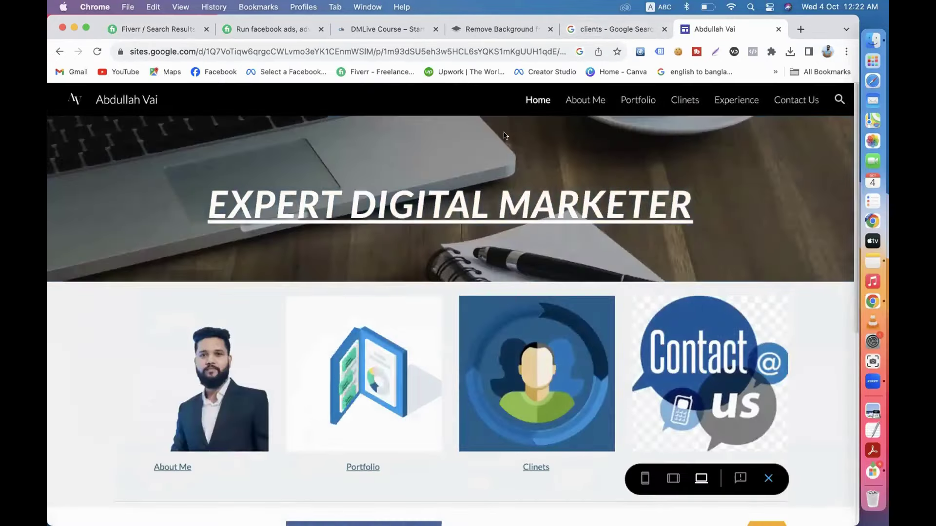
{"action": "scroll", "coordinate": [414, 350], "scroll_direction": "down", "scroll_amount": 7}
{"action": "scroll", "coordinate": [414, 350], "scroll_direction": "up", "scroll_amount": 7}
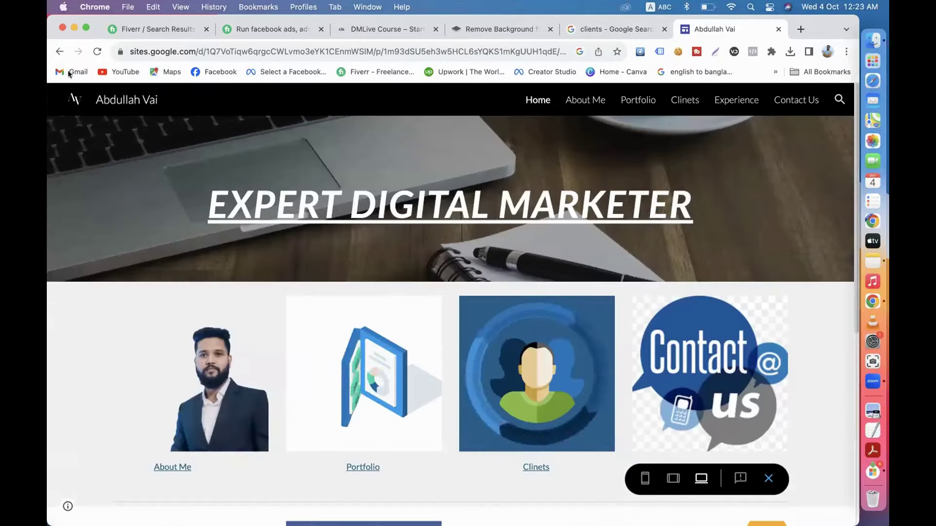
{"action": "scroll", "coordinate": [492, 286], "scroll_direction": "down", "scroll_amount": 7}
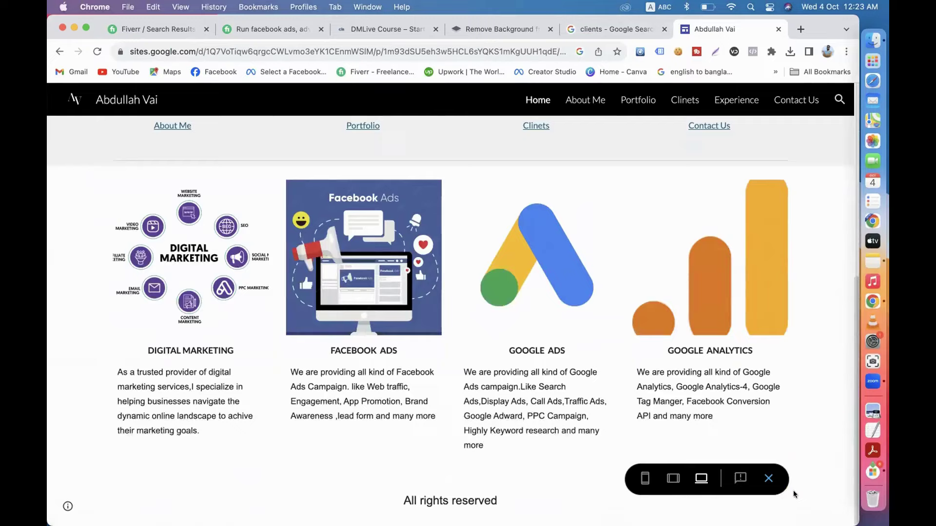
{"action": "left_click", "coordinate": [764, 477]}
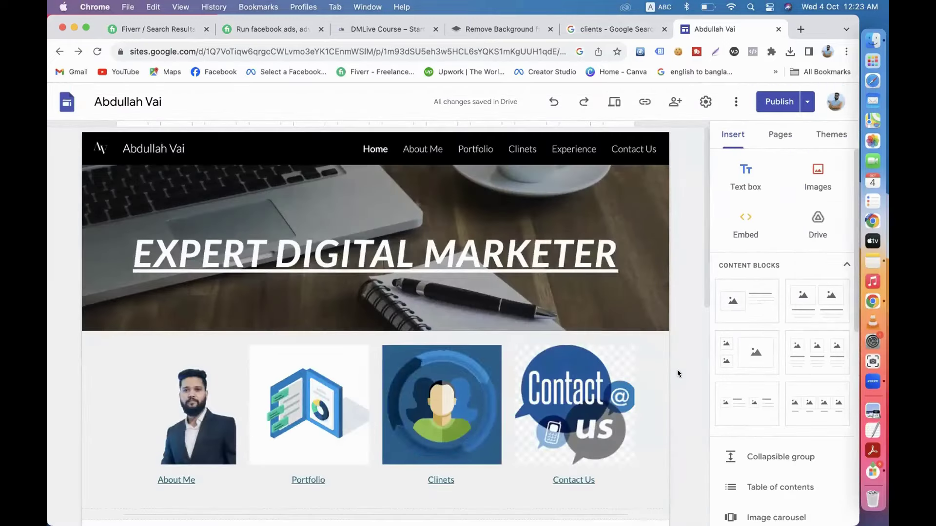
Confirm under Publish > Review changes that no unpublished changes remain
{"action": "scroll", "coordinate": [677, 370], "scroll_direction": "down", "scroll_amount": 3}
{"action": "scroll", "coordinate": [677, 370], "scroll_direction": "down", "scroll_amount": 10}
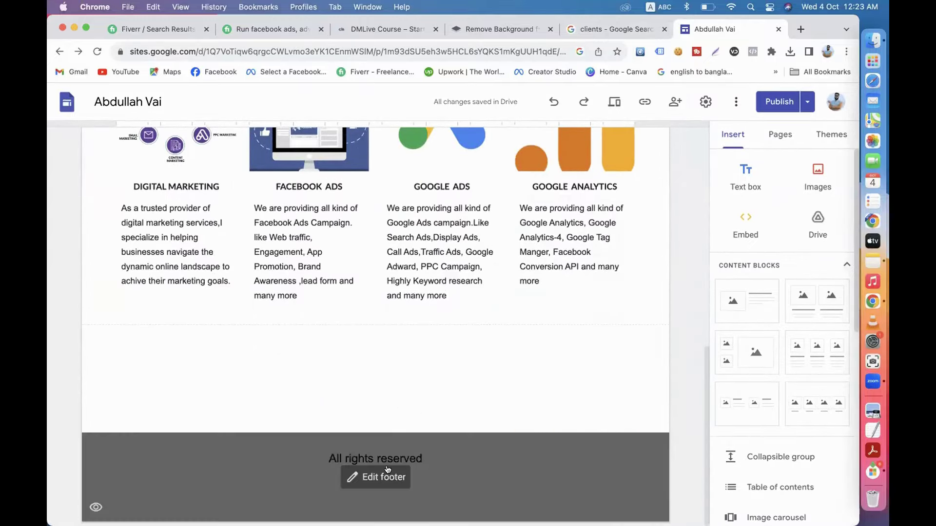
{"action": "scroll", "coordinate": [671, 314], "scroll_direction": "up", "scroll_amount": 15}
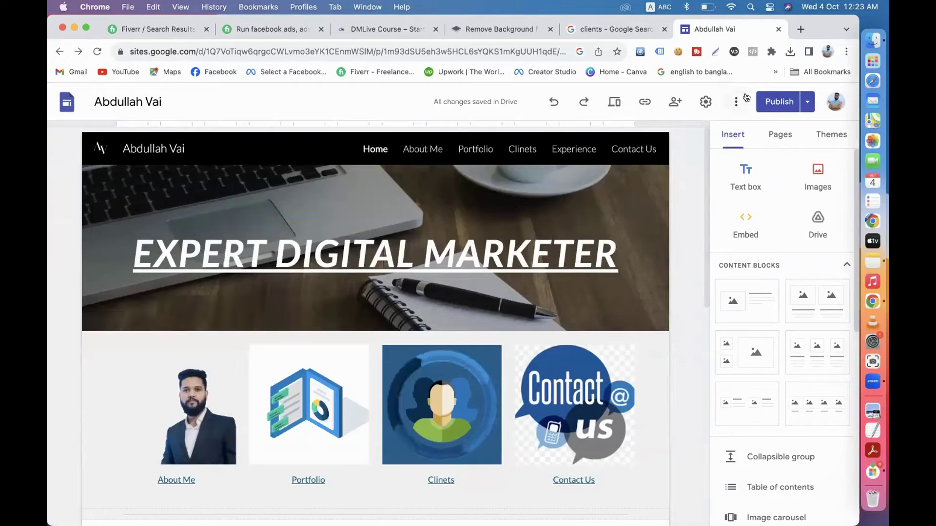
{"action": "left_click", "coordinate": [808, 102]}
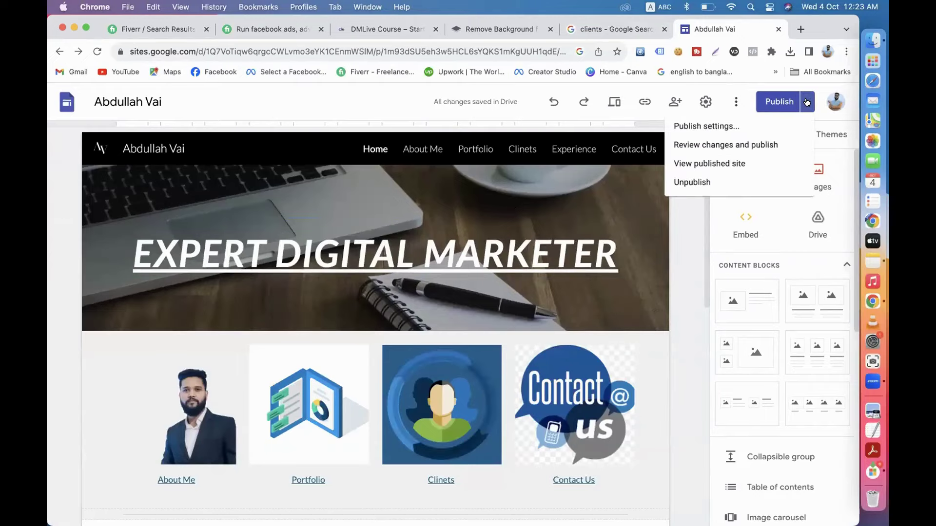
{"action": "left_click", "coordinate": [767, 101]}
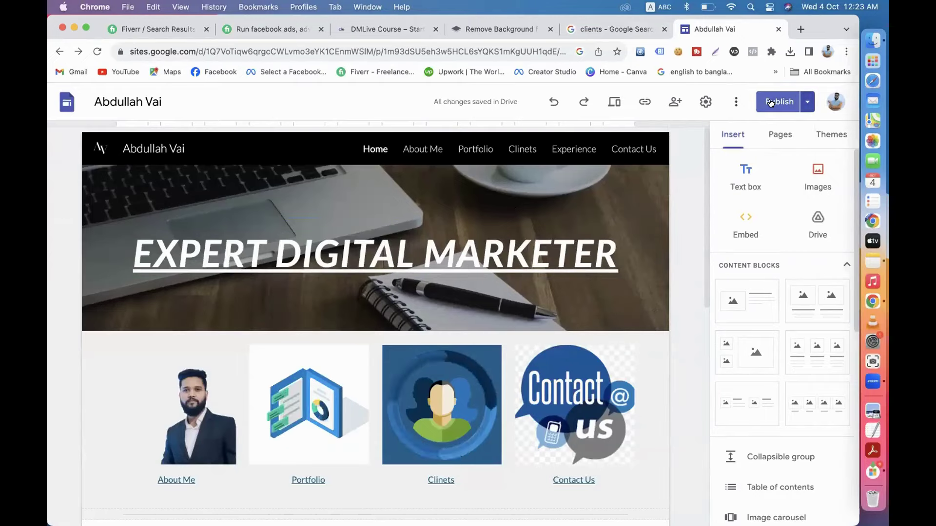
{"action": "left_click", "coordinate": [770, 102]}
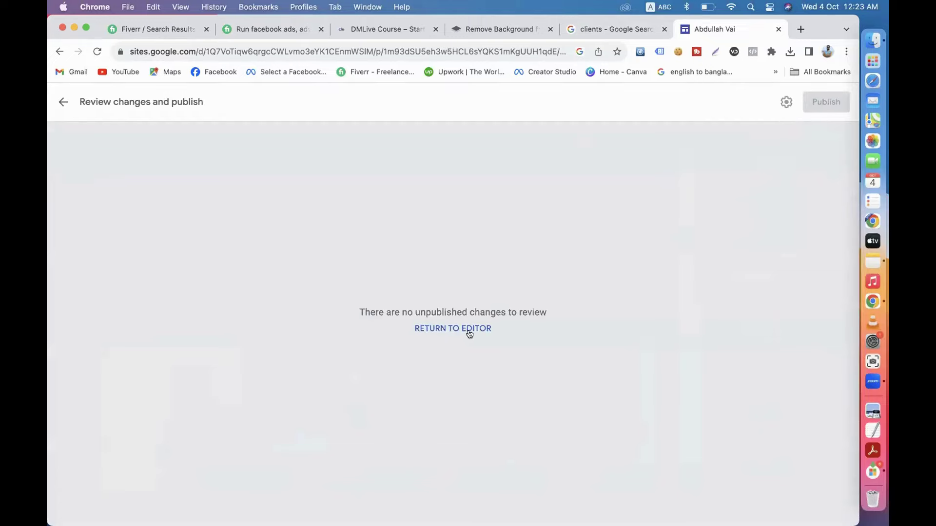
{"action": "left_click", "coordinate": [446, 330]}
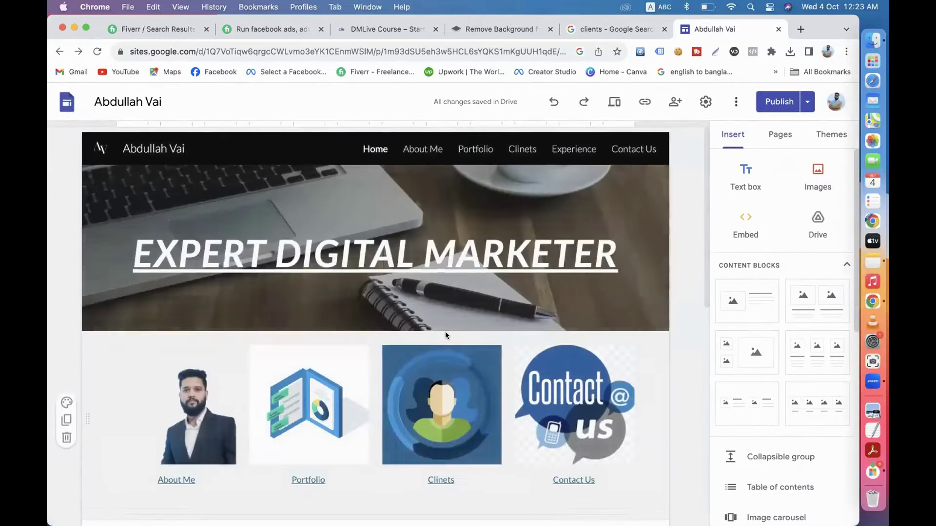
From the Sites home list, open the Abdullah Vai site in a new tab
{"action": "left_click", "coordinate": [65, 103]}
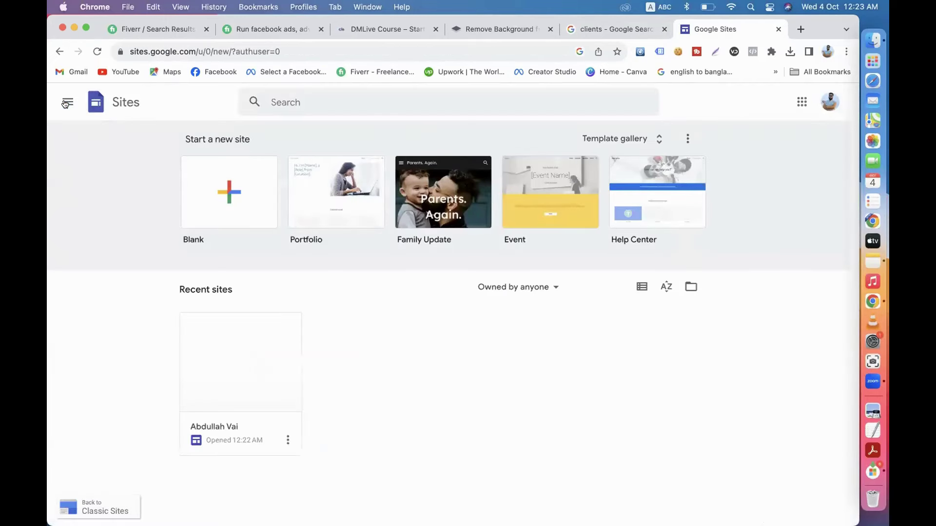
{"action": "left_click", "coordinate": [287, 439]}
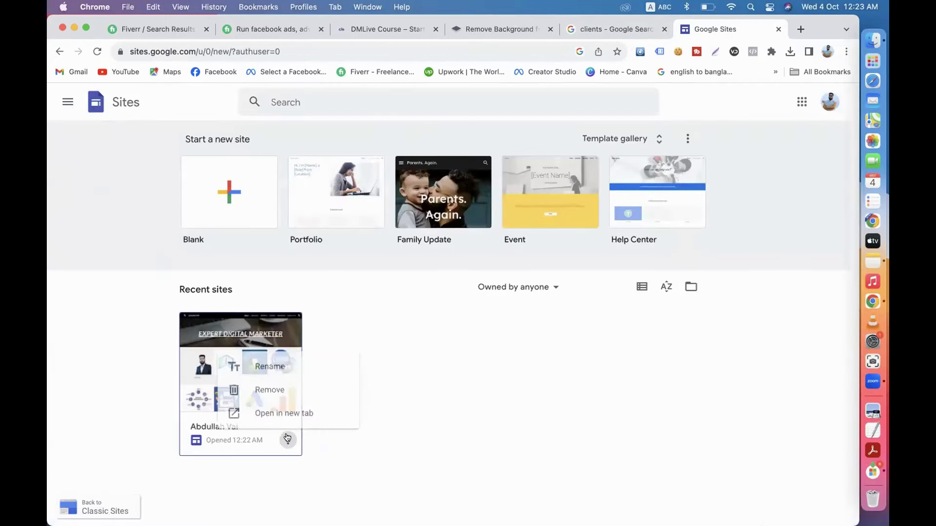
{"action": "left_click", "coordinate": [280, 413]}
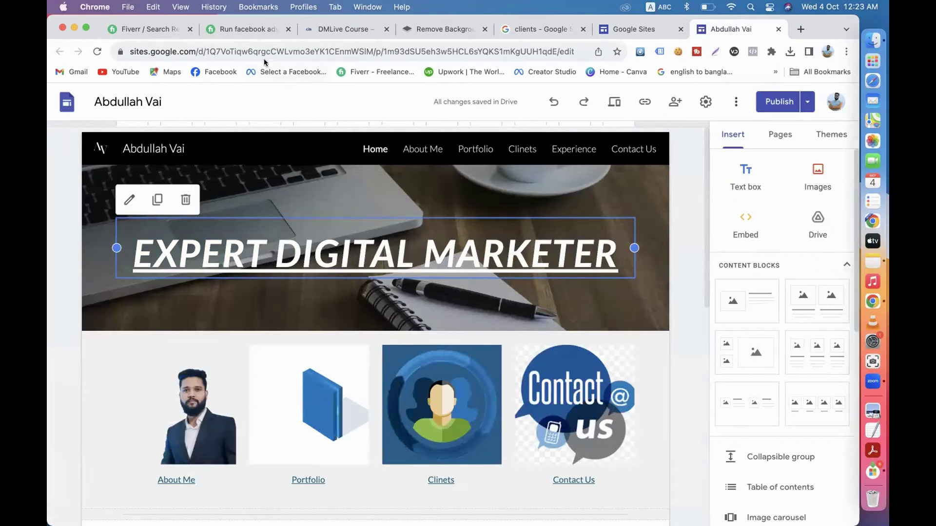
Copy the site address and load it in a window for another browser profile
{"action": "left_click", "coordinate": [279, 51]}
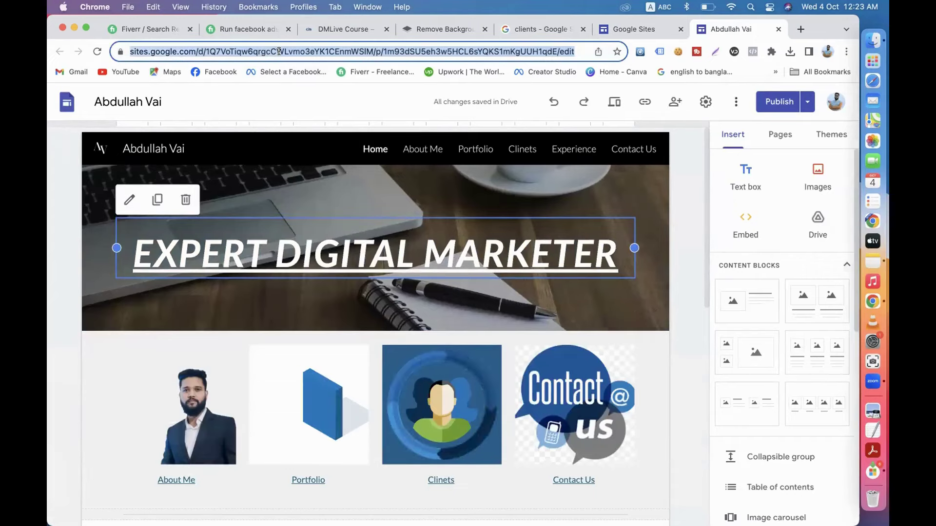
{"action": "left_click", "coordinate": [827, 51]}
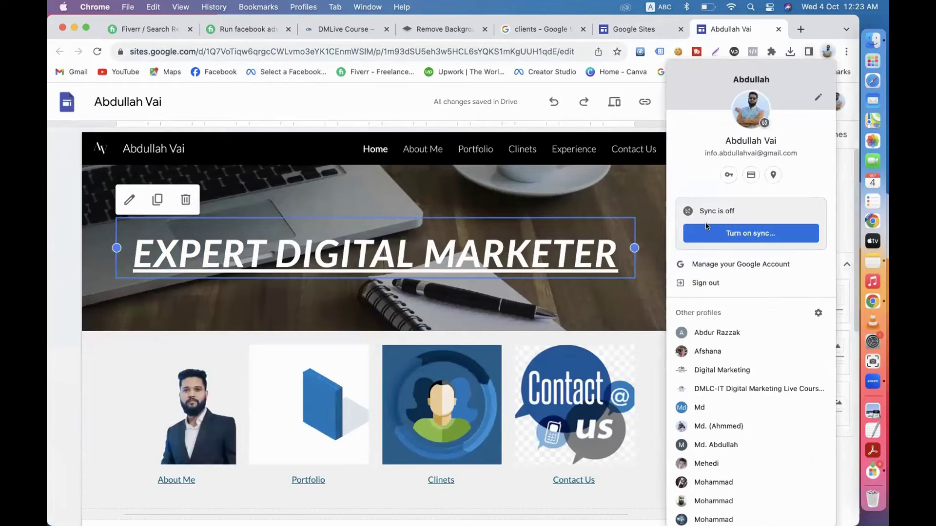
{"action": "left_click", "coordinate": [717, 331]}
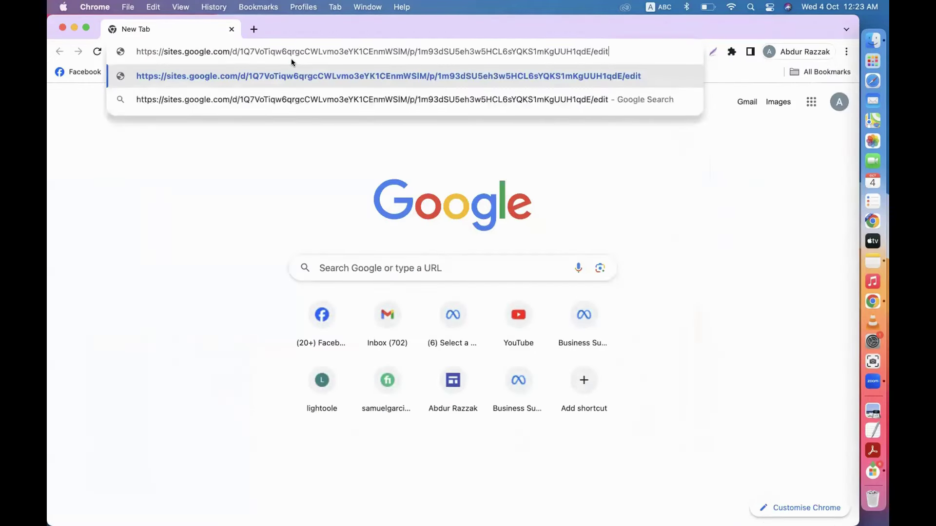
{"action": "key", "text": "Return"}
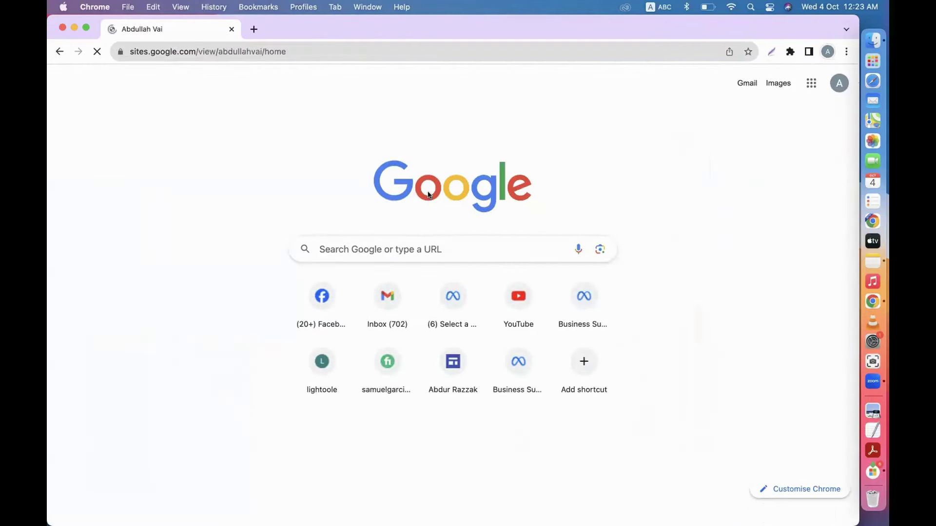
{"action": "scroll", "coordinate": [372, 344], "scroll_direction": "down", "scroll_amount": 10}
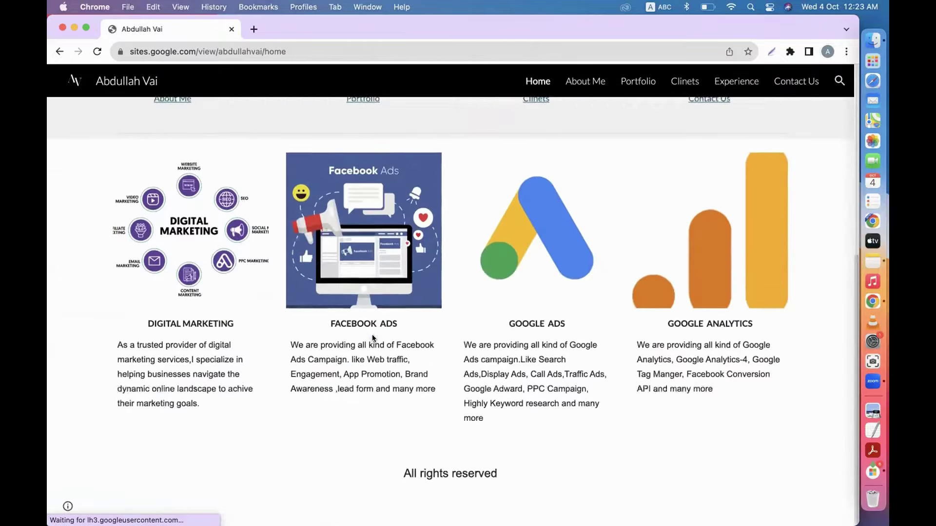
{"action": "scroll", "coordinate": [373, 337], "scroll_direction": "up", "scroll_amount": 10}
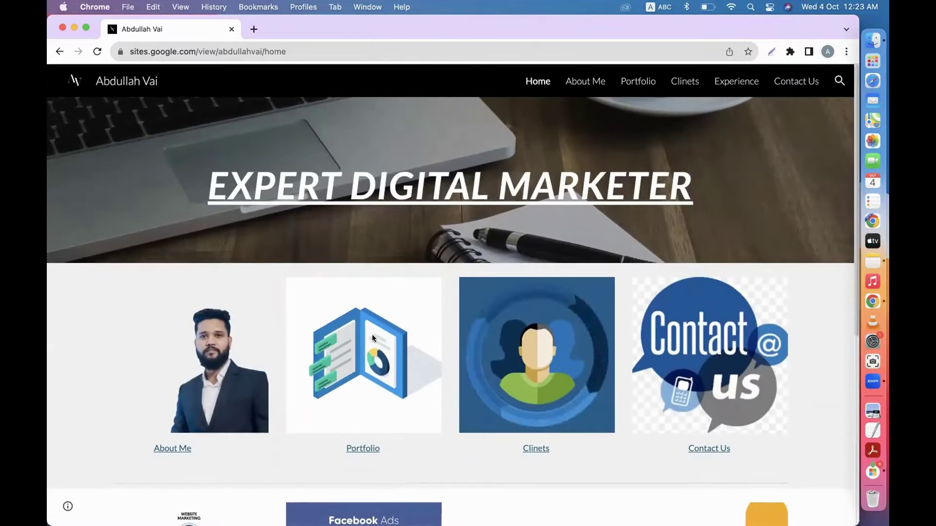
Reopen the published site's address in a new tab and close the original tab
{"action": "left_click", "coordinate": [260, 51]}
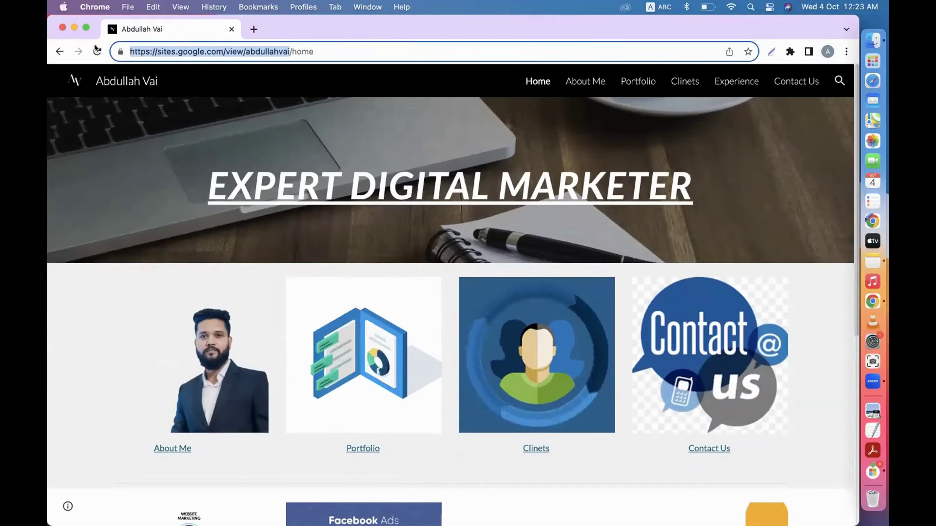
{"action": "left_click", "coordinate": [253, 29]}
{"action": "type", "text": "https://sites.google.com/view/abdullahvai"}
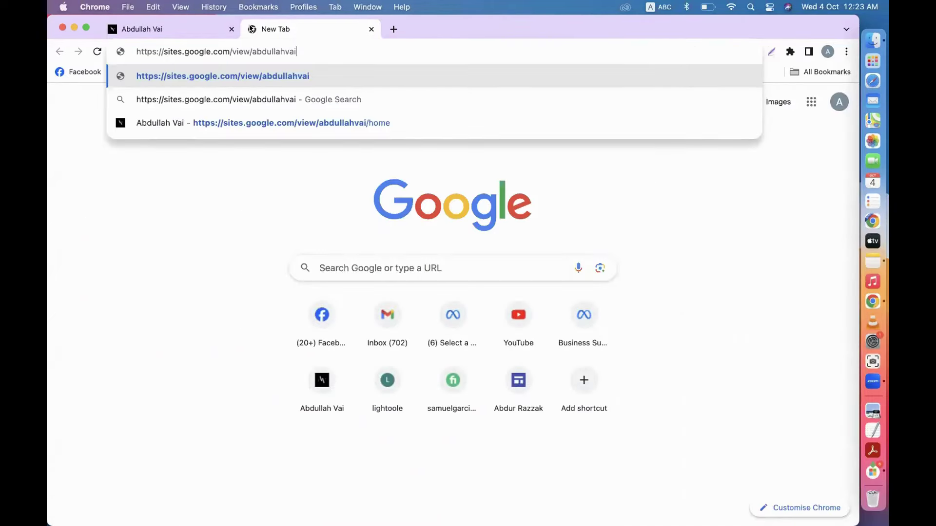
{"action": "key", "text": "Return"}
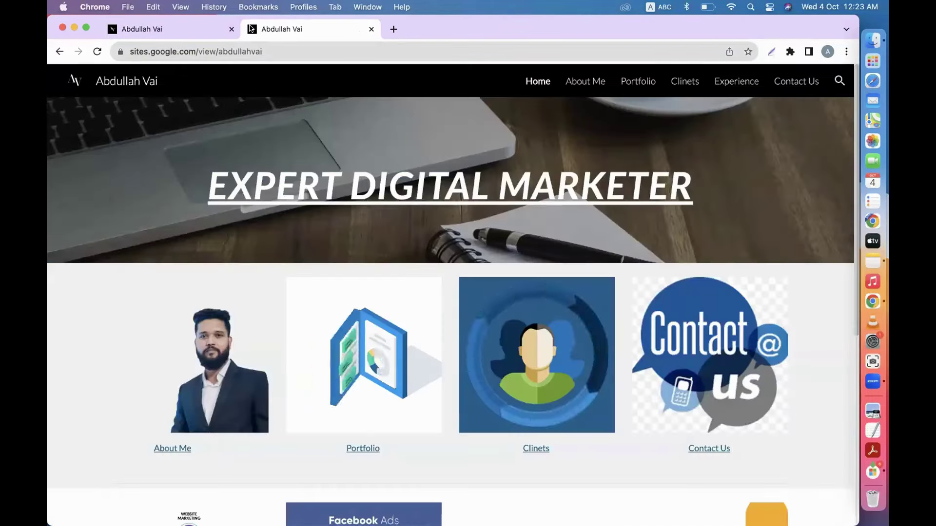
{"action": "left_click", "coordinate": [232, 29]}
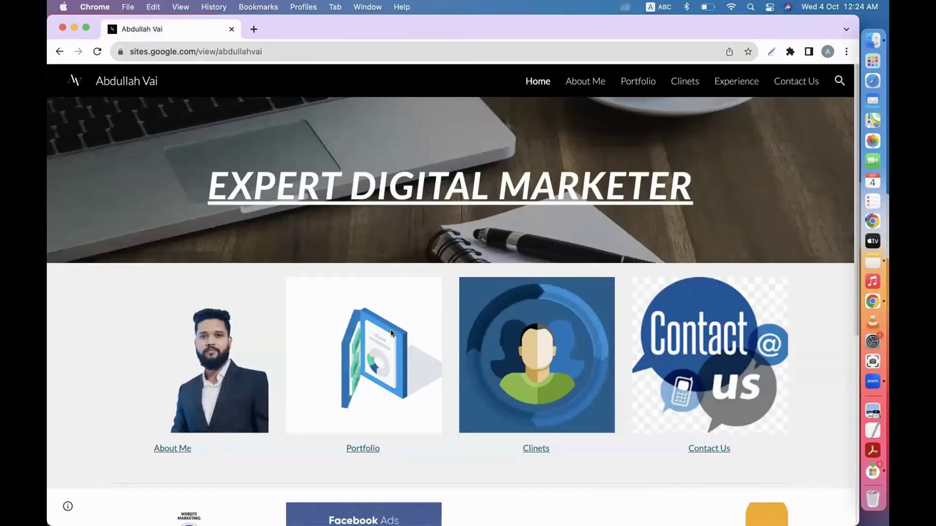
{"action": "scroll", "coordinate": [391, 333], "scroll_direction": "down", "scroll_amount": 6}
{"action": "scroll", "coordinate": [391, 333], "scroll_direction": "up", "scroll_amount": 3}
{"action": "scroll", "coordinate": [390, 333], "scroll_direction": "down", "scroll_amount": 3}
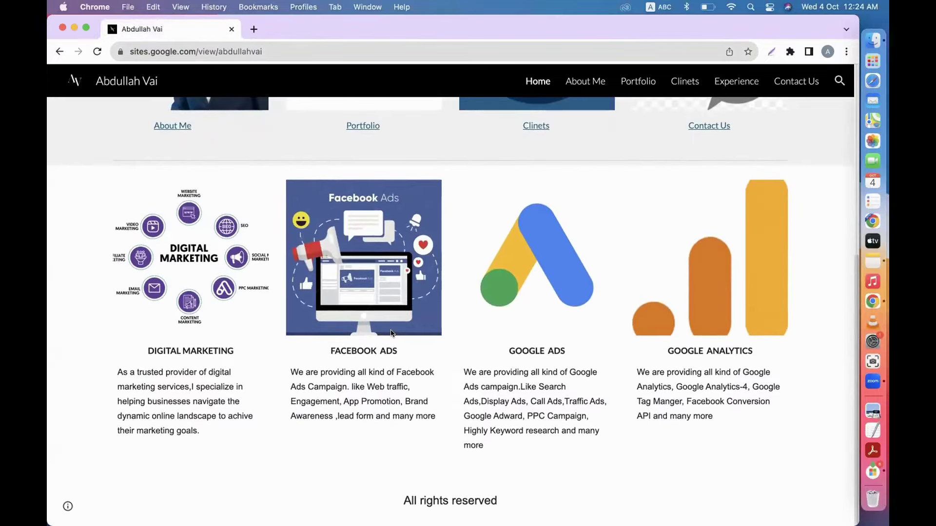
{"action": "scroll", "coordinate": [391, 333], "scroll_direction": "up", "scroll_amount": 8}
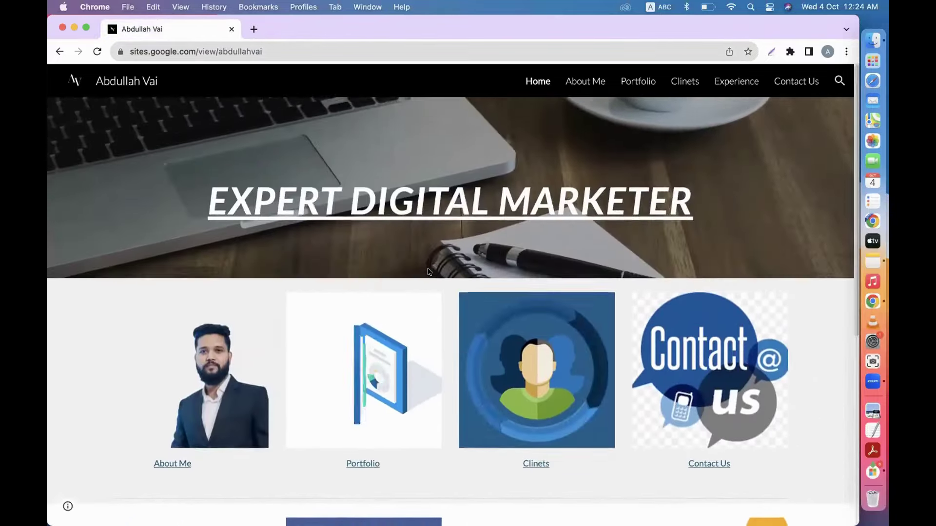
Browse the published site's About Me and Portfolio pages
{"action": "left_click", "coordinate": [580, 83]}
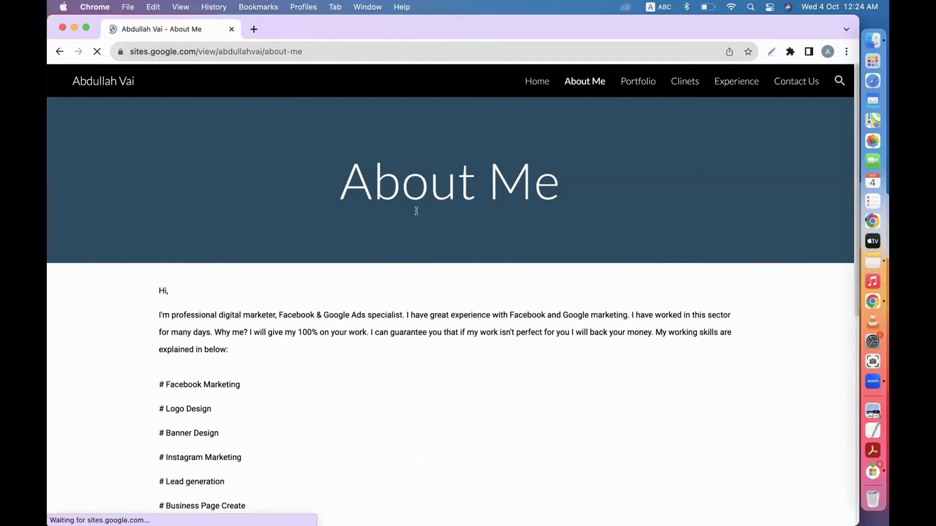
{"action": "scroll", "coordinate": [219, 312], "scroll_direction": "down", "scroll_amount": 10}
{"action": "scroll", "coordinate": [285, 315], "scroll_direction": "up", "scroll_amount": 10}
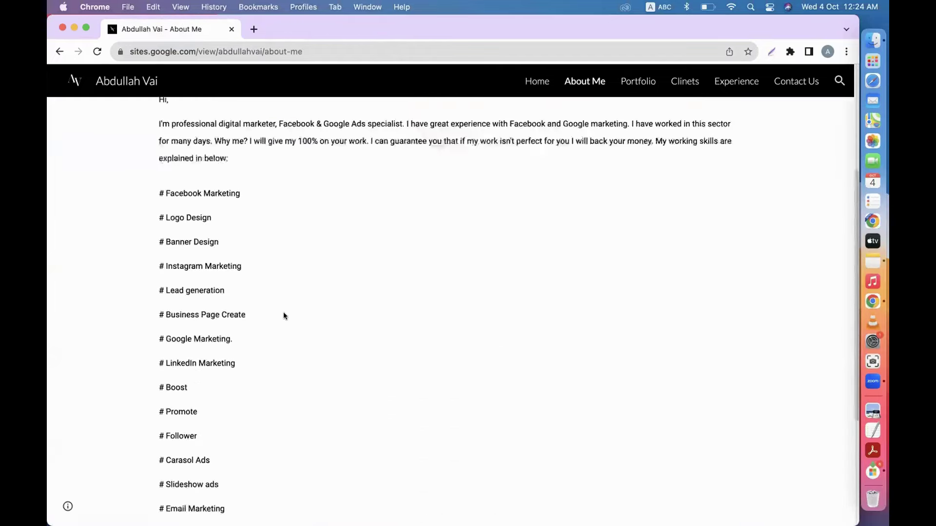
{"action": "left_click", "coordinate": [631, 82]}
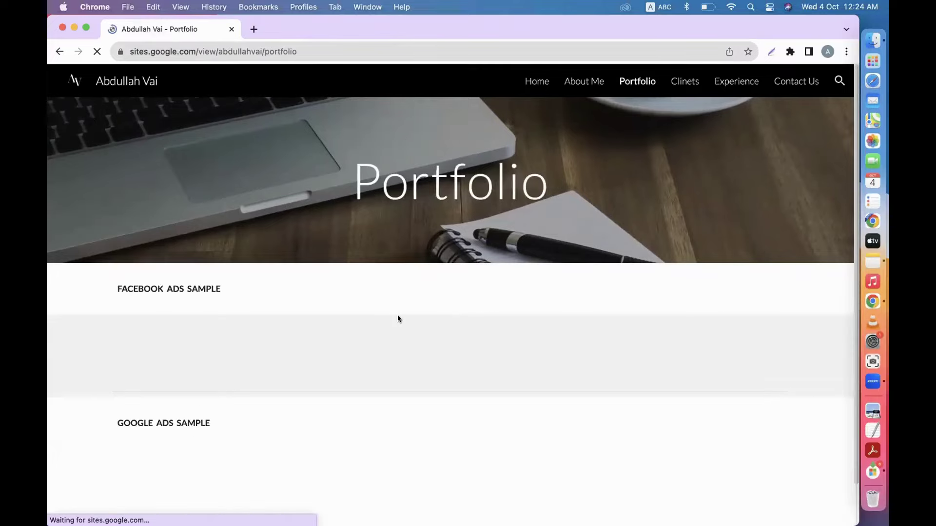
{"action": "scroll", "coordinate": [396, 314], "scroll_direction": "down", "scroll_amount": 2}
{"action": "scroll", "coordinate": [340, 347], "scroll_direction": "up", "scroll_amount": 8}
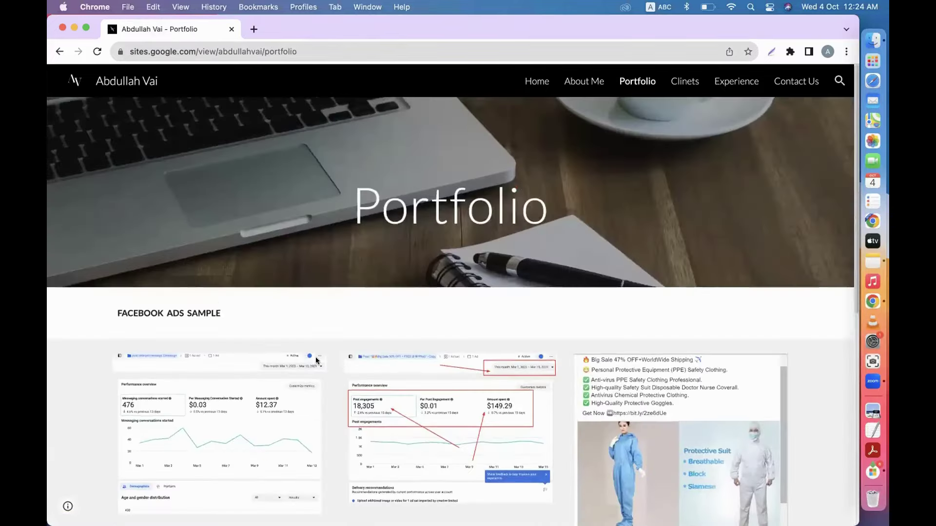
{"action": "scroll", "coordinate": [379, 307], "scroll_direction": "down", "scroll_amount": 10}
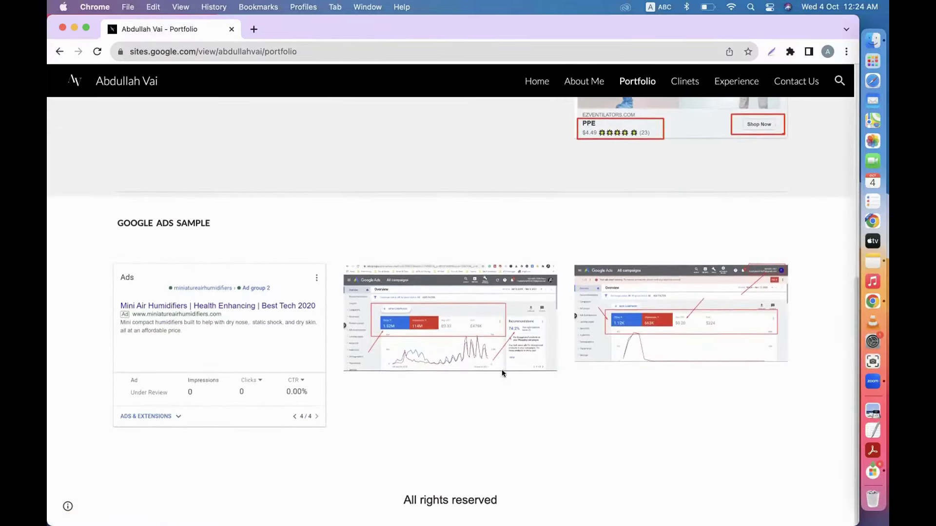
{"action": "scroll", "coordinate": [419, 399], "scroll_direction": "up", "scroll_amount": 10}
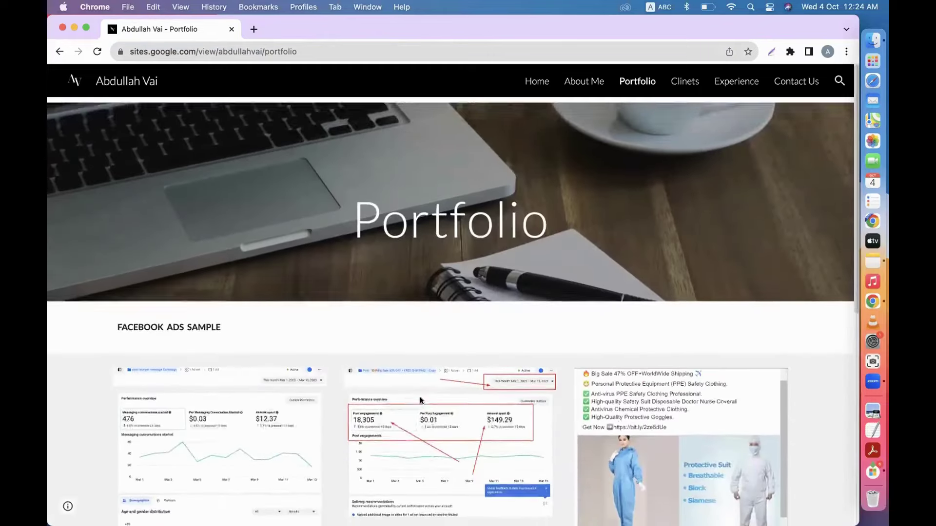
Browse the site's Clinets and Contact Us pages
{"action": "left_click", "coordinate": [687, 79]}
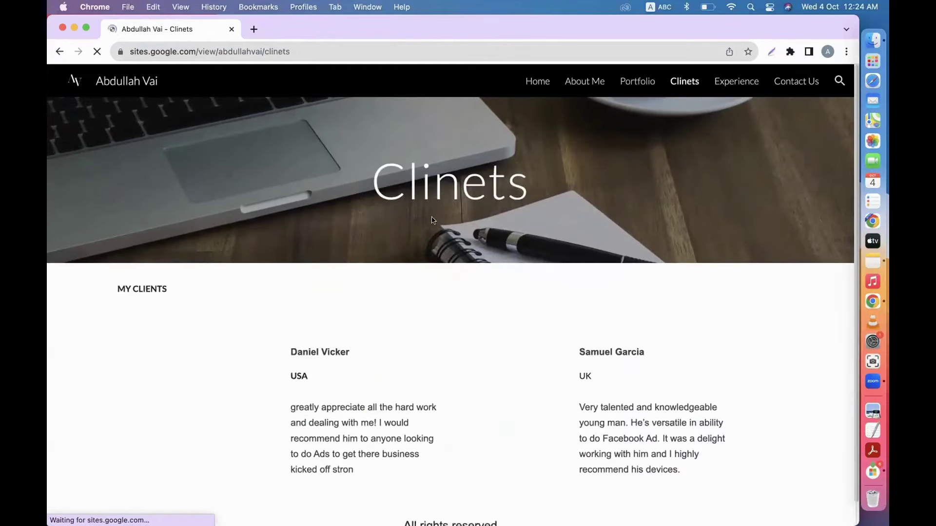
{"action": "scroll", "coordinate": [349, 316], "scroll_direction": "down", "scroll_amount": 1}
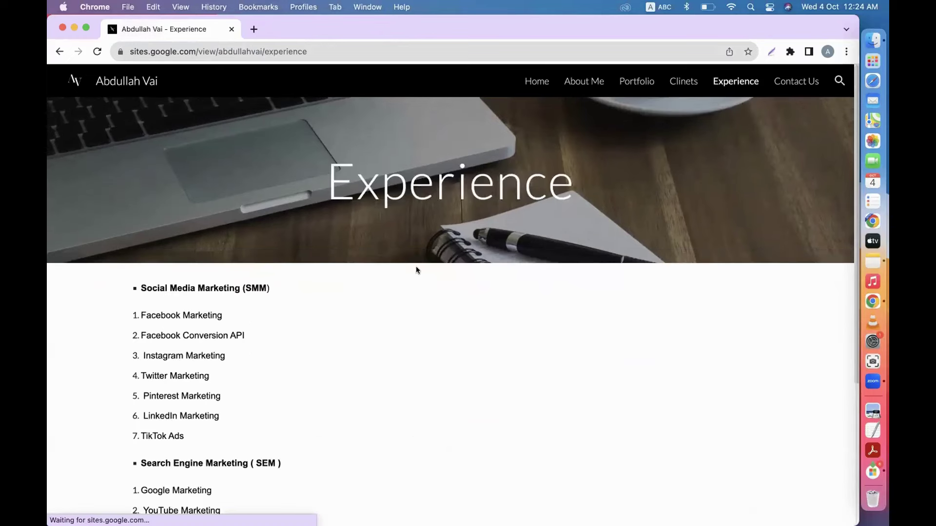
{"action": "scroll", "coordinate": [310, 364], "scroll_direction": "down", "scroll_amount": 3}
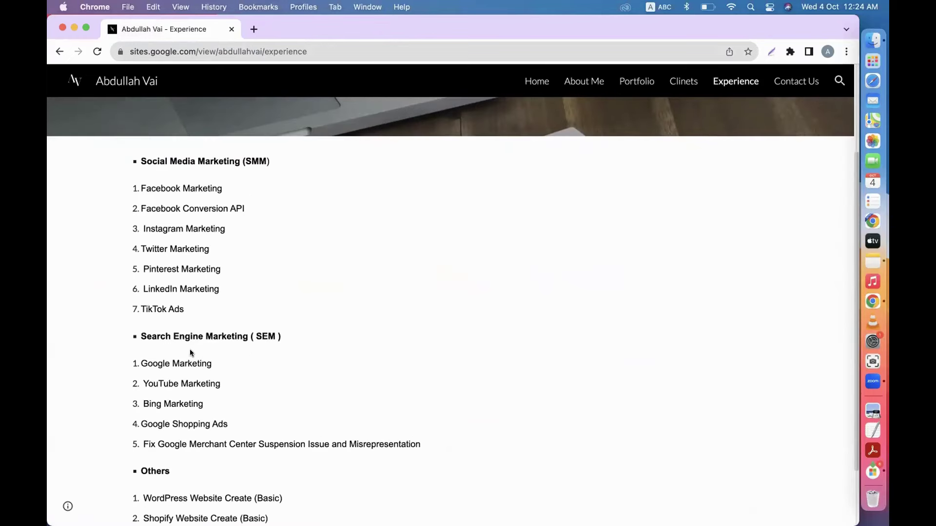
{"action": "scroll", "coordinate": [287, 368], "scroll_direction": "down", "scroll_amount": 2}
{"action": "scroll", "coordinate": [279, 406], "scroll_direction": "up", "scroll_amount": 5}
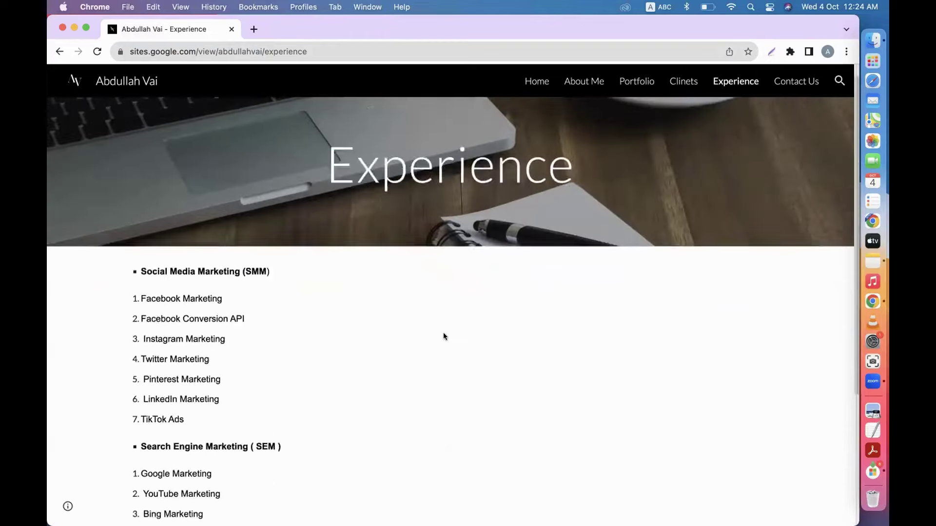
{"action": "left_click", "coordinate": [794, 81]}
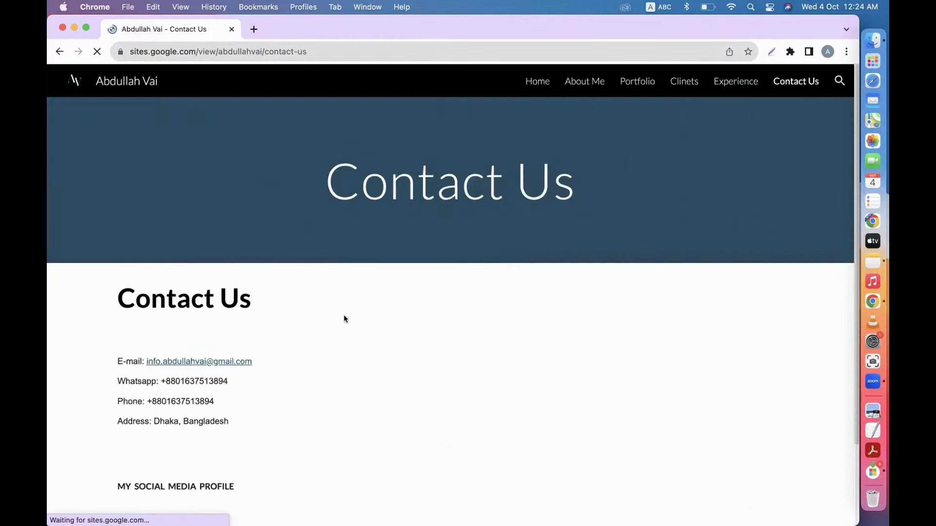
{"action": "scroll", "coordinate": [345, 318], "scroll_direction": "down", "scroll_amount": 2}
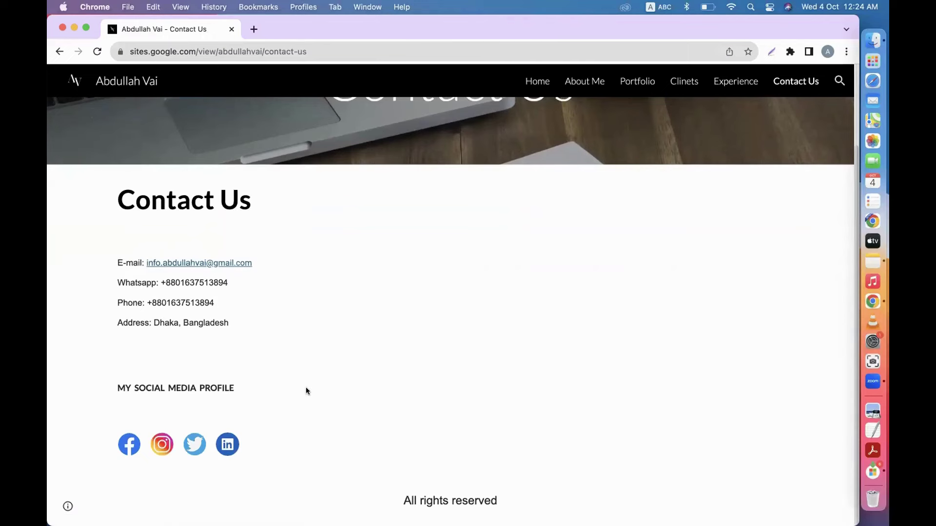
Test the Contact Us Facebook and Instagram icons, checking each opened profile
{"action": "left_click", "coordinate": [126, 446]}
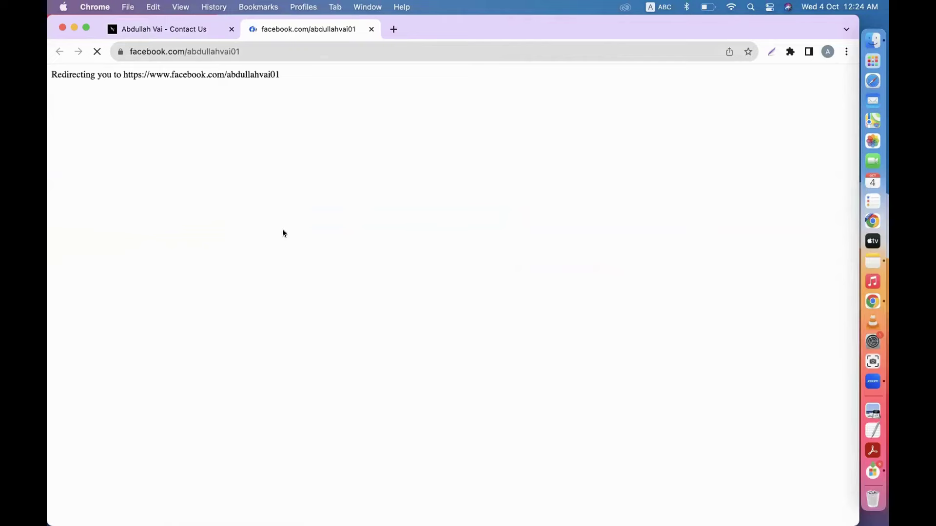
{"action": "left_click", "coordinate": [171, 28]}
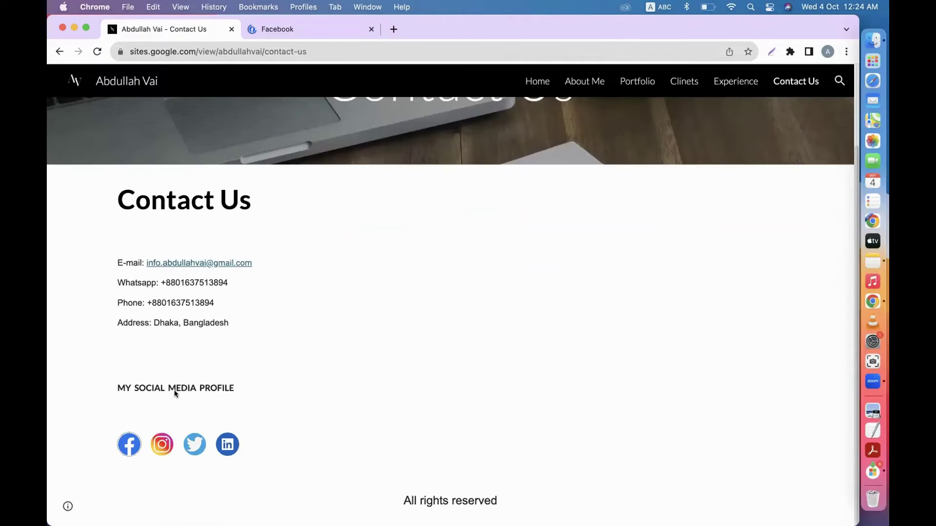
{"action": "left_click", "coordinate": [163, 446]}
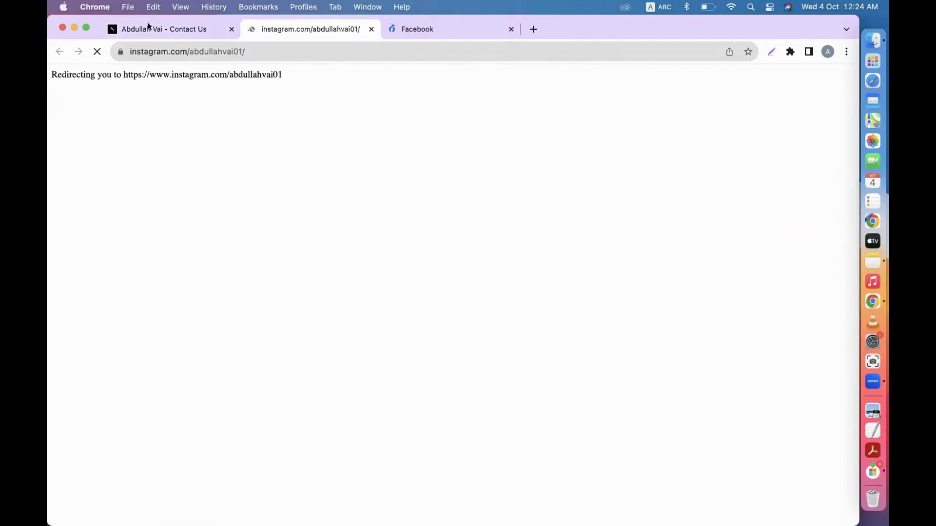
{"action": "left_click", "coordinate": [406, 25]}
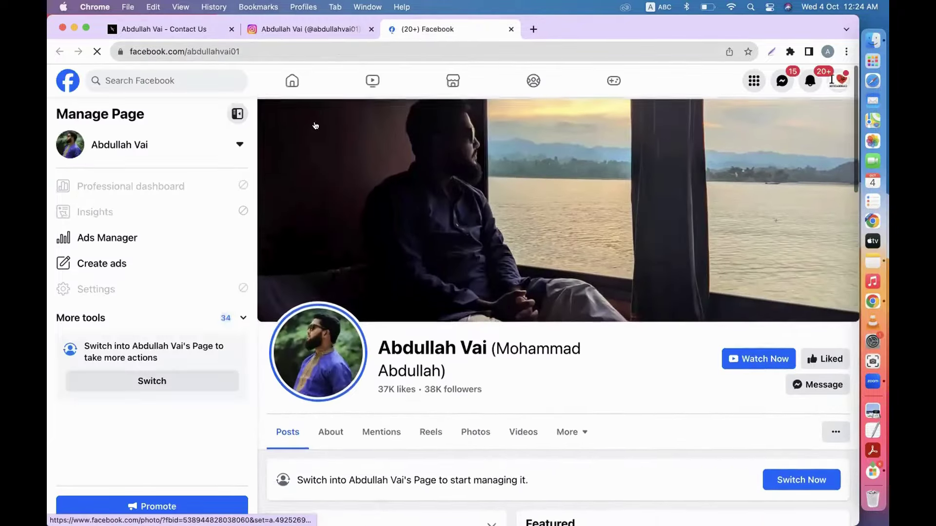
{"action": "left_click", "coordinate": [287, 28]}
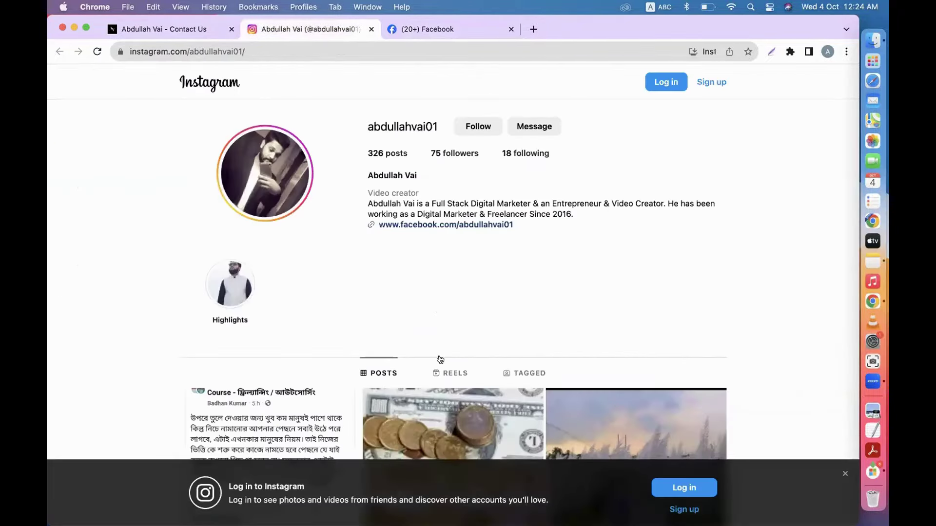
{"action": "scroll", "coordinate": [446, 348], "scroll_direction": "down", "scroll_amount": 15}
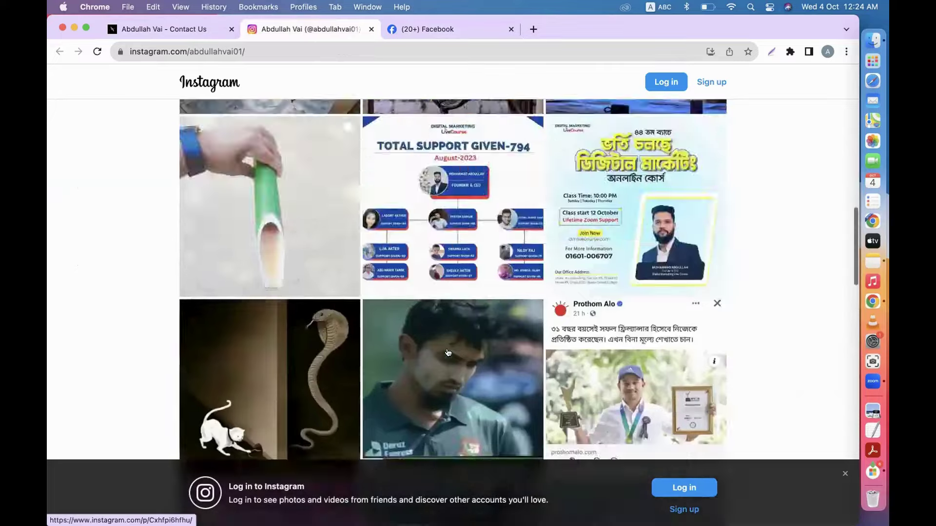
{"action": "scroll", "coordinate": [424, 325], "scroll_direction": "up", "scroll_amount": 20}
{"action": "left_click", "coordinate": [168, 30]}
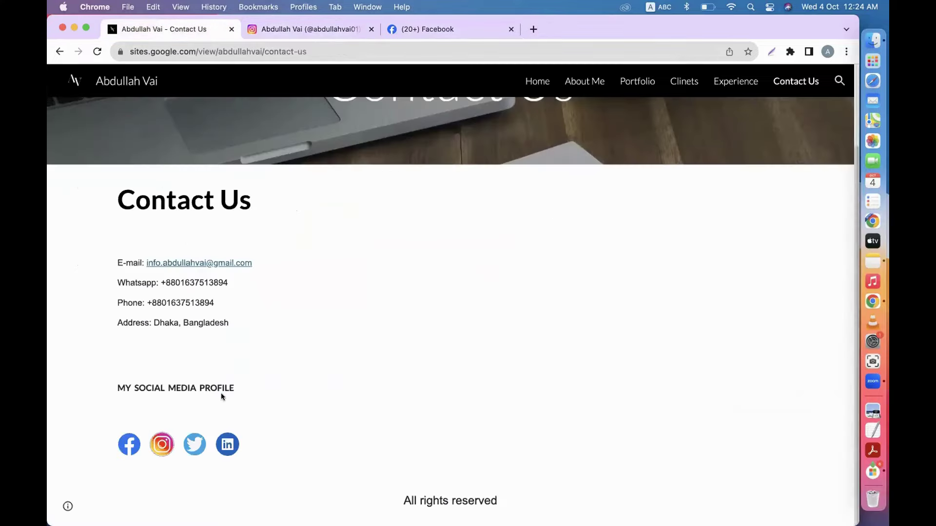
Test the Twitter icon, then copy the site address and close the published-site window
{"action": "left_click", "coordinate": [193, 444]}
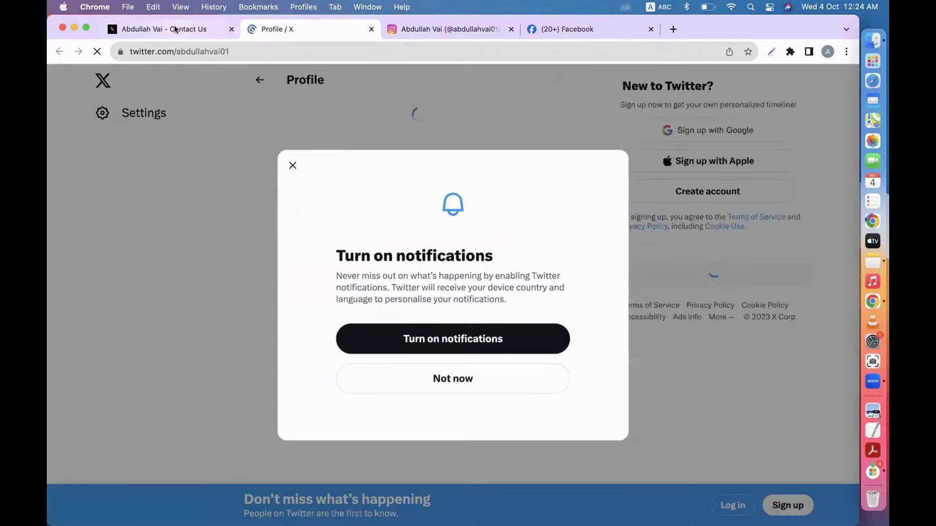
{"action": "left_click", "coordinate": [439, 379]}
{"action": "left_click", "coordinate": [189, 22]}
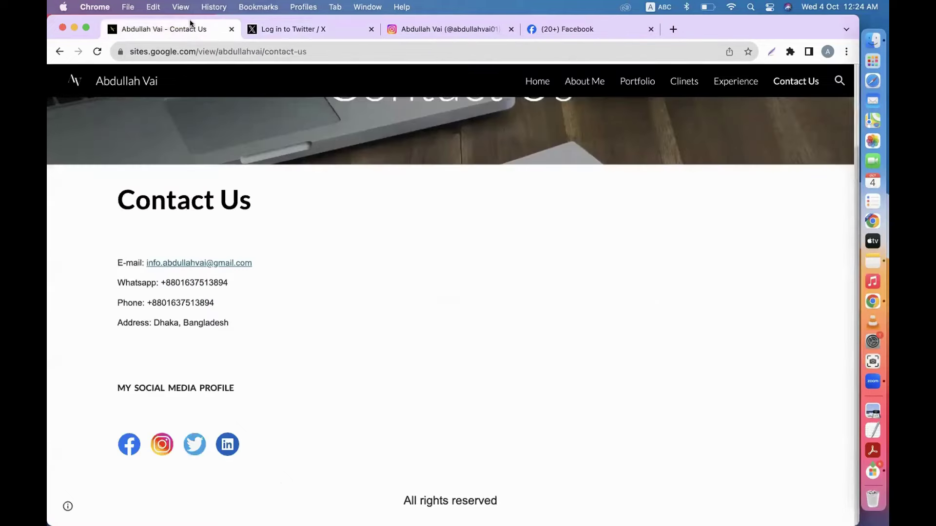
{"action": "scroll", "coordinate": [331, 292], "scroll_direction": "up", "scroll_amount": 3}
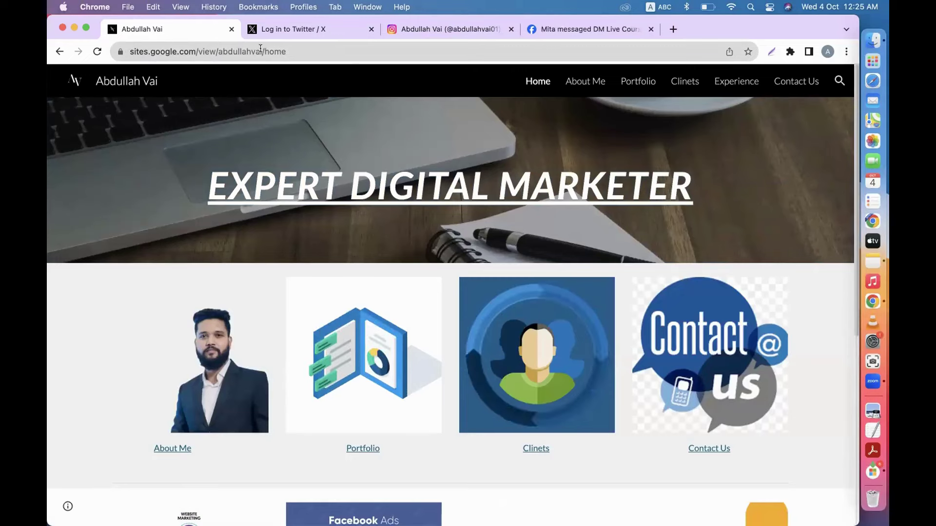
{"action": "left_click_drag", "start_coordinate": [290, 51], "coordinate": [52, 43]}
{"action": "key", "text": "super+c"}
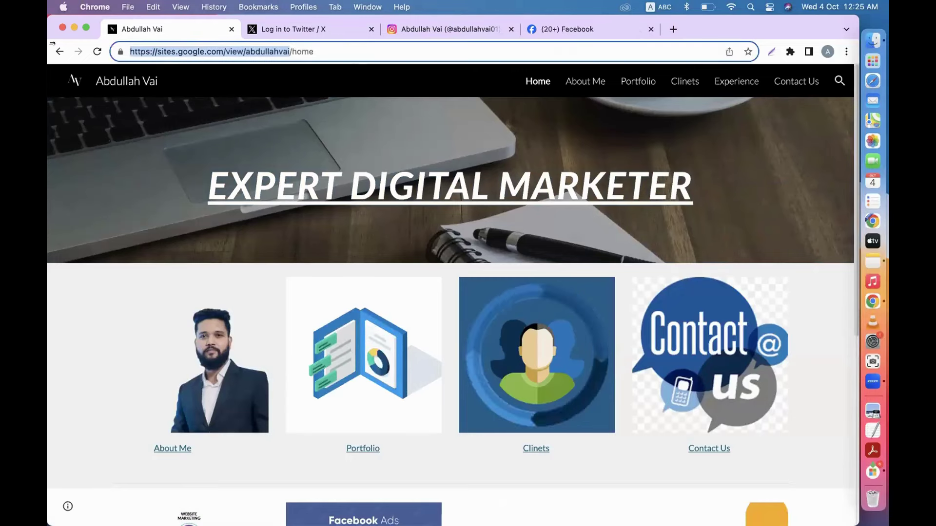
{"action": "left_click", "coordinate": [61, 26]}
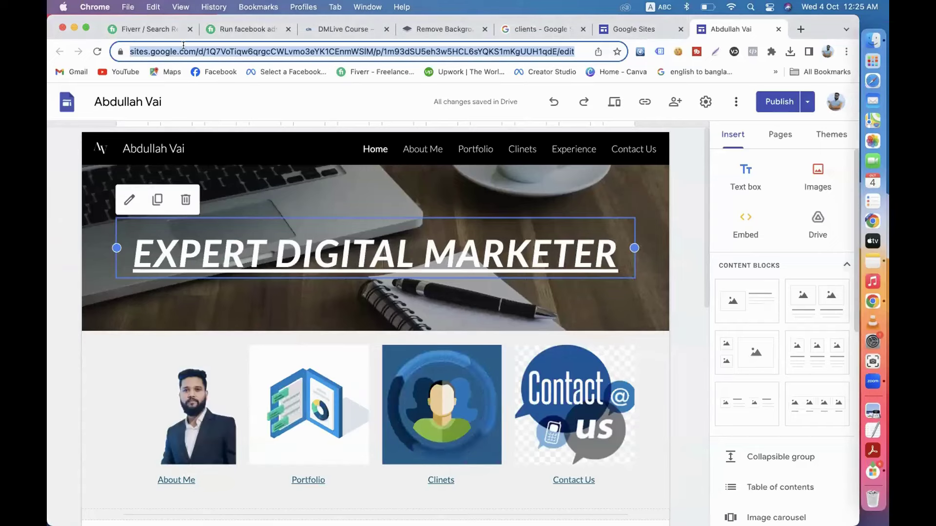
{"action": "left_click", "coordinate": [135, 99]}
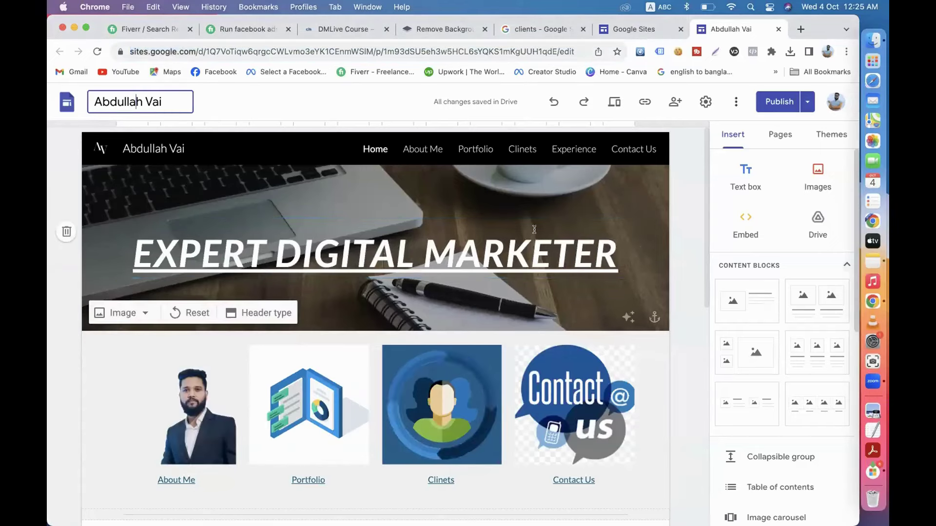
{"action": "left_click", "coordinate": [702, 105]}
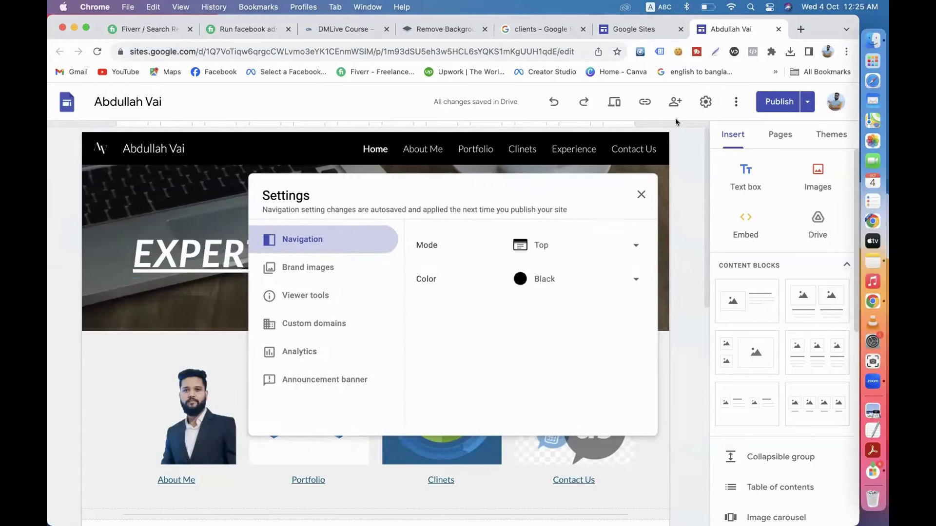
{"action": "left_click", "coordinate": [684, 247]}
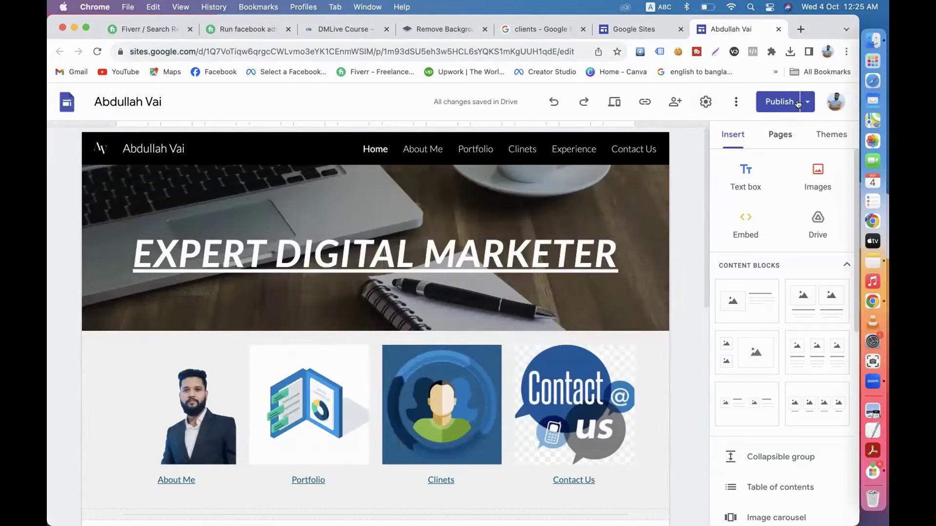
{"action": "left_click", "coordinate": [807, 102]}
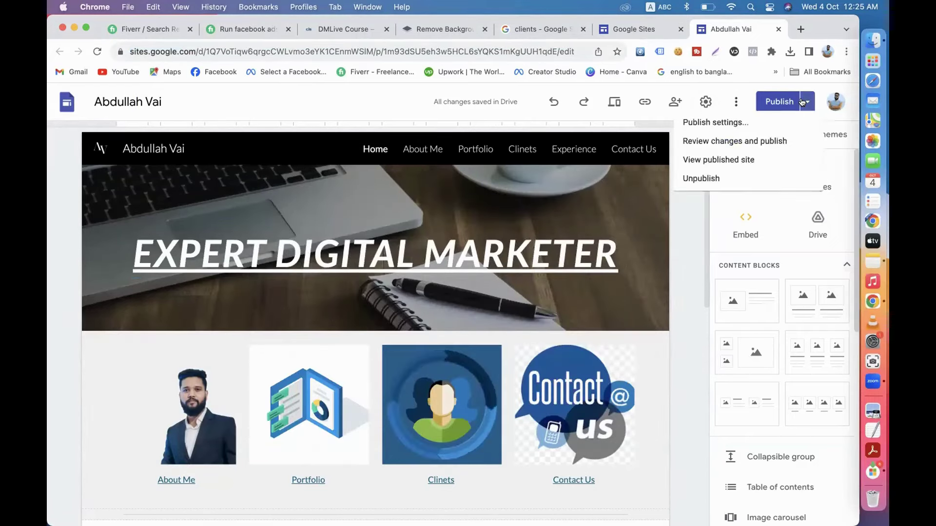
{"action": "left_click", "coordinate": [690, 238]}
{"action": "scroll", "coordinate": [690, 238], "scroll_direction": "down", "scroll_amount": 10}
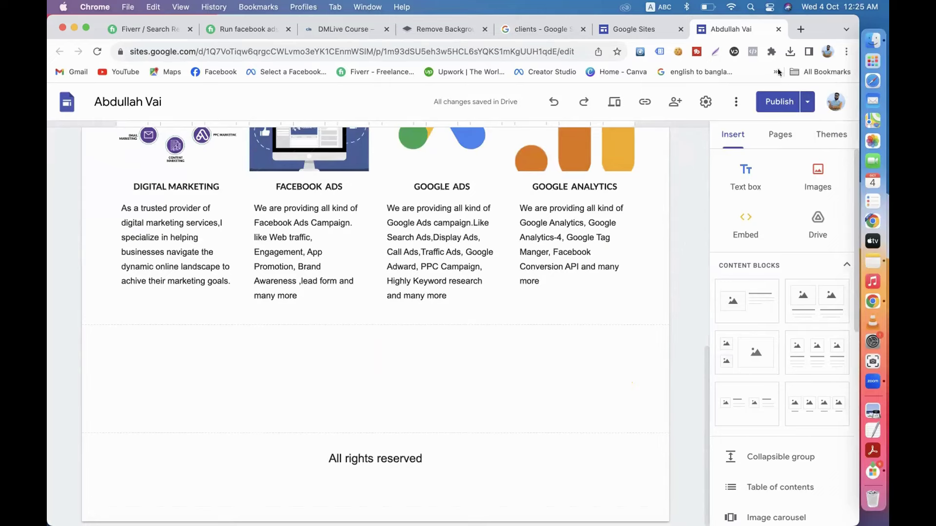
Load the published site in a new tab and bookmark it as 'Abdullah Vai Google Site'
{"action": "left_click", "coordinate": [799, 29]}
{"action": "key", "text": "super+v"}
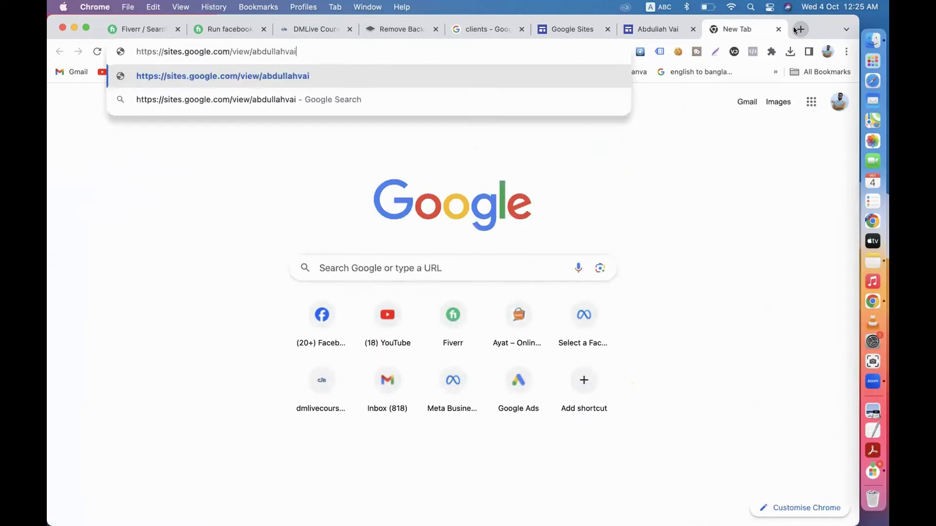
{"action": "key", "text": "Return"}
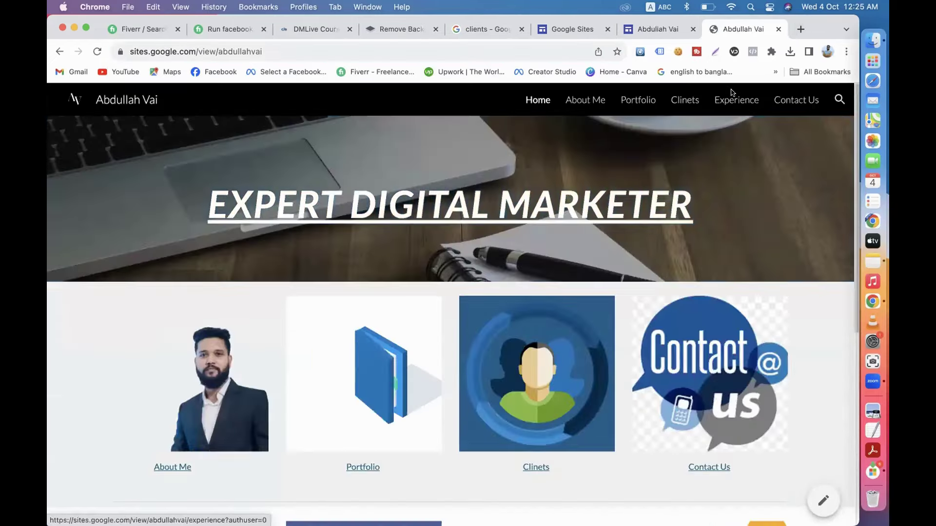
{"action": "left_click", "coordinate": [617, 51]}
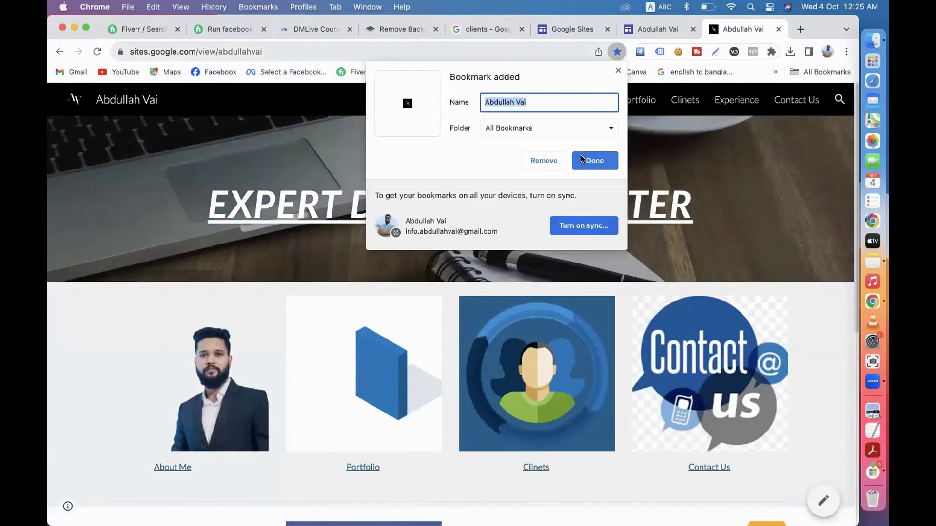
{"action": "type", "text": "G"}
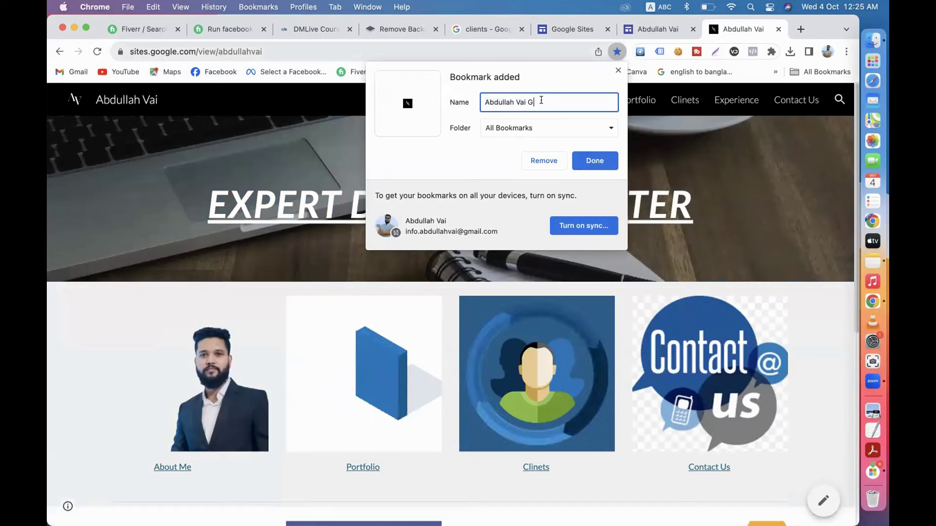
{"action": "type", "text": "oogle Site"}
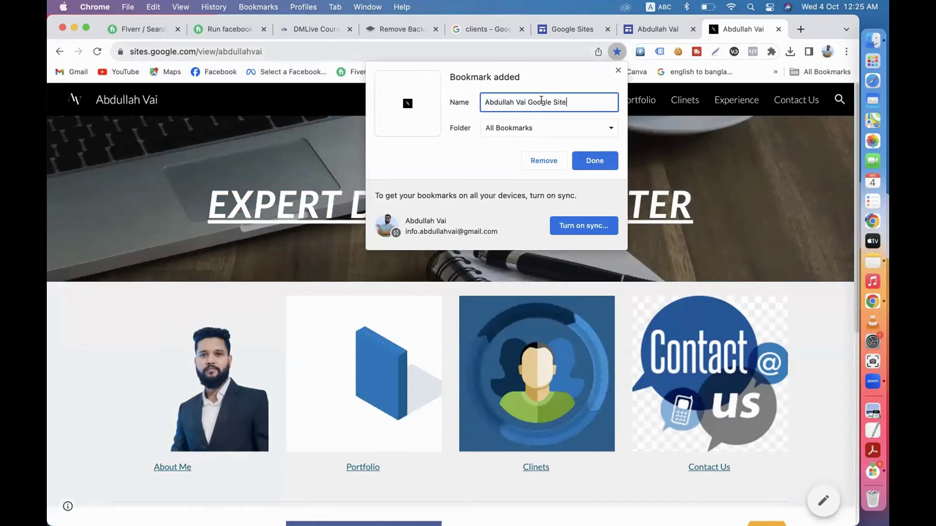
{"action": "left_click", "coordinate": [607, 161]}
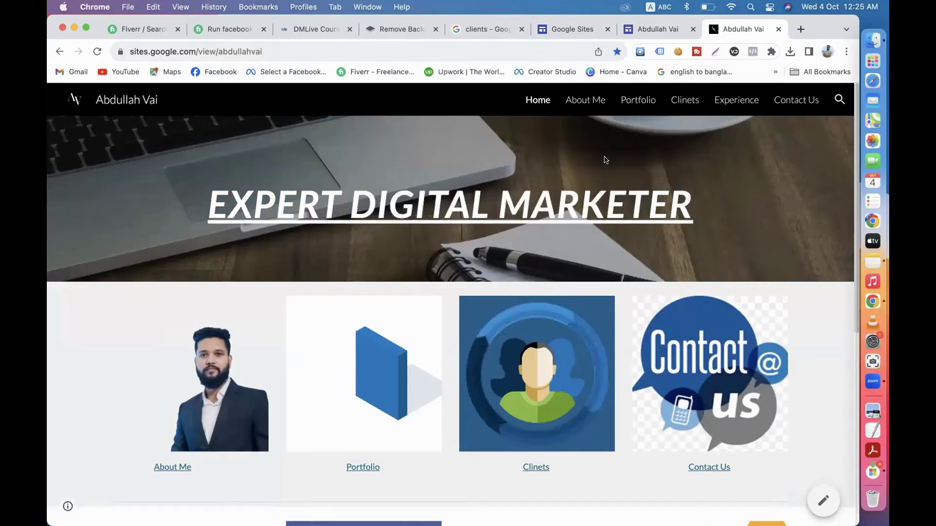
Open Facebook in the DMLive Course tab and bring up the Messenger chat list
{"action": "left_click", "coordinate": [280, 51]}
{"action": "key", "text": "super+c"}
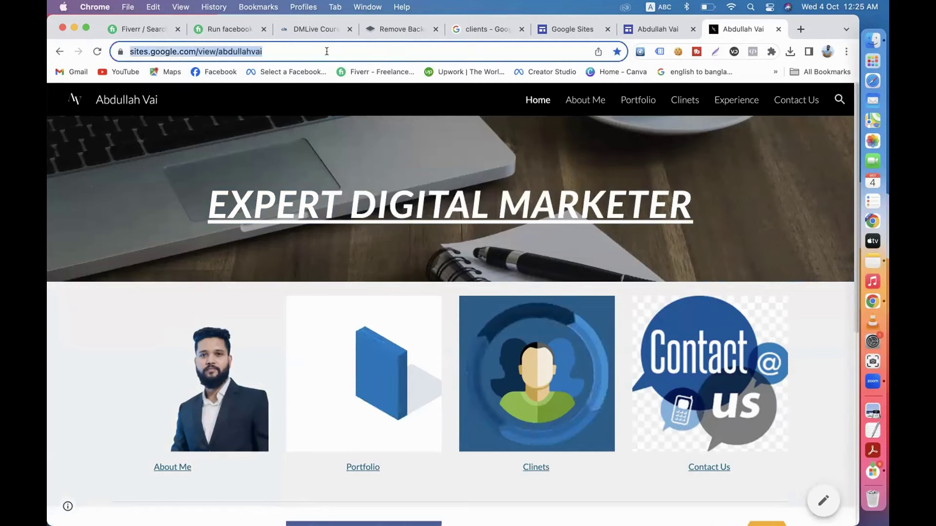
{"action": "left_click", "coordinate": [314, 30]}
{"action": "left_click", "coordinate": [219, 71]}
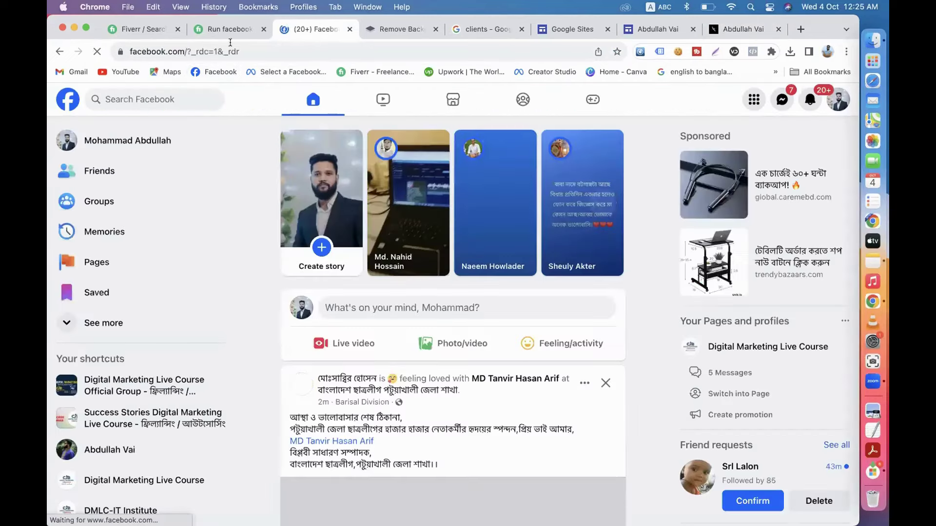
{"action": "left_click", "coordinate": [780, 105]}
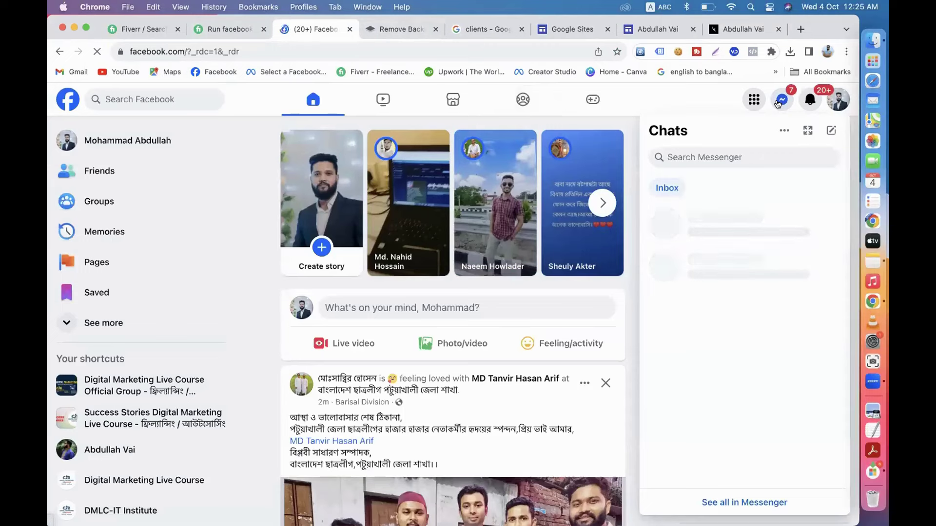
Open the Website Work chat in Messenger and view its shared image
{"action": "left_click", "coordinate": [779, 101]}
{"action": "left_click", "coordinate": [779, 102]}
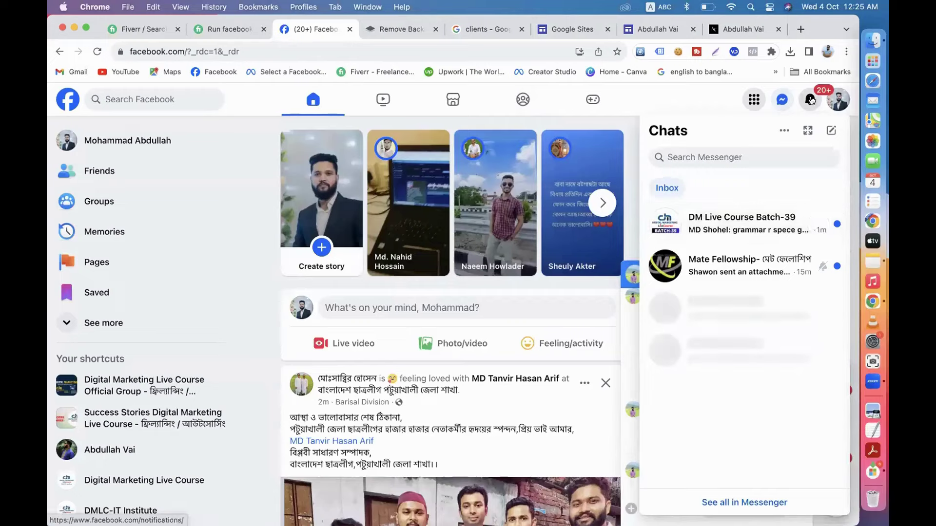
{"action": "left_click", "coordinate": [775, 104]}
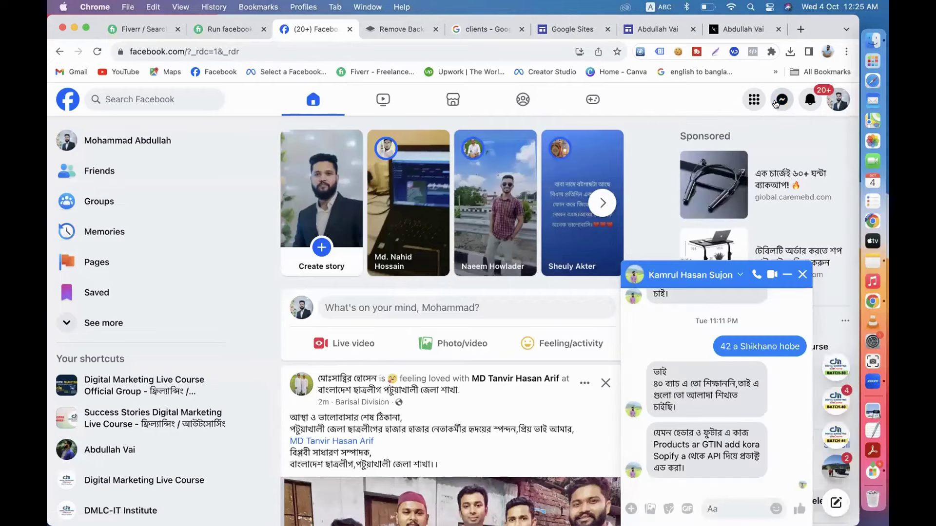
{"action": "left_click", "coordinate": [776, 104]}
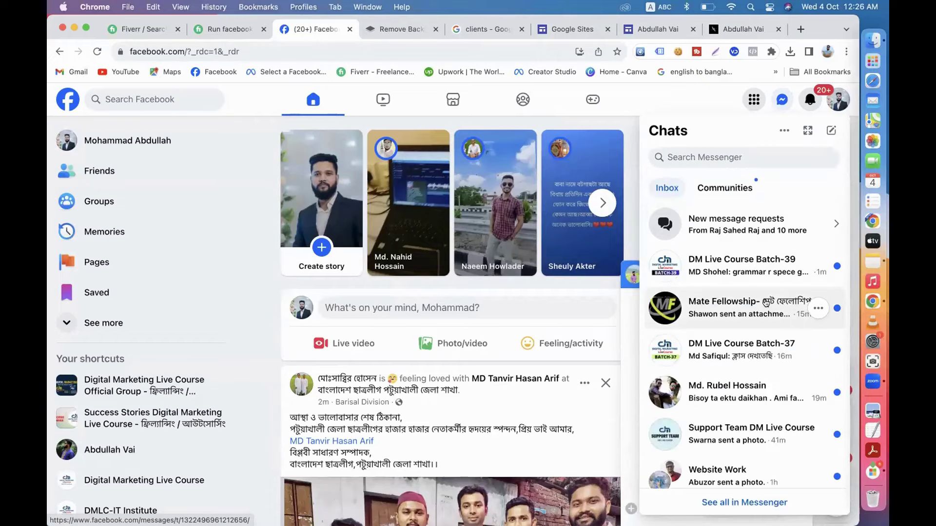
{"action": "scroll", "coordinate": [766, 303], "scroll_direction": "down", "scroll_amount": 4}
{"action": "scroll", "coordinate": [713, 354], "scroll_direction": "down", "scroll_amount": 3}
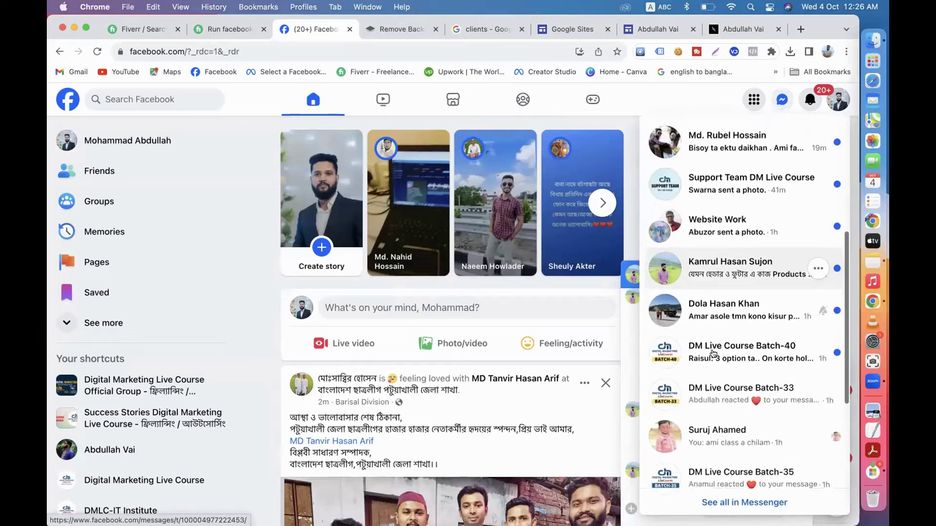
{"action": "left_click", "coordinate": [705, 205]}
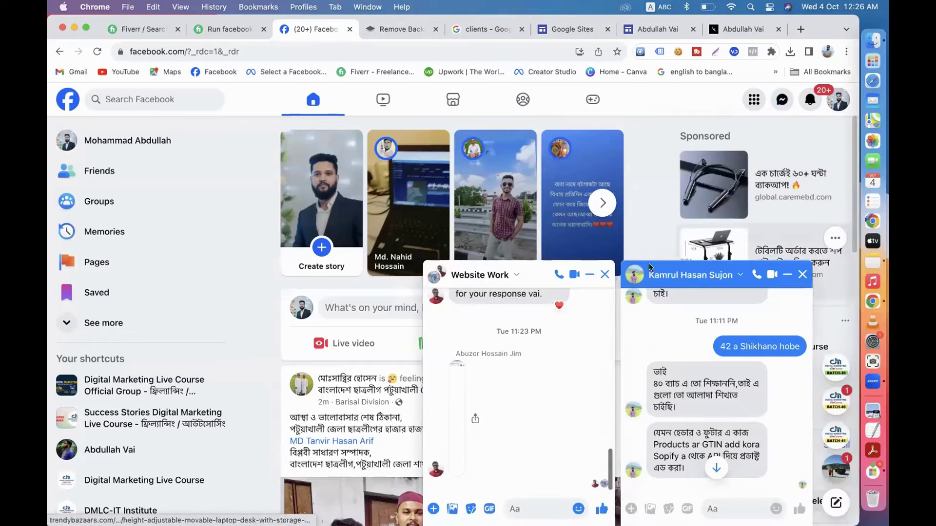
{"action": "left_click", "coordinate": [453, 397]}
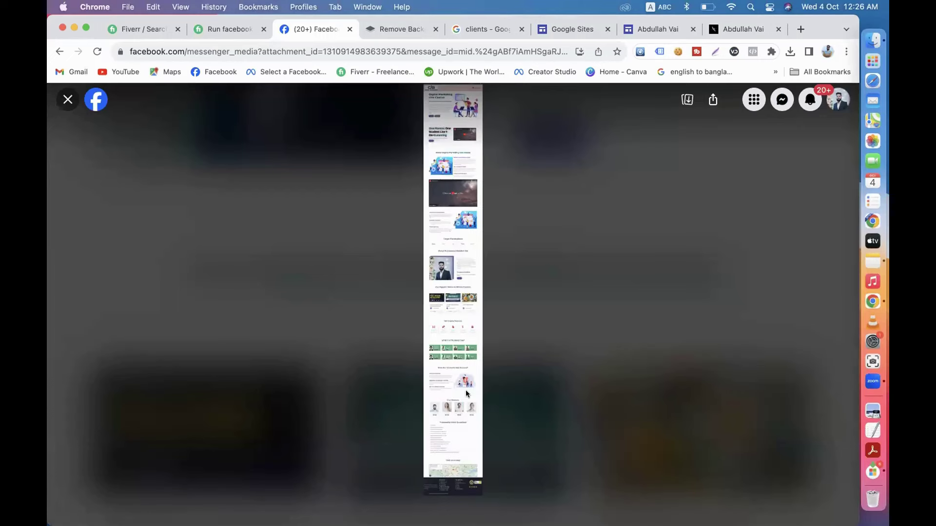
{"action": "left_click", "coordinate": [67, 99]}
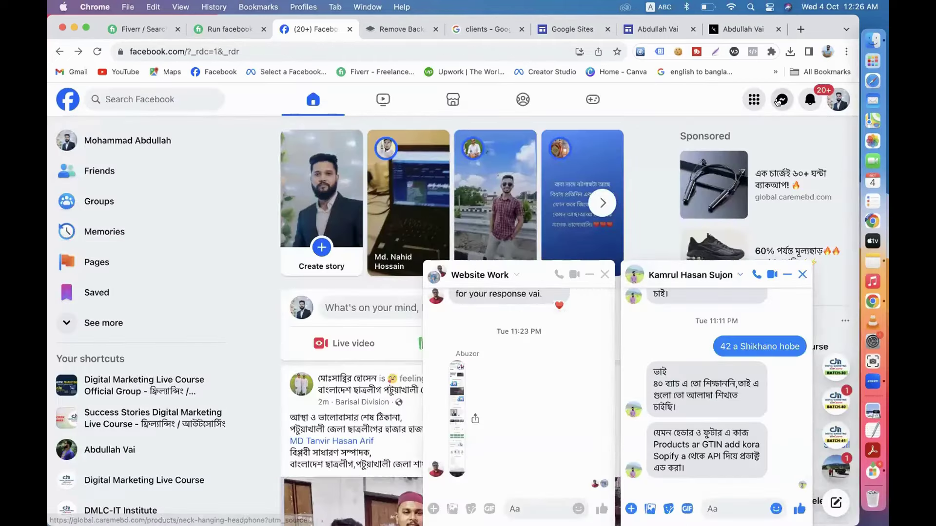
Send the portfolio site link to the DM Live Course Batch-35 group chat
{"action": "left_click", "coordinate": [782, 99]}
{"action": "scroll", "coordinate": [707, 341], "scroll_direction": "down", "scroll_amount": 5}
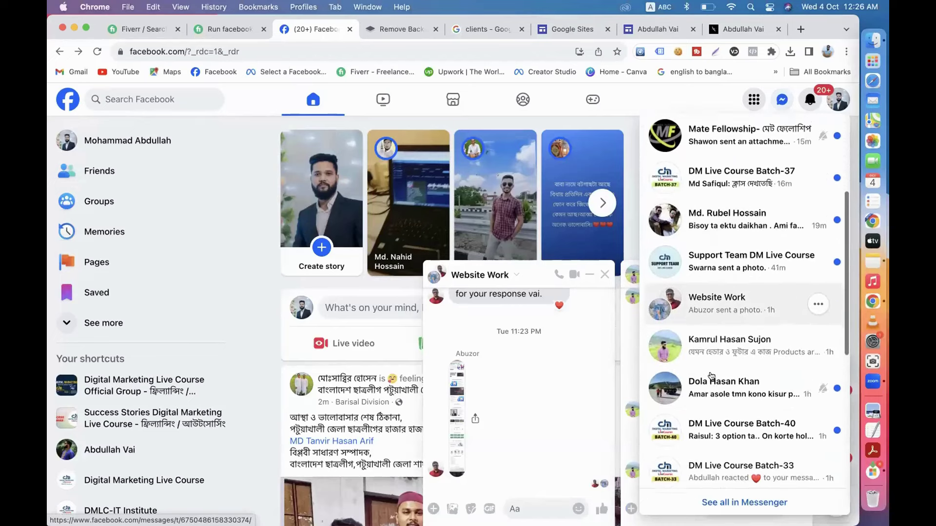
{"action": "scroll", "coordinate": [711, 375], "scroll_direction": "down", "scroll_amount": 2}
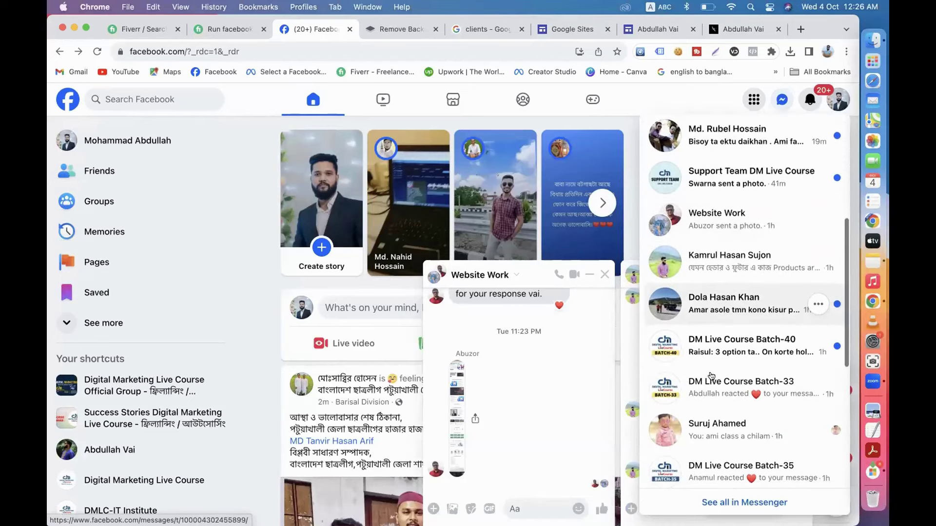
{"action": "scroll", "coordinate": [711, 376], "scroll_direction": "down", "scroll_amount": 4}
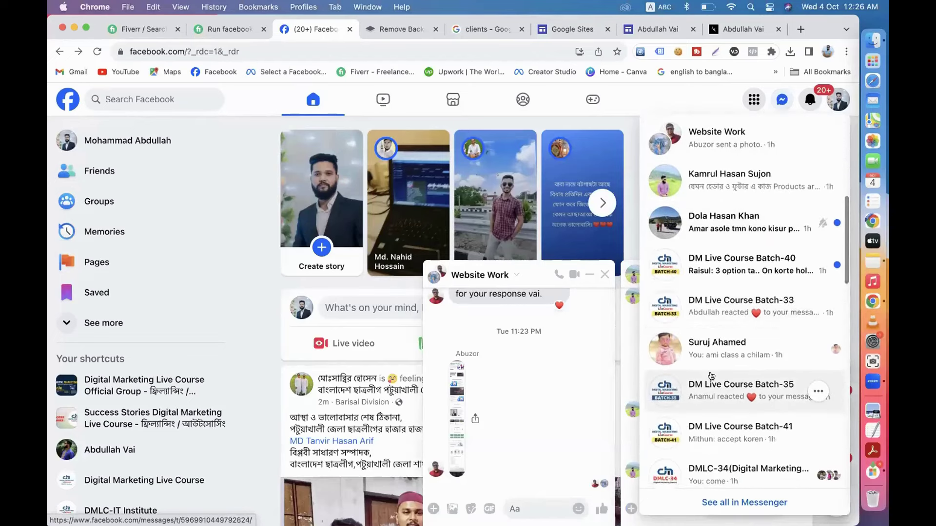
{"action": "scroll", "coordinate": [710, 376], "scroll_direction": "down", "scroll_amount": 3}
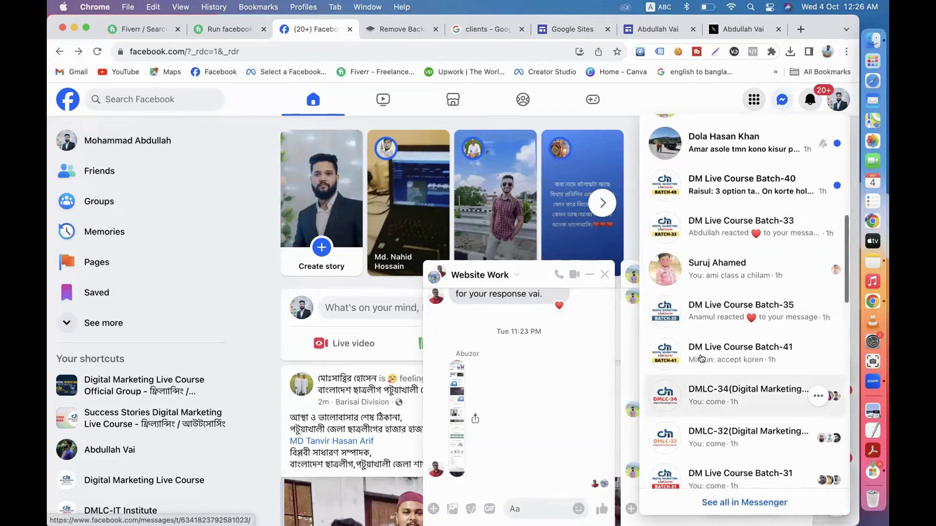
{"action": "left_click", "coordinate": [710, 310]}
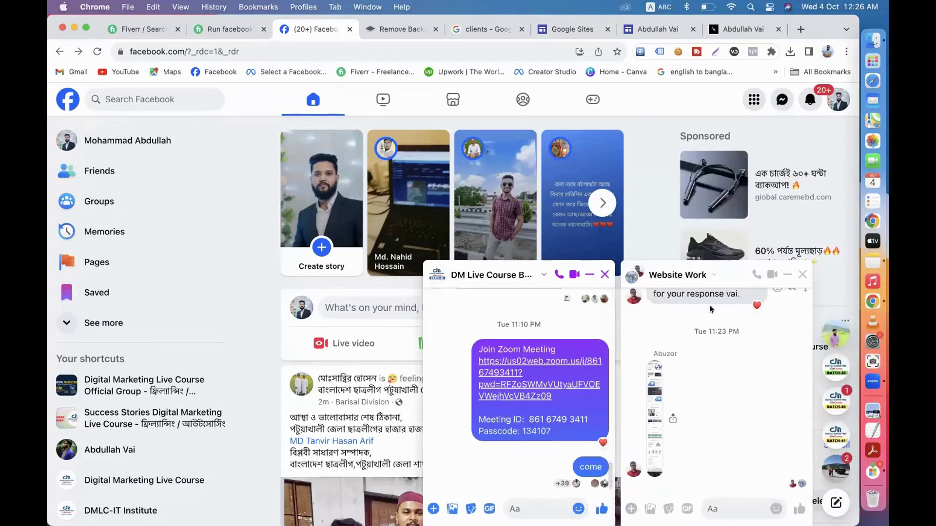
{"action": "key", "text": "super+v"}
{"action": "key", "text": "Return"}
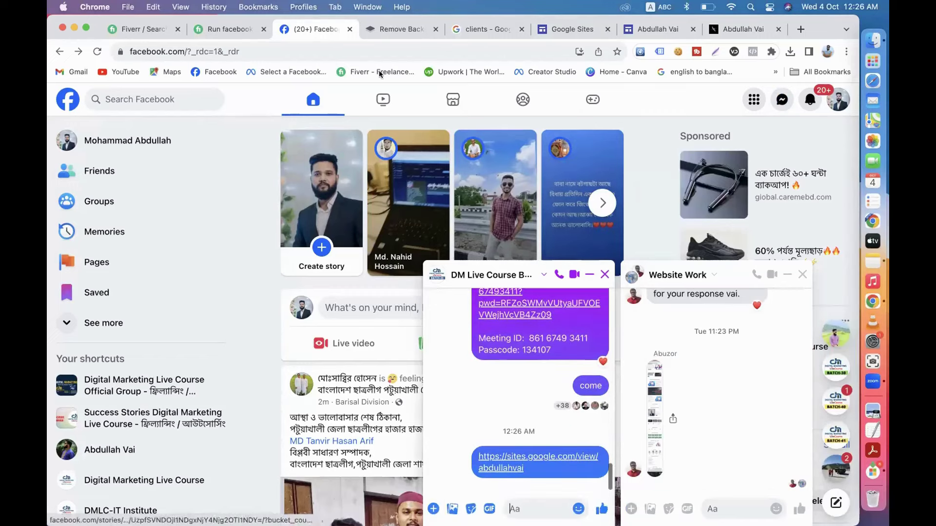
{"action": "left_click", "coordinate": [220, 29]}
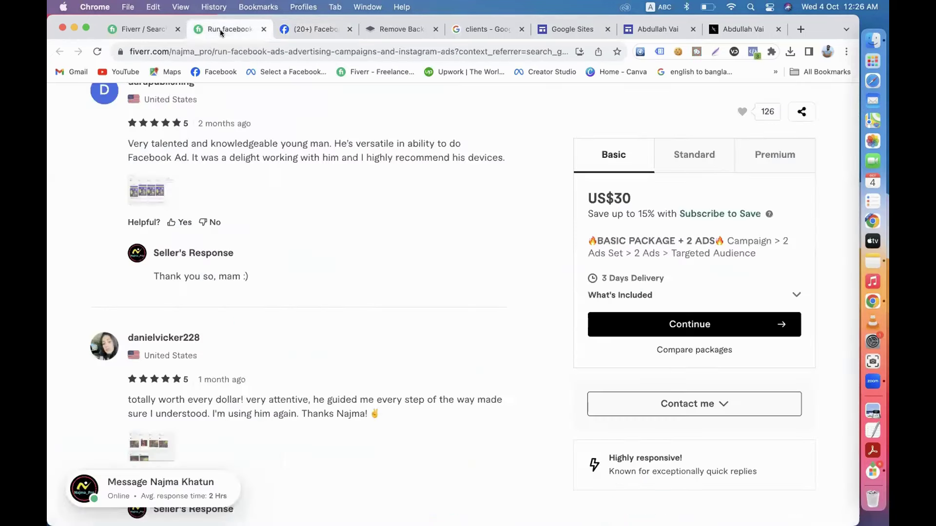
Look through the Remove Background, Google Sites home and site editor tabs
{"action": "left_click", "coordinate": [390, 30]}
{"action": "left_click", "coordinate": [556, 31]}
{"action": "left_click", "coordinate": [655, 30]}
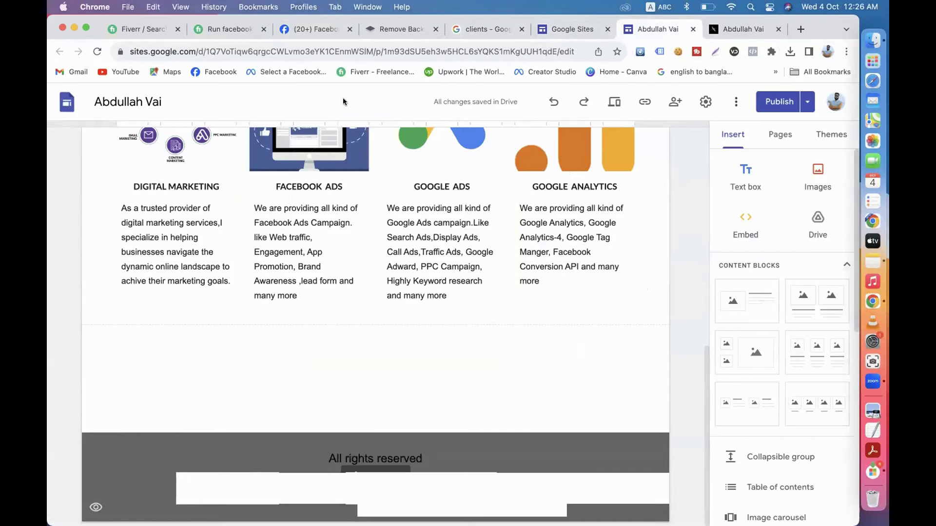
{"action": "left_click", "coordinate": [575, 30]}
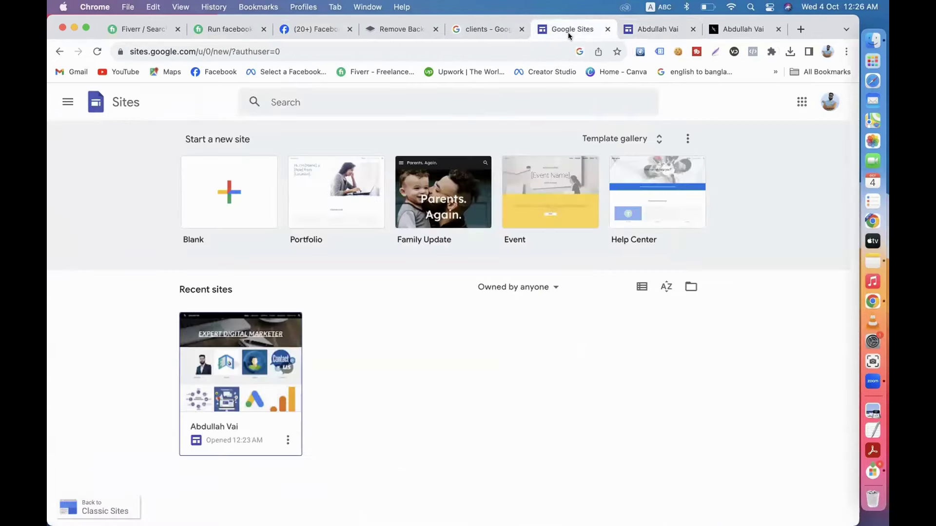
Close every Chrome tab, from Google Sites through the Fiverr page, closing the window
{"action": "left_click", "coordinate": [608, 30]}
{"action": "left_click", "coordinate": [606, 29]}
{"action": "left_click", "coordinate": [605, 29]}
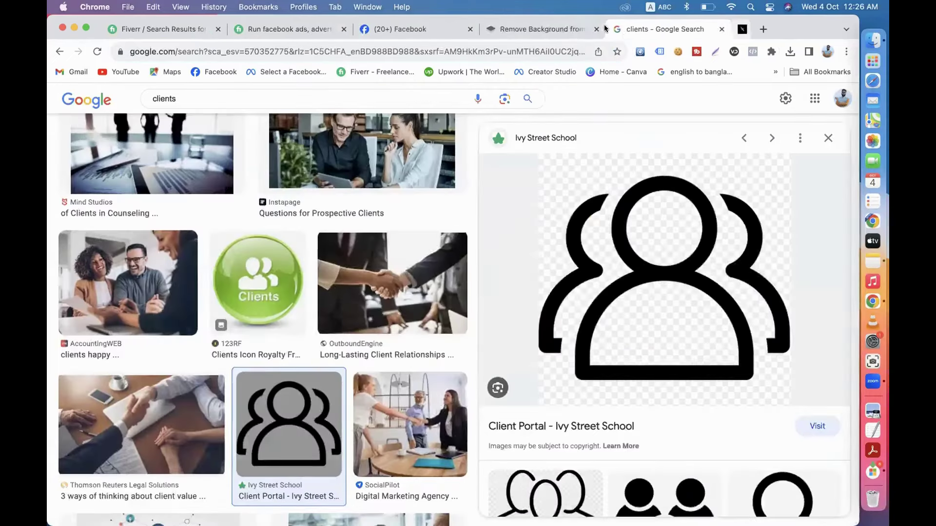
{"action": "left_click", "coordinate": [777, 28]}
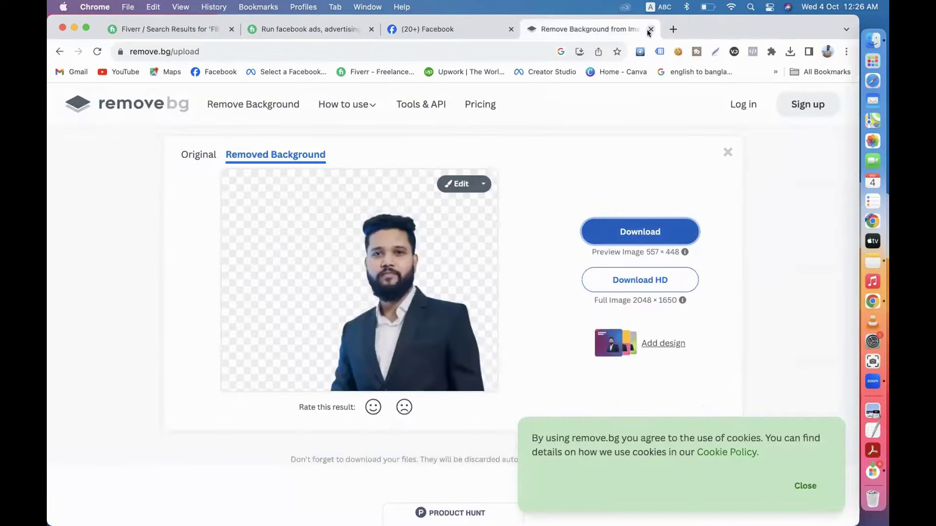
{"action": "left_click", "coordinate": [642, 29]}
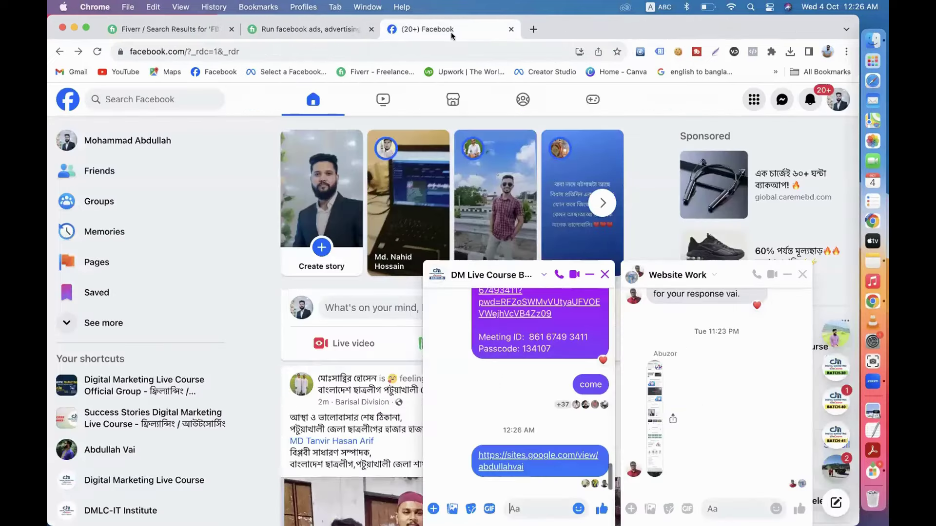
{"action": "left_click", "coordinate": [511, 30]}
{"action": "left_click", "coordinate": [371, 29]}
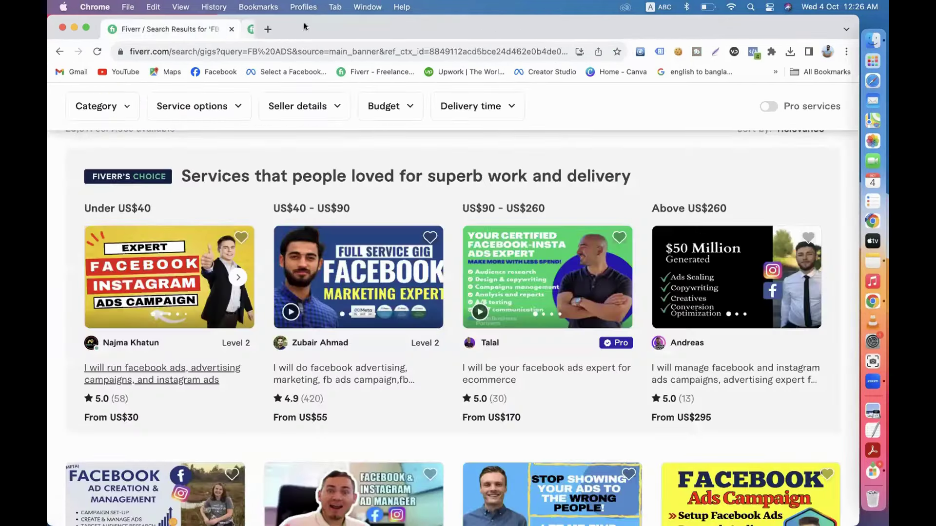
{"action": "left_click", "coordinate": [231, 29]}
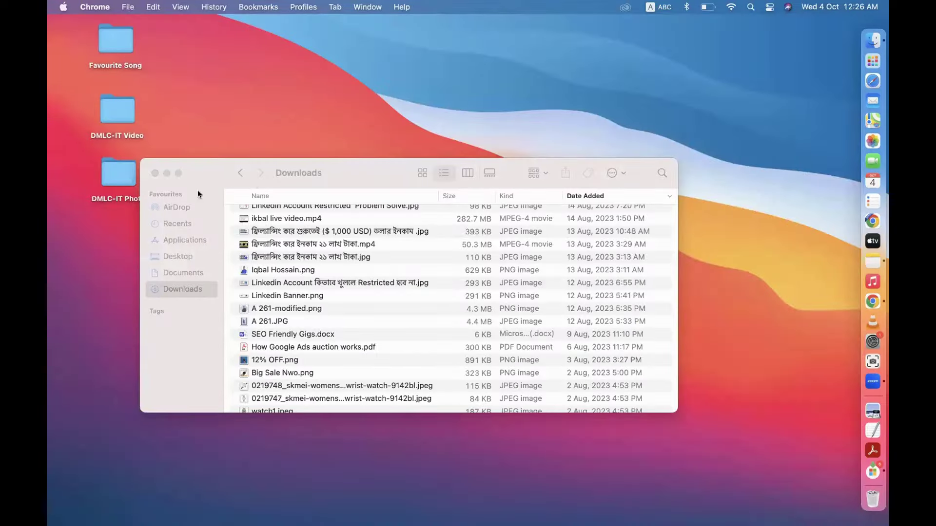
Close the Finder Downloads window
{"action": "left_click", "coordinate": [155, 173]}
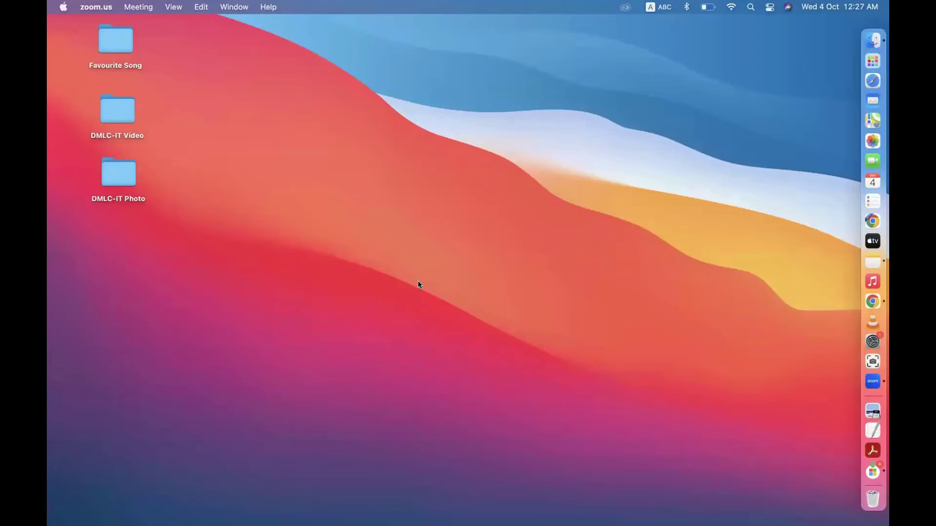
Launch Chrome, open Facebook and go to the Digital Marketing Live Course group
{"action": "left_click", "coordinate": [872, 301]}
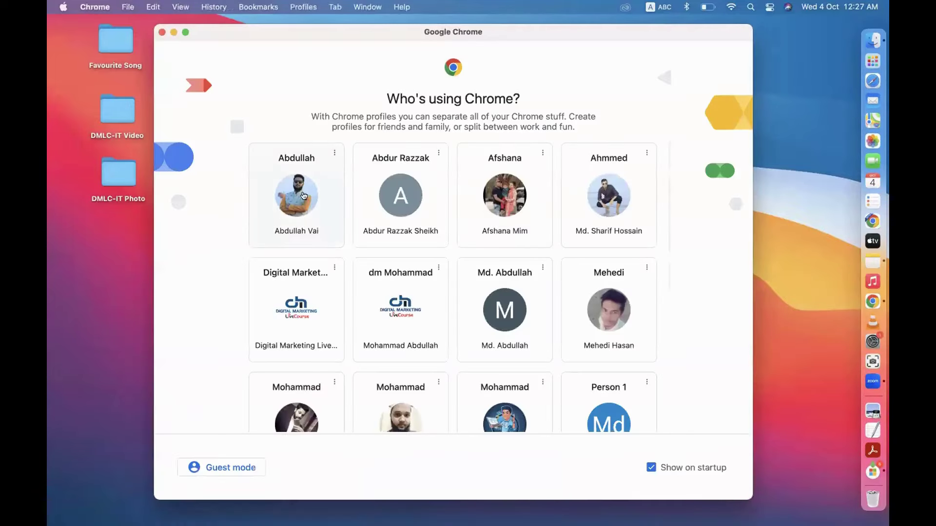
{"action": "left_click", "coordinate": [286, 229]}
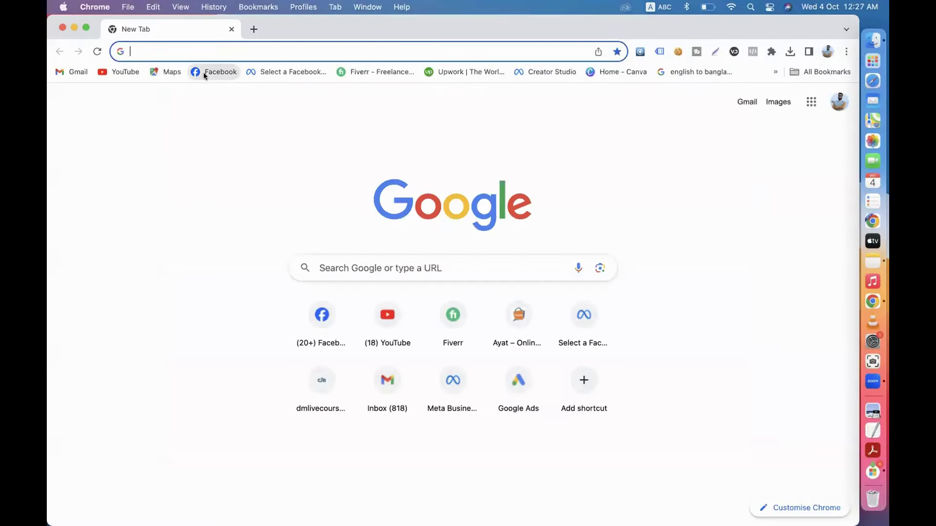
{"action": "left_click", "coordinate": [203, 72]}
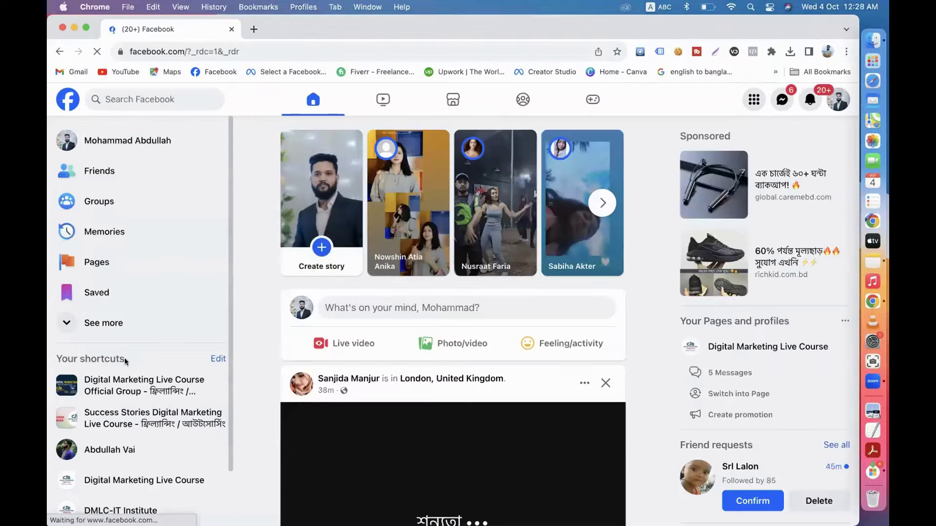
{"action": "left_click", "coordinate": [117, 396]}
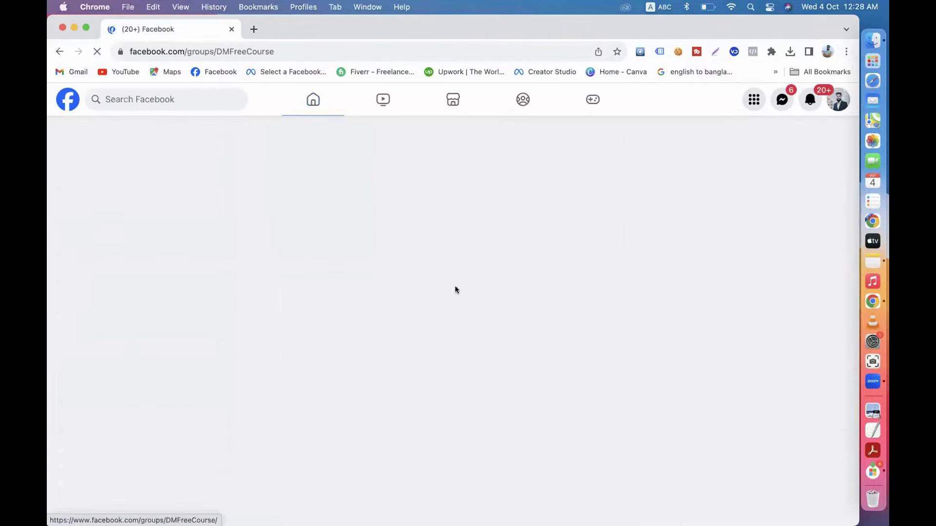
{"action": "scroll", "coordinate": [456, 345], "scroll_direction": "down", "scroll_amount": 5}
{"action": "scroll", "coordinate": [455, 345], "scroll_direction": "down", "scroll_amount": 15}
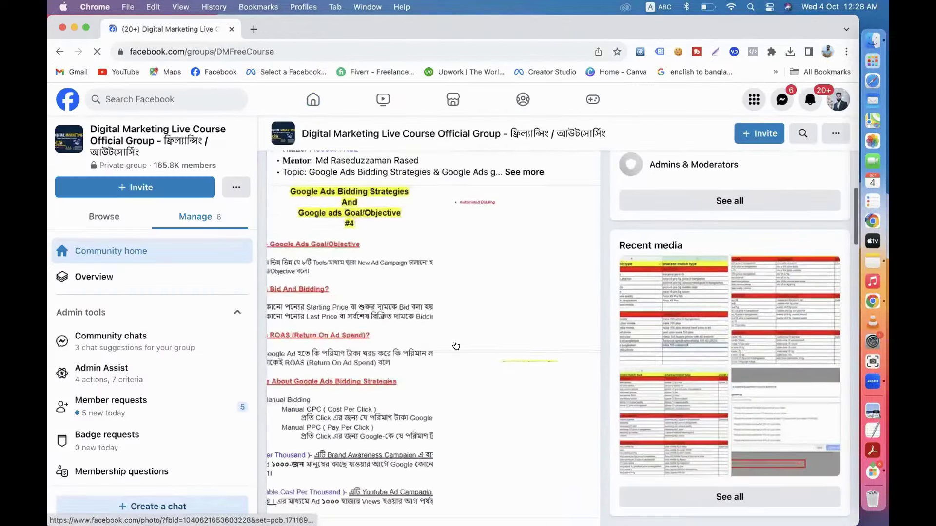
{"action": "scroll", "coordinate": [455, 344], "scroll_direction": "down", "scroll_amount": 10}
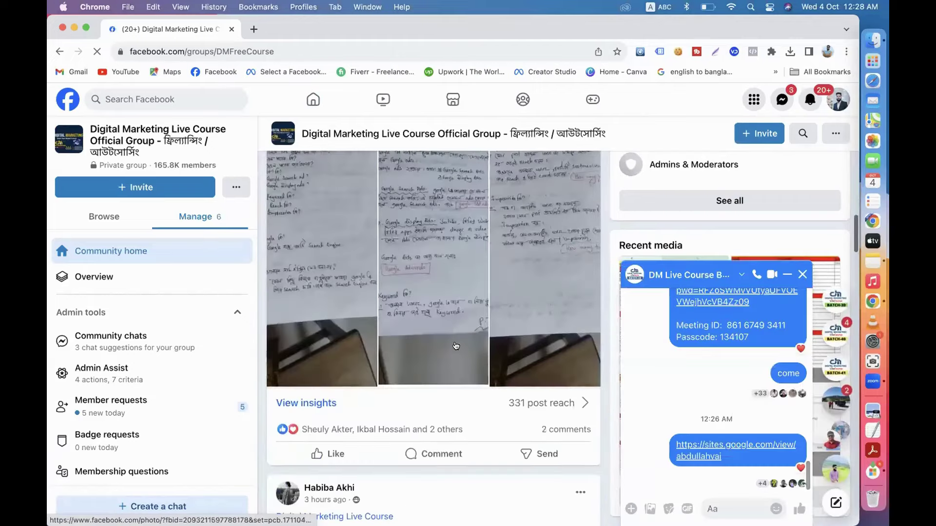
{"action": "scroll", "coordinate": [455, 345], "scroll_direction": "up", "scroll_amount": 1}
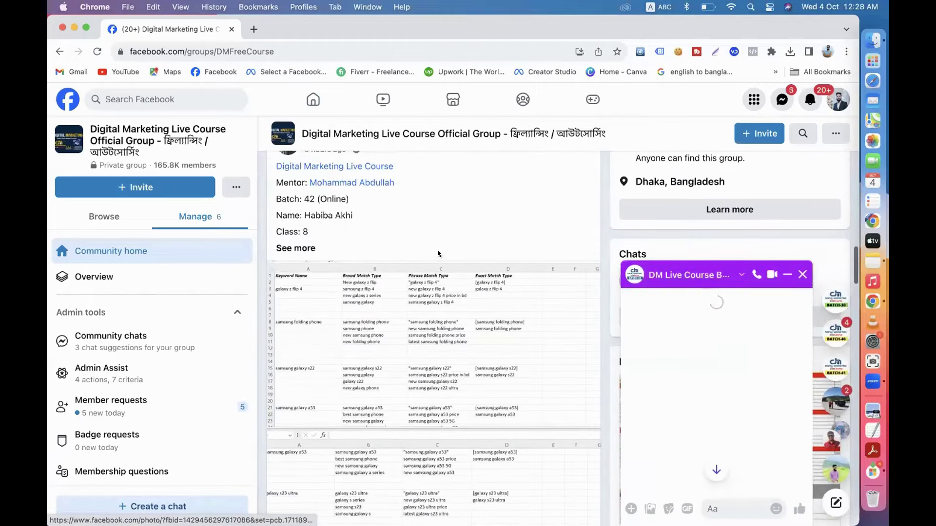
View the group's spreadsheet photos and the Digital Marketing Hub post's images, including Create a LinkedIn Page
{"action": "left_click", "coordinate": [408, 324]}
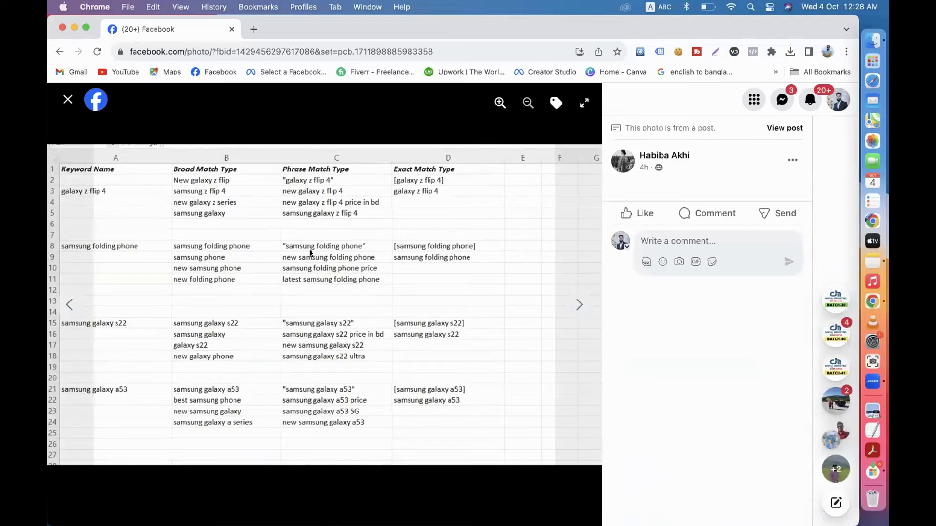
{"action": "left_click", "coordinate": [579, 303]}
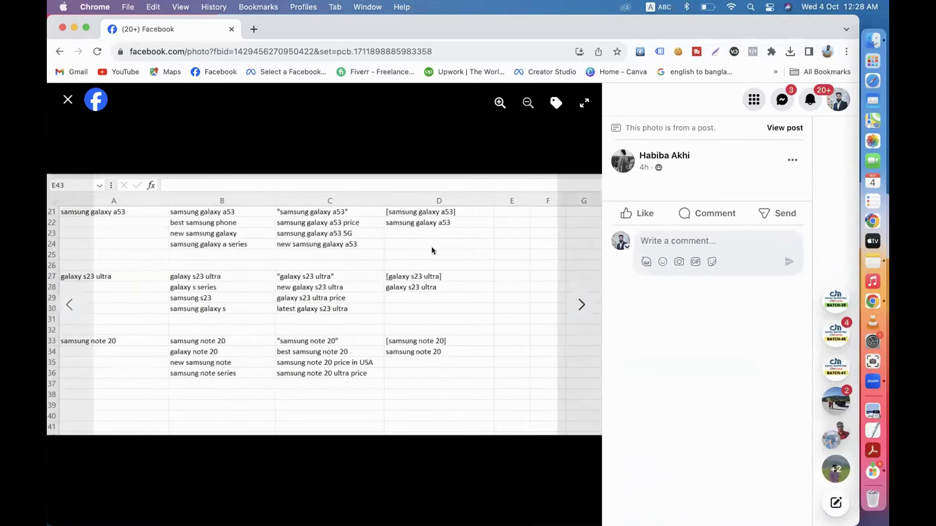
{"action": "left_click", "coordinate": [70, 99]}
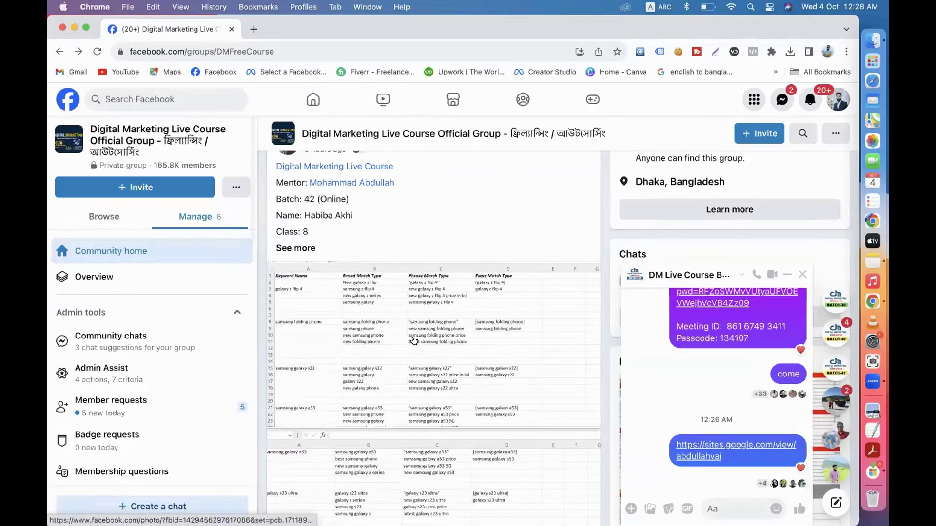
{"action": "scroll", "coordinate": [413, 341], "scroll_direction": "down", "scroll_amount": 10}
{"action": "scroll", "coordinate": [413, 341], "scroll_direction": "up", "scroll_amount": 10}
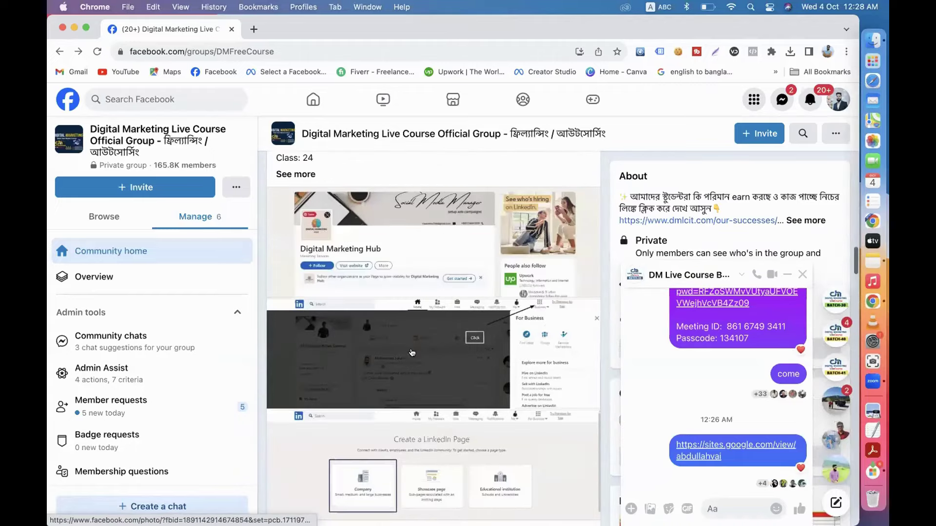
{"action": "left_click", "coordinate": [372, 255]}
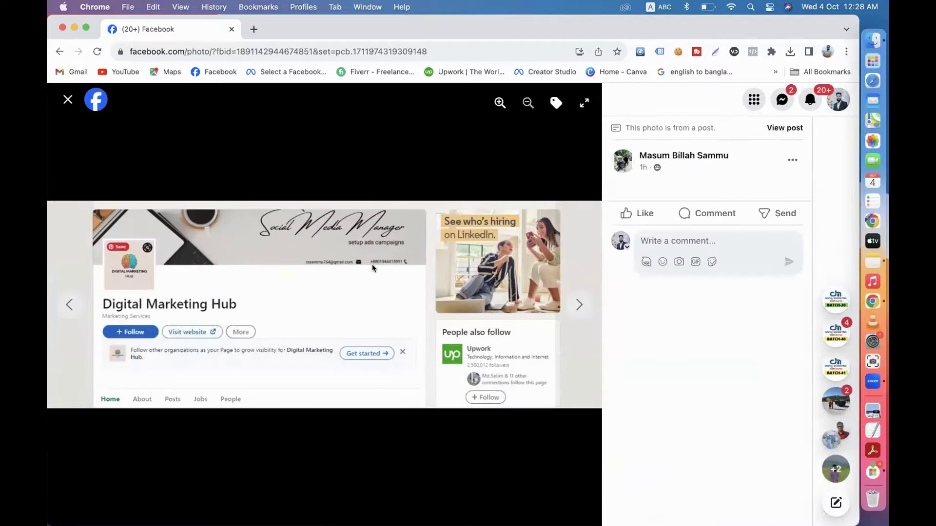
{"action": "left_click", "coordinate": [580, 304]}
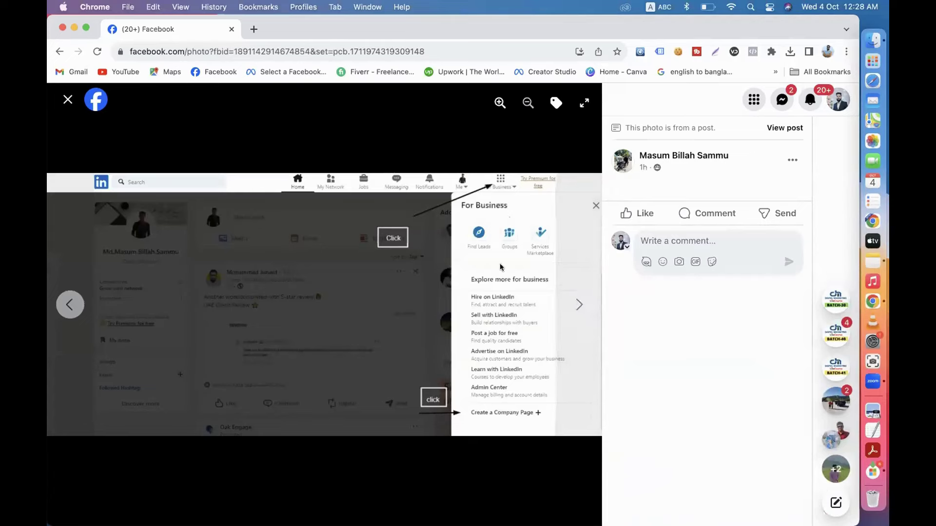
{"action": "left_click", "coordinate": [581, 304]}
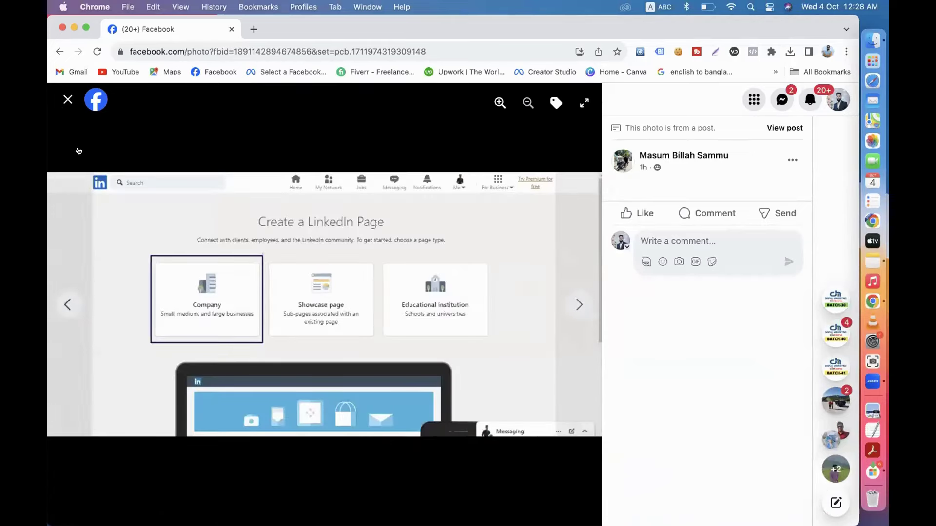
{"action": "left_click", "coordinate": [67, 100]}
View the Google Ads landing and Campaigns screenshots, then close the browser window
{"action": "scroll", "coordinate": [340, 332], "scroll_direction": "down", "scroll_amount": 5}
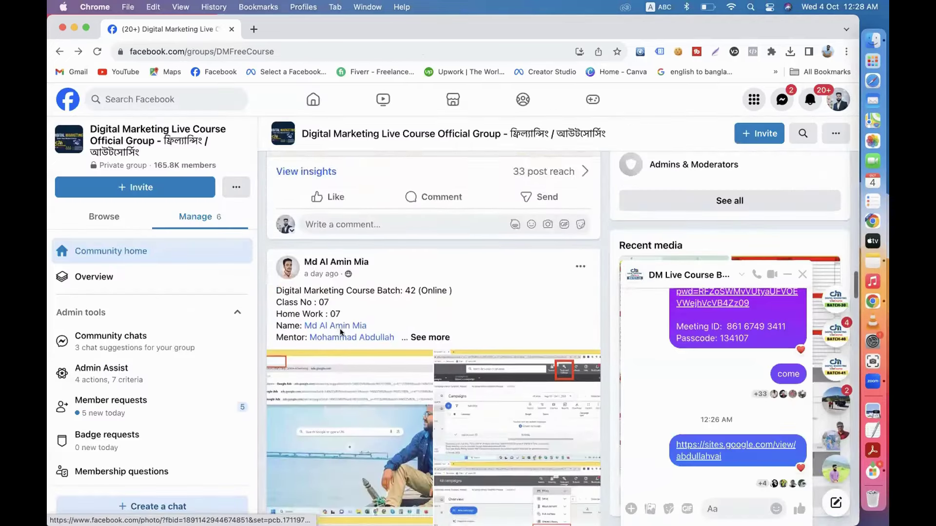
{"action": "left_click", "coordinate": [340, 332]}
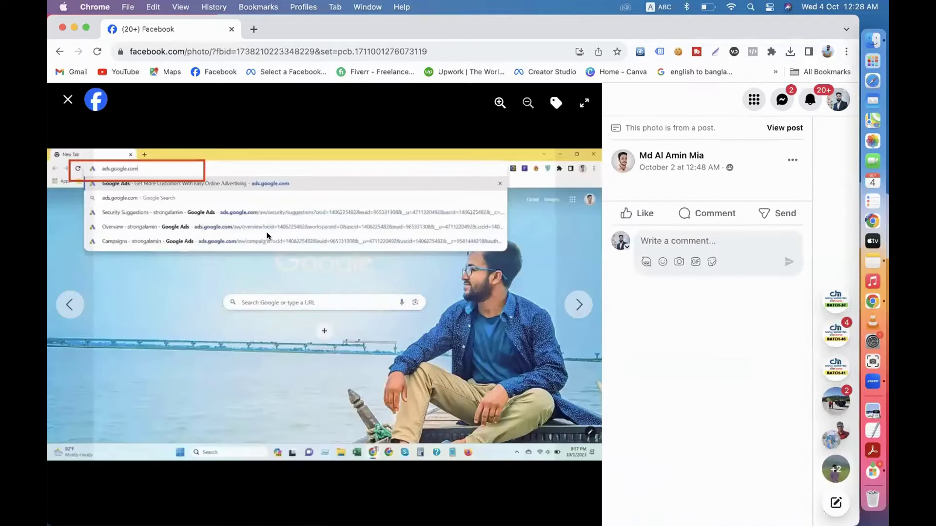
{"action": "left_click", "coordinate": [576, 310]}
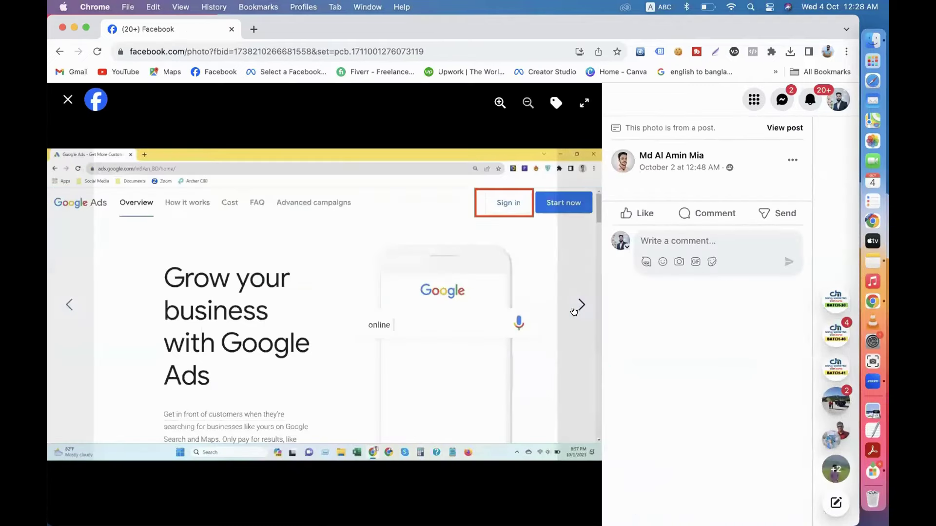
{"action": "left_click", "coordinate": [573, 312]}
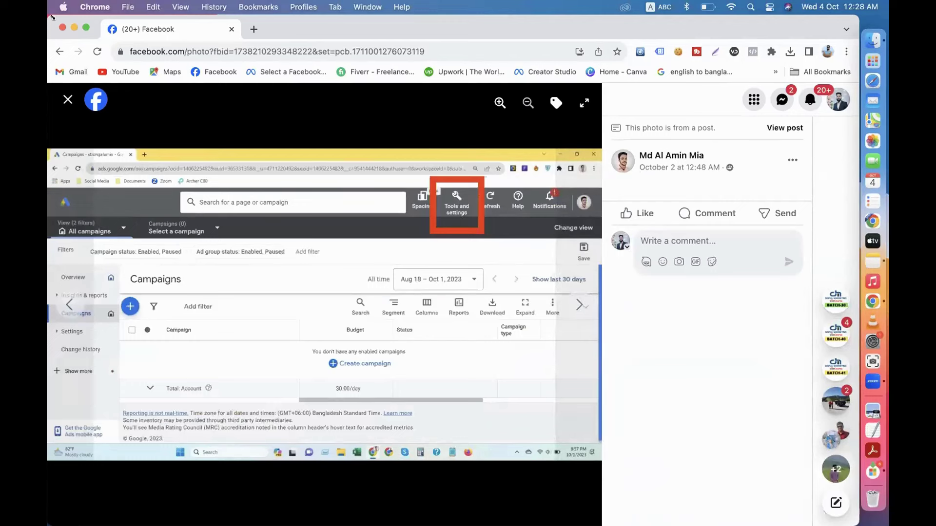
{"action": "left_click", "coordinate": [62, 28]}
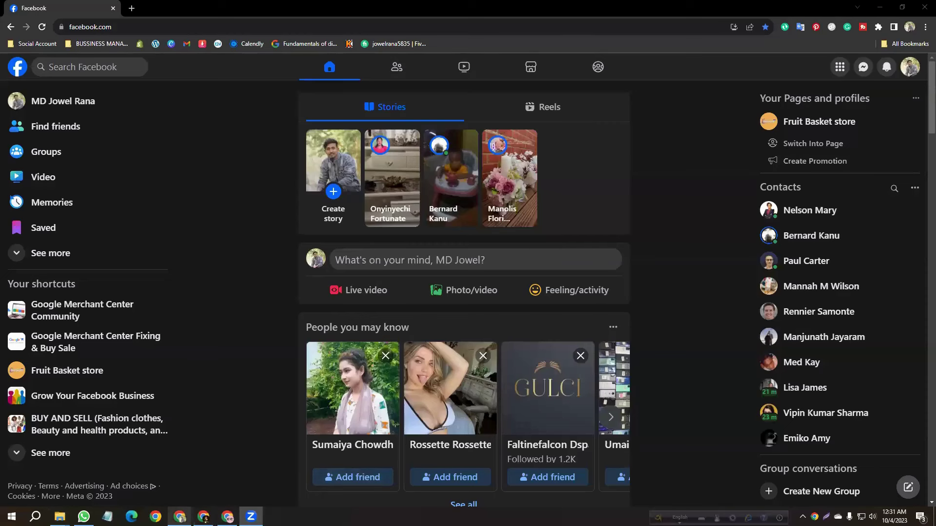
Open your Fiverr profile in a new tab and start the Become a seller onboarding
{"action": "left_click", "coordinate": [360, 71]}
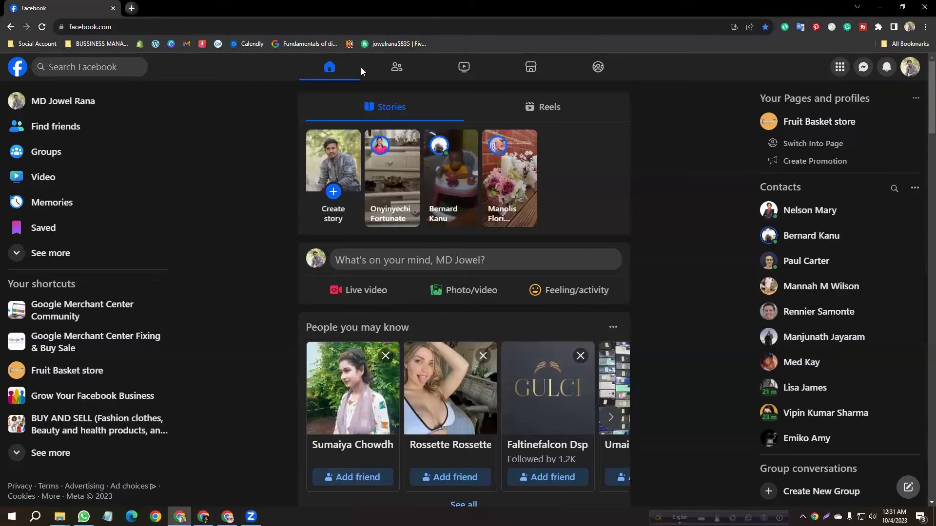
{"action": "key", "text": "ctrl+t"}
{"action": "left_click", "coordinate": [388, 44]}
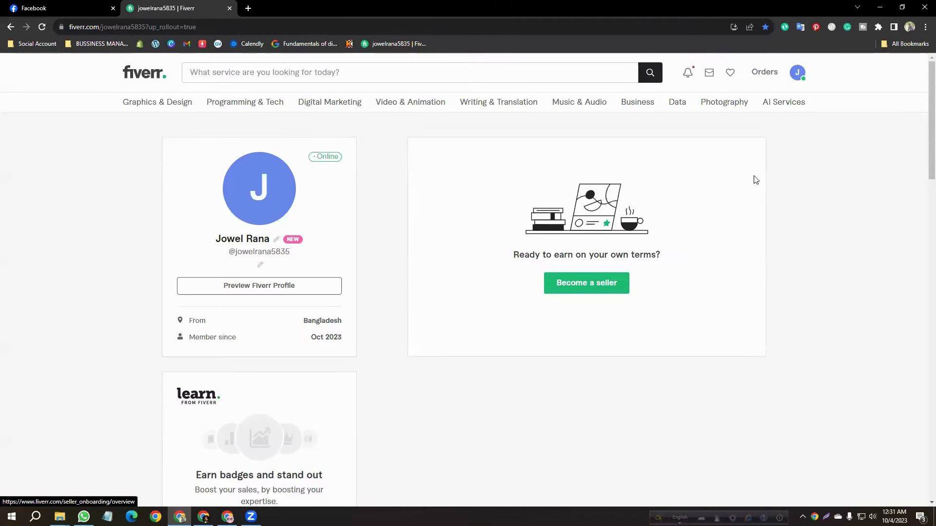
{"action": "left_click", "coordinate": [797, 73]}
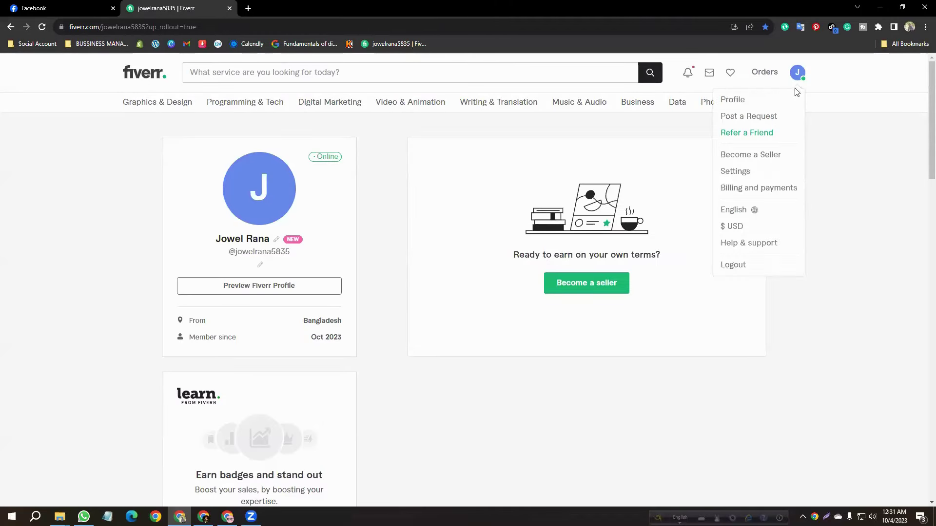
{"action": "left_click", "coordinate": [731, 100]}
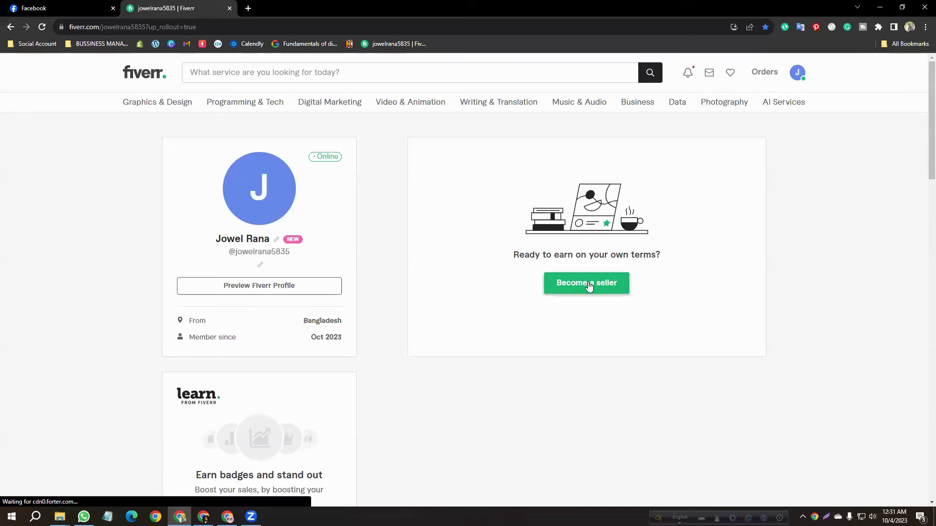
{"action": "left_click", "coordinate": [589, 285]}
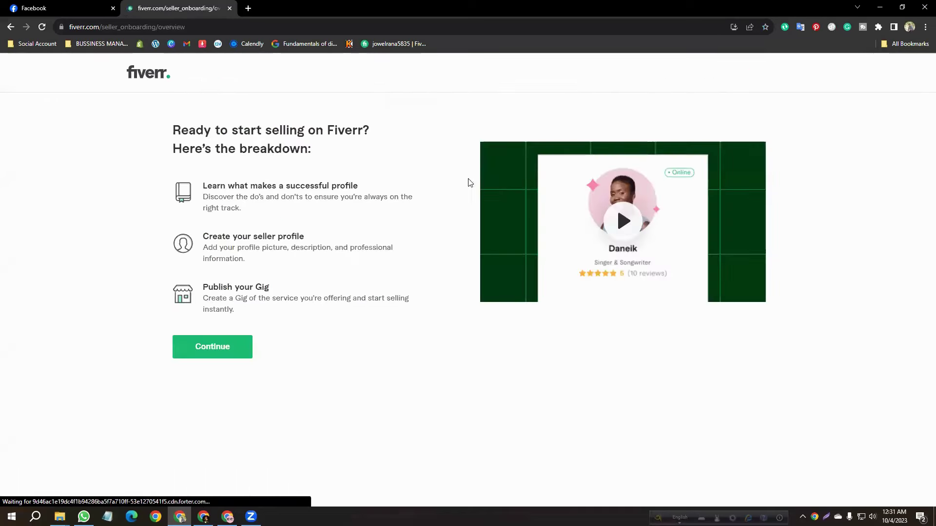
Skip past the seller overview and tips pages to reach the Personal Info form
{"action": "left_click", "coordinate": [216, 348]}
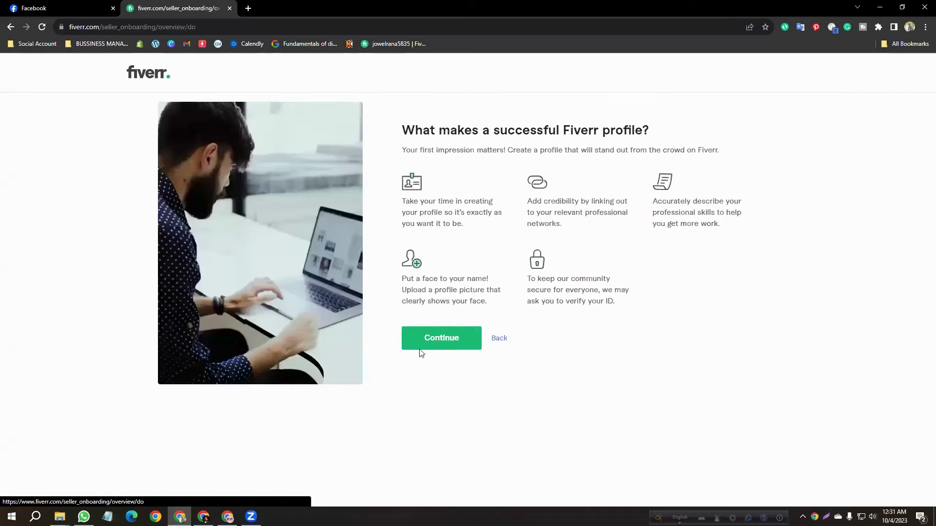
{"action": "left_click", "coordinate": [445, 340]}
{"action": "left_click", "coordinate": [445, 352]}
{"action": "scroll", "coordinate": [451, 308], "scroll_direction": "down", "scroll_amount": 8}
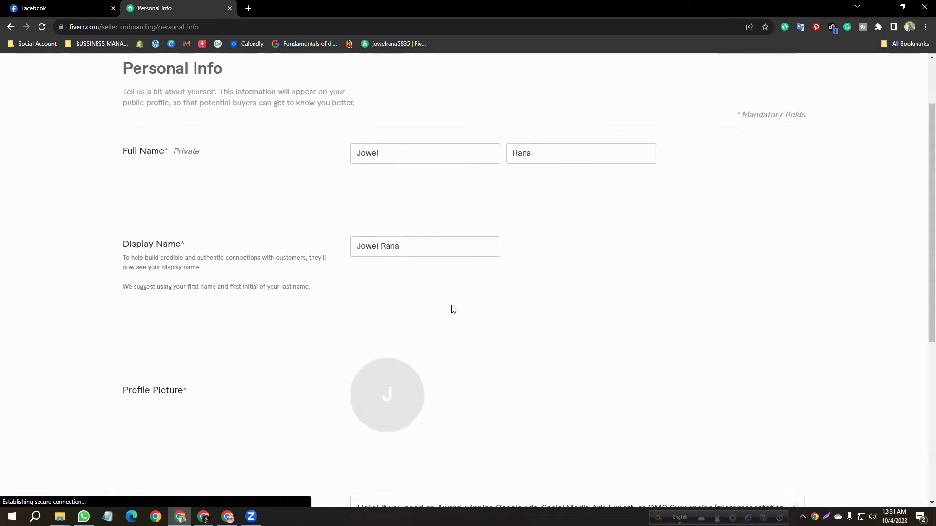
{"action": "left_click", "coordinate": [144, 451]}
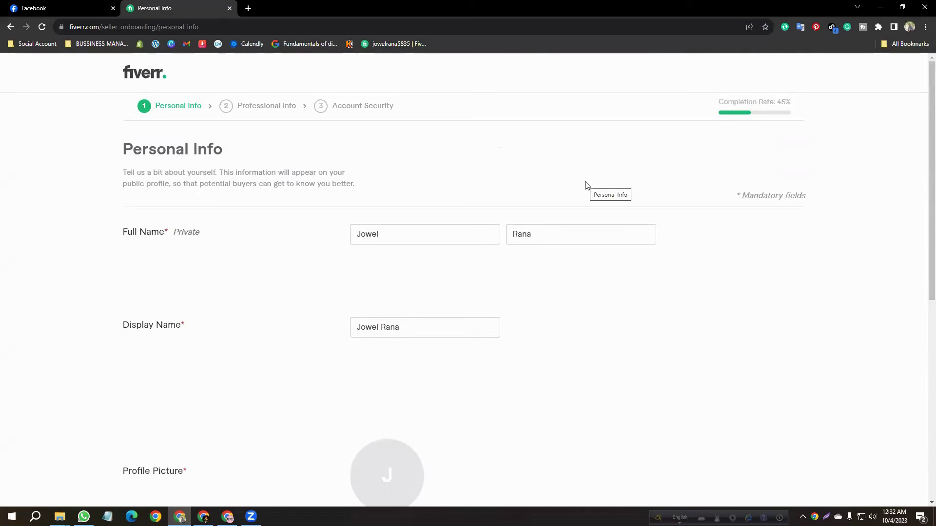
{"action": "scroll", "coordinate": [451, 230], "scroll_direction": "down", "scroll_amount": 8}
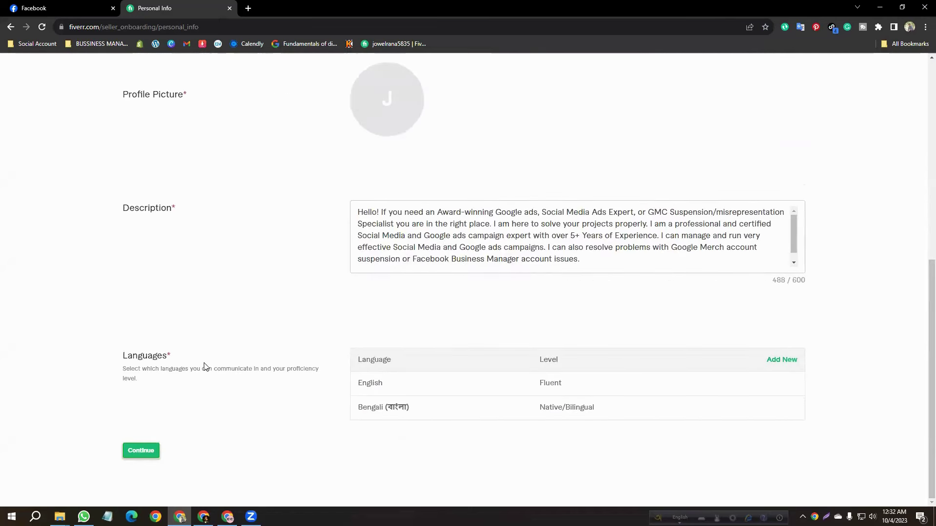
{"action": "scroll", "coordinate": [358, 226], "scroll_direction": "up", "scroll_amount": 2}
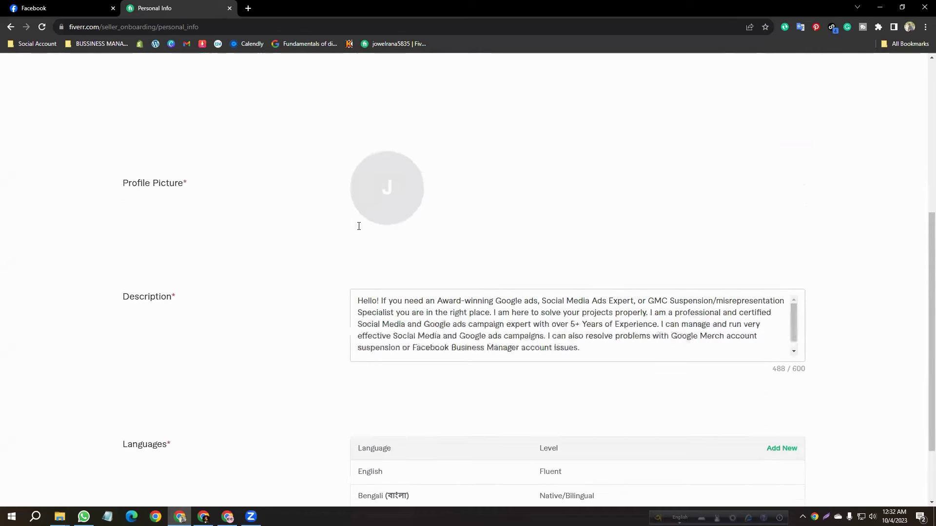
{"action": "scroll", "coordinate": [358, 226], "scroll_direction": "up", "scroll_amount": 1}
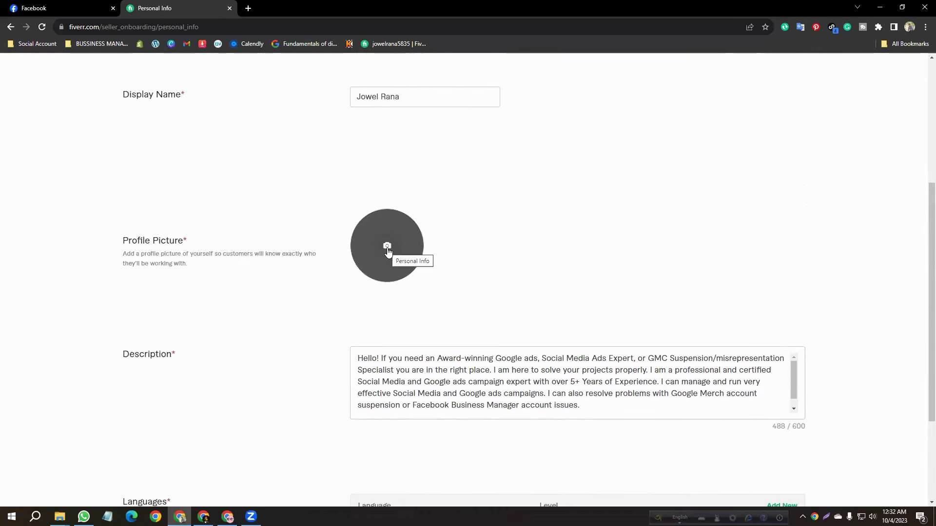
Upload Screenshot_1.png as the seller profile picture
{"action": "left_click", "coordinate": [387, 248]}
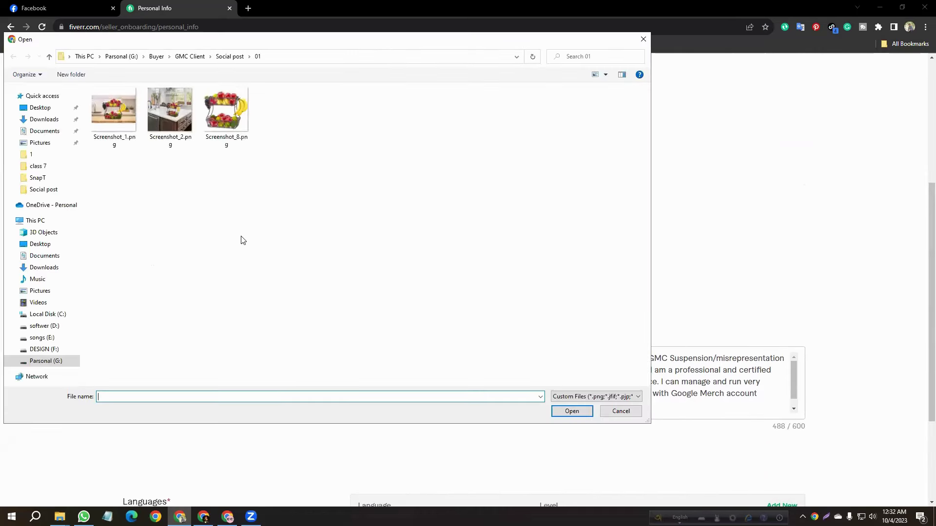
{"action": "left_click", "coordinate": [117, 121]}
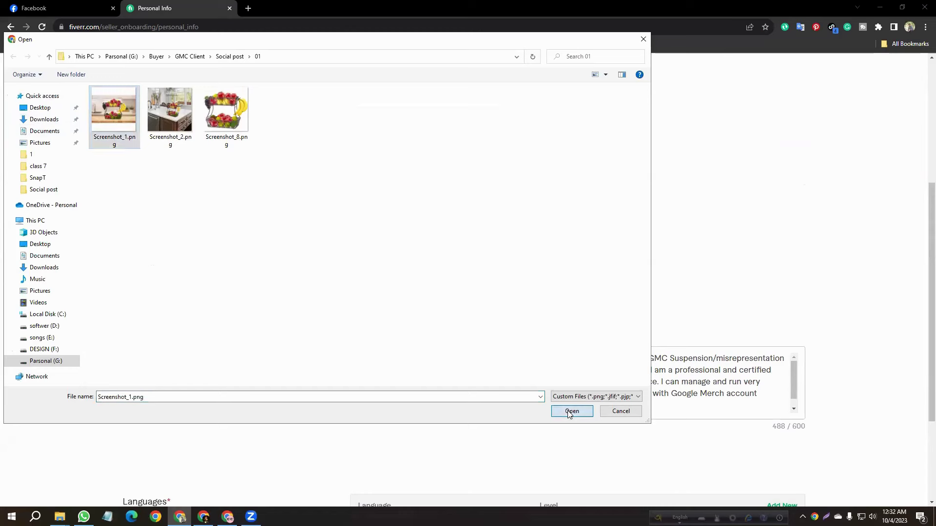
{"action": "left_click", "coordinate": [571, 412]}
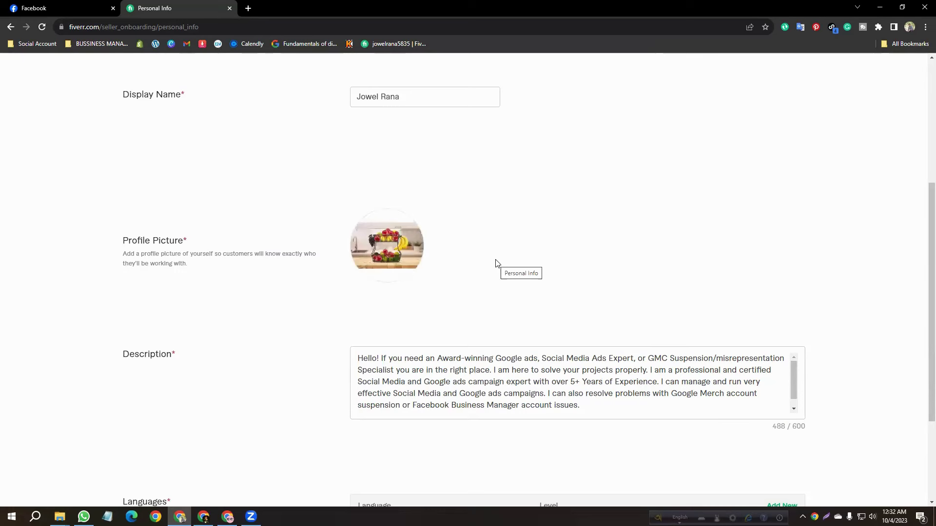
{"action": "scroll", "coordinate": [496, 263], "scroll_direction": "up", "scroll_amount": 3}
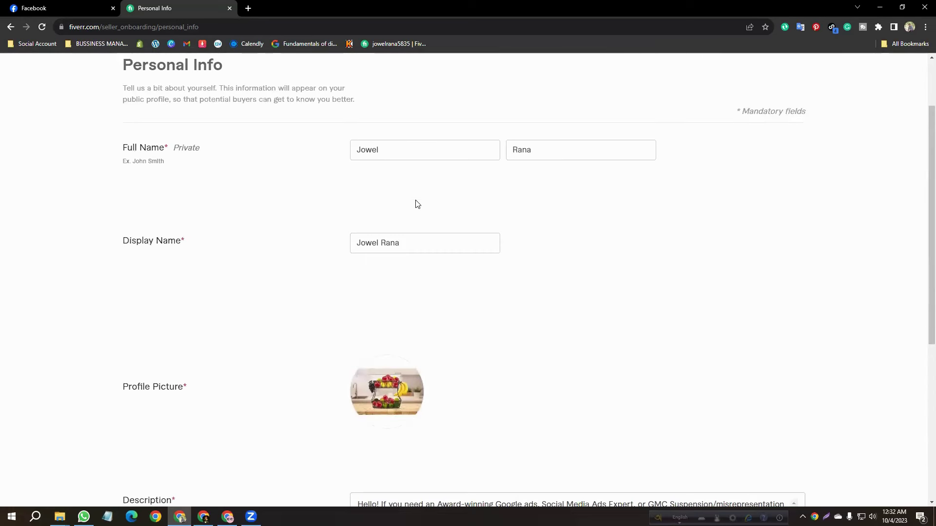
{"action": "scroll", "coordinate": [426, 215], "scroll_direction": "down", "scroll_amount": 6}
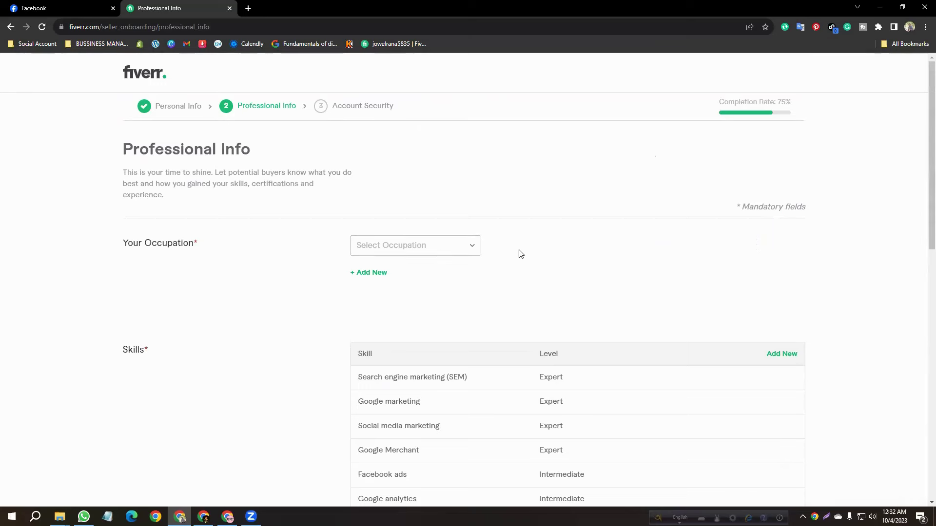
{"action": "scroll", "coordinate": [521, 254], "scroll_direction": "down", "scroll_amount": 1}
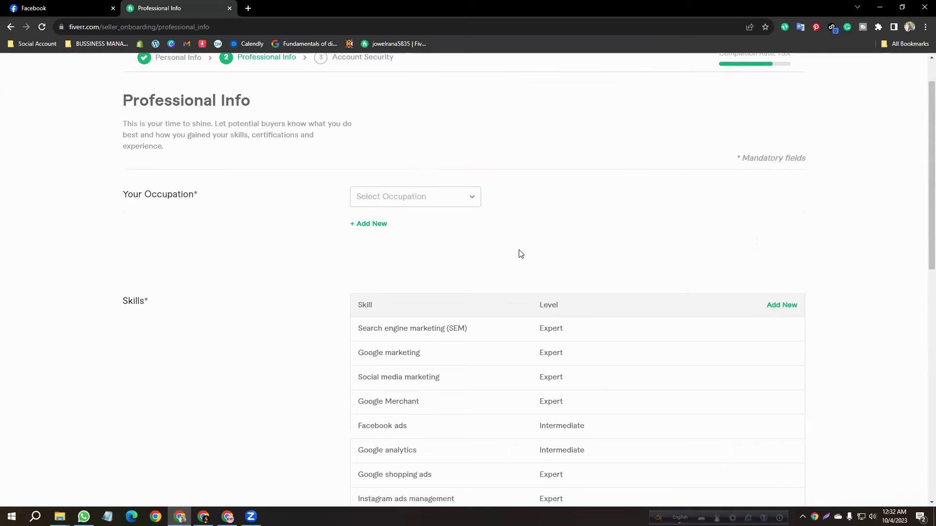
{"action": "scroll", "coordinate": [521, 254], "scroll_direction": "up", "scroll_amount": 1}
{"action": "scroll", "coordinate": [520, 254], "scroll_direction": "down", "scroll_amount": 8}
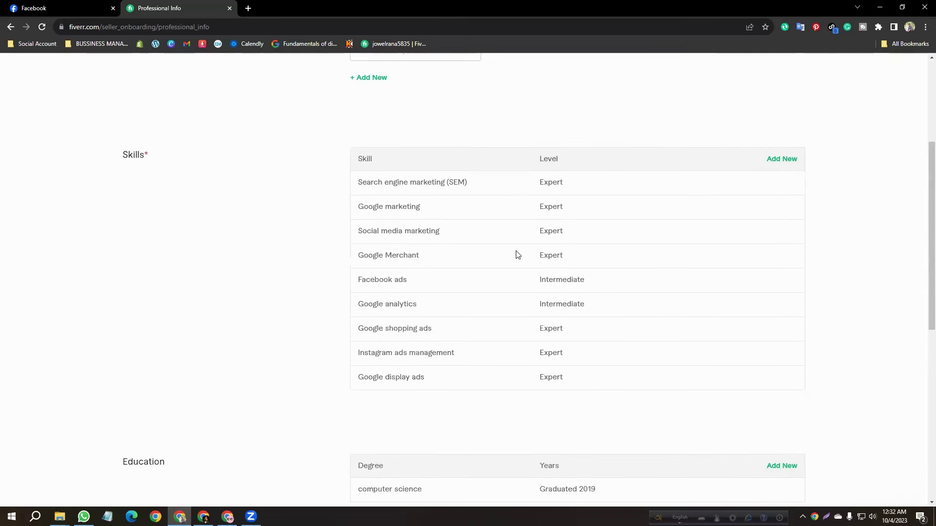
{"action": "scroll", "coordinate": [518, 254], "scroll_direction": "up", "scroll_amount": 8}
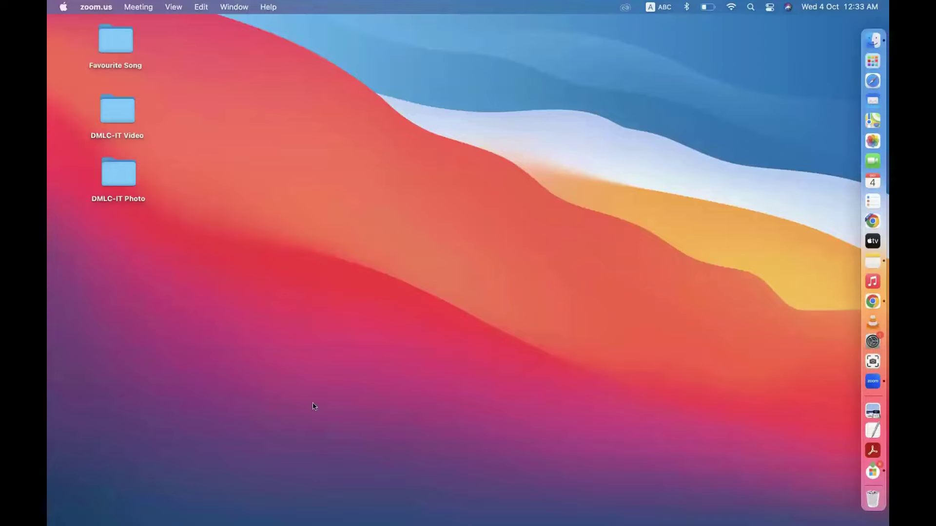
Open LinkedIn from the Social Media bookmarks in Chrome and go to My Network
{"action": "left_click", "coordinate": [872, 302]}
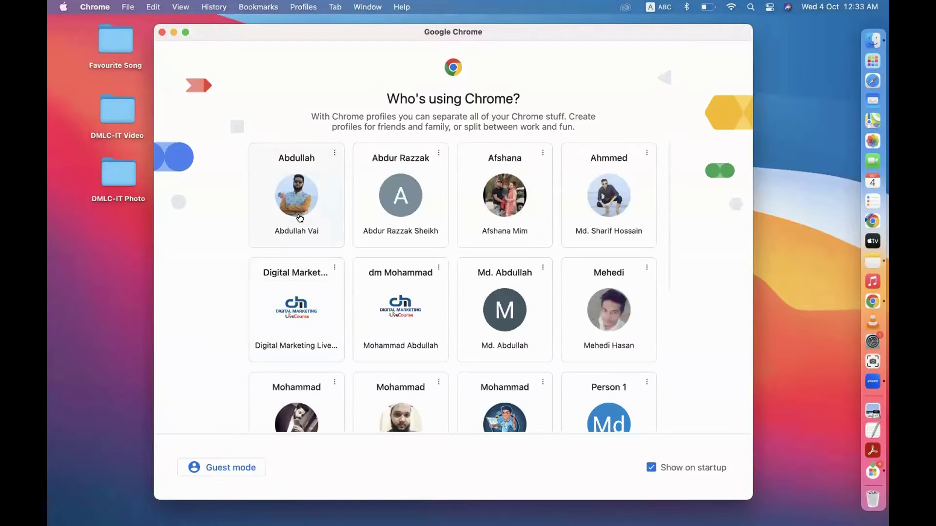
{"action": "scroll", "coordinate": [288, 280], "scroll_direction": "down", "scroll_amount": 5}
{"action": "left_click", "coordinate": [284, 285]}
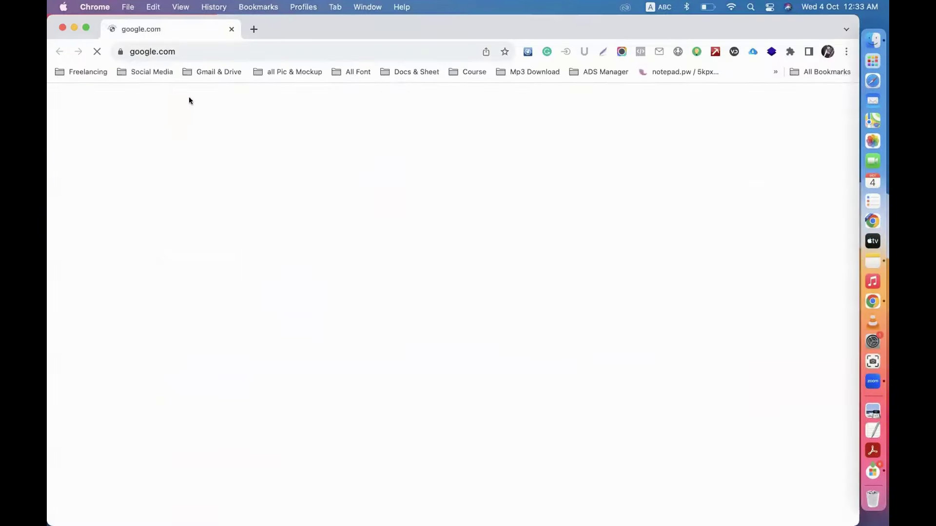
{"action": "left_click", "coordinate": [152, 72]}
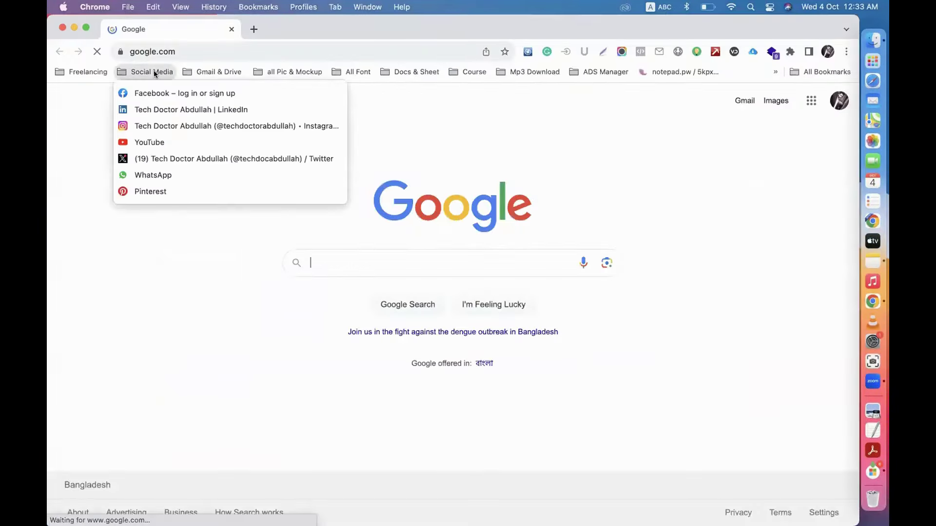
{"action": "left_click", "coordinate": [143, 110]}
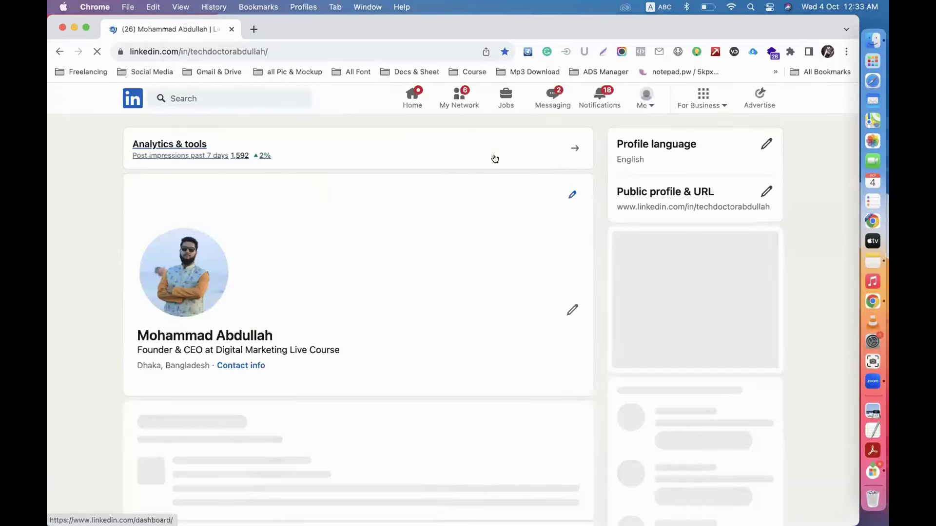
{"action": "left_click", "coordinate": [459, 98]}
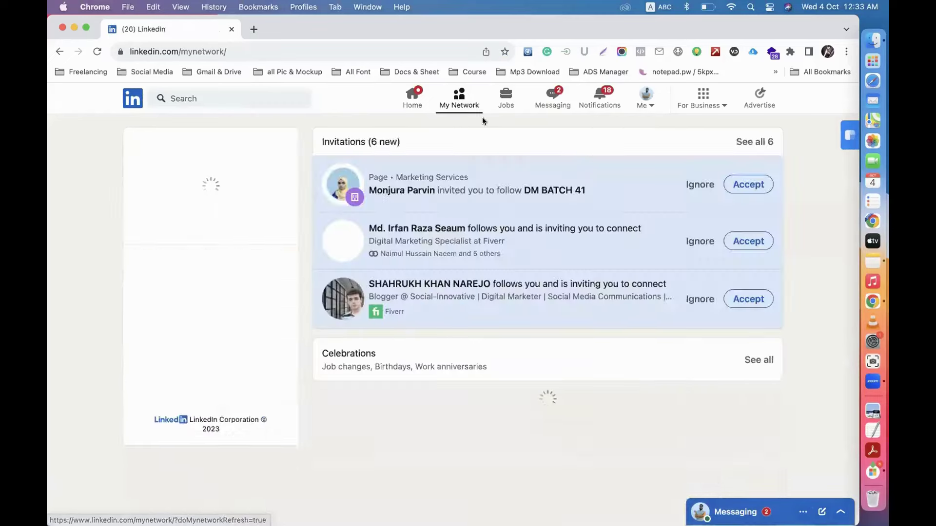
Accept all five pending invitations, including DM BATCH 41 and Intel IQ, then dismiss the notices
{"action": "left_click", "coordinate": [753, 184]}
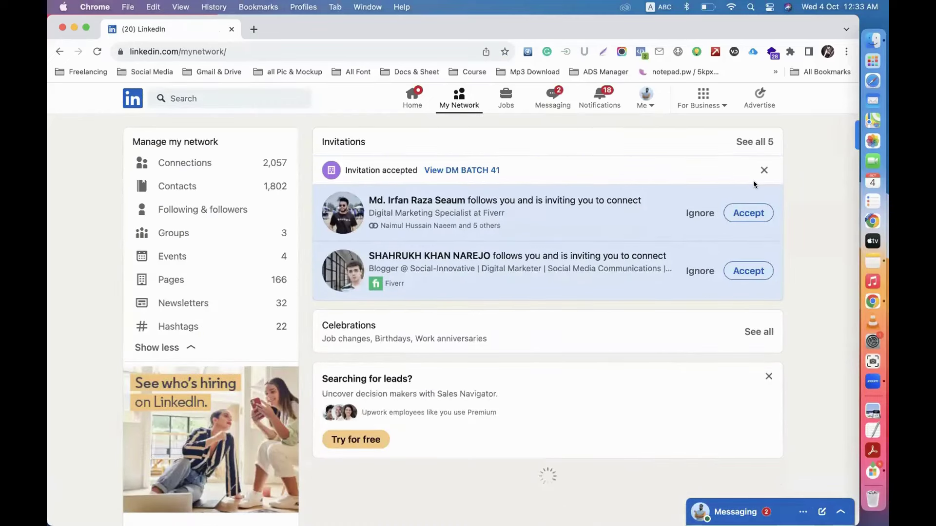
{"action": "left_click", "coordinate": [745, 209]}
{"action": "left_click", "coordinate": [745, 273]}
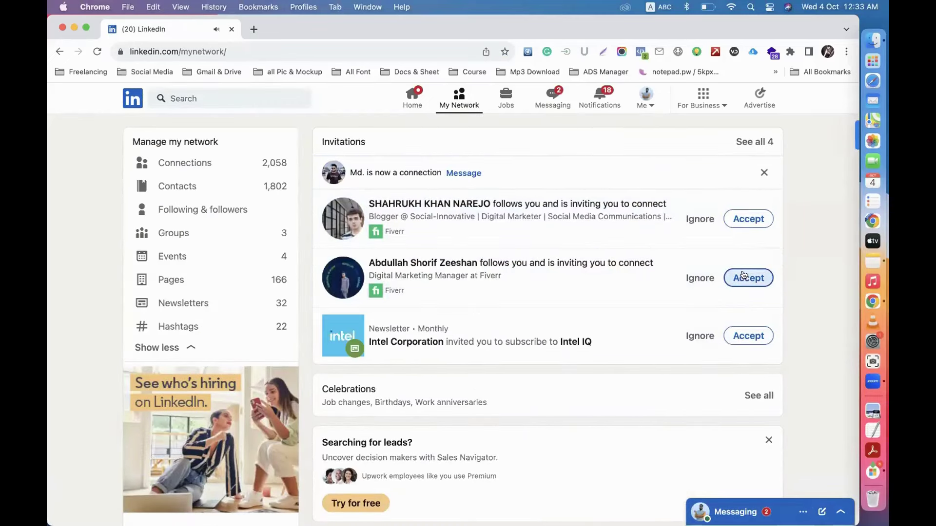
{"action": "left_click", "coordinate": [743, 219]}
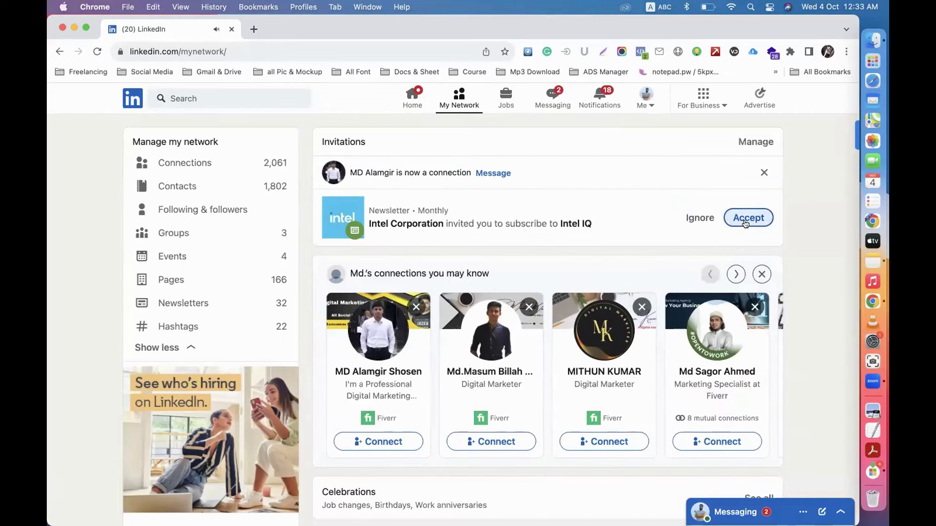
{"action": "left_click", "coordinate": [746, 218]}
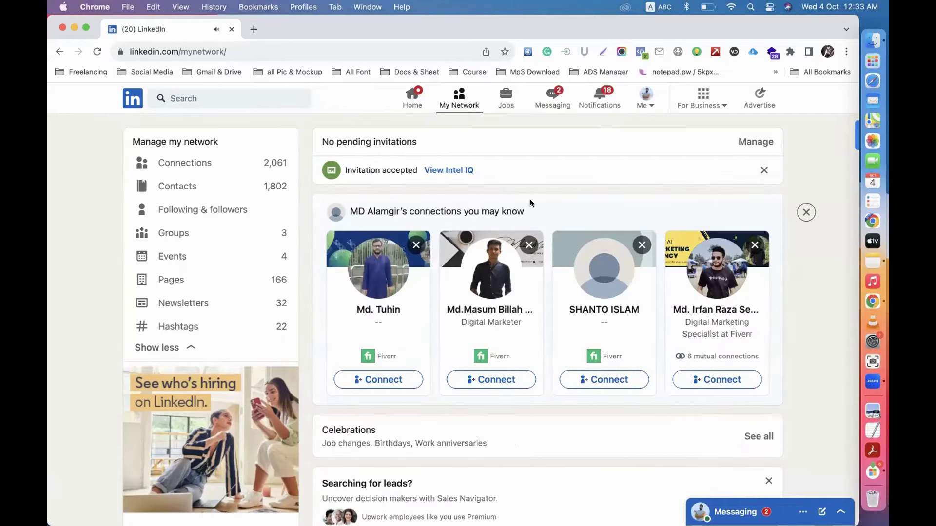
{"action": "left_click", "coordinate": [761, 170]}
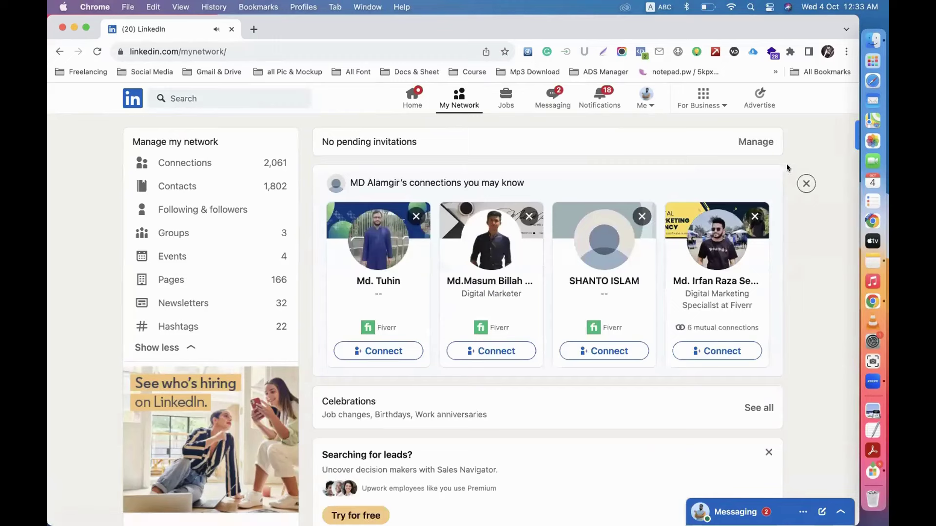
{"action": "left_click", "coordinate": [805, 182]}
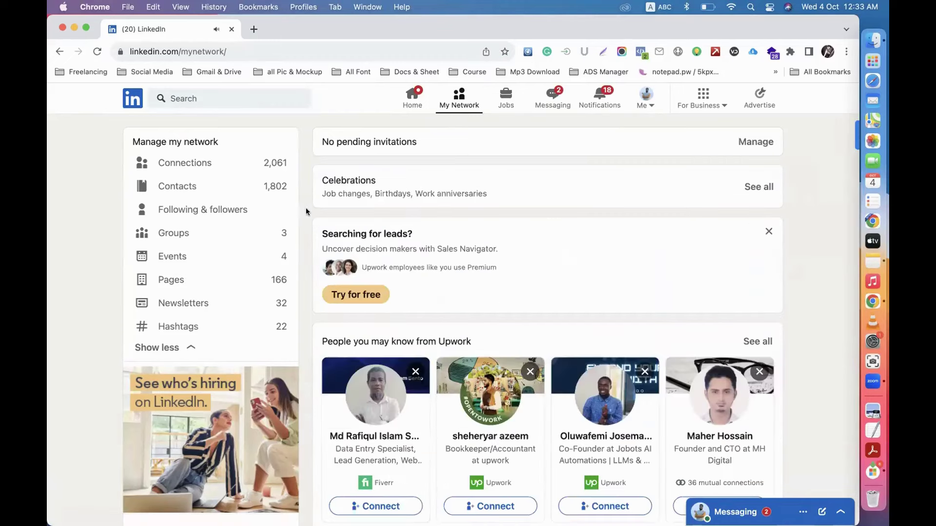